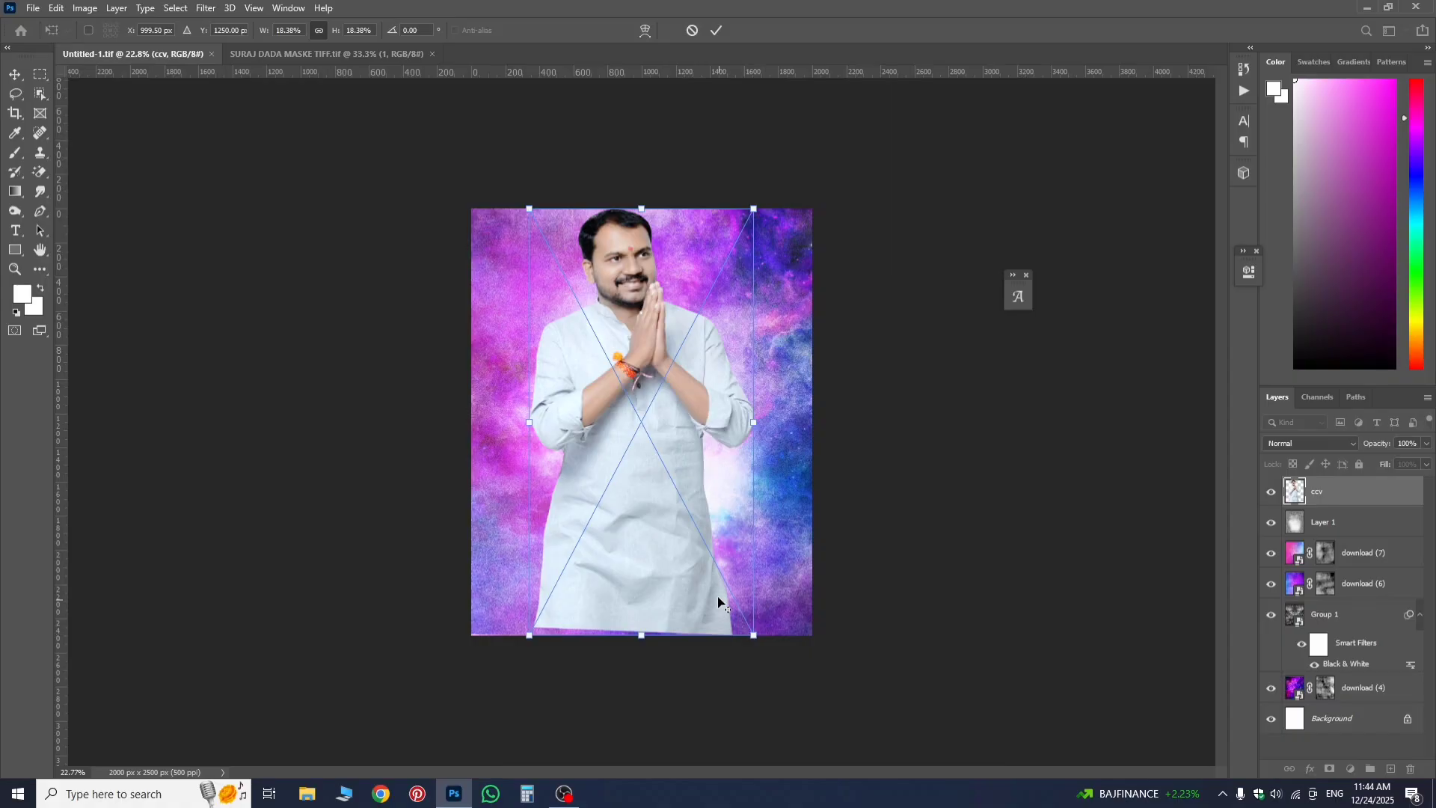
pyautogui.moveTo(754, 635); pyautogui.dragTo(713, 573)
pyautogui.click(349, 53)
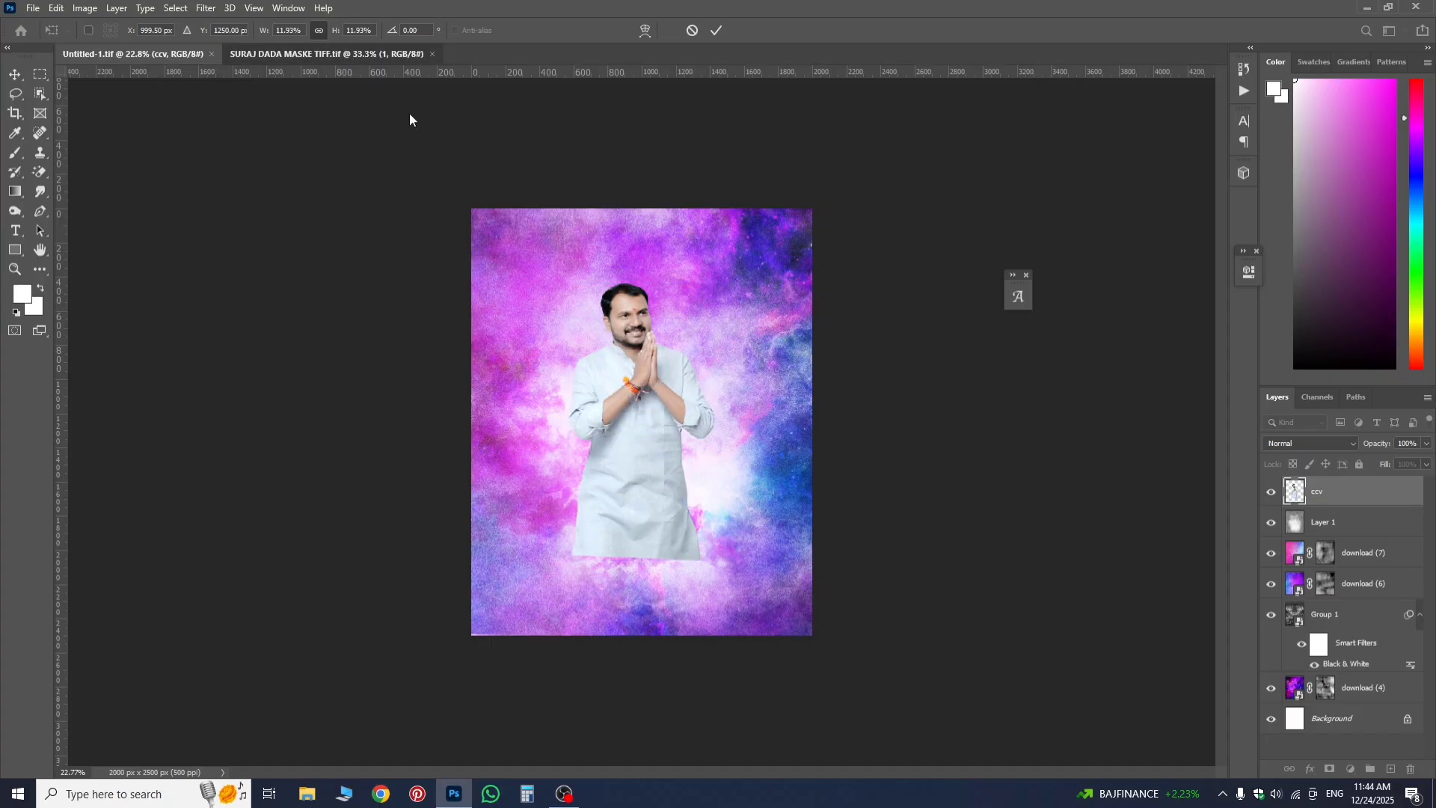
pyautogui.click(165, 55)
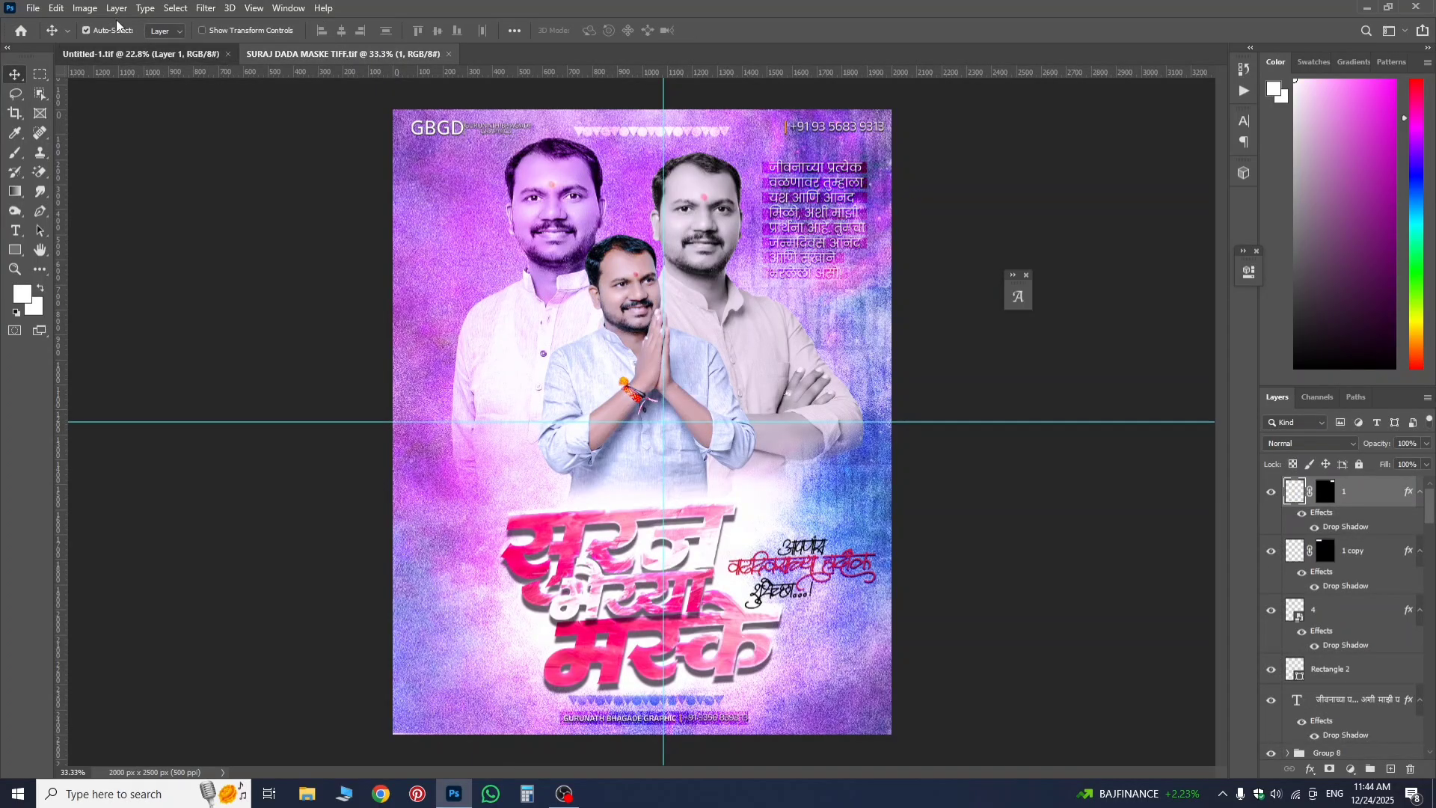
pyautogui.click(31, 6)
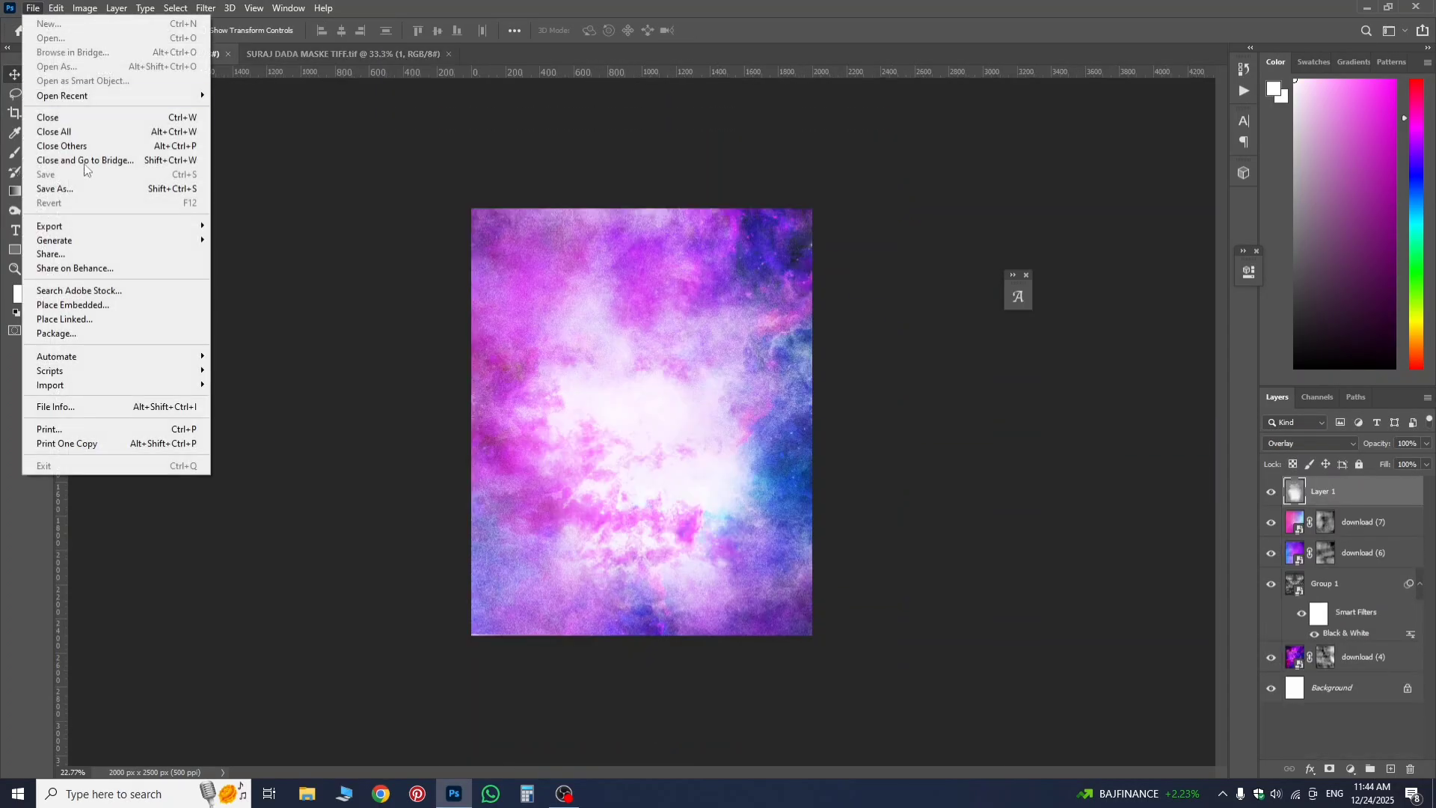
pyautogui.click(100, 310)
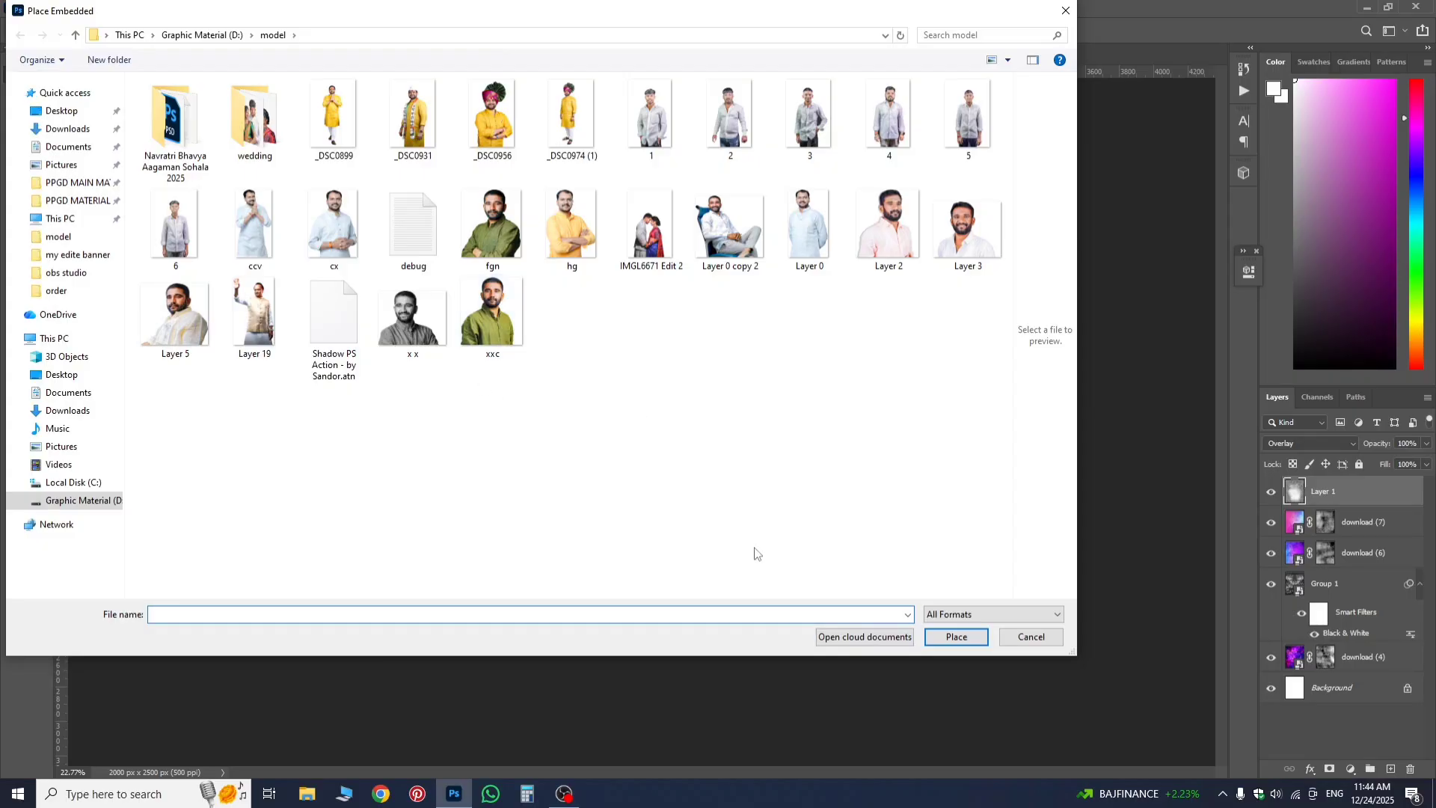
pyautogui.click(1031, 636)
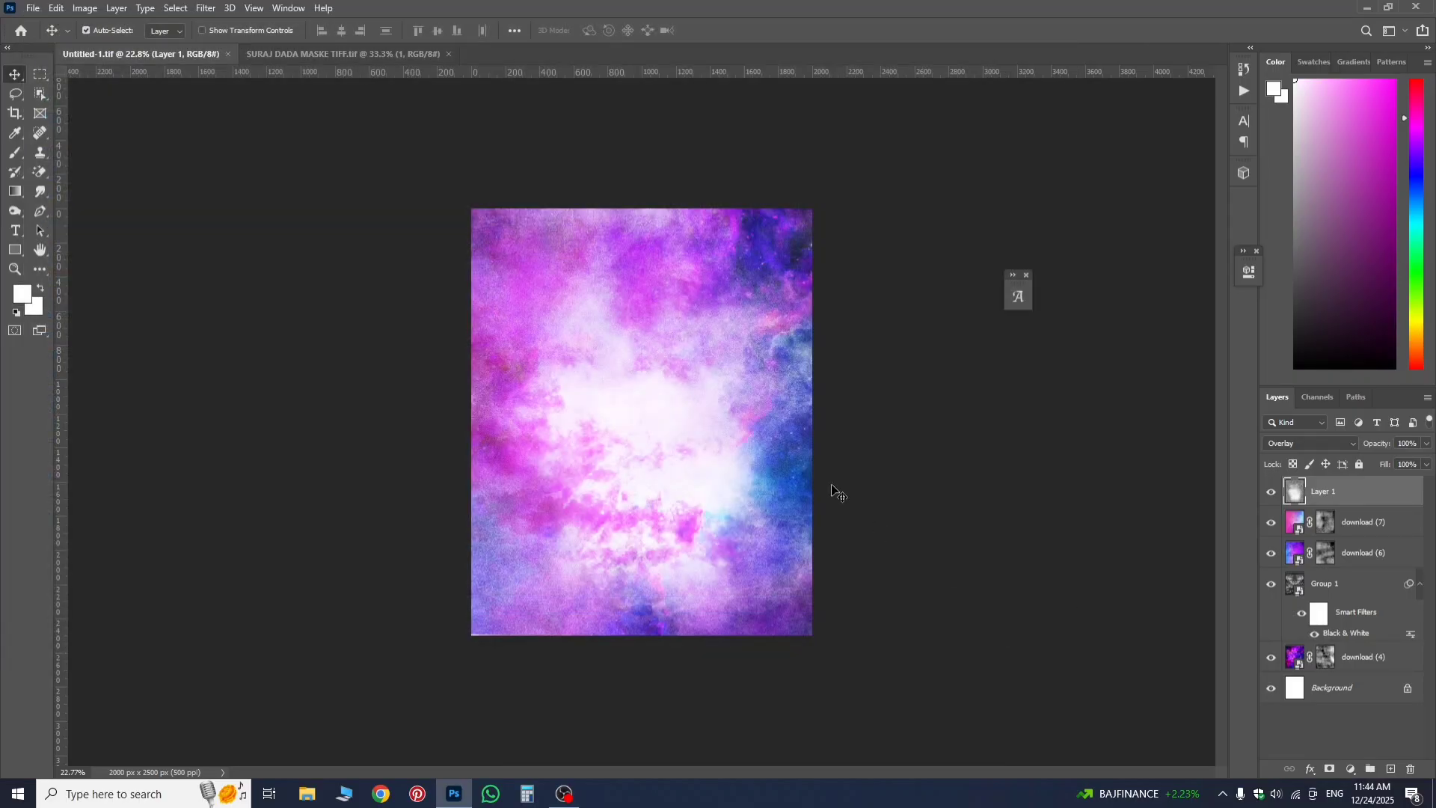
# - Place the ccv image embedded in the poster and scale it to about 13.5% around its centre
pyautogui.click(31, 7)
pyautogui.click(99, 306)
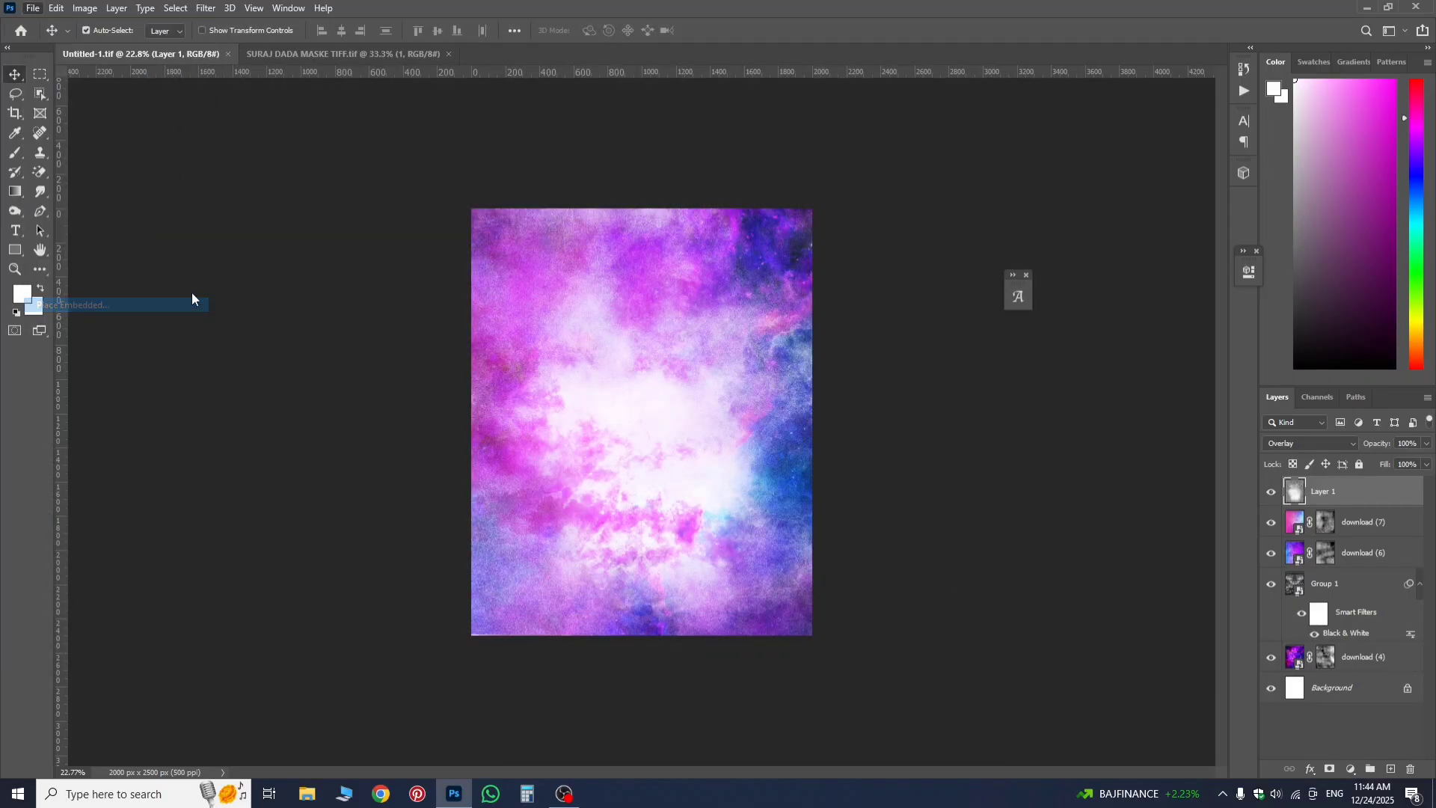
pyautogui.doubleClick(271, 229)
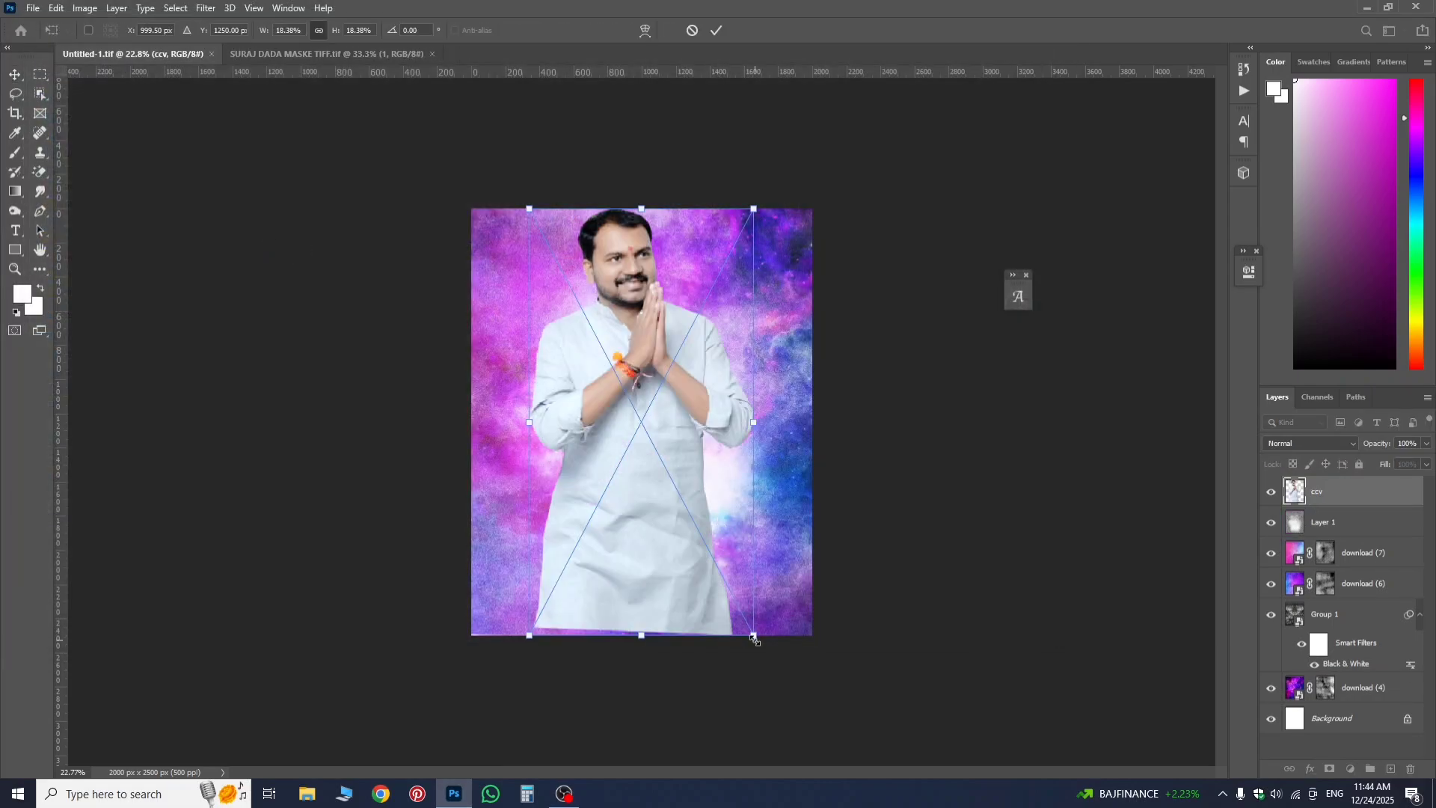
pyautogui.moveTo(754, 637); pyautogui.dragTo(724, 578)
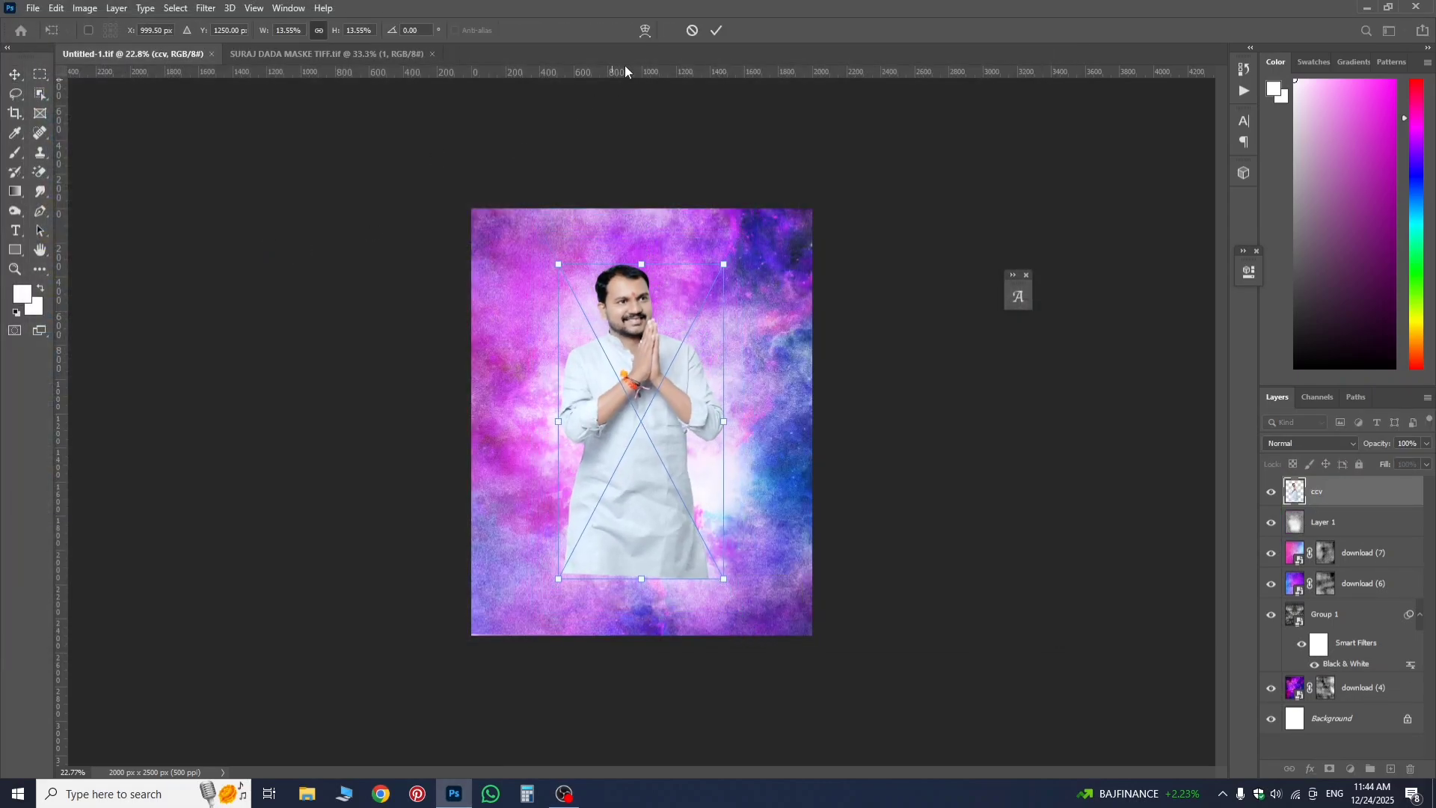
pyautogui.click(716, 30)
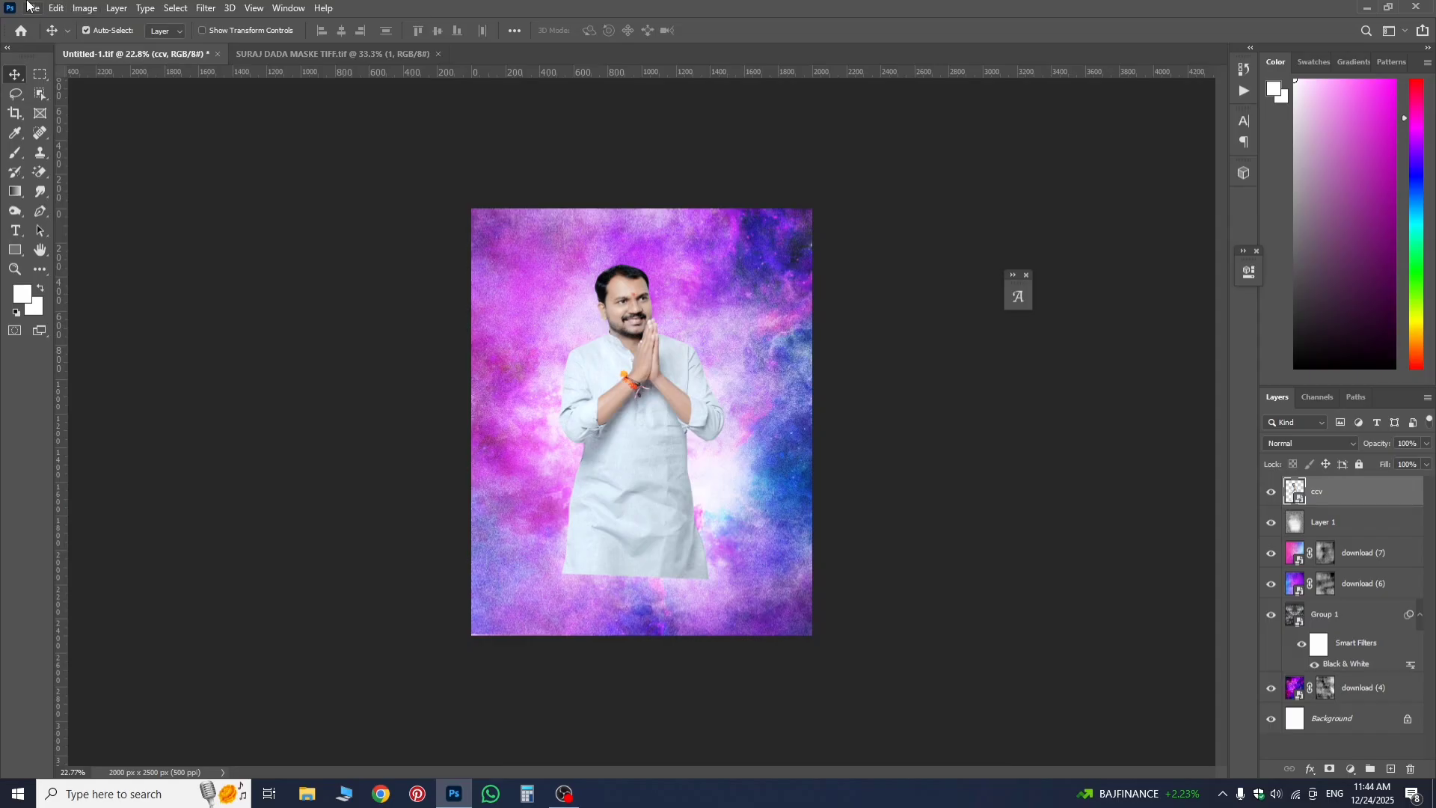
# - Place the hg image embedded, scale it down, and position it on the right side of the poster
pyautogui.click(33, 7)
pyautogui.click(97, 304)
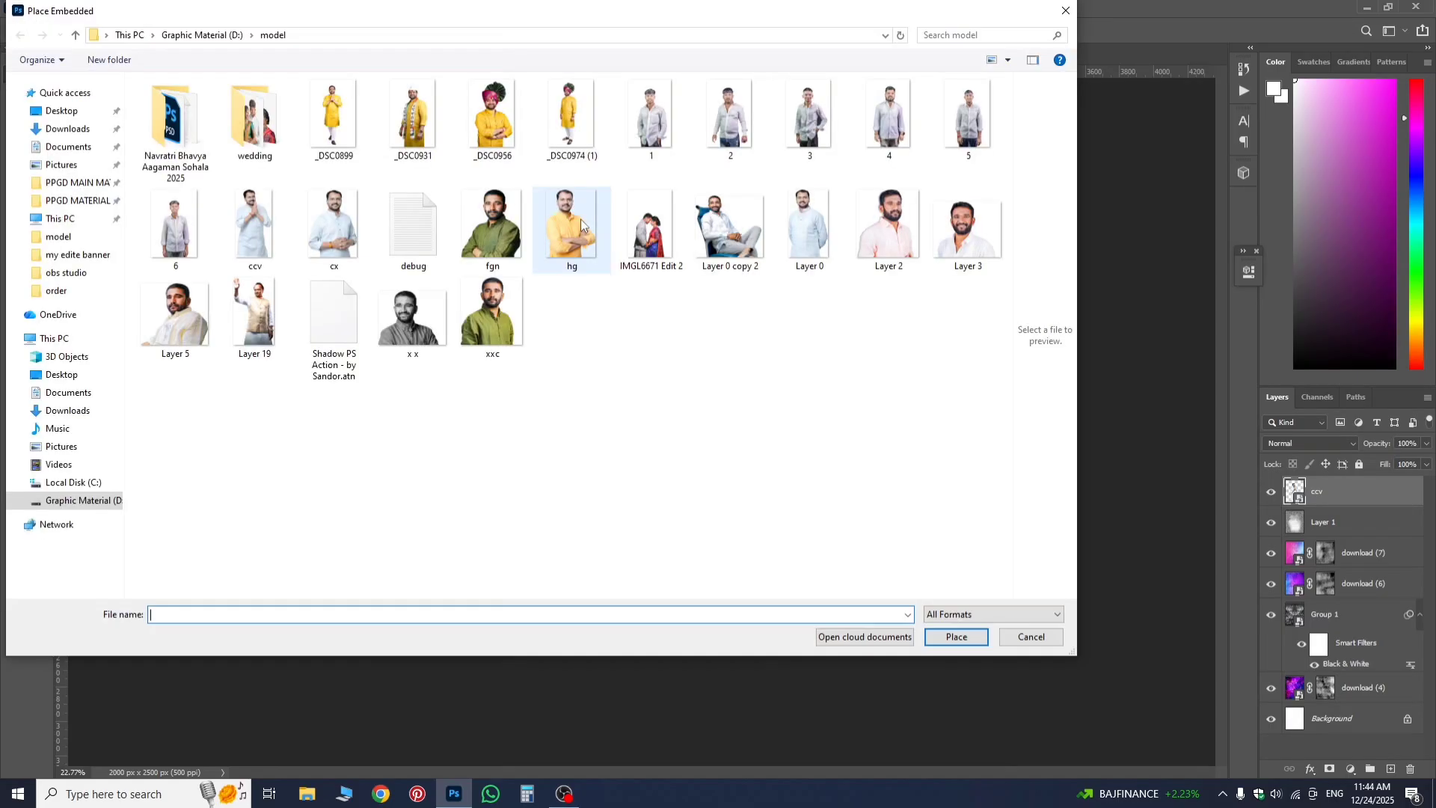
pyautogui.doubleClick(576, 229)
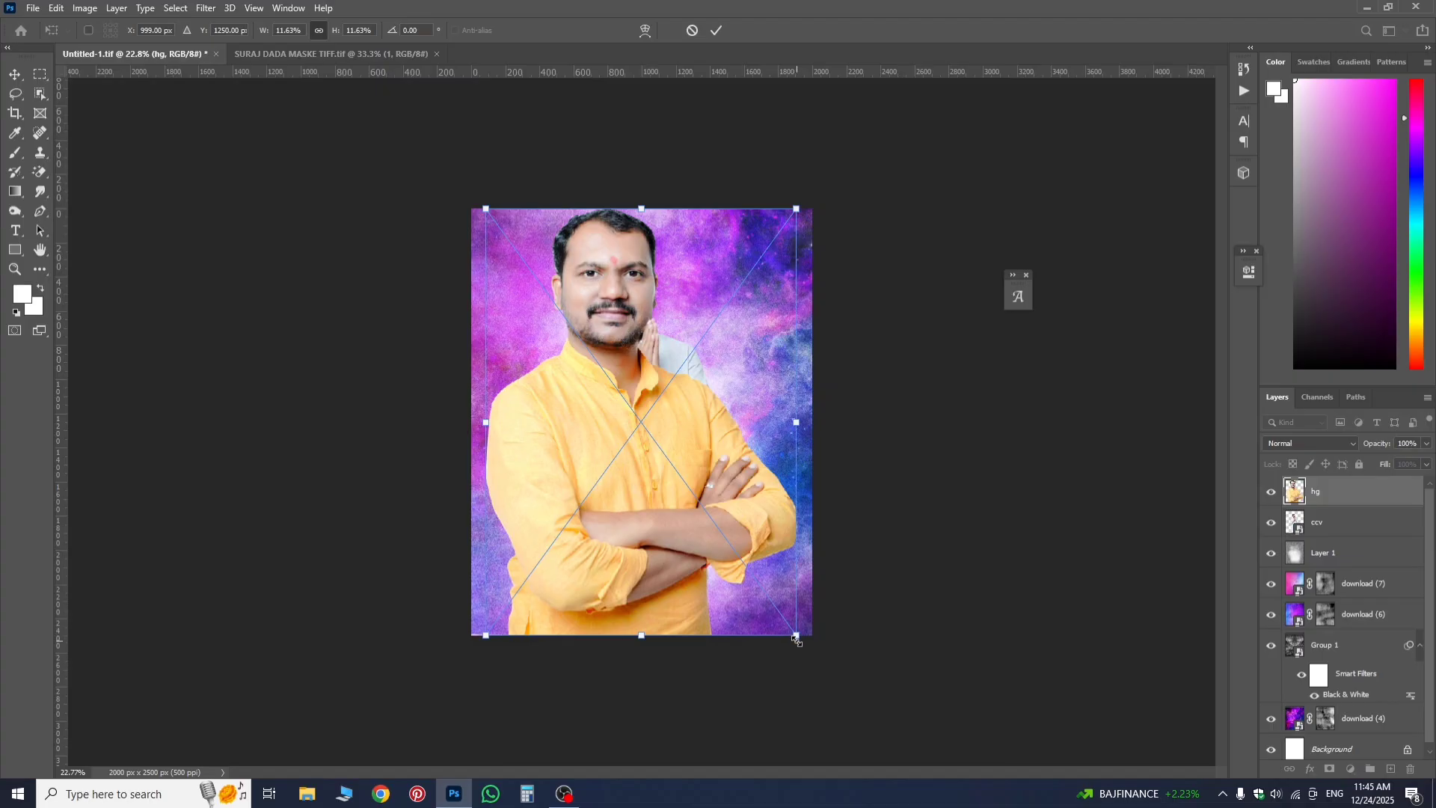
pyautogui.moveTo(797, 641); pyautogui.dragTo(735, 556)
pyautogui.moveTo(646, 501); pyautogui.dragTo(729, 481)
pyautogui.press('Return')
# - Place the Layer 0 image embedded, scale it down, and position it on the left side of the poster
pyautogui.click(32, 8)
pyautogui.click(106, 304)
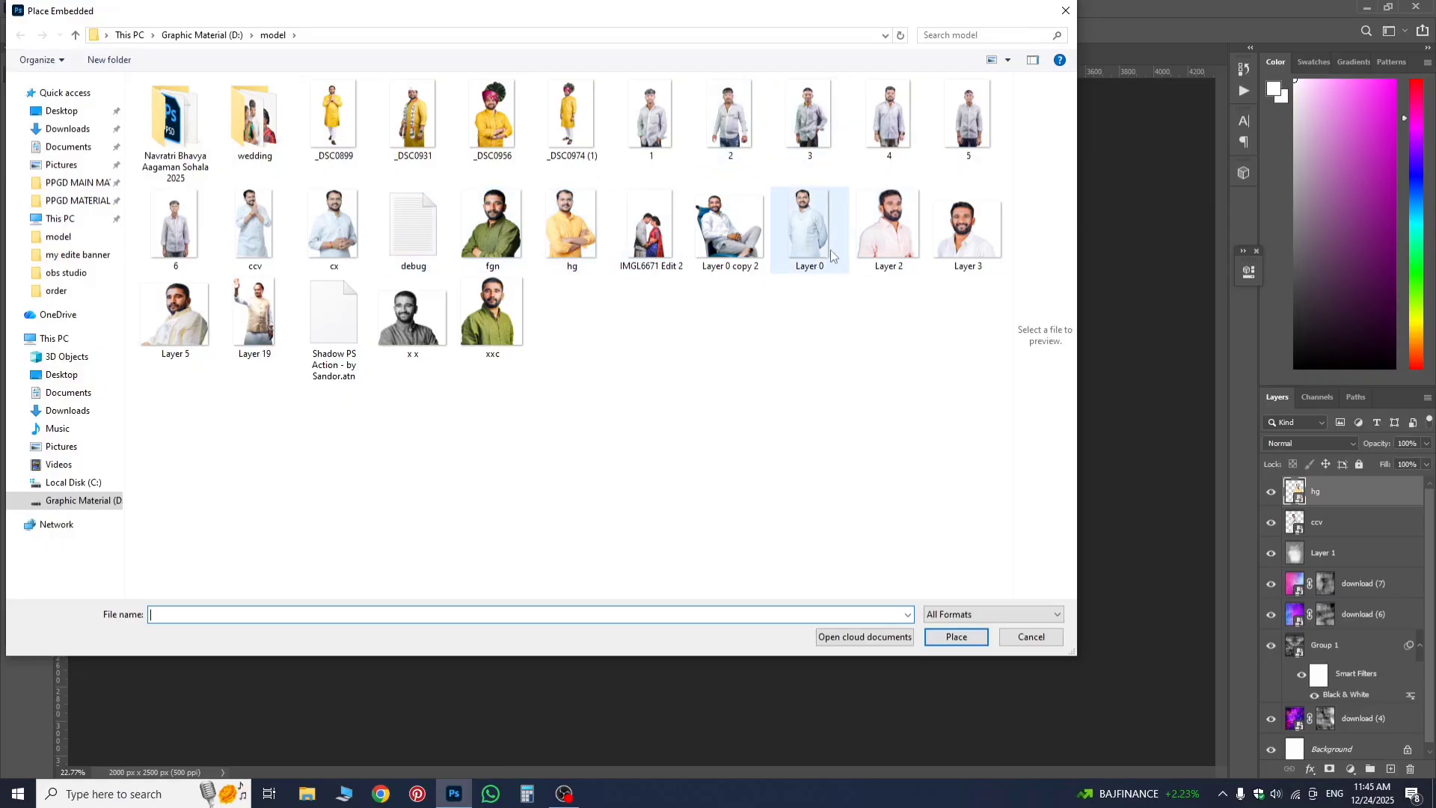
pyautogui.doubleClick(805, 249)
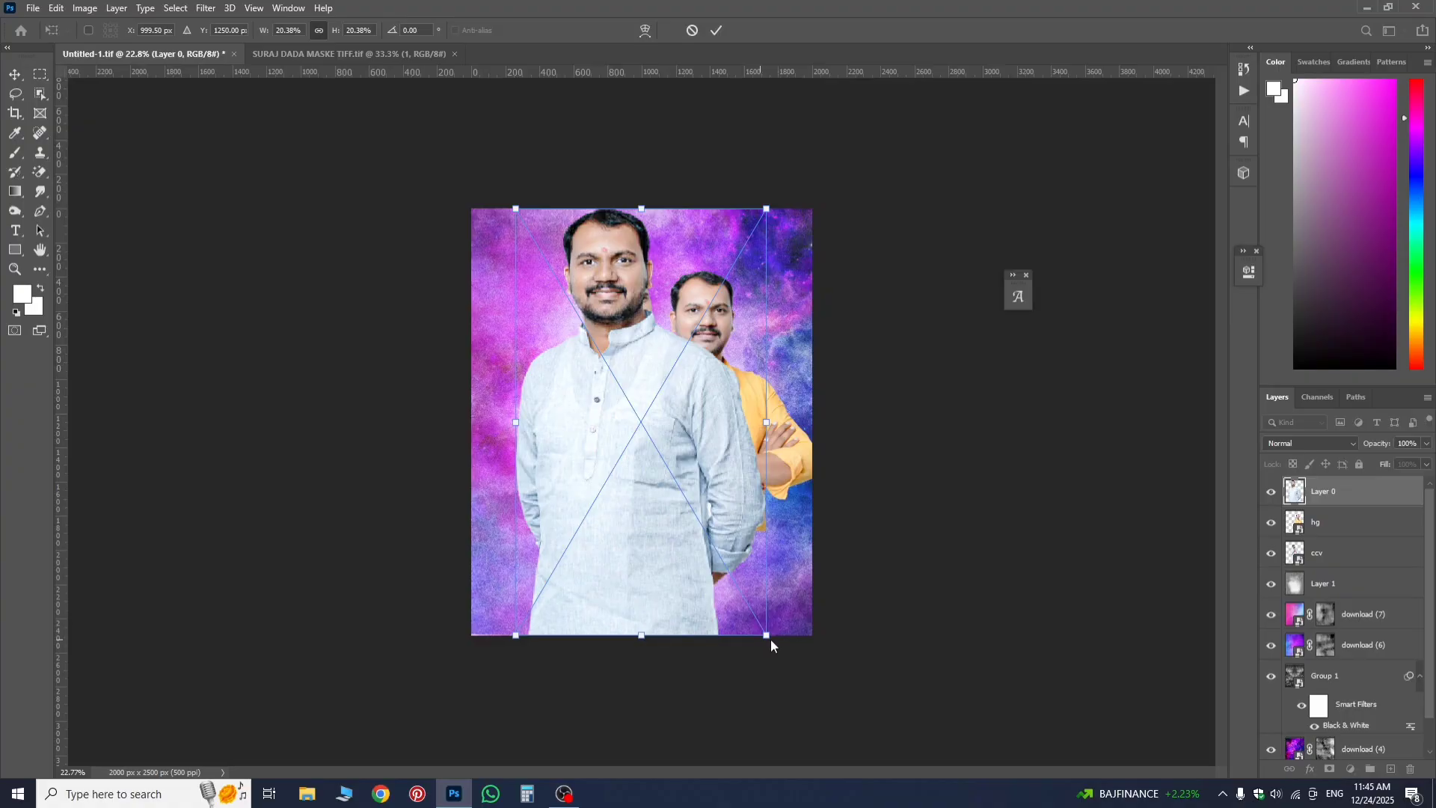
pyautogui.moveTo(764, 635); pyautogui.dragTo(719, 554)
pyautogui.moveTo(649, 491); pyautogui.dragTo(570, 474)
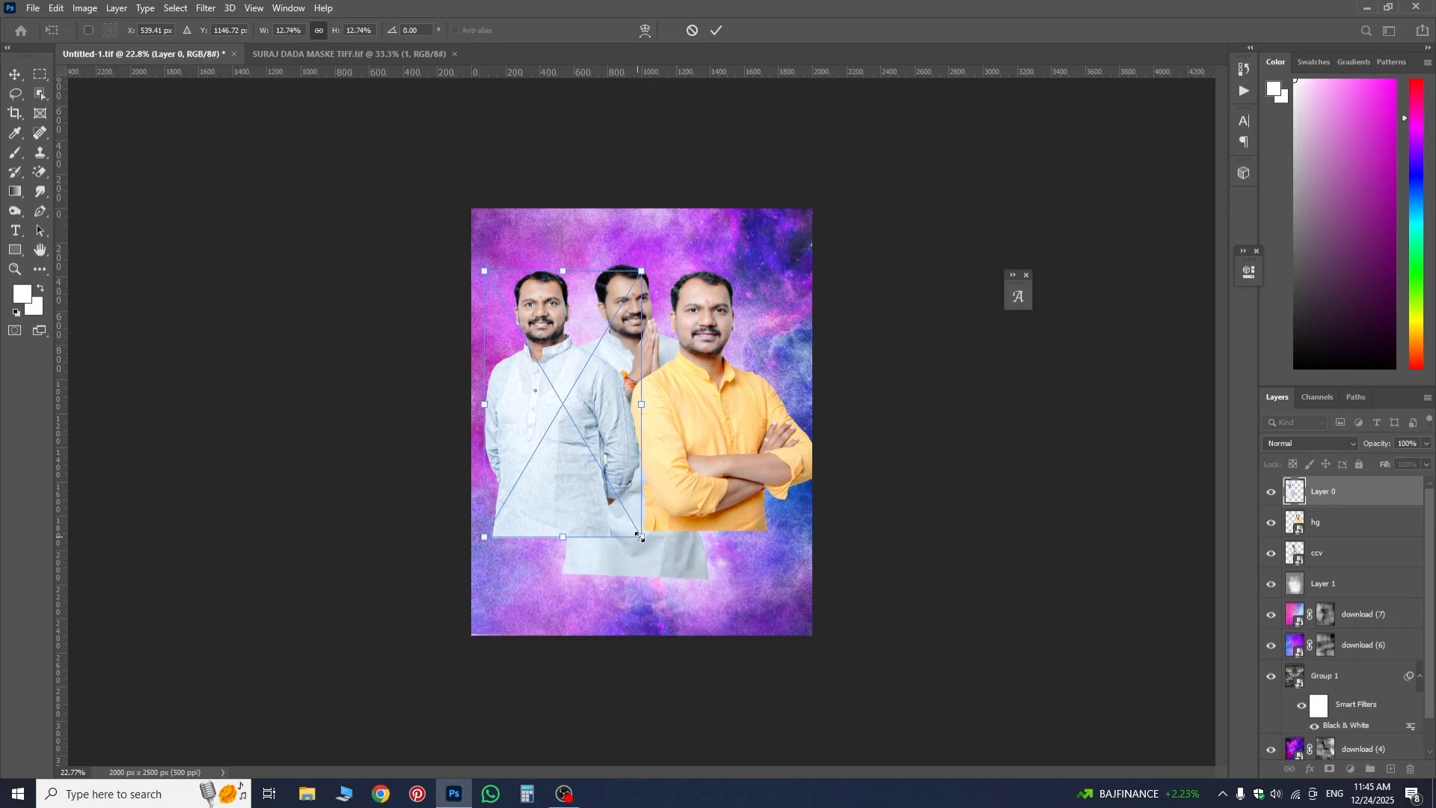
pyautogui.moveTo(635, 536); pyautogui.dragTo(658, 516)
# - Bring the ccv layer in front of the other portraits and scale it to about 14.4%, centred at X 1000 px
pyautogui.moveTo(1323, 557); pyautogui.dragTo(1328, 487)
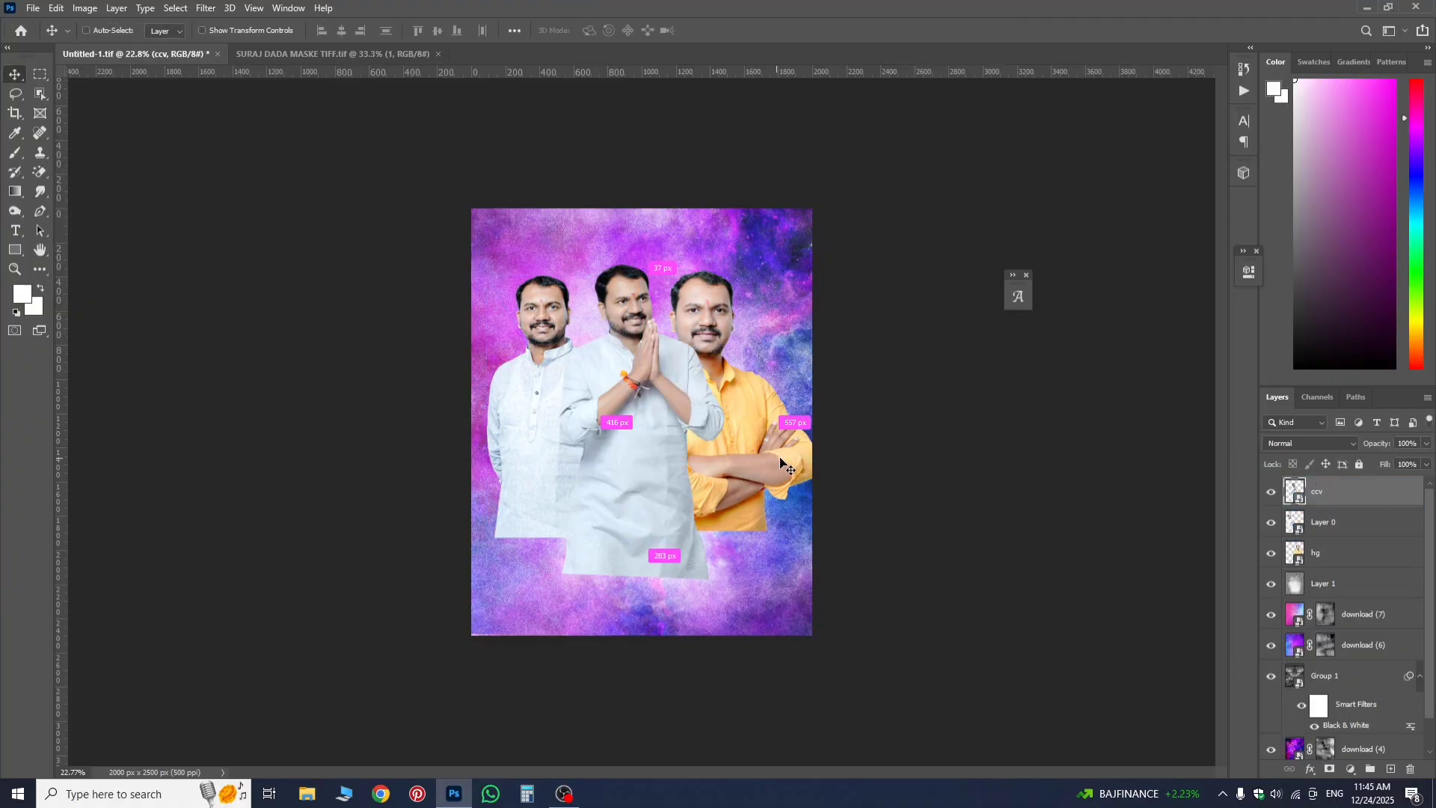
pyautogui.hotkey('ctrl', 't')
pyautogui.moveTo(628, 509); pyautogui.dragTo(643, 473)
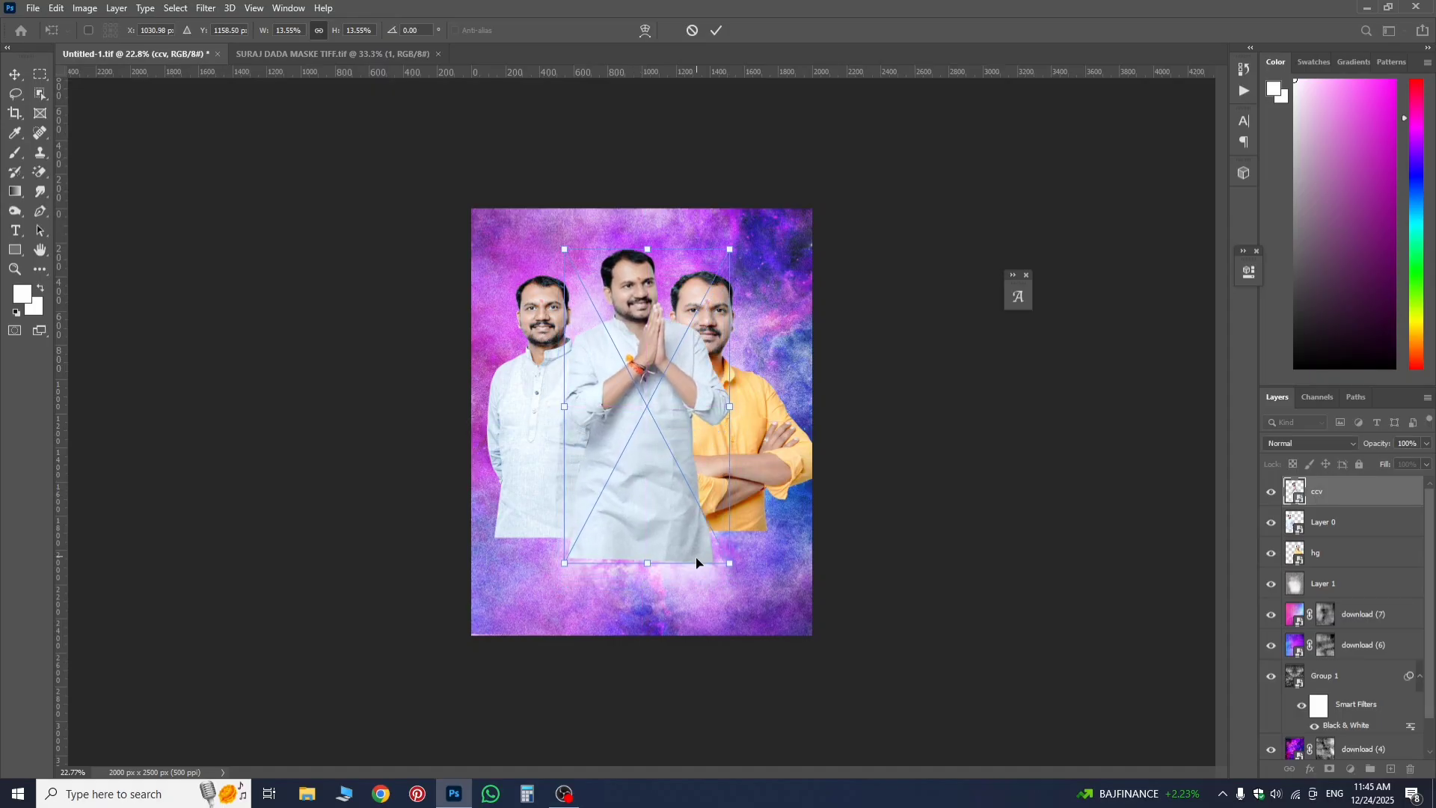
pyautogui.moveTo(729, 562); pyautogui.dragTo(697, 554)
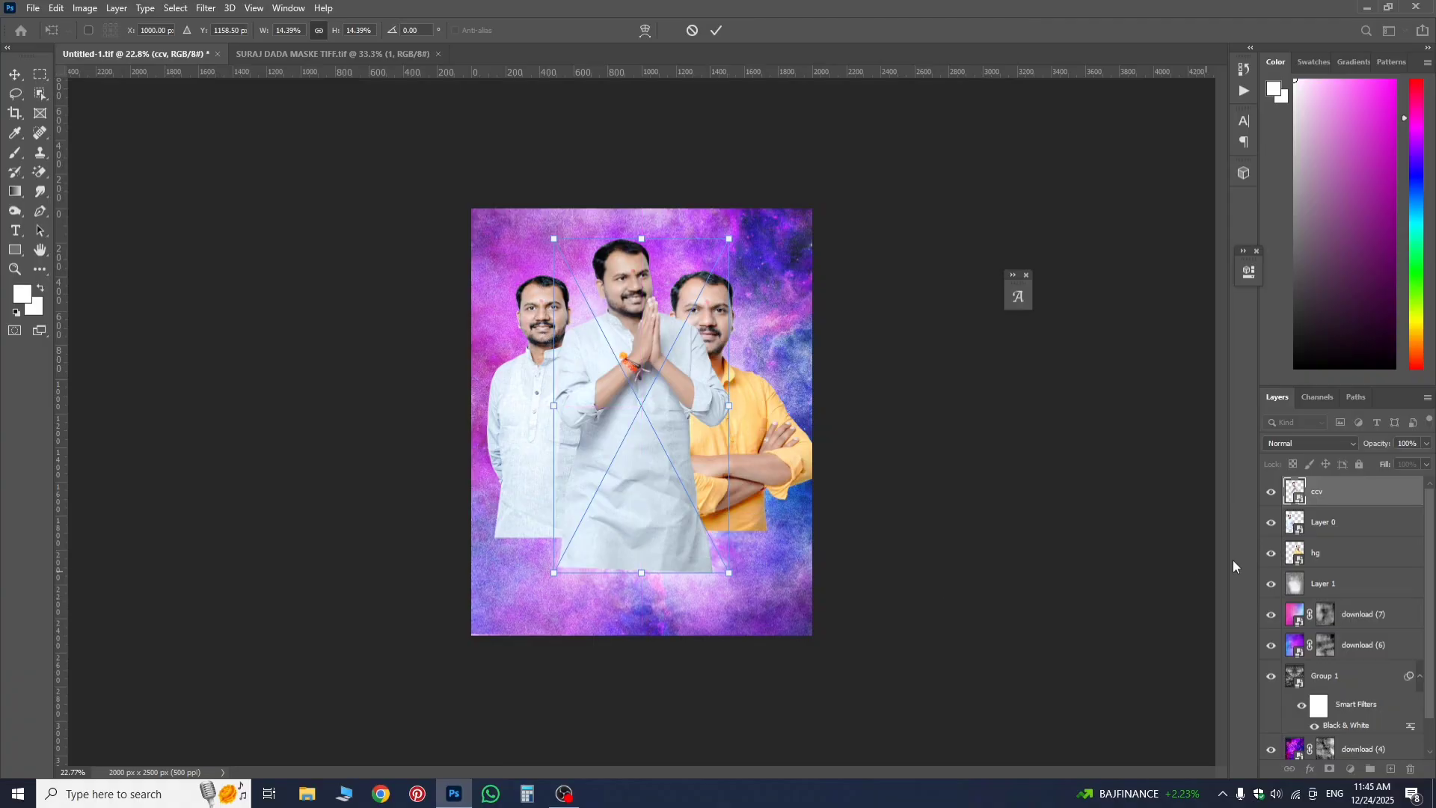
# - Enlarge the hg portrait to 7.75% and place it at about X 1609 px, Y 1013 px
pyautogui.click(1322, 553)
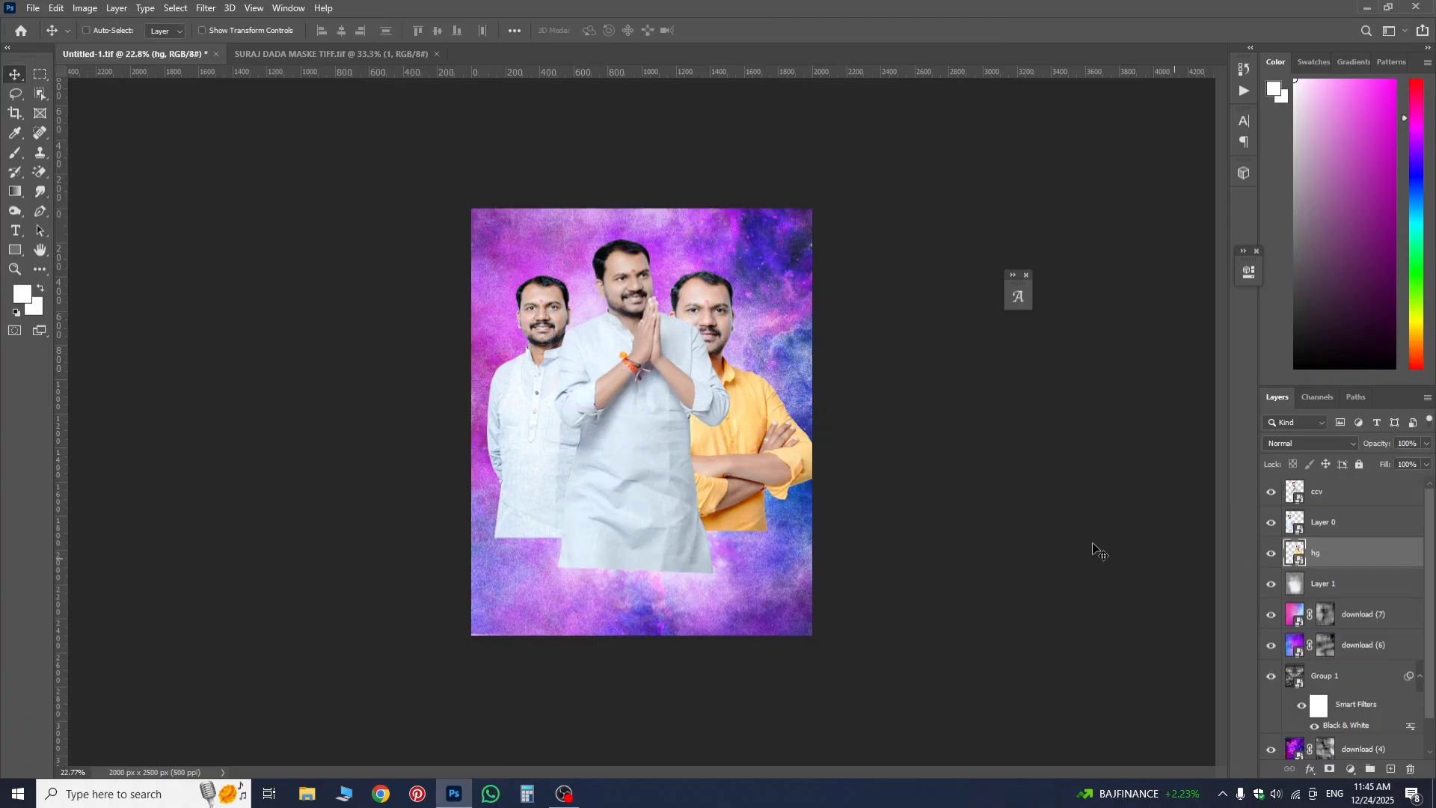
pyautogui.hotkey('ctrl', 't')
pyautogui.moveTo(768, 508); pyautogui.dragTo(849, 522)
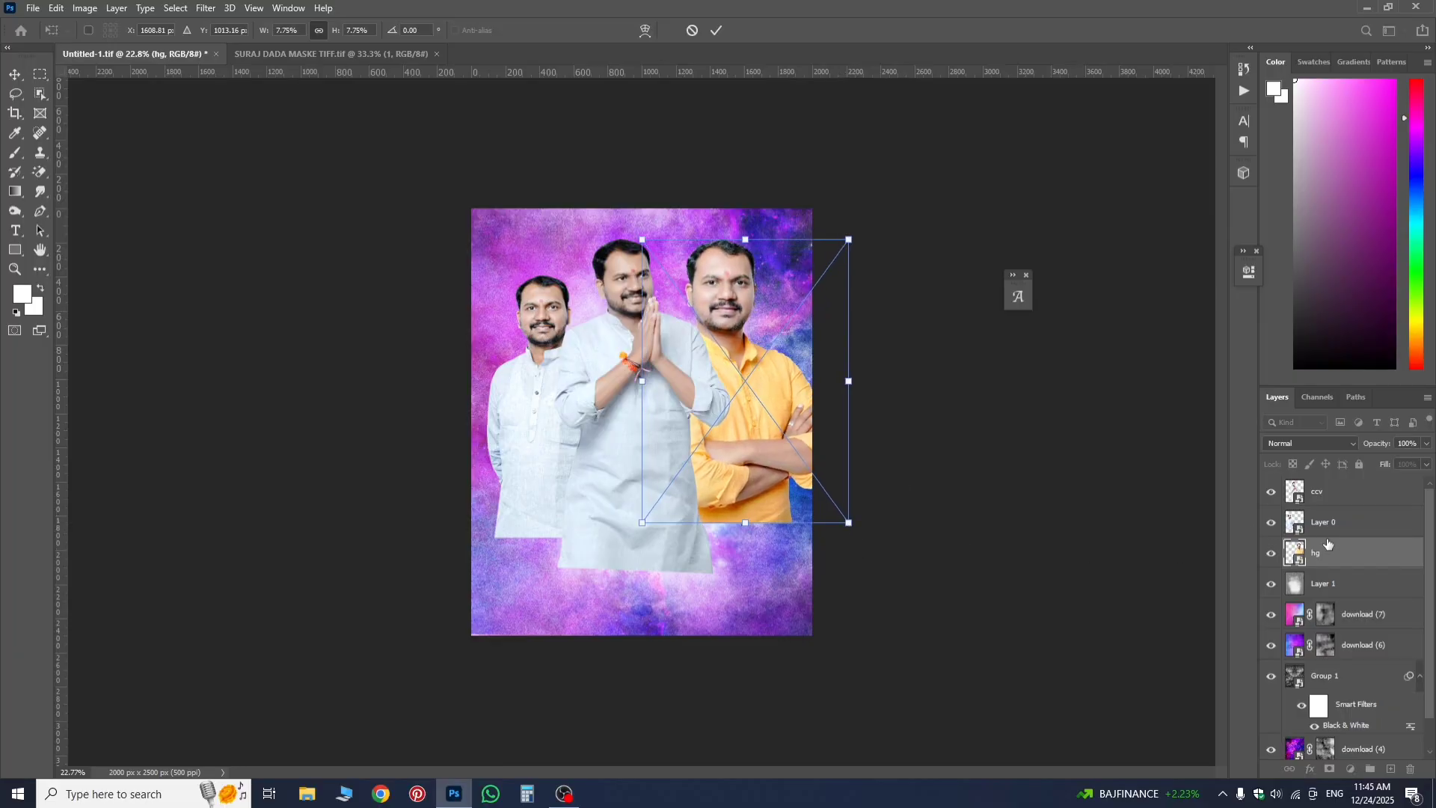
pyautogui.press('Return')
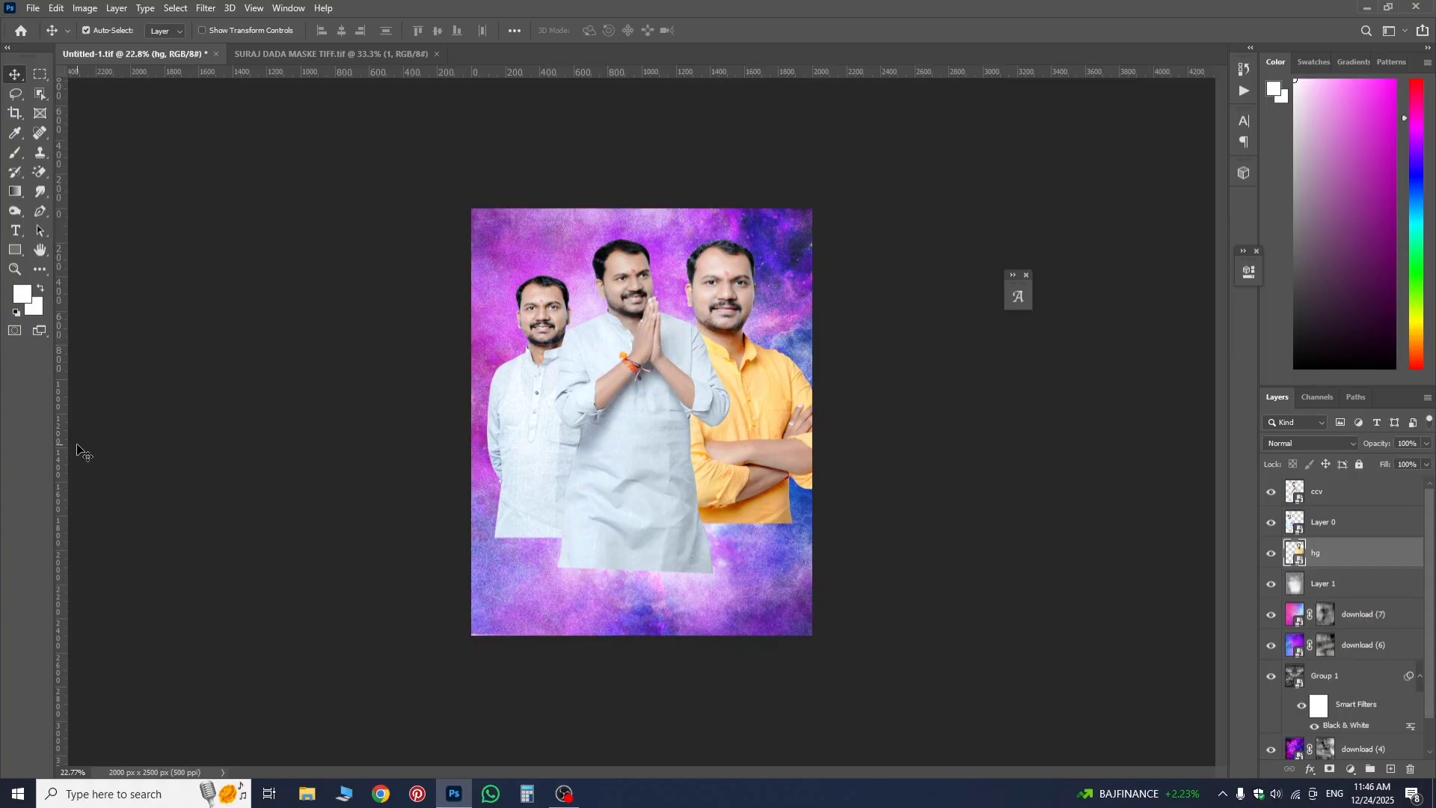
# - Add a vertical guide through the horizontal centre of the poster
pyautogui.moveTo(58, 447); pyautogui.dragTo(640, 484)
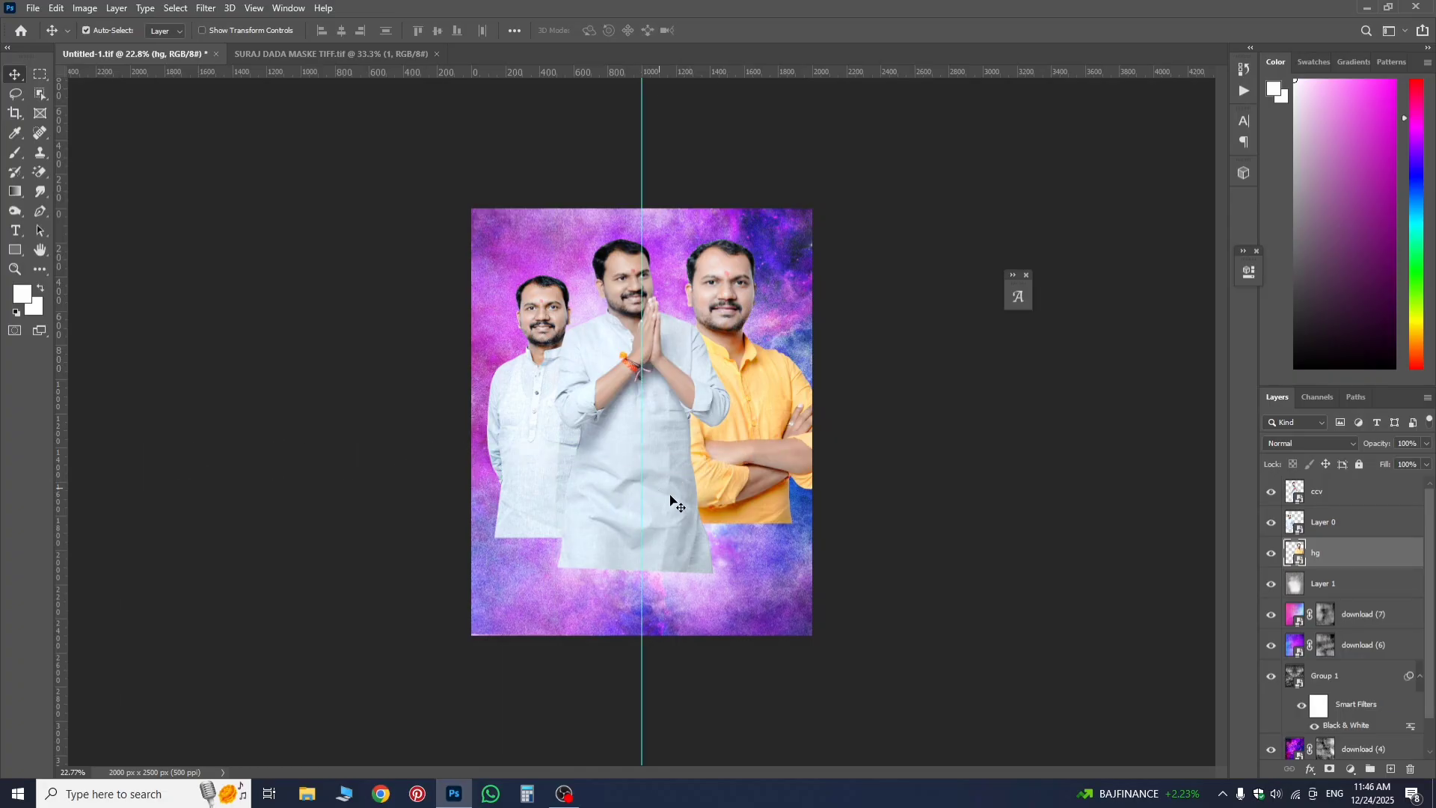
# - Shift the hg portrait further right, to about X 1740 px, and apply the transform
pyautogui.click(1389, 534)
pyautogui.click(1340, 550)
pyautogui.hotkey('ctrl', 't')
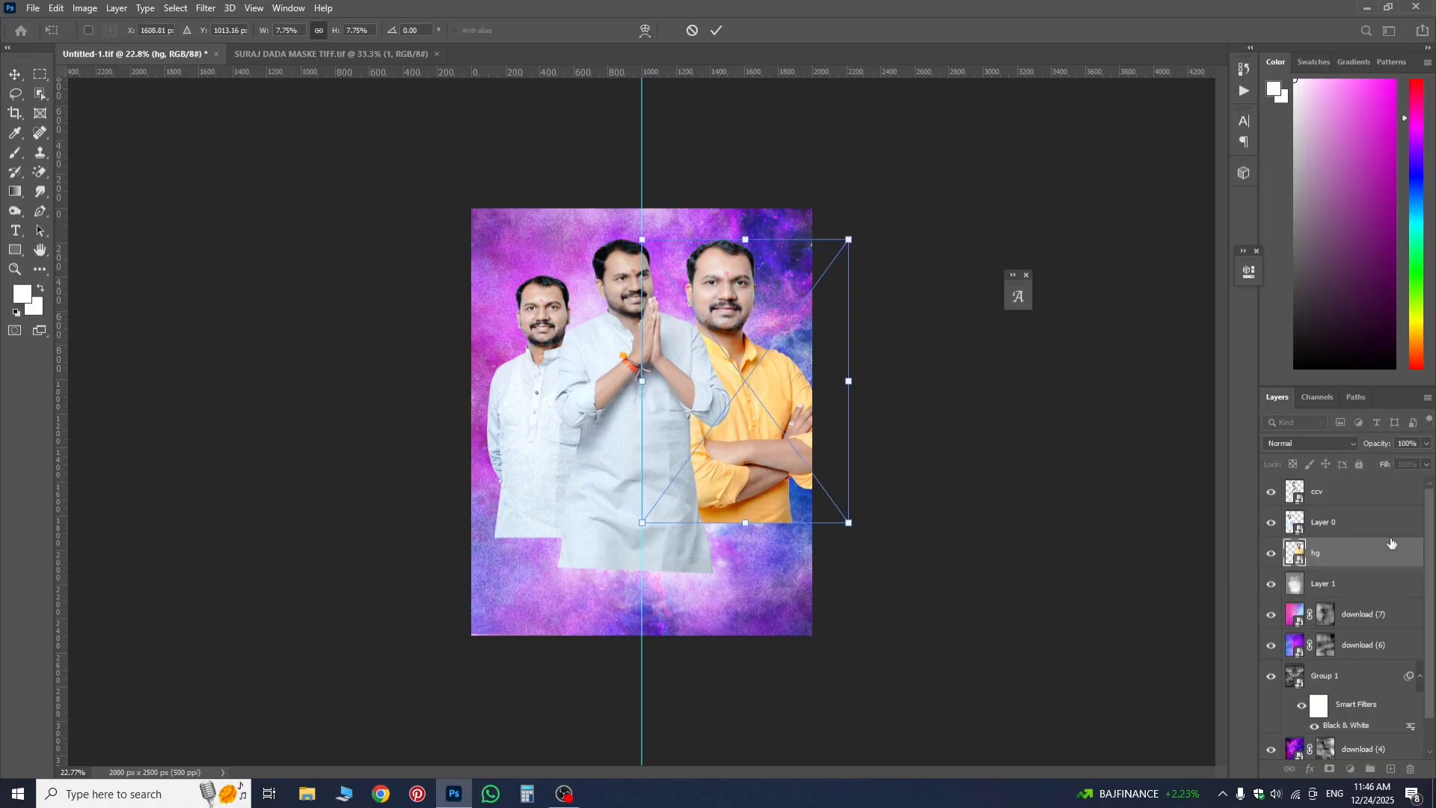
pyautogui.press('Return')
pyautogui.click(1335, 524)
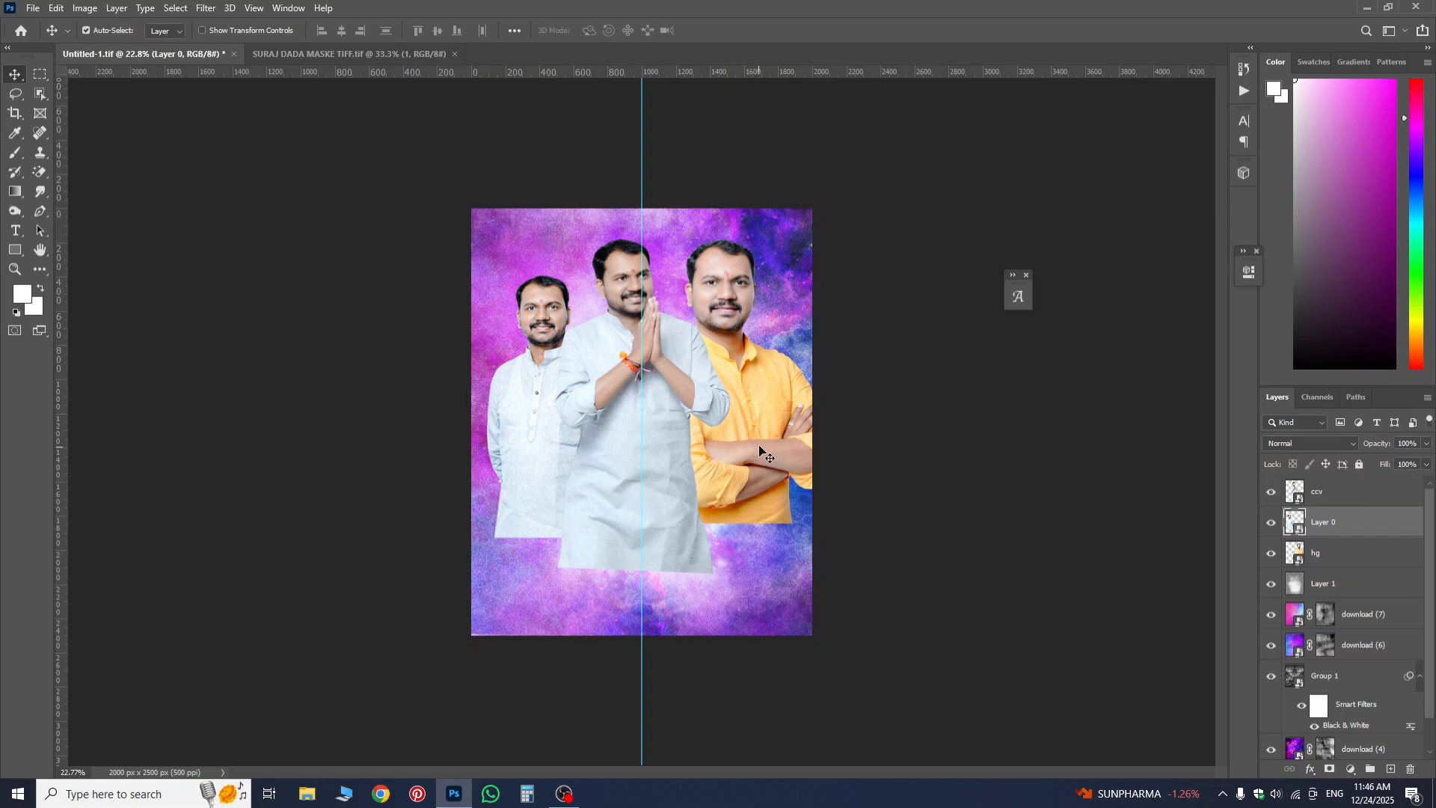
pyautogui.click(1310, 555)
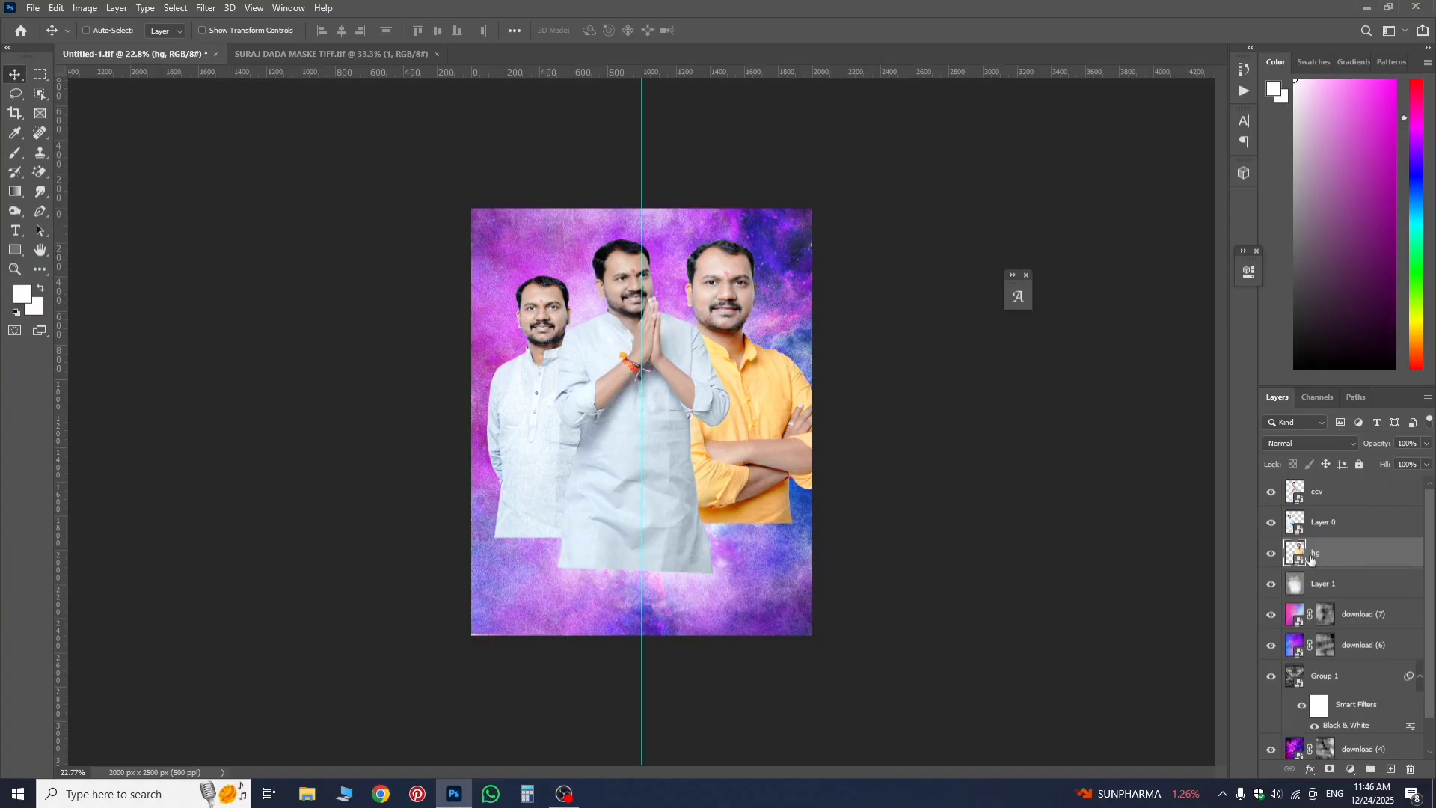
pyautogui.hotkey('ctrl', 't')
pyautogui.moveTo(805, 461); pyautogui.dragTo(828, 459)
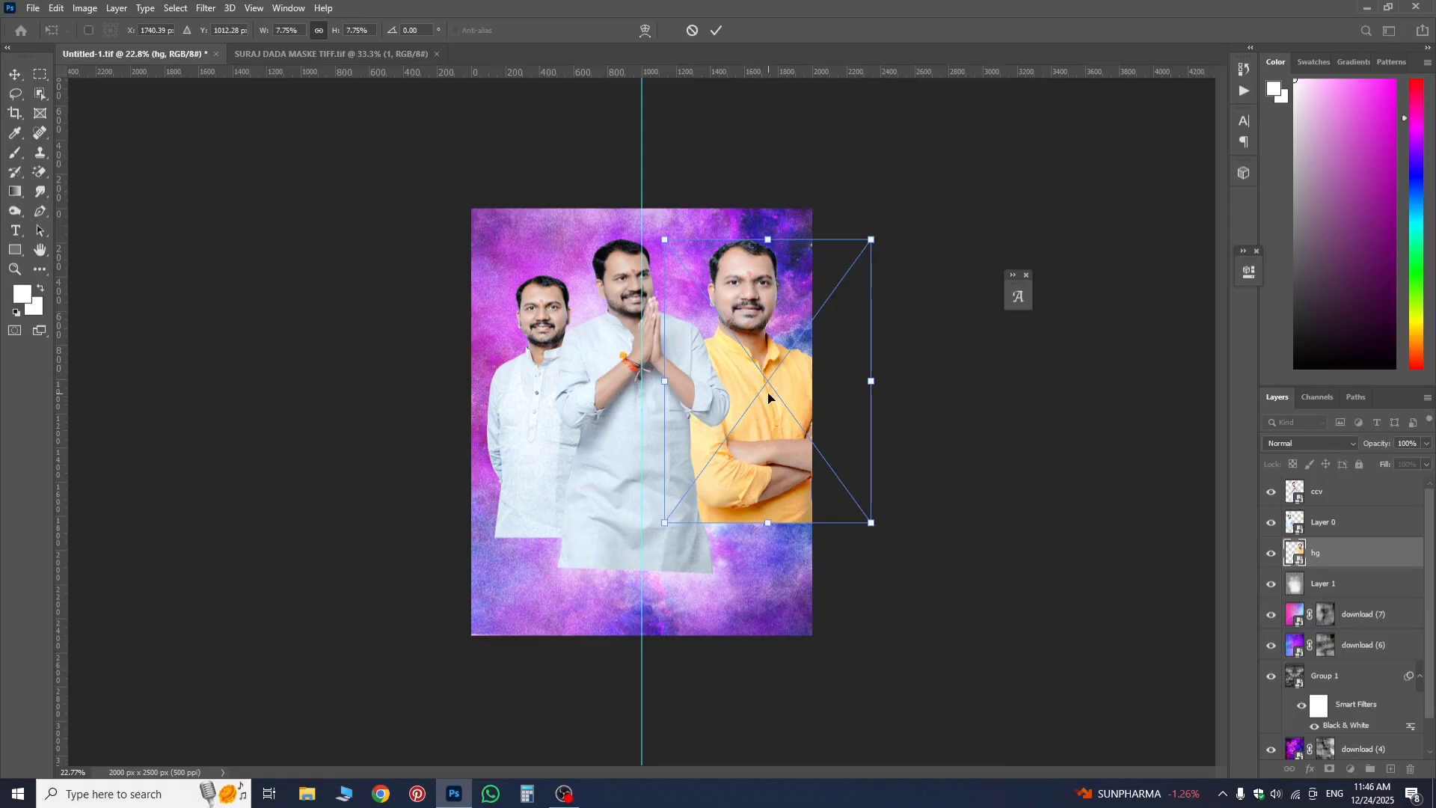
pyautogui.click(15, 74)
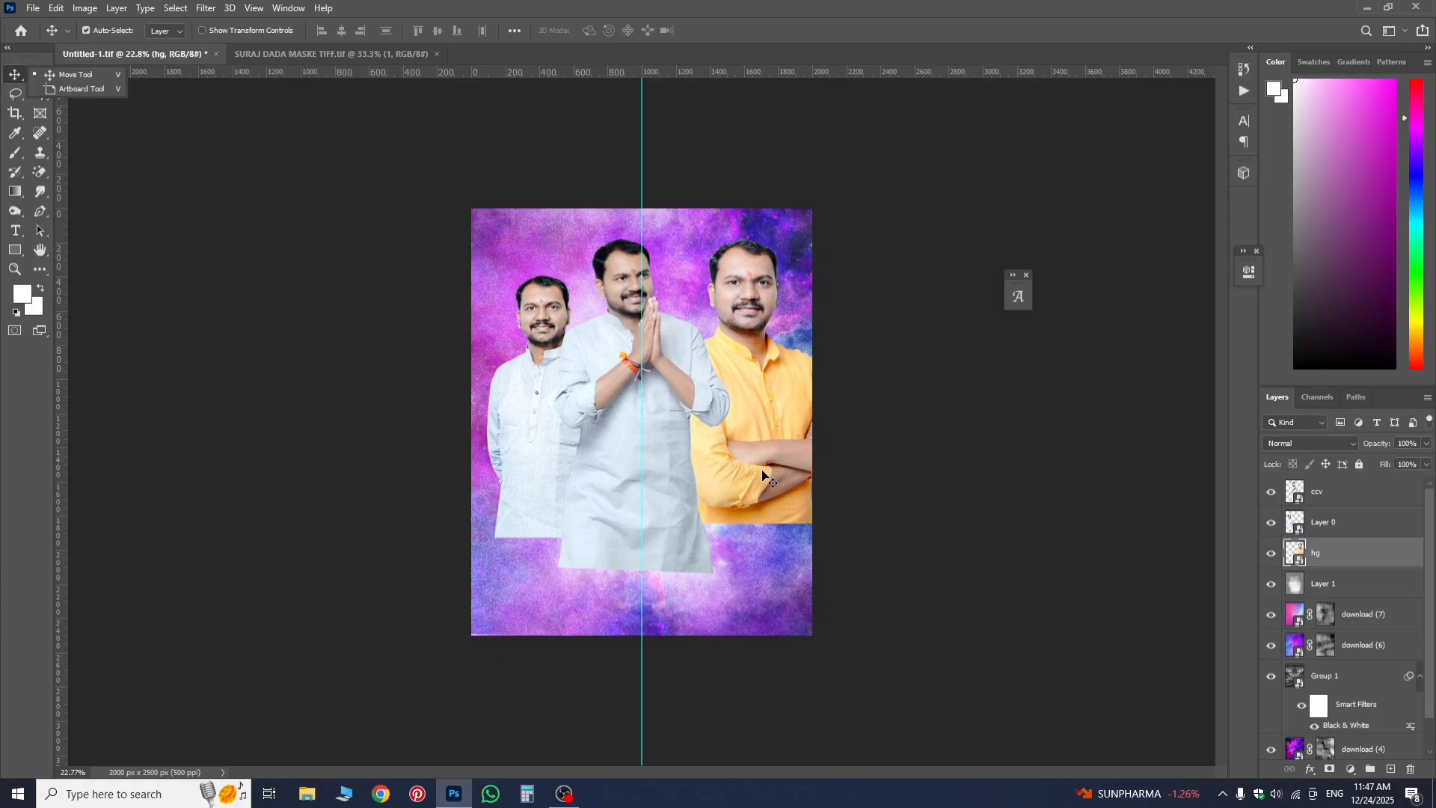
# - Add a layer mask to the hg layer
pyautogui.press('ctrl')
pyautogui.scroll(5, 785, 367)
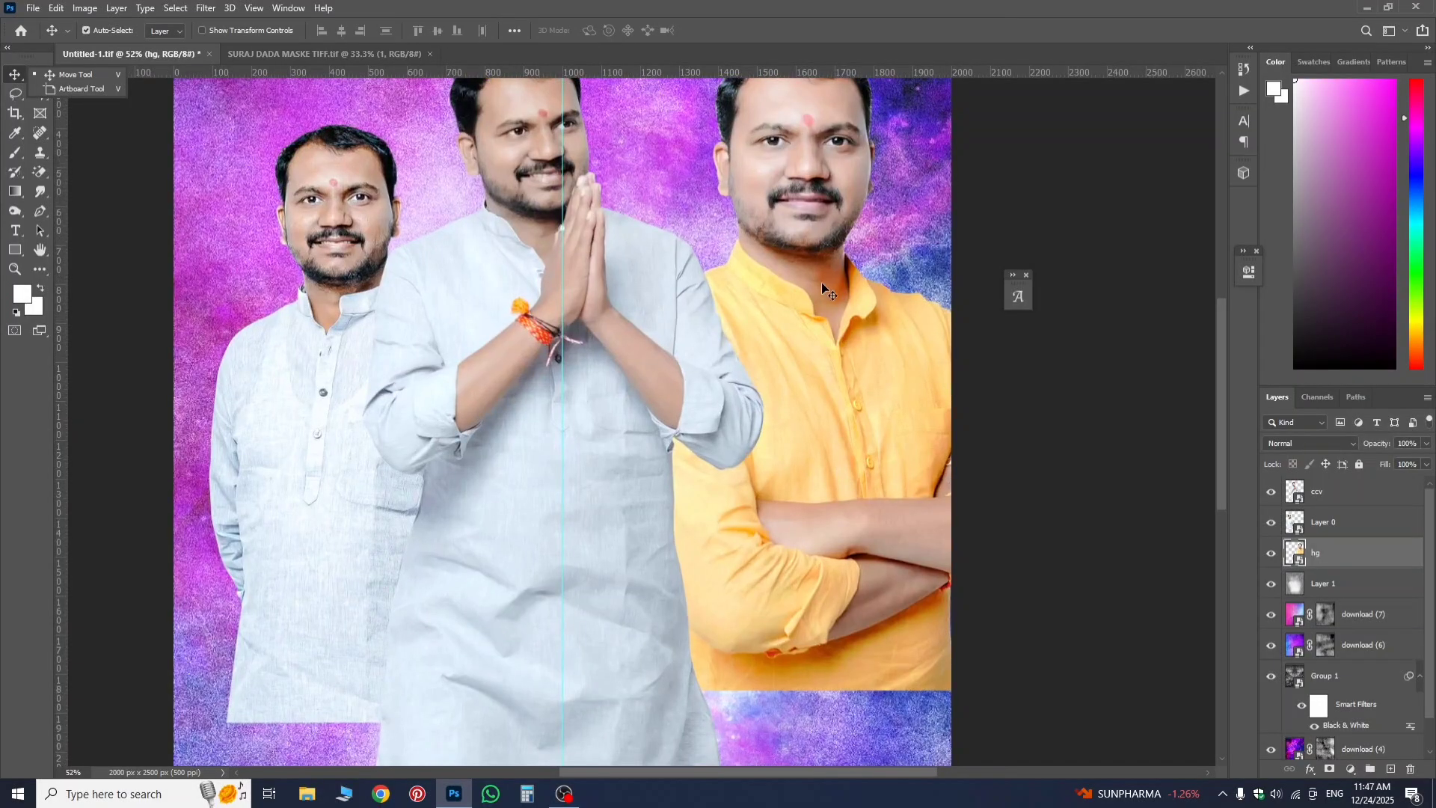
pyautogui.scroll(2, 798, 336)
pyautogui.scroll(-2, 797, 337)
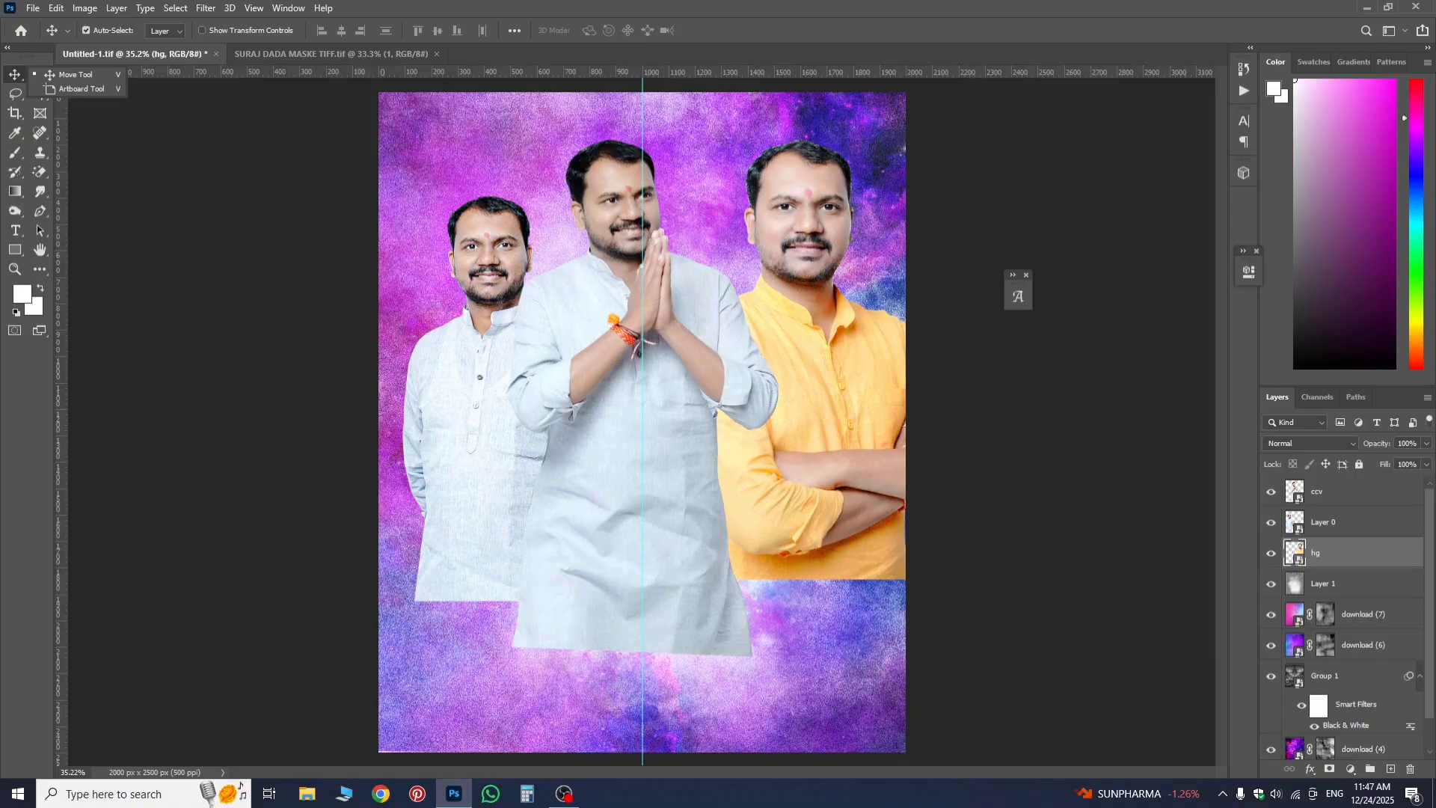
pyautogui.click(1355, 565)
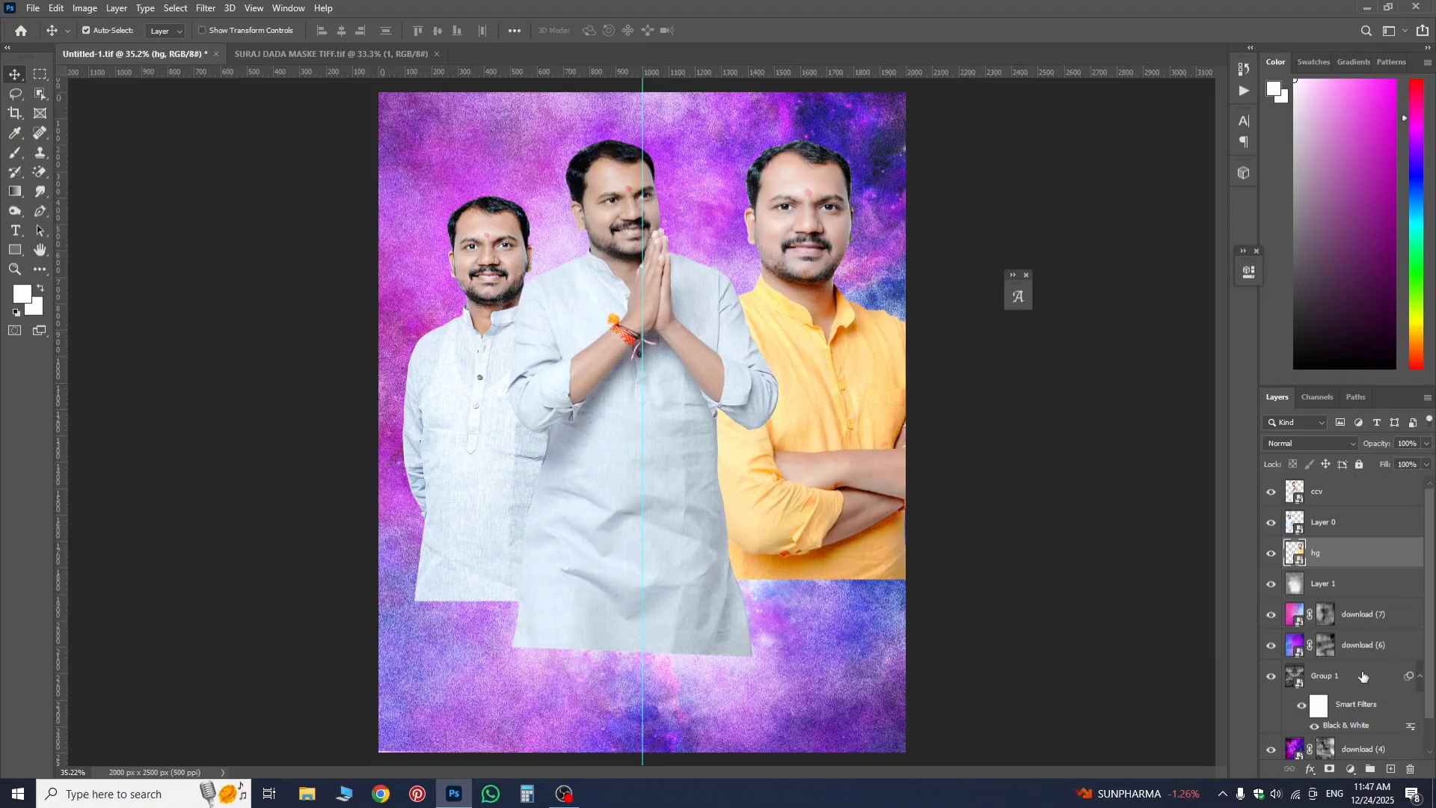
pyautogui.click(1329, 769)
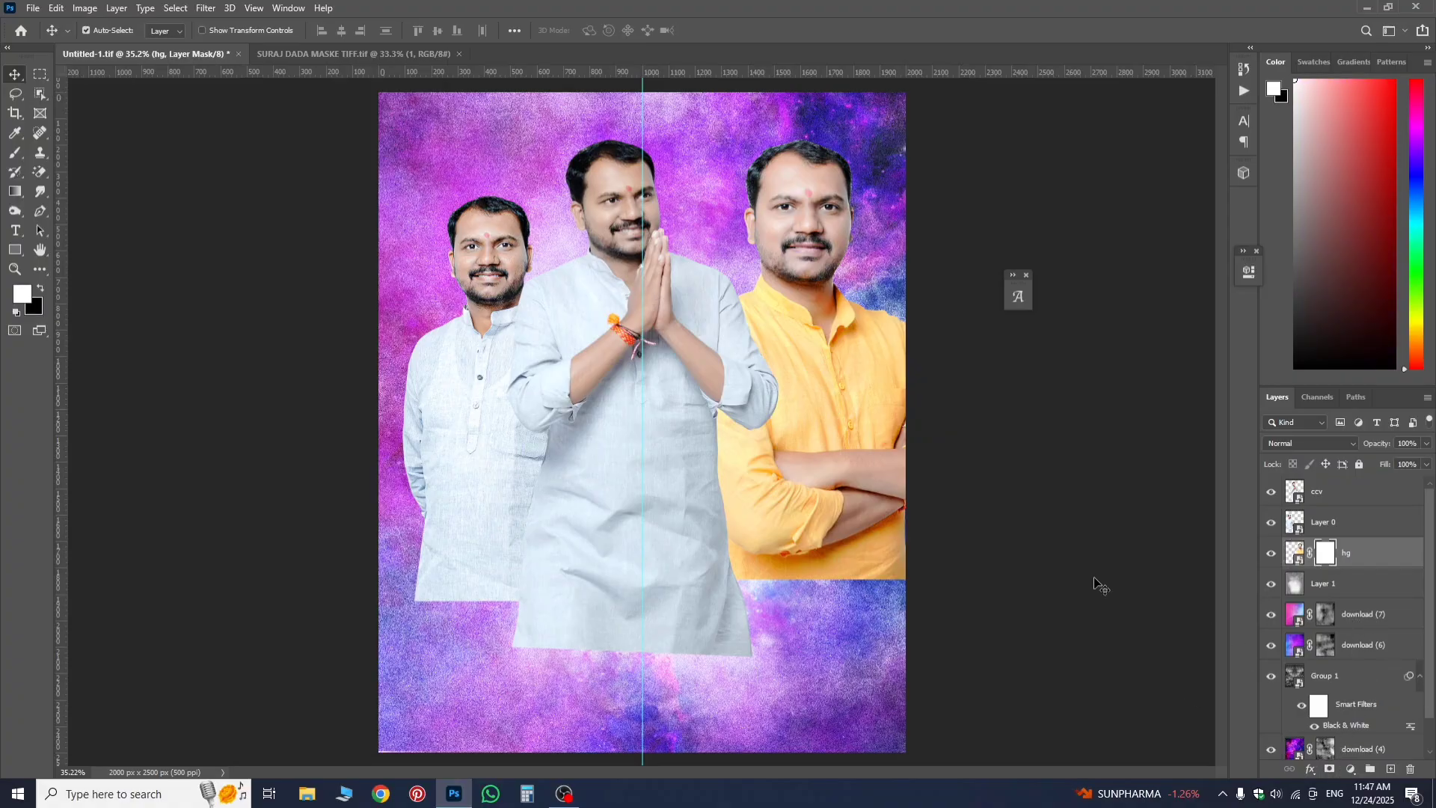
# - Fade the lower part of the hg portrait on its mask using linear gradients with the Basics foreground-to-transparent preset and black foreground
pyautogui.click(20, 192)
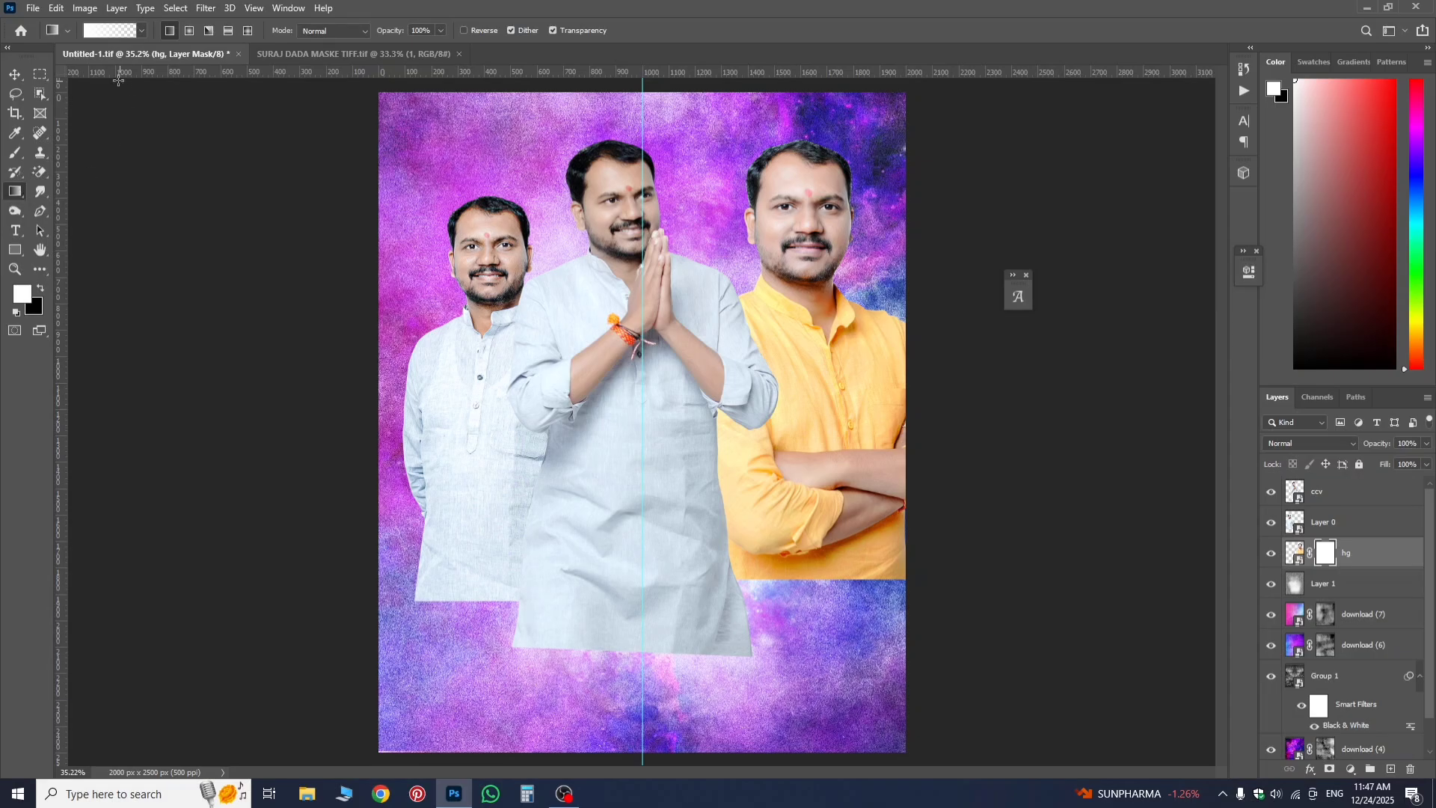
pyautogui.click(140, 31)
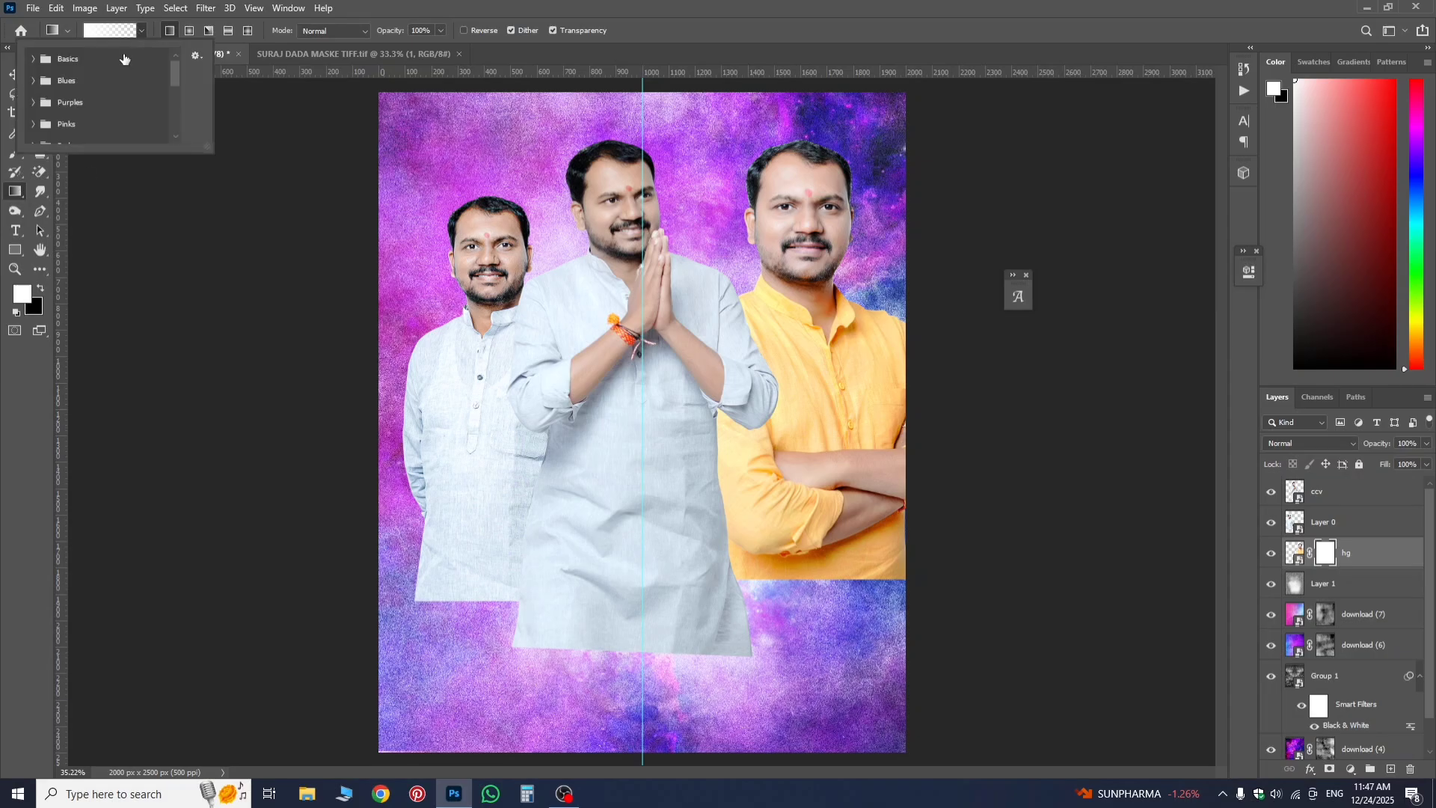
pyautogui.click(34, 60)
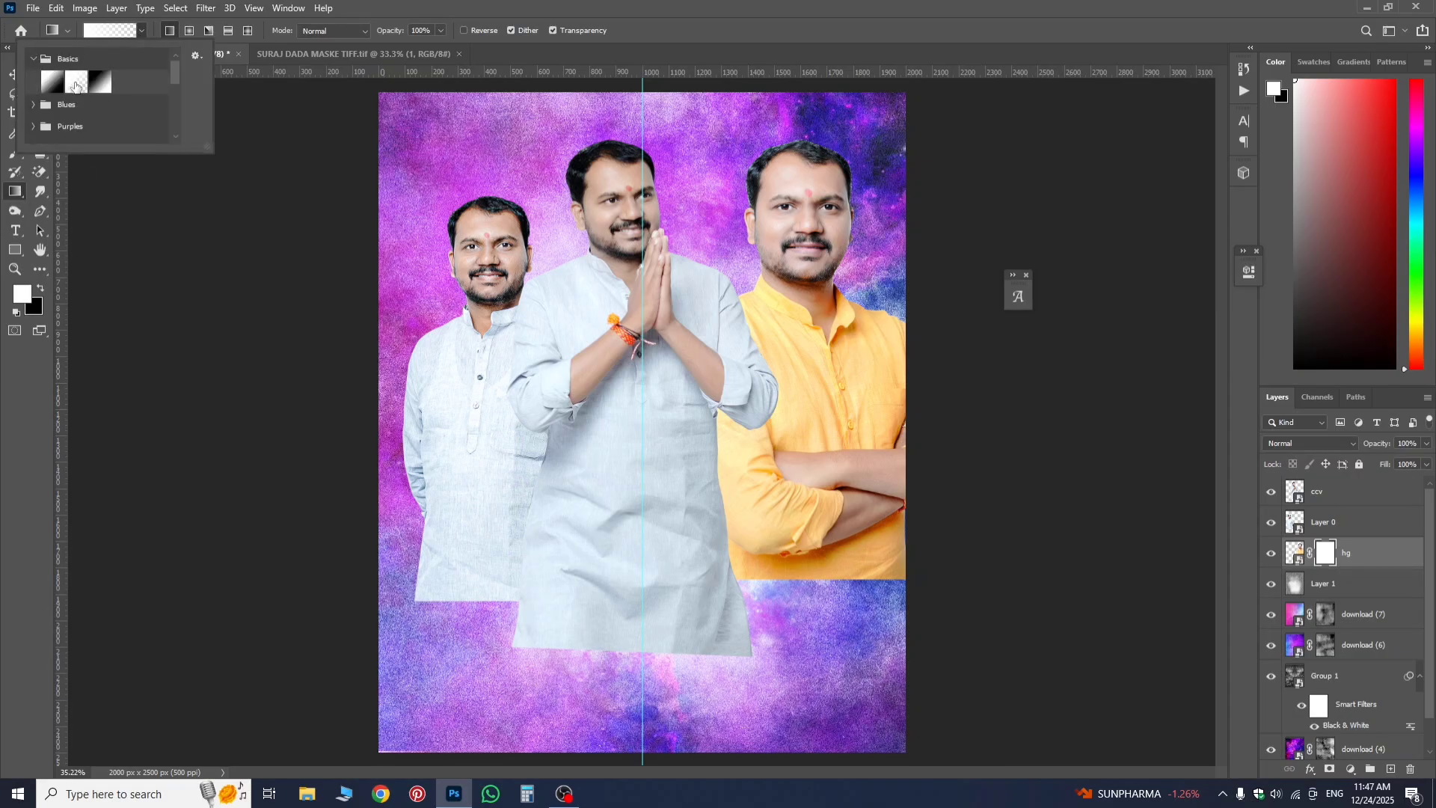
pyautogui.click(76, 88)
pyautogui.click(144, 285)
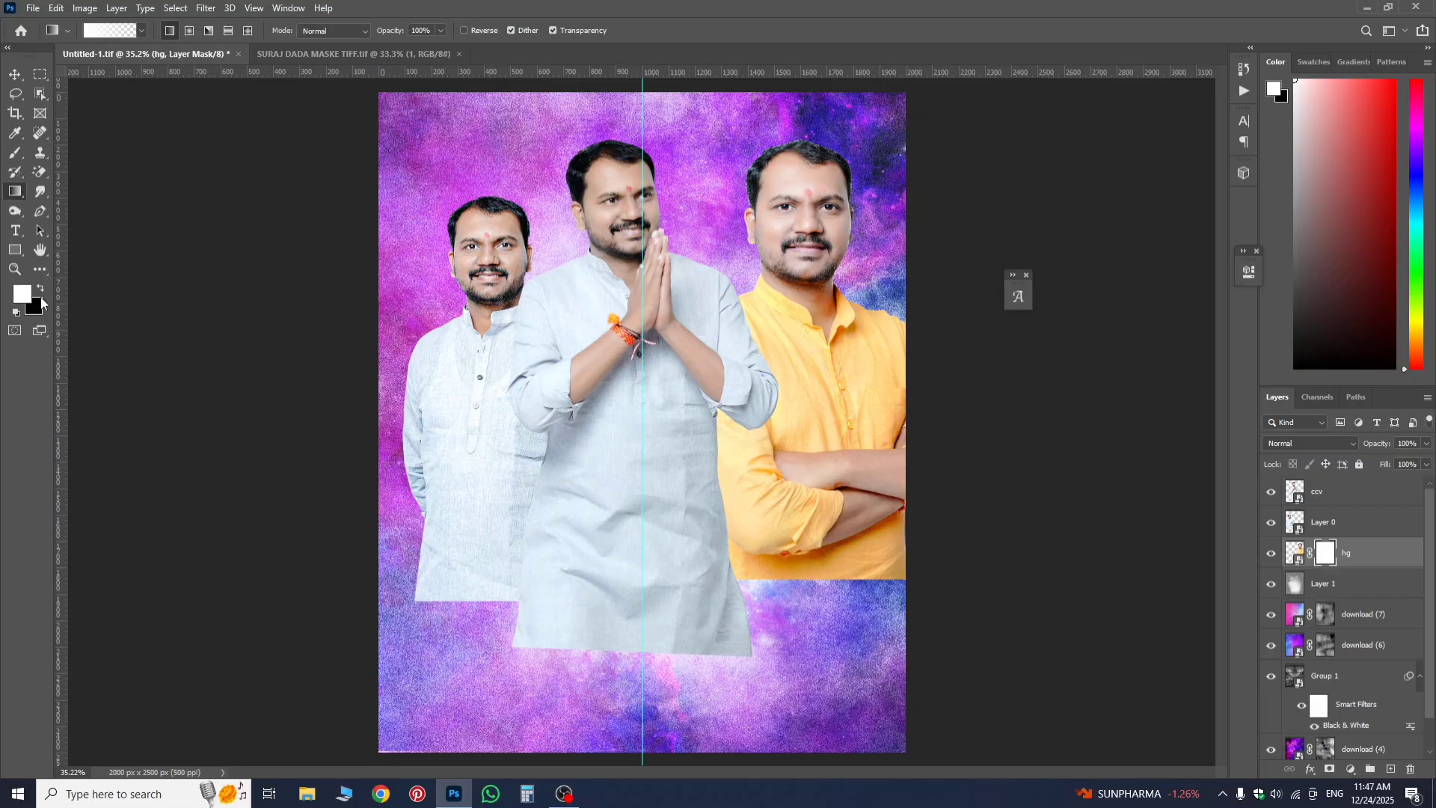
pyautogui.click(44, 289)
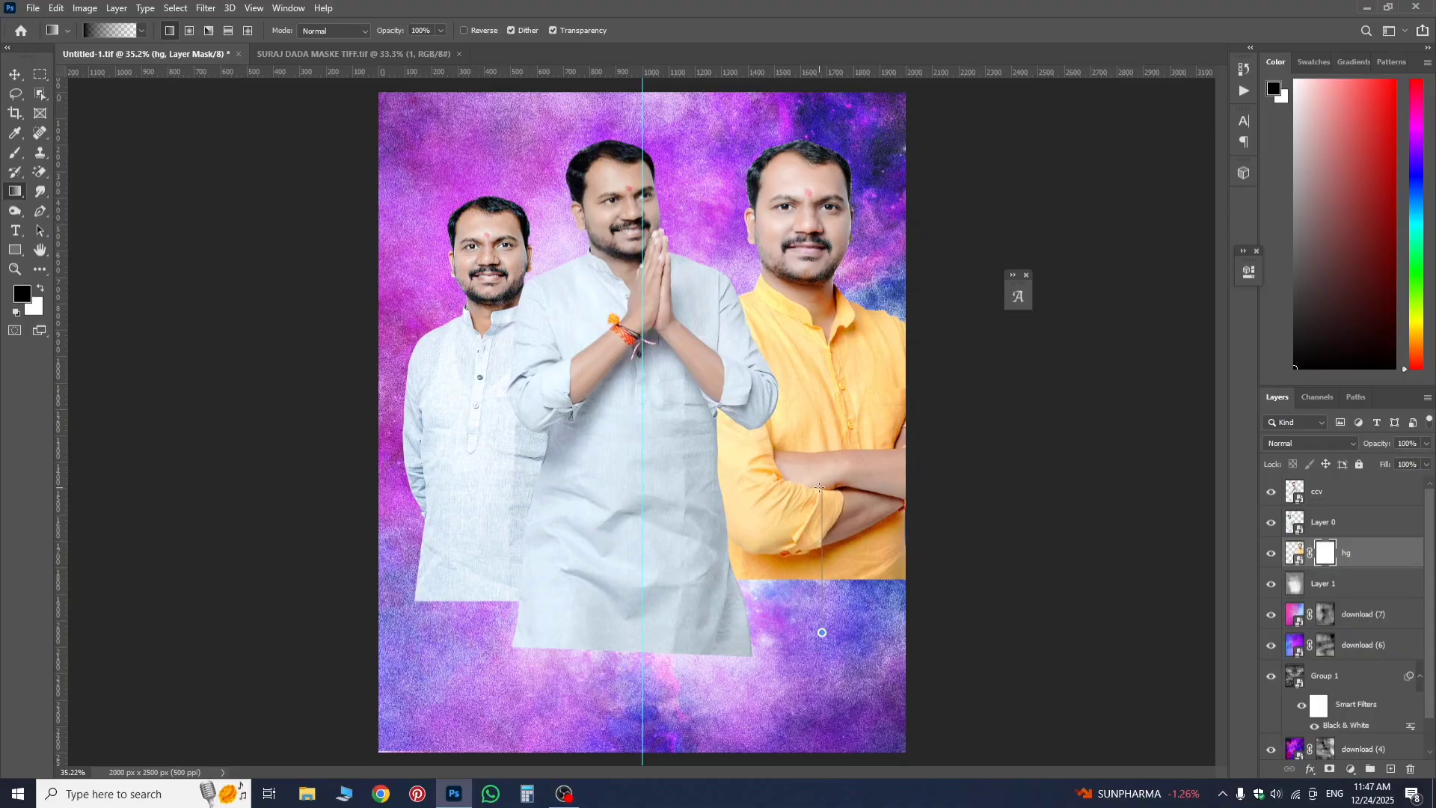
pyautogui.moveTo(822, 632); pyautogui.dragTo(821, 632)
pyautogui.moveTo(826, 499); pyautogui.dragTo(816, 515)
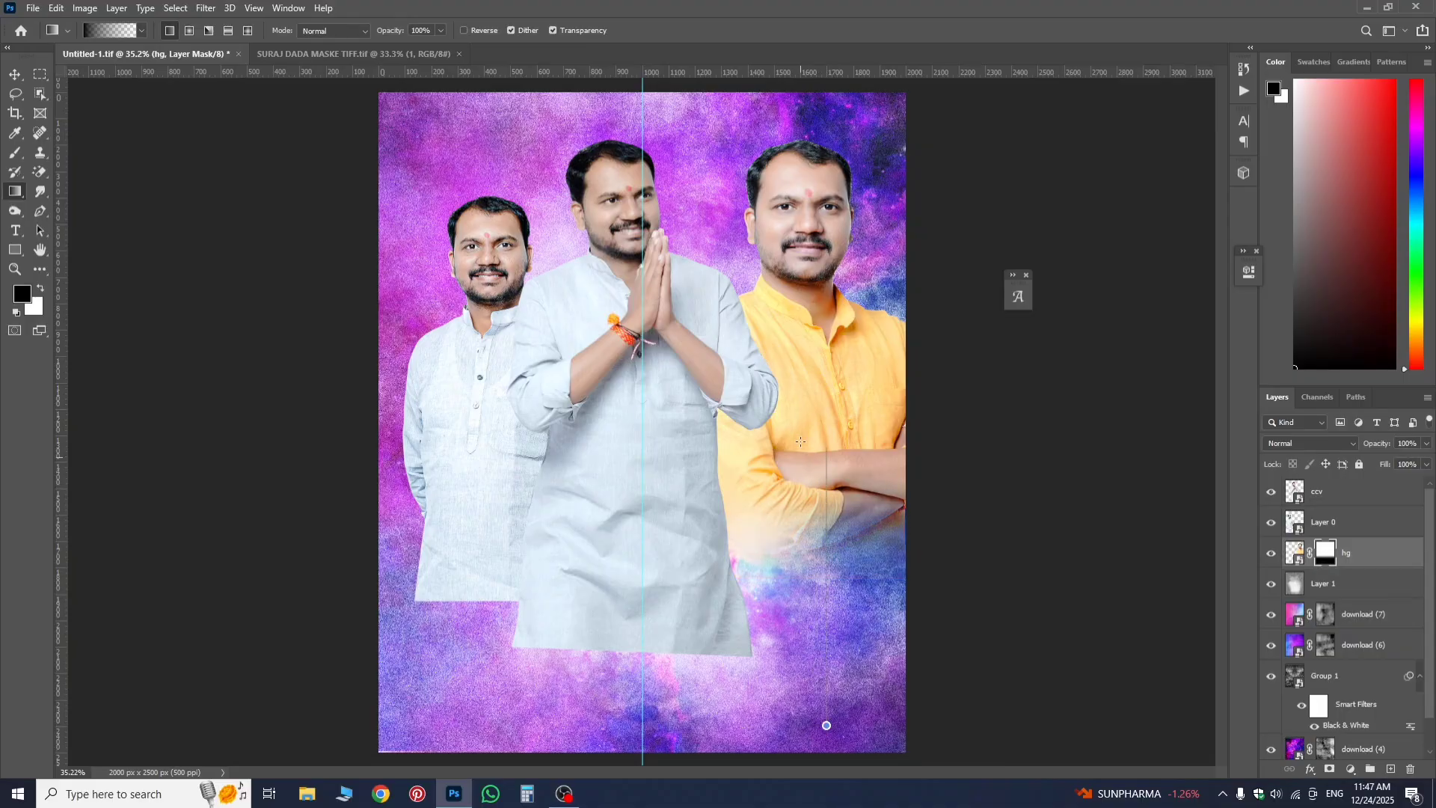
pyautogui.moveTo(800, 442); pyautogui.dragTo(825, 441)
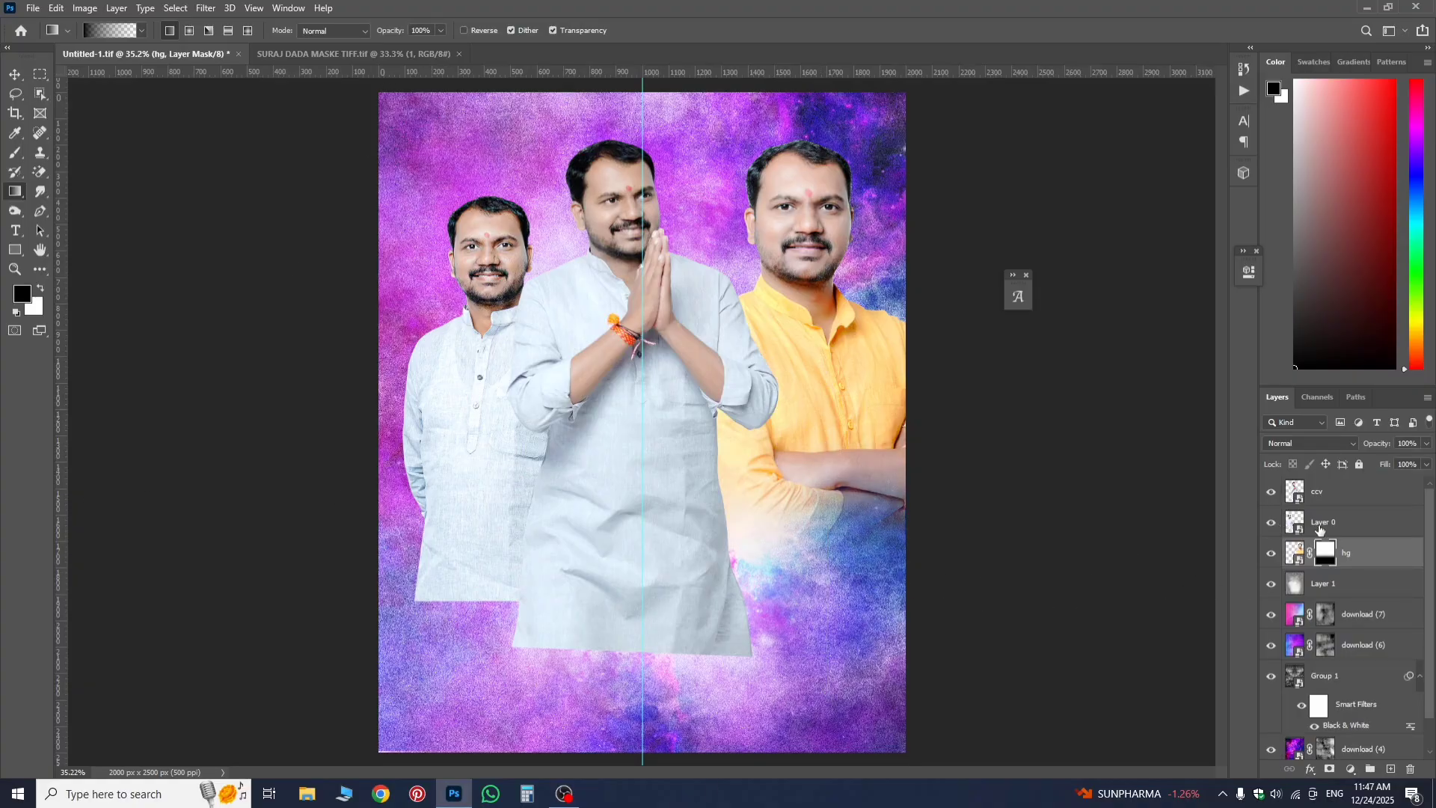
# - Add a layer mask to Layer 0 and fade the portrait's lower body with upward black-to-transparent gradients
pyautogui.click(1320, 523)
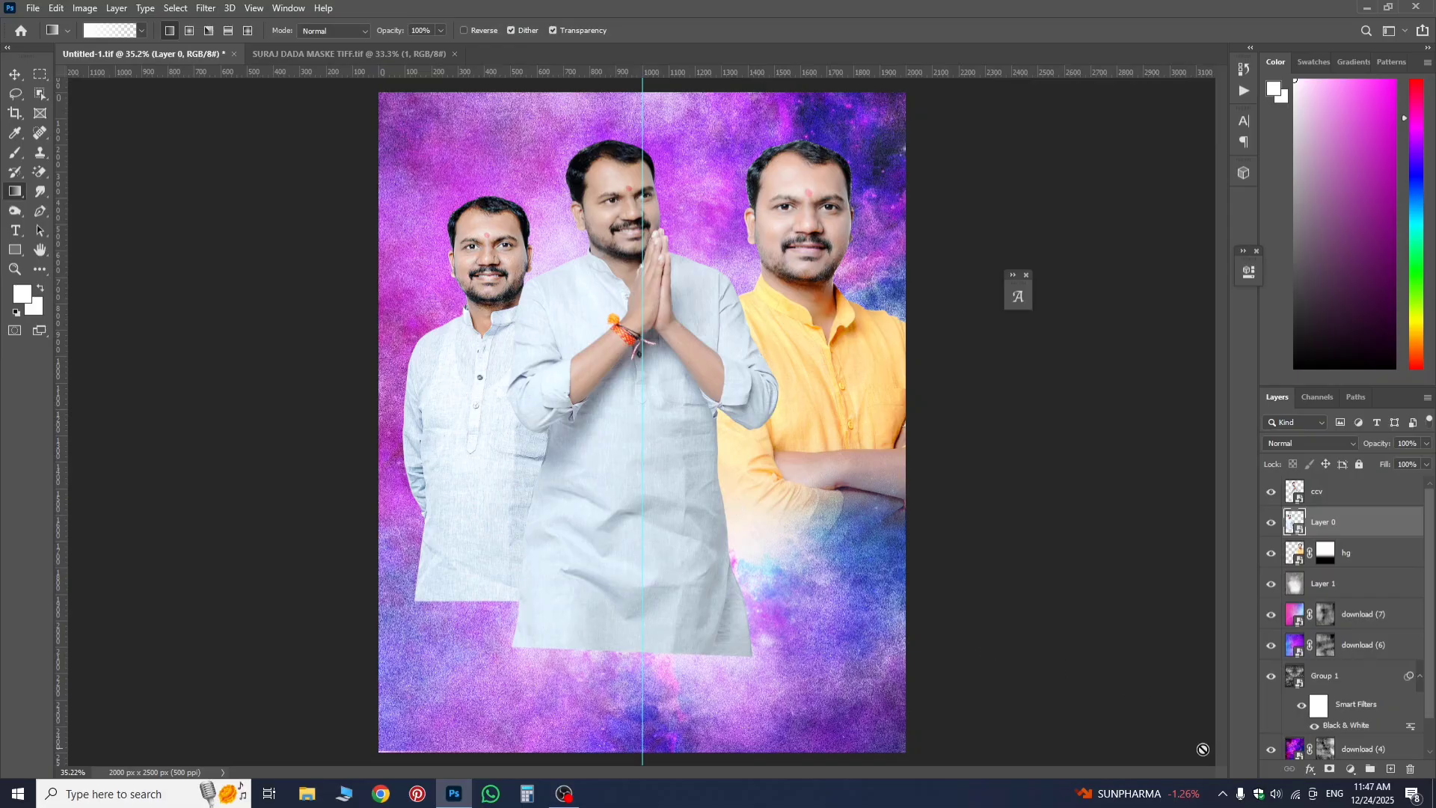
pyautogui.click(1330, 770)
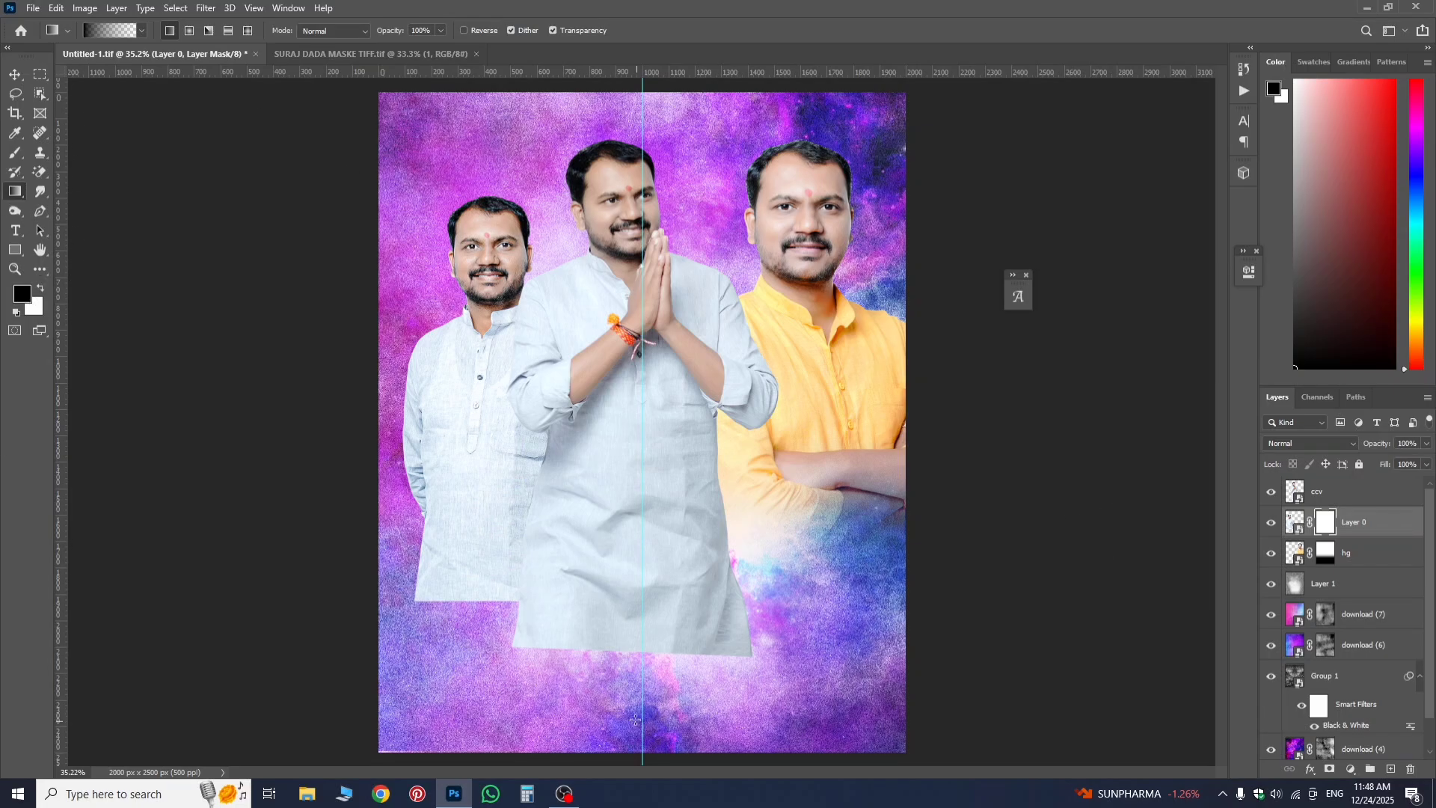
pyautogui.moveTo(632, 702); pyautogui.dragTo(632, 534)
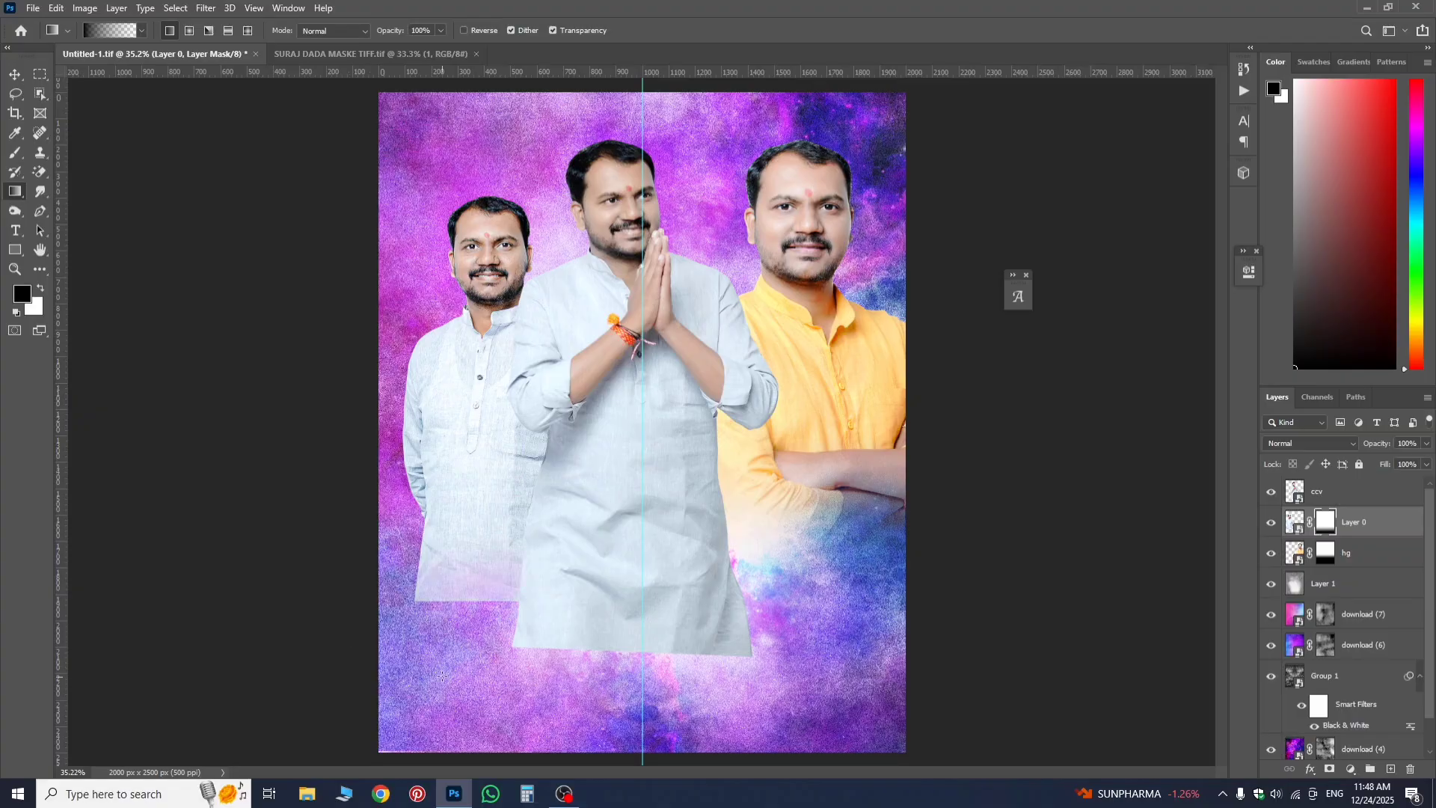
pyautogui.moveTo(483, 548); pyautogui.dragTo(483, 491)
pyautogui.moveTo(481, 685); pyautogui.dragTo(480, 422)
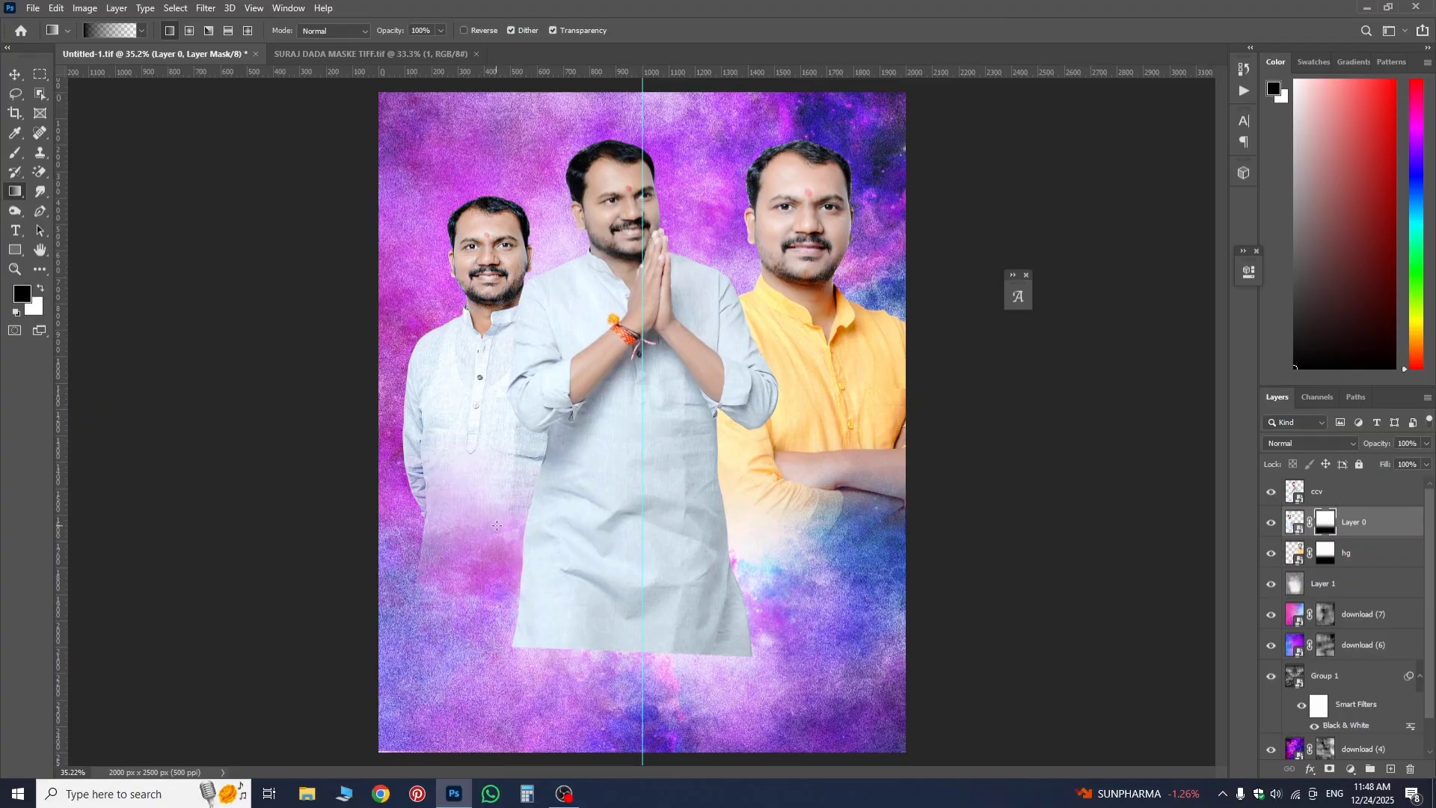
# - Add a layer mask to the ccv layer and fade the central portrait's lower body with upward black-to-transparent gradients
pyautogui.click(1375, 561)
pyautogui.click(1351, 497)
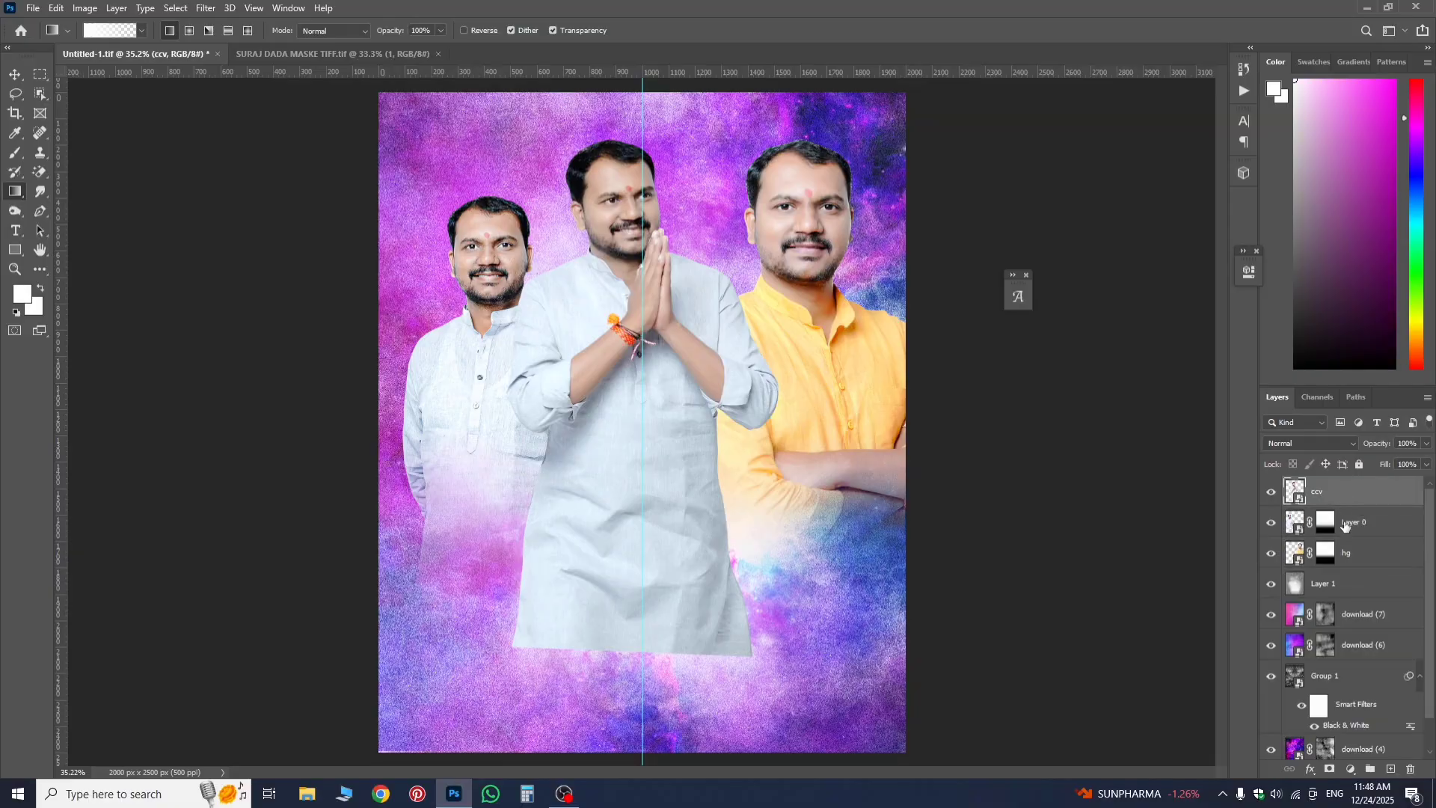
pyautogui.click(1329, 769)
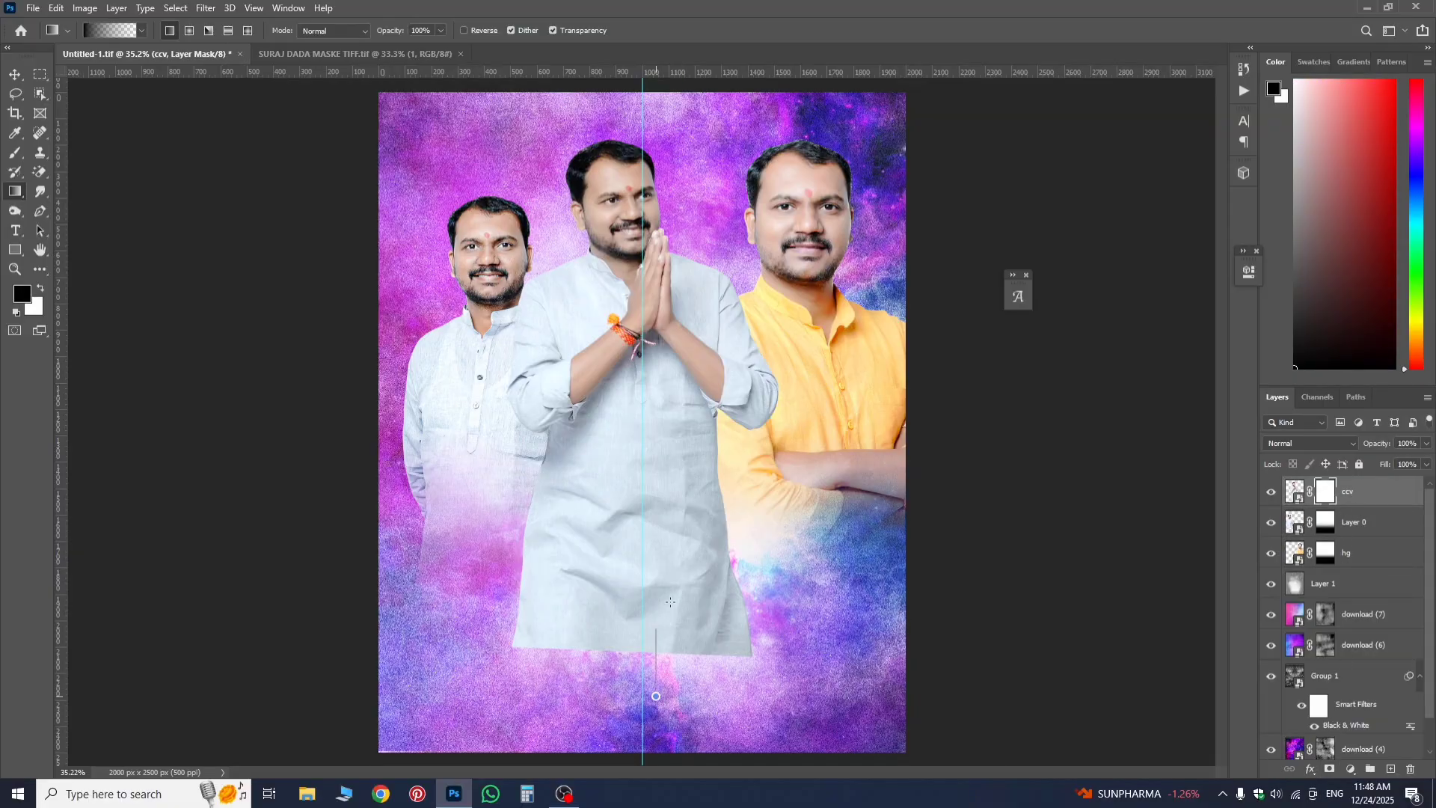
pyautogui.moveTo(670, 601); pyautogui.dragTo(656, 545)
pyautogui.moveTo(644, 710); pyautogui.dragTo(643, 471)
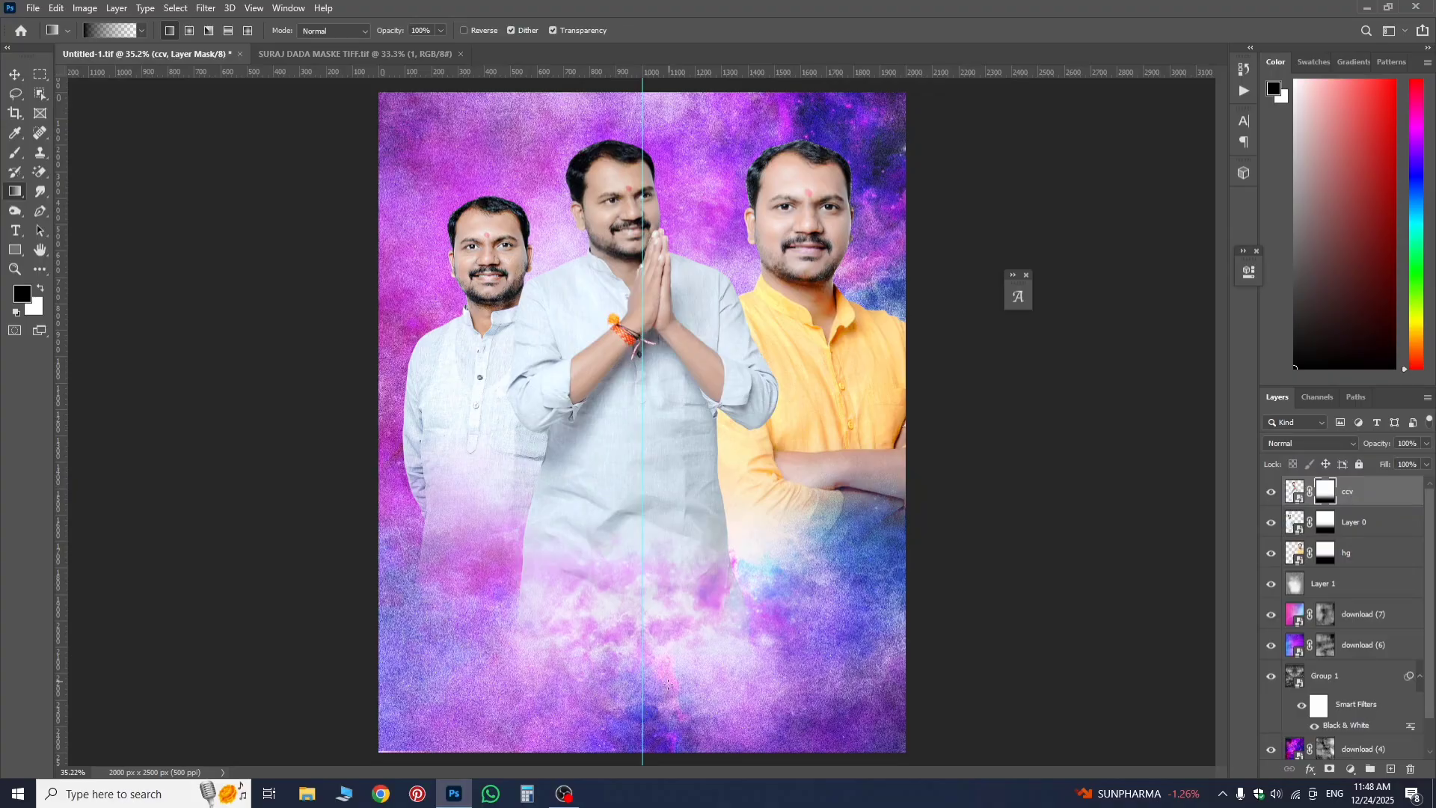
pyautogui.moveTo(669, 683); pyautogui.dragTo(664, 493)
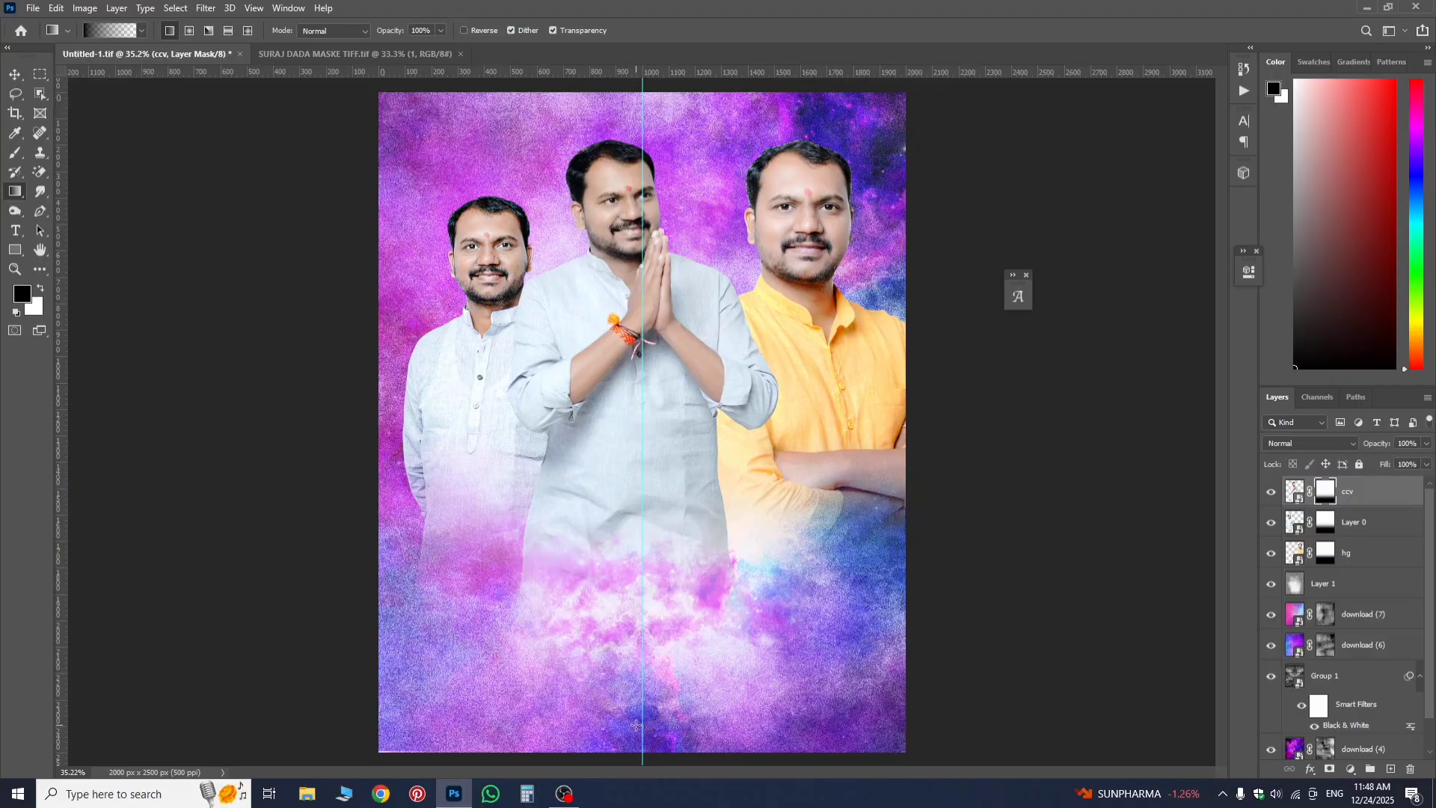
pyautogui.moveTo(636, 726); pyautogui.dragTo(636, 430)
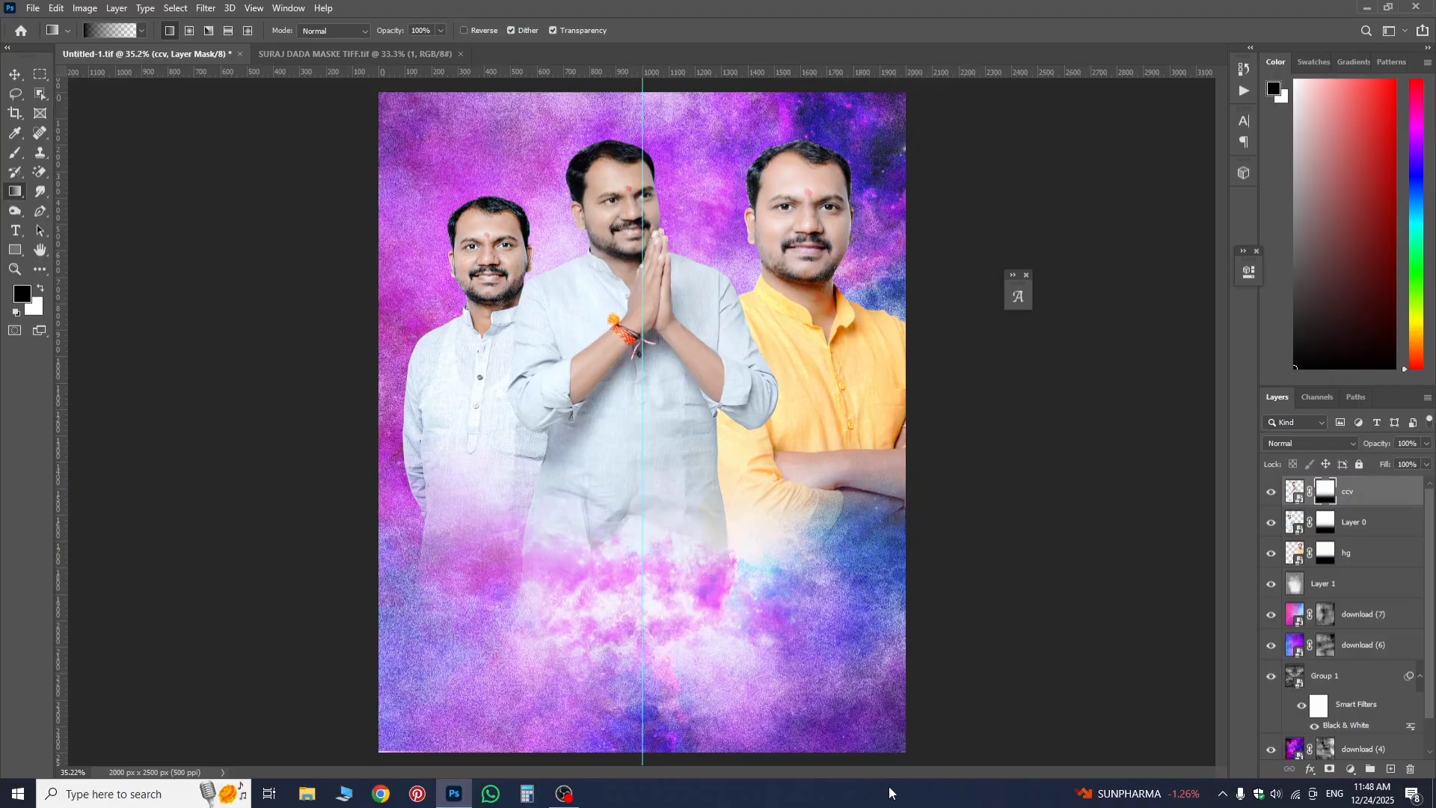
# - Enlarge the Layer 0 portrait to 106.74% and move it up and inward to about X 675 px, Y 1013 px
pyautogui.click(1376, 497)
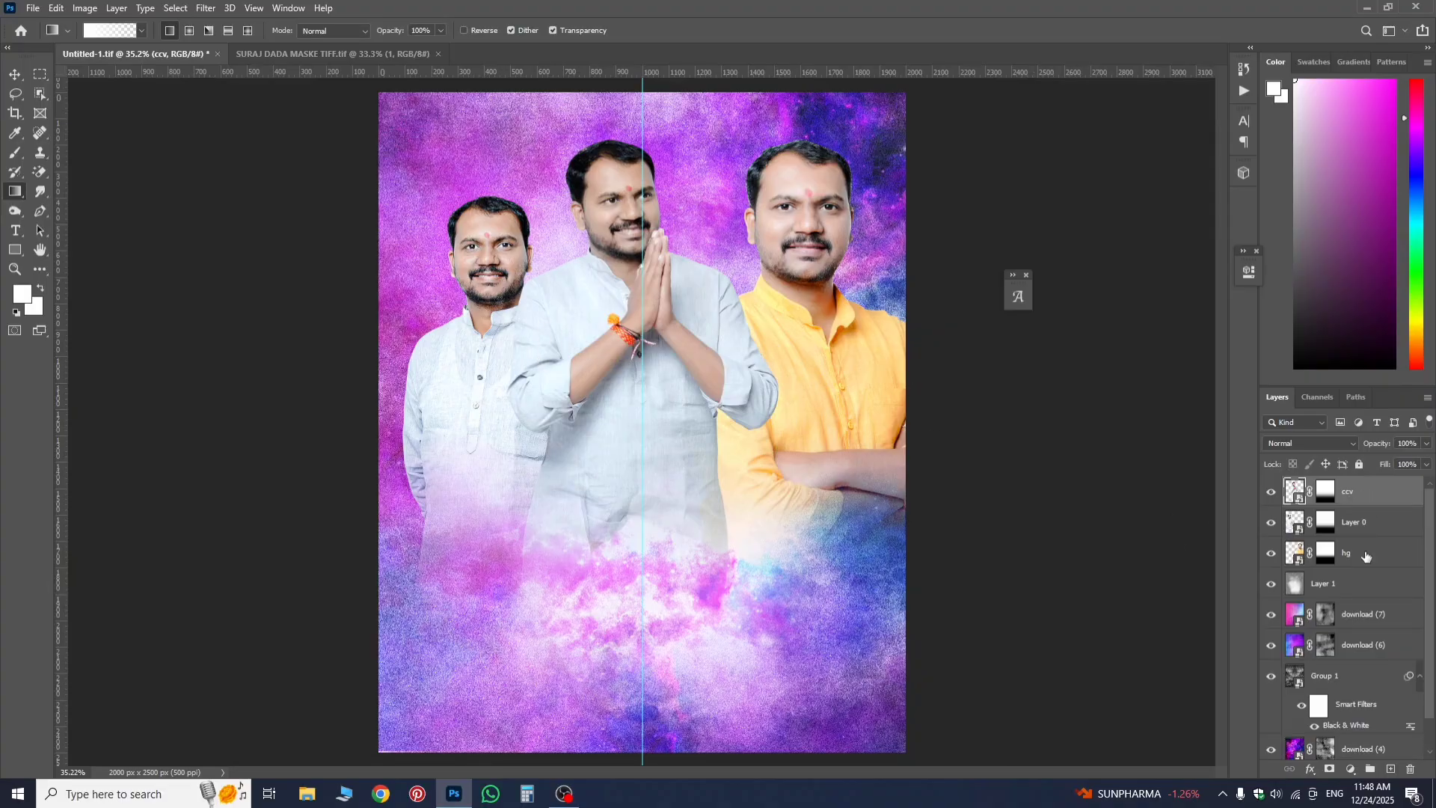
pyautogui.click(1382, 528)
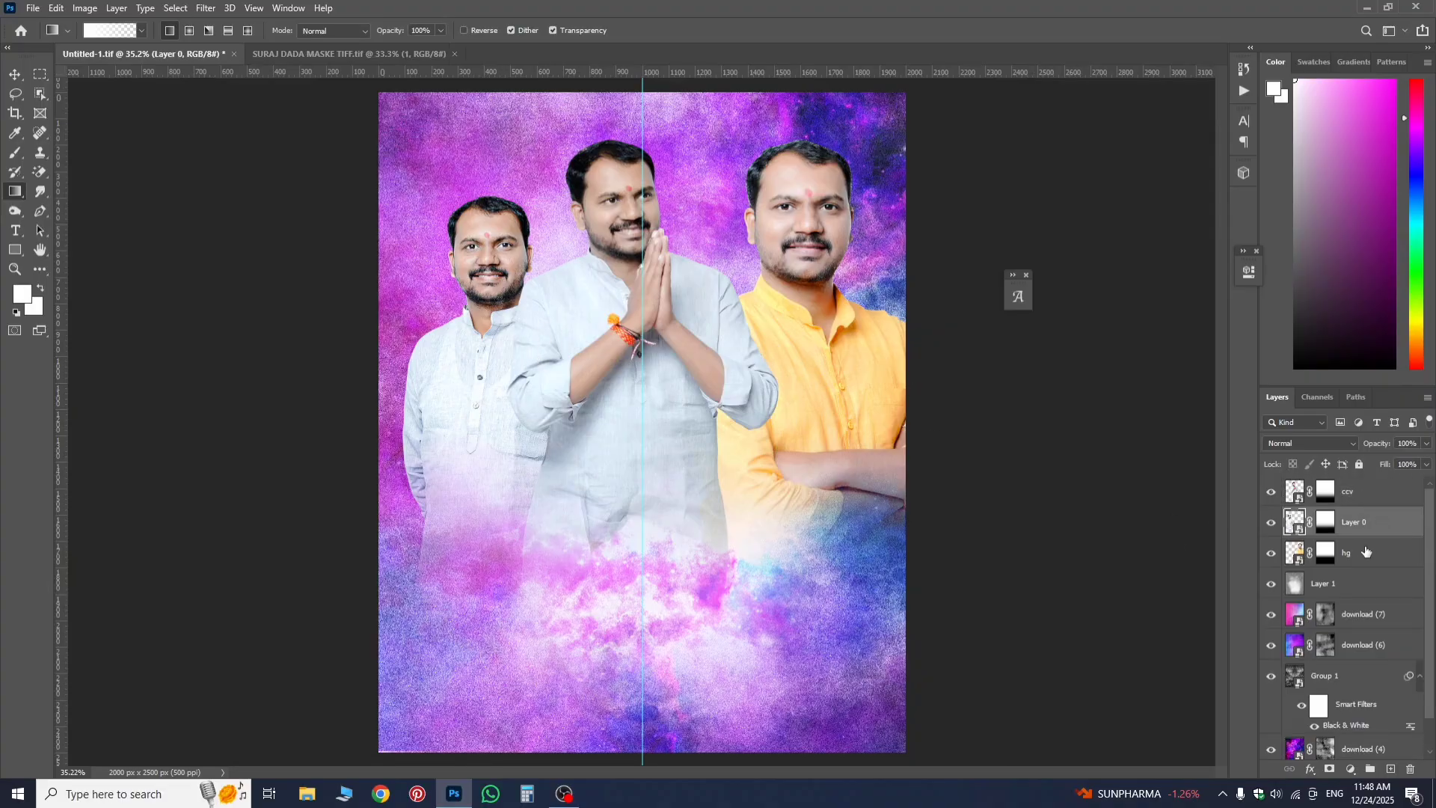
pyautogui.hotkey('ctrl', 't')
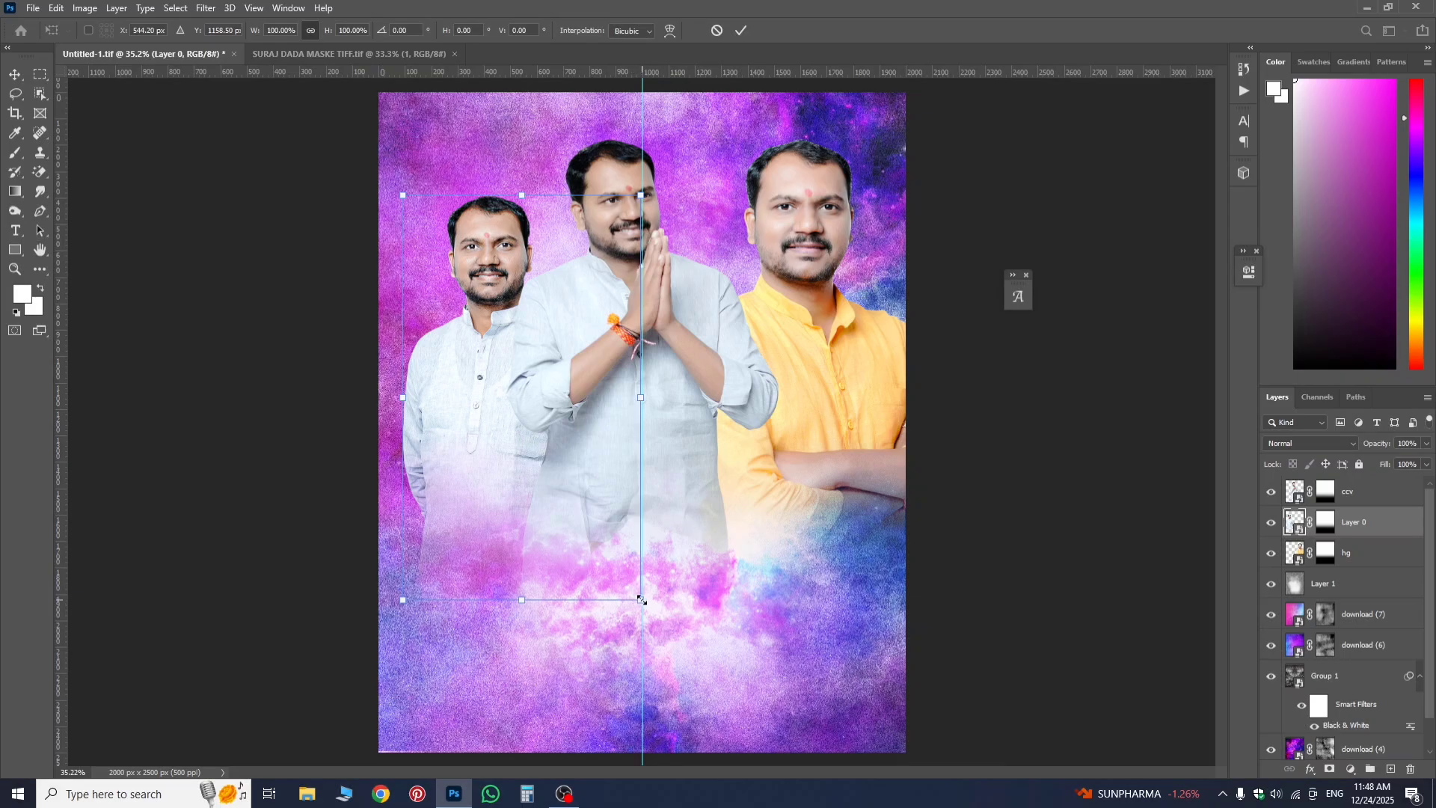
pyautogui.moveTo(641, 599); pyautogui.dragTo(657, 625)
pyautogui.moveTo(603, 591); pyautogui.dragTo(679, 579)
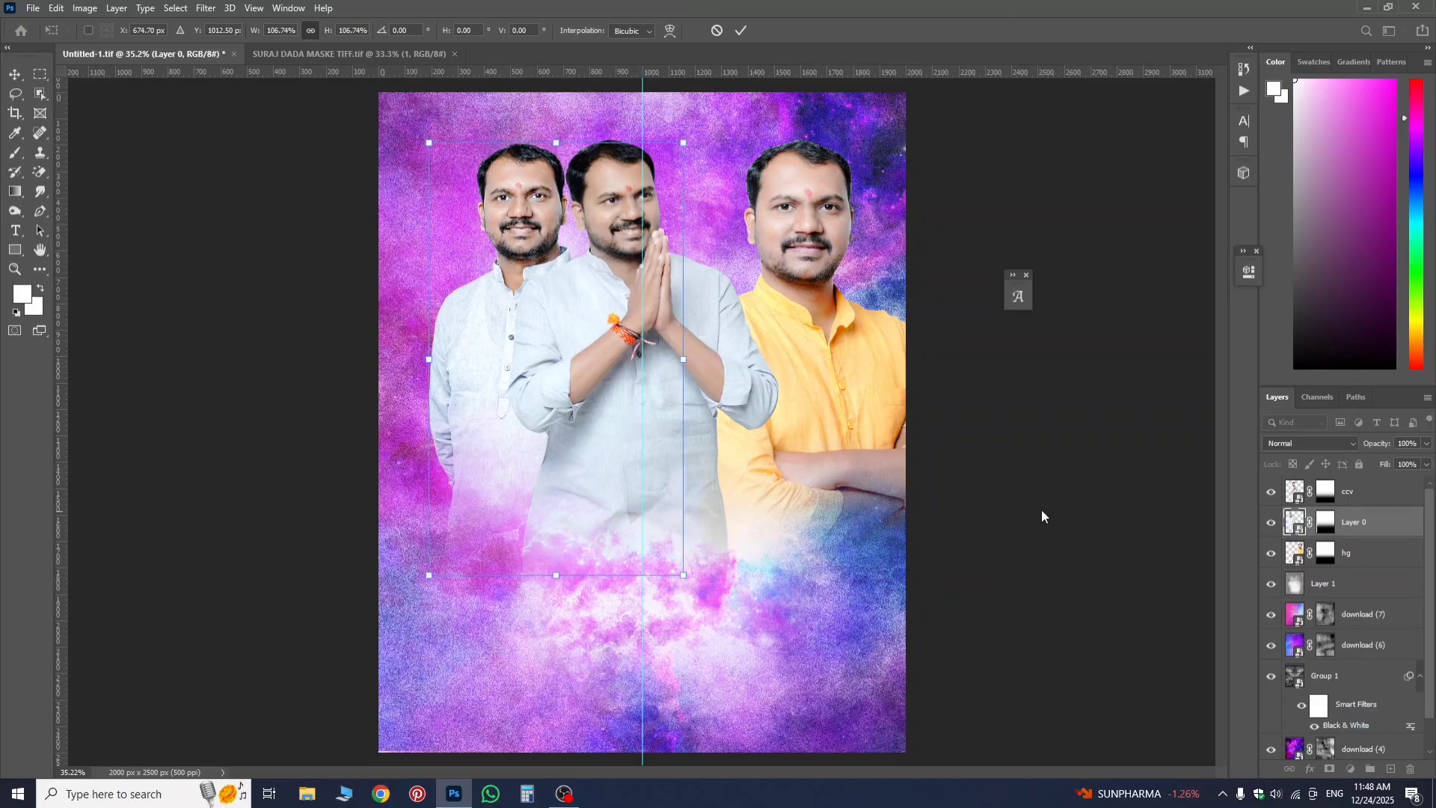
# - Move the hg portrait left so its head sits just right of the central guide, beside the folded-hands portrait
pyautogui.click(1350, 557)
pyautogui.press('g')
pyautogui.hotkey('ctrl', 't')
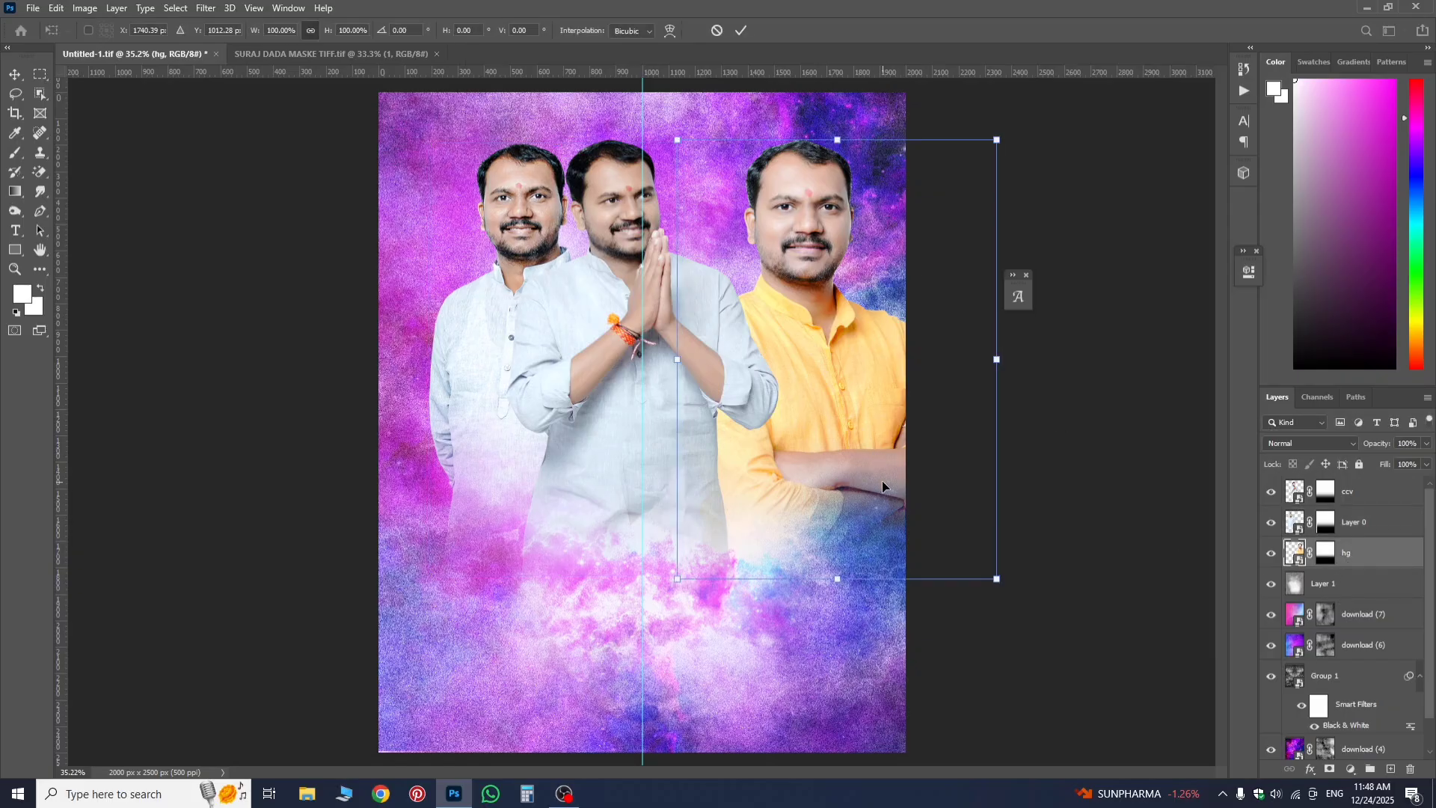
pyautogui.moveTo(883, 487); pyautogui.dragTo(804, 479)
pyautogui.click(1360, 526)
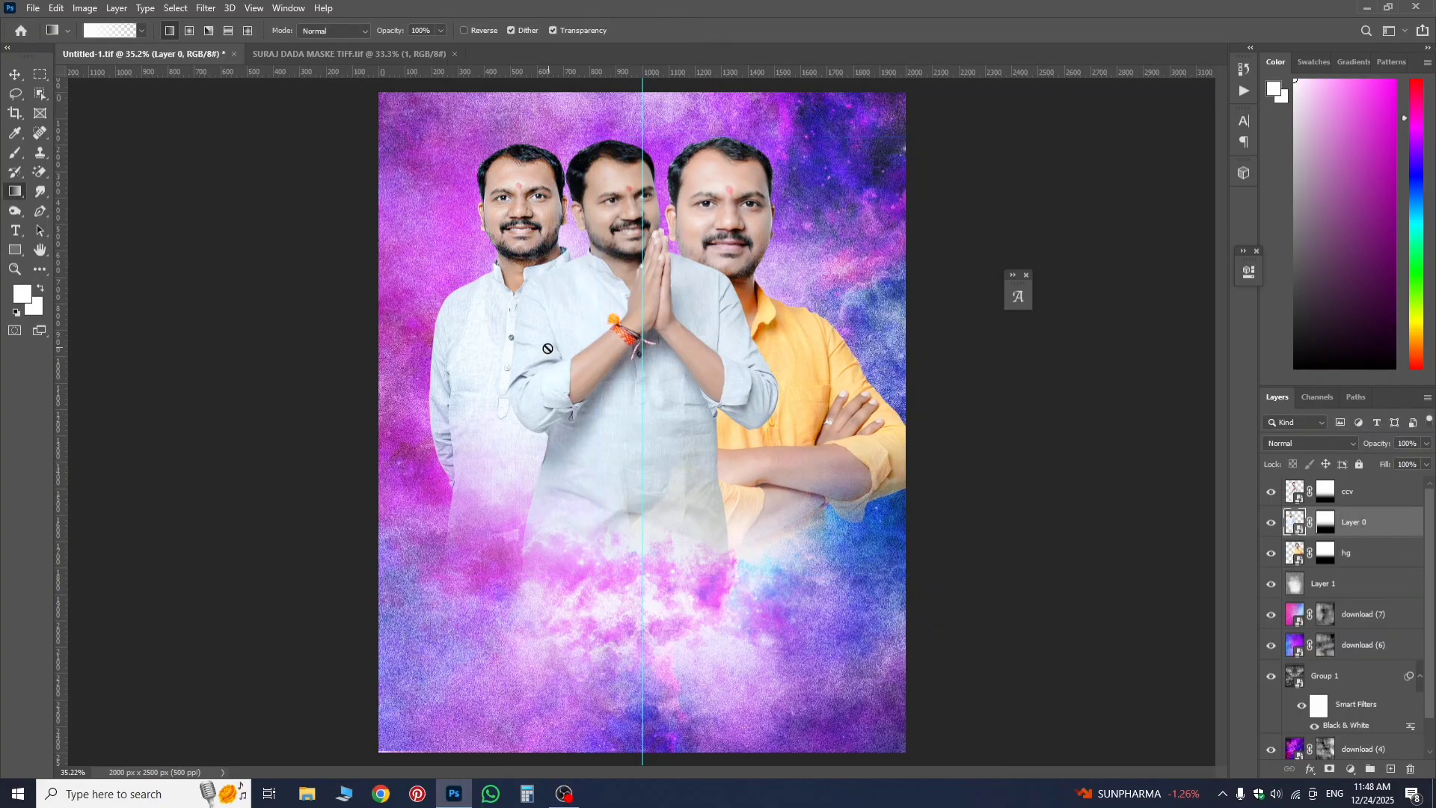
pyautogui.click(524, 363)
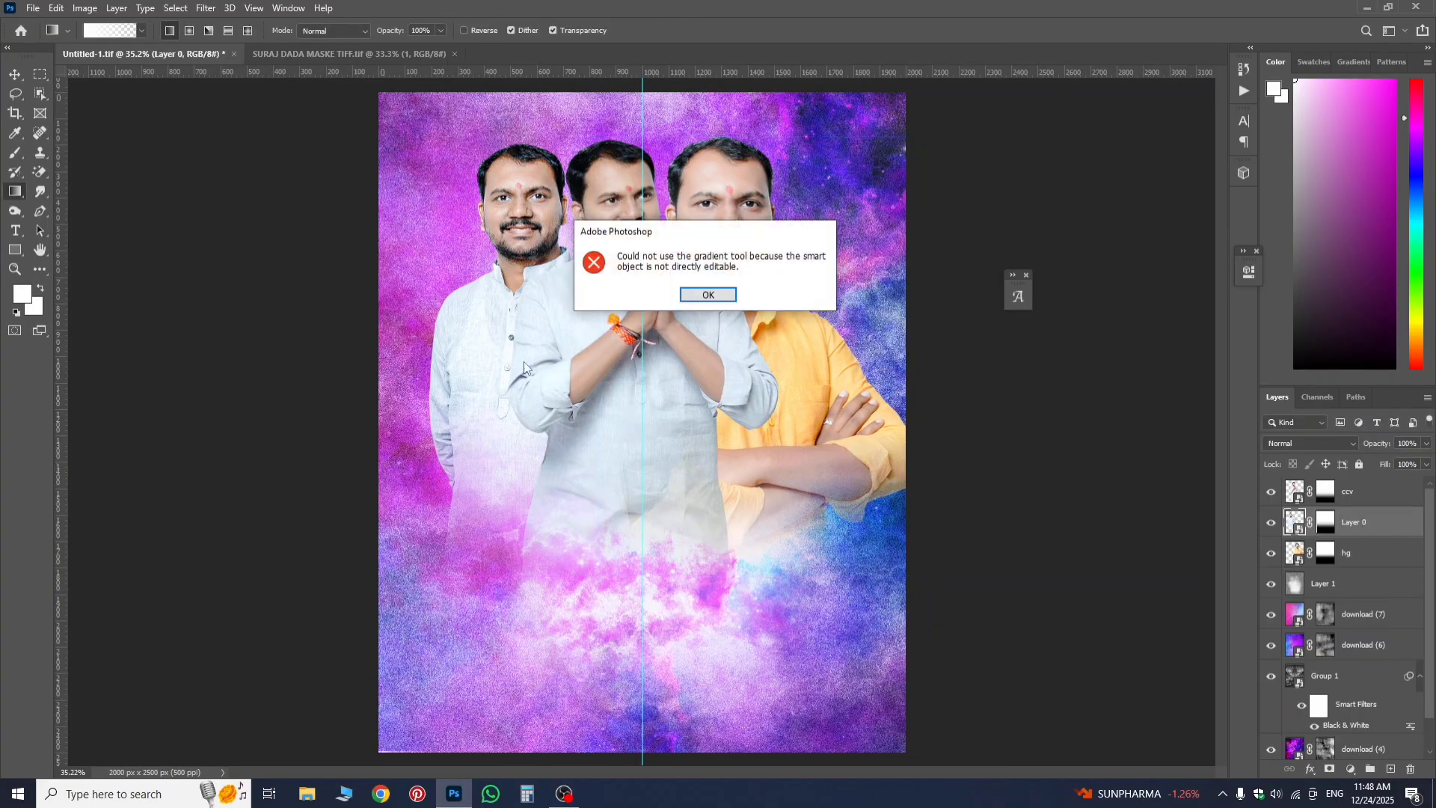
pyautogui.click(729, 294)
pyautogui.hotkey('ctrl', 't')
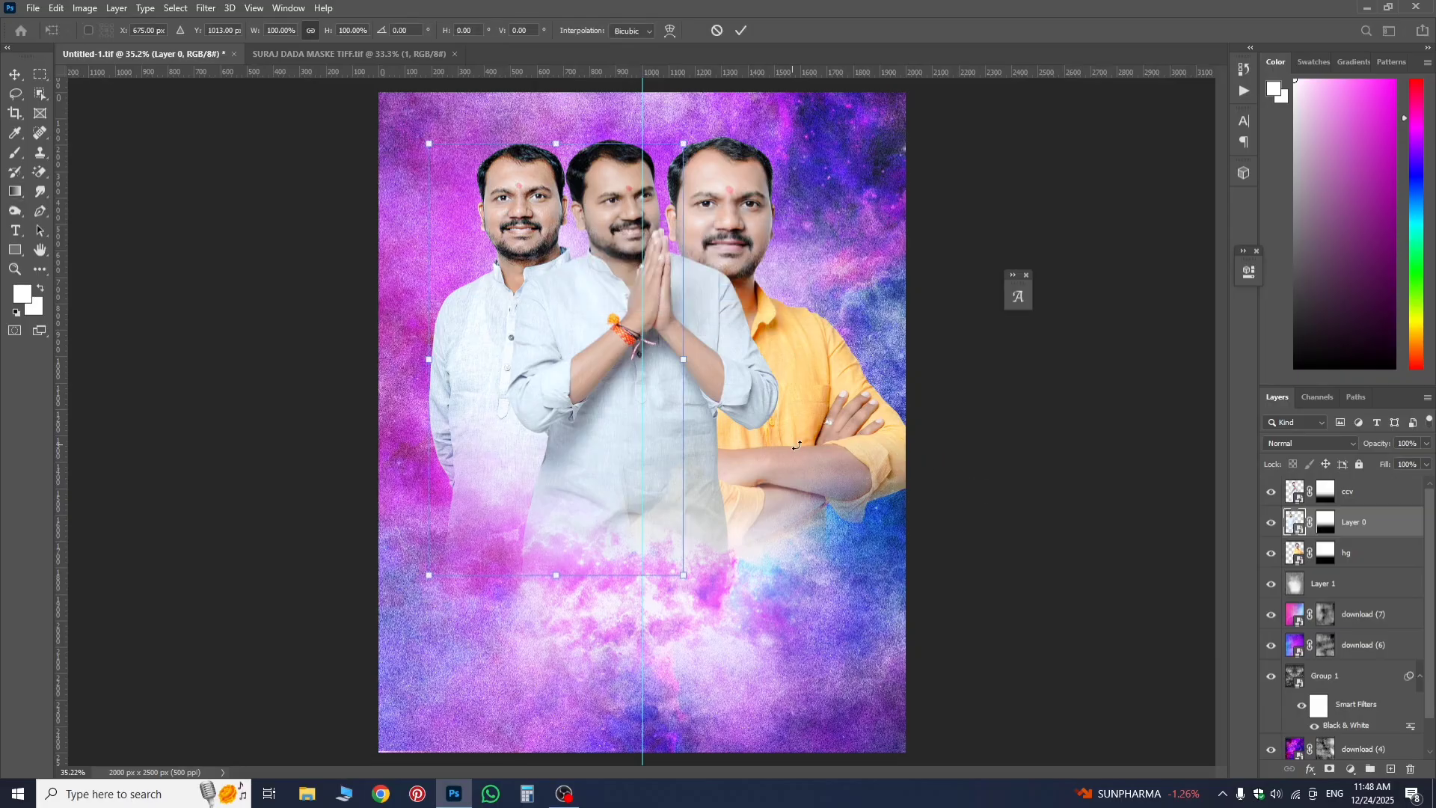
# - Shrink the ccv portrait to 87.81% and place it lower in front of the others, at about X 999 px, Y 1303 px
pyautogui.click(1354, 491)
pyautogui.hotkey('ctrl', 't')
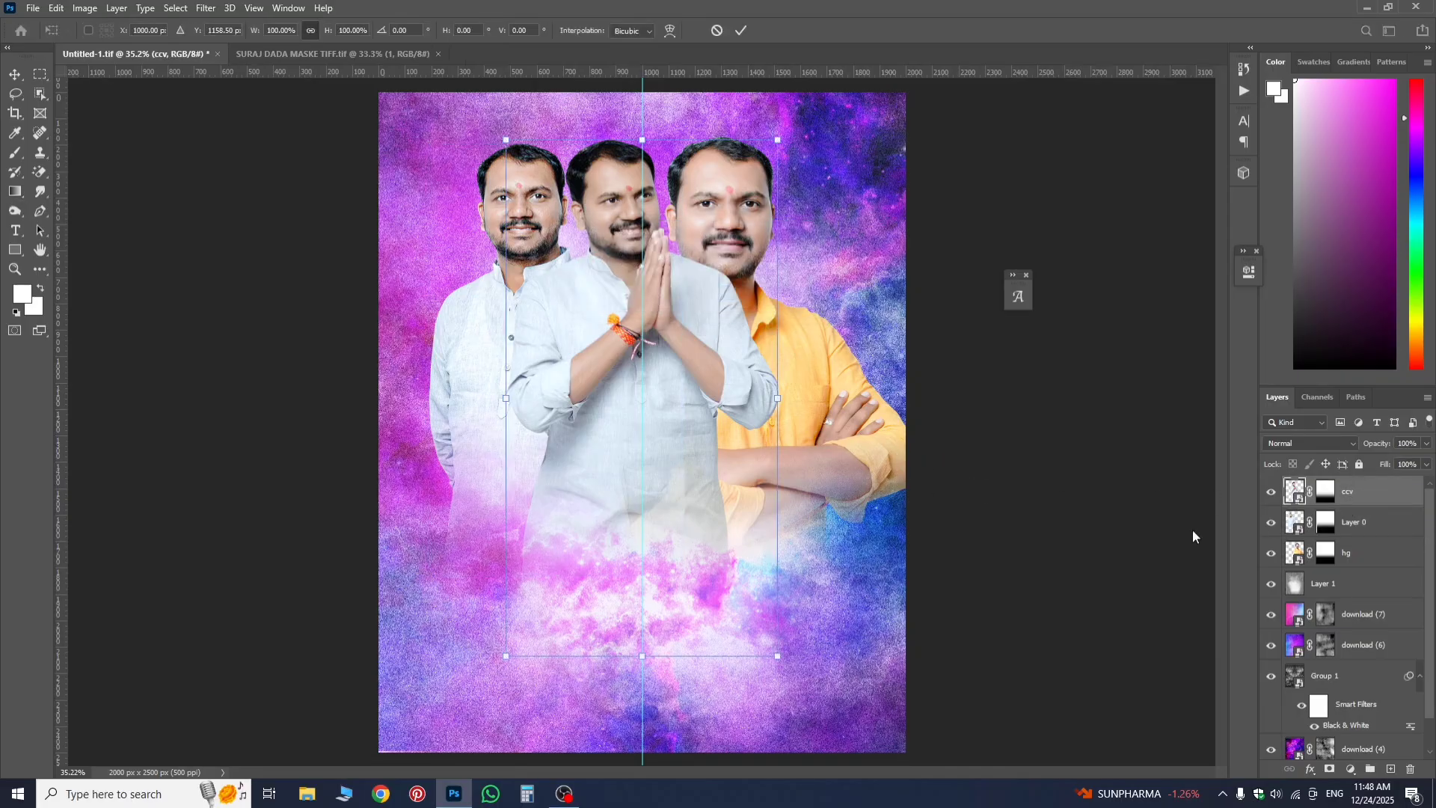
pyautogui.moveTo(776, 663)
pyautogui.mouseDown()
pyautogui.moveTo(747, 605)
pyautogui.moveTo(703, 618)
pyautogui.moveTo(760, 663)
pyautogui.mouseUp()
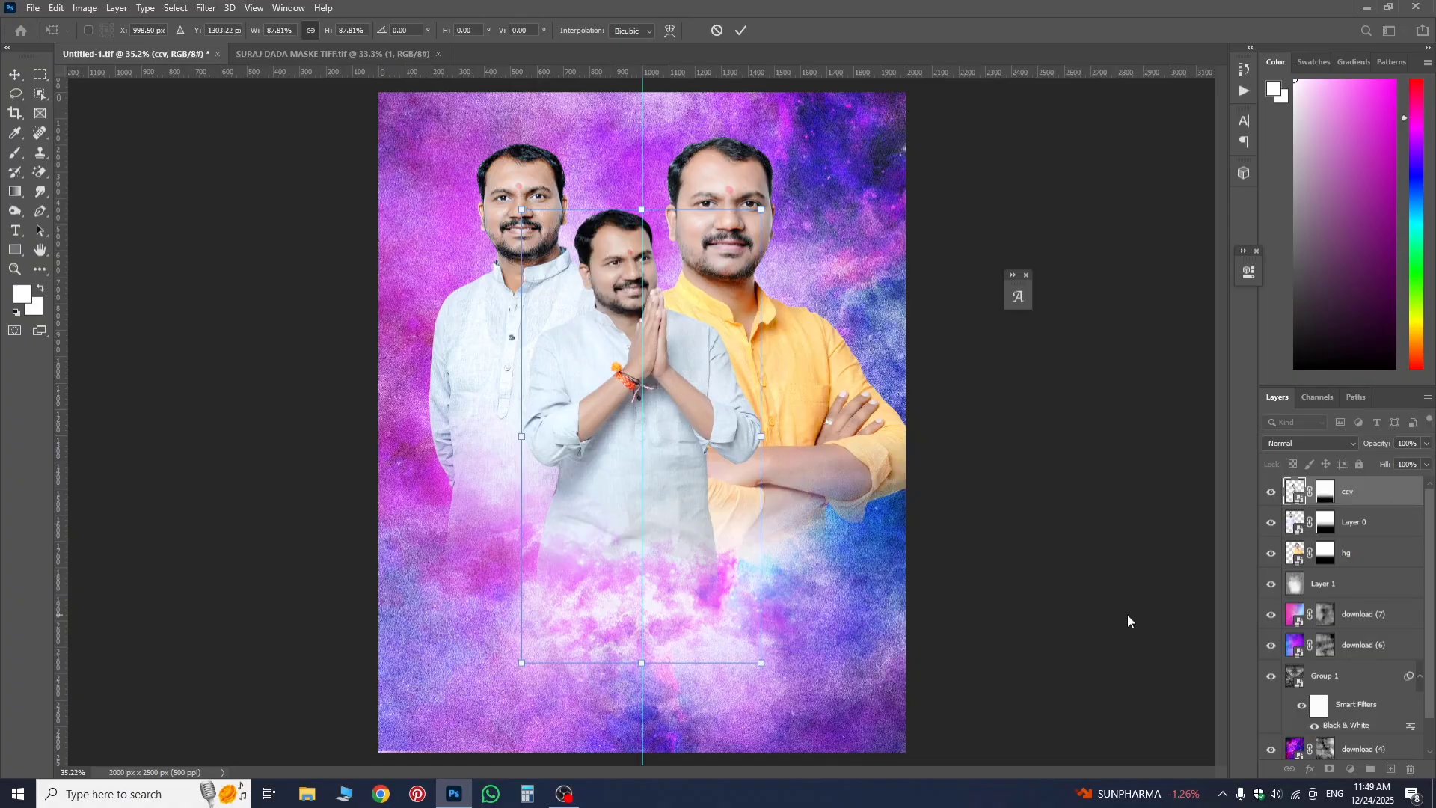
pyautogui.press('g')
pyautogui.click(1346, 552)
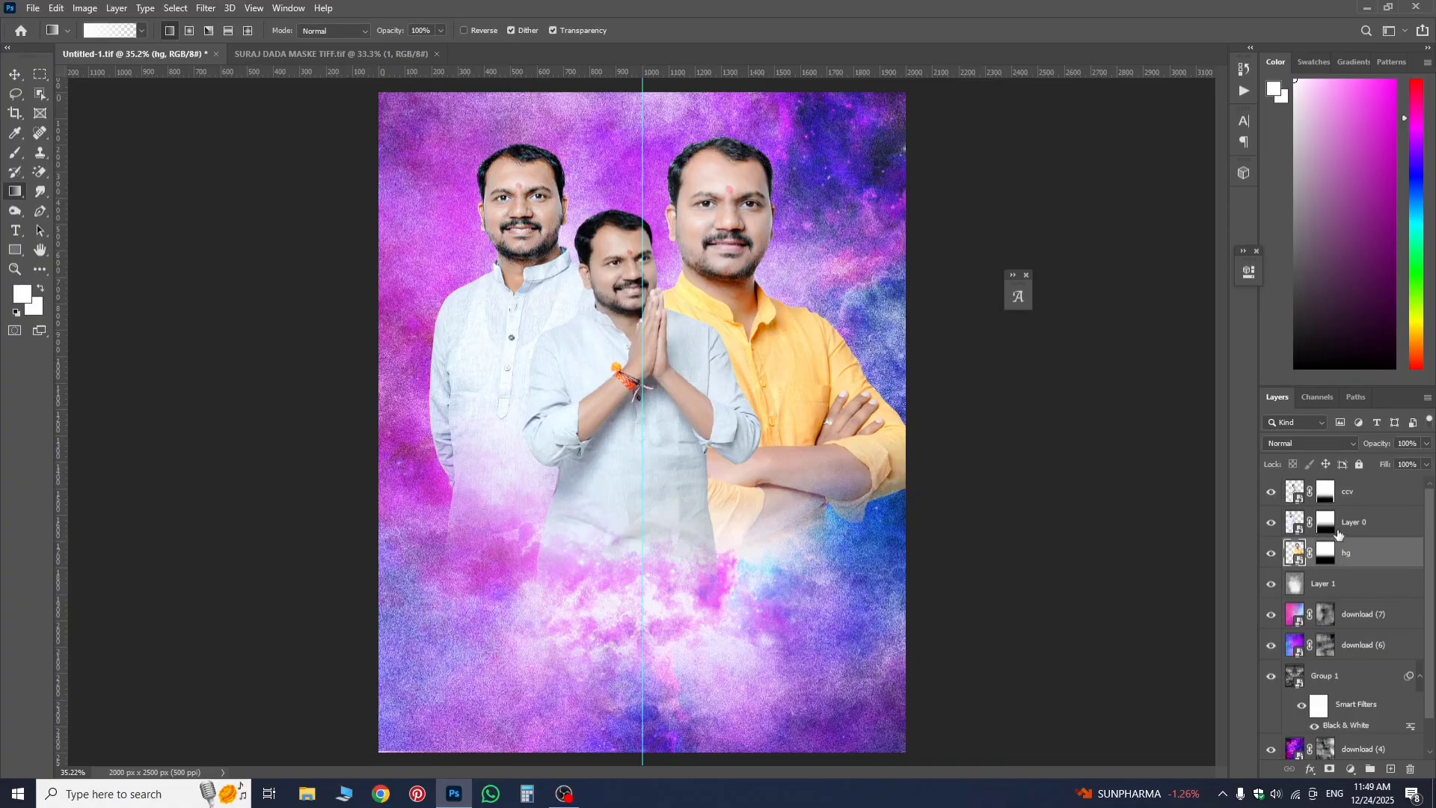
pyautogui.click(1339, 532)
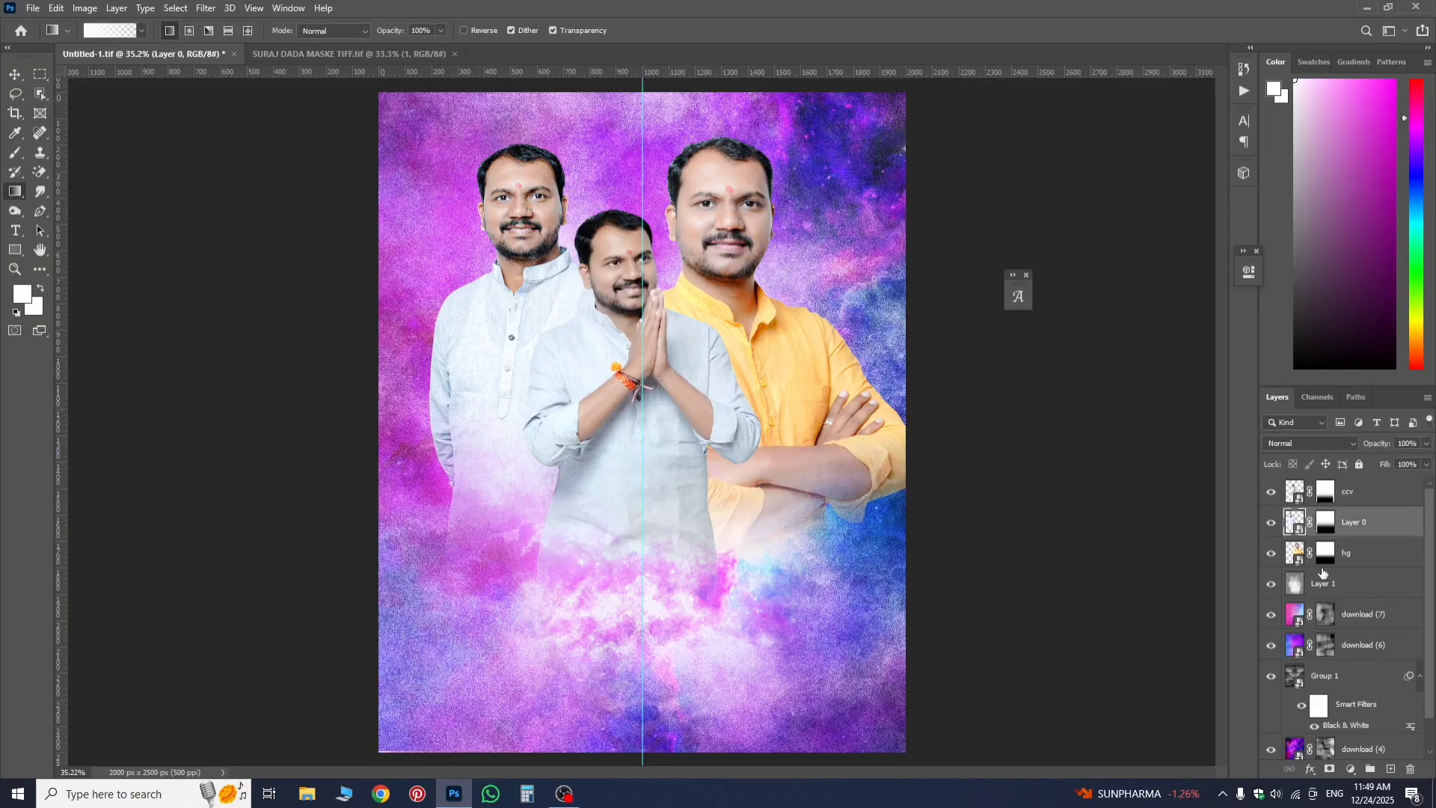
pyautogui.click(1346, 503)
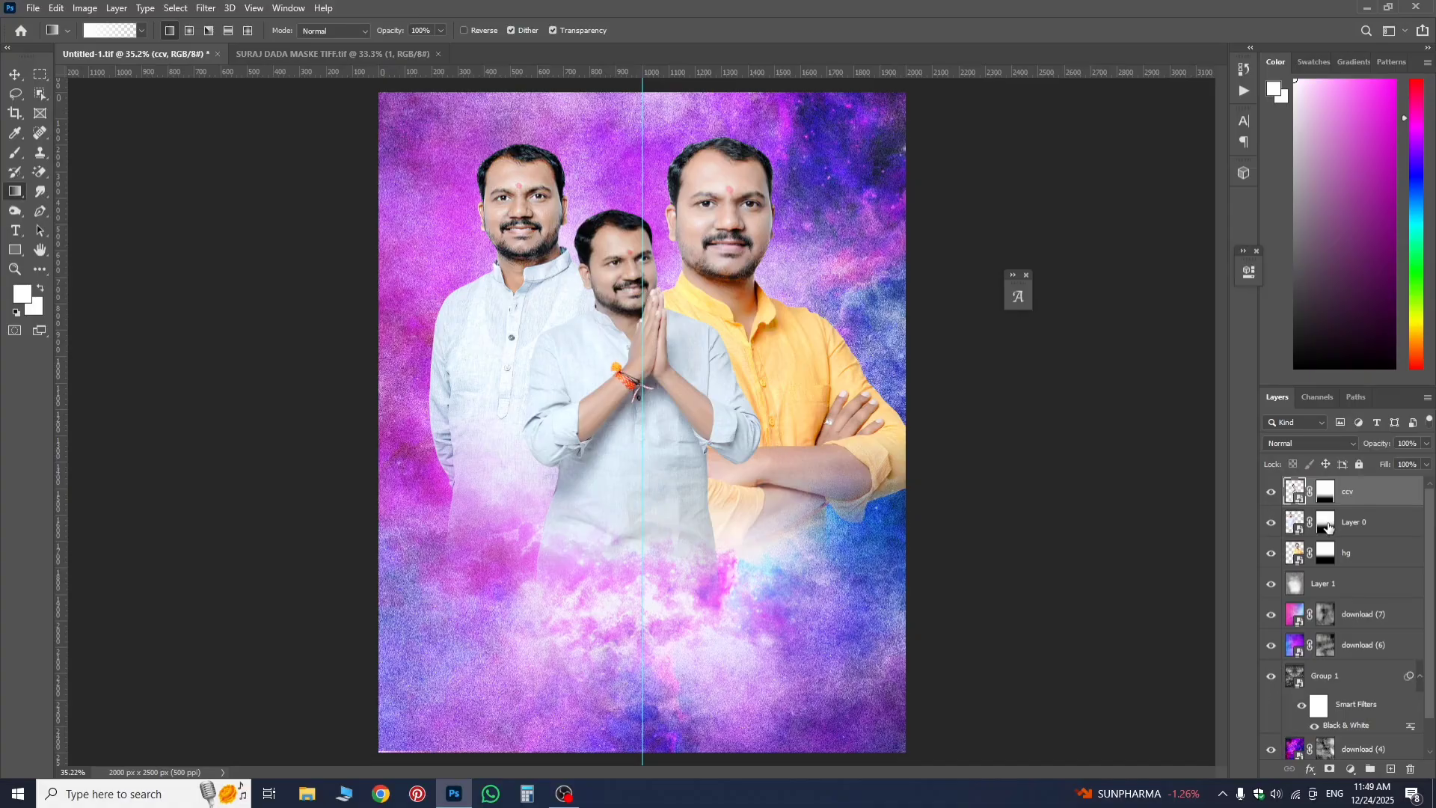
pyautogui.click(1359, 533)
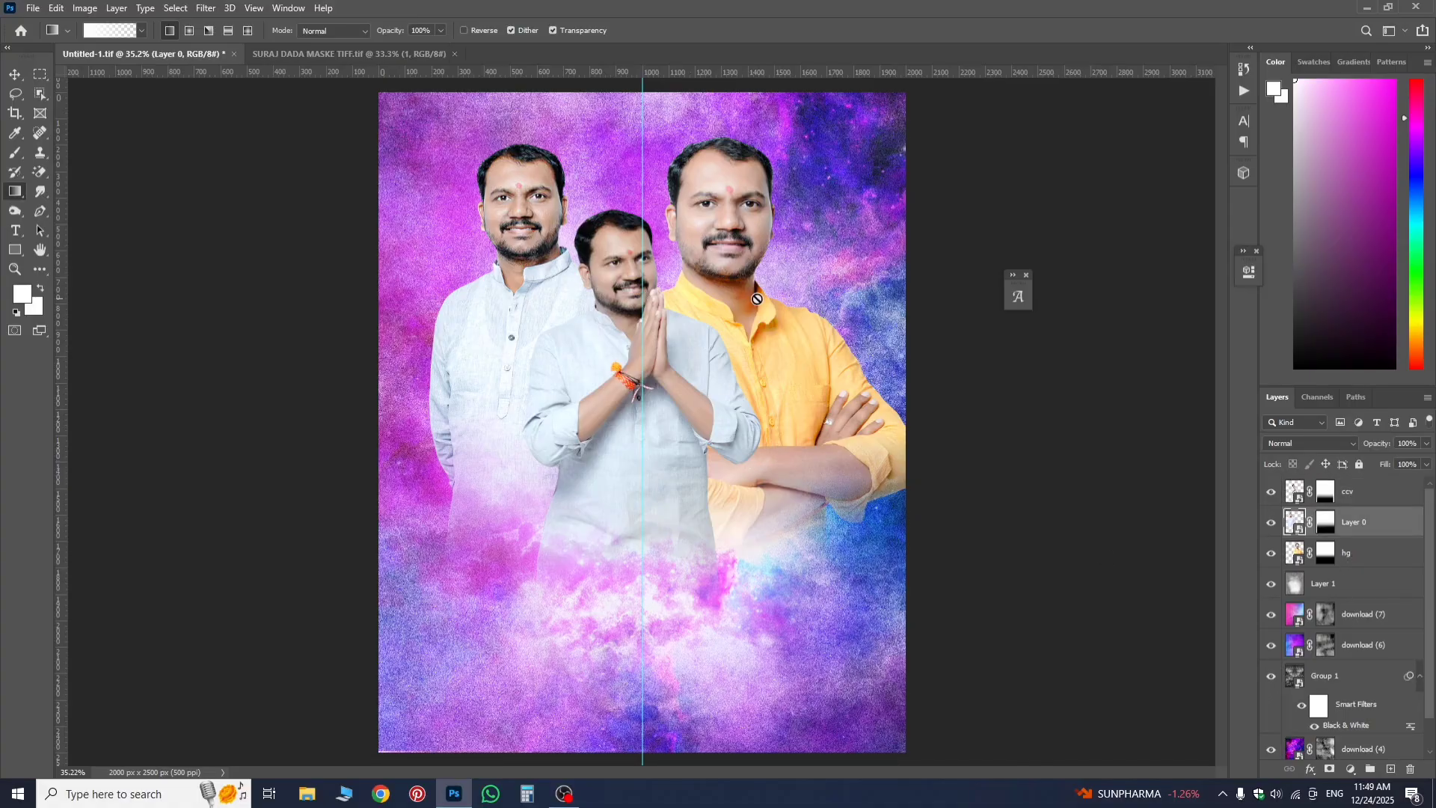
# - Examine the hg portrait's face, hair and collar edges up close against the background
pyautogui.click(17, 76)
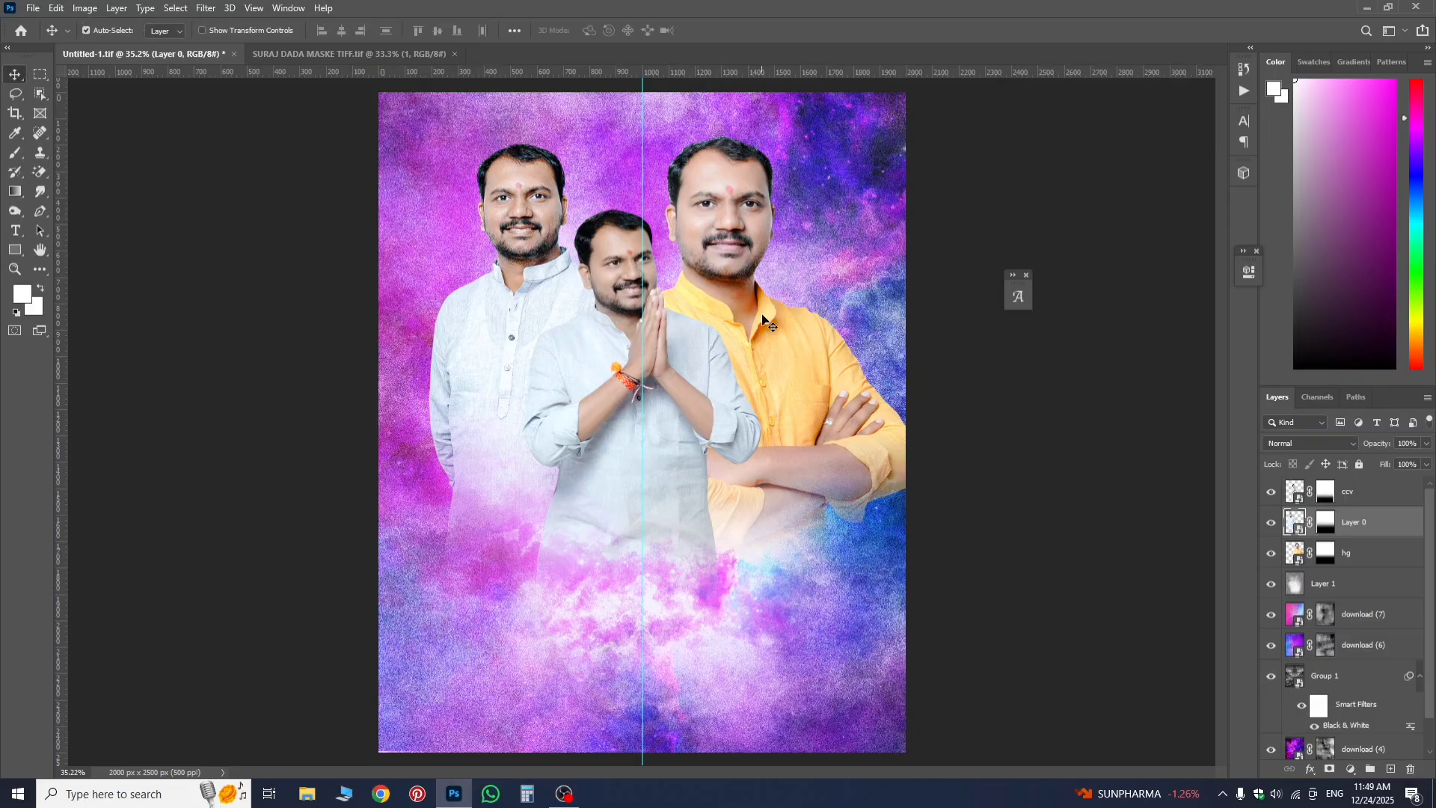
pyautogui.scroll(10, 763, 227)
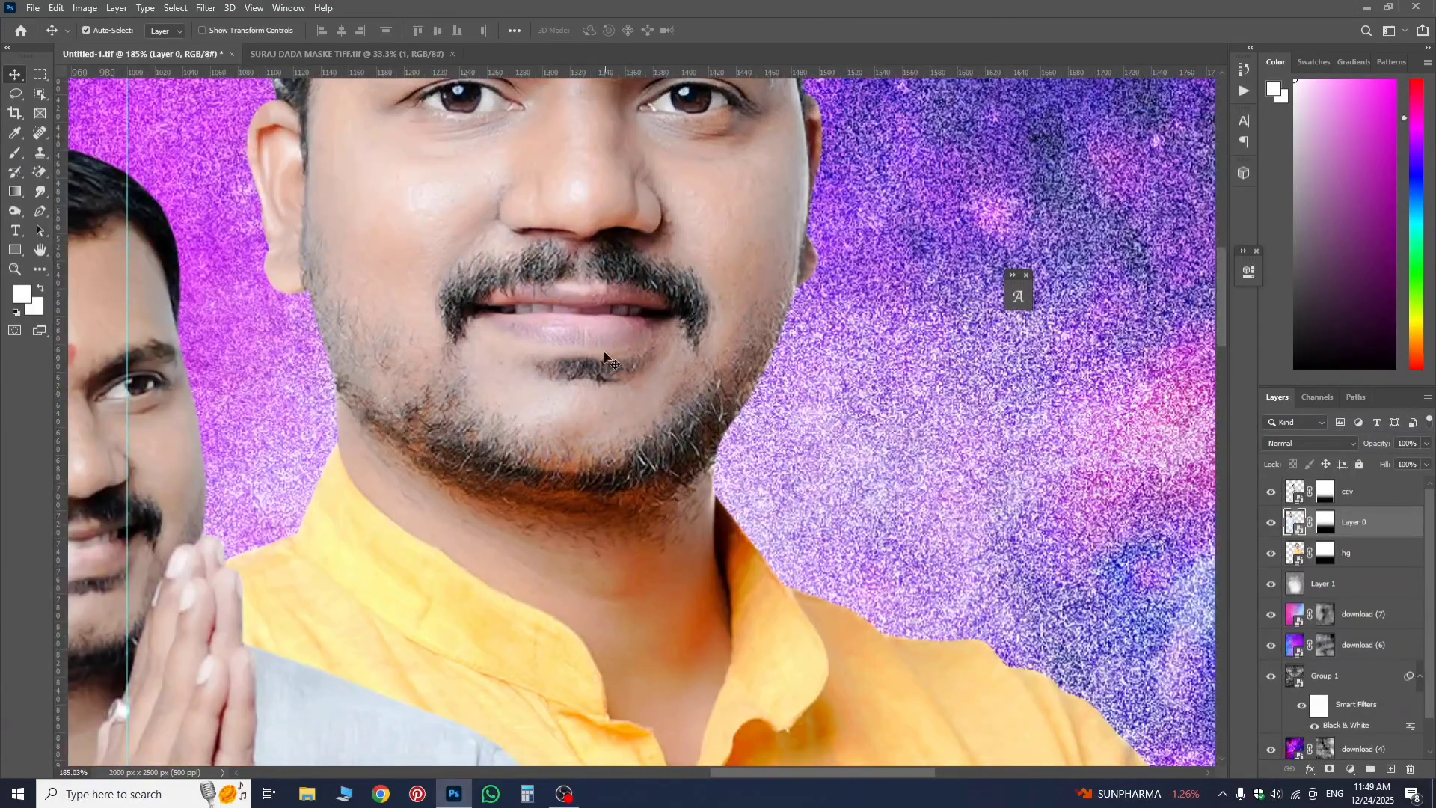
pyautogui.scroll(5, 730, 288)
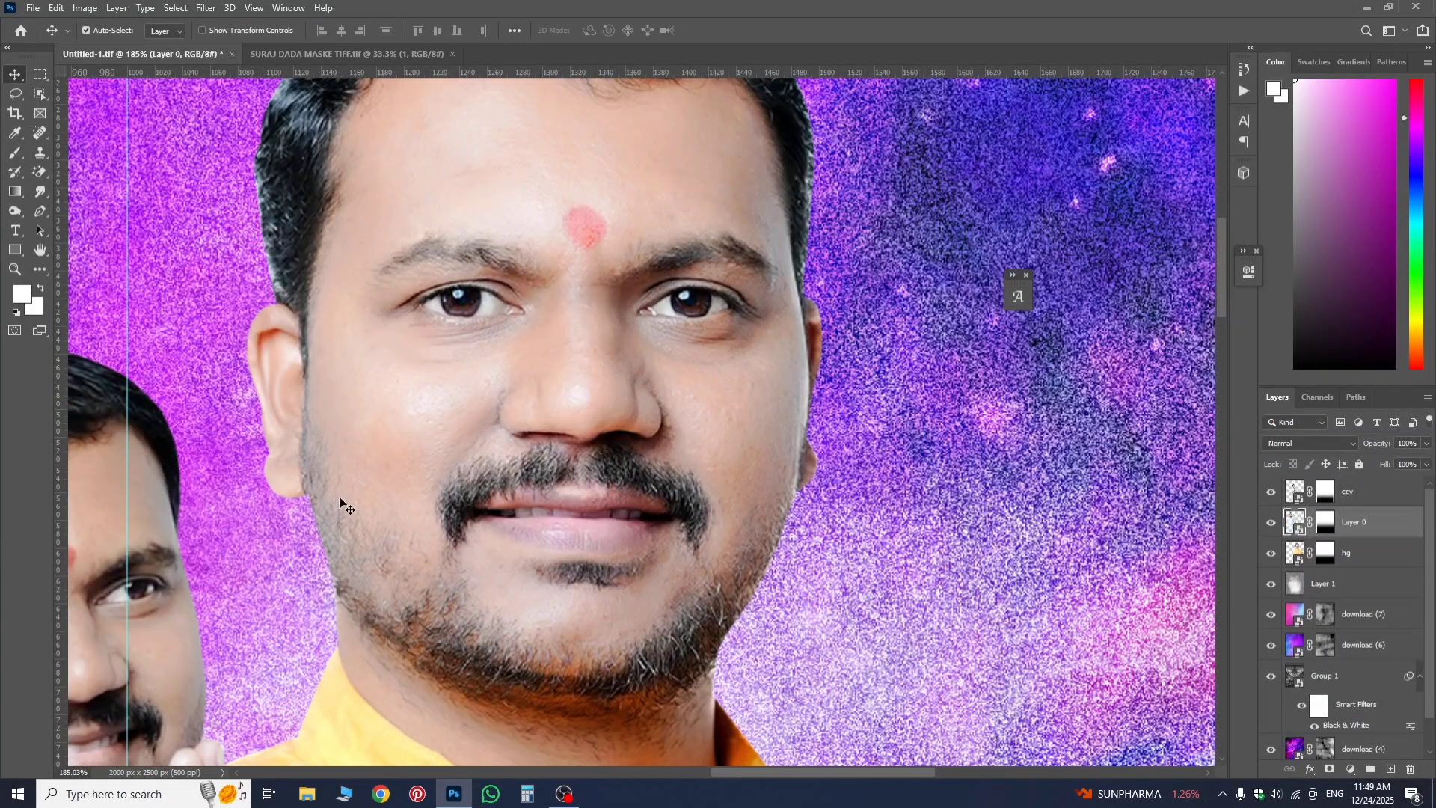
pyautogui.scroll(-2, 699, 352)
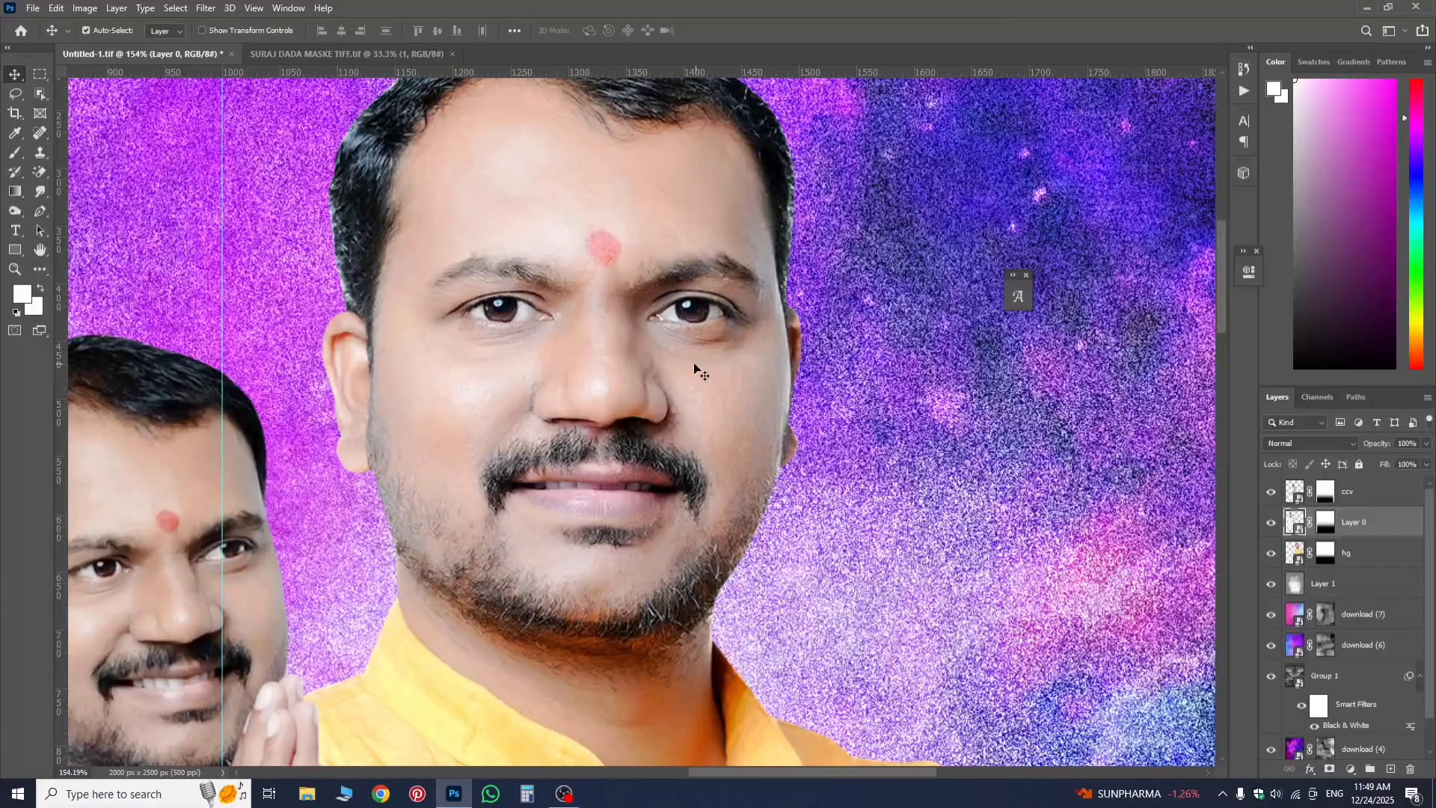
pyautogui.scroll(-2, 598, 404)
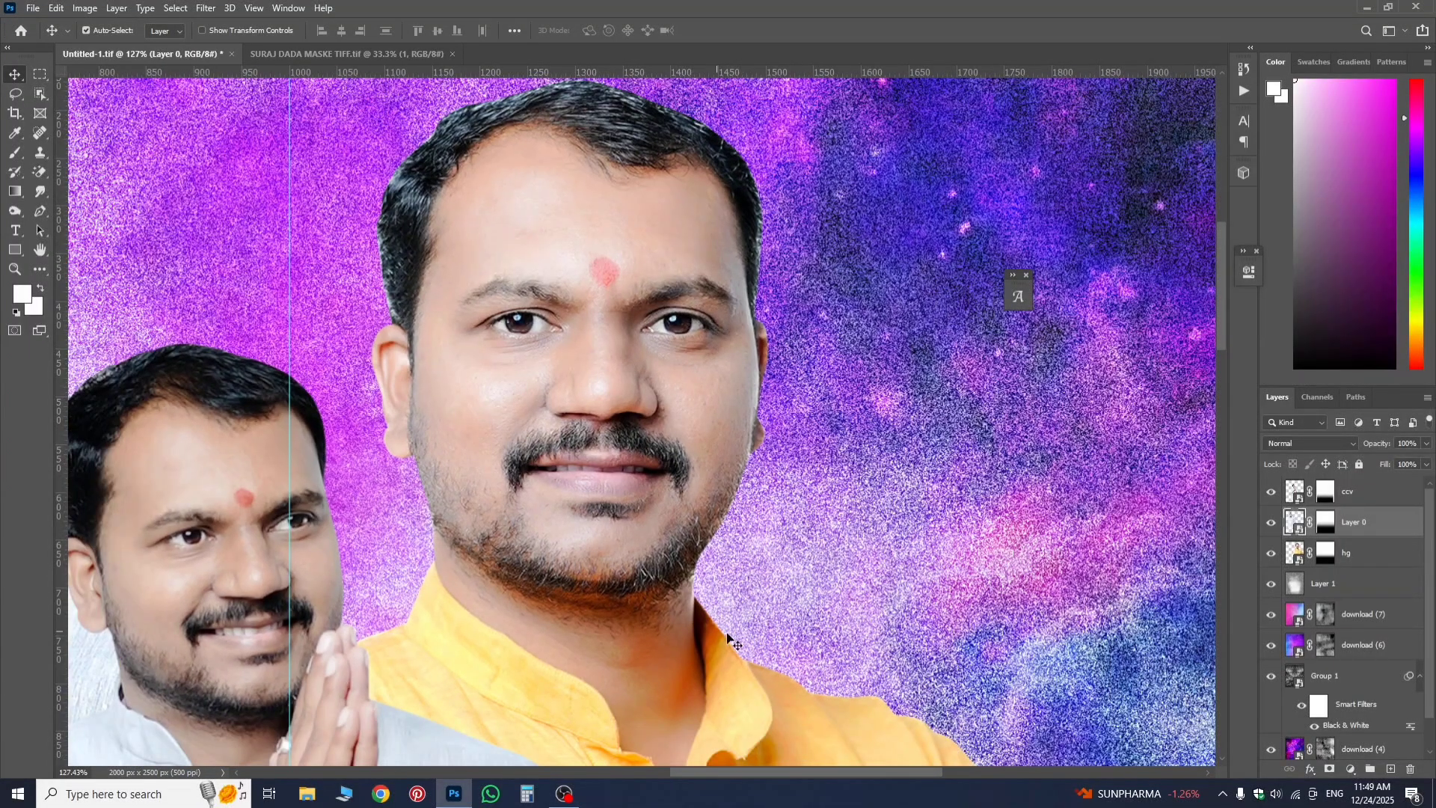
# - Open the SkinFiner filter from Photo-Toolbox for the hg portrait layer
pyautogui.click(1400, 563)
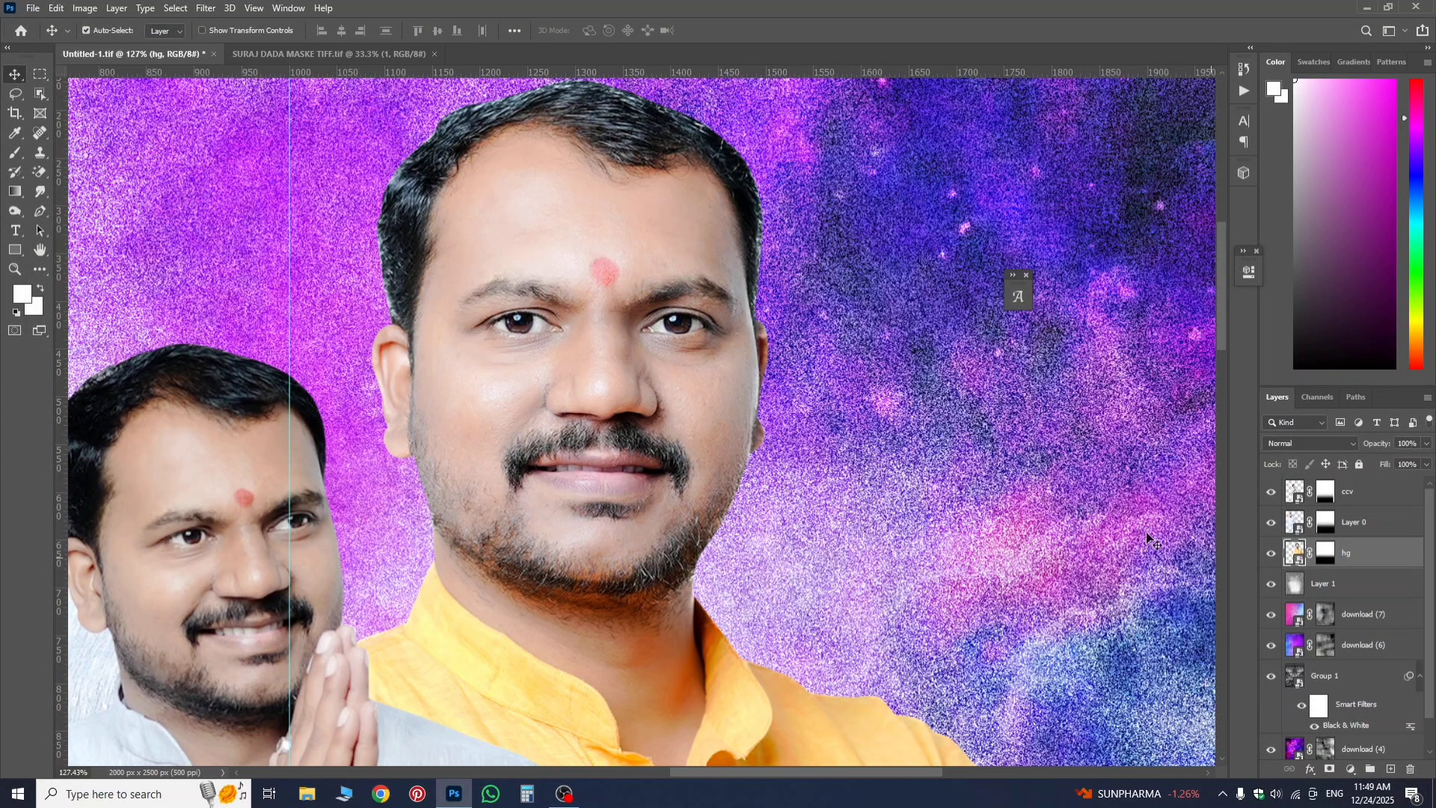
pyautogui.click(176, 9)
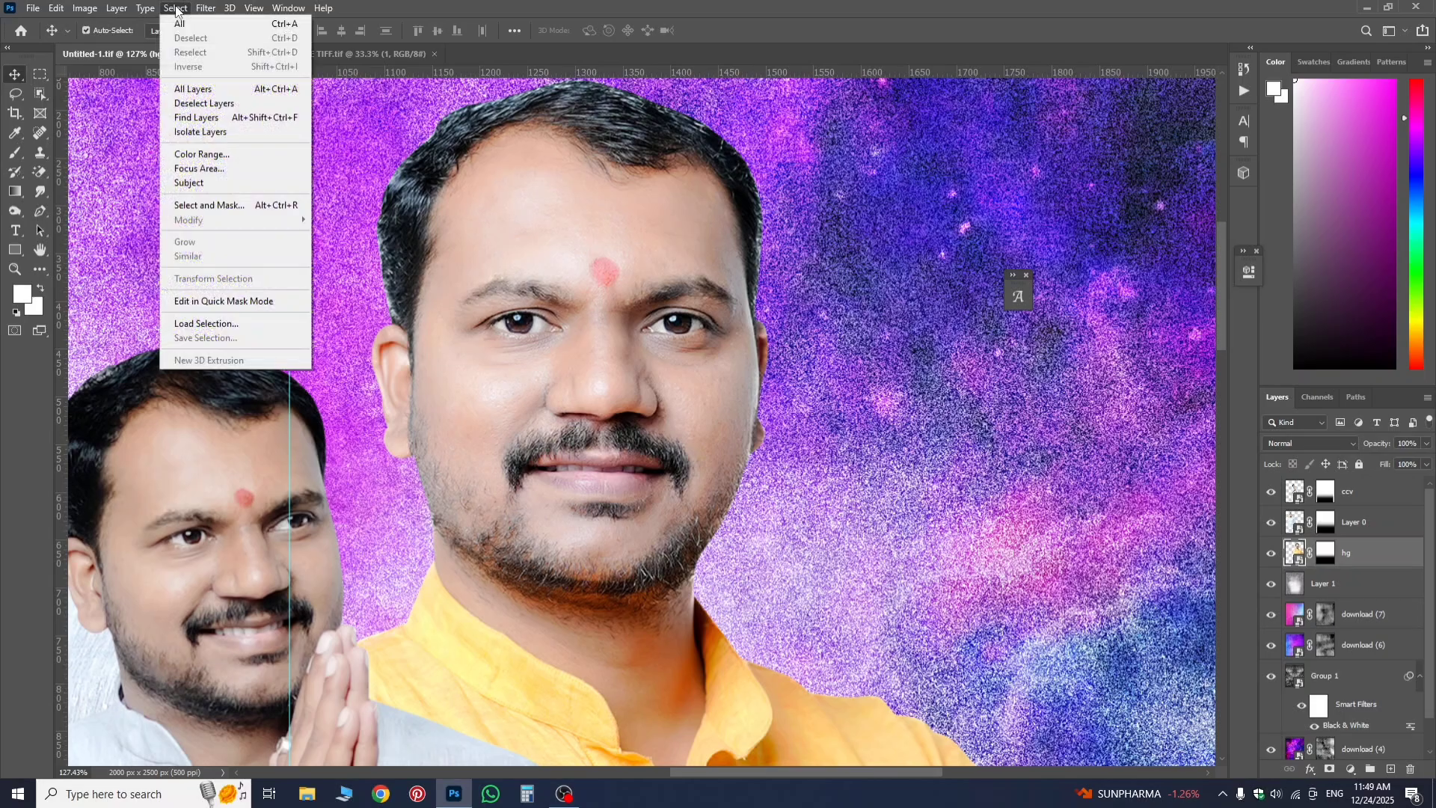
pyautogui.moveTo(136, 7)
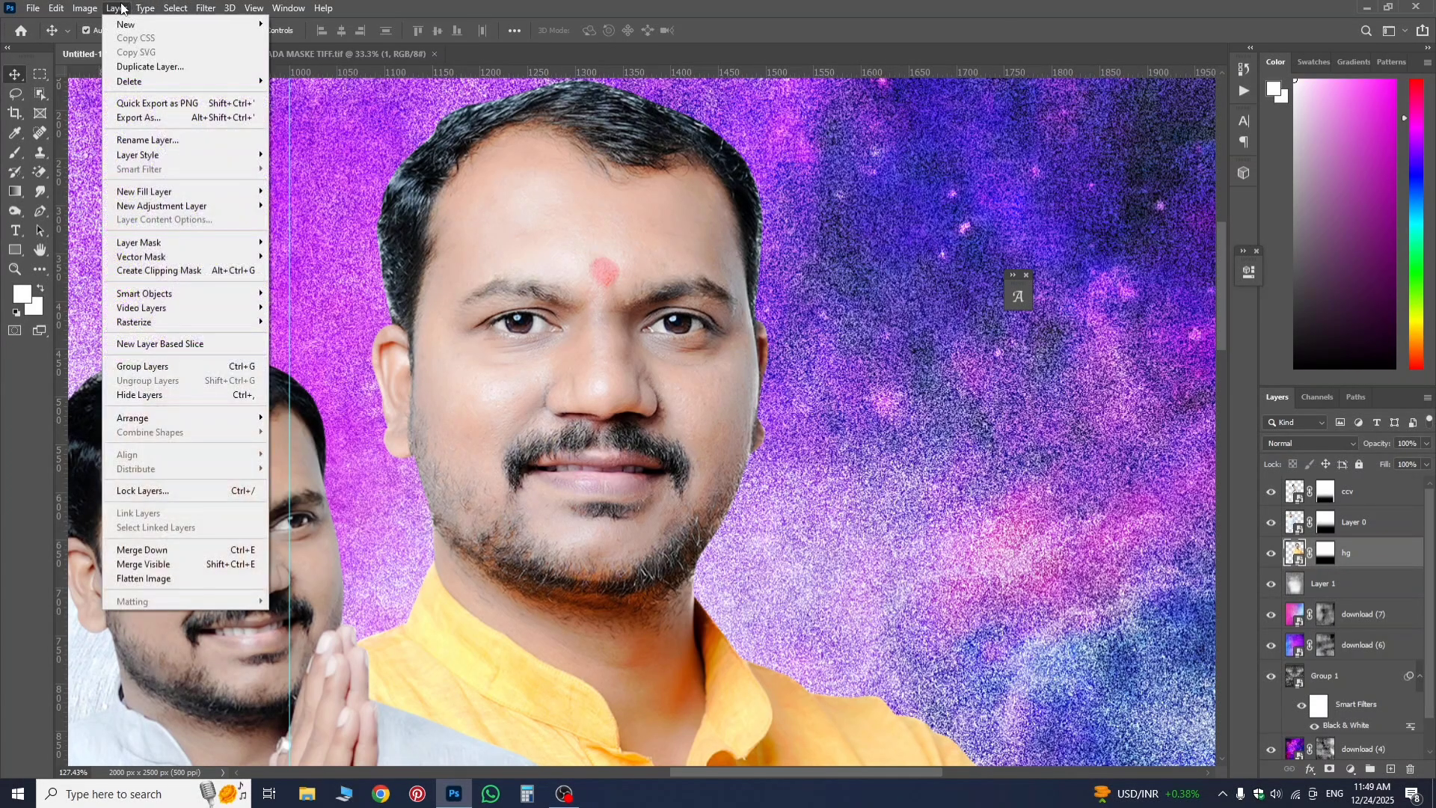
pyautogui.click(212, 7)
pyautogui.click(212, 8)
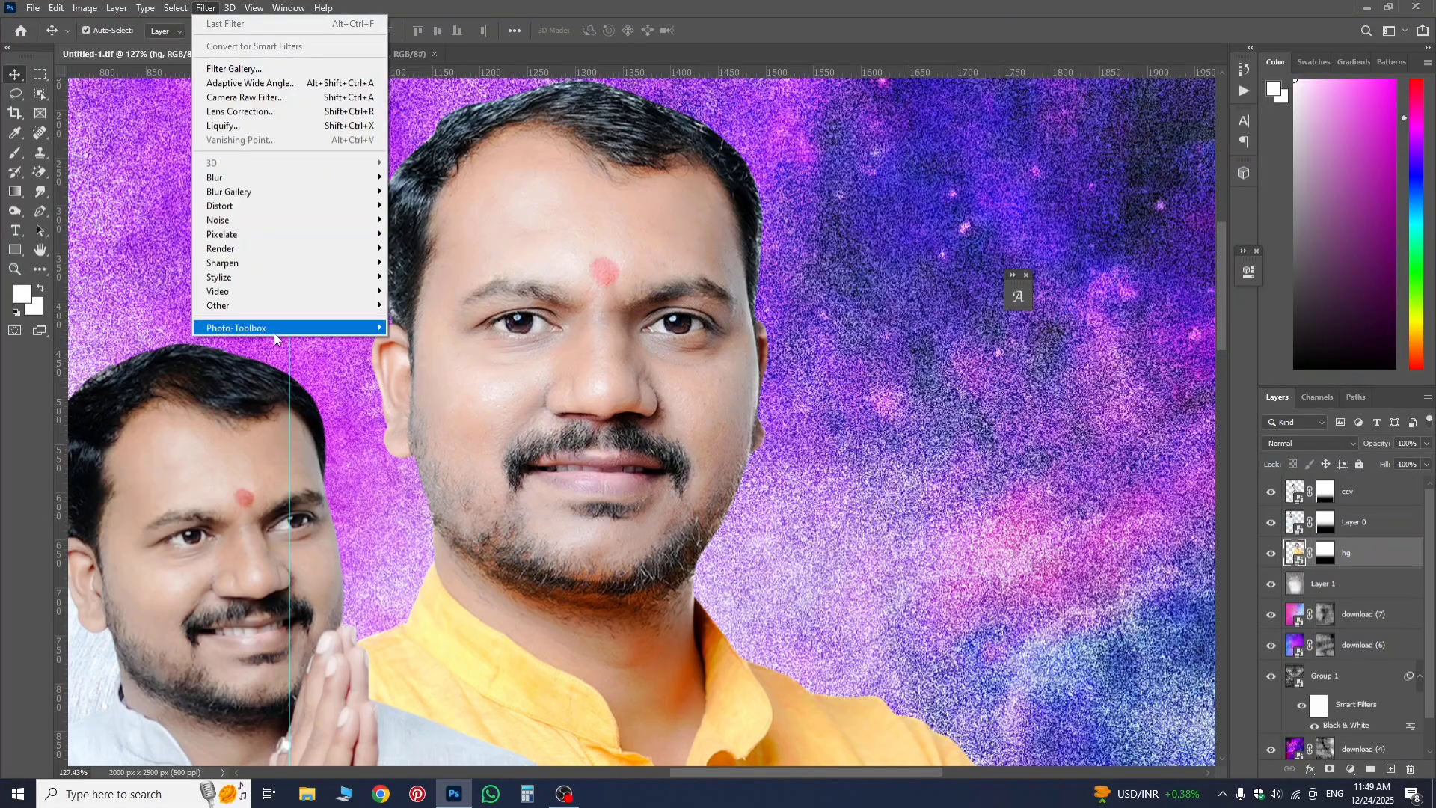
pyautogui.moveTo(274, 334)
pyautogui.click(420, 328)
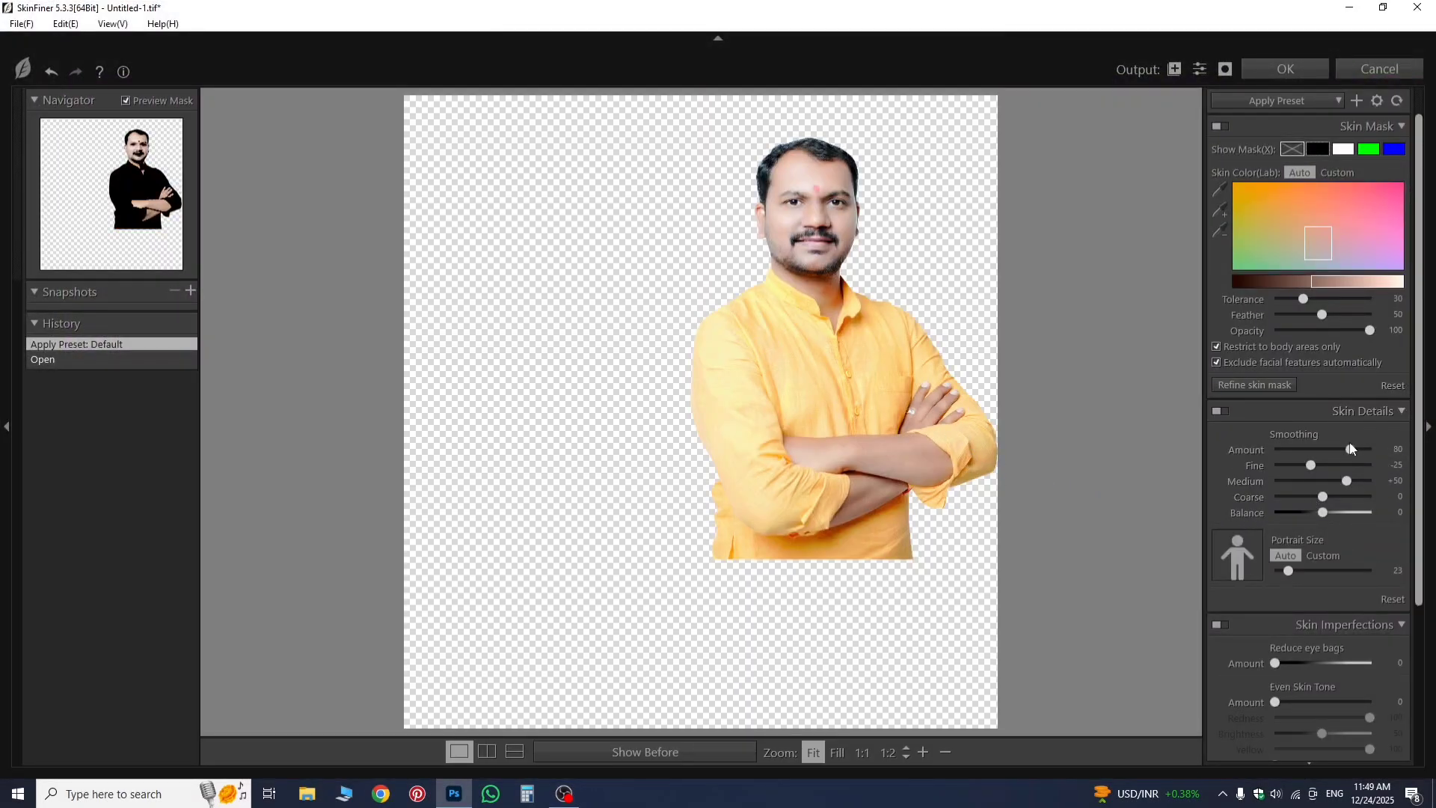
# - Smooth the hg portrait's skin with Amount 100 and Fine, Medium and Coarse all at +100, and apply the filter
pyautogui.moveTo(1350, 449); pyautogui.dragTo(1408, 474)
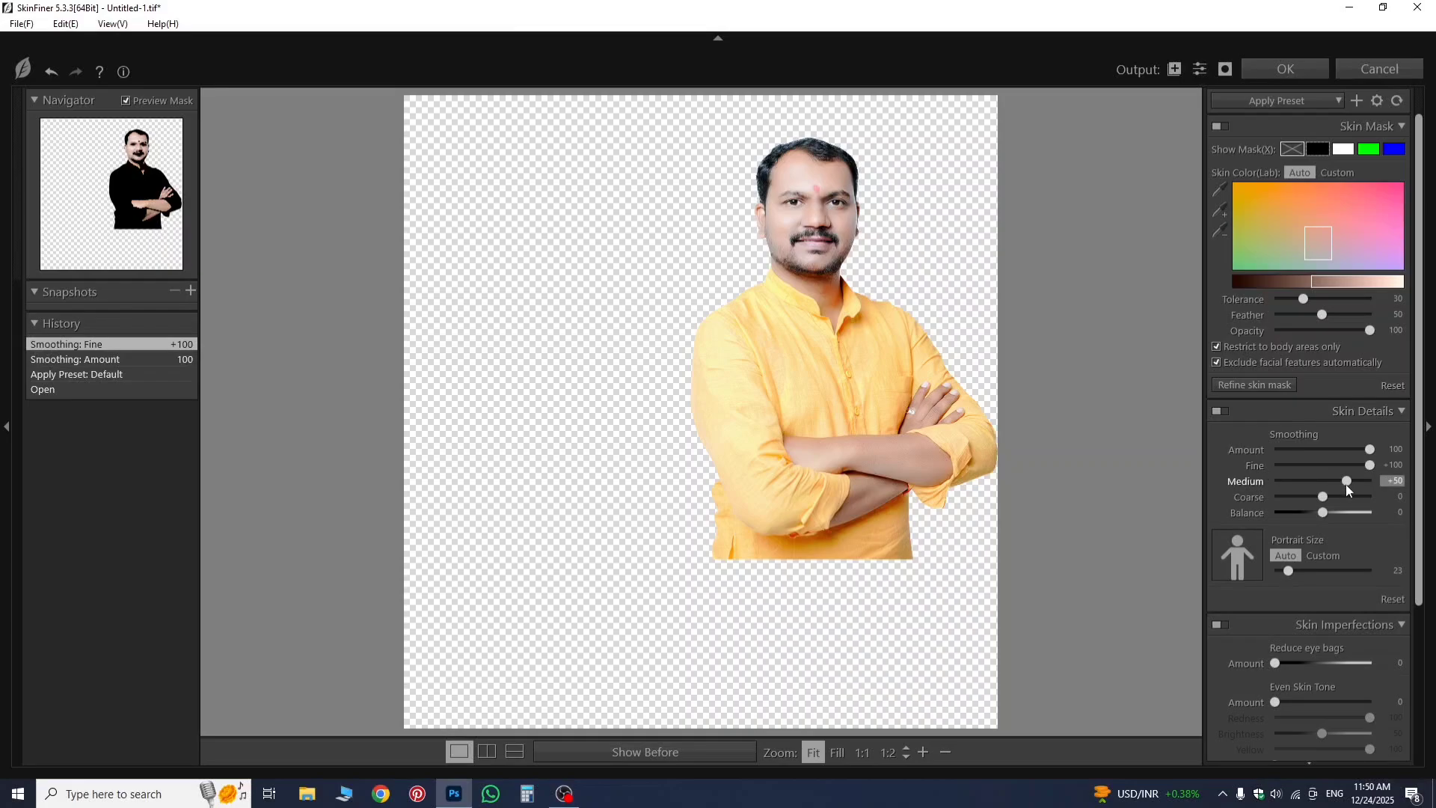
pyautogui.moveTo(1344, 481); pyautogui.dragTo(1385, 488)
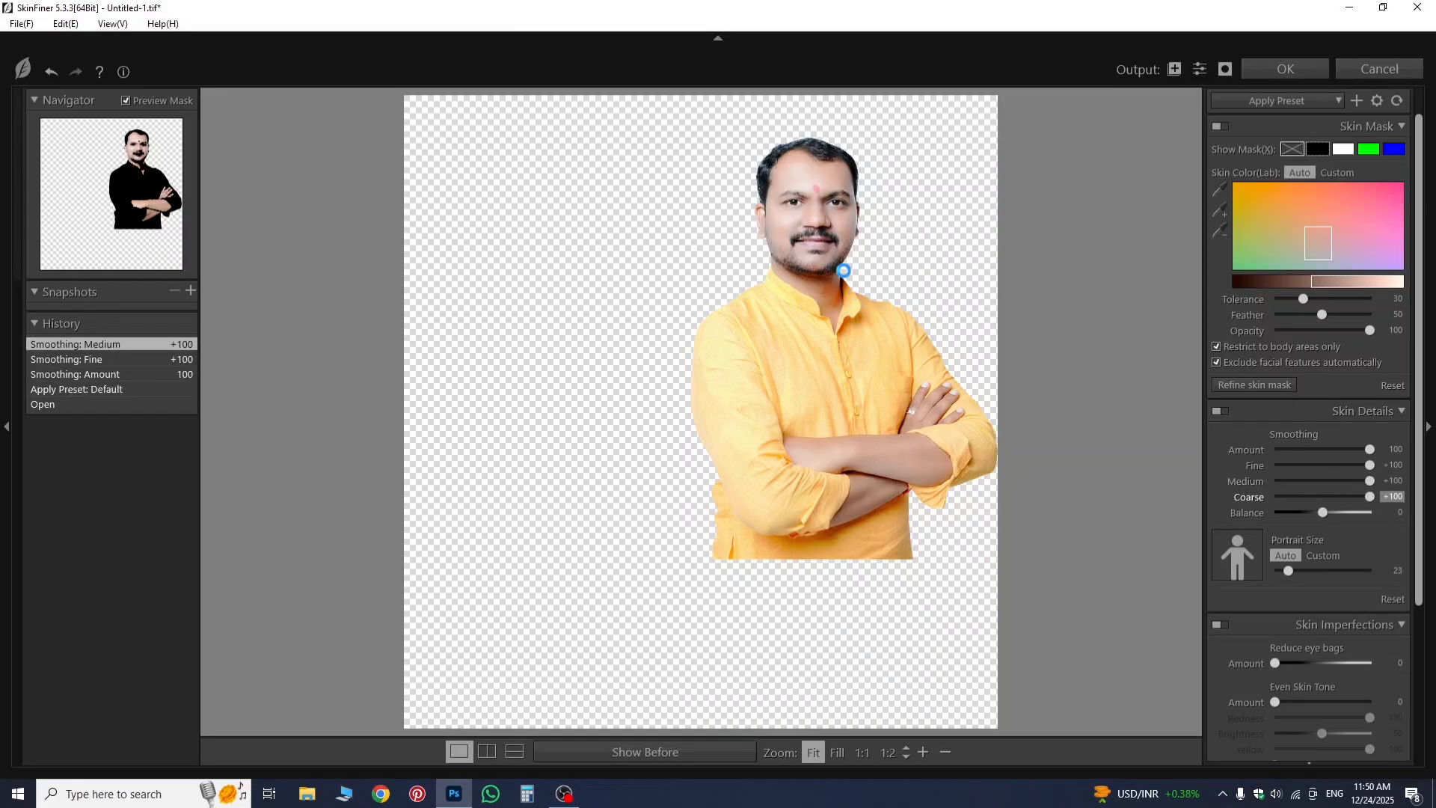
pyautogui.click(837, 222)
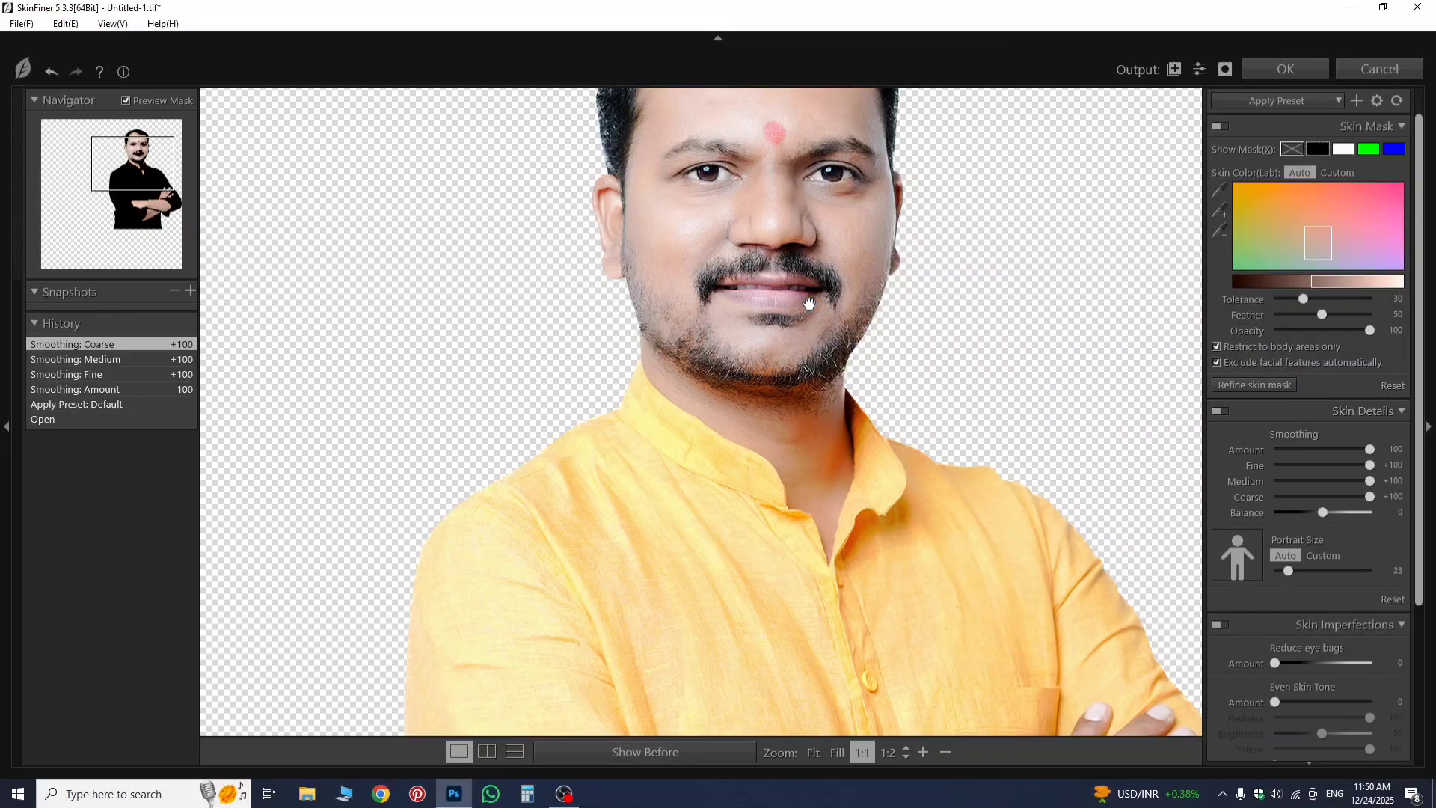
pyautogui.scroll(1, 809, 303)
pyautogui.scroll(3, 827, 289)
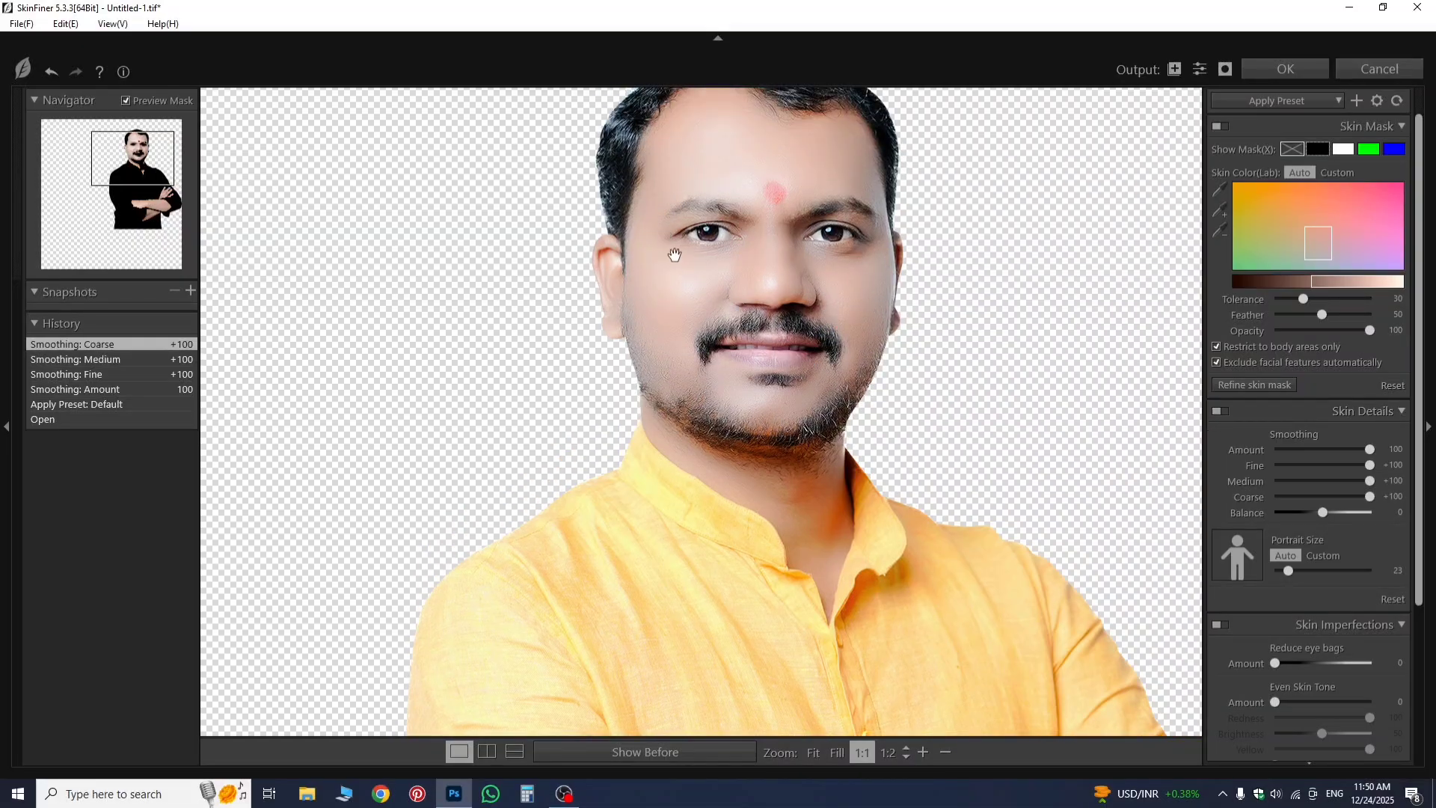
pyautogui.scroll(8, 791, 221)
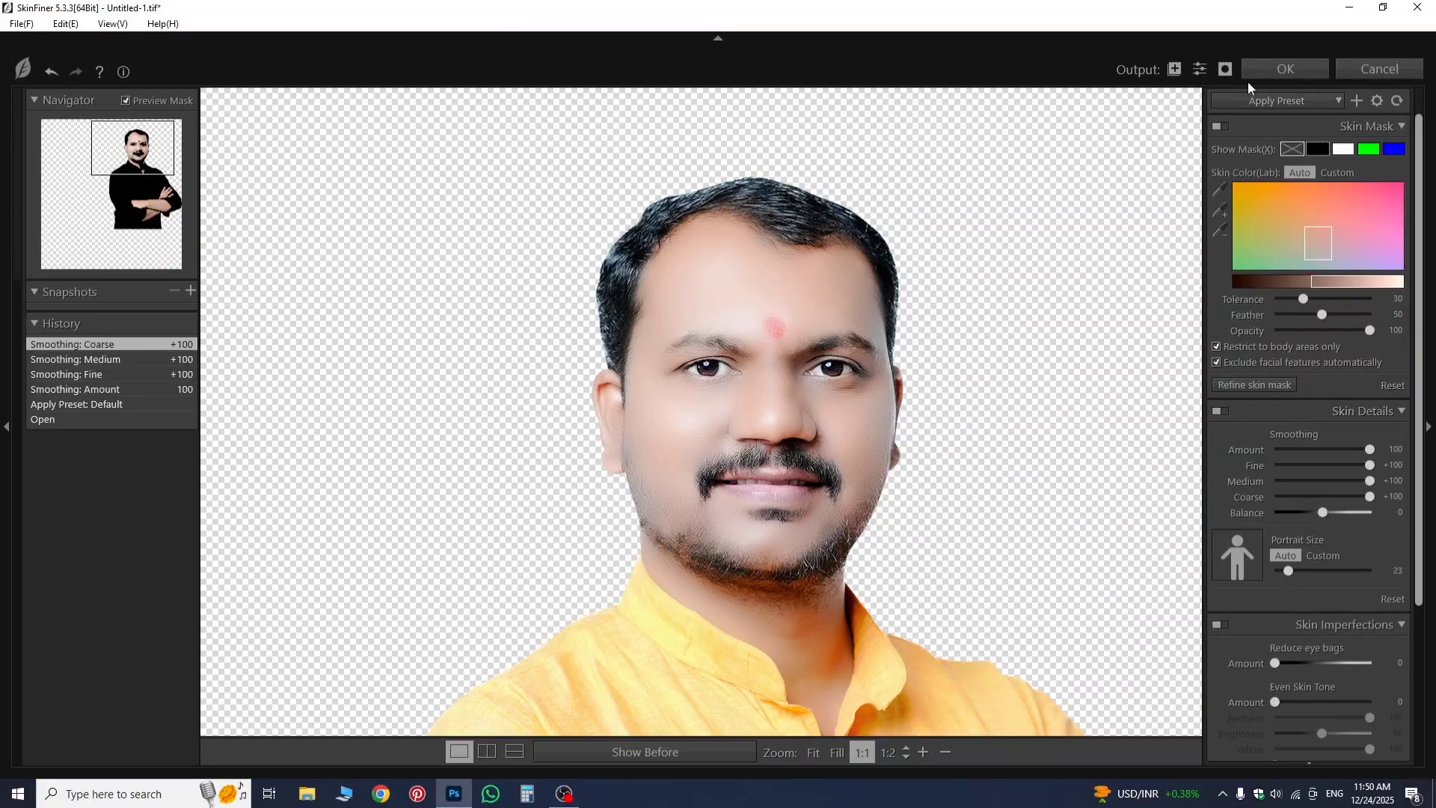
pyautogui.click(1284, 69)
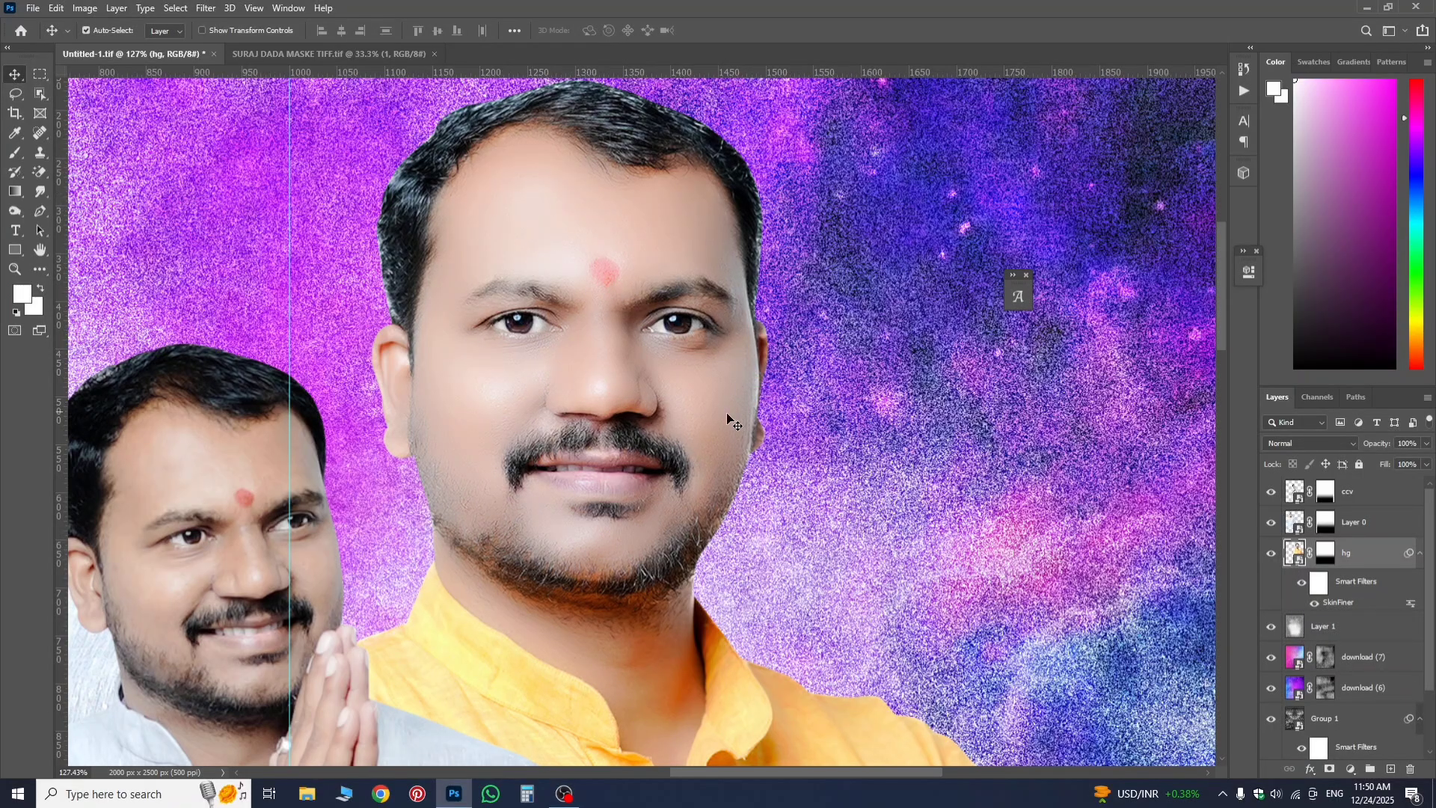
# - Identify the folded-hands portrait's layer by toggling ccv's visibility, and open the SkinFiner filter for it
pyautogui.scroll(-3, 499, 509)
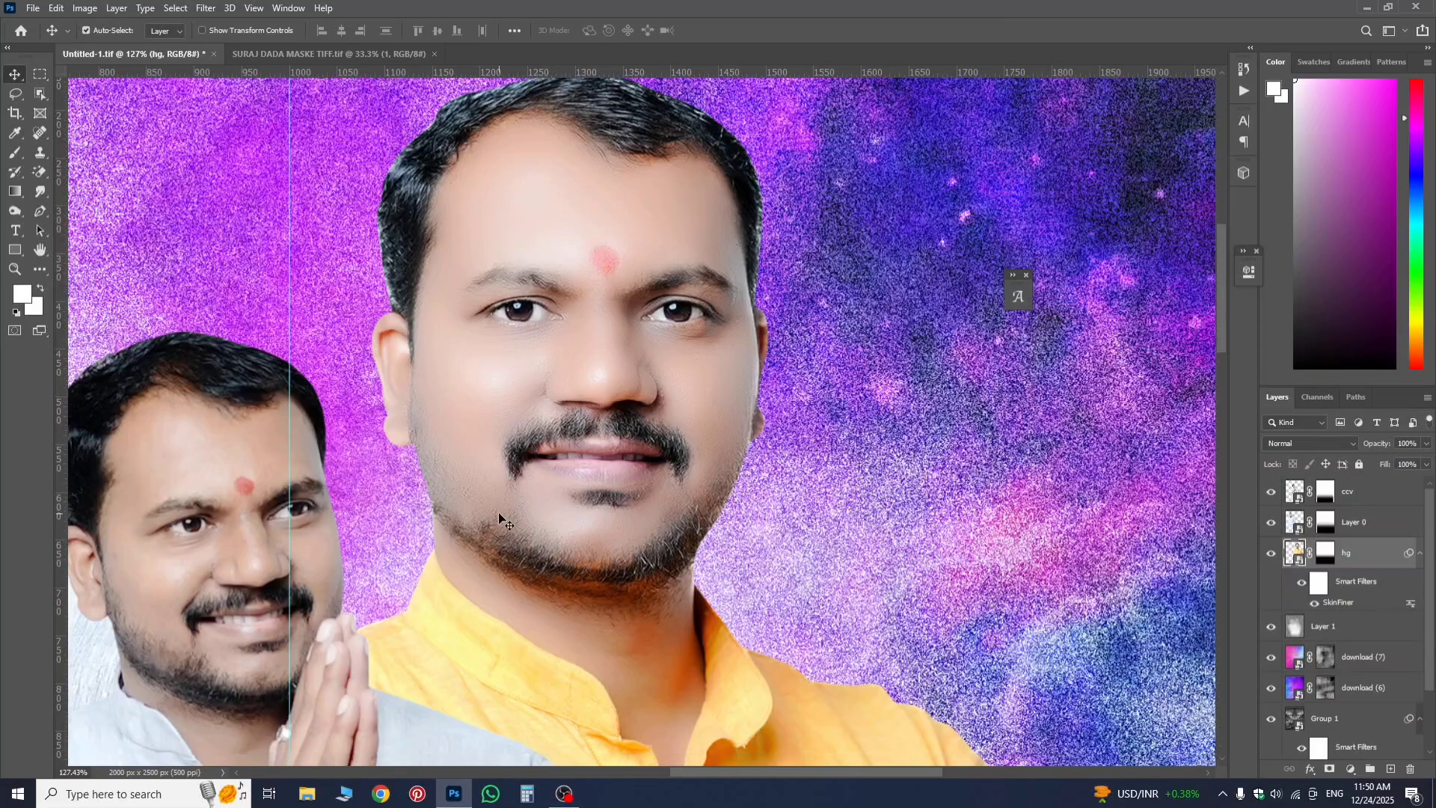
pyautogui.hotkey('alt', ']')
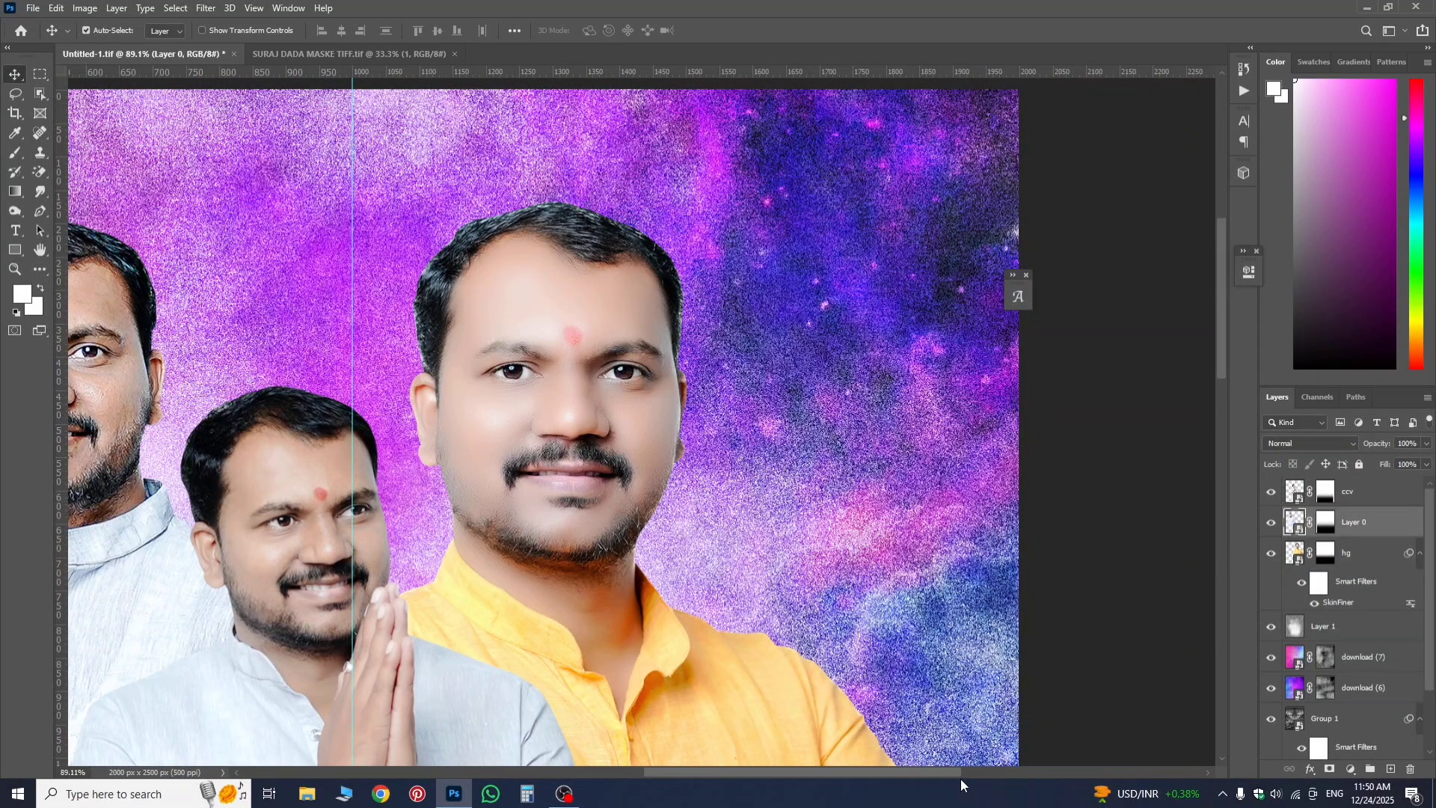
pyautogui.moveTo(938, 771); pyautogui.dragTo(872, 771)
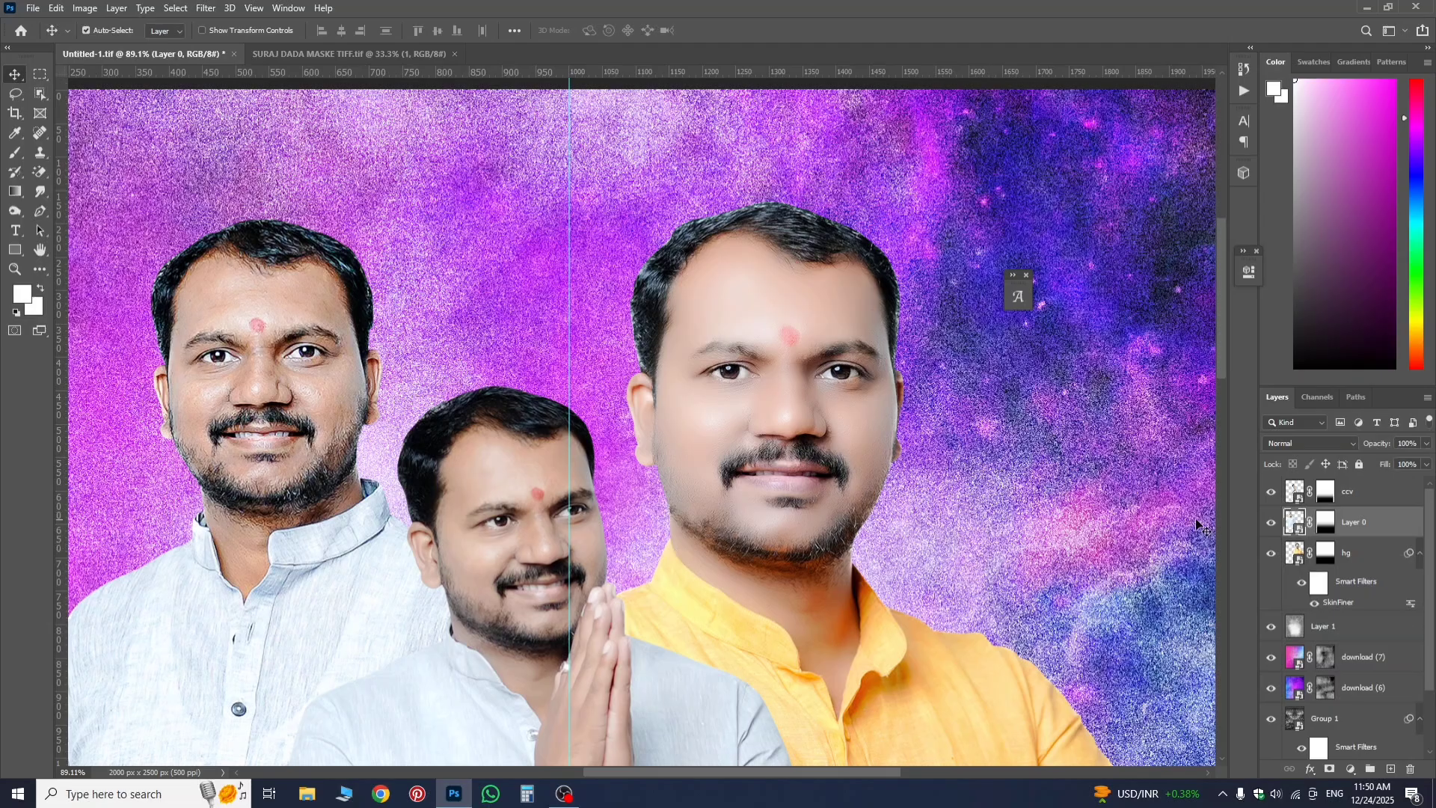
pyautogui.click(1271, 492)
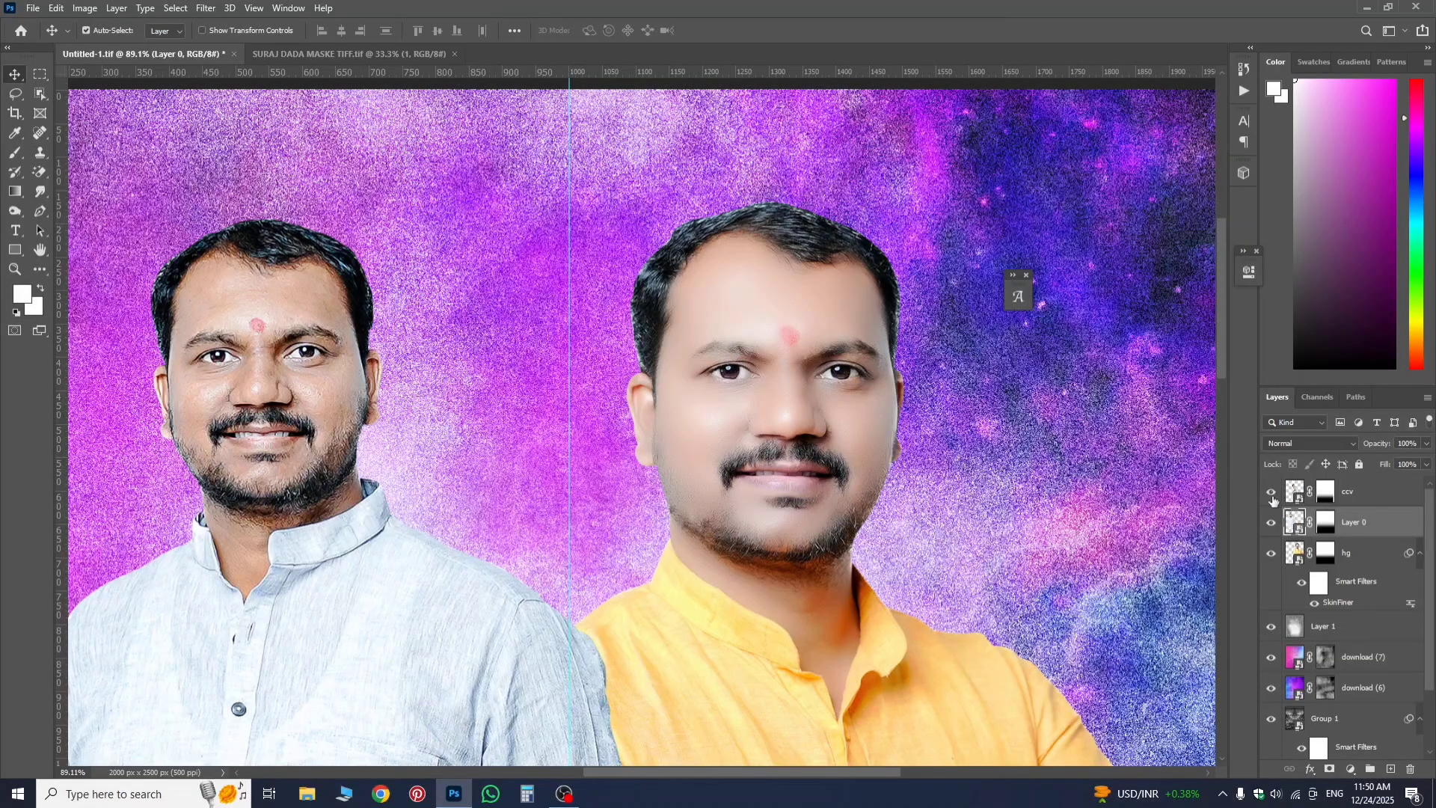
pyautogui.click(1271, 492)
pyautogui.click(1350, 494)
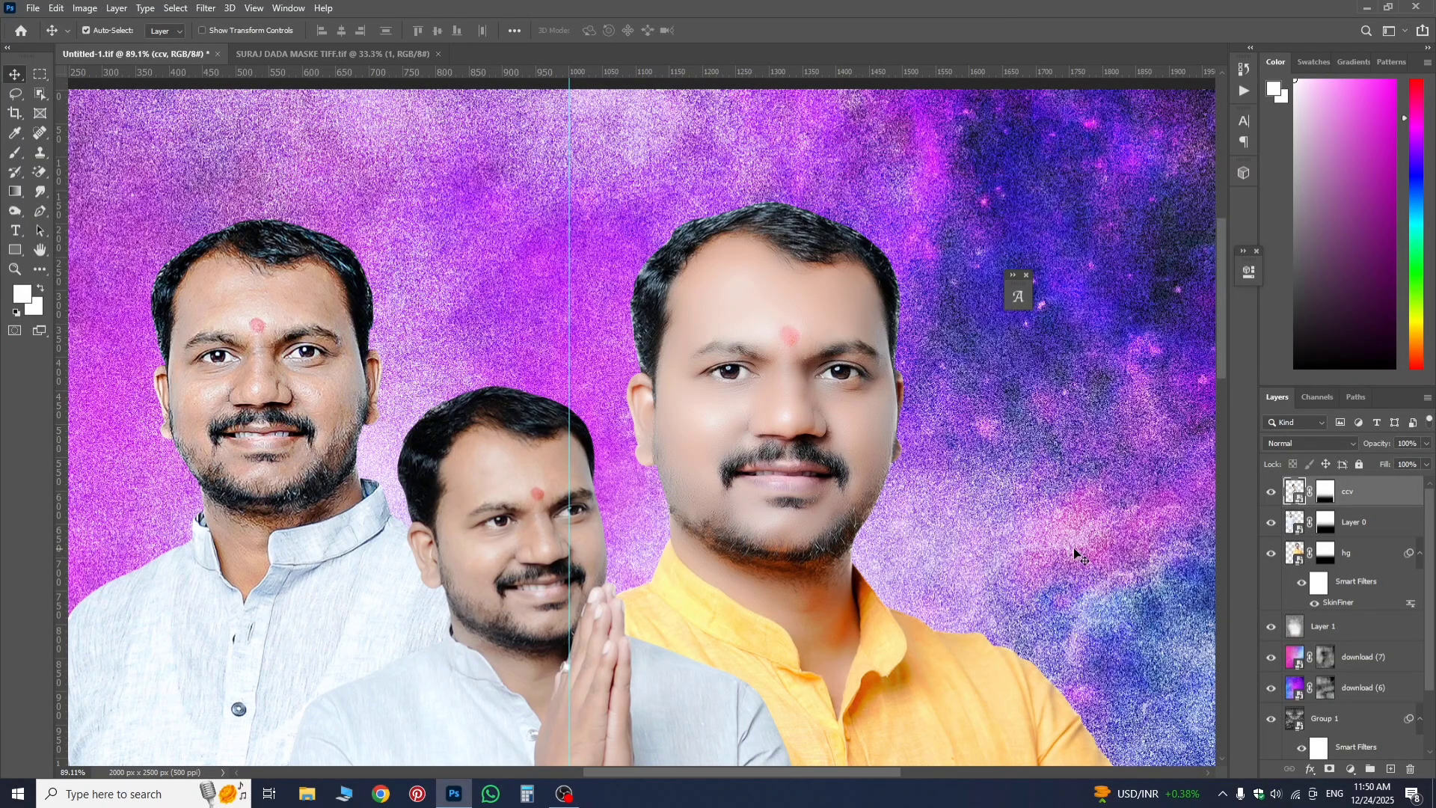
pyautogui.click(206, 7)
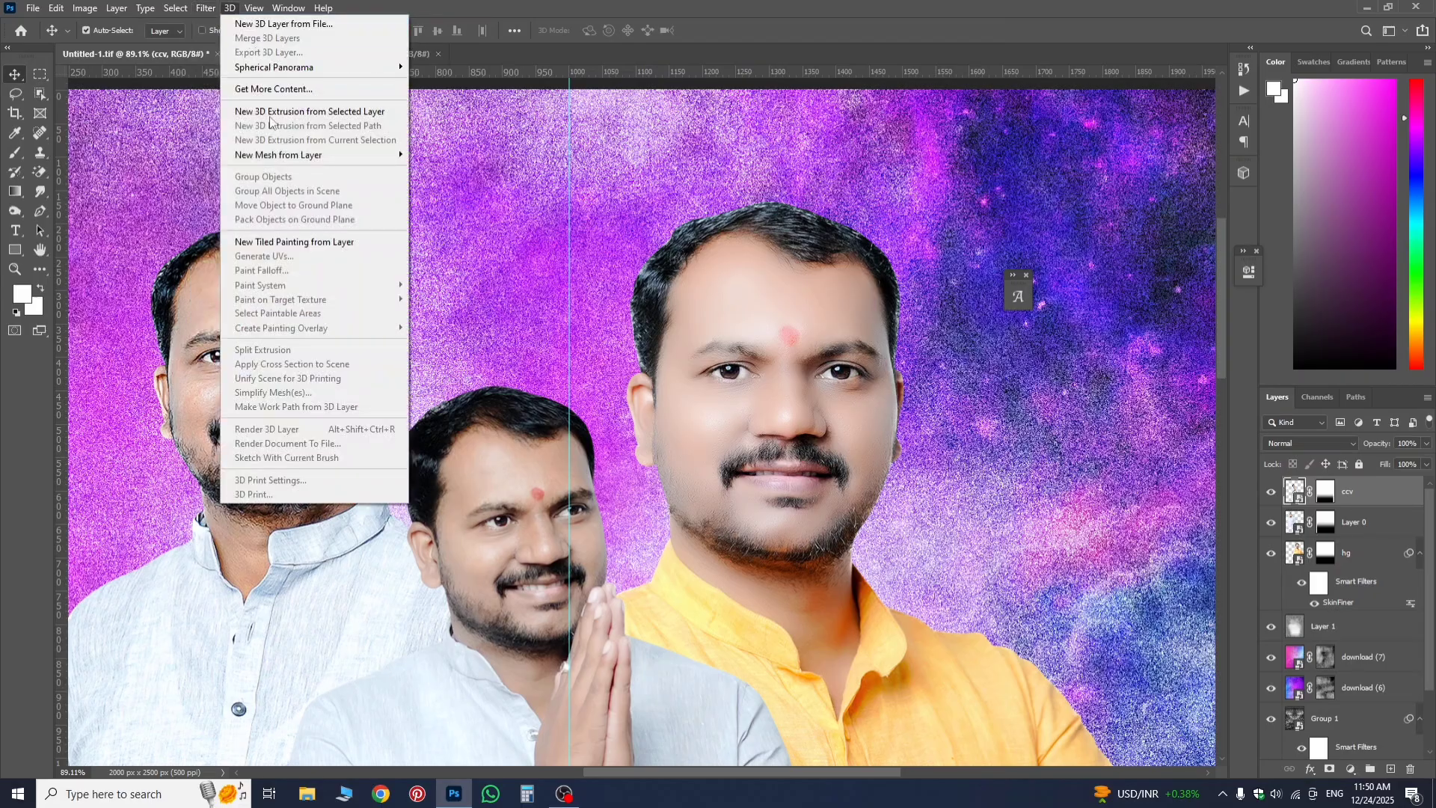
pyautogui.moveTo(206, 8)
pyautogui.moveTo(366, 328)
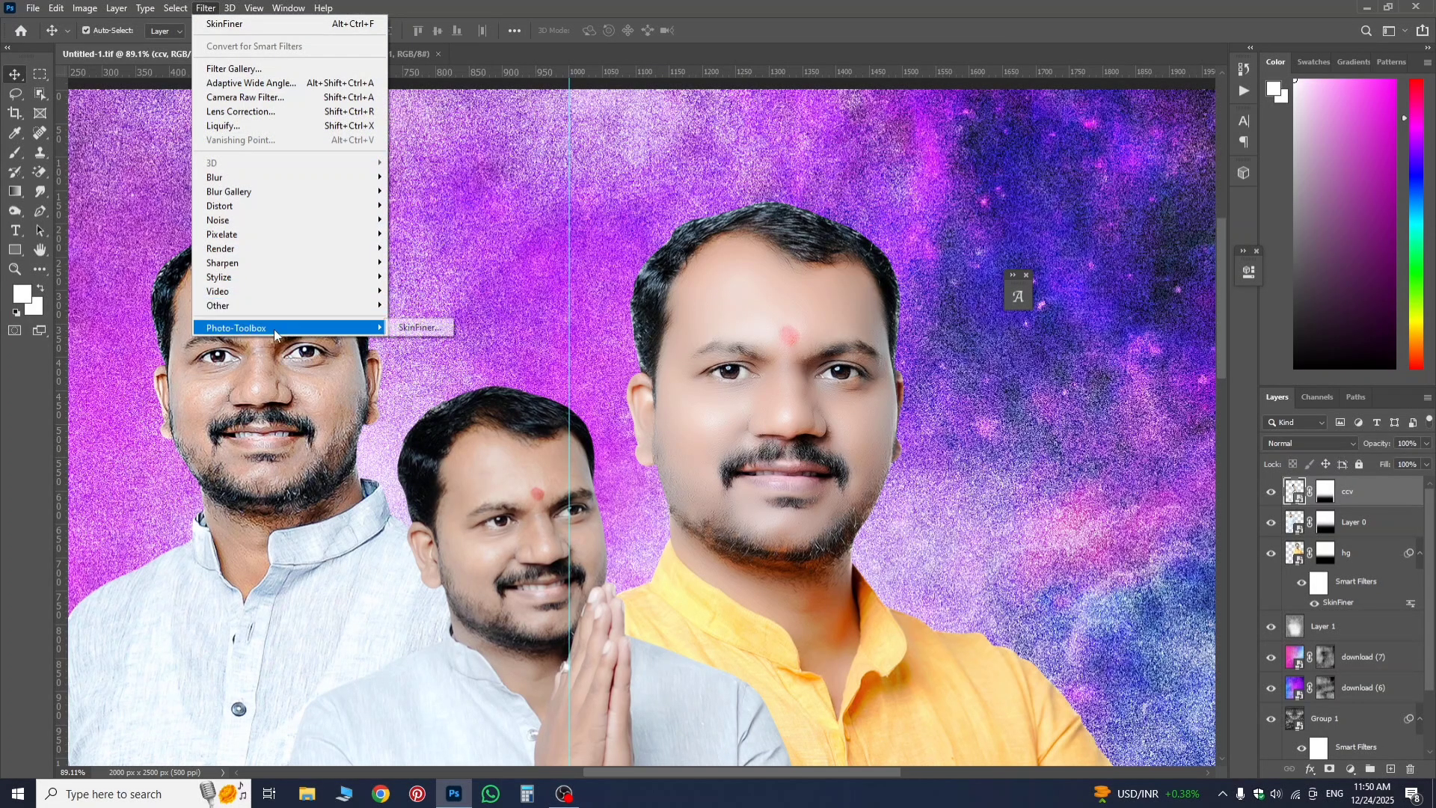
pyautogui.click(421, 328)
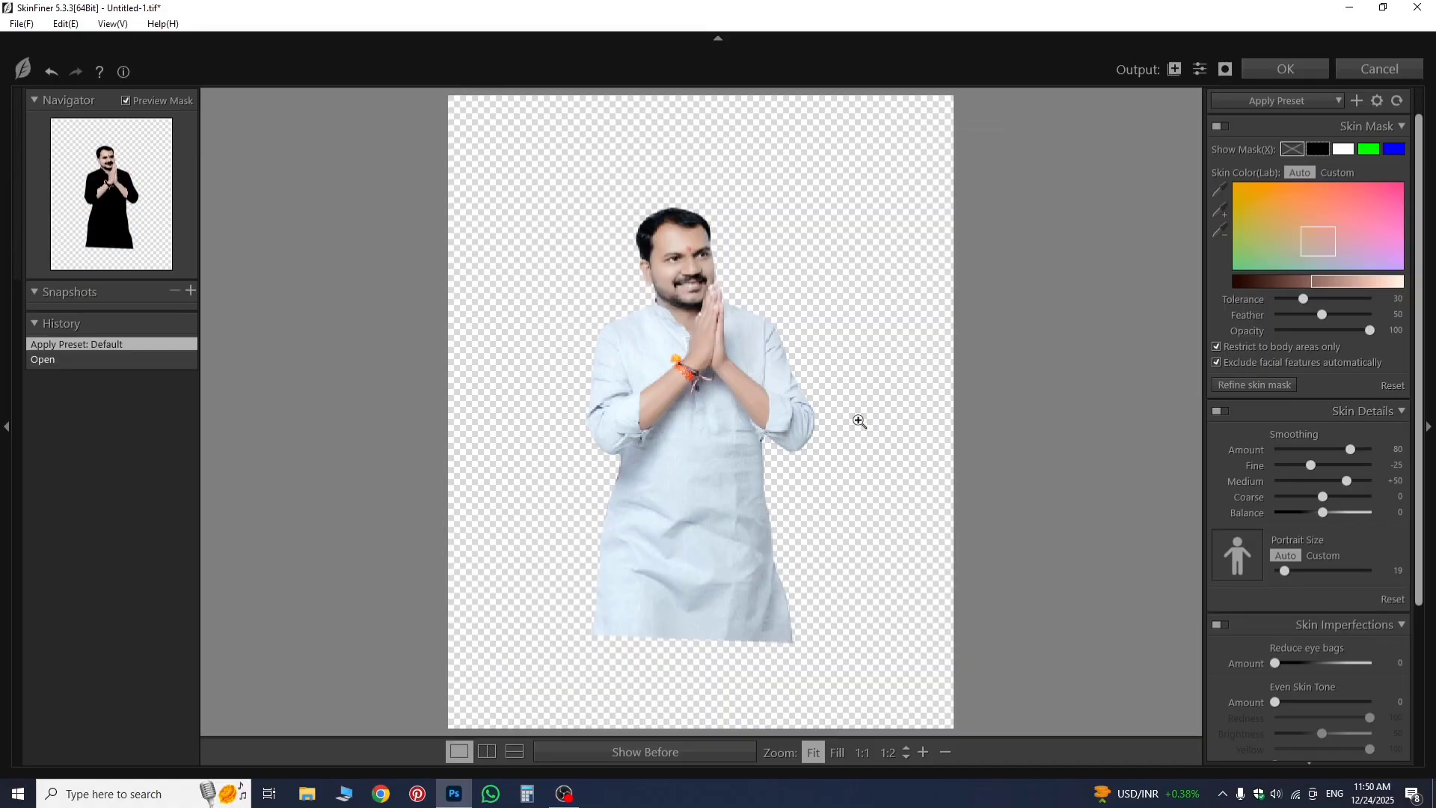
# - Set the ccv portrait's skin smoothing to Amount 100 with Fine, Medium and Coarse at +100, and check the face and hands at 1:1
pyautogui.click(718, 293)
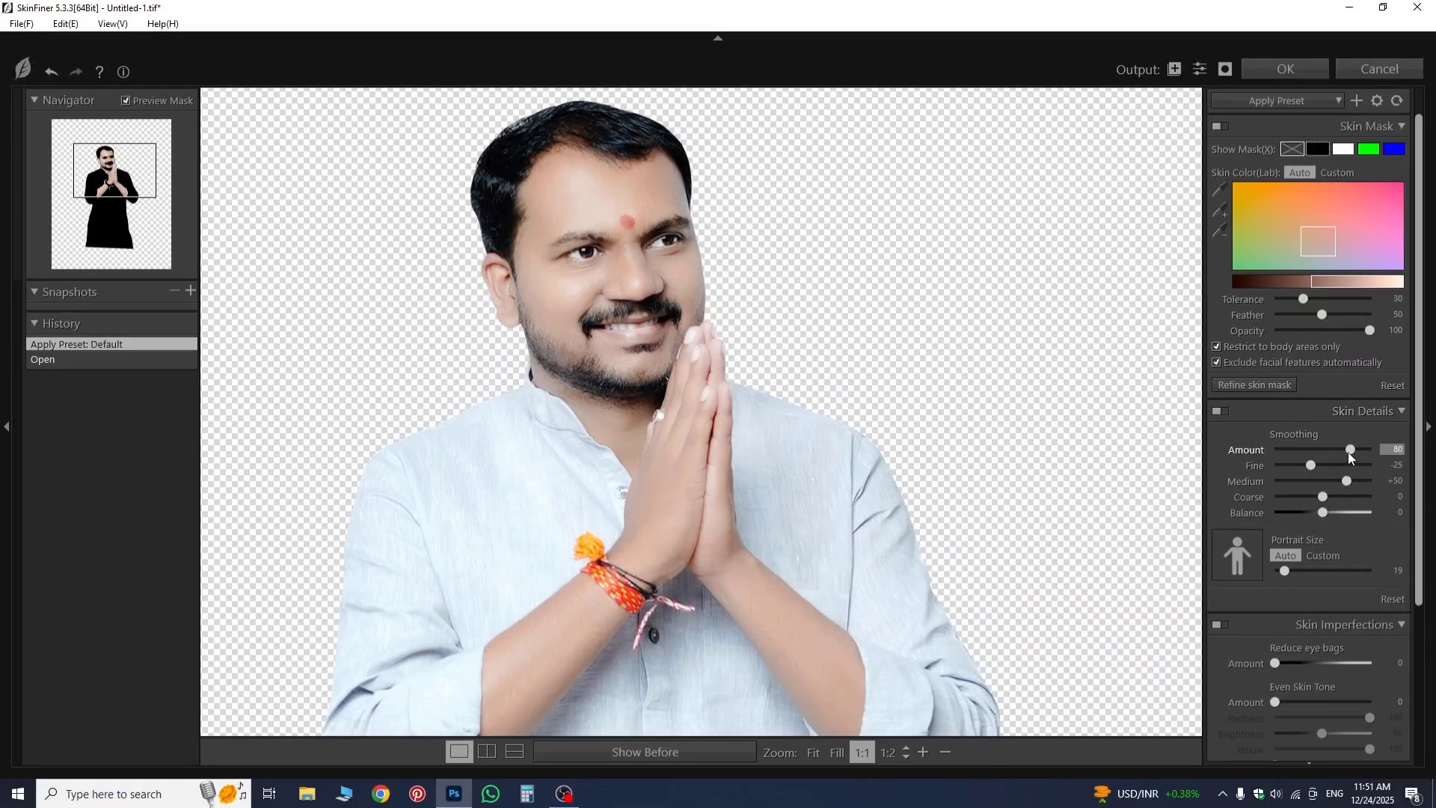
pyautogui.moveTo(1351, 451); pyautogui.dragTo(1407, 465)
pyautogui.click(1308, 469)
pyautogui.moveTo(1308, 468); pyautogui.dragTo(1395, 486)
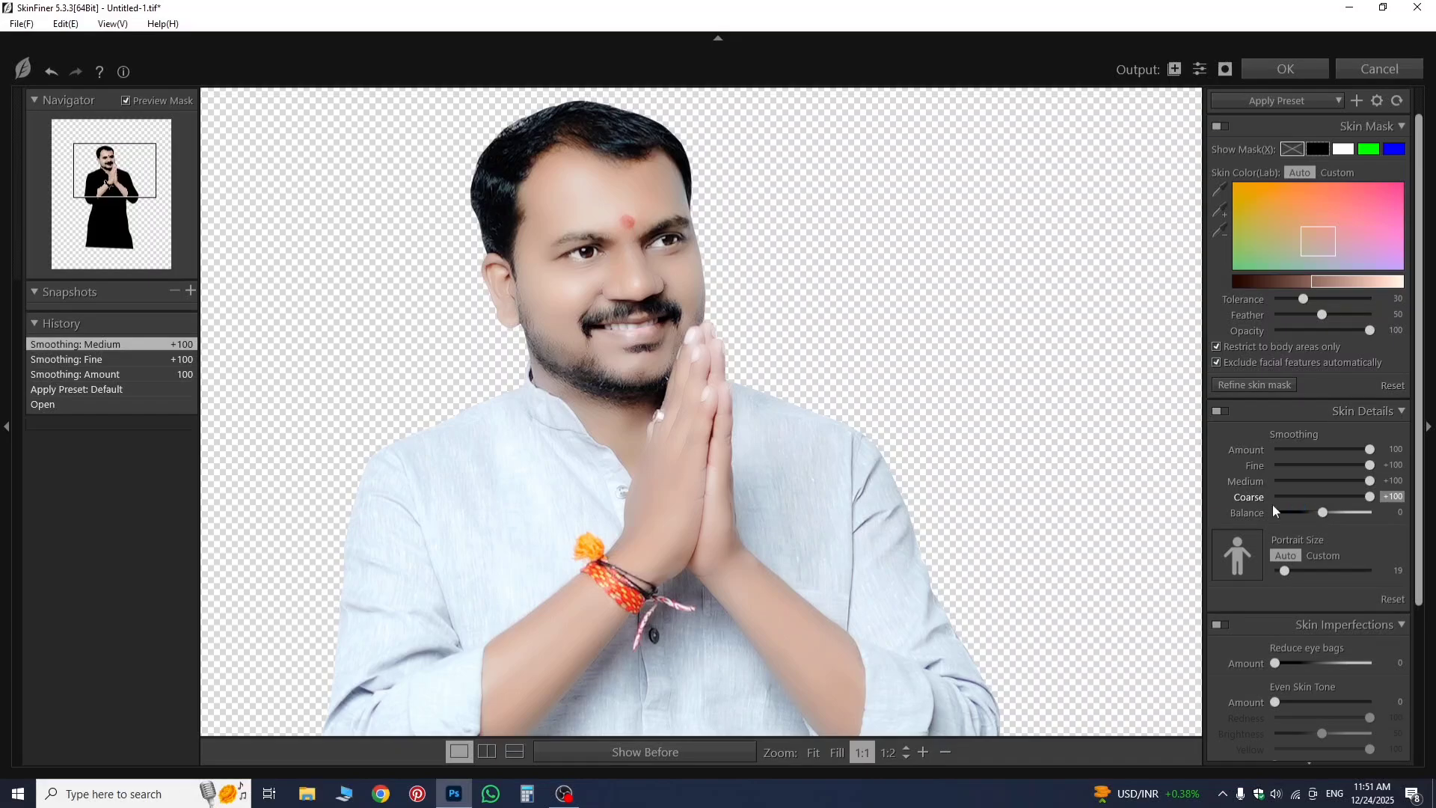
pyautogui.scroll(1, 662, 267)
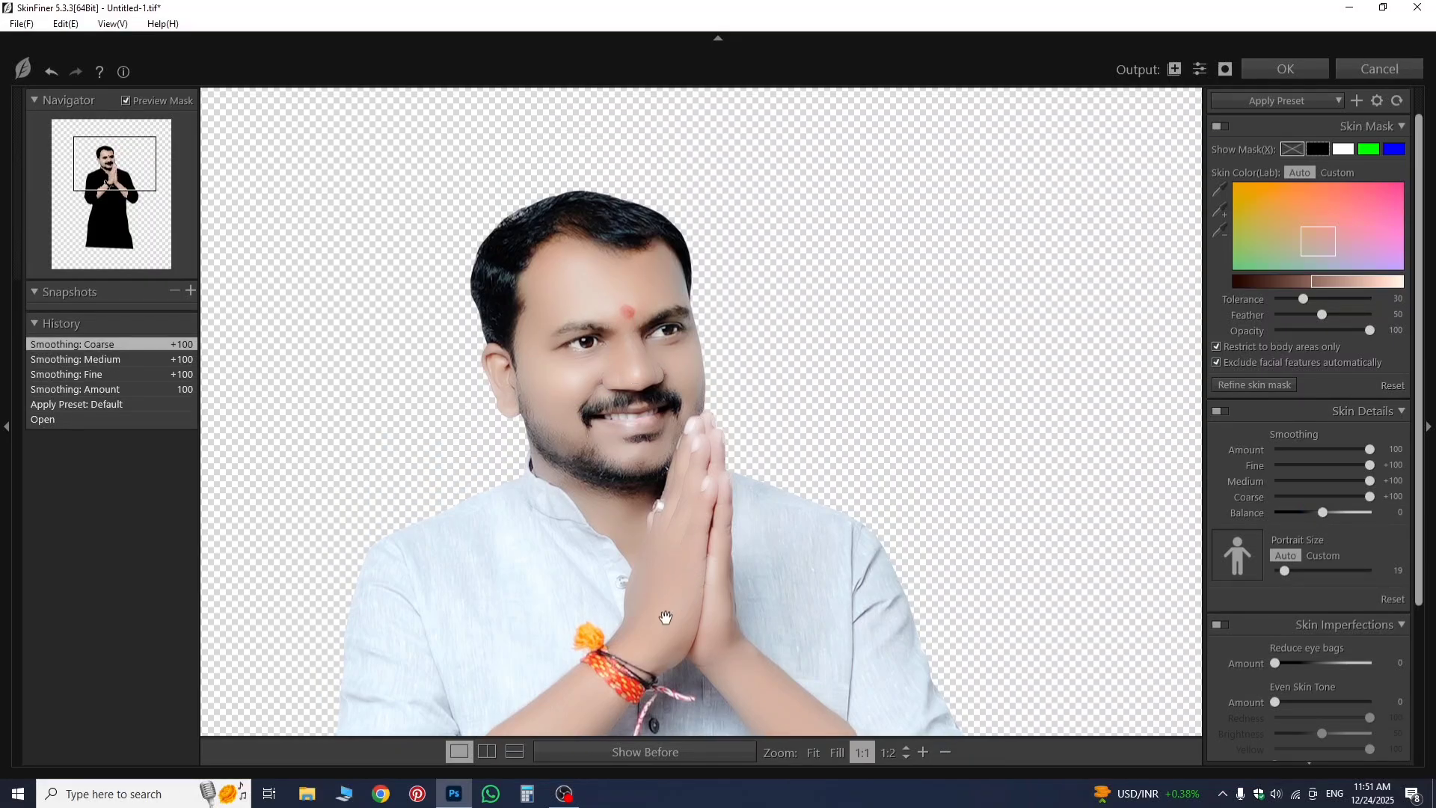
pyautogui.scroll(-1, 664, 610)
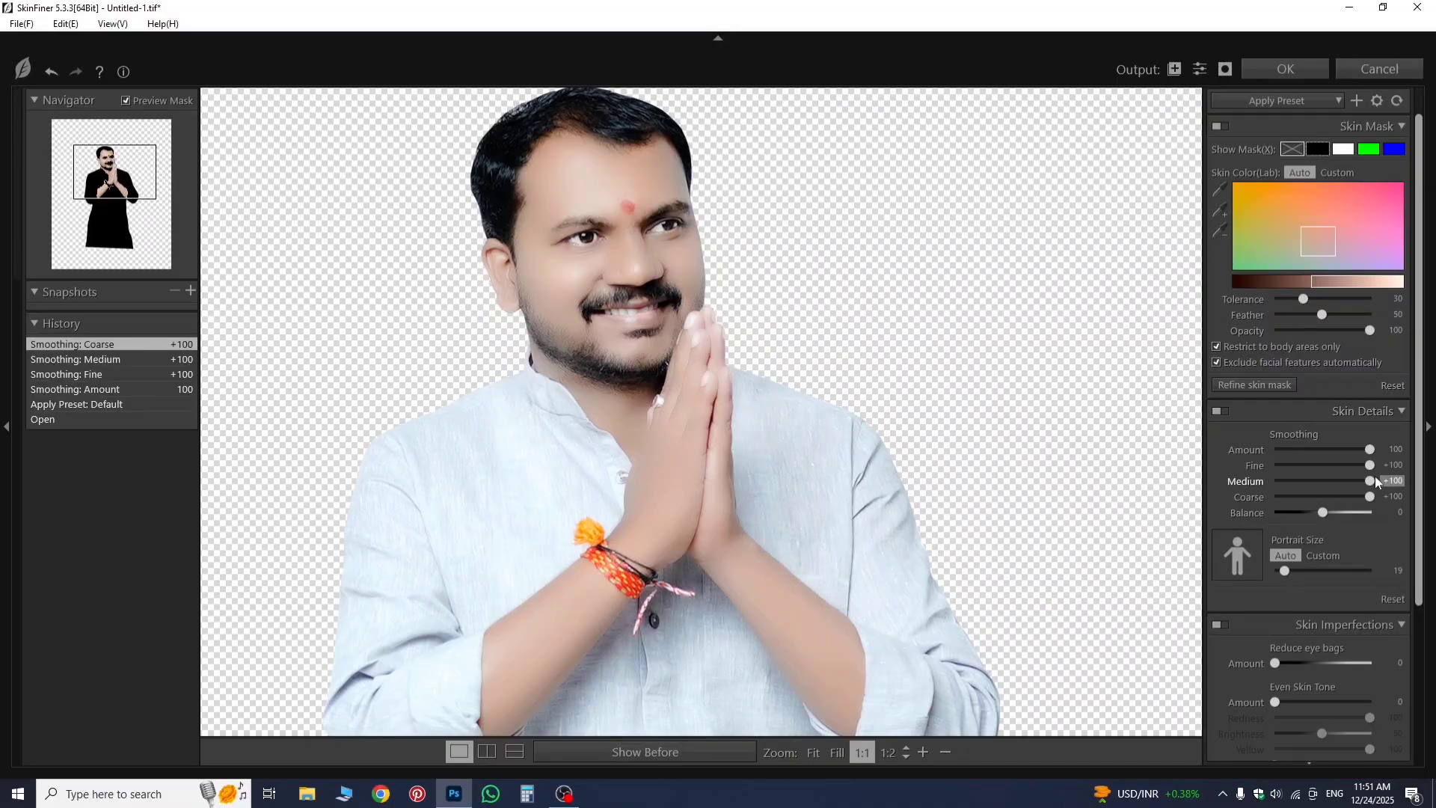
# - Reduce the ccv portrait's Medium smoothing to +54 and Fine smoothing to +37, and apply the filter
pyautogui.moveTo(1376, 481); pyautogui.dragTo(1350, 487)
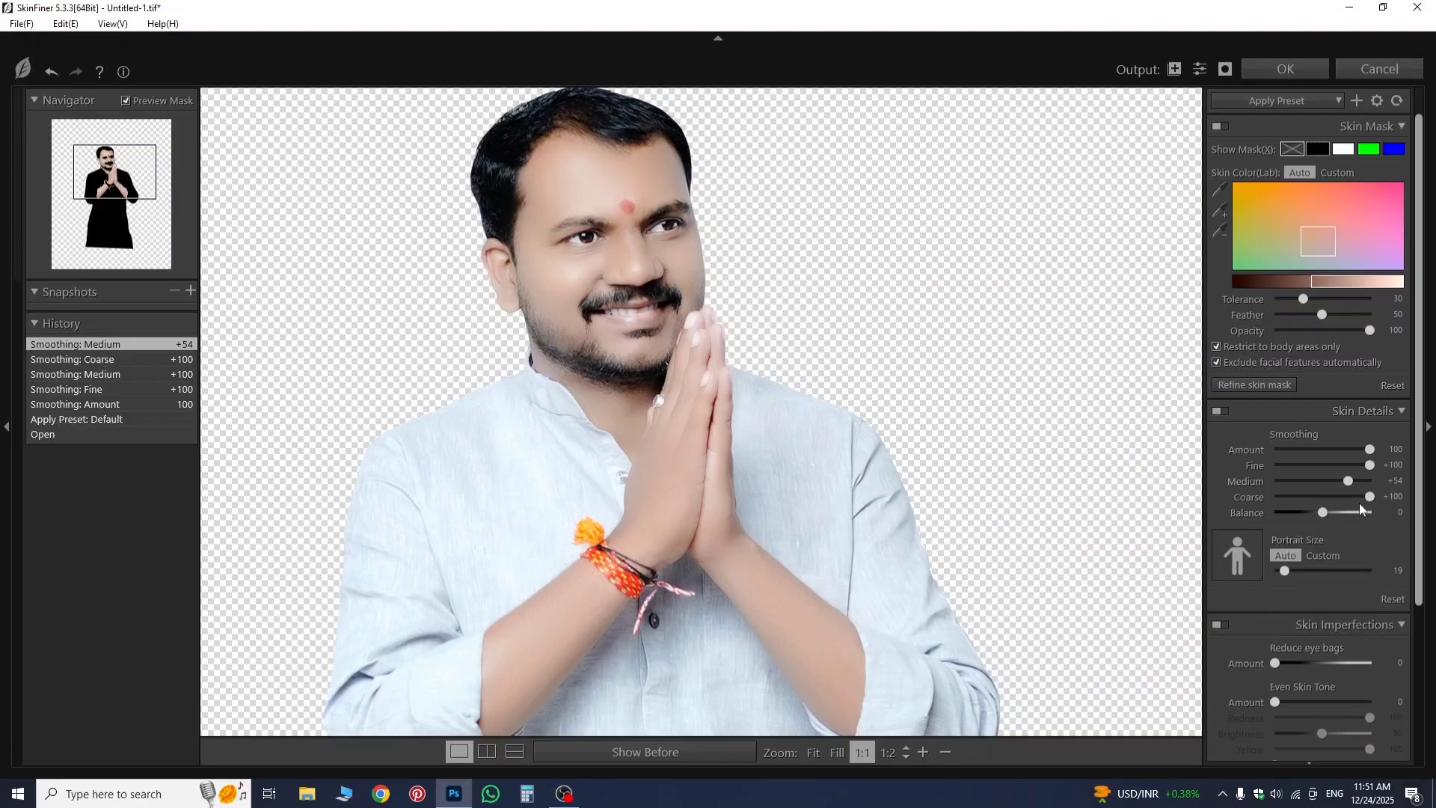
pyautogui.moveTo(1370, 465); pyautogui.dragTo(1335, 467)
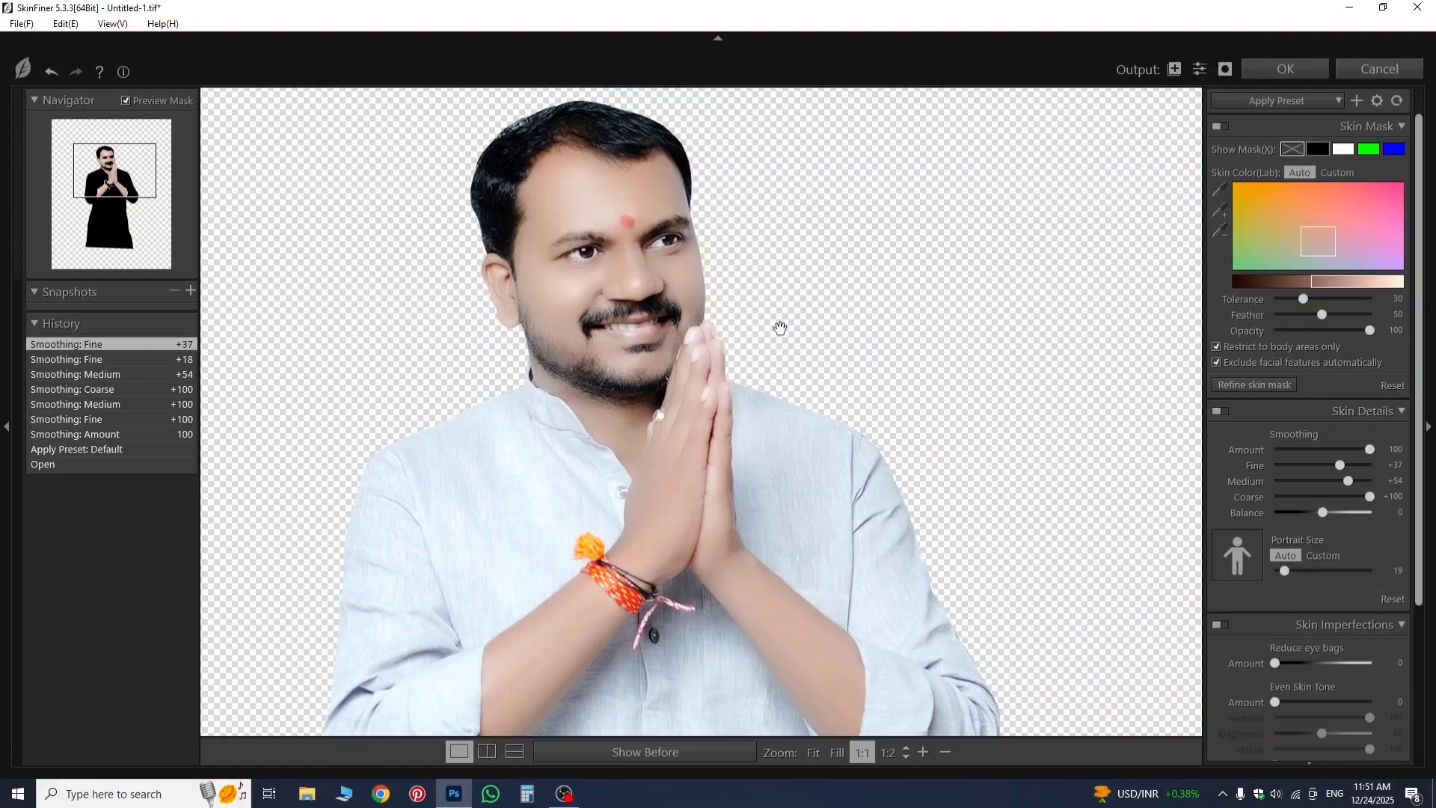
pyautogui.click(1282, 68)
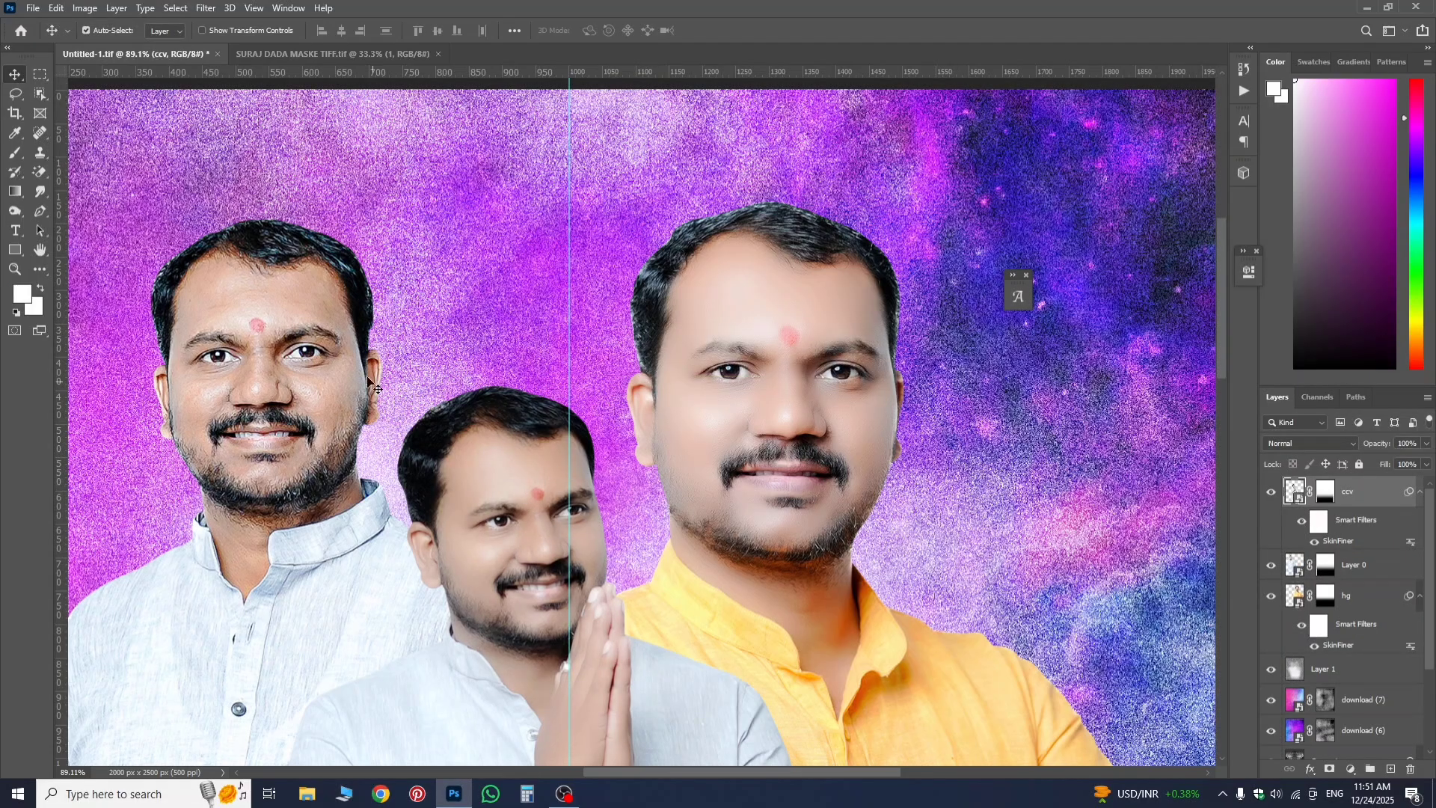
# - Open the SkinFiner filter for the Layer 0 portrait and bring its face into the preview at 1:1
pyautogui.scroll(3, 204, 317)
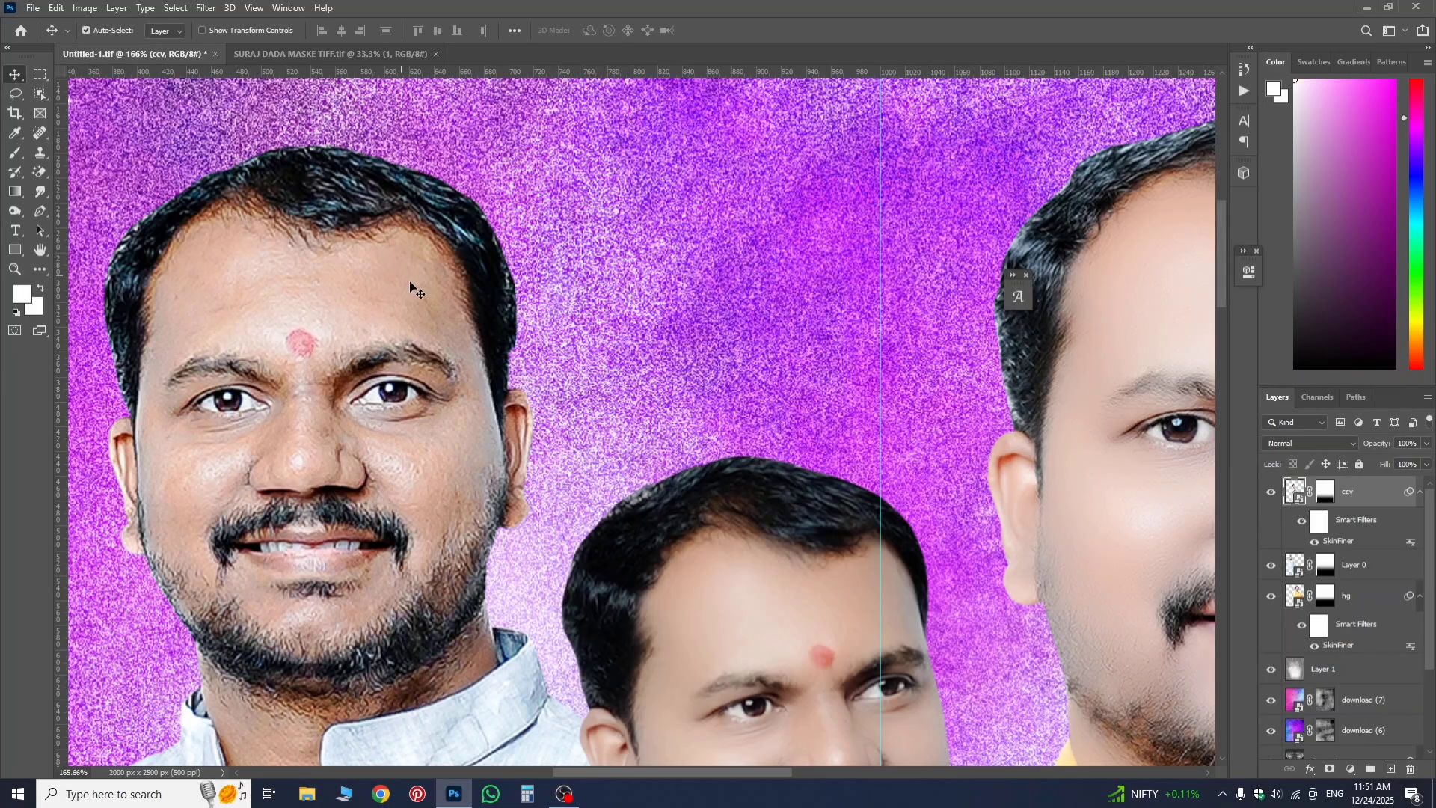
pyautogui.click(1340, 581)
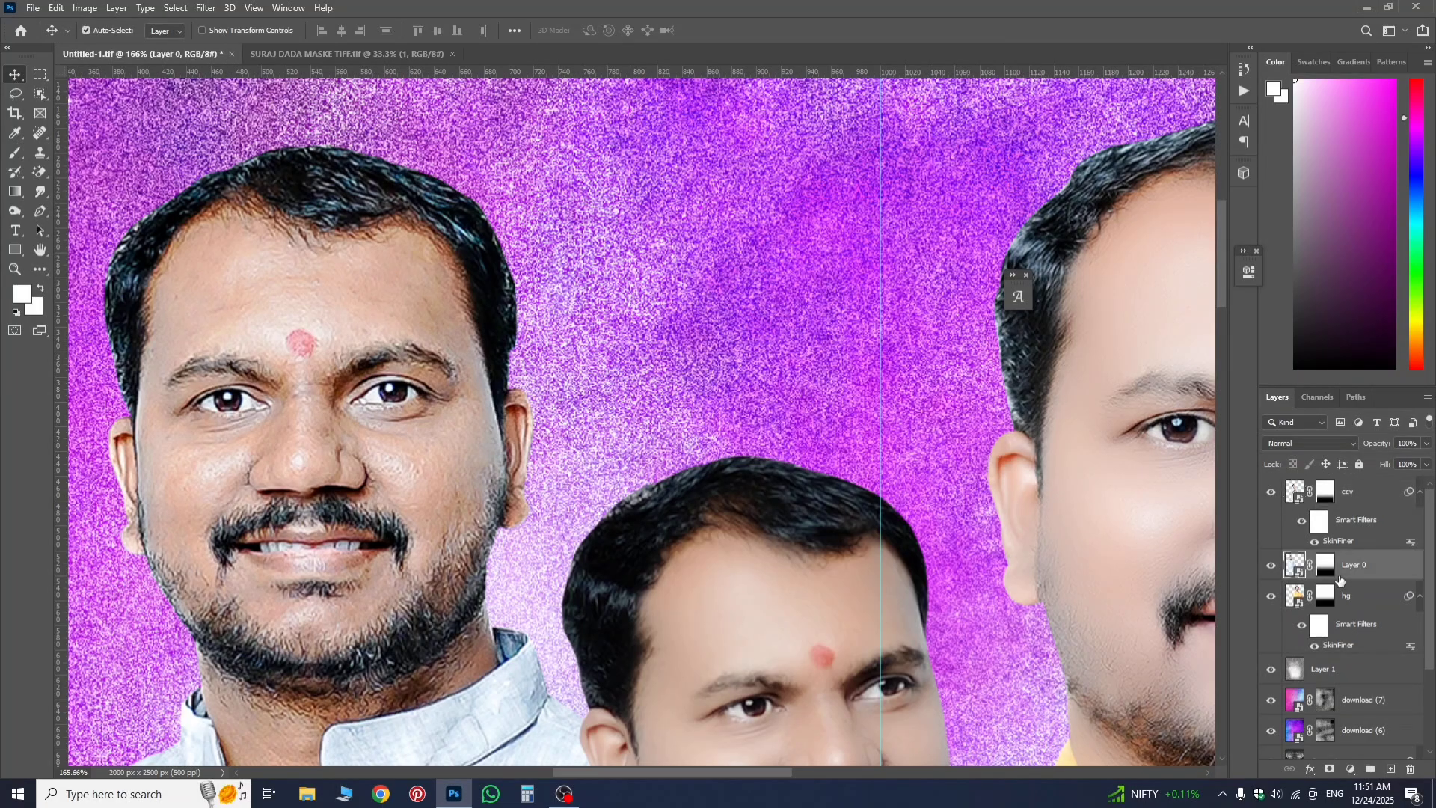
pyautogui.click(206, 8)
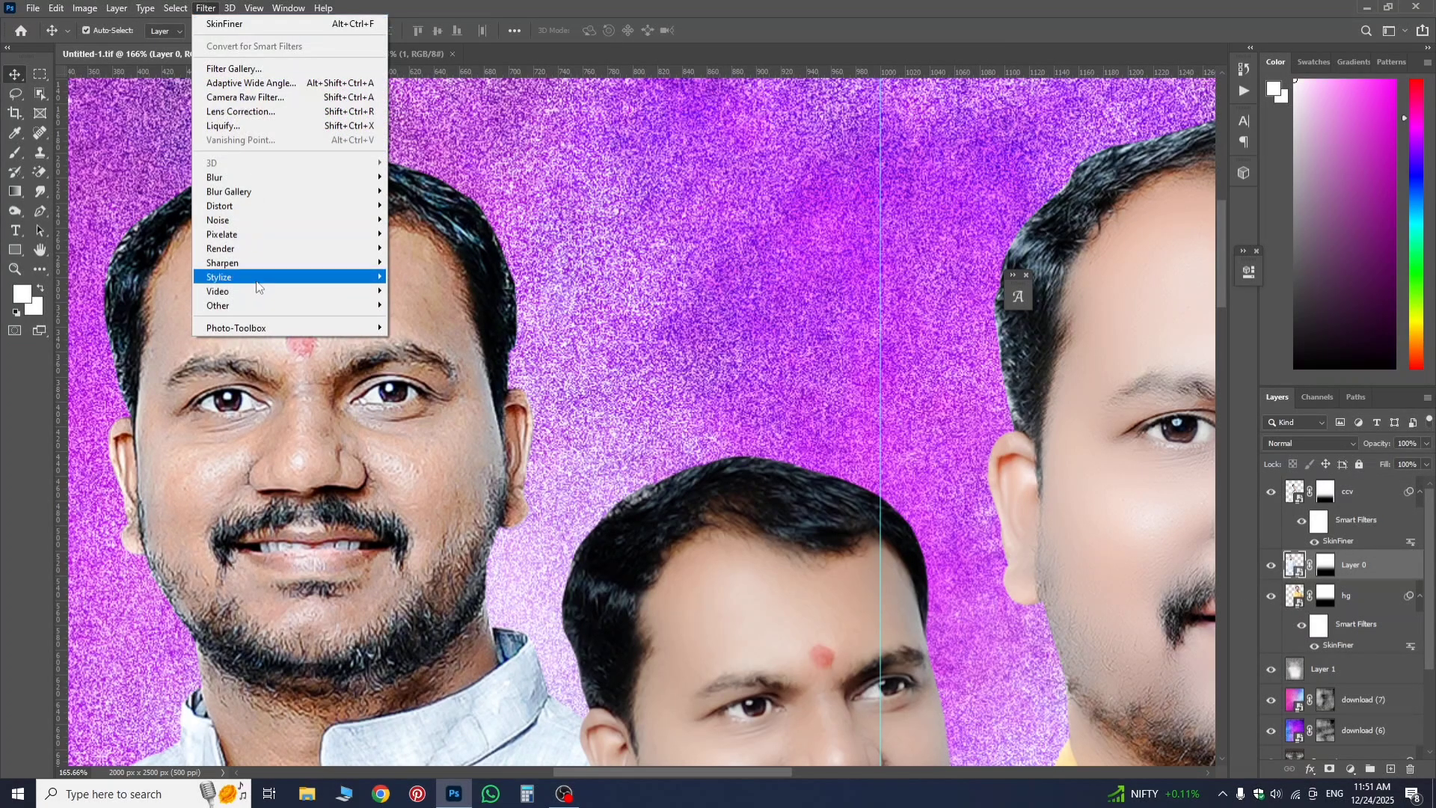
pyautogui.moveTo(254, 329)
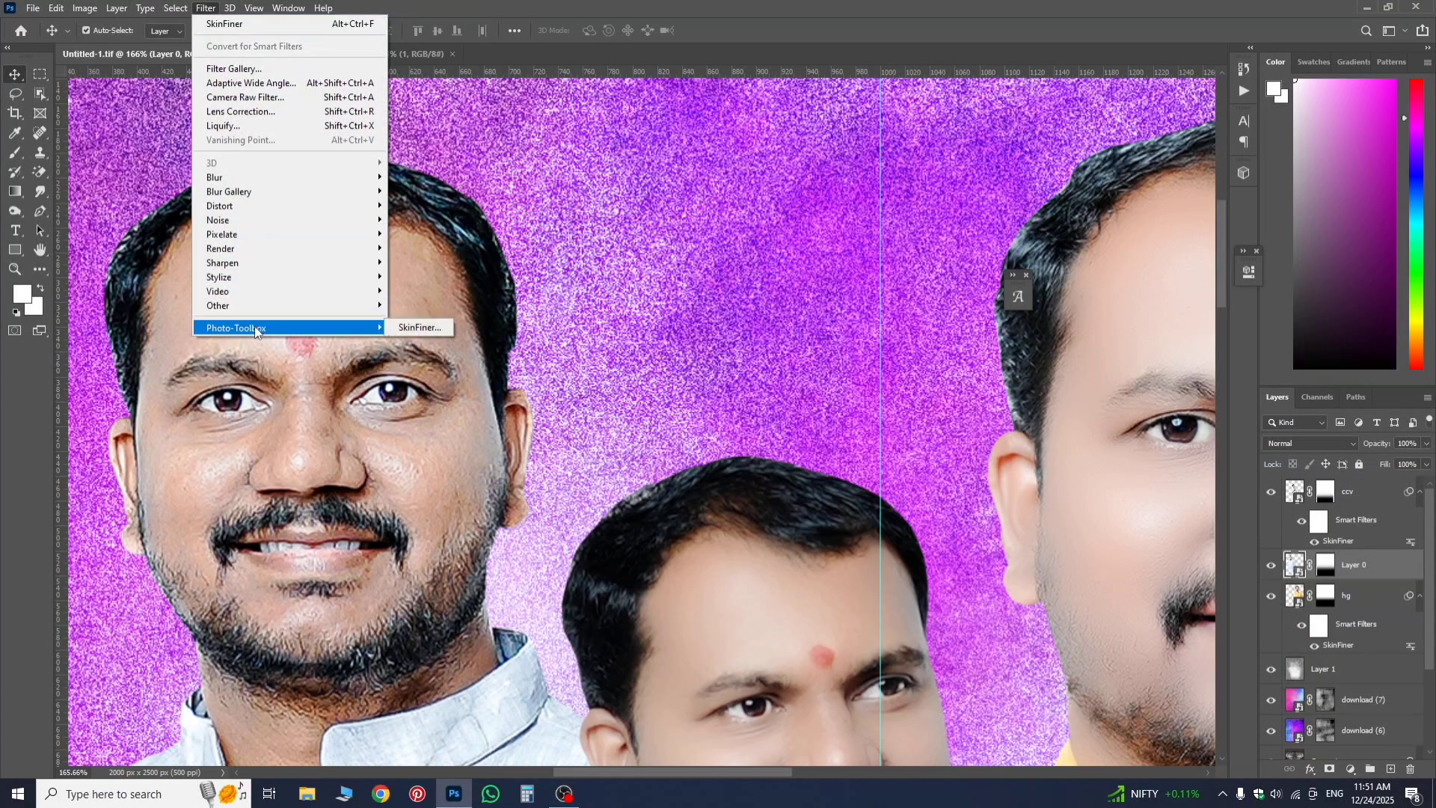
pyautogui.click(417, 329)
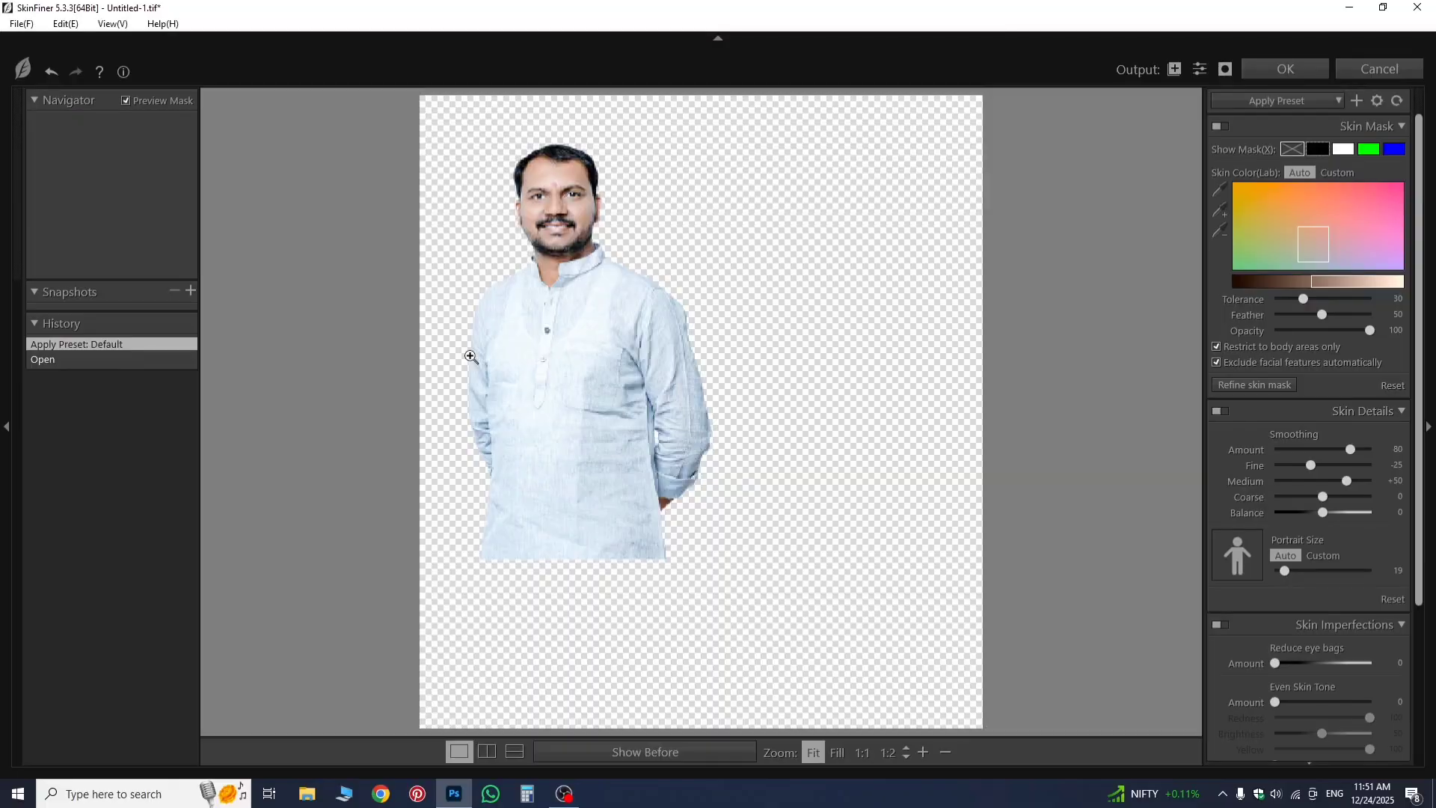
pyautogui.click(600, 293)
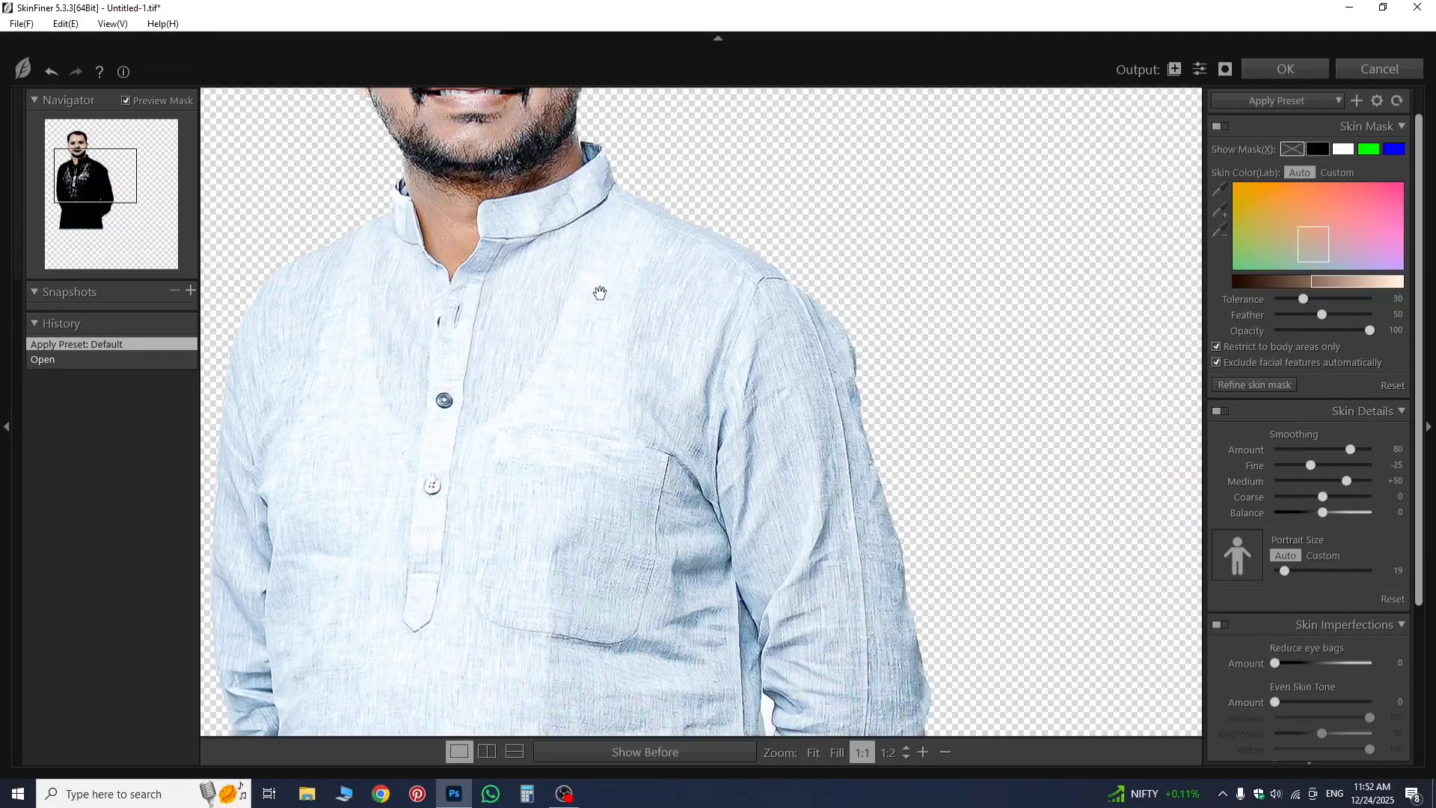
pyautogui.scroll(1, 590, 279)
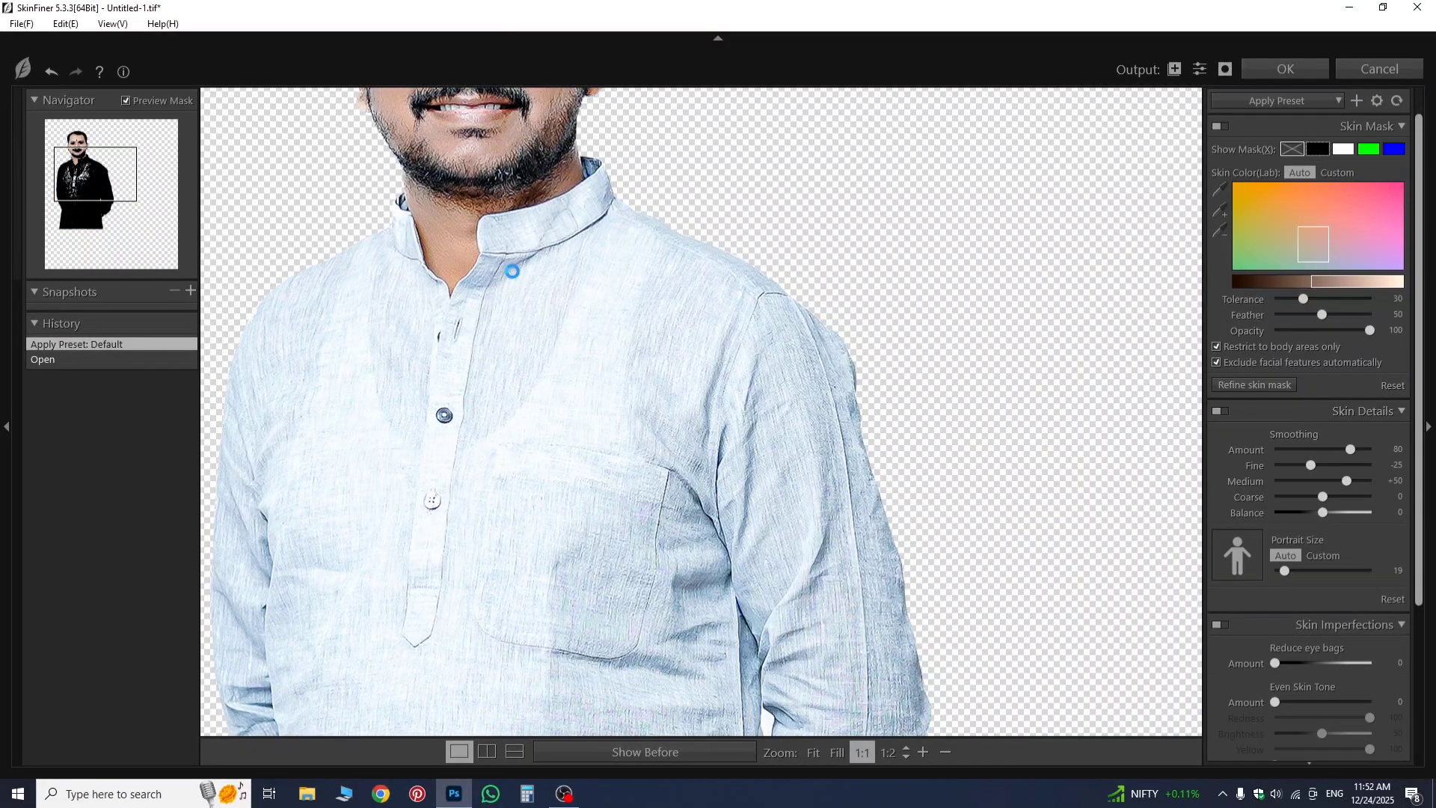
pyautogui.scroll(5, 513, 270)
pyautogui.scroll(1, 515, 267)
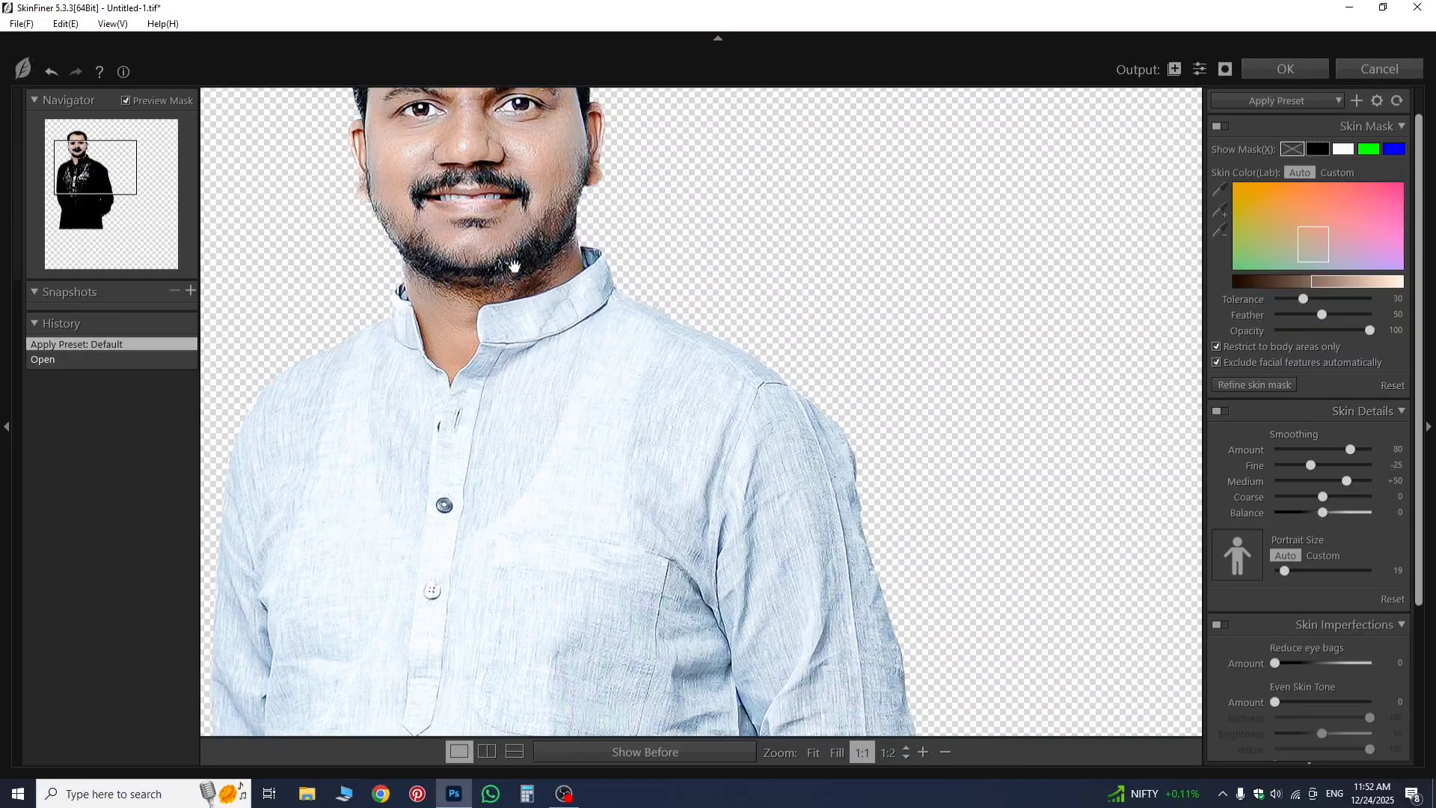
pyautogui.scroll(1, 514, 267)
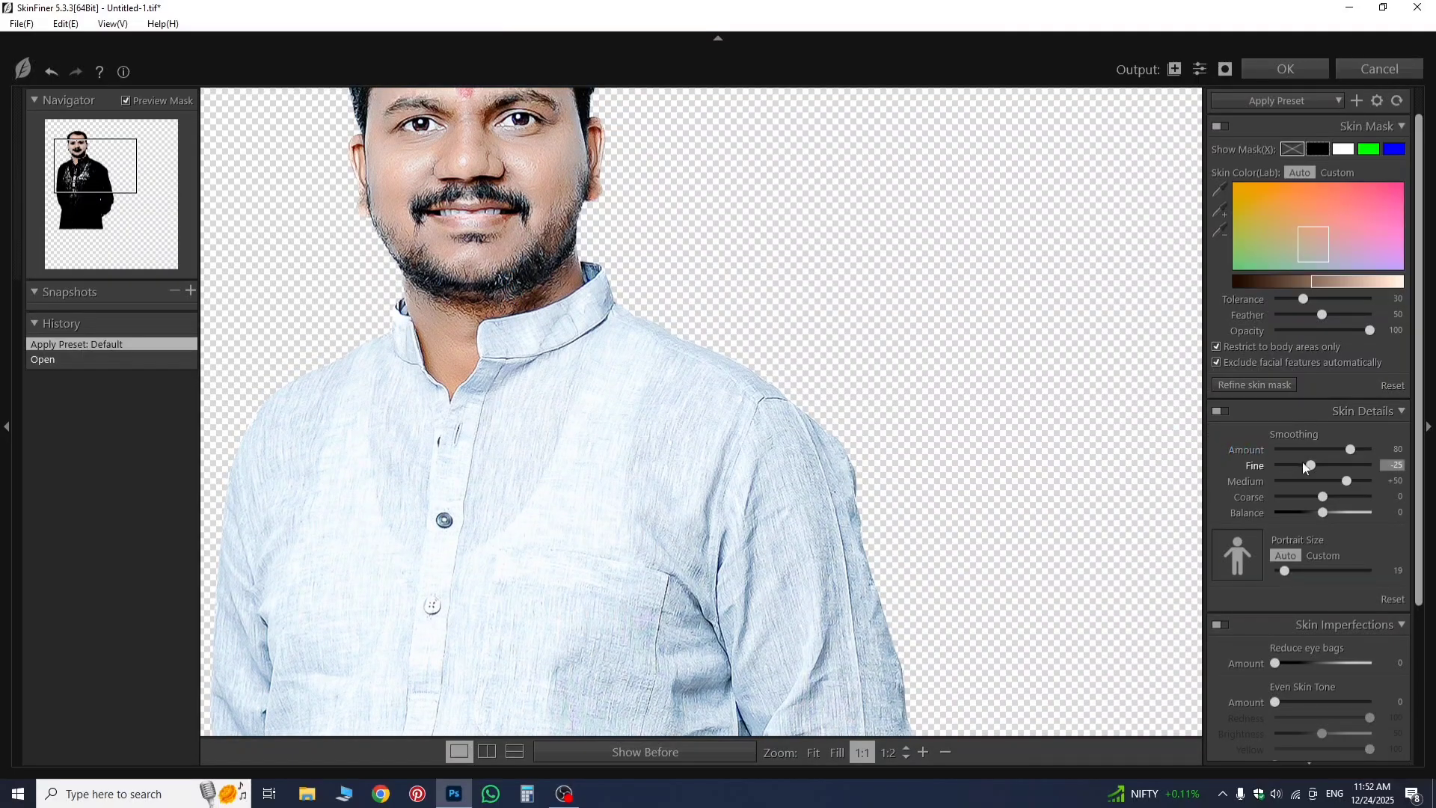
# - Set the Layer 0 portrait's skin smoothing to Amount 100, Fine +100, Medium +100 and Coarse +95, check the face, and apply the filter
pyautogui.moveTo(697, 267); pyautogui.dragTo(695, 351)
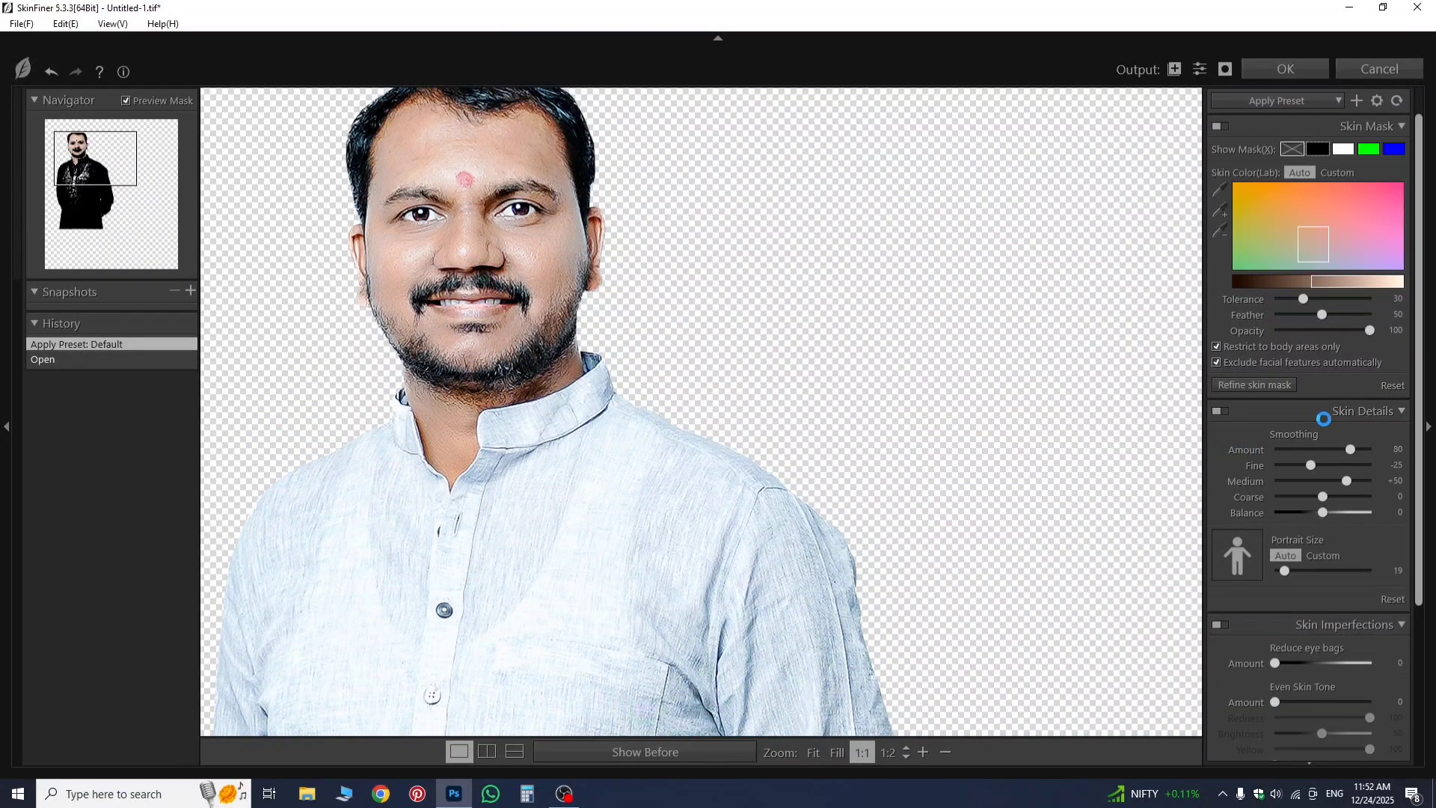
pyautogui.moveTo(1355, 454); pyautogui.dragTo(1359, 451)
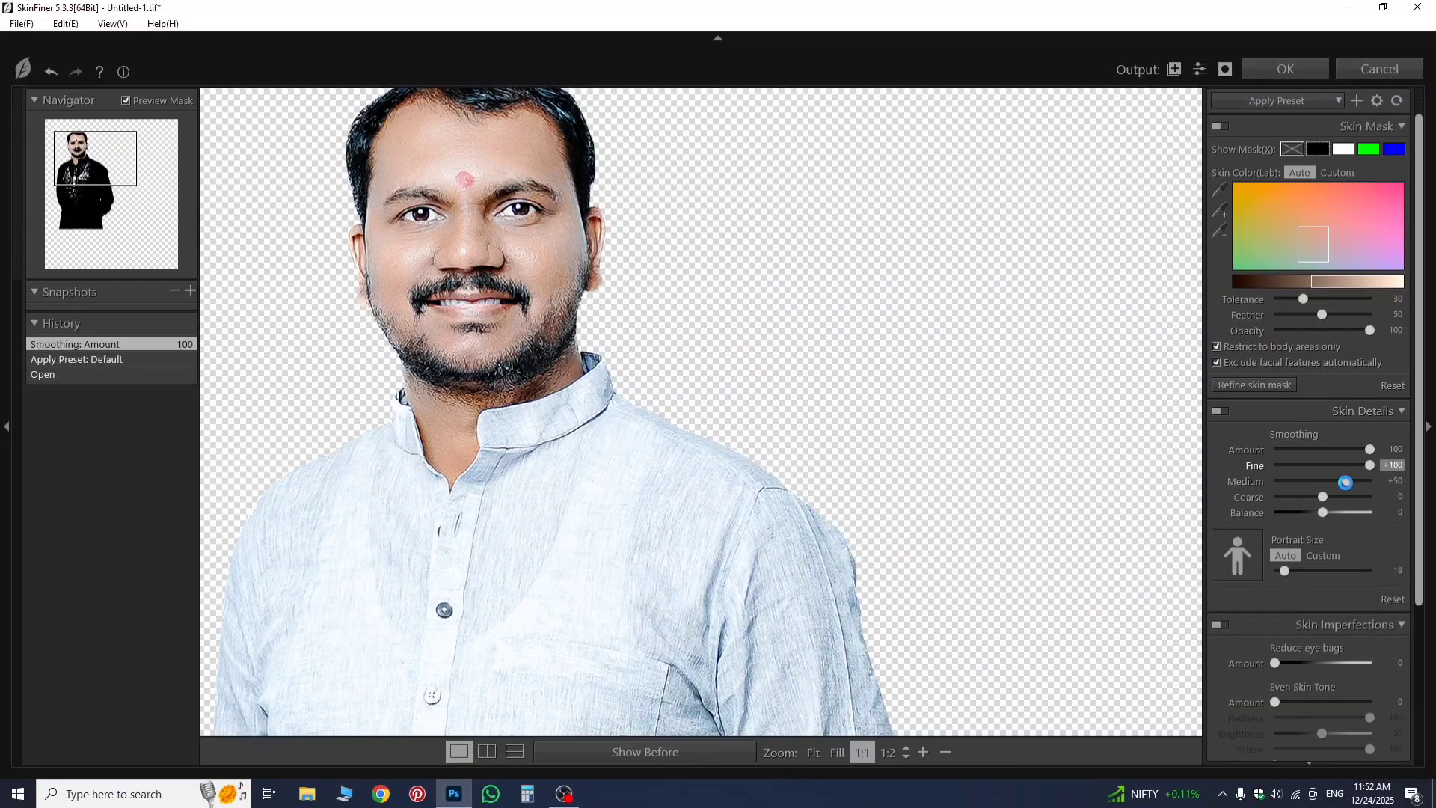
pyautogui.moveTo(1346, 481)
pyautogui.mouseDown()
pyautogui.moveTo(1389, 486)
pyautogui.moveTo(1349, 497)
pyautogui.mouseUp()
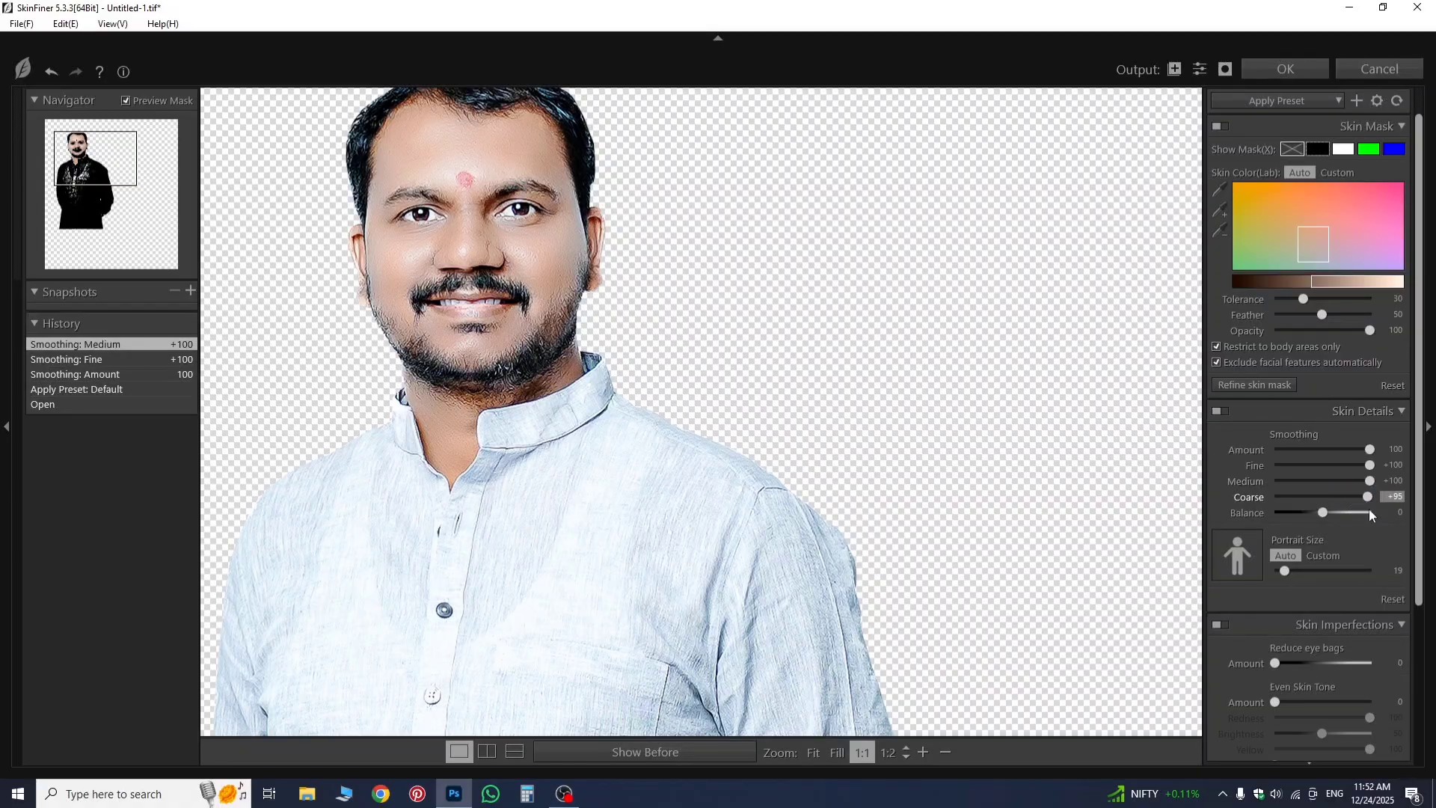
pyautogui.scroll(2, 488, 209)
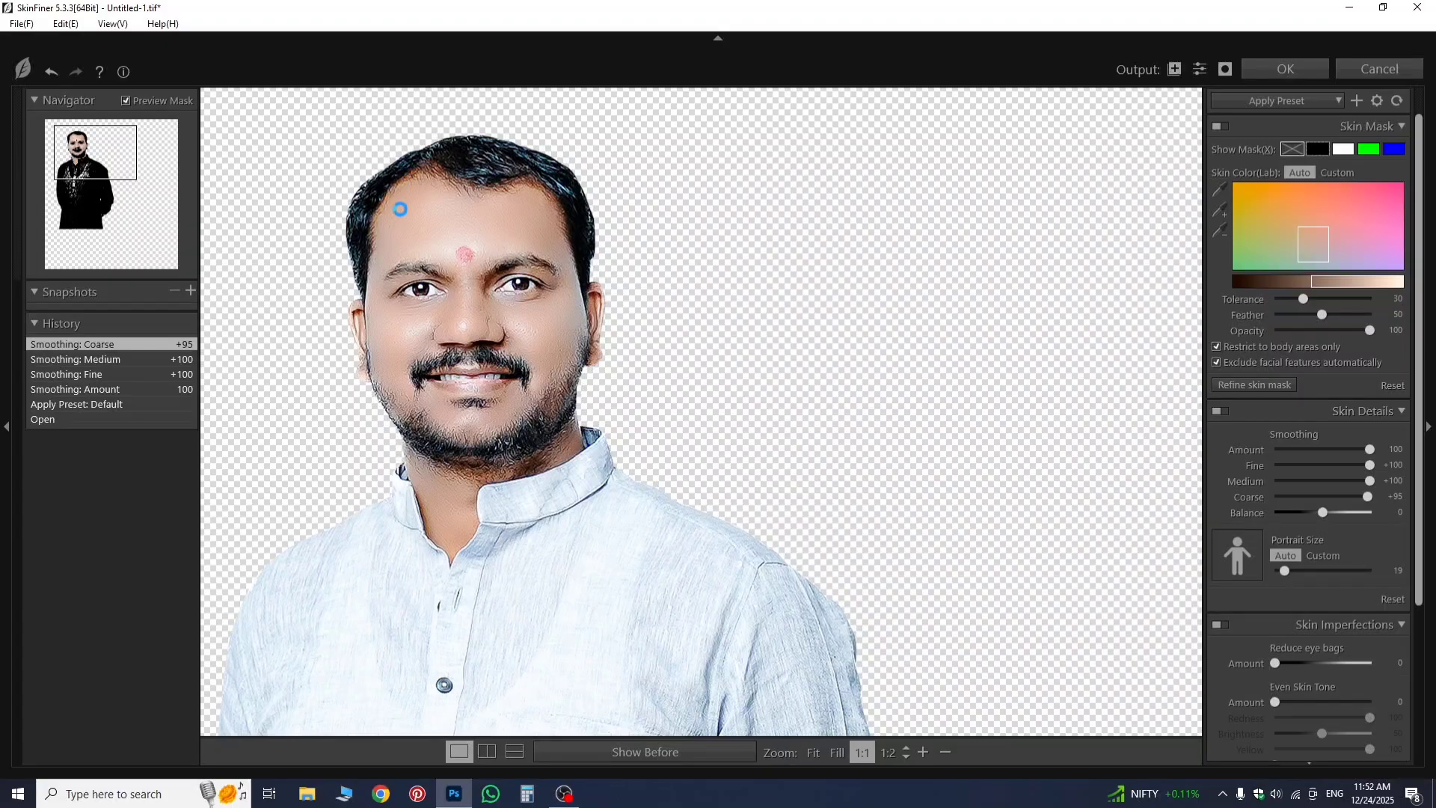
pyautogui.scroll(1, 396, 255)
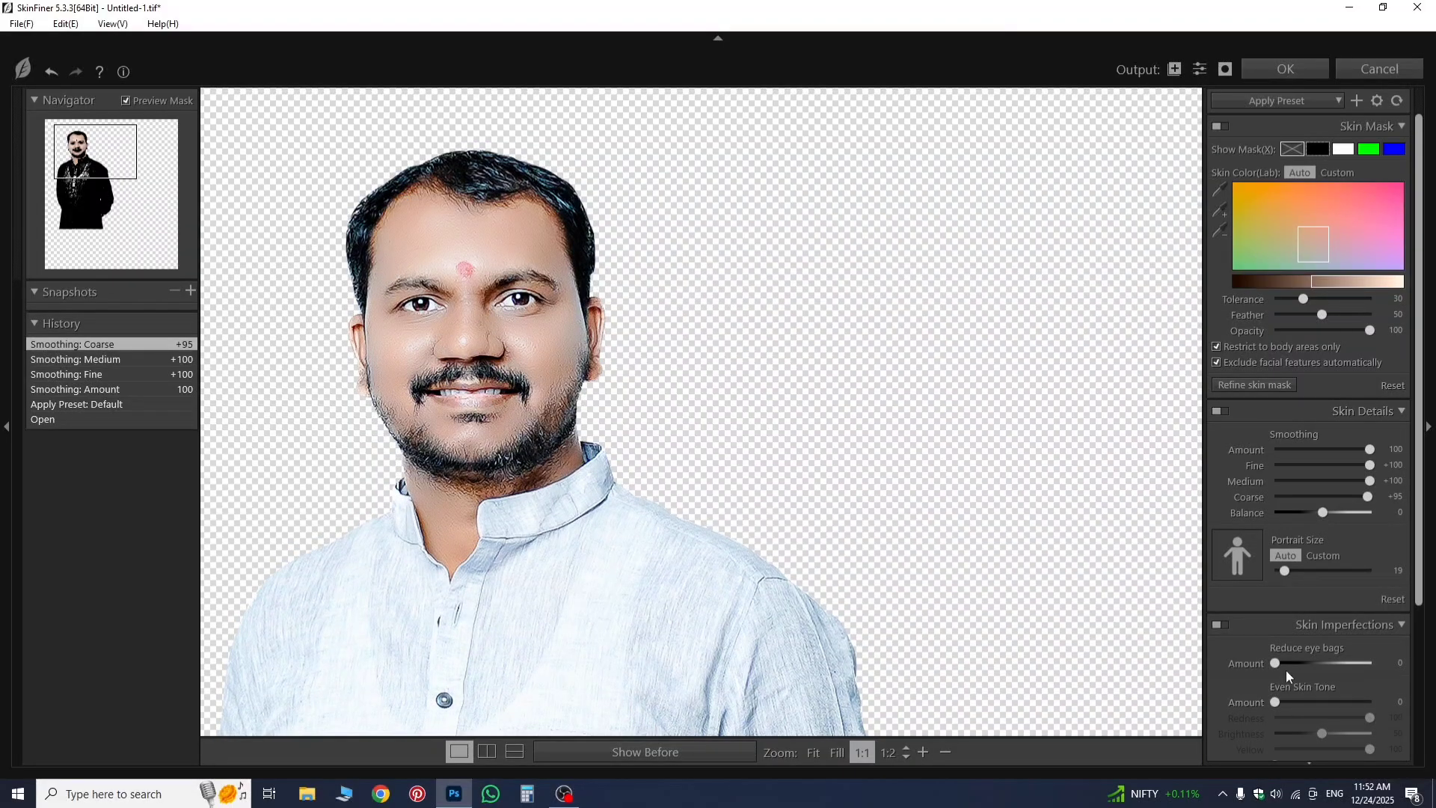
pyautogui.click(1285, 68)
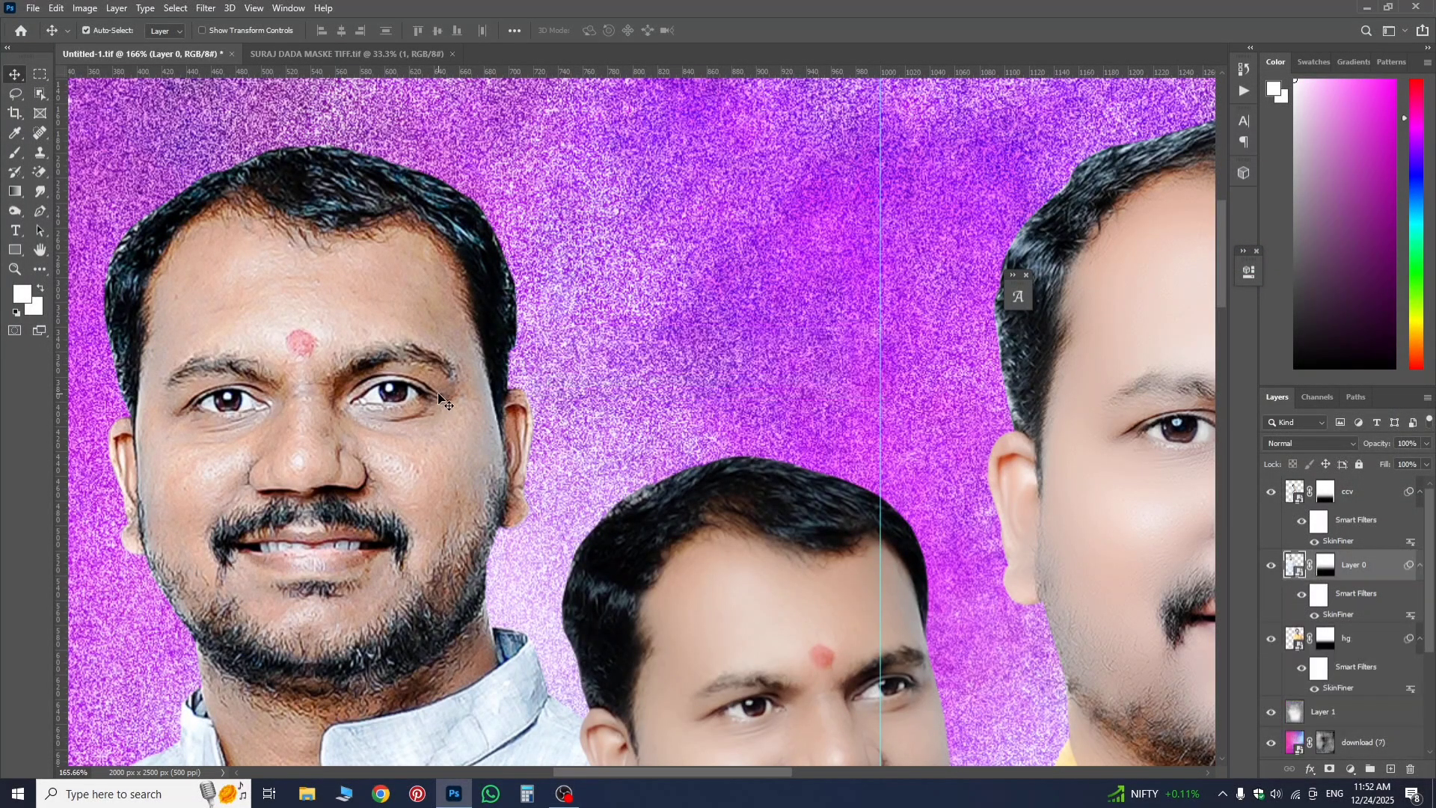
# - Open the Camera Raw Filter for the hg portrait in the yellow shirt and convert it to black and white
pyautogui.scroll(-8, 442, 400)
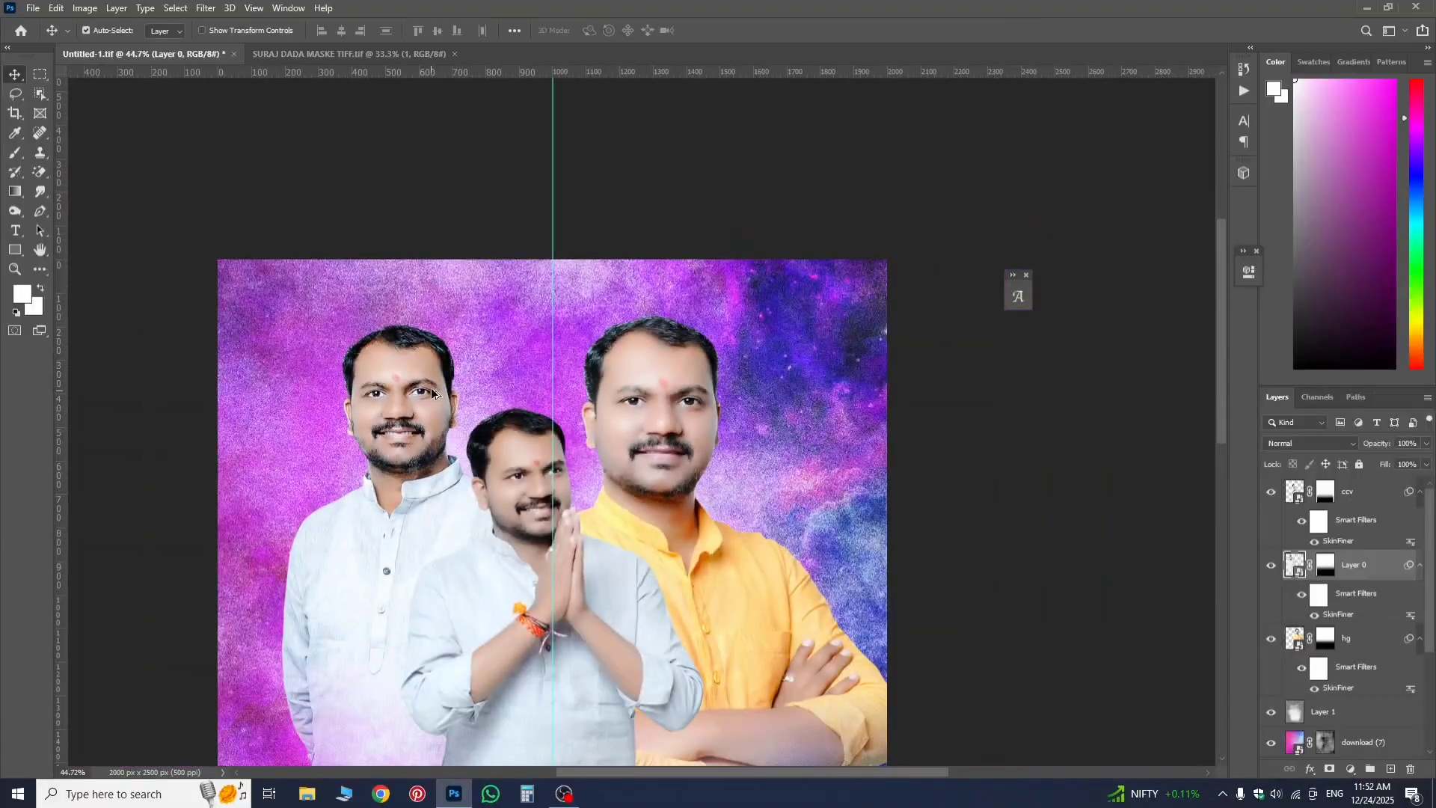
pyautogui.scroll(-2, 432, 390)
pyautogui.scroll(4, 576, 292)
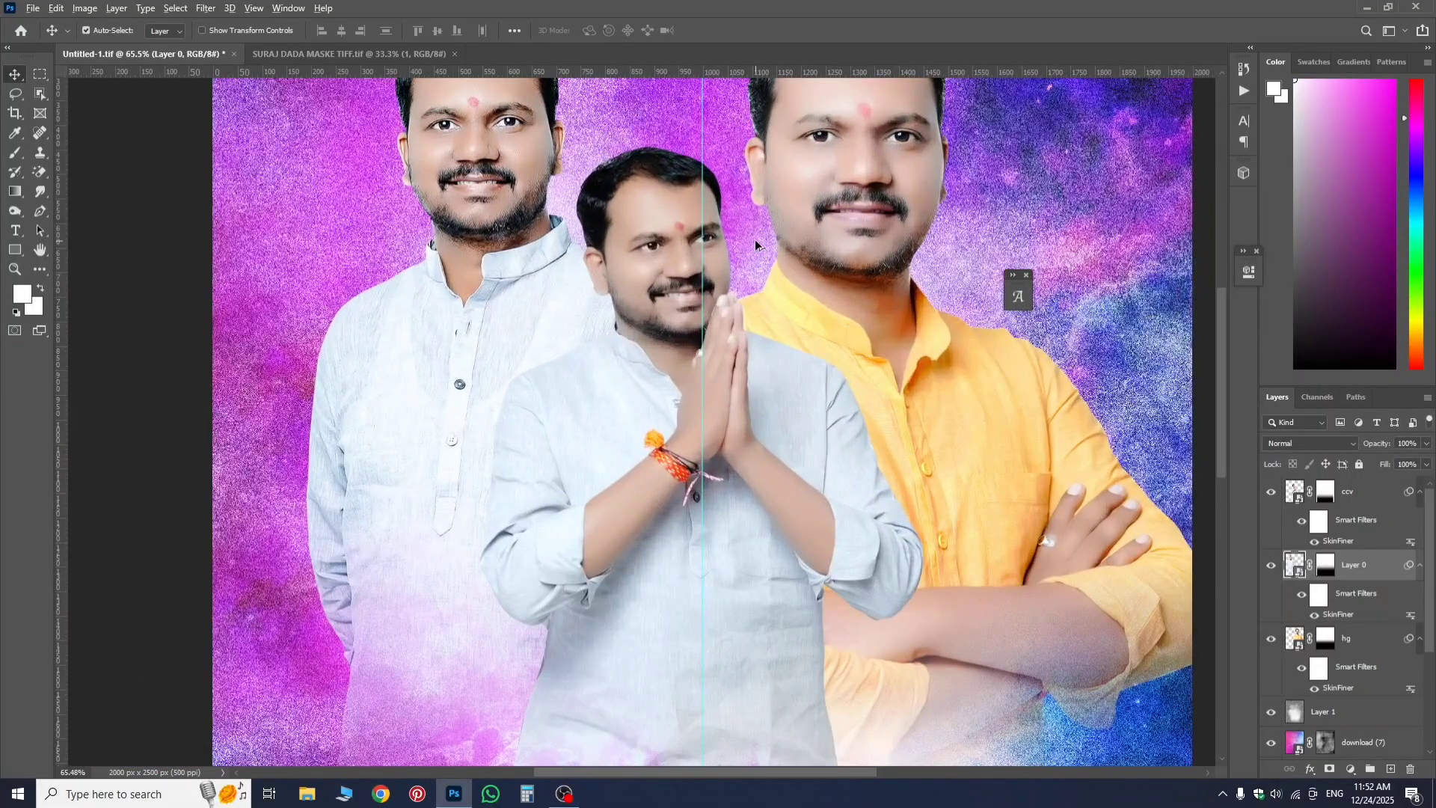
pyautogui.scroll(3, 755, 241)
pyautogui.scroll(-5, 755, 240)
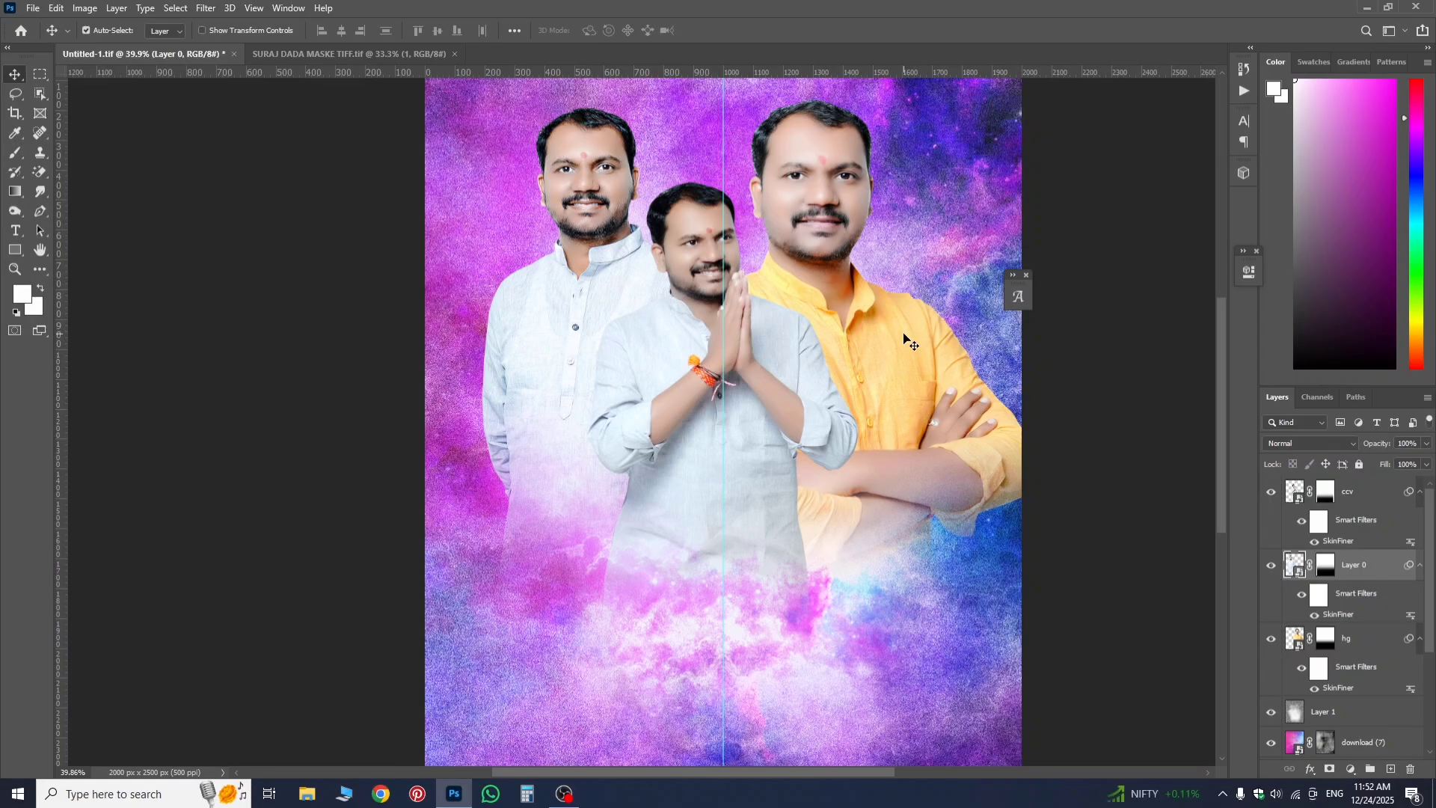
pyautogui.click(1326, 638)
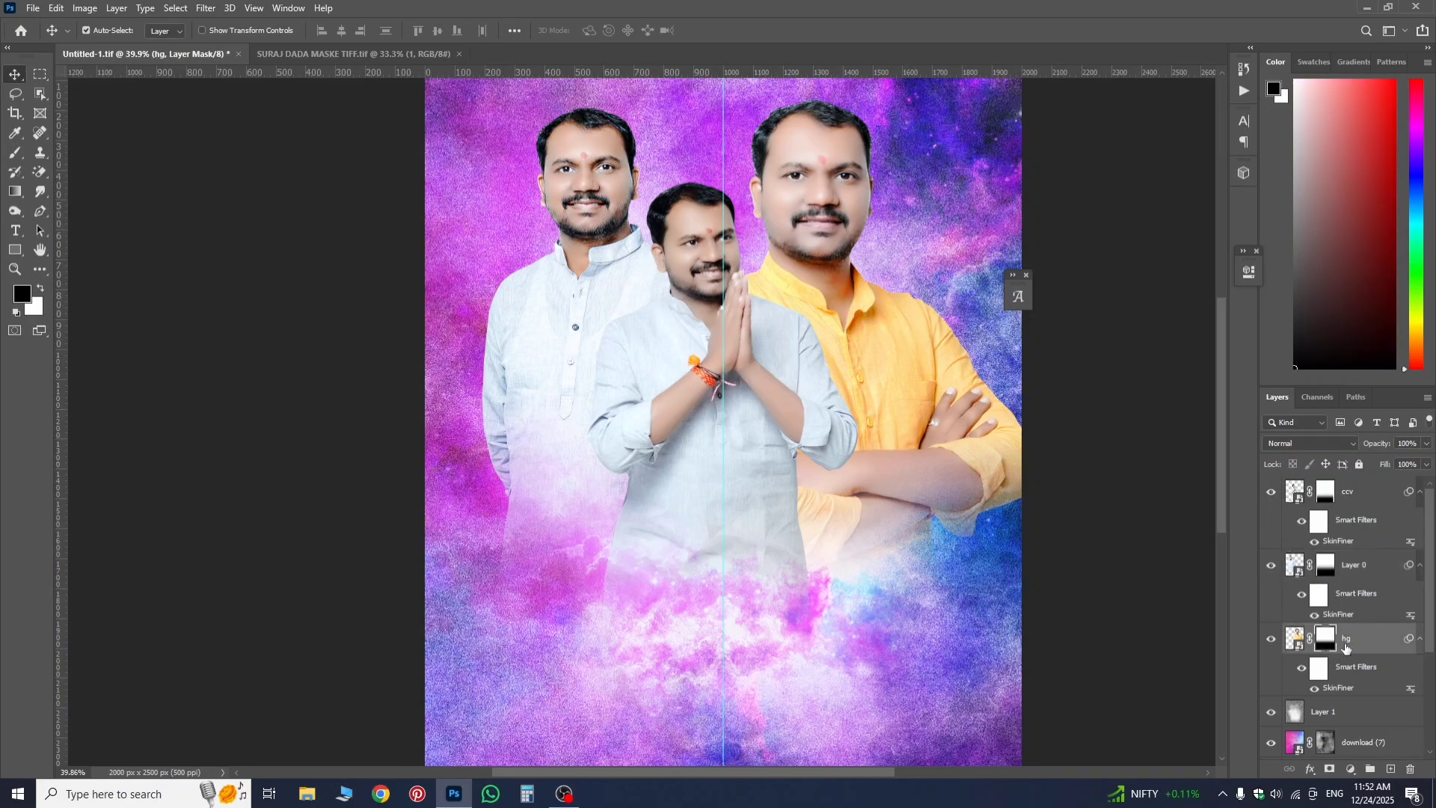
pyautogui.click(1295, 641)
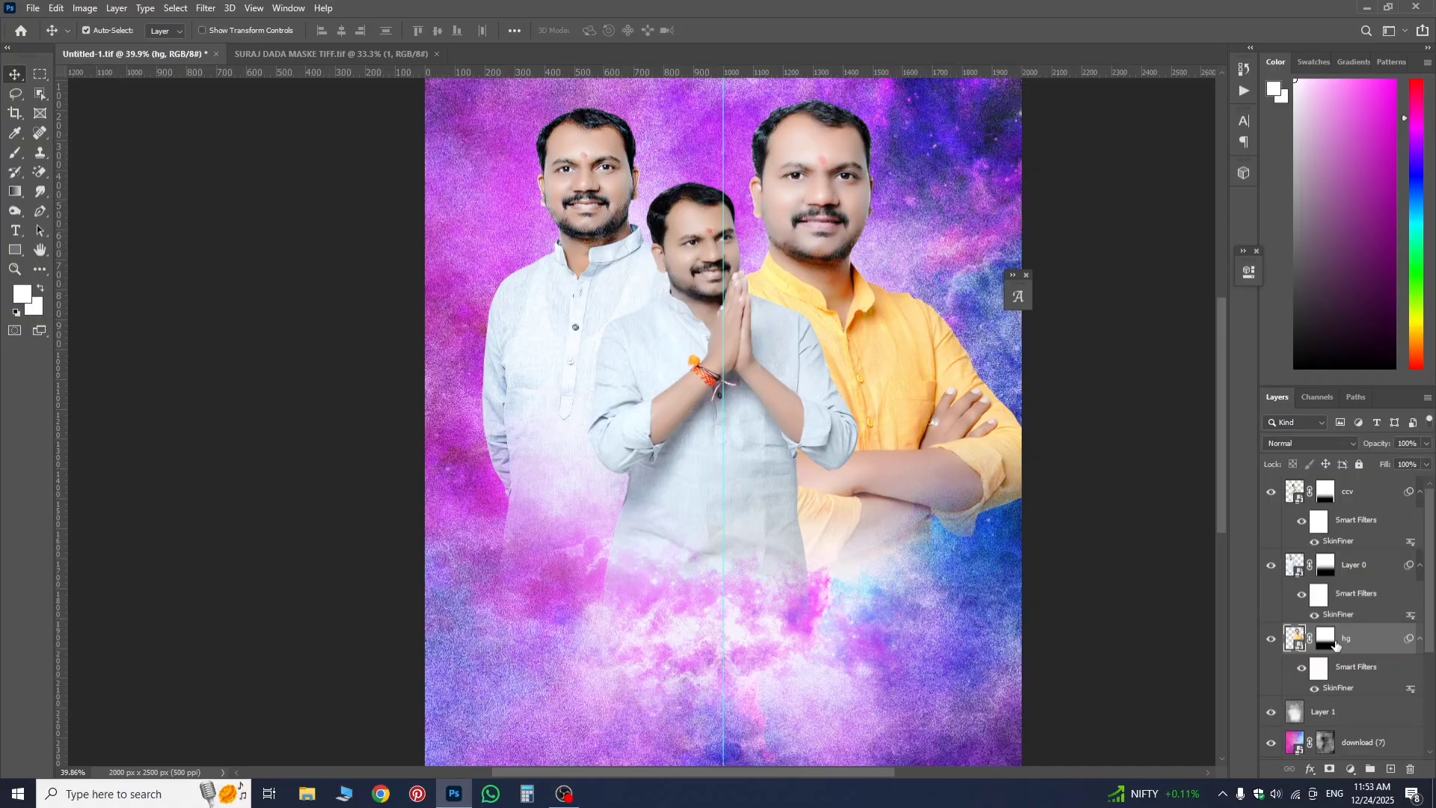
pyautogui.click(204, 9)
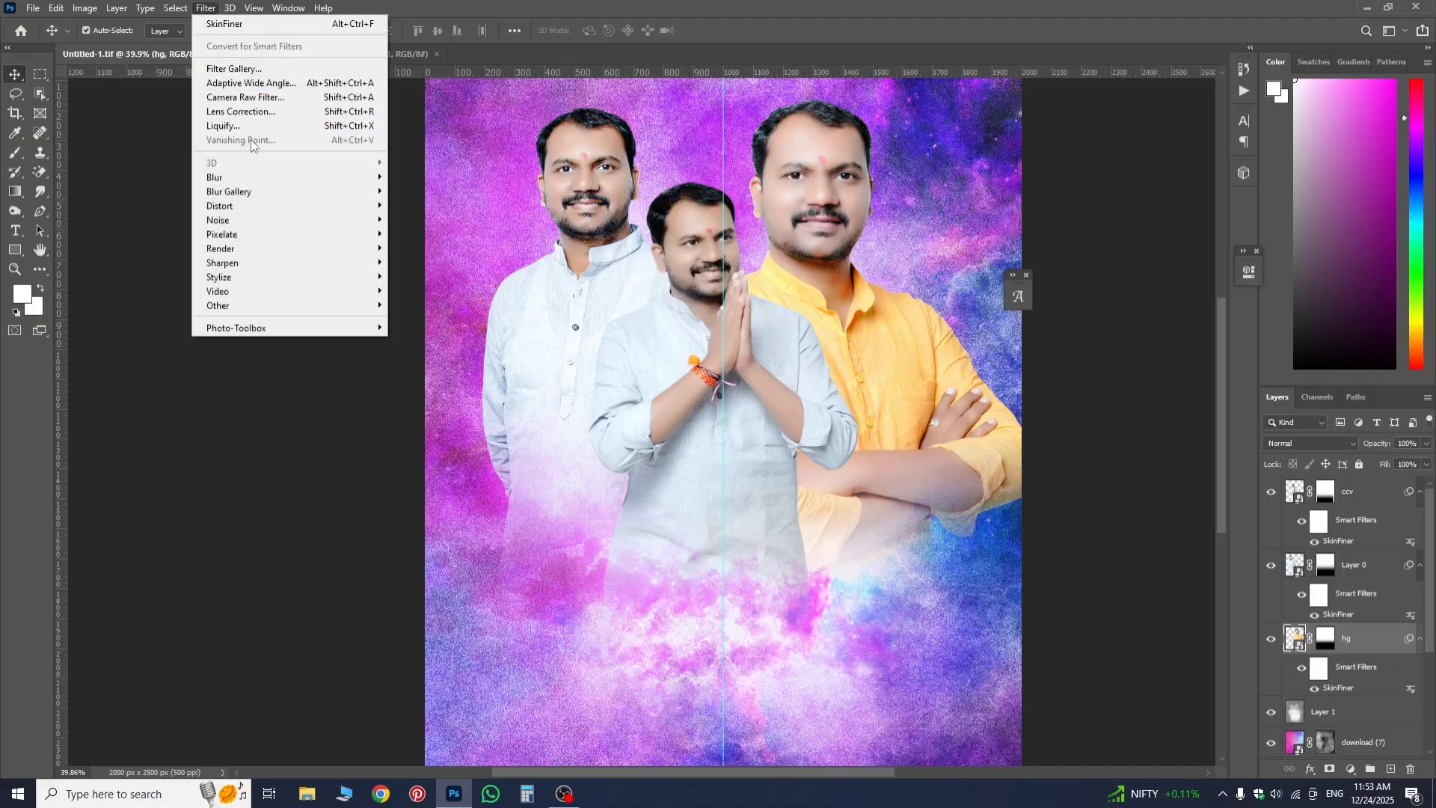
pyautogui.click(270, 97)
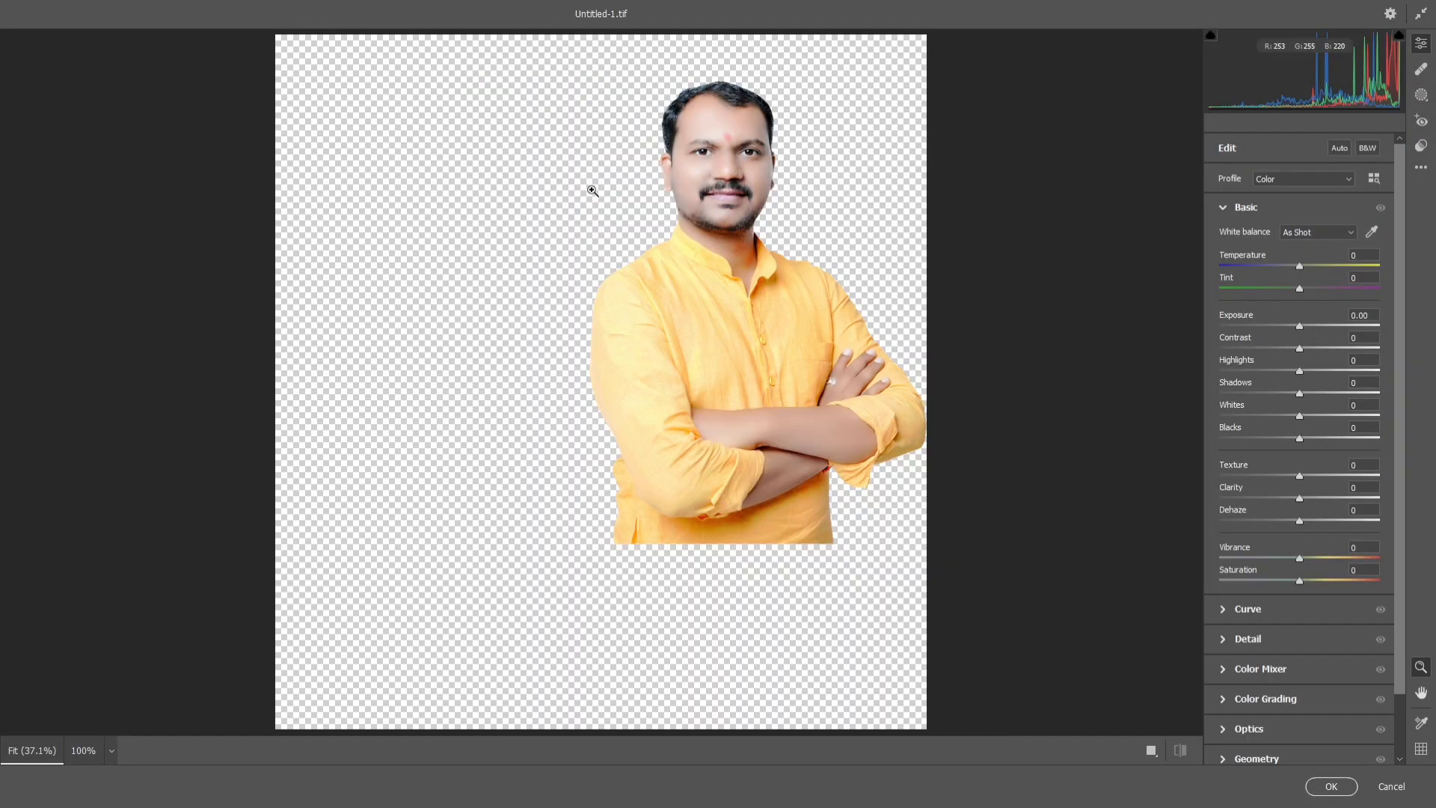
pyautogui.click(1365, 149)
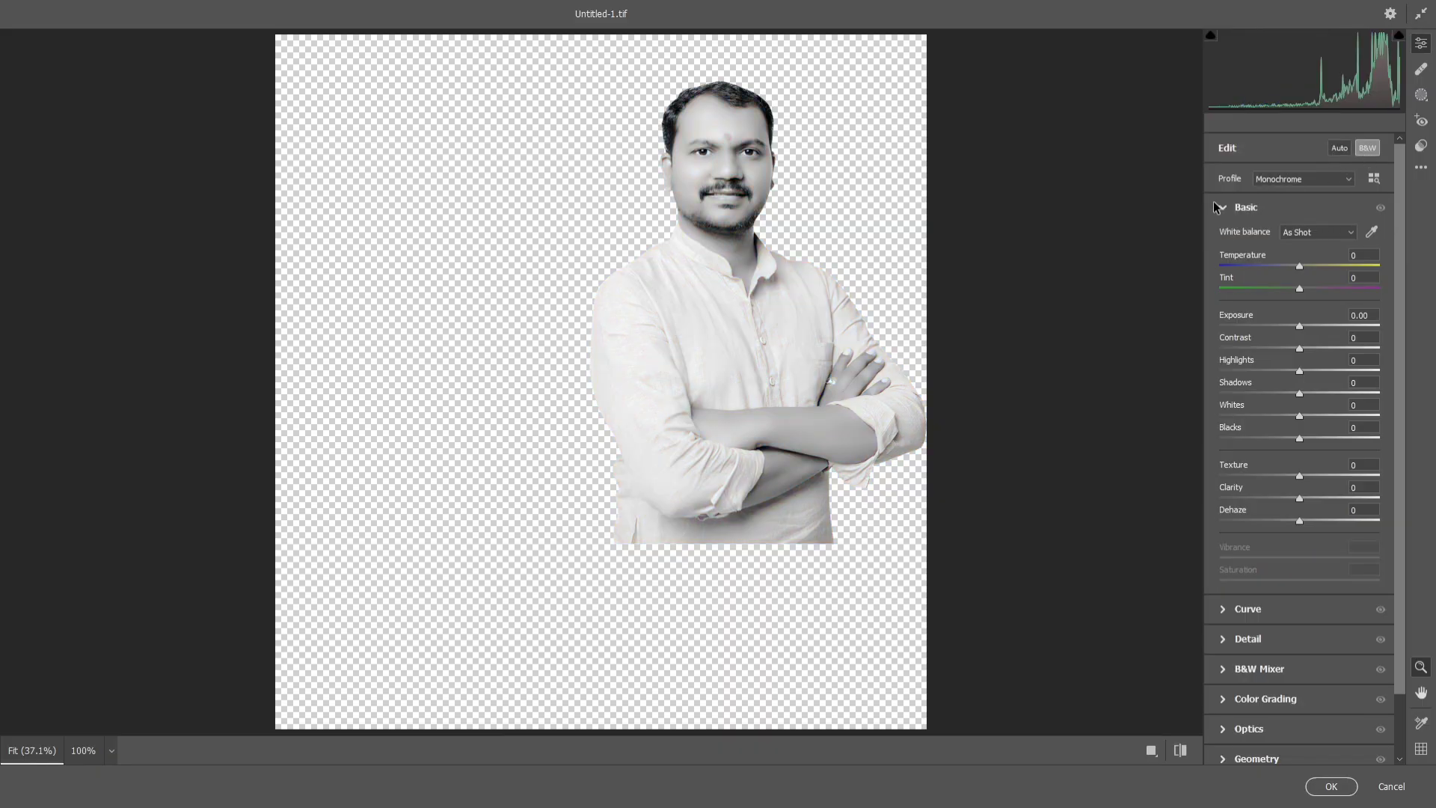
# - Apply Exposure +0.25, Contrast -14, Highlights +12, Shadows -10, Whites +20, Blacks -35, Texture +53, Clarity +22 and Dehaze -8 to the black-and-white portrait
pyautogui.scroll(1, 764, 181)
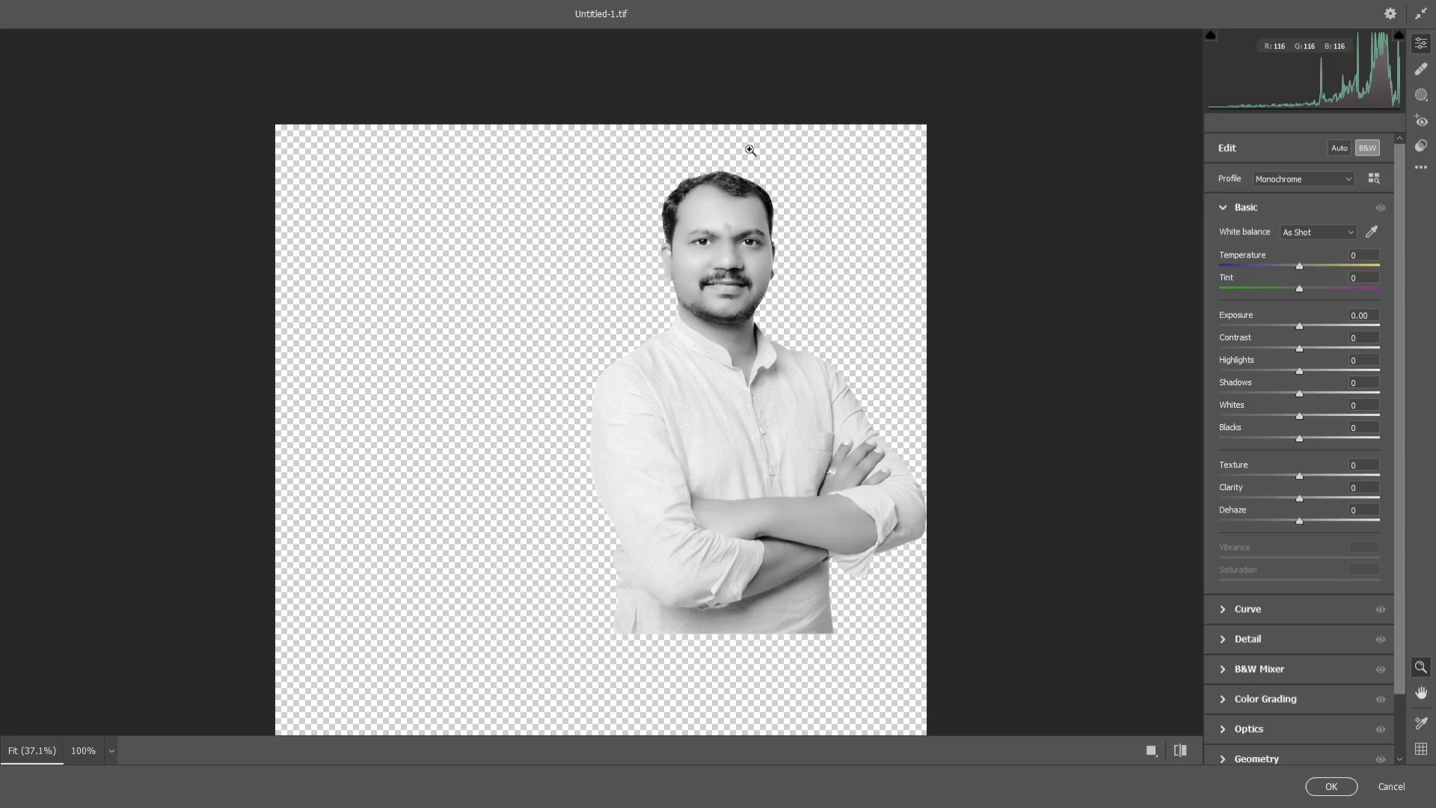
pyautogui.scroll(2, 750, 149)
pyautogui.scroll(-4, 750, 148)
pyautogui.scroll(3, 758, 245)
pyautogui.scroll(-1, 760, 274)
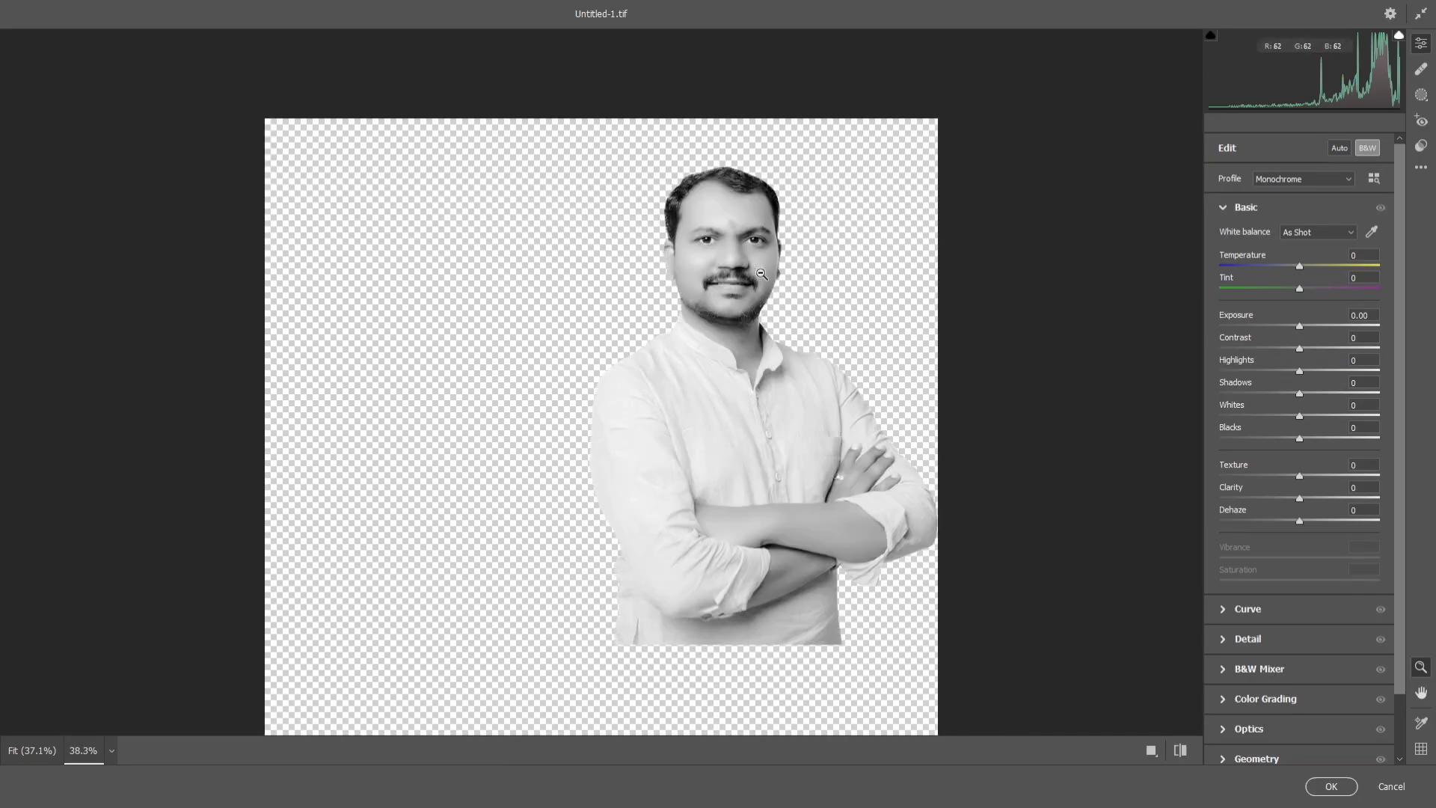
pyautogui.moveTo(1302, 327); pyautogui.dragTo(1288, 543)
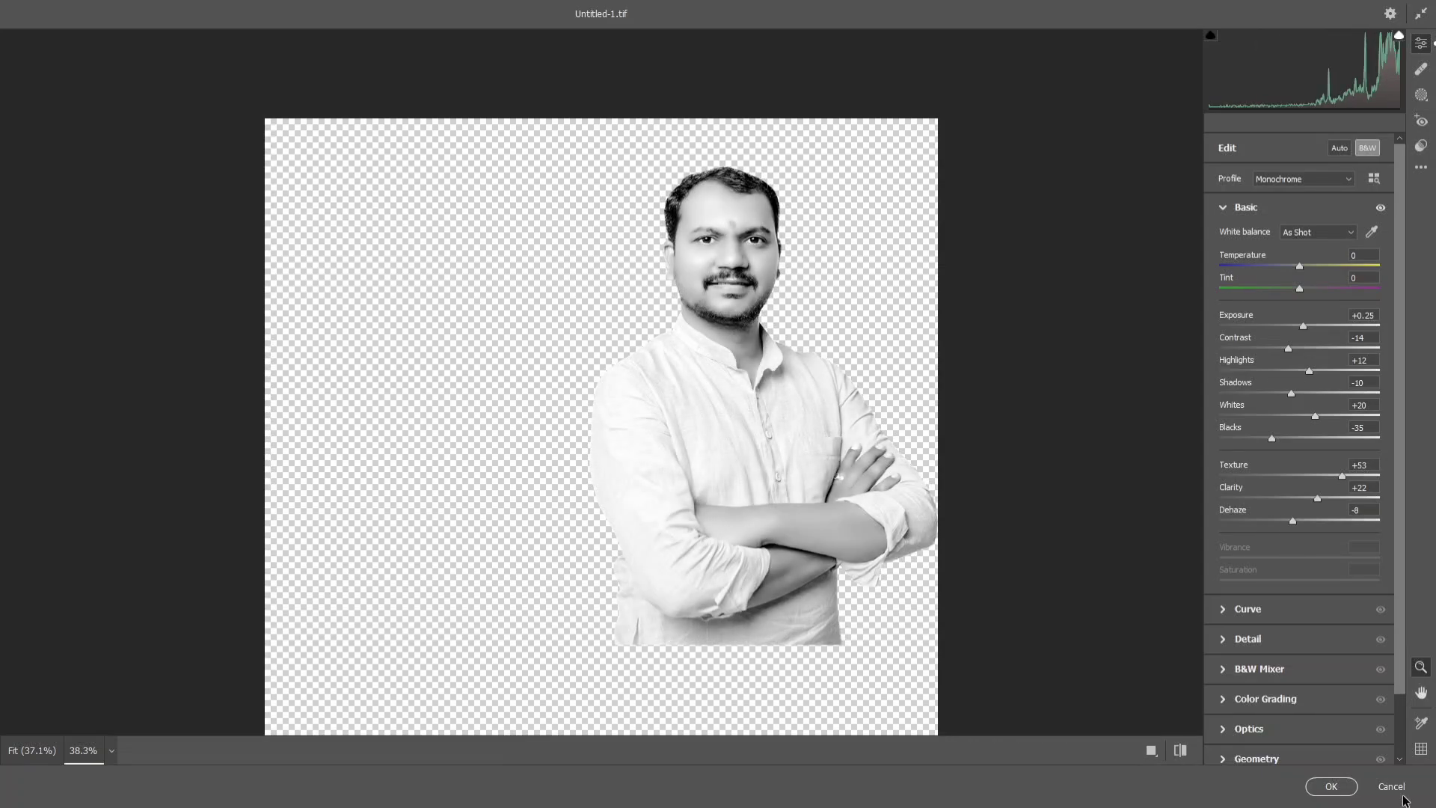
pyautogui.click(1326, 790)
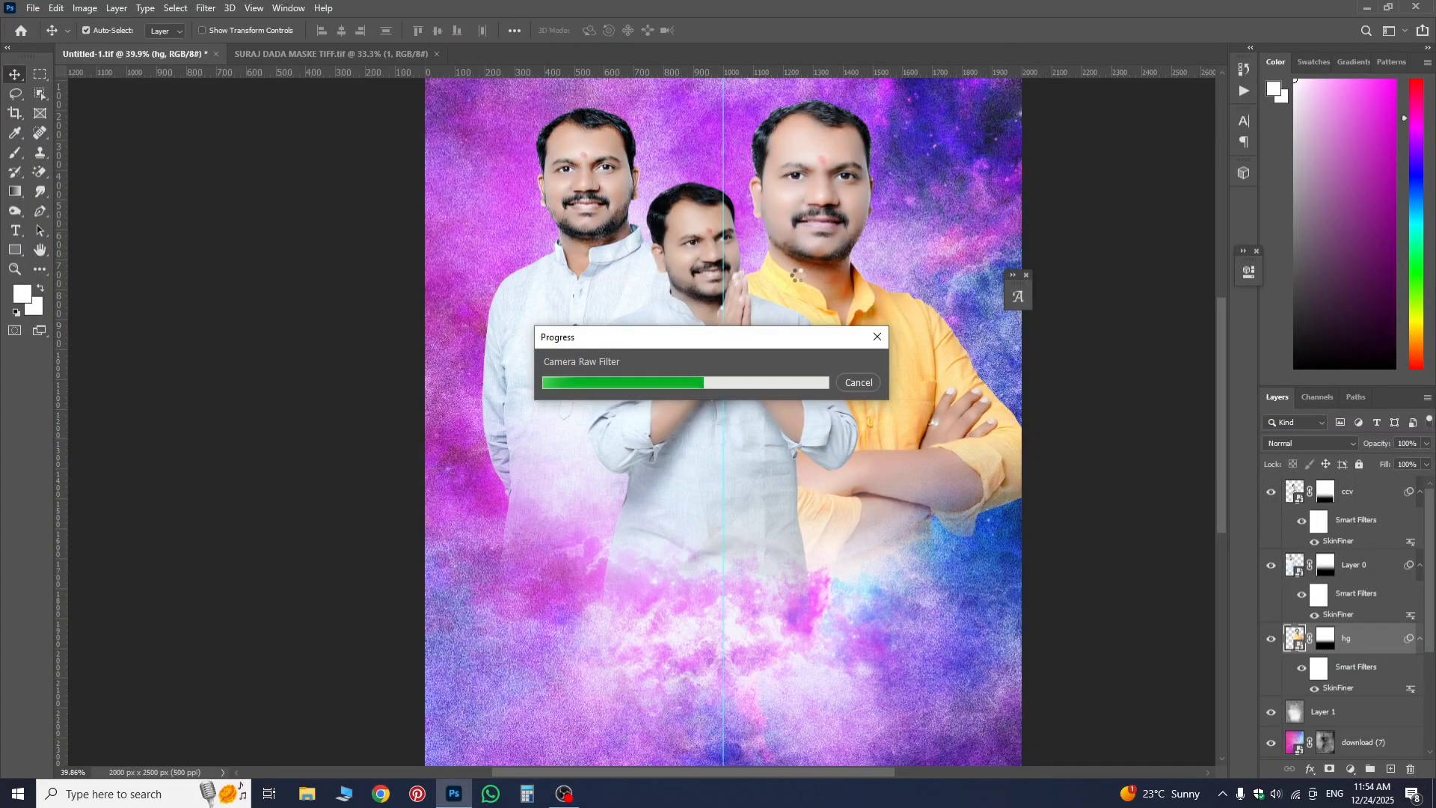
# - Check the finished reference poster and set the Layer 0 portrait's blending mode to Luminosity to match it
pyautogui.scroll(2, 825, 279)
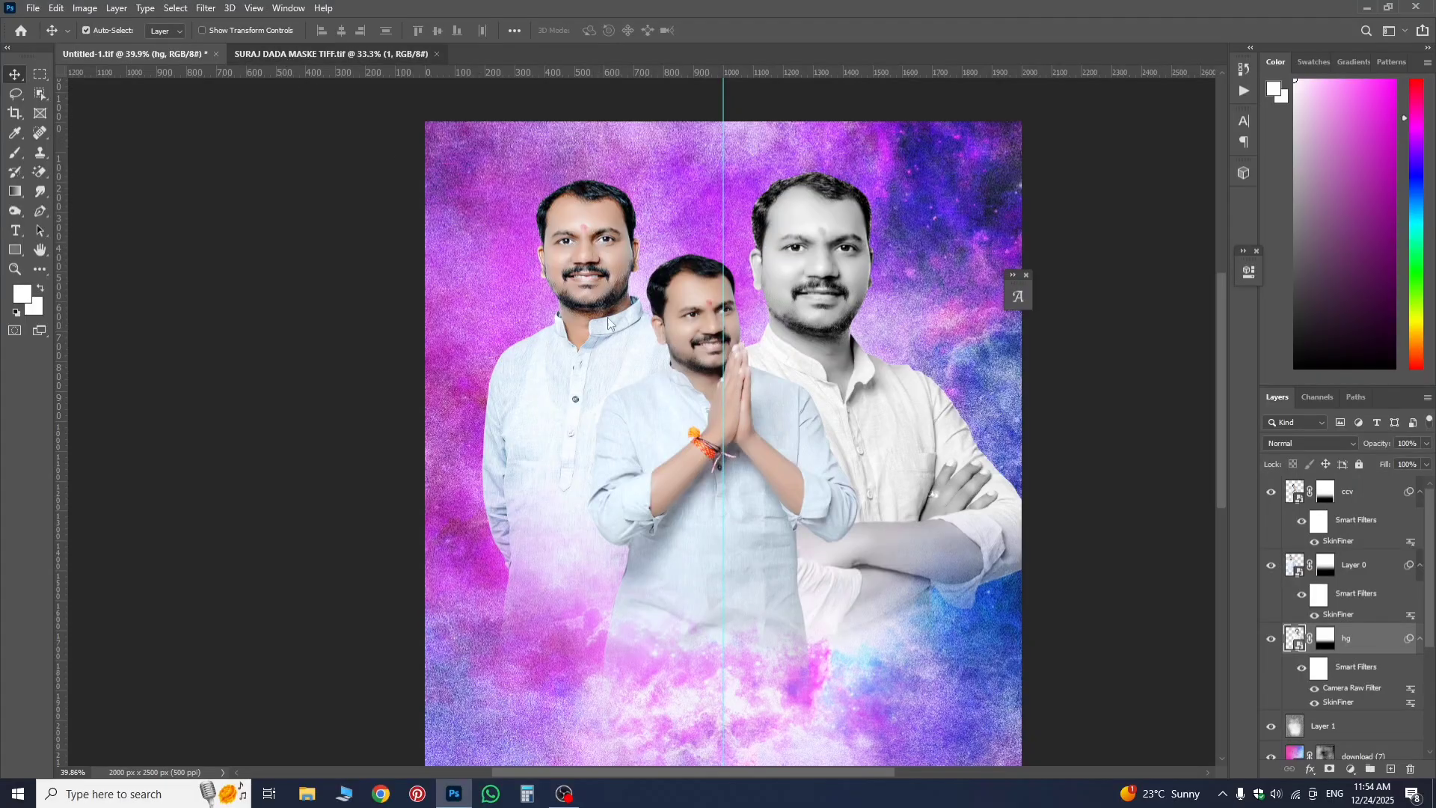
pyautogui.hotkey('ctrl', 'Tab')
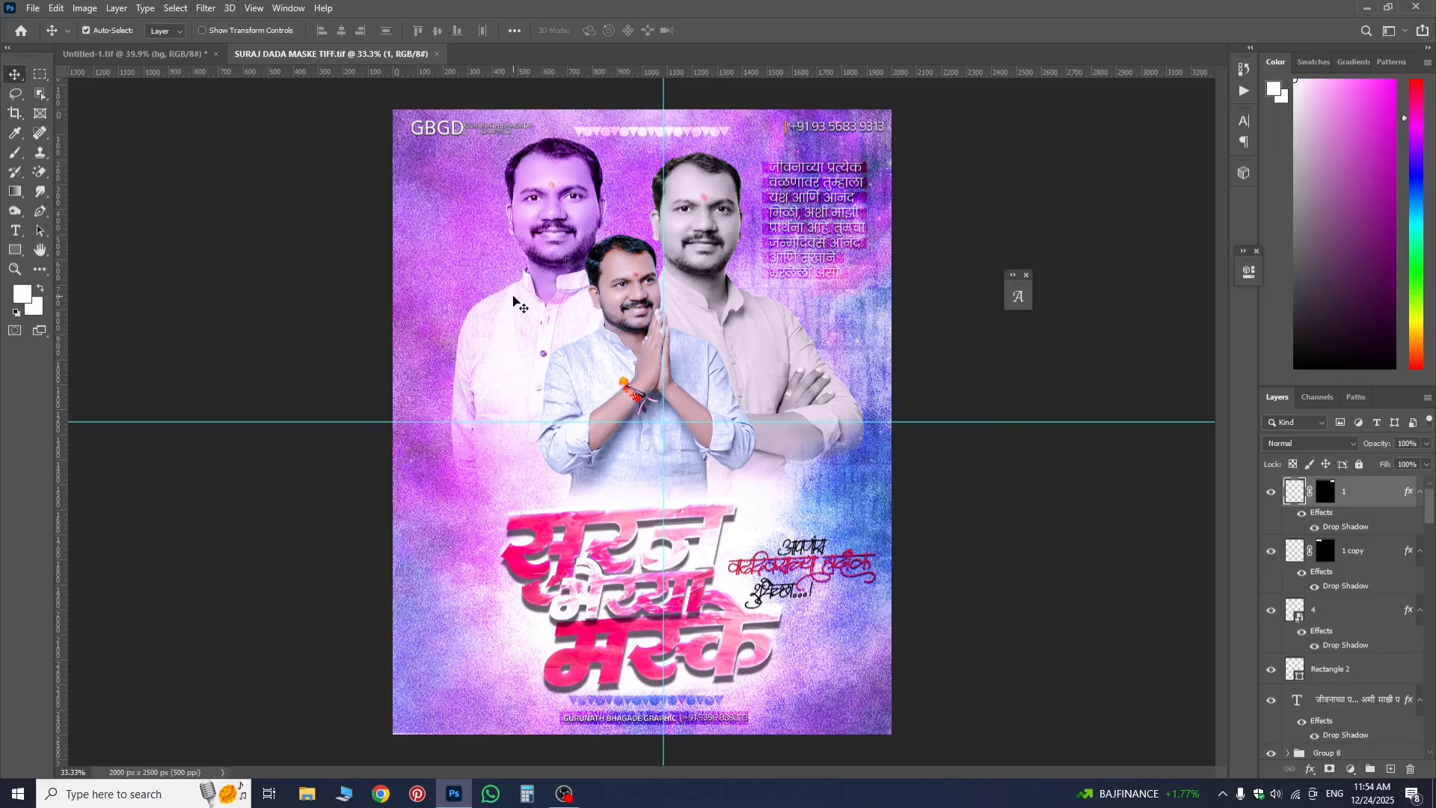
pyautogui.hotkey('ctrl', 'Tab')
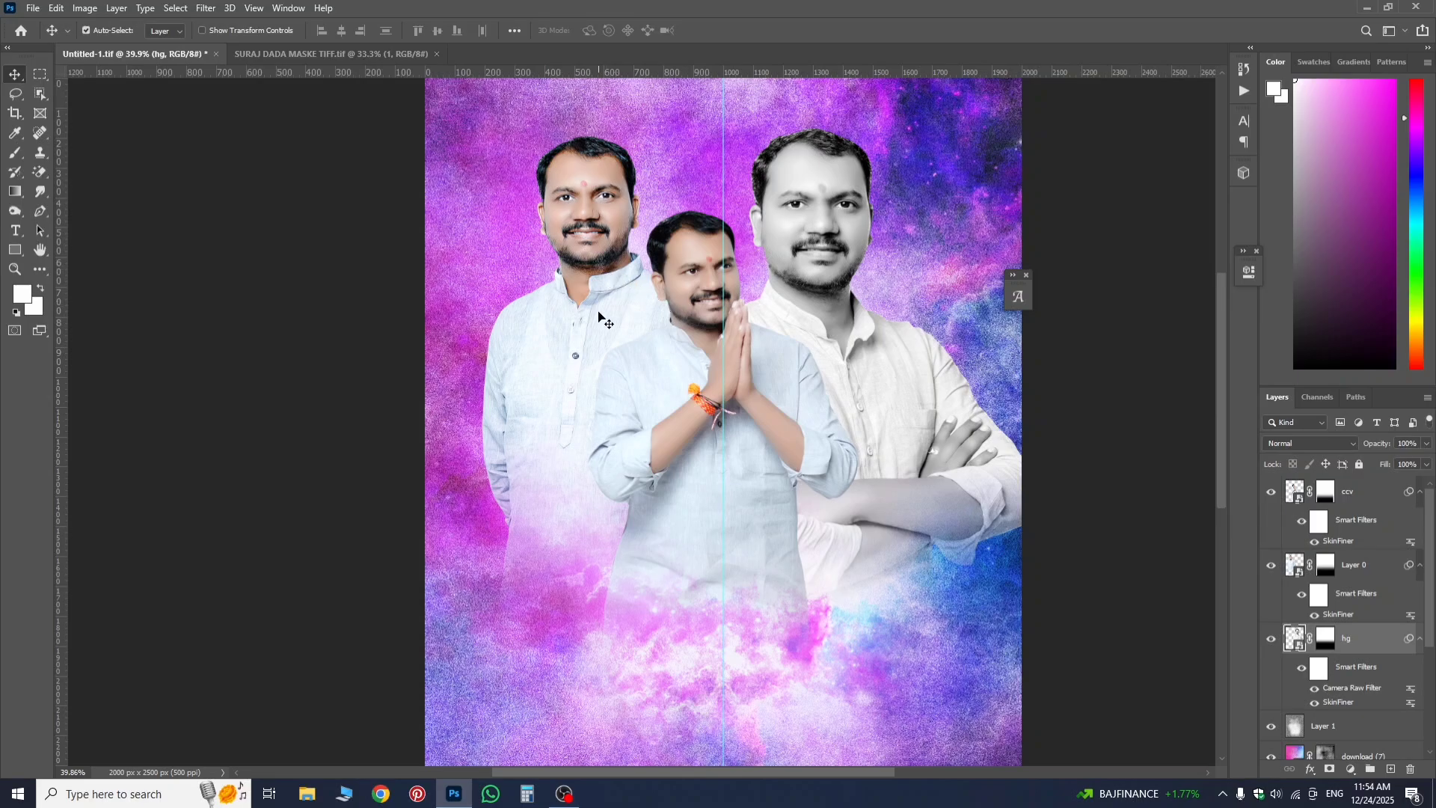
pyautogui.click(991, 515)
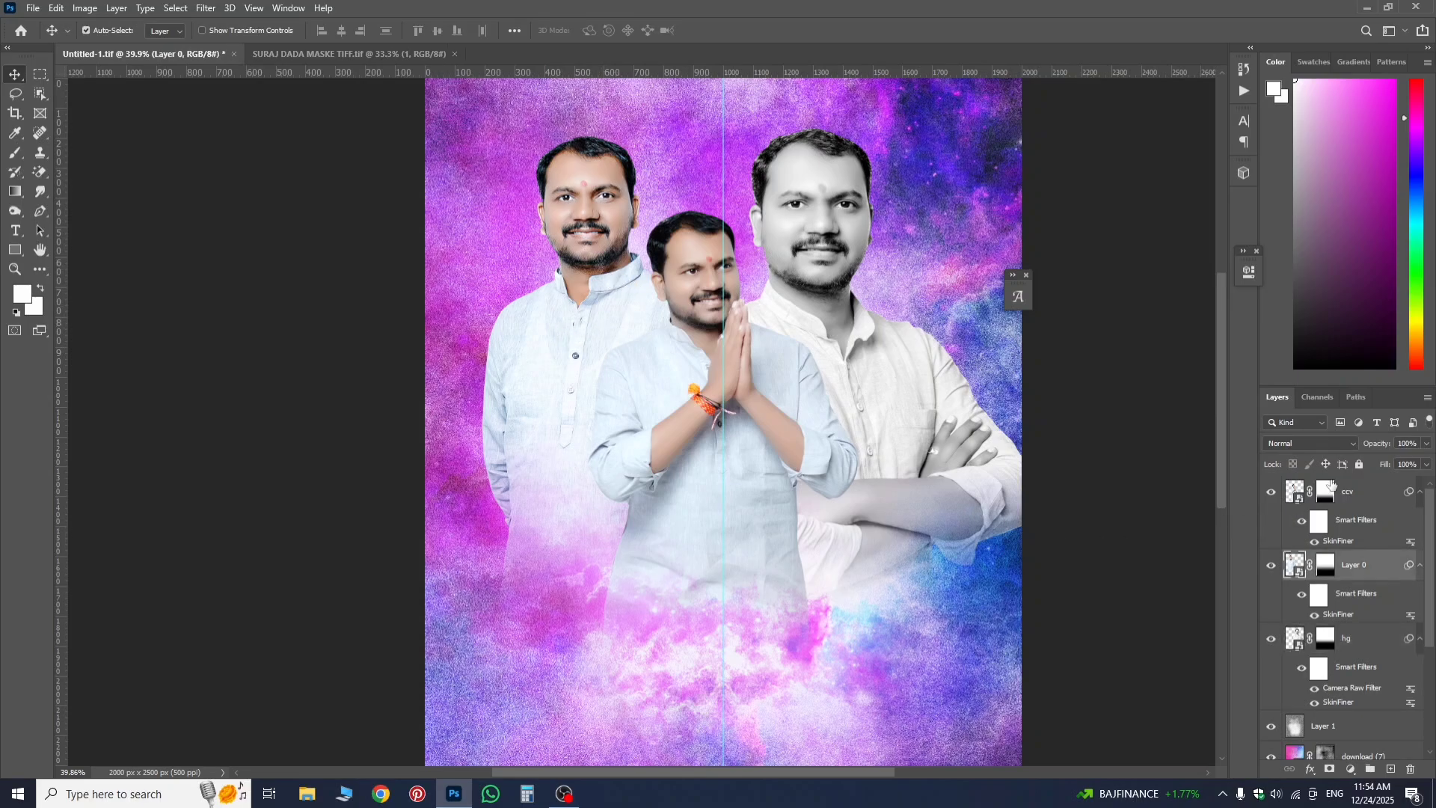
pyautogui.click(1295, 447)
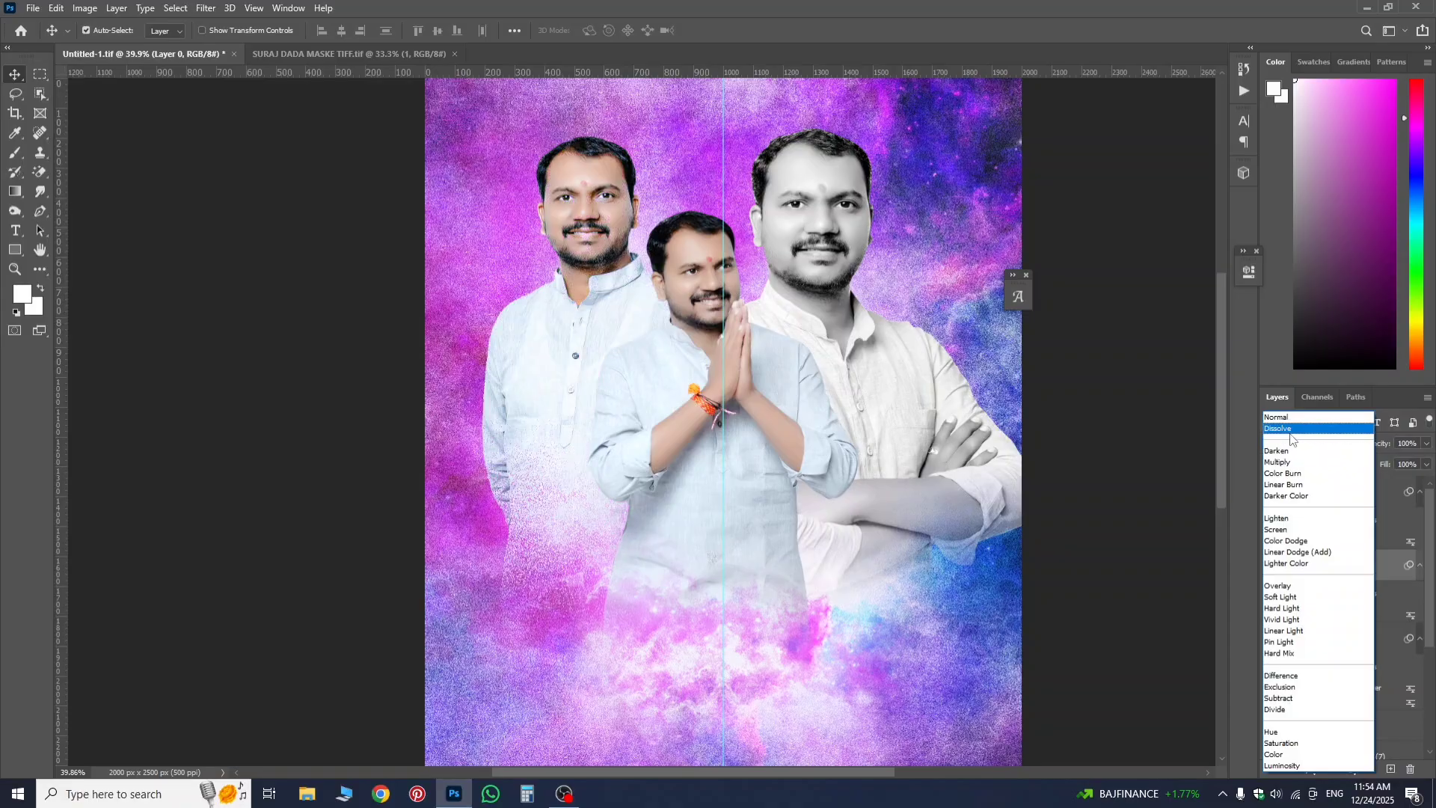
pyautogui.click(1320, 766)
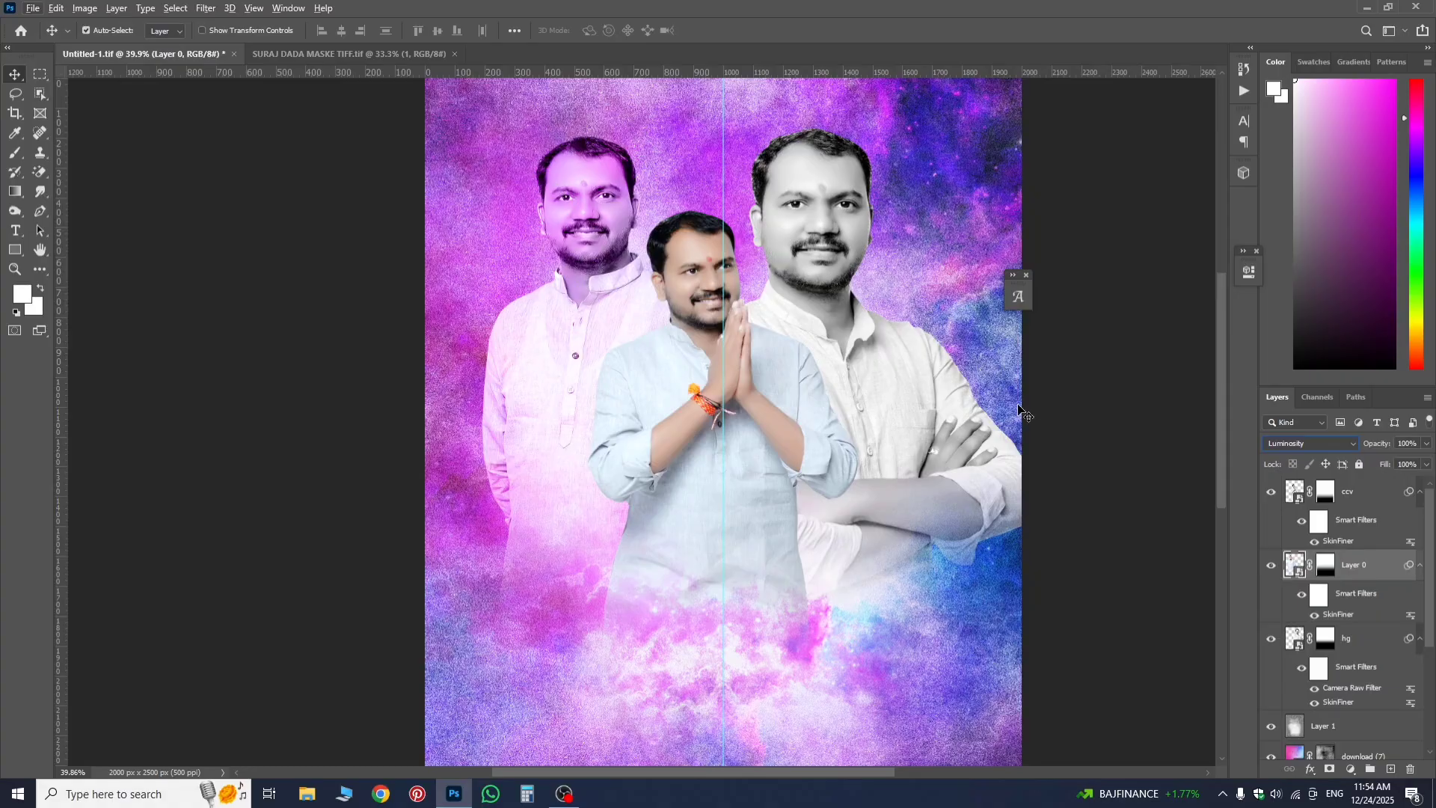
# - Group the ccv, Layer 0 and hg portrait layers and name the group model
pyautogui.click(1382, 509)
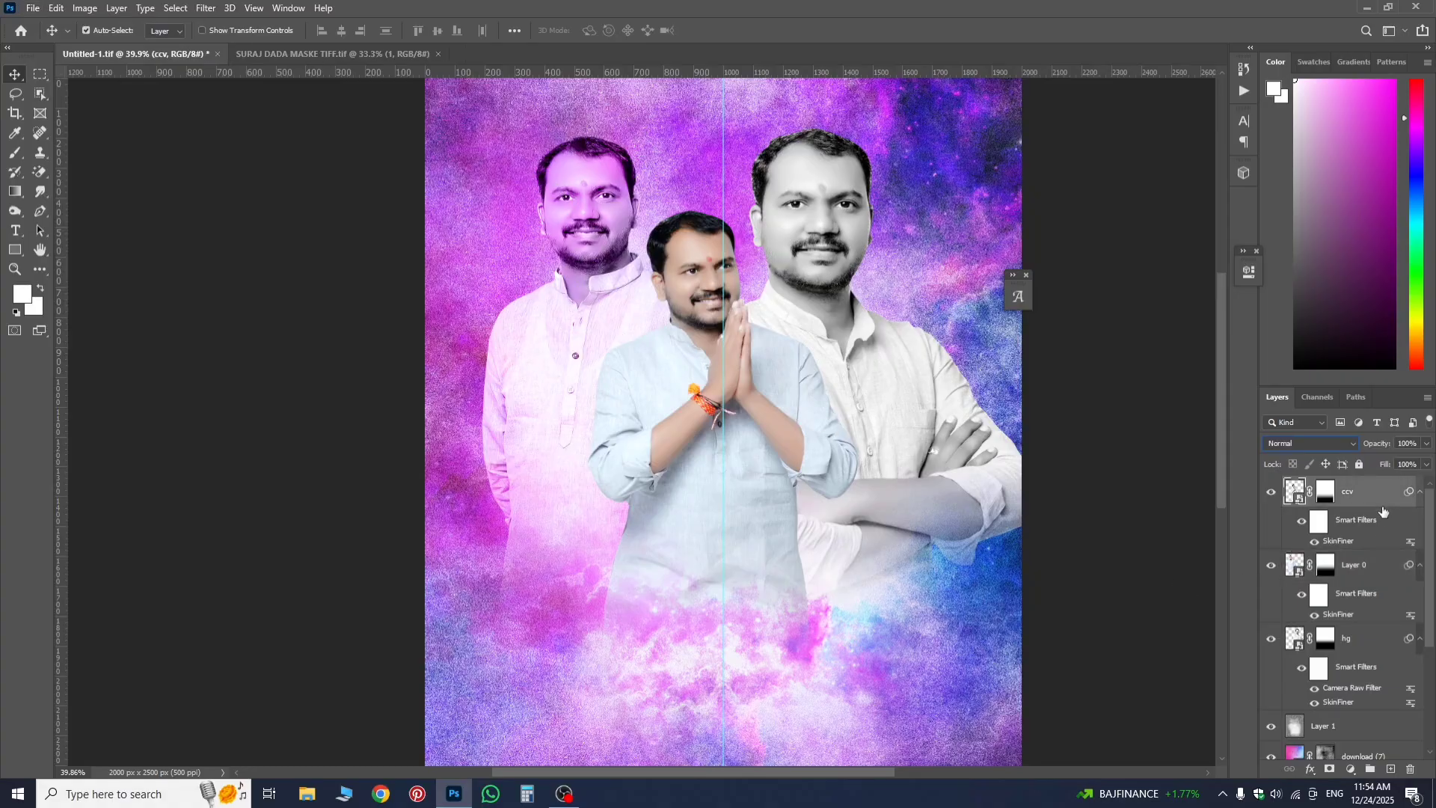
pyautogui.keyDown('shift'); pyautogui.click(1358, 642); pyautogui.keyUp('shift')
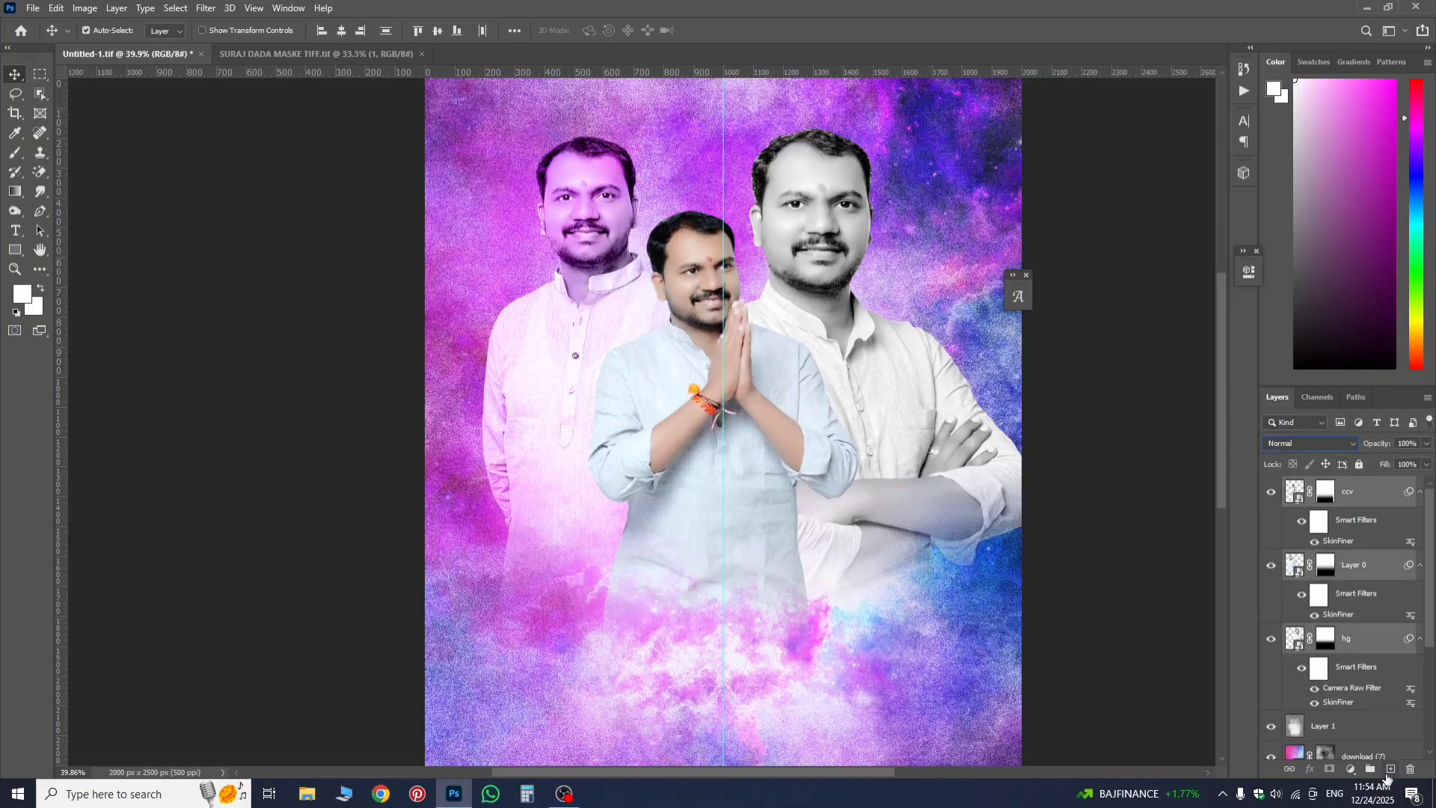
pyautogui.click(1373, 770)
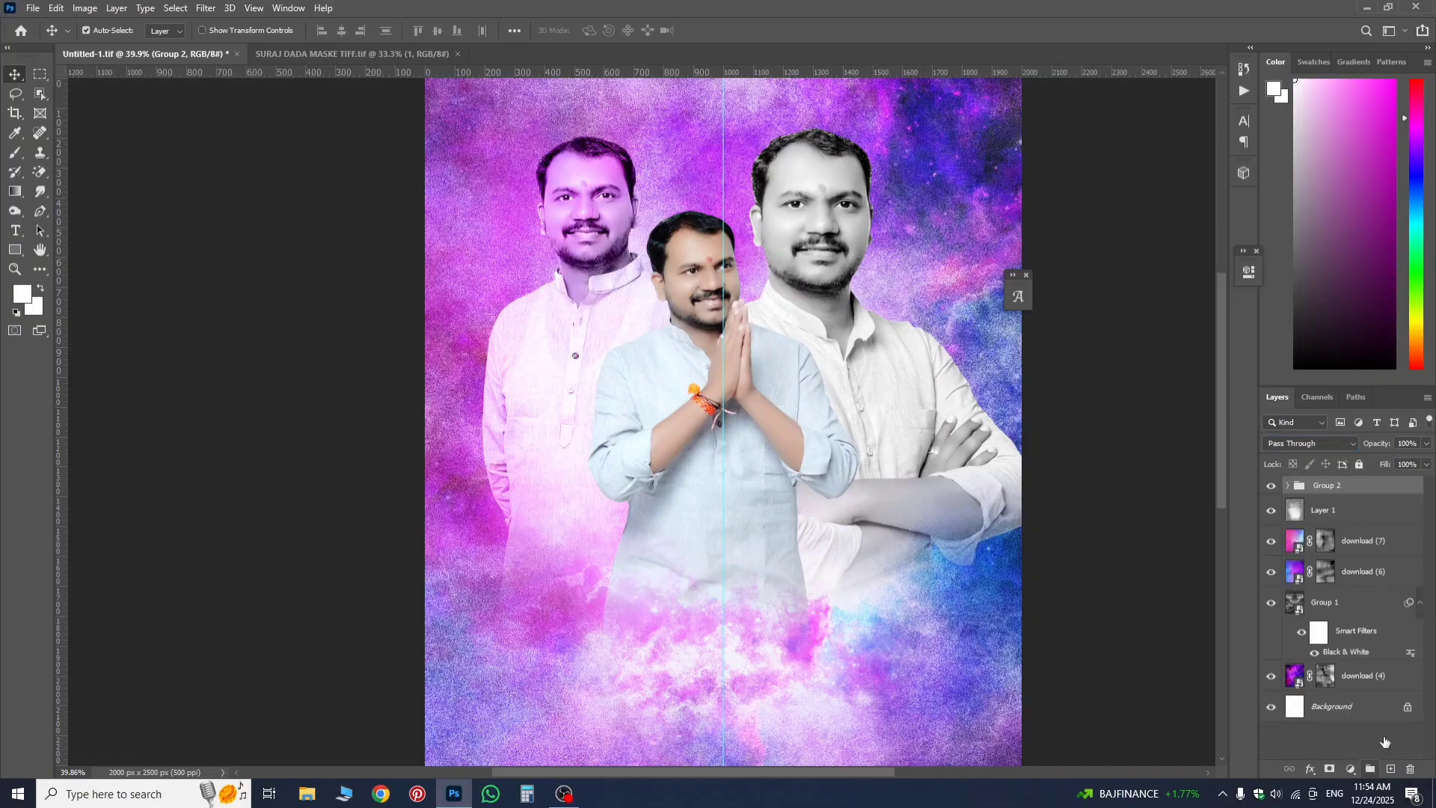
pyautogui.doubleClick(1327, 487)
pyautogui.press('BackSpace')
pyautogui.press('Return')
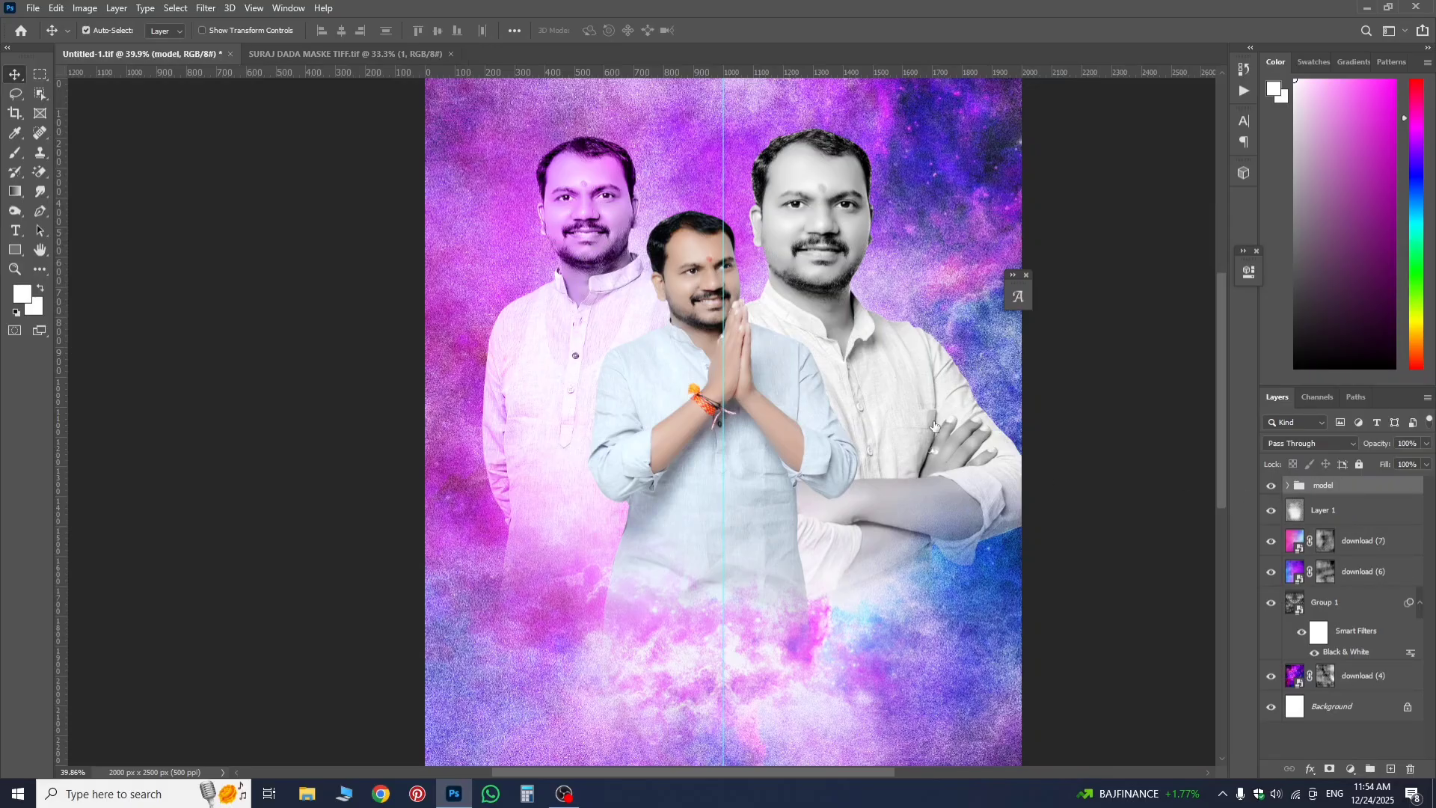
# - Check the finished reference poster, then add an empty layer above the model group in Untitled-1 and switch to the Brush tool
pyautogui.scroll(-3, 820, 194)
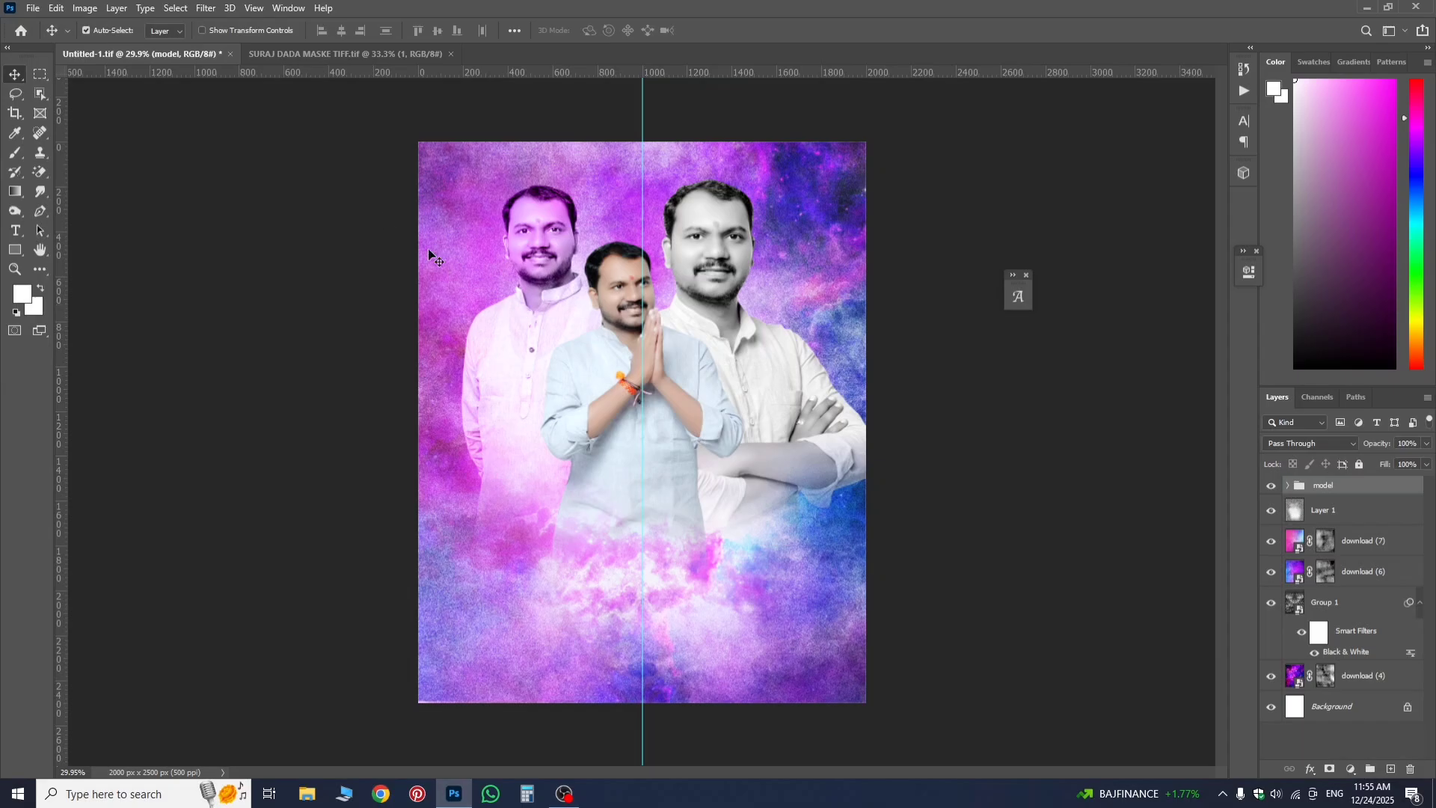
pyautogui.click(339, 59)
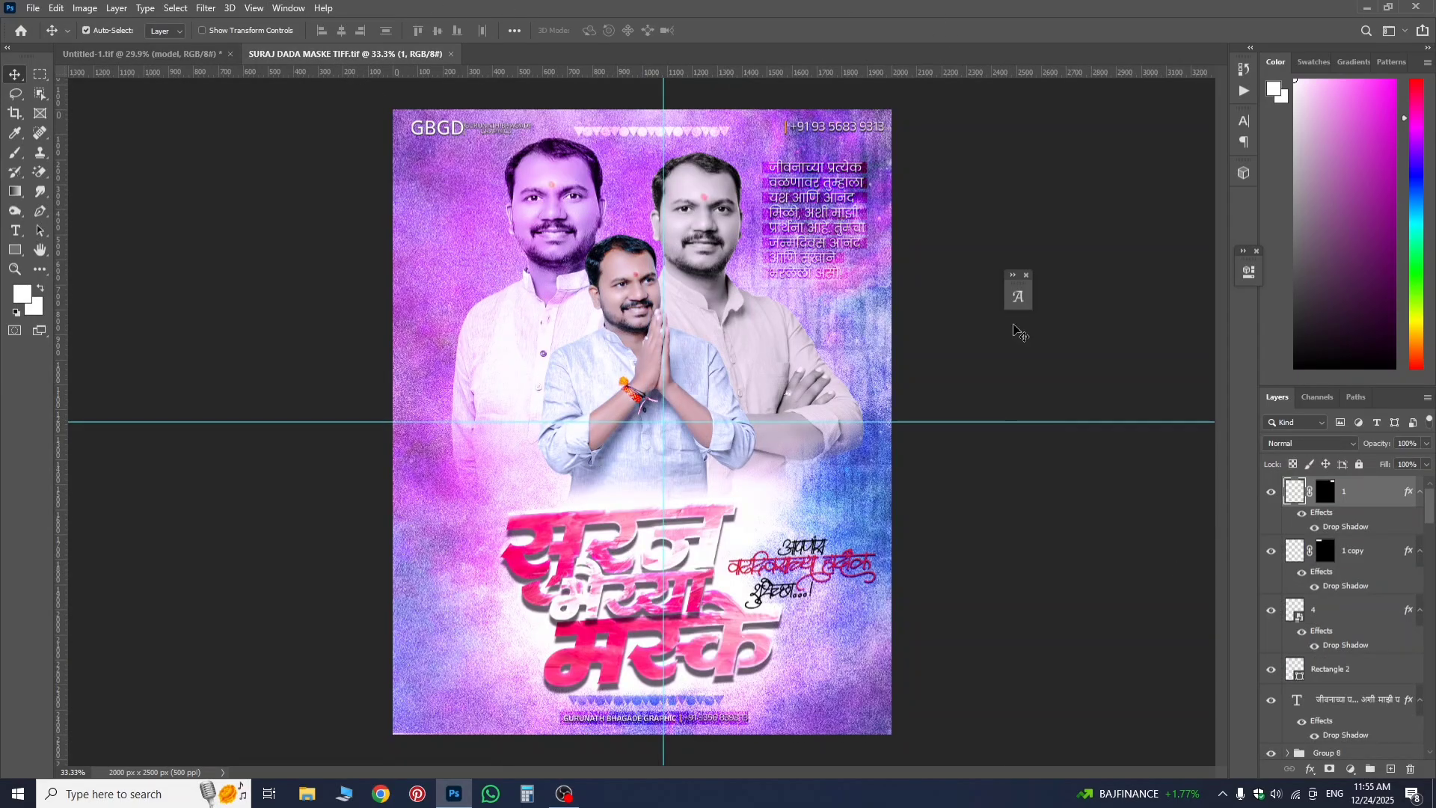
pyautogui.click(190, 55)
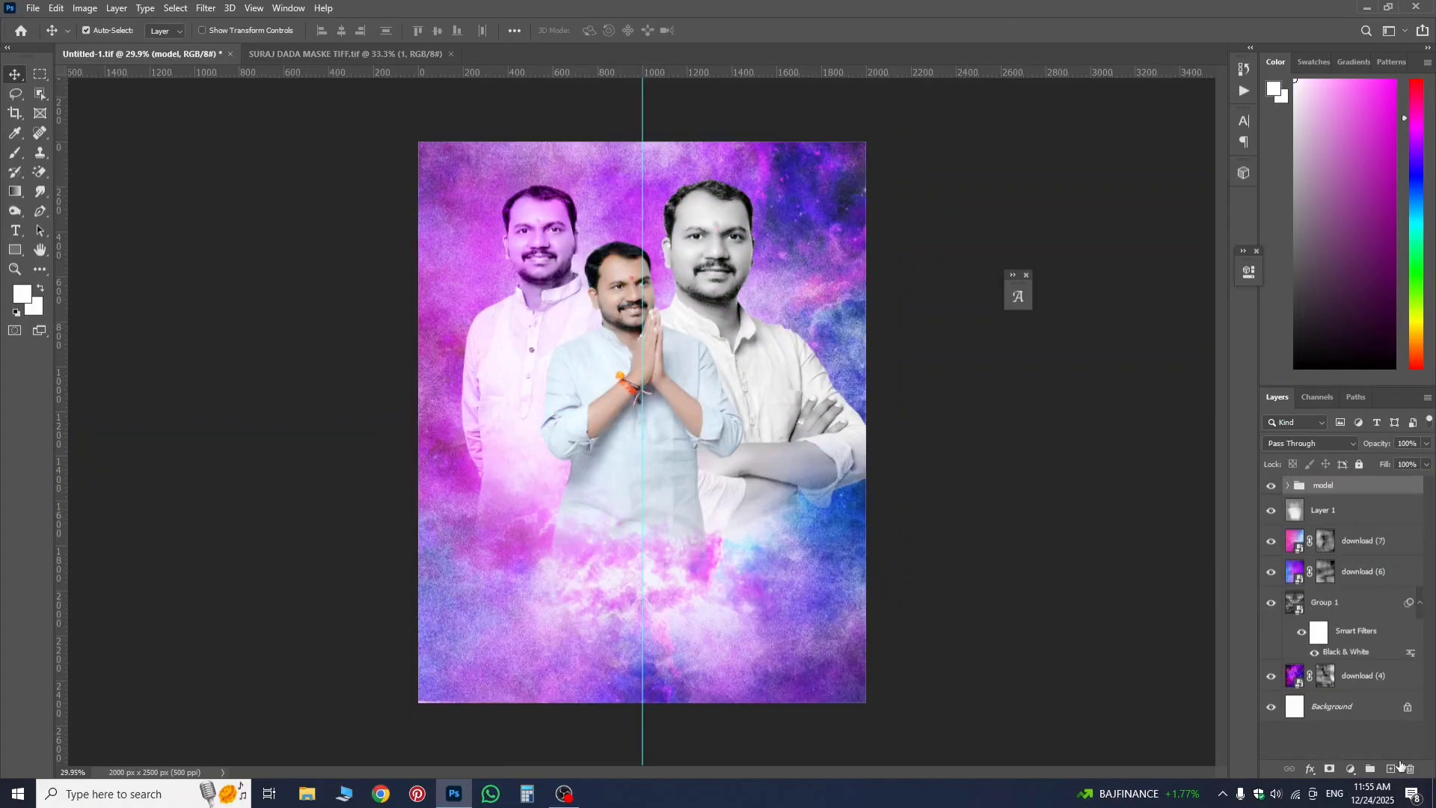
pyautogui.click(1391, 768)
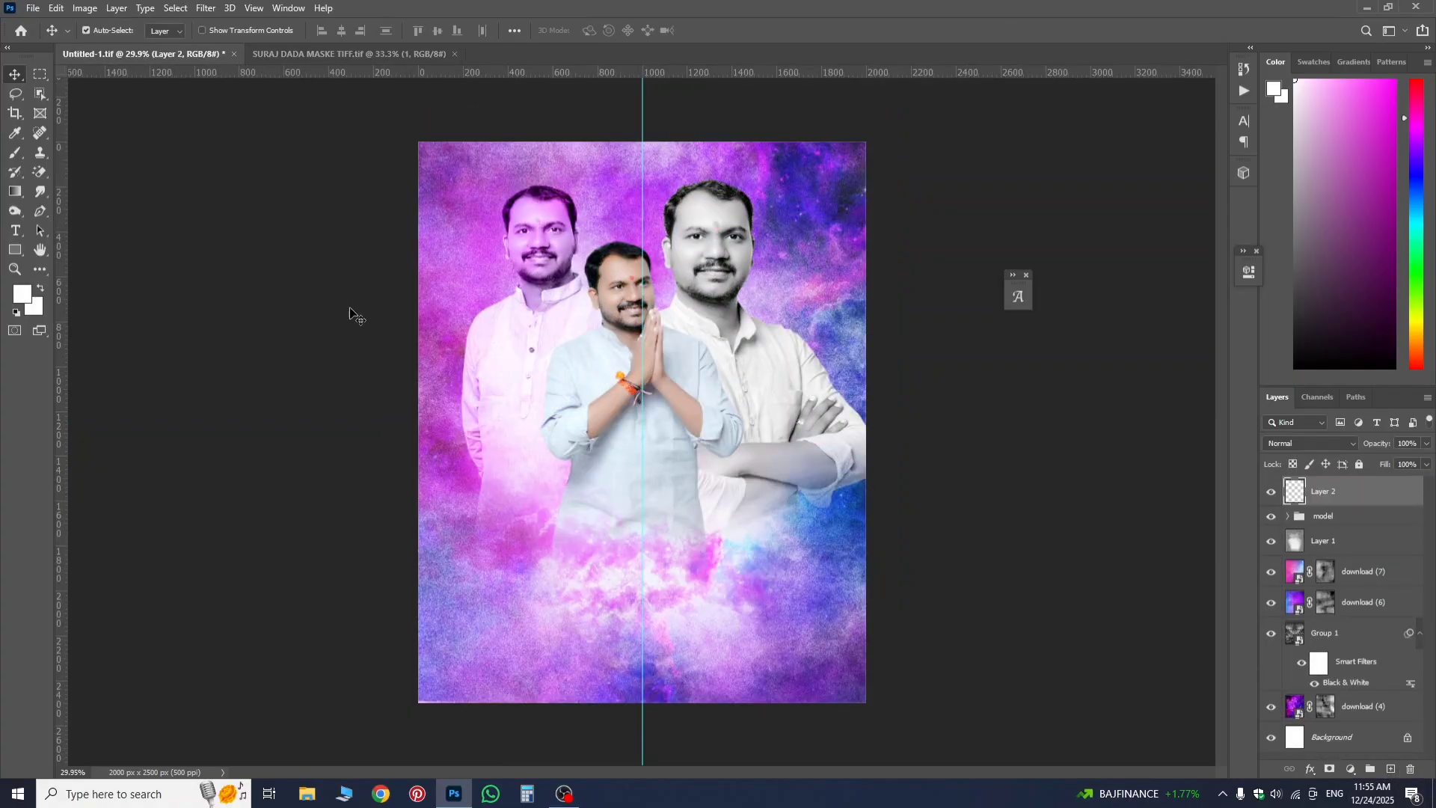
pyautogui.press('b')
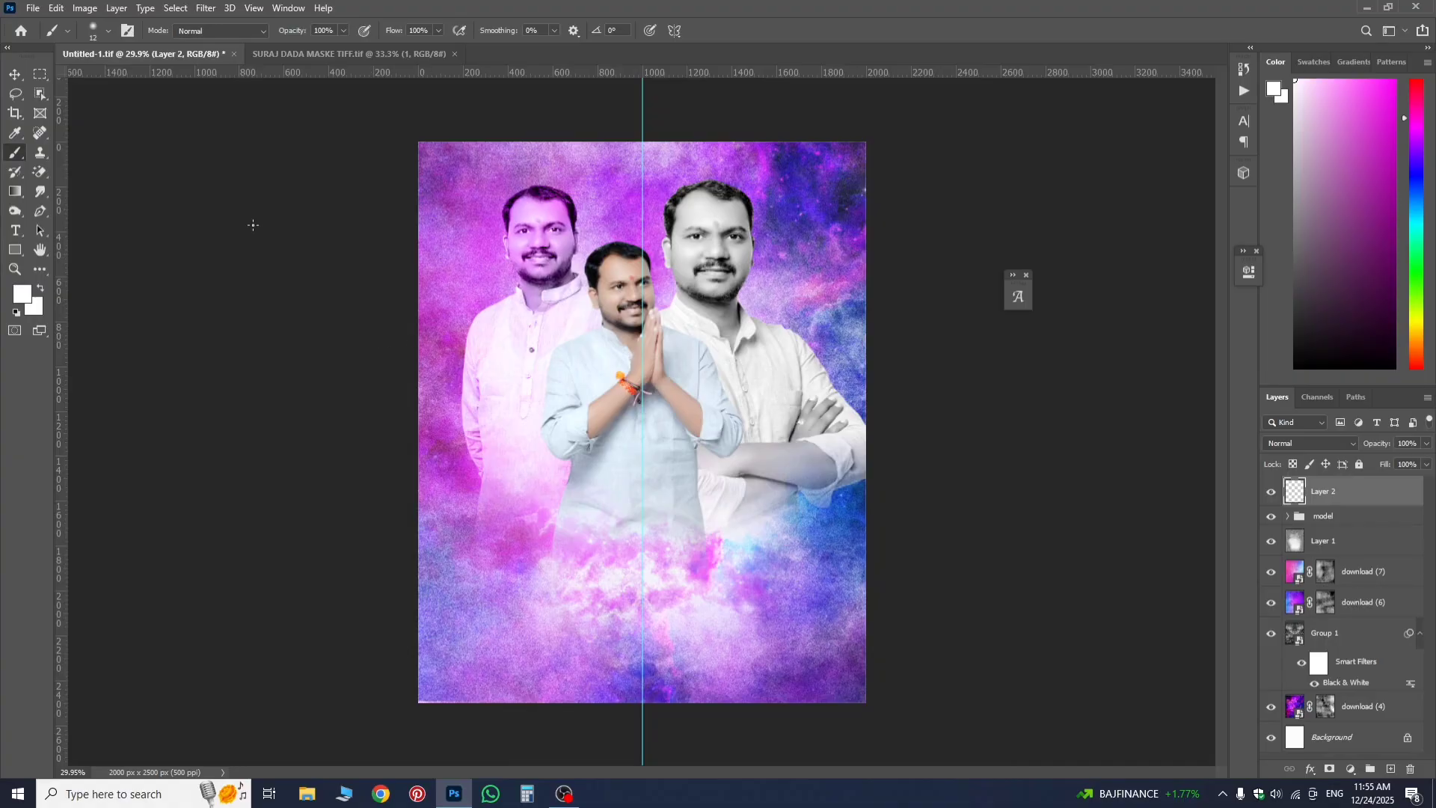
# - Try a soft white dab with an 814 px brush below the portraits and undo it
pyautogui.moveTo(774, 391)
pyautogui.mouseDown()
pyautogui.moveTo(875, 428)
pyautogui.moveTo(917, 380)
pyautogui.moveTo(920, 429)
pyautogui.moveTo(932, 373)
pyautogui.moveTo(955, 504)
pyautogui.moveTo(950, 348)
pyautogui.mouseUp()
pyautogui.moveTo(630, 465); pyautogui.dragTo(639, 474)
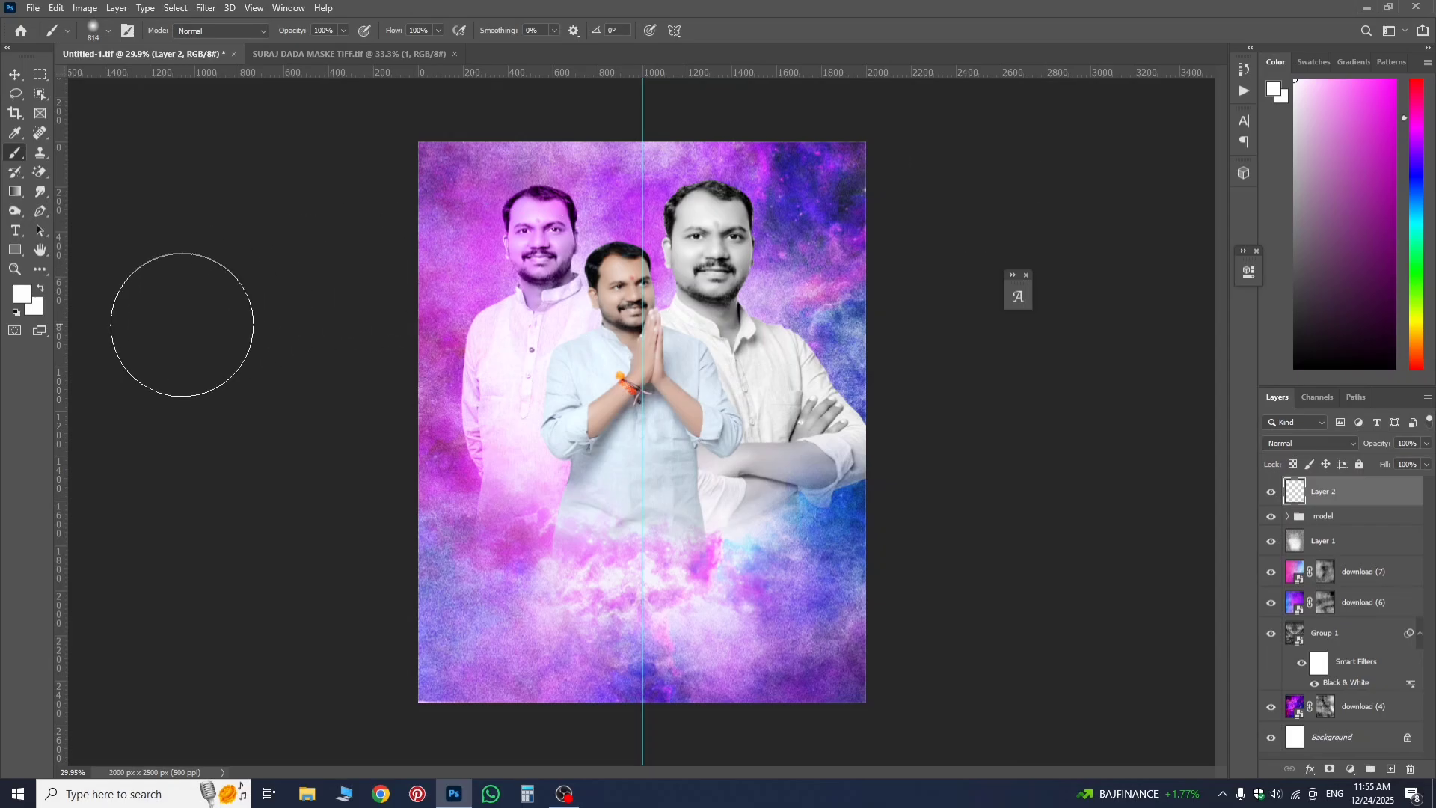
pyautogui.click(565, 562)
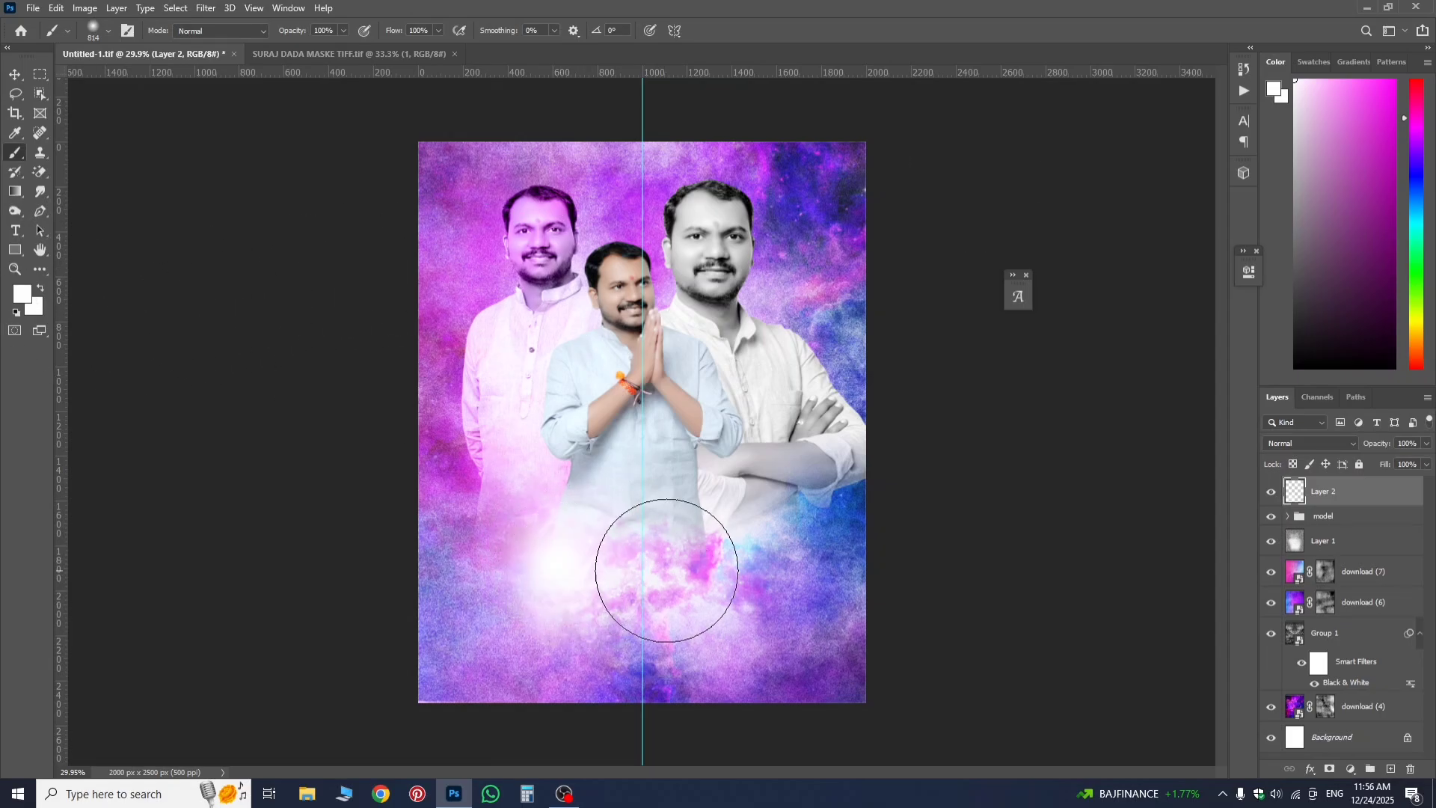
pyautogui.hotkey('ctrl', 'z')
# - Choose the 1273 px textured cloud brush and paint a white cloud on Layer 2 across the lower part of the portraits
pyautogui.rightClick(644, 523)
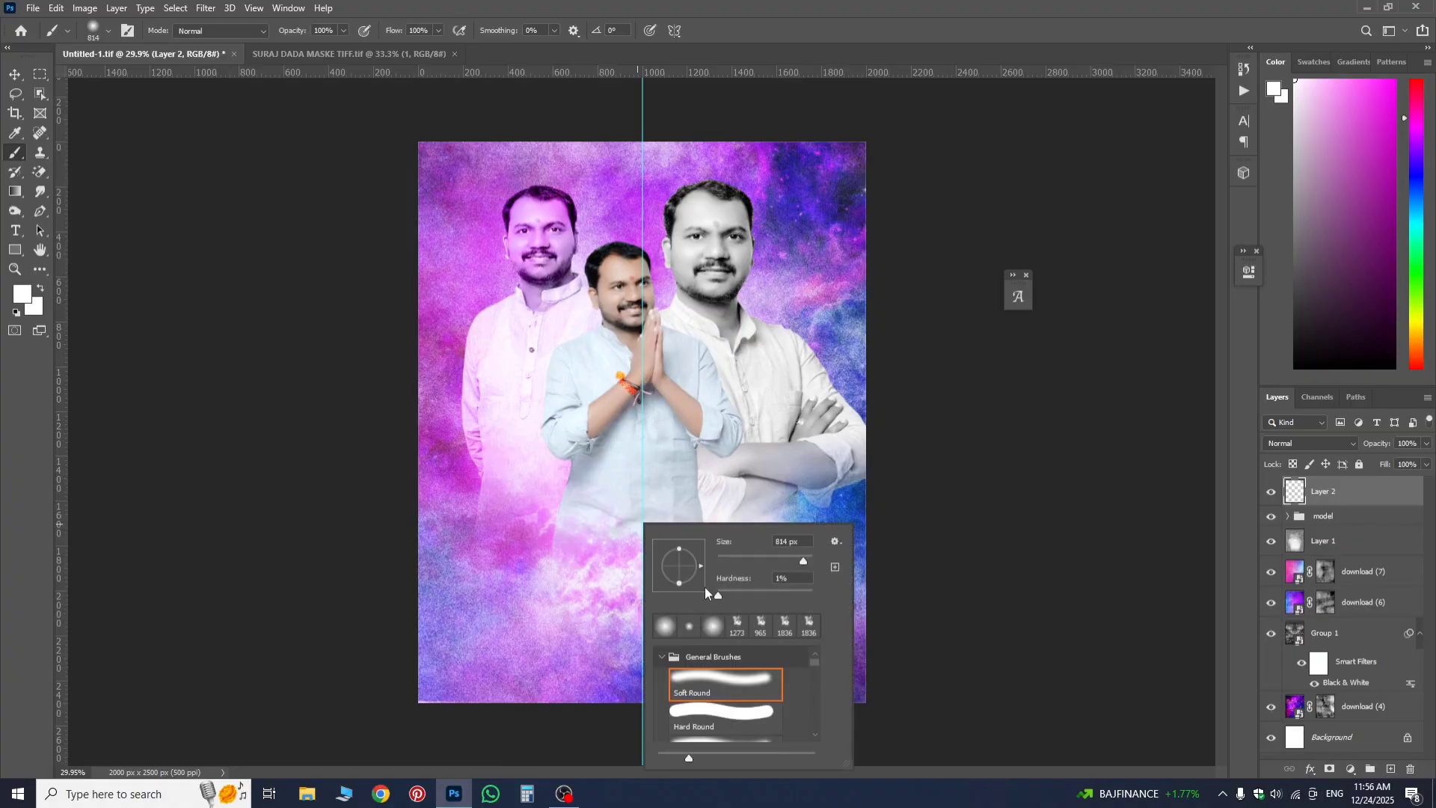
pyautogui.click(730, 631)
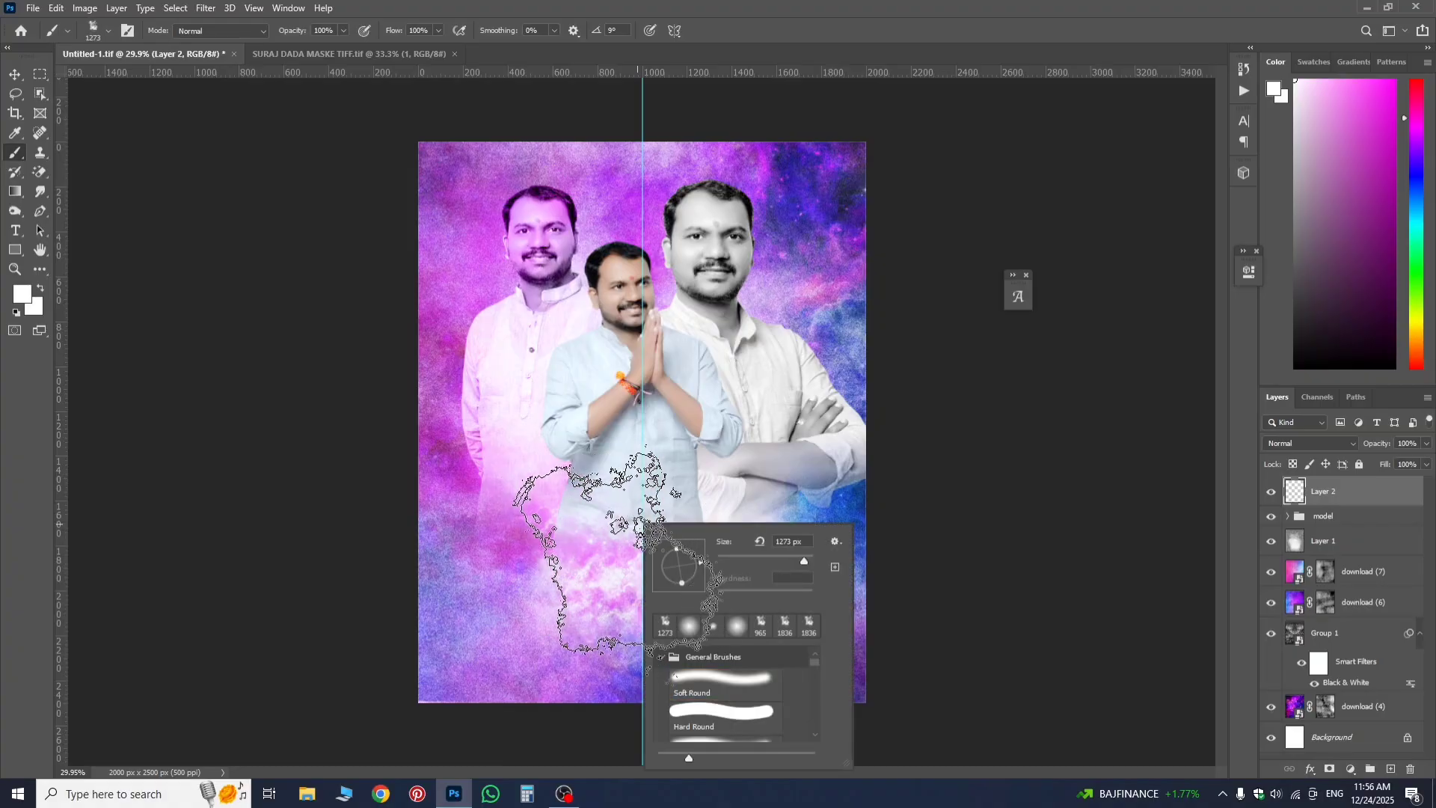
pyautogui.click(1070, 548)
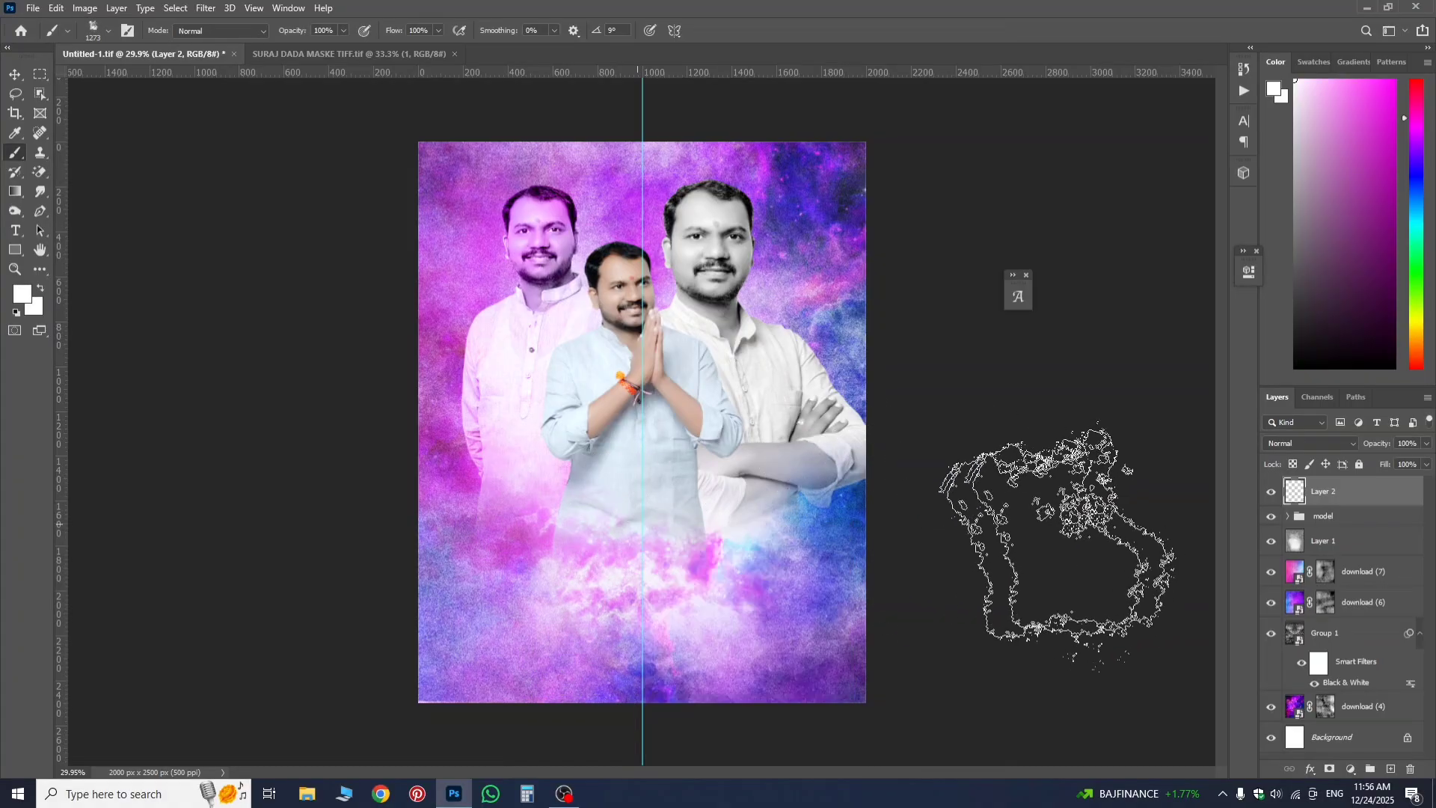
pyautogui.moveTo(636, 575)
pyautogui.mouseDown()
pyautogui.moveTo(572, 591)
pyautogui.moveTo(558, 567)
pyautogui.moveTo(609, 578)
pyautogui.moveTo(548, 546)
pyautogui.moveTo(716, 566)
pyautogui.moveTo(646, 608)
pyautogui.moveTo(540, 612)
pyautogui.moveTo(611, 629)
pyautogui.moveTo(582, 537)
pyautogui.mouseUp()
pyautogui.click(569, 586)
pyautogui.click(611, 588)
pyautogui.scroll(-2, 637, 598)
pyautogui.scroll(2, 637, 598)
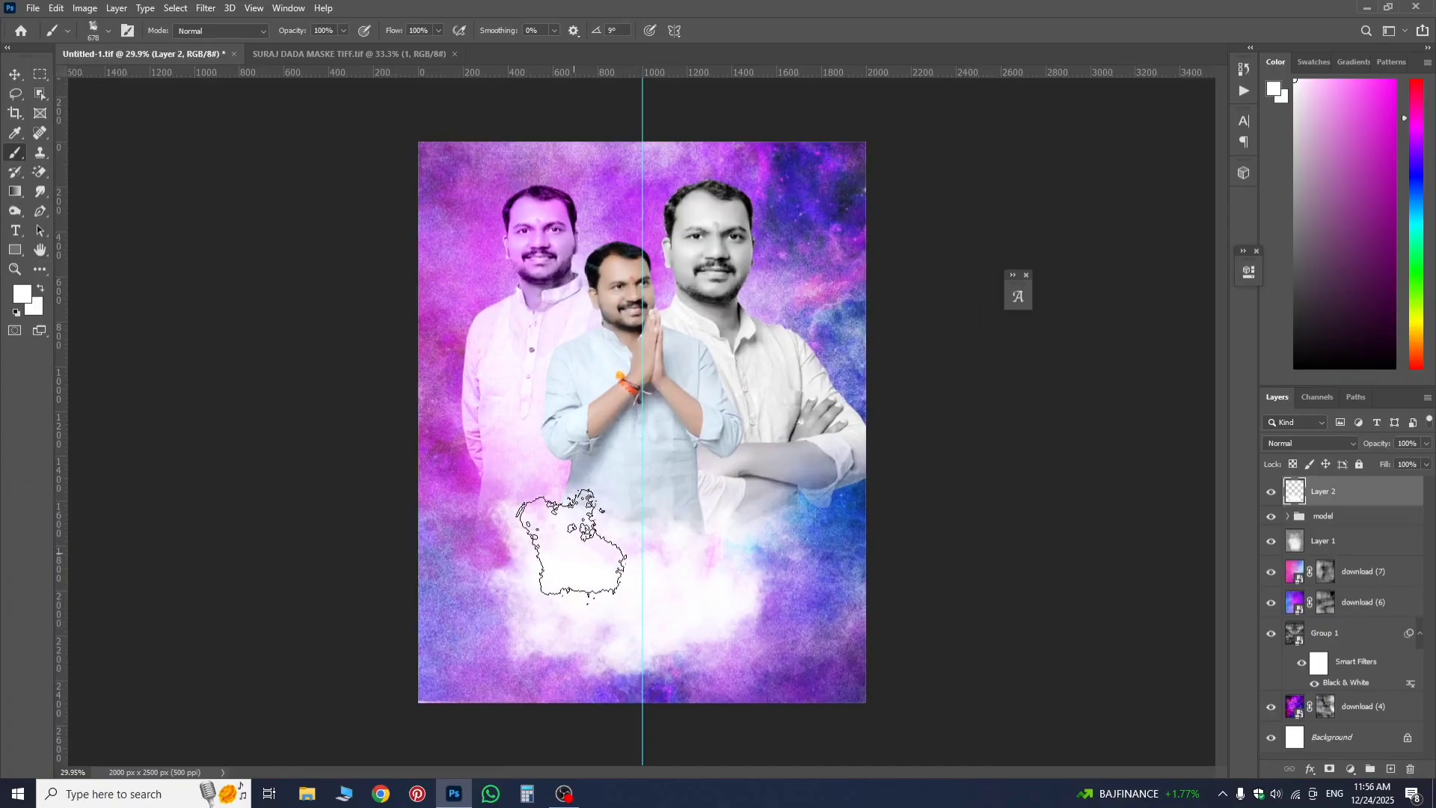
pyautogui.click(554, 554)
pyautogui.scroll(-2, 695, 586)
pyautogui.scroll(2, 679, 580)
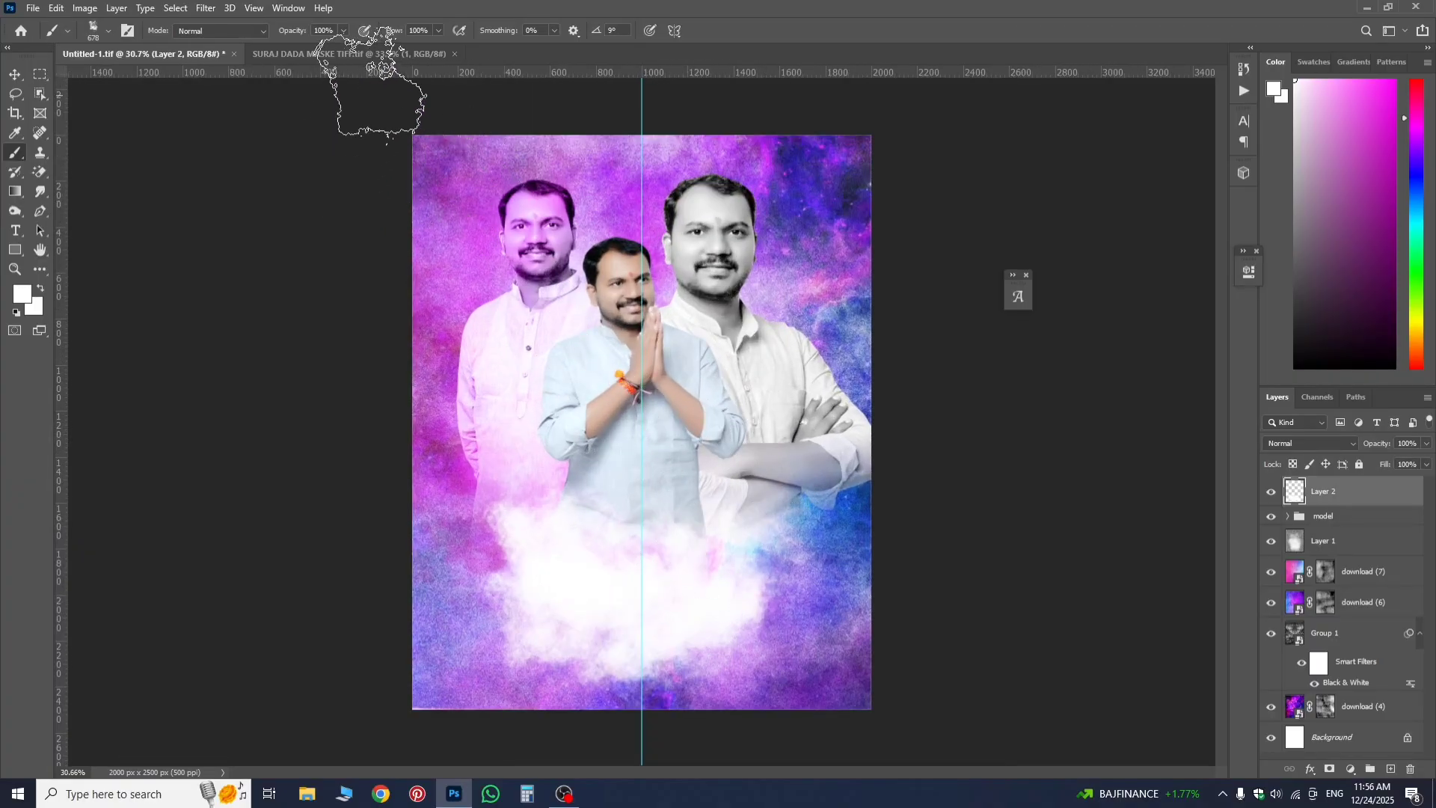
# - Select the three title lettering layers in the reference poster and copy them into the Untitled-1 document over the white cloud
pyautogui.click(388, 60)
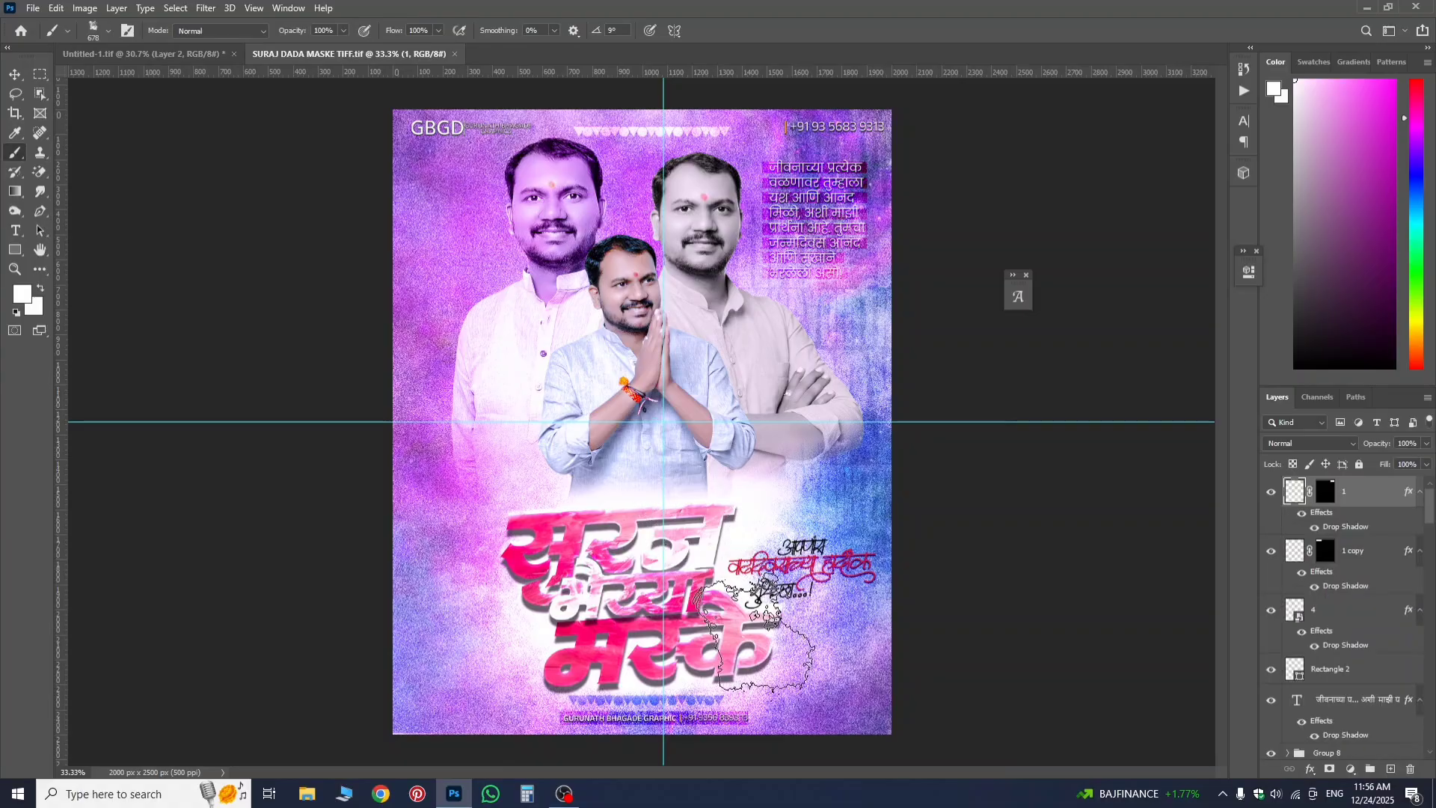
pyautogui.click(15, 74)
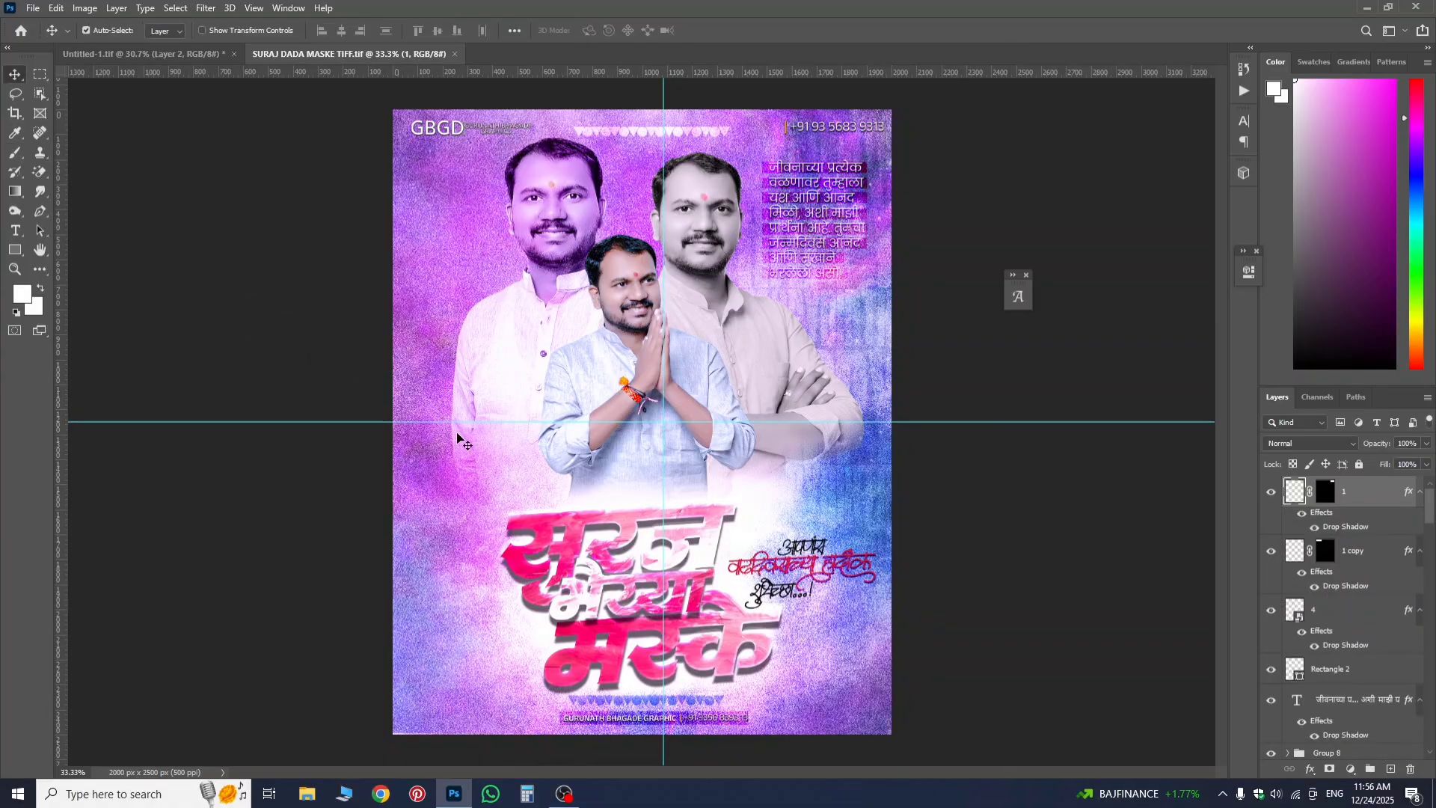
pyautogui.click(593, 542)
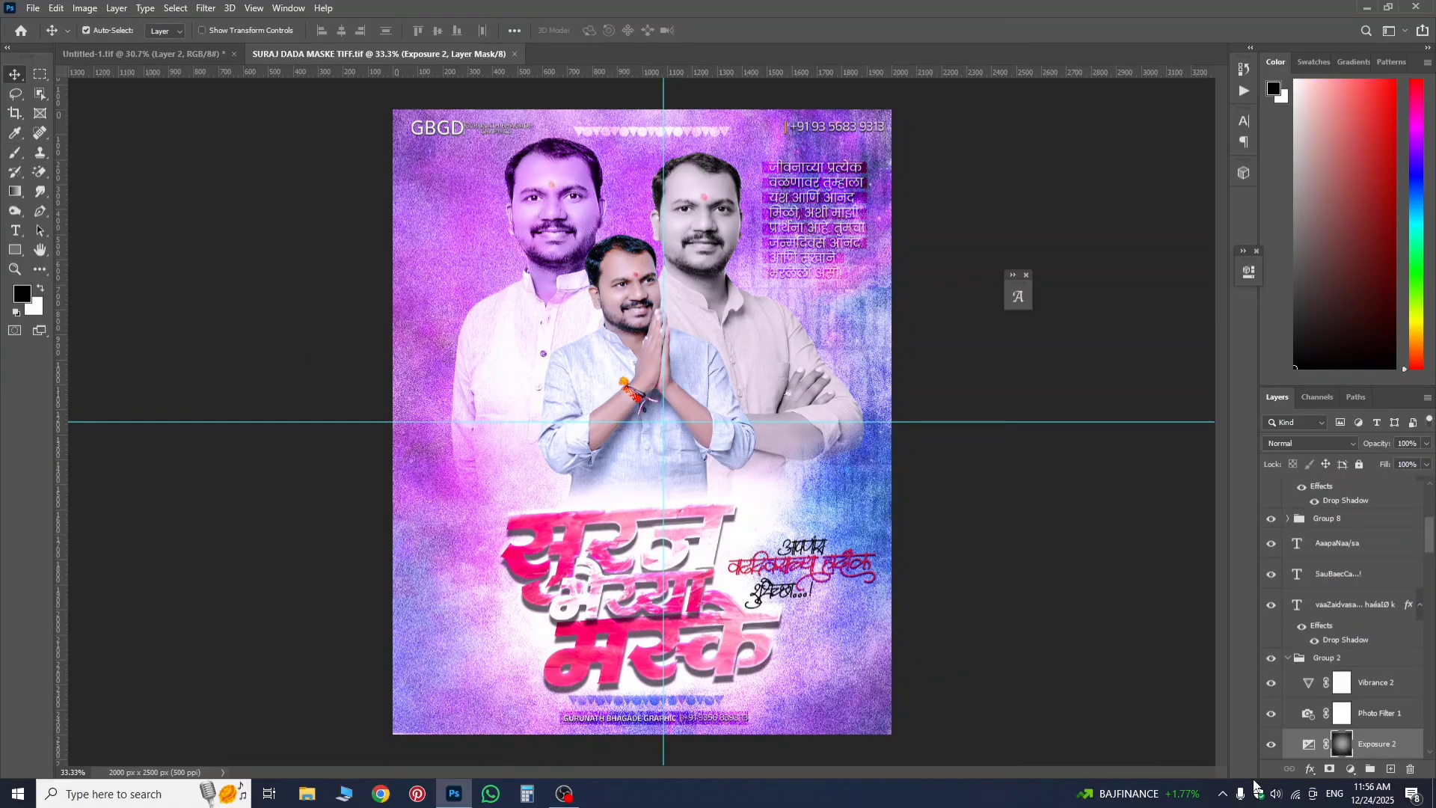
pyautogui.scroll(-2, 1330, 722)
pyautogui.scroll(-2, 1329, 723)
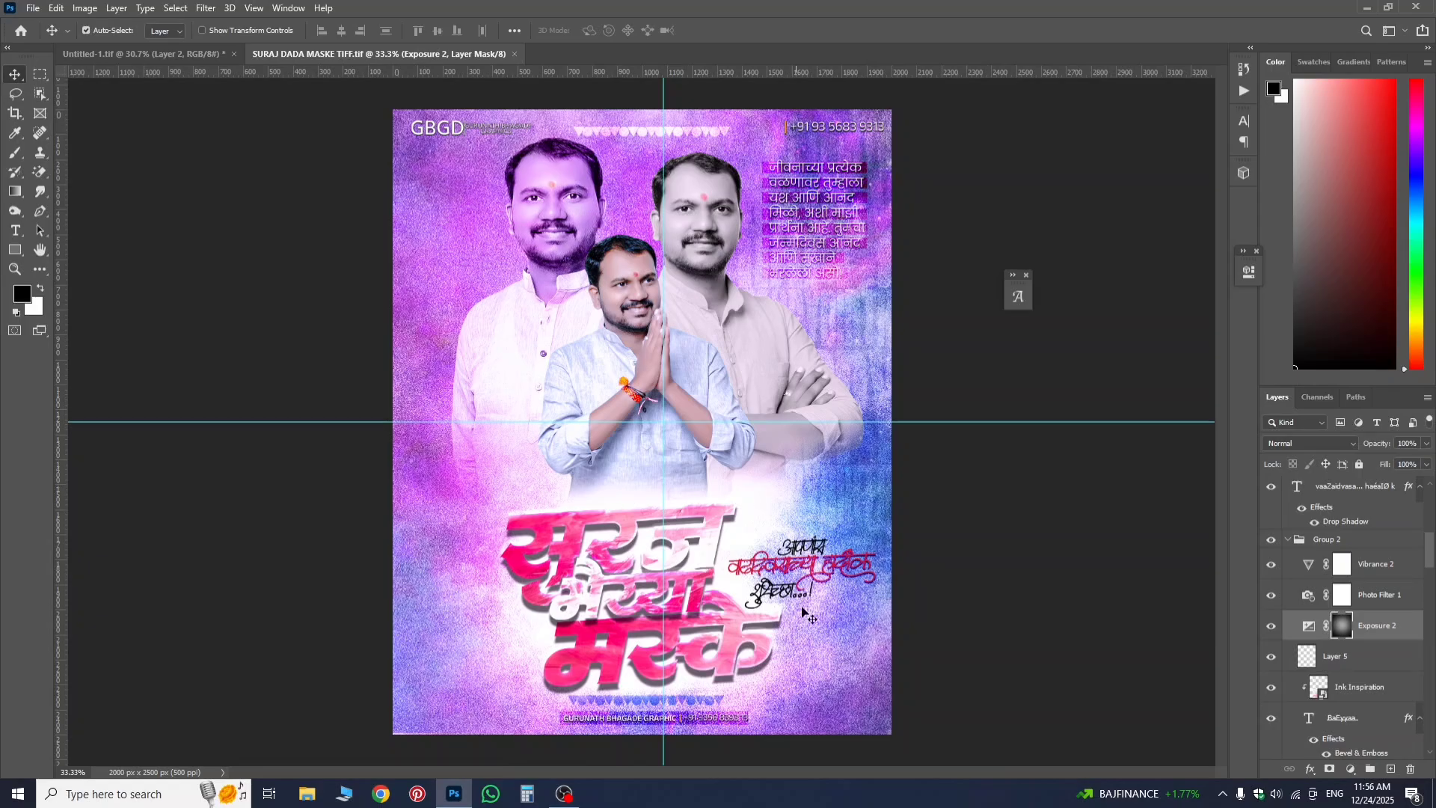
pyautogui.scroll(-5, 1384, 589)
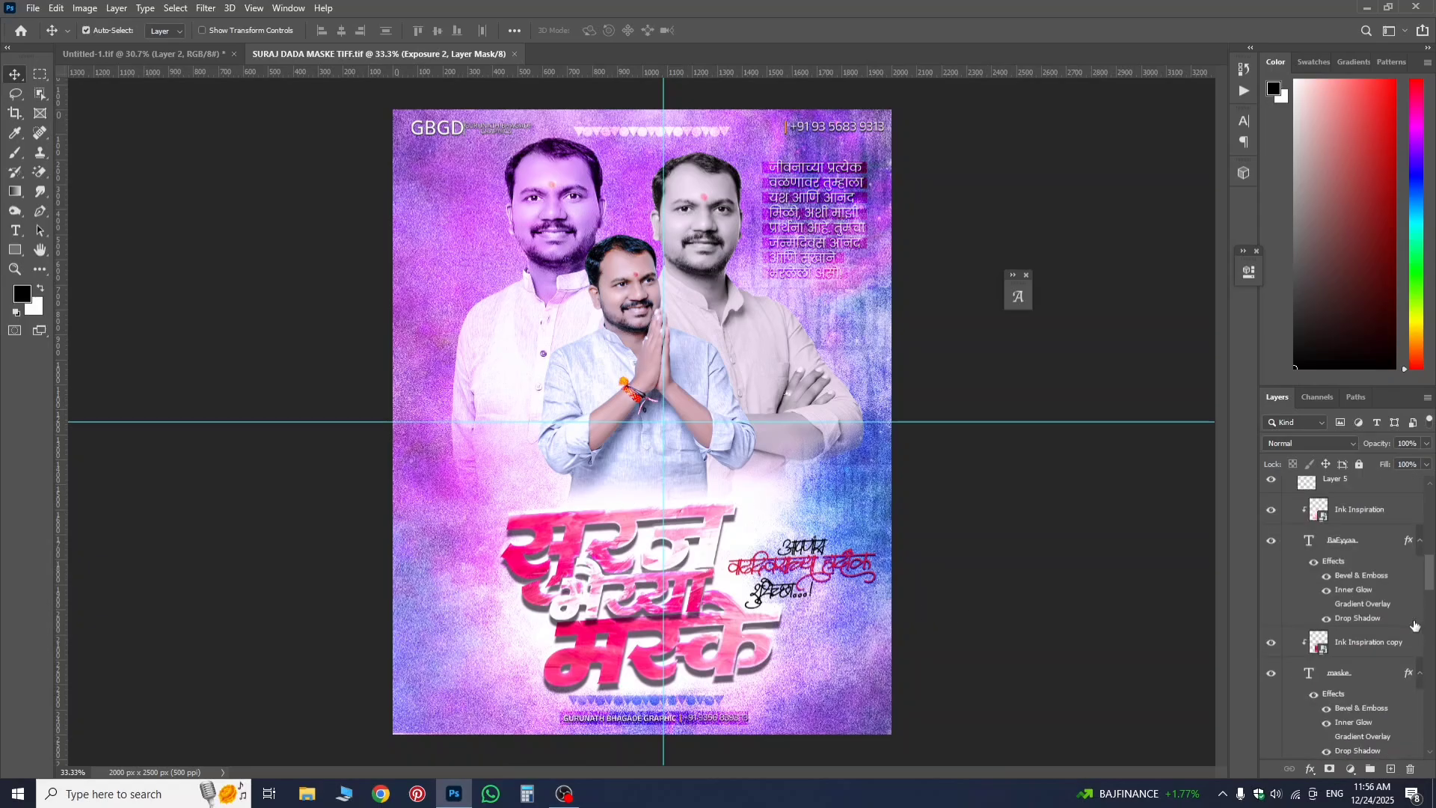
pyautogui.click(1354, 548)
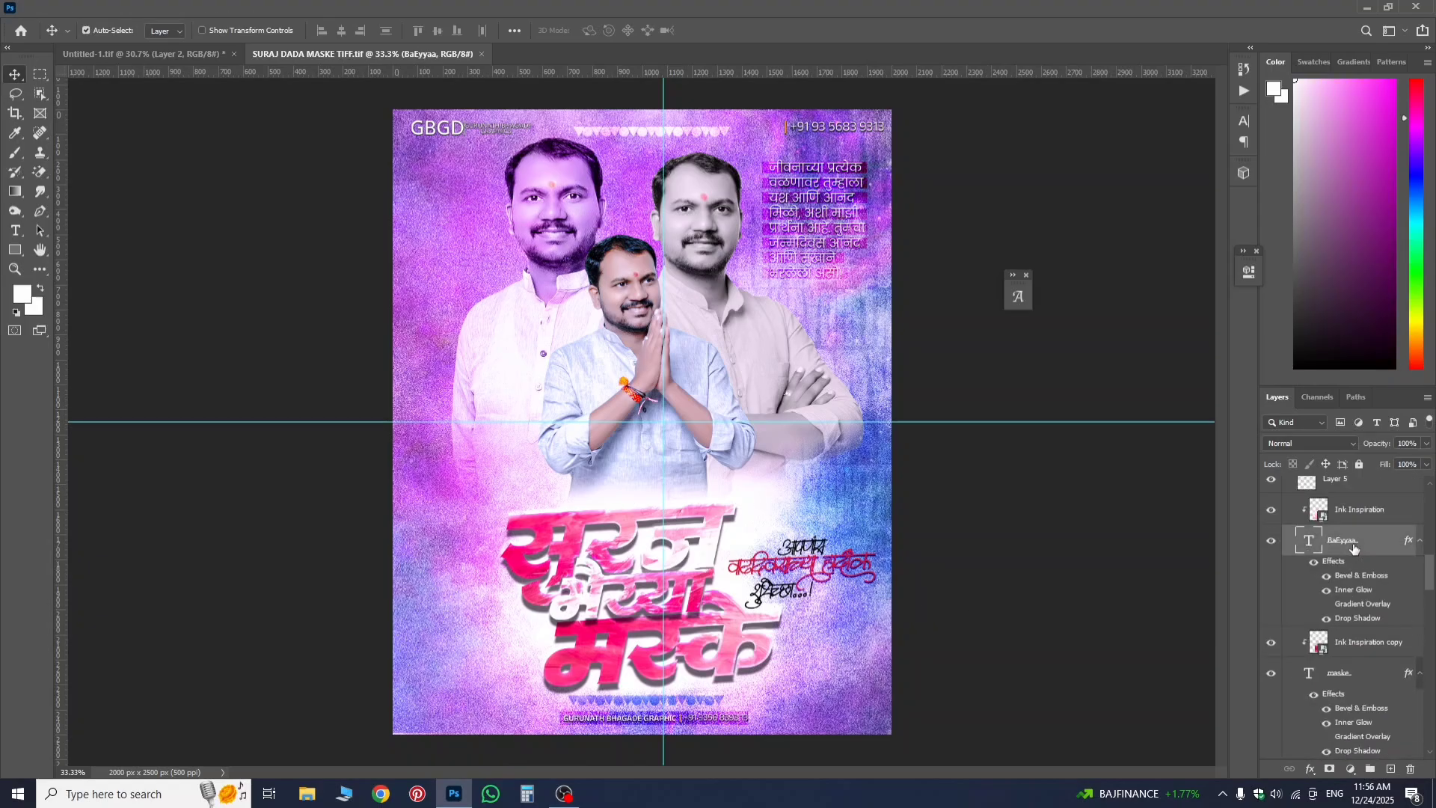
pyautogui.keyDown('ctrl'); pyautogui.click(1351, 675); pyautogui.keyUp('ctrl')
pyautogui.scroll(-3, 1351, 677)
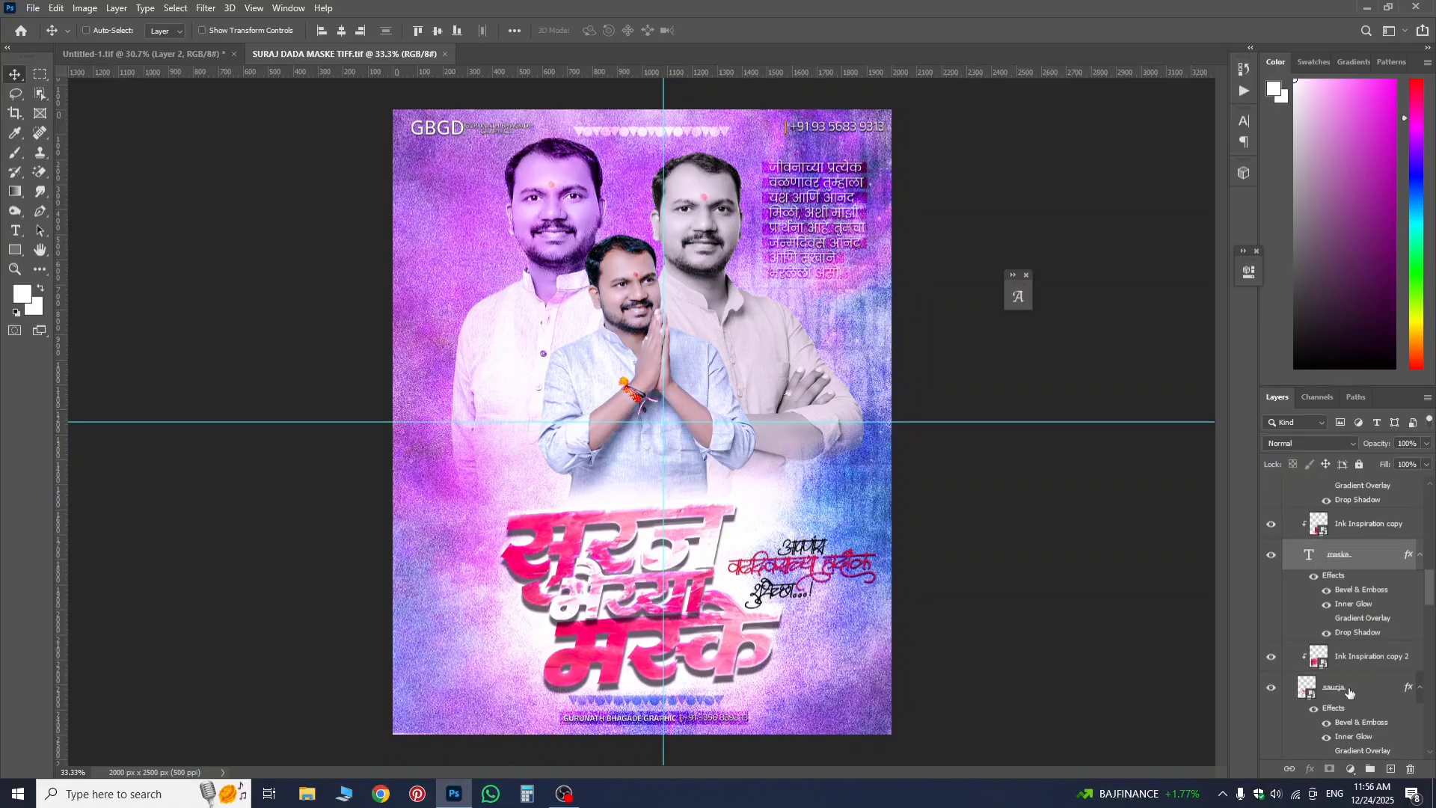
pyautogui.keyDown('ctrl'); pyautogui.click(1350, 692); pyautogui.keyUp('ctrl')
pyautogui.moveTo(1368, 698); pyautogui.dragTo(609, 576)
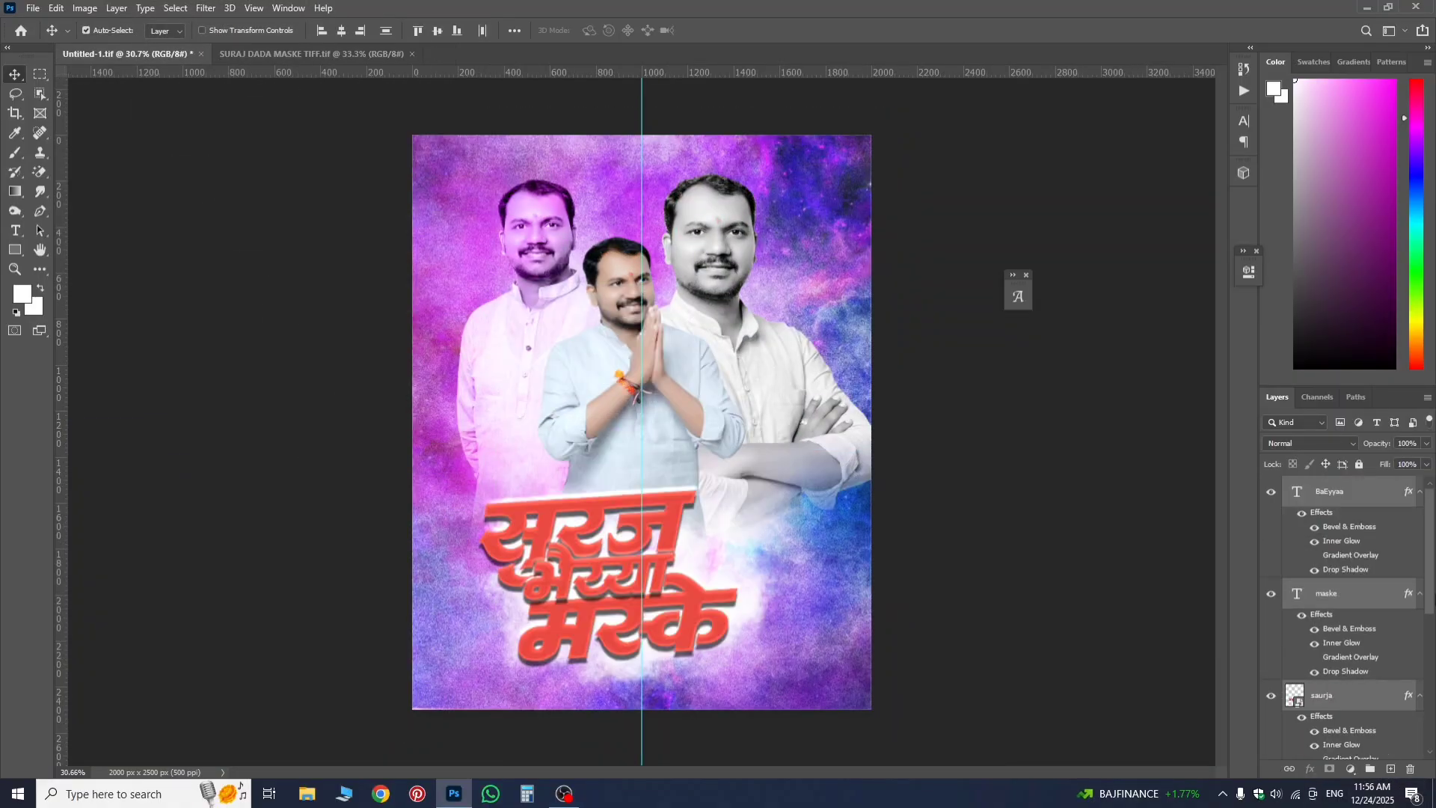
# - Move the red title lettering horizontally to X 970.10 px over the white cloud and scale it to 102.79%
pyautogui.hotkey('ctrl', 't')
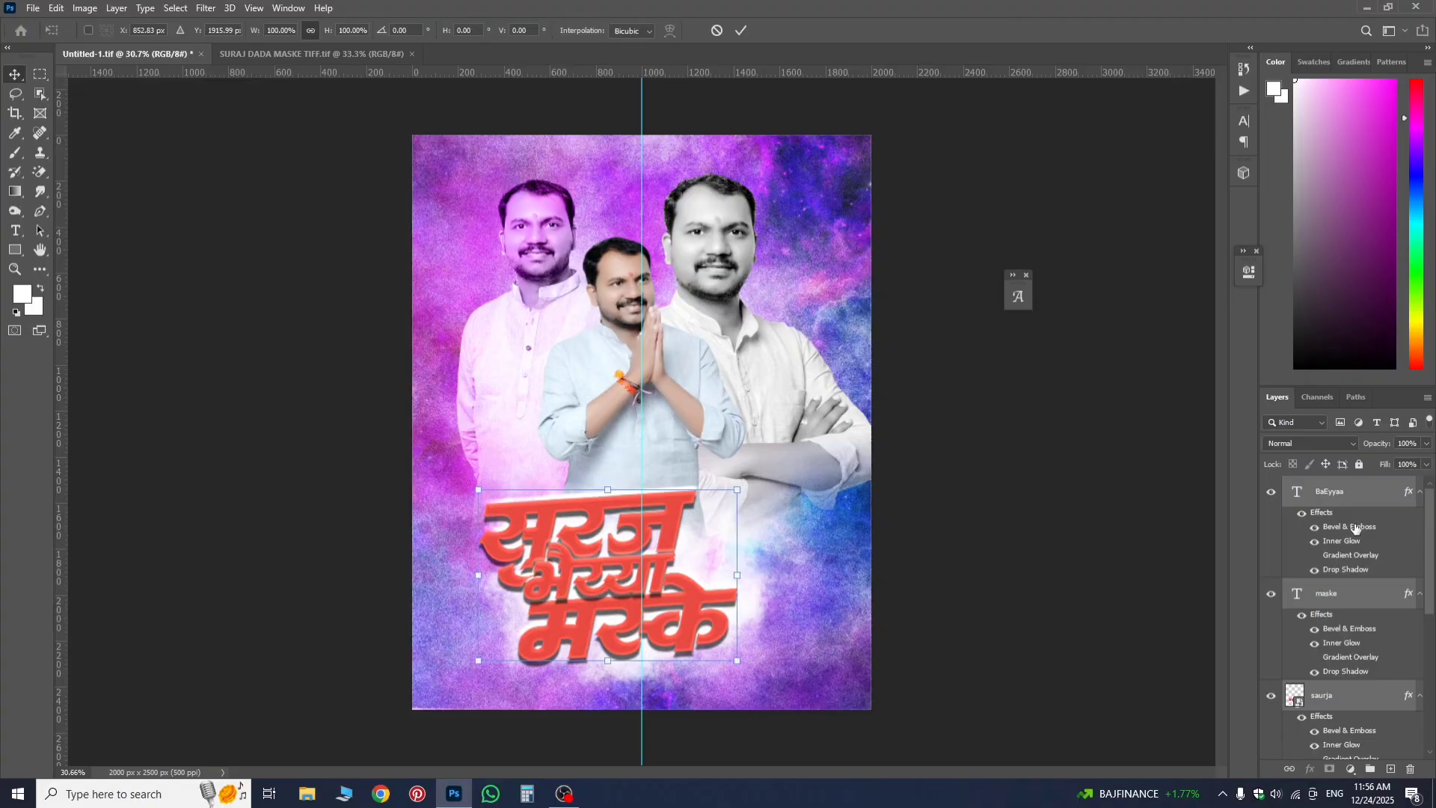
pyautogui.moveTo(689, 609); pyautogui.dragTo(706, 609)
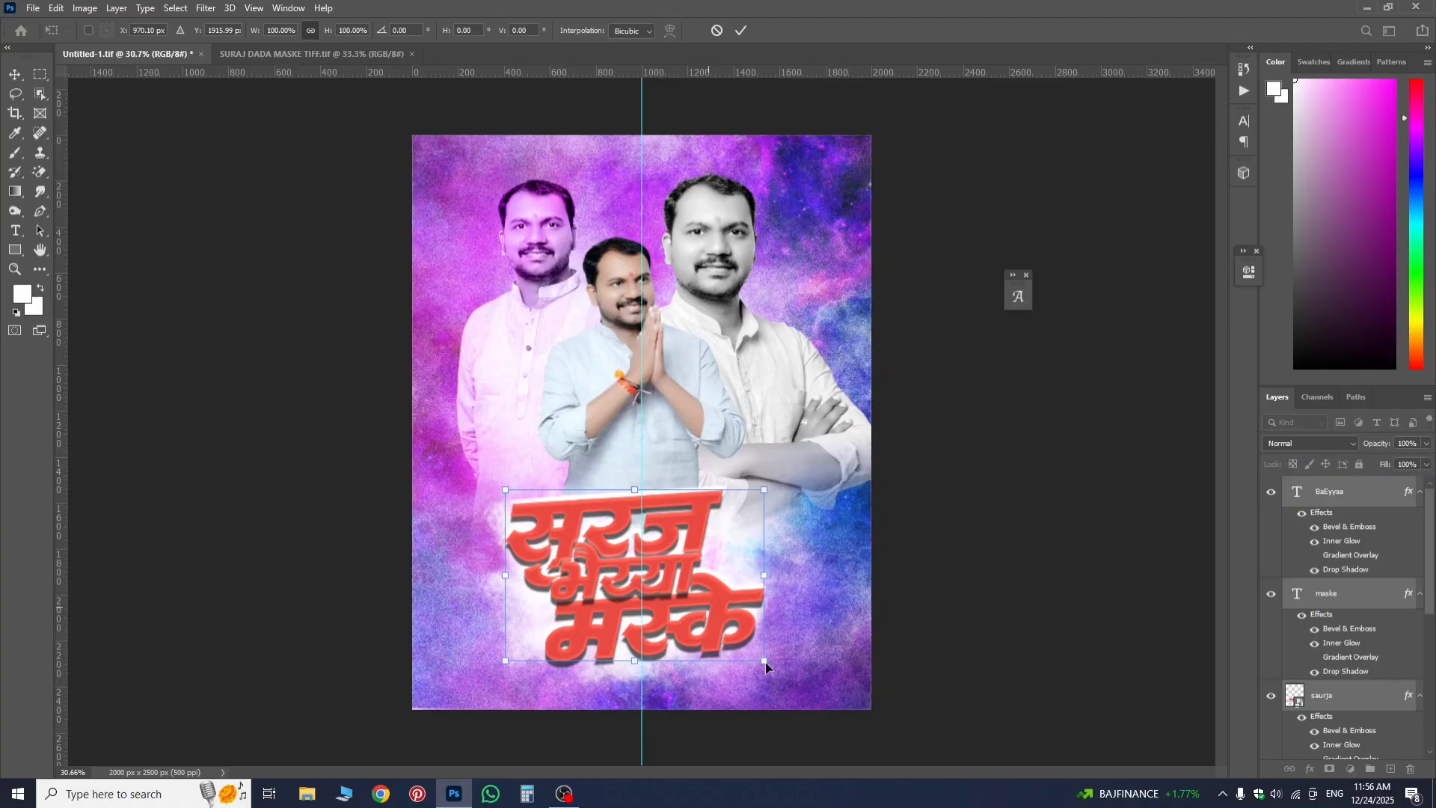
pyautogui.moveTo(764, 663); pyautogui.dragTo(767, 668)
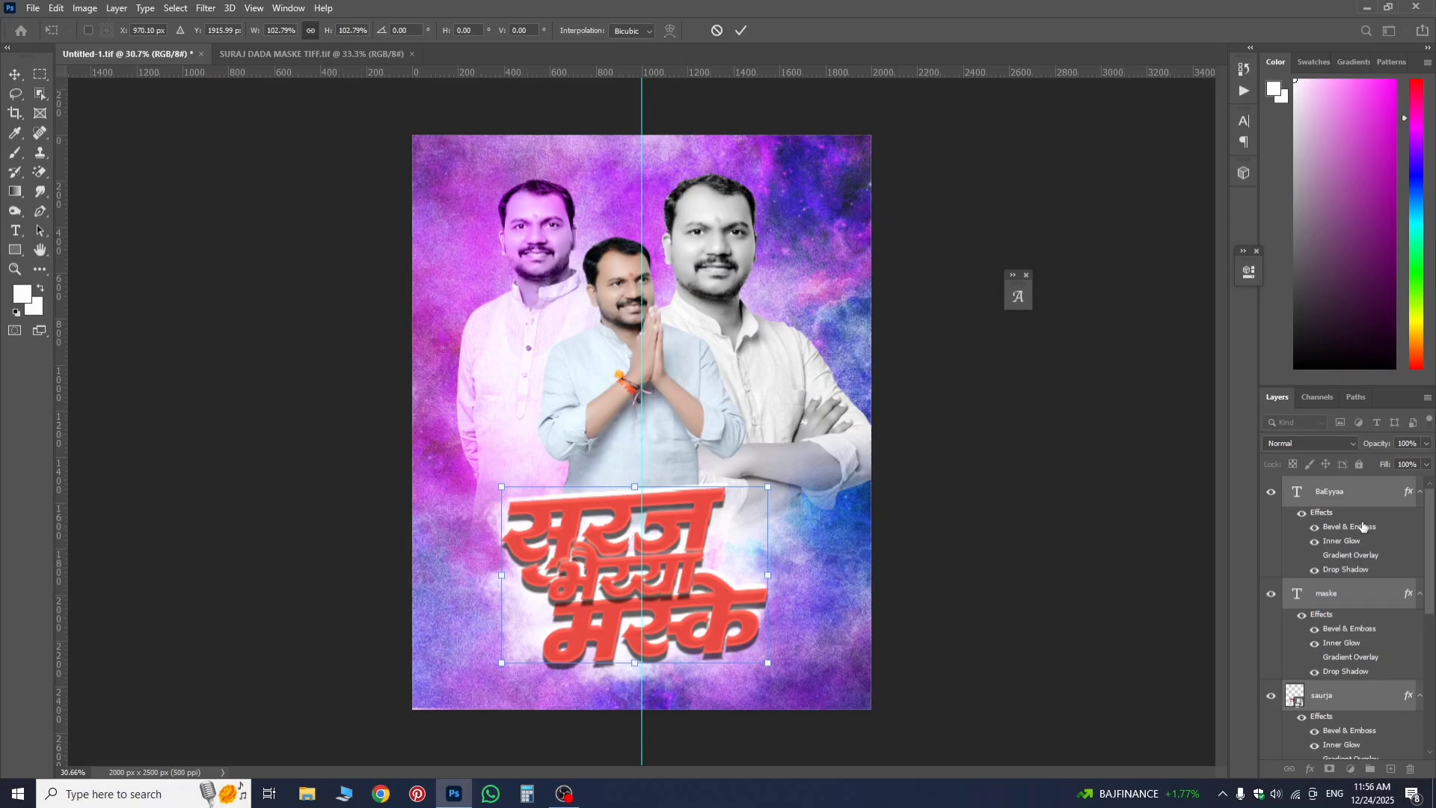
pyautogui.press('Return')
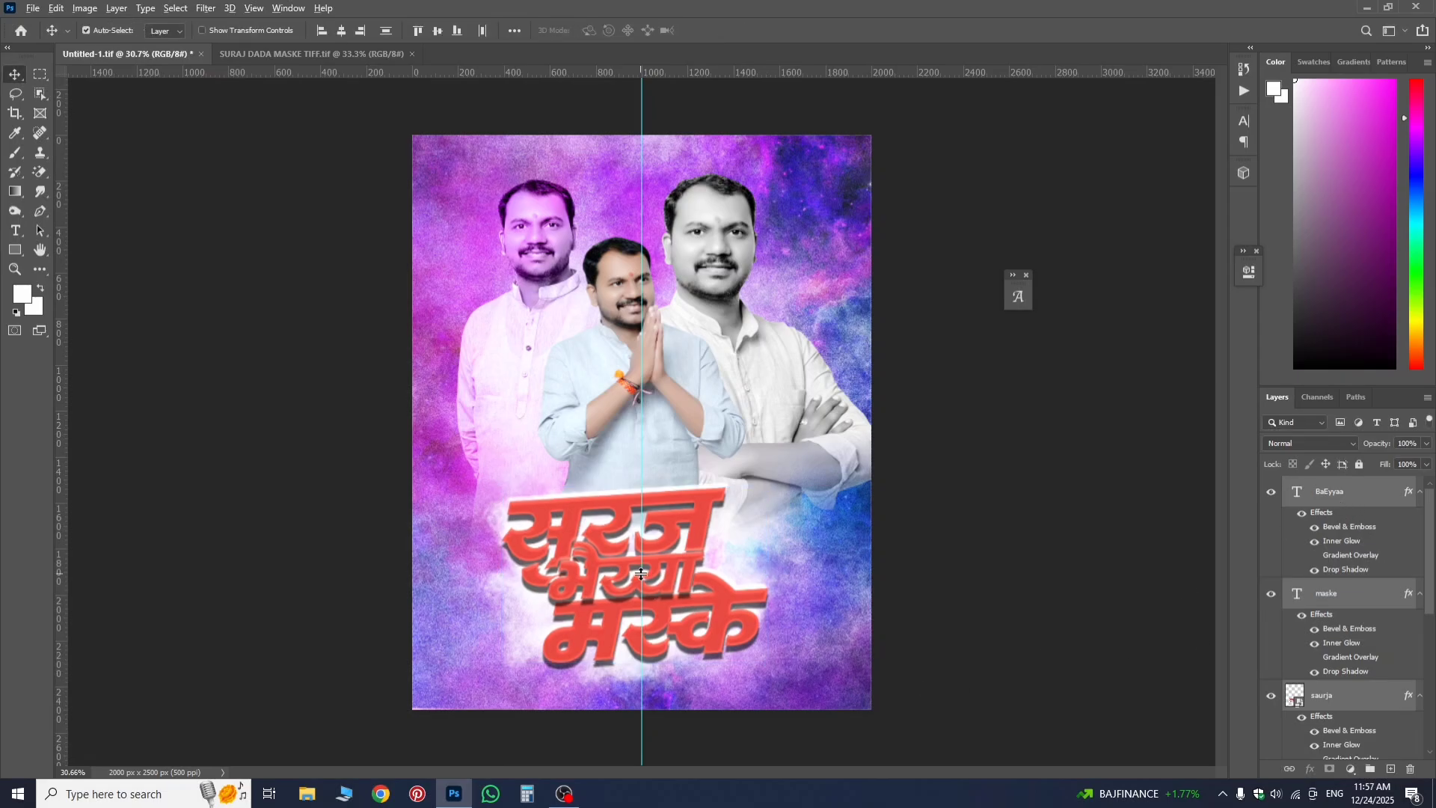
# - Examine the Bevel & Emboss and Inner Glow settings of the middle title line, including the available contour shapes
pyautogui.scroll(5, 639, 568)
pyautogui.scroll(-3, 764, 561)
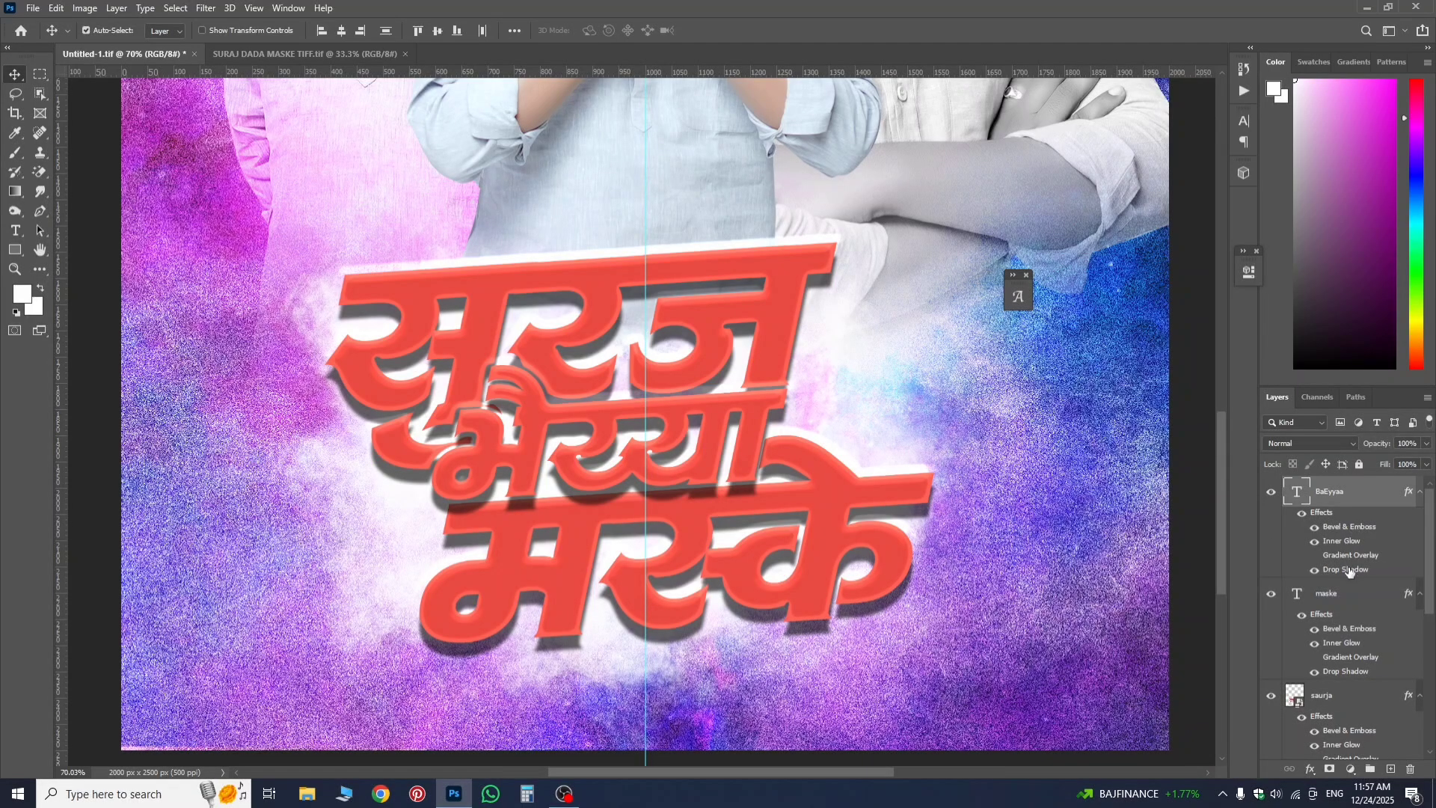
pyautogui.doubleClick(1350, 527)
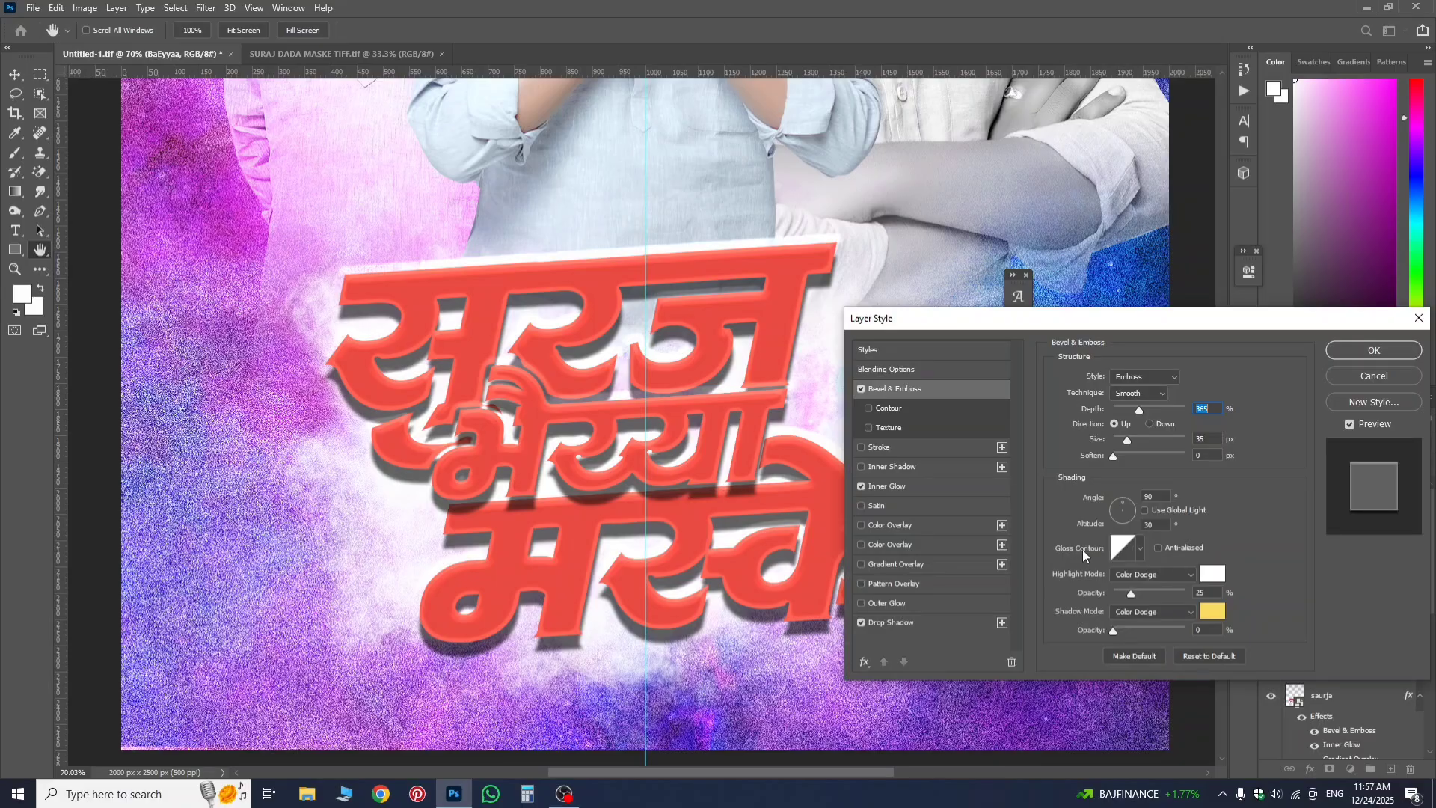
pyautogui.click(1139, 551)
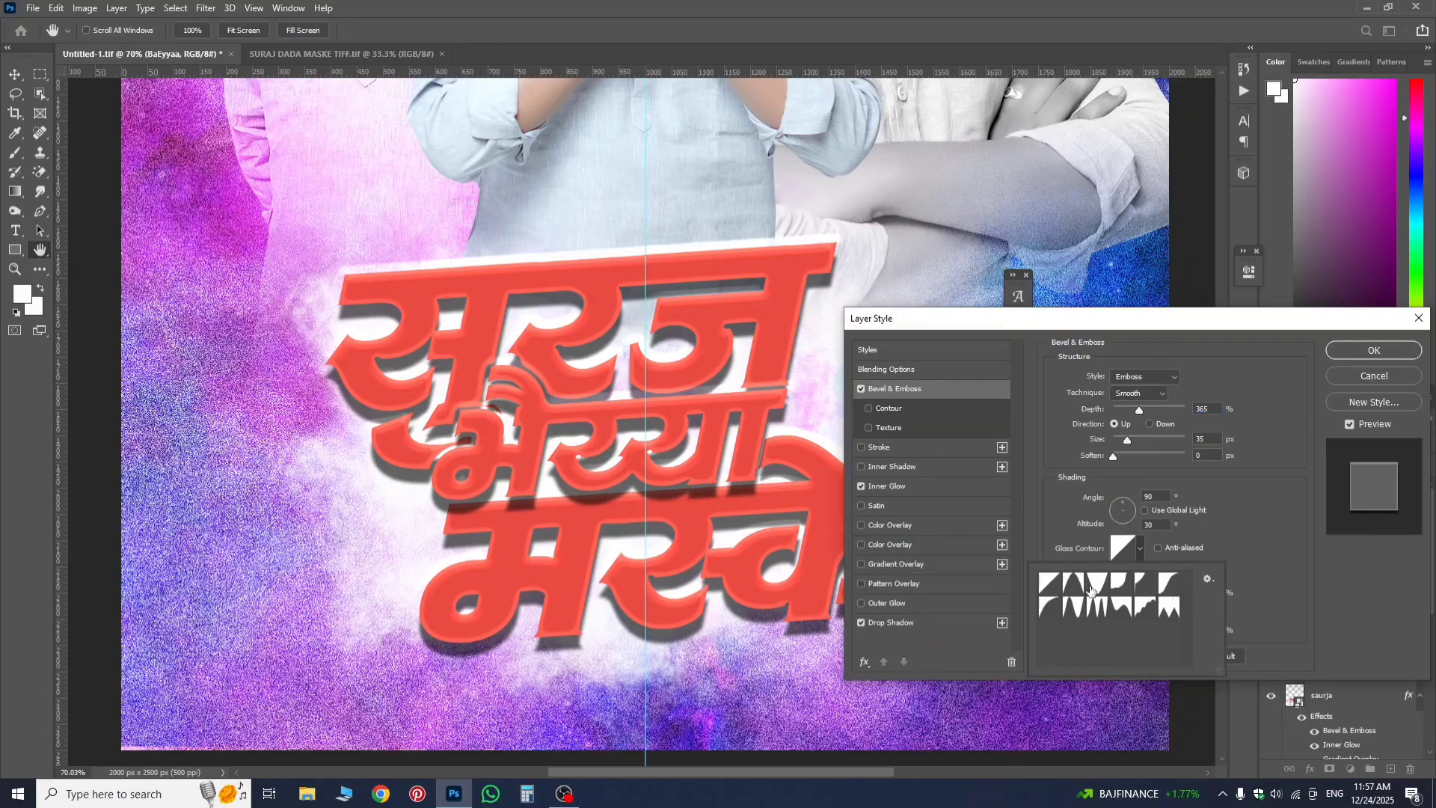
pyautogui.click(1225, 538)
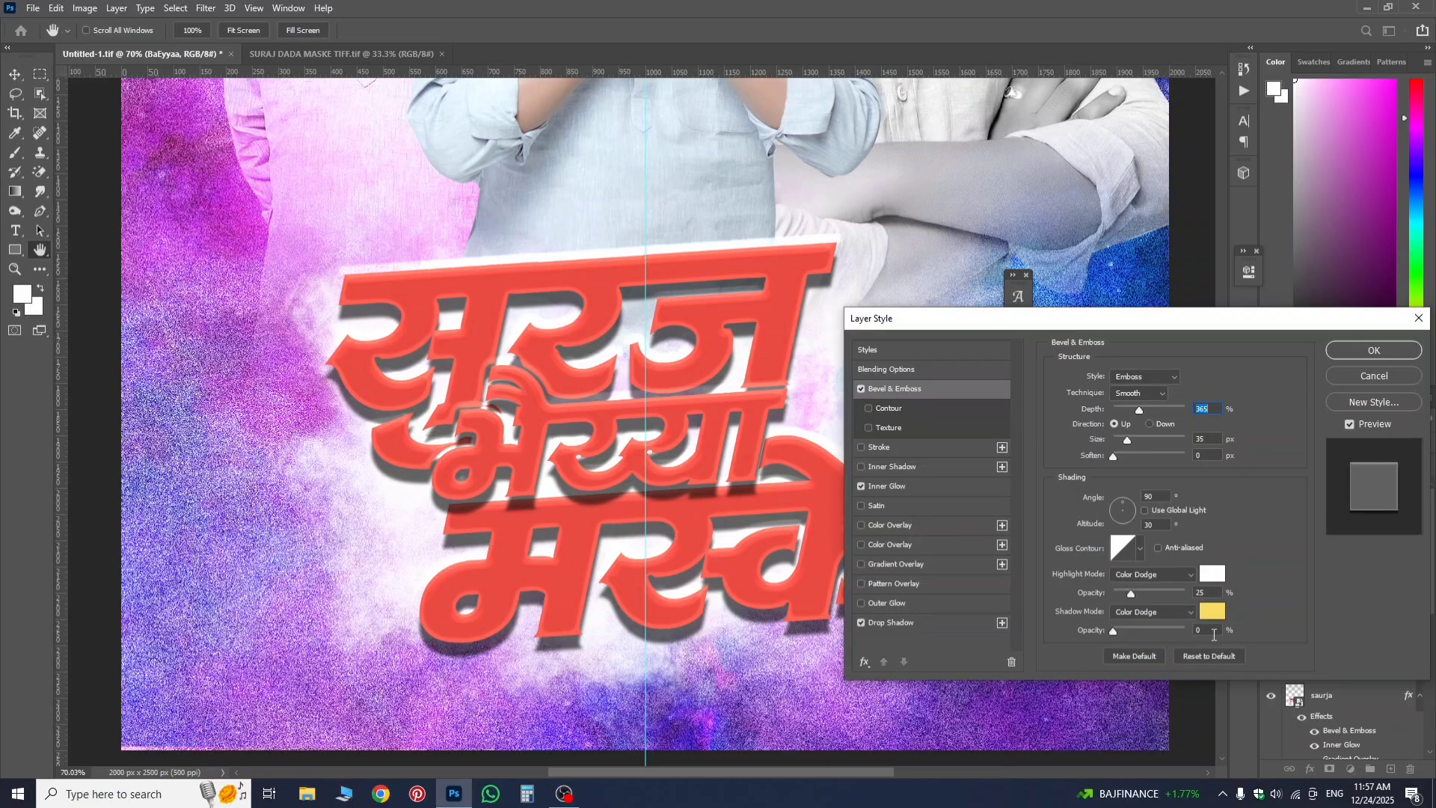
pyautogui.click(926, 490)
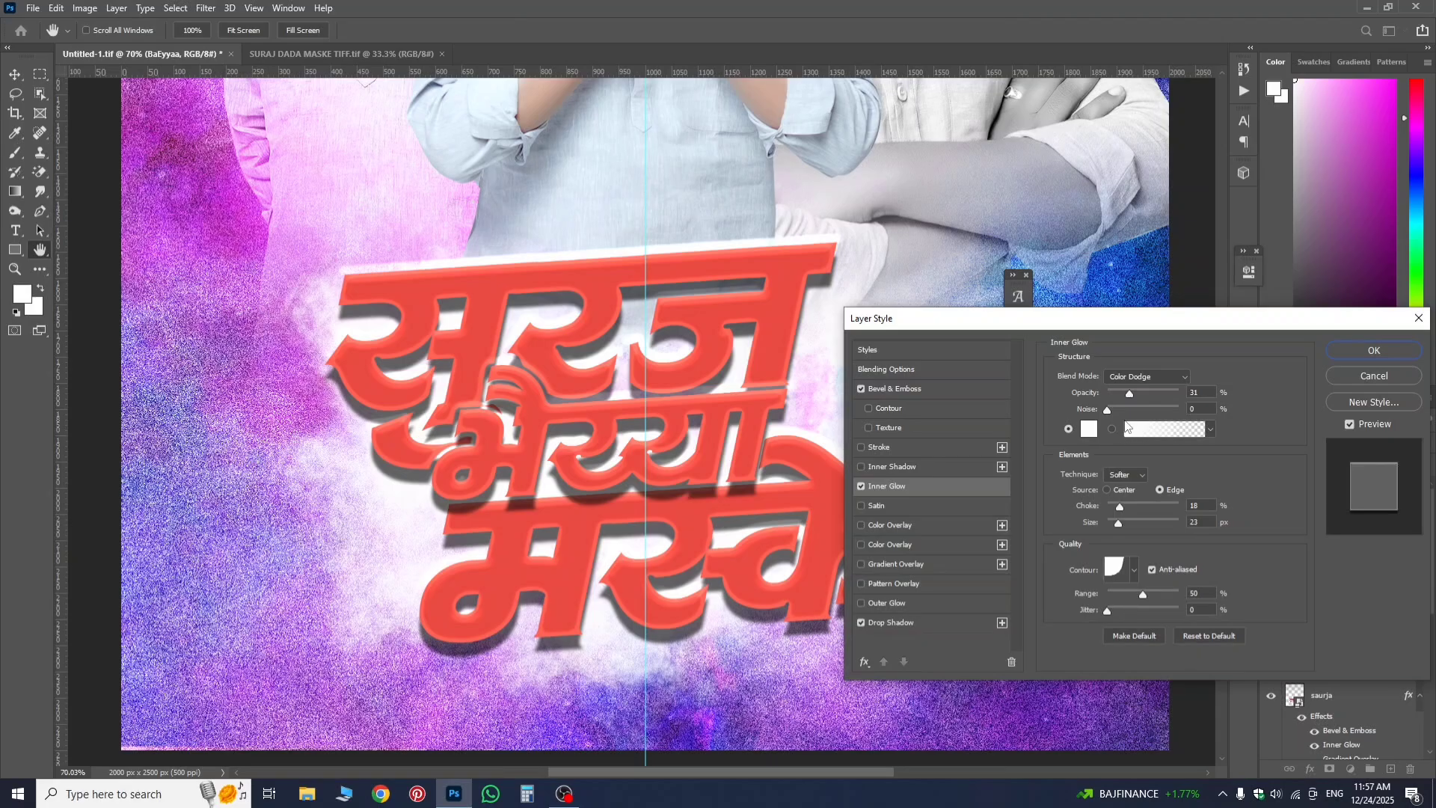
pyautogui.moveTo(1108, 411); pyautogui.dragTo(1098, 440)
pyautogui.click(1134, 573)
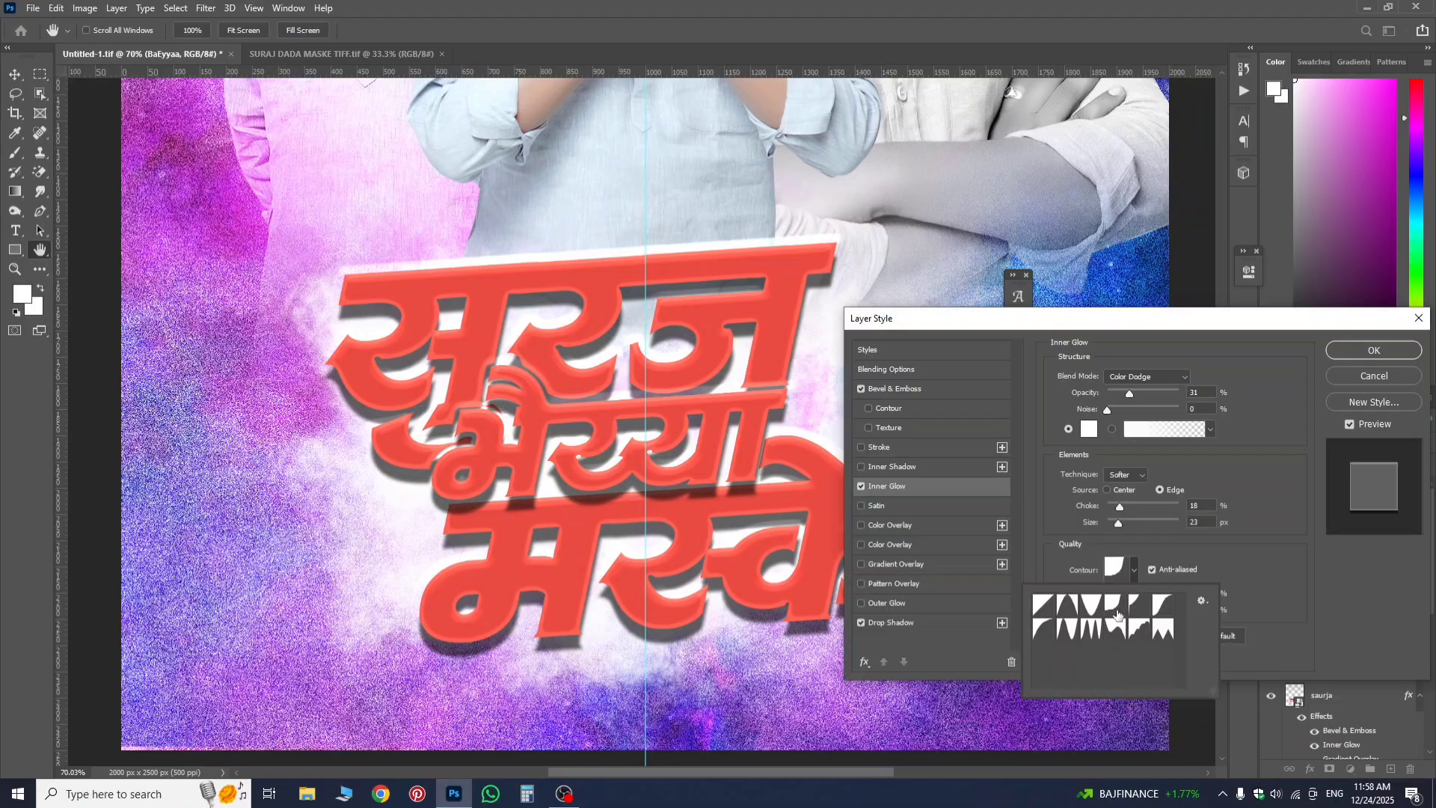
pyautogui.click(1167, 569)
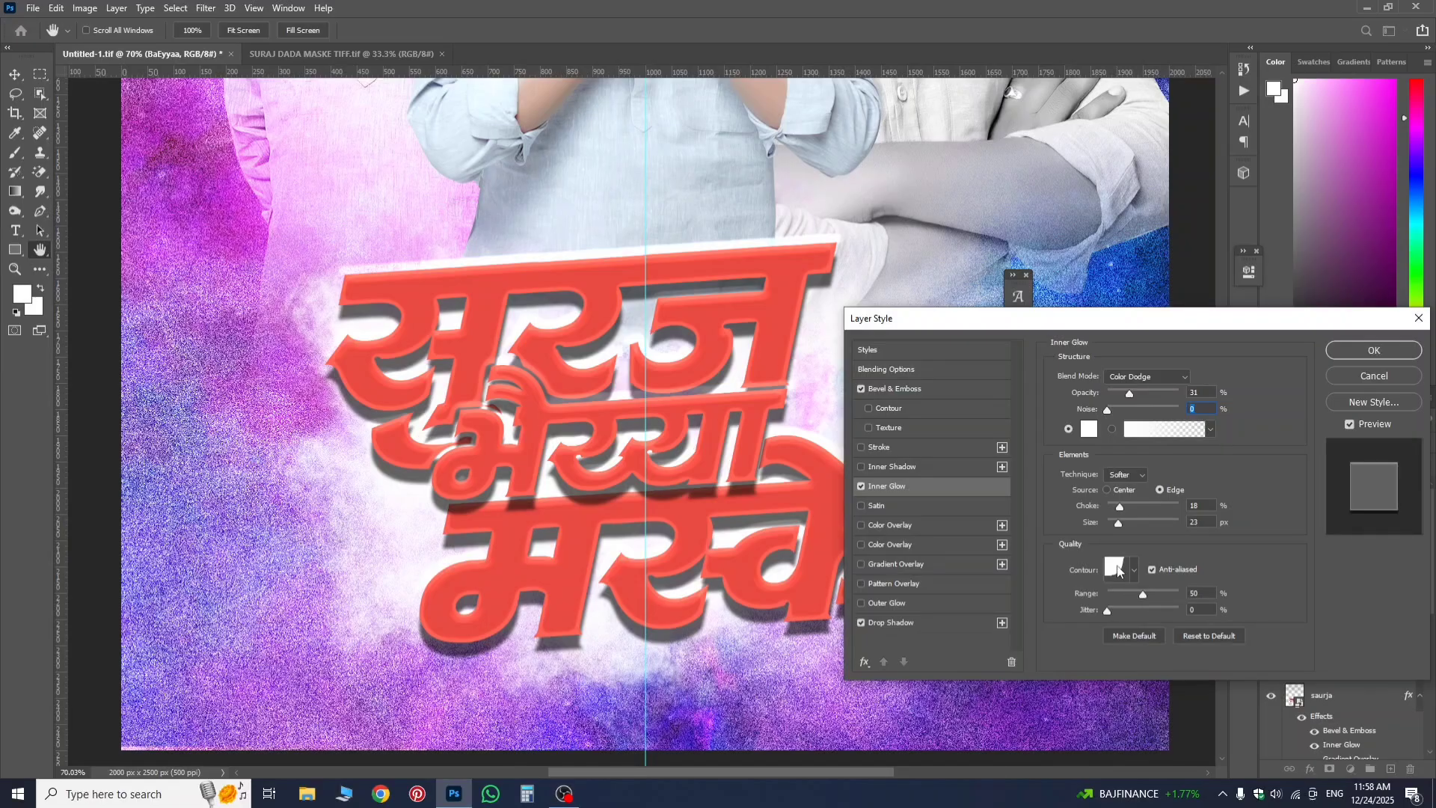
# - Examine the middle title line's Drop Shadow settings, trying the Normal and Darker Color blend modes, and close the layer style
pyautogui.click(924, 621)
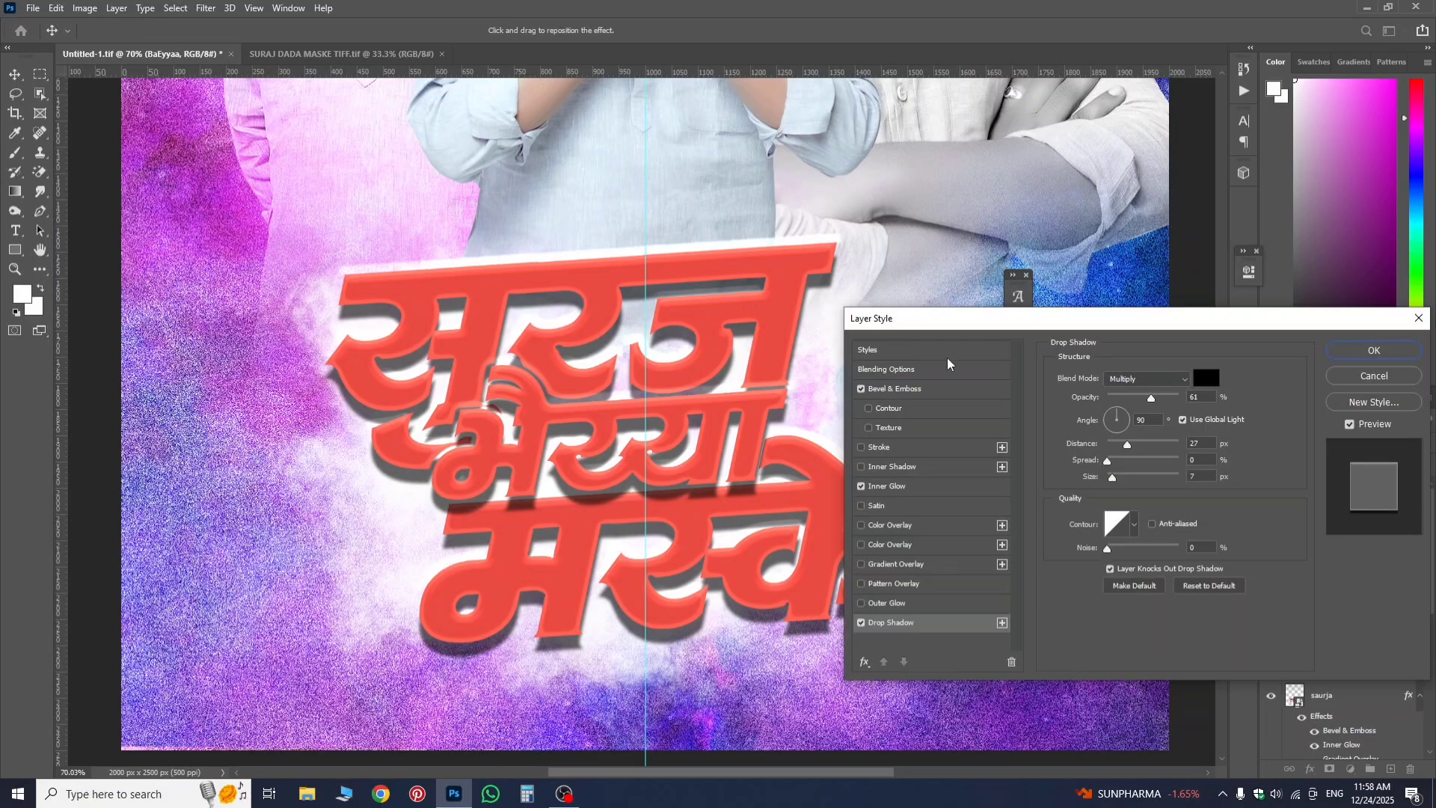
pyautogui.click(1169, 381)
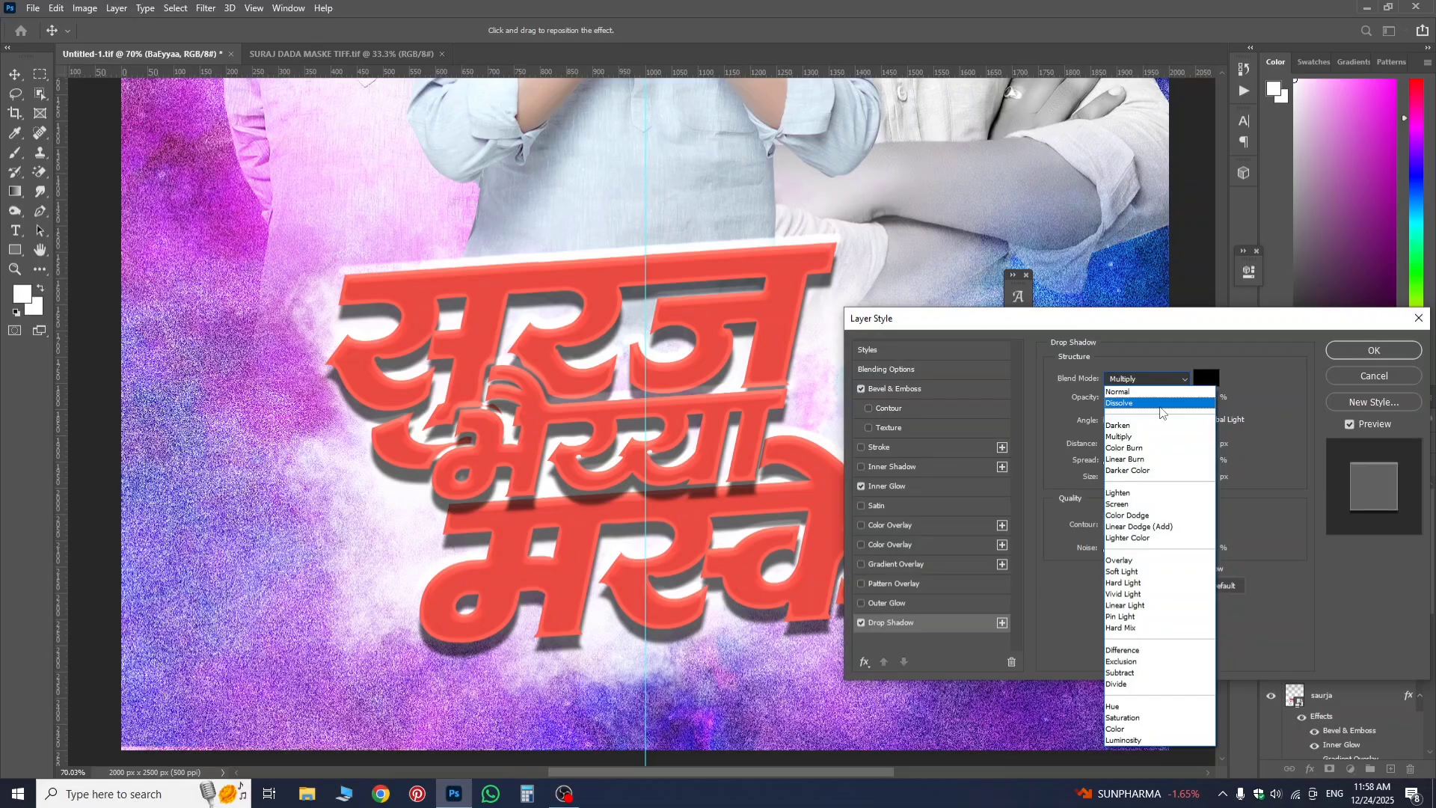
pyautogui.click(1155, 392)
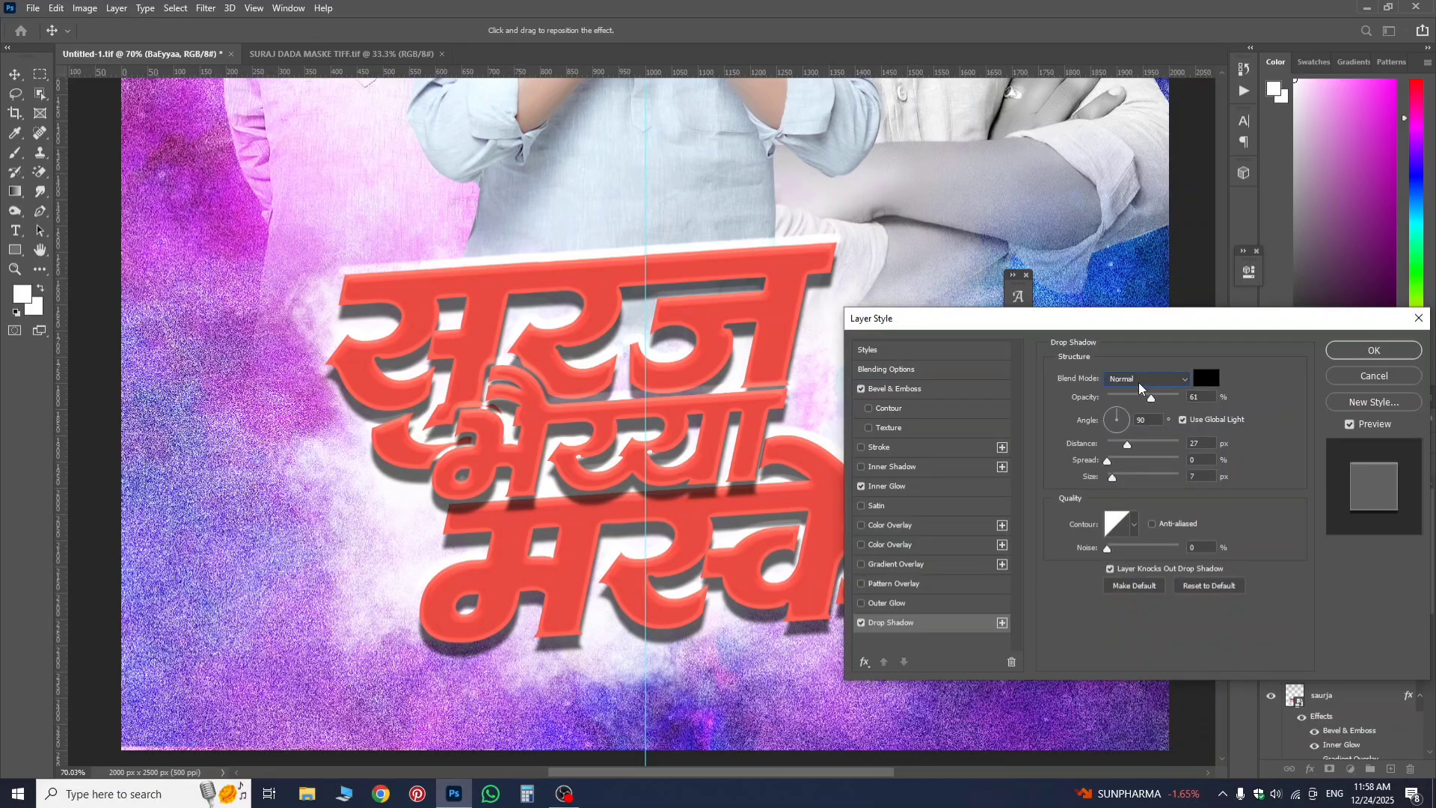
pyautogui.click(1139, 382)
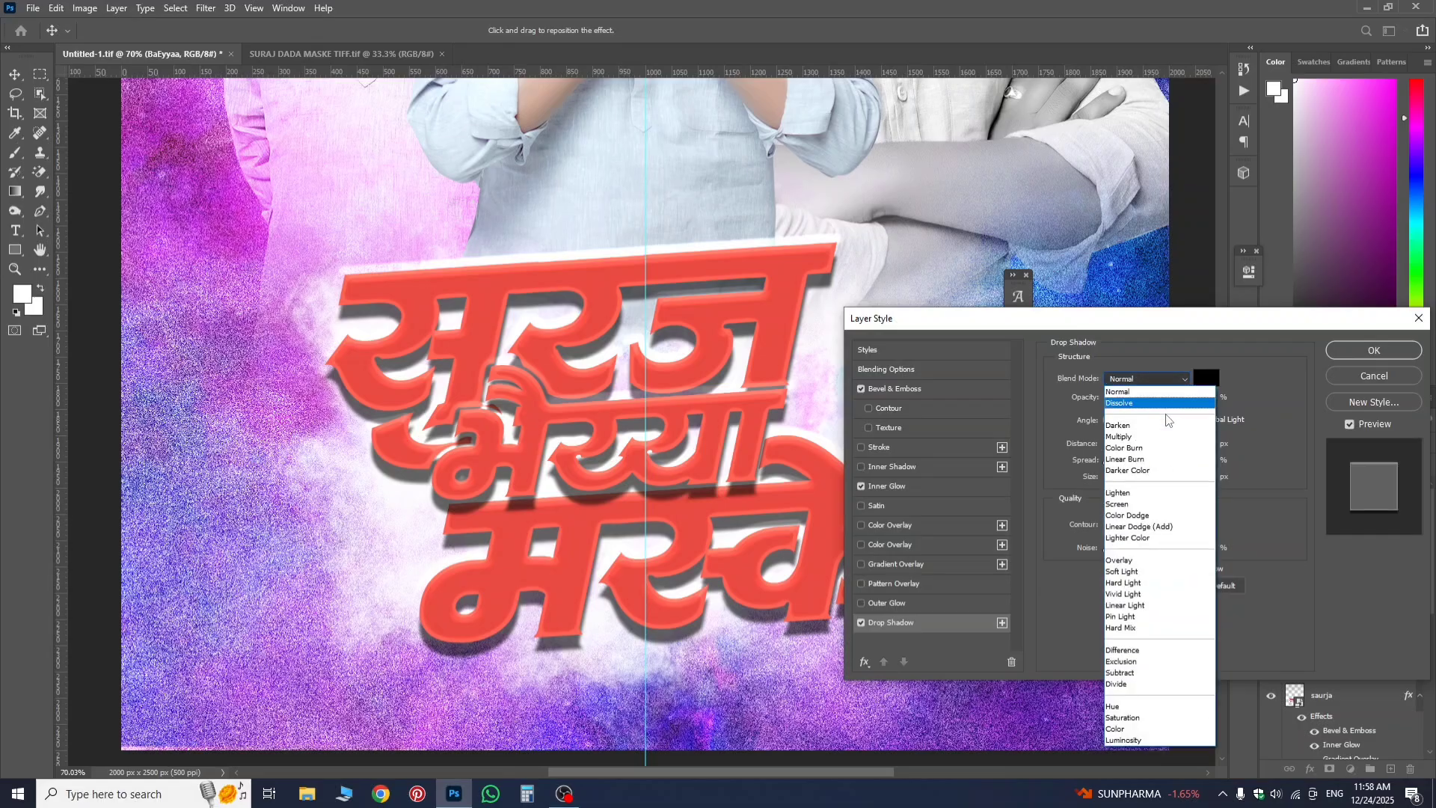
pyautogui.click(1169, 472)
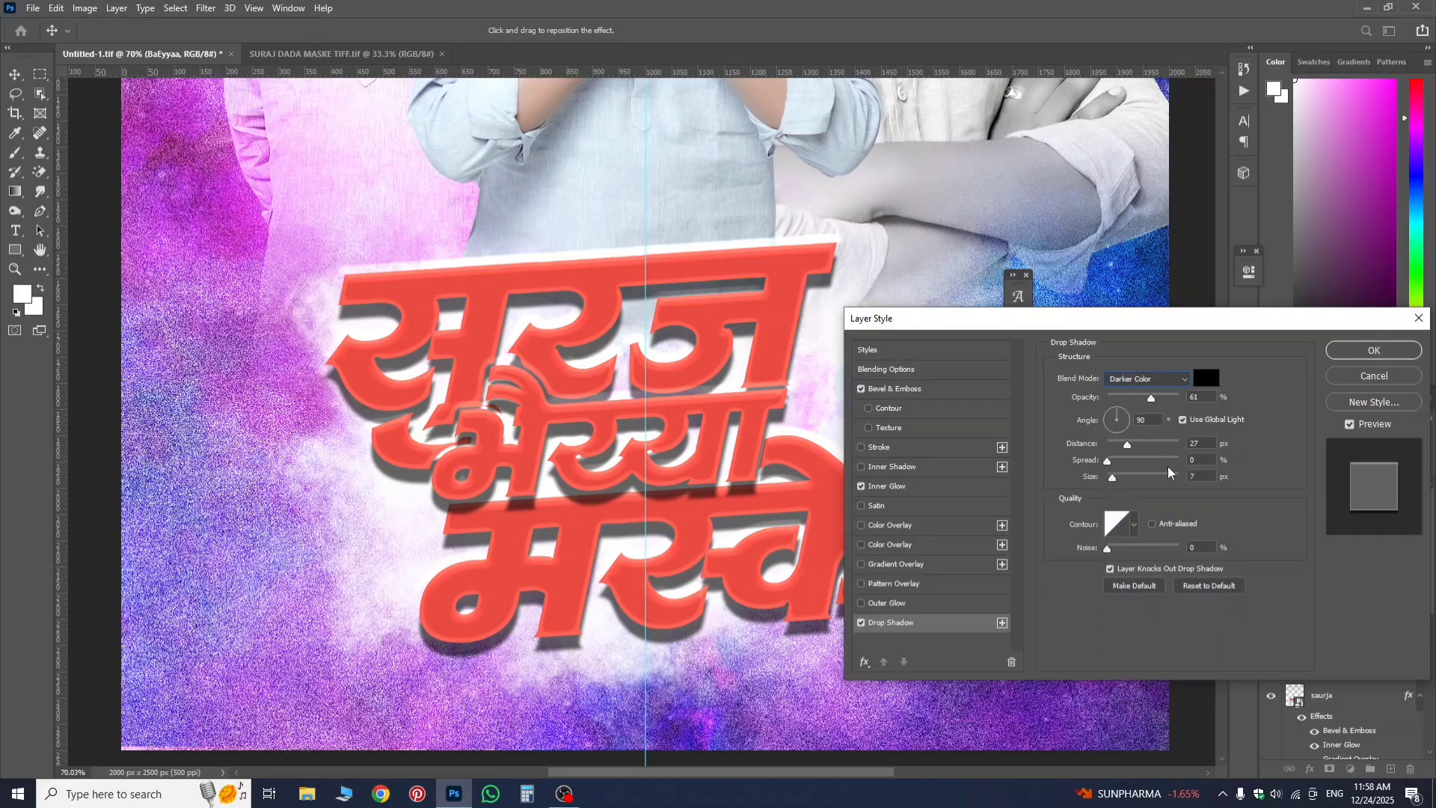
pyautogui.click(1140, 386)
pyautogui.click(1148, 445)
pyautogui.click(1366, 353)
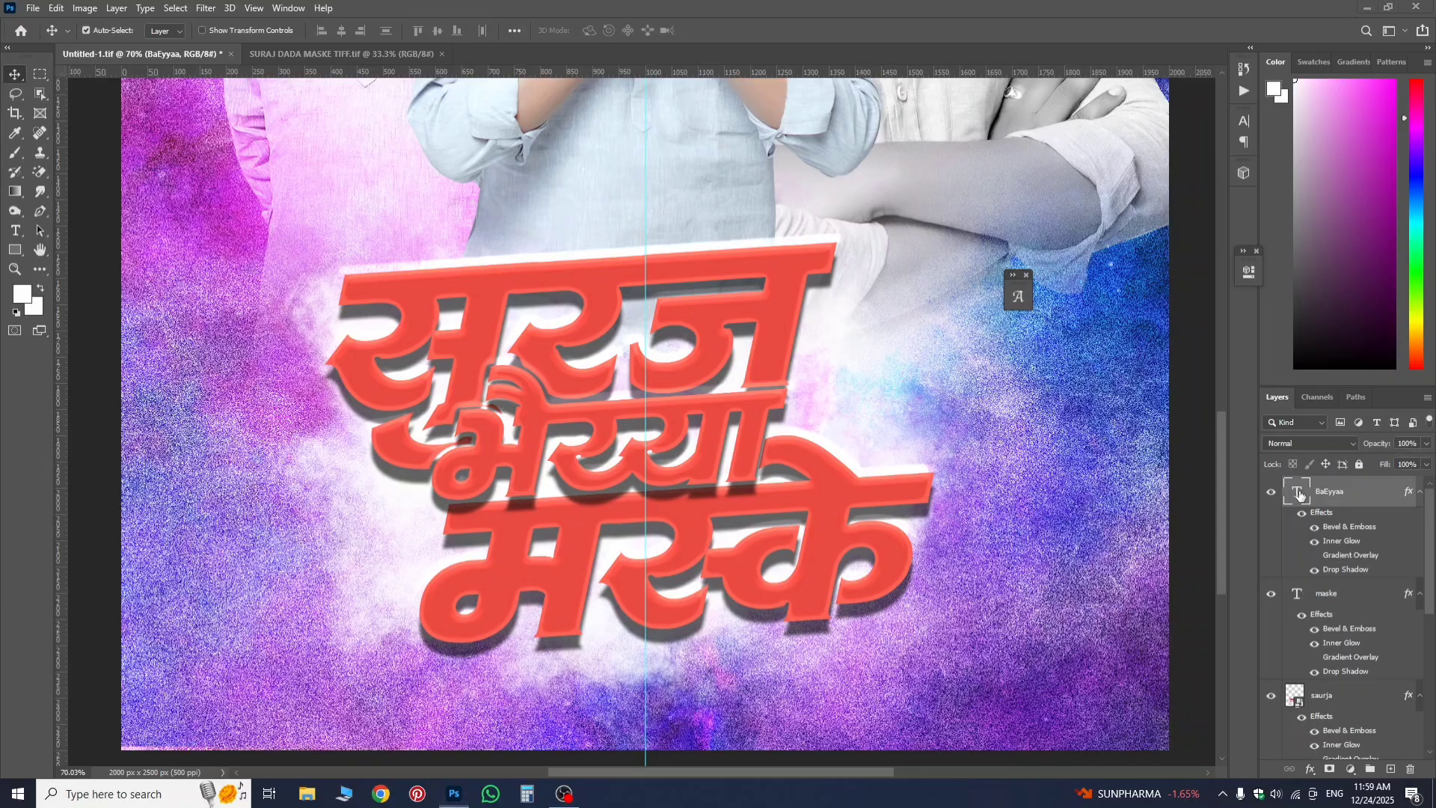
pyautogui.press('super')
pyautogui.press('super')
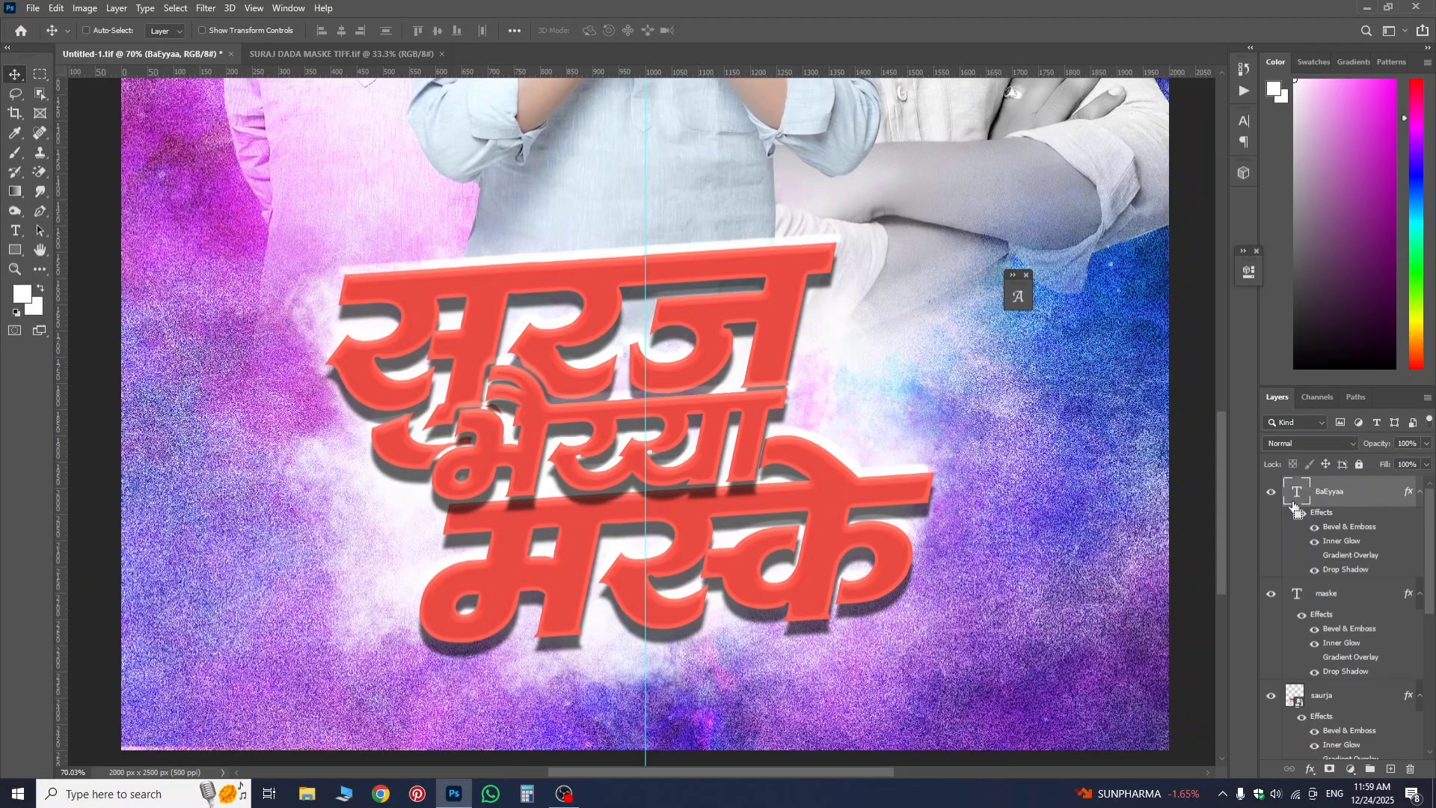
pyautogui.keyDown('ctrl'); pyautogui.click(1294, 506); pyautogui.keyUp('ctrl')
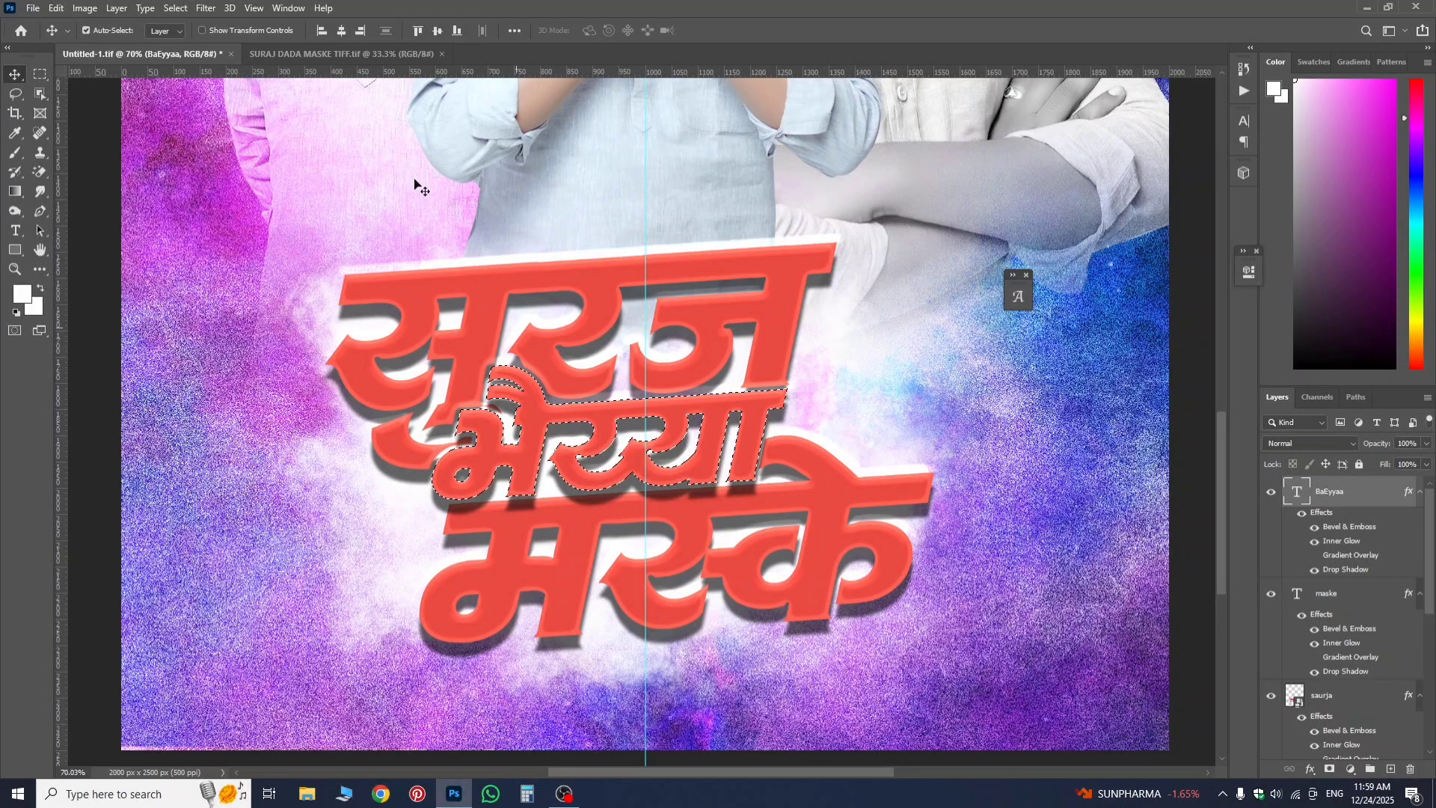
pyautogui.click(206, 7)
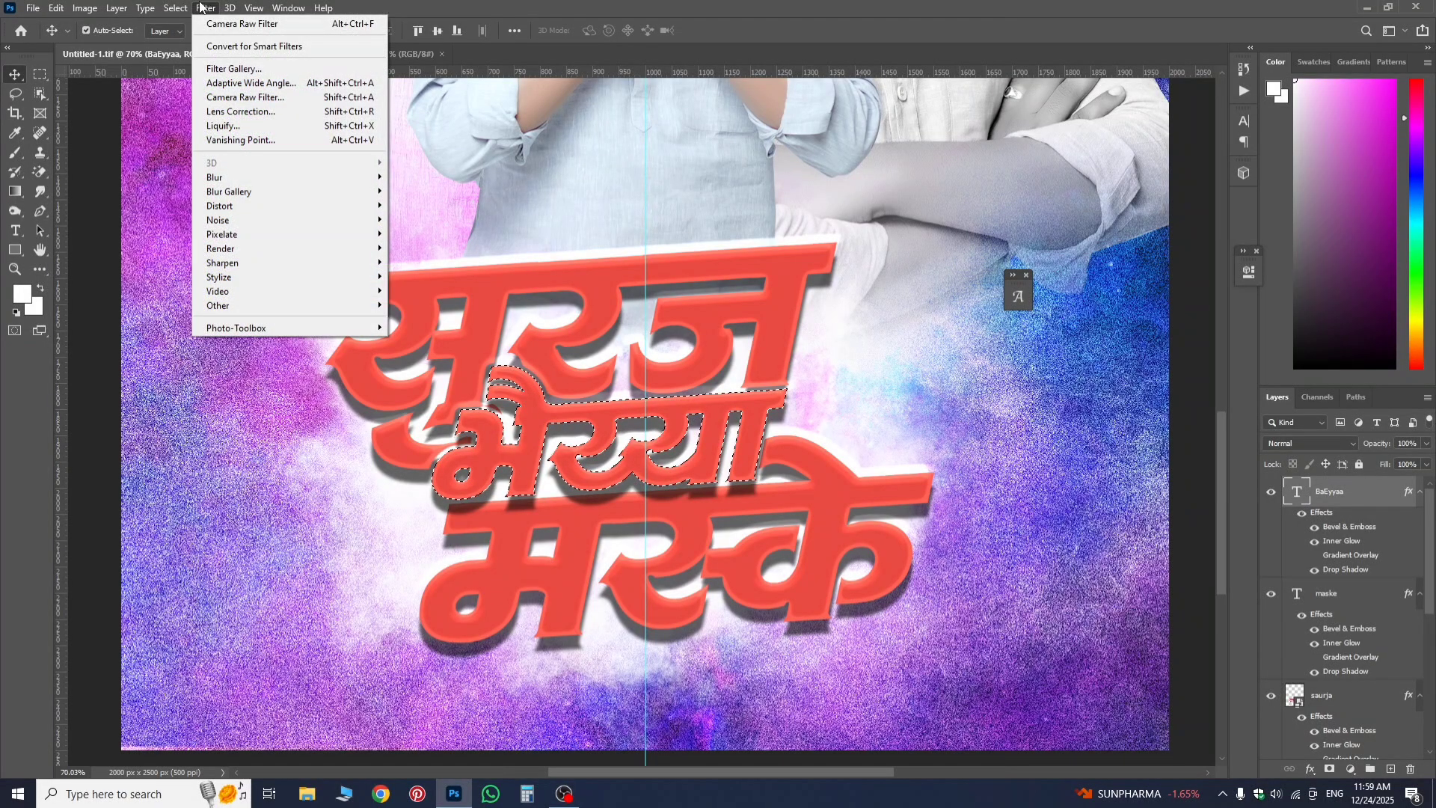
pyautogui.moveTo(180, 8)
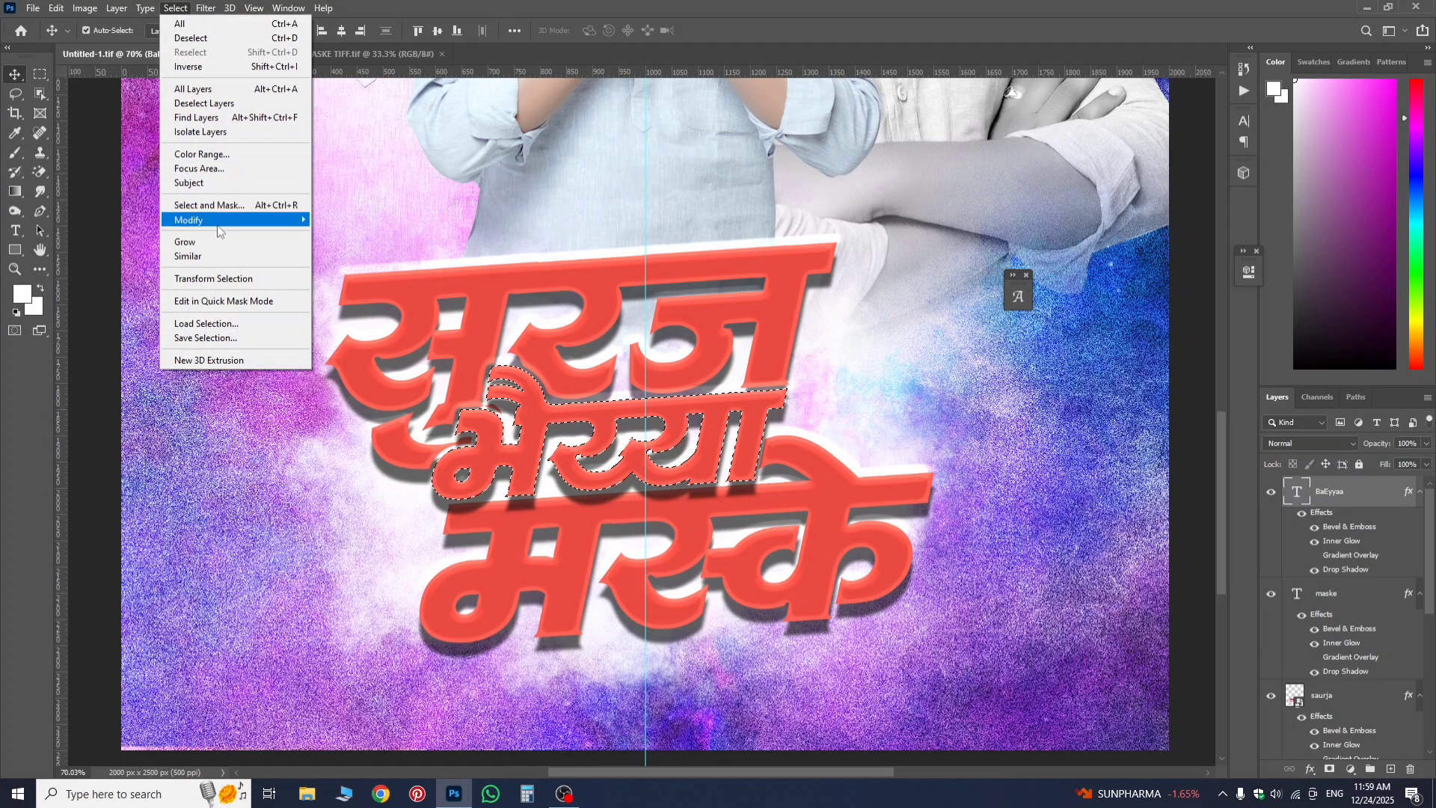
pyautogui.moveTo(218, 229)
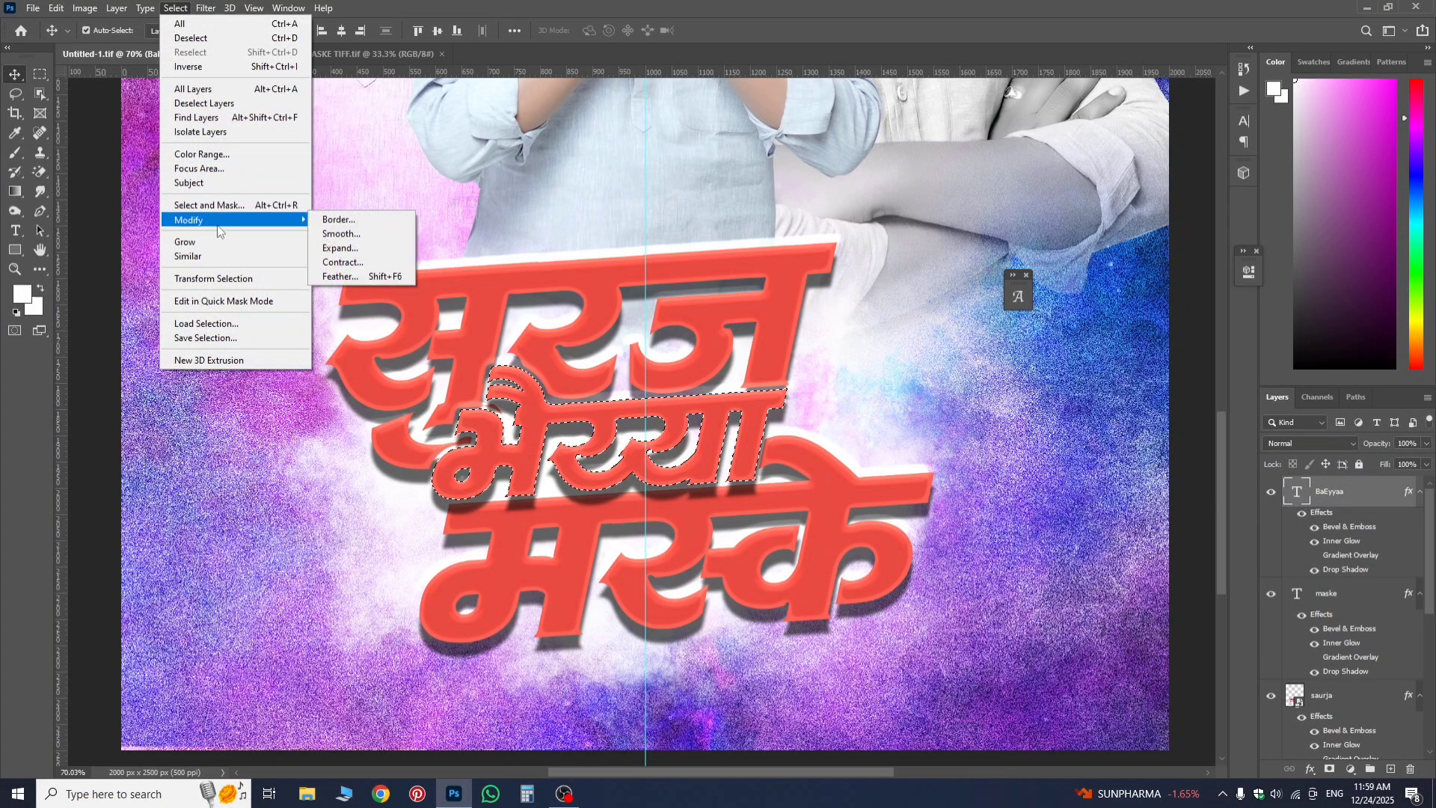
pyautogui.click(340, 247)
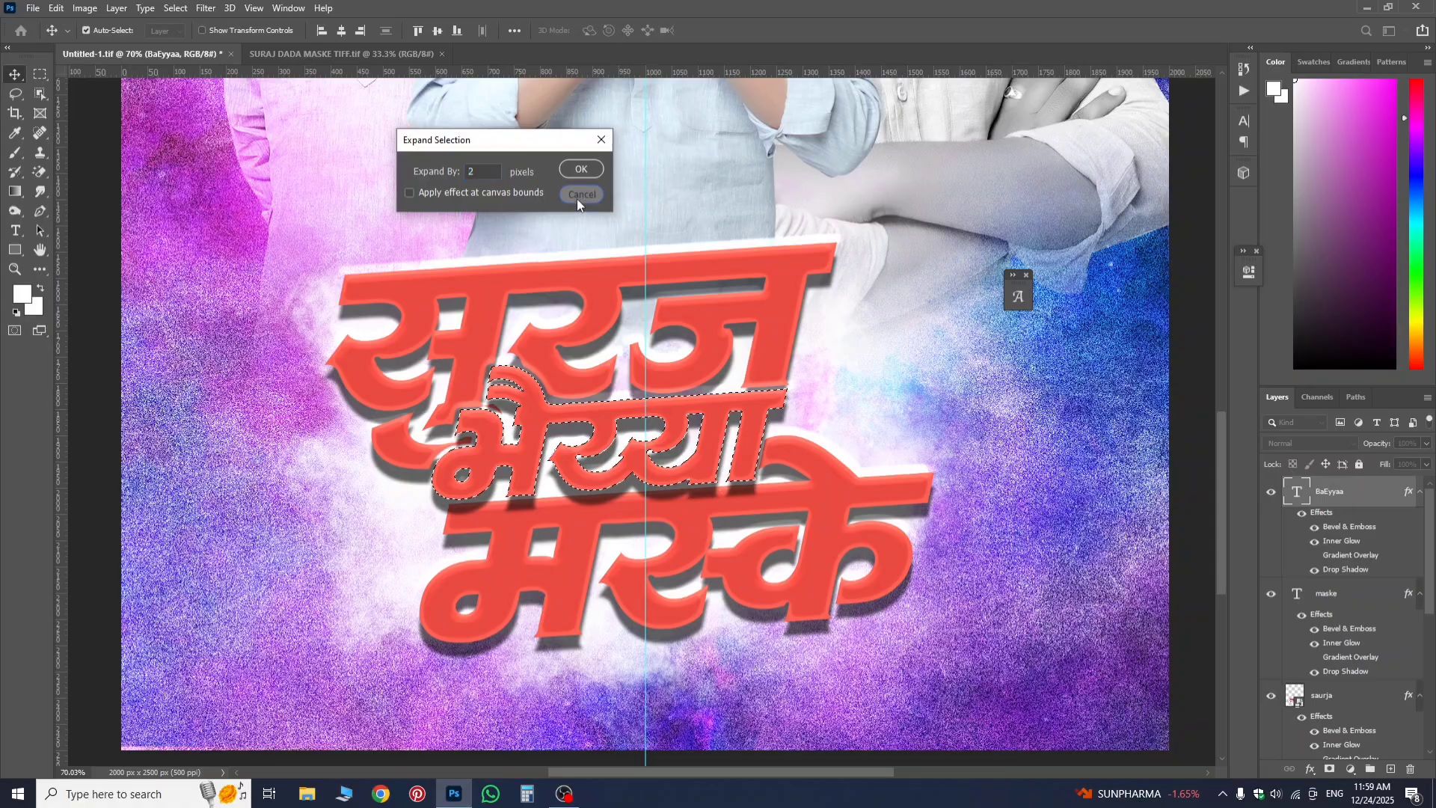
pyautogui.click(577, 197)
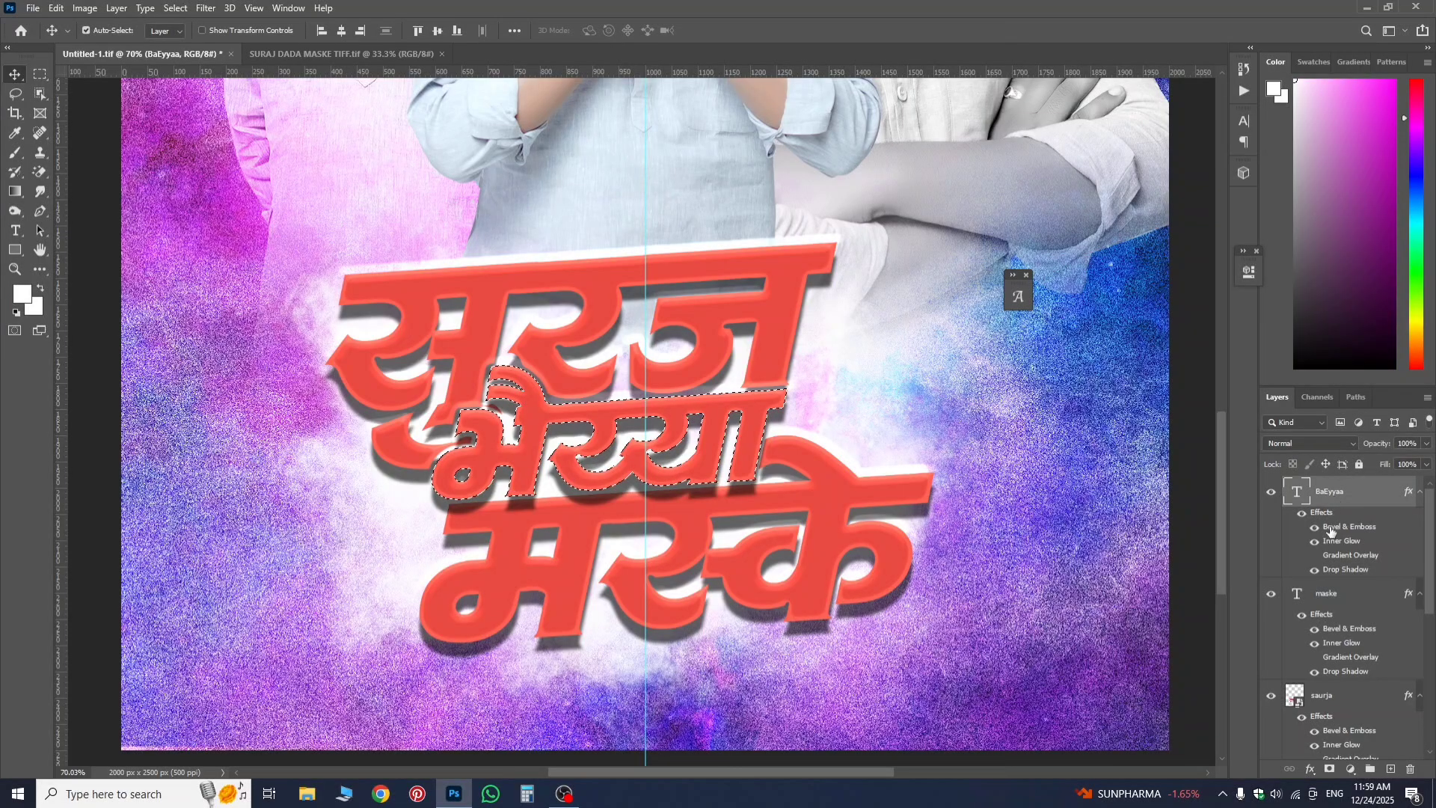
pyautogui.click(1330, 702)
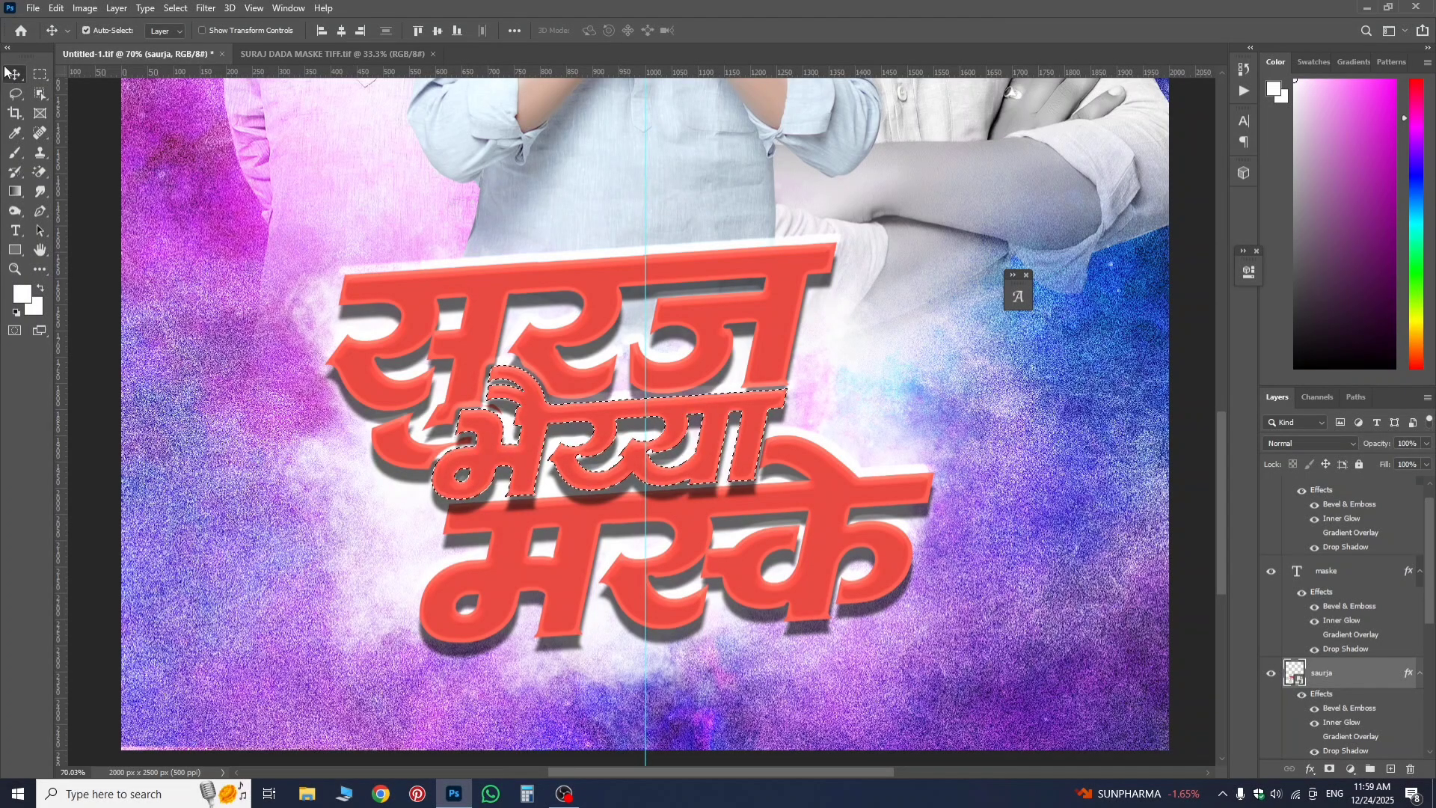
pyautogui.click(1332, 573)
pyautogui.hotkey('ctrl', 'd')
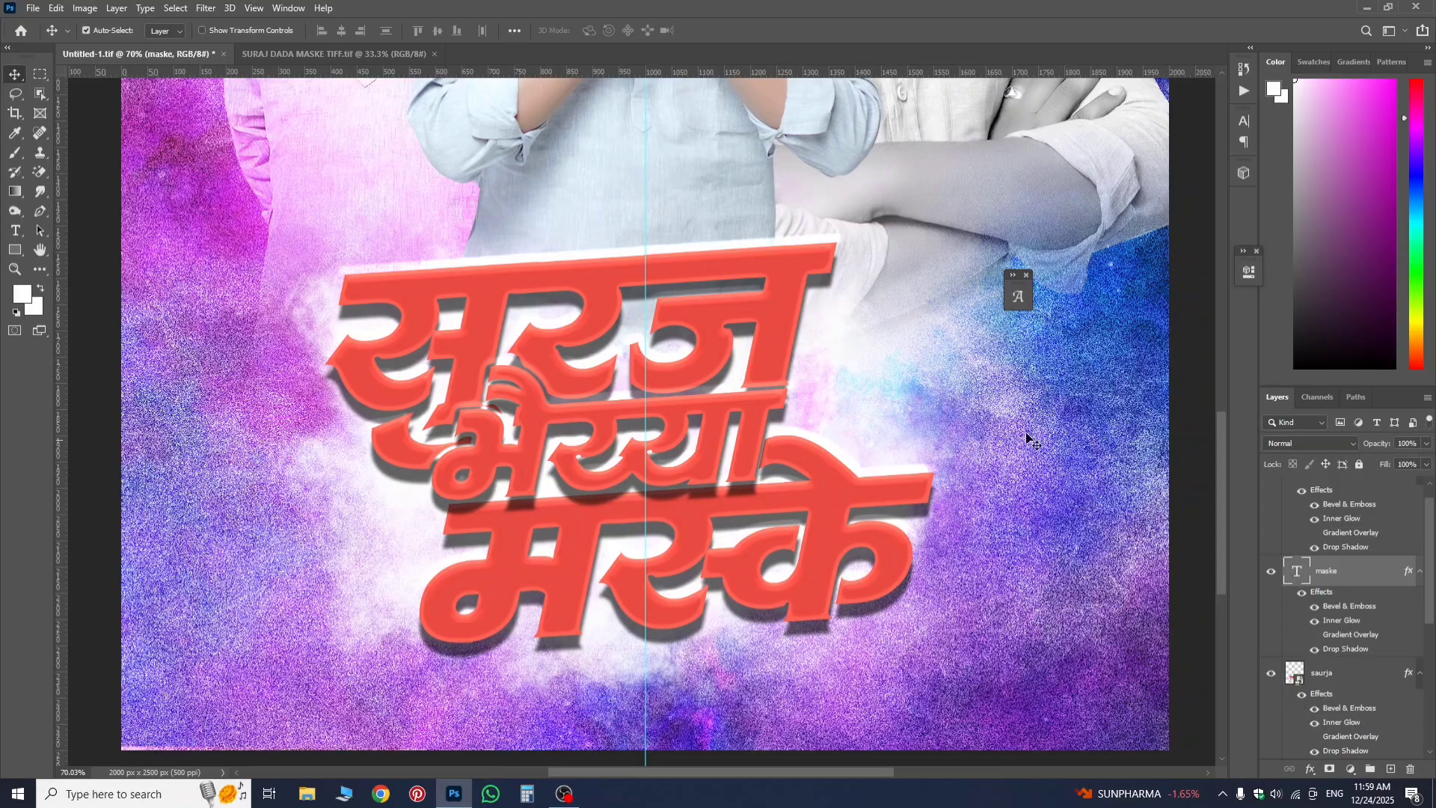
# - Place the Ink Inspiration image from the Downloads folder as an embedded object in the poster
pyautogui.hotkey('ctrl', '0')
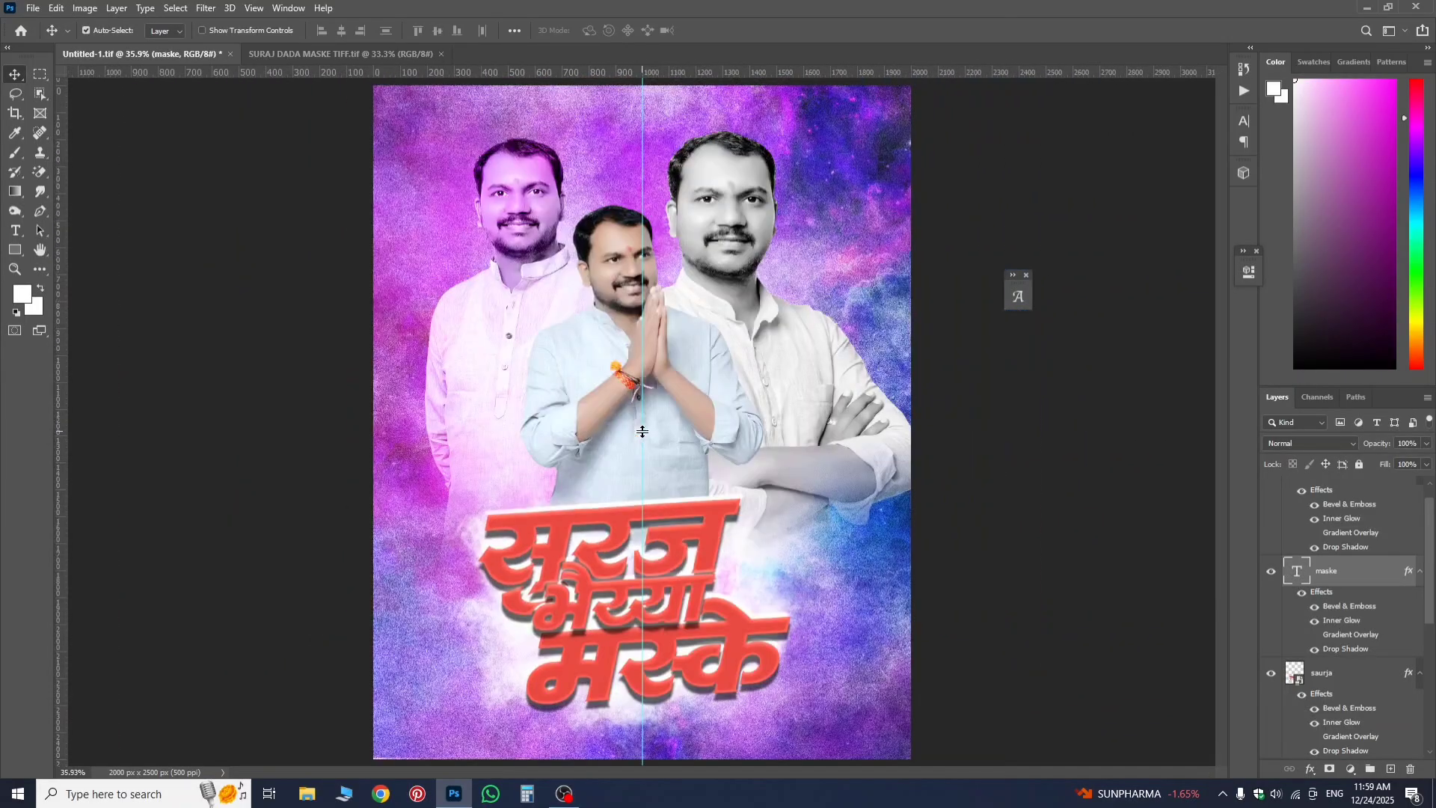
pyautogui.scroll(3, 699, 506)
pyautogui.scroll(-3, 679, 594)
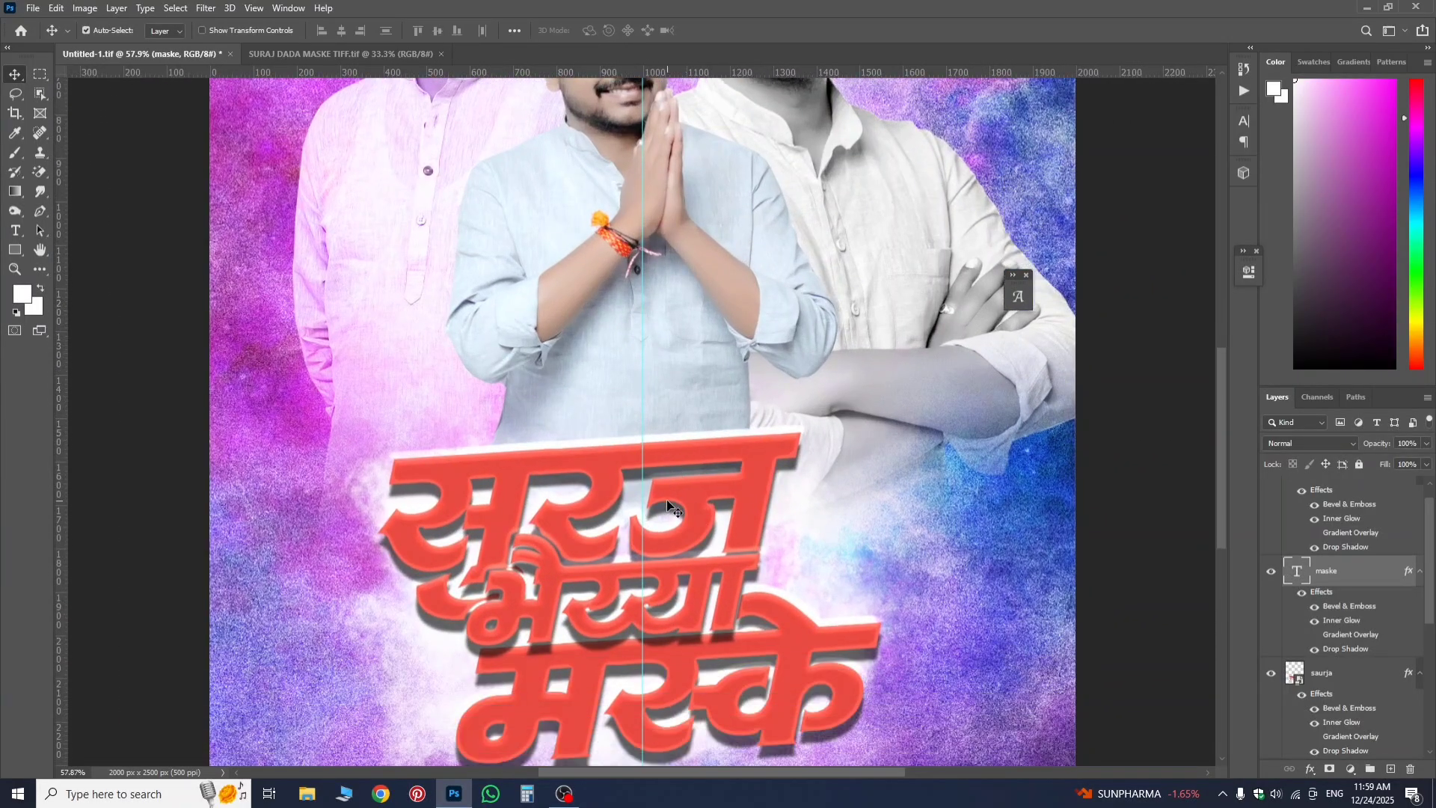
pyautogui.scroll(-2, 666, 503)
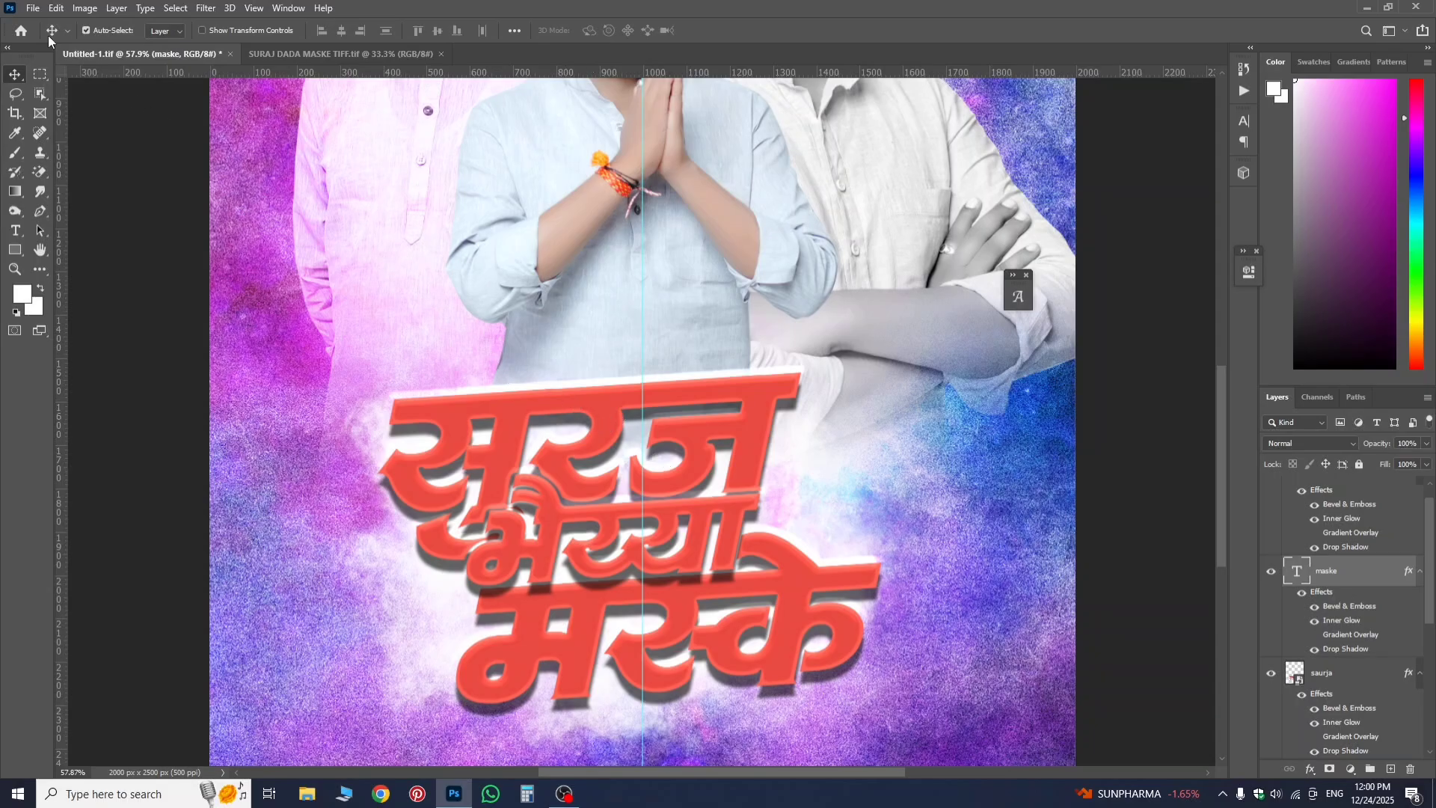
pyautogui.click(22, 6)
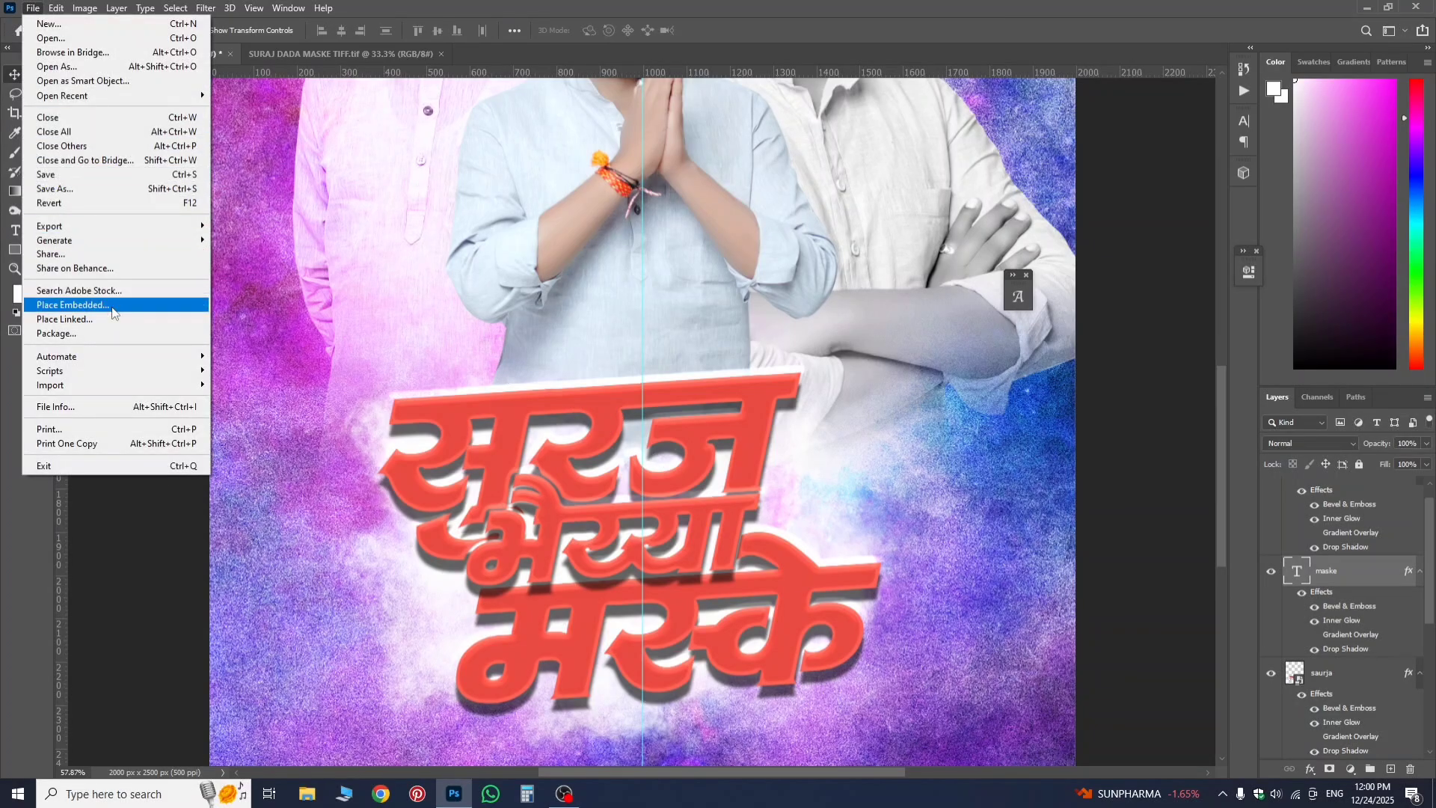
pyautogui.click(204, 305)
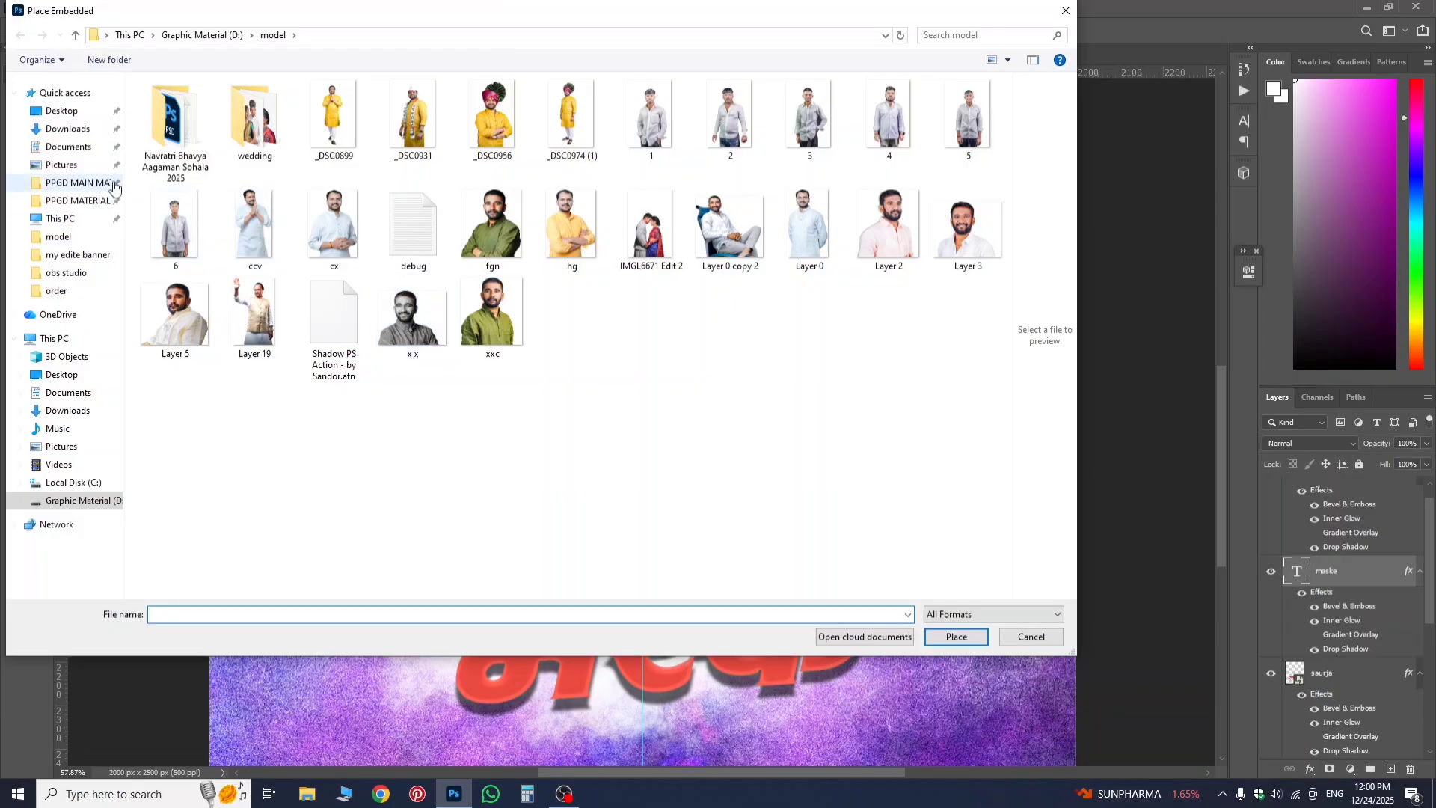
pyautogui.click(67, 129)
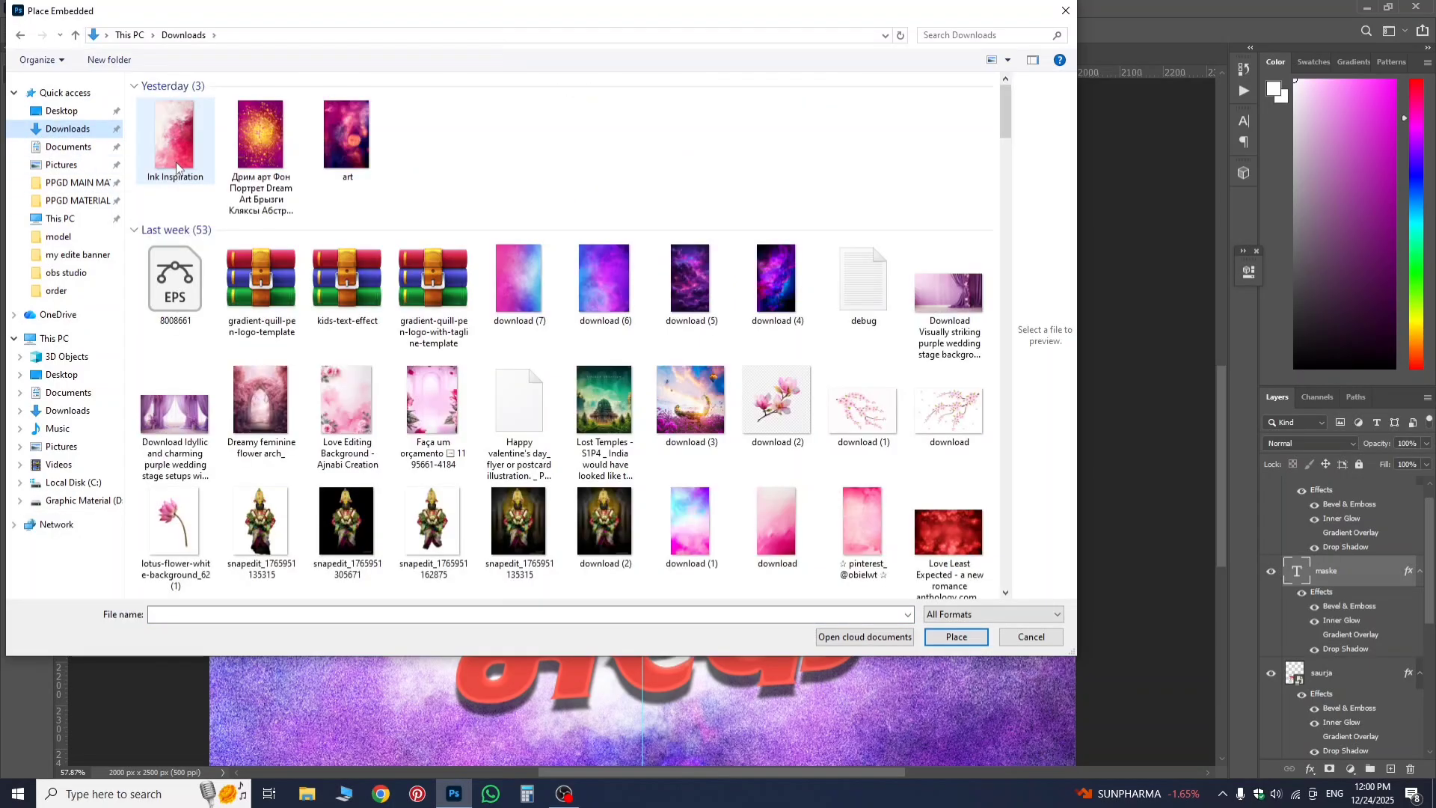
pyautogui.doubleClick(173, 138)
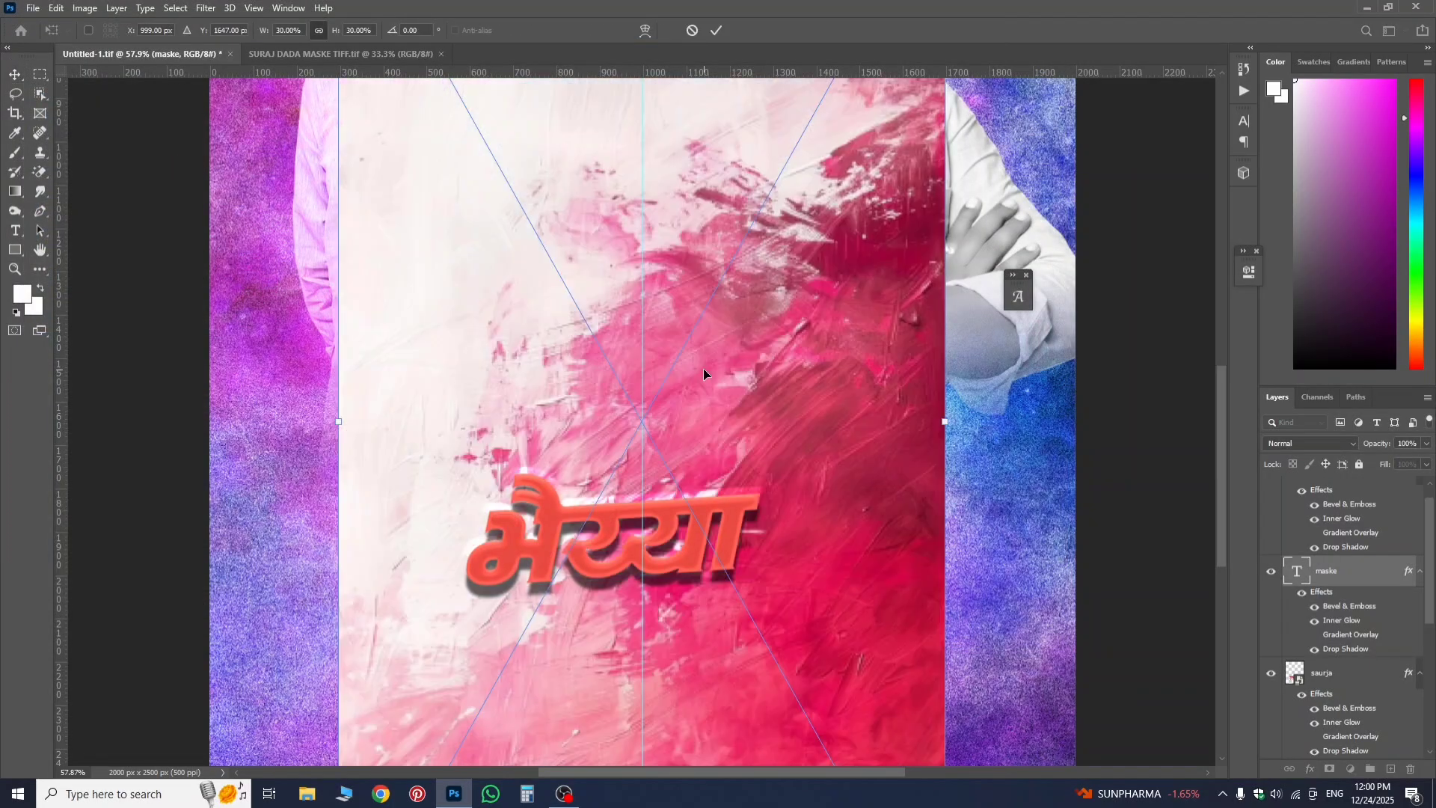
pyautogui.scroll(-5, 712, 385)
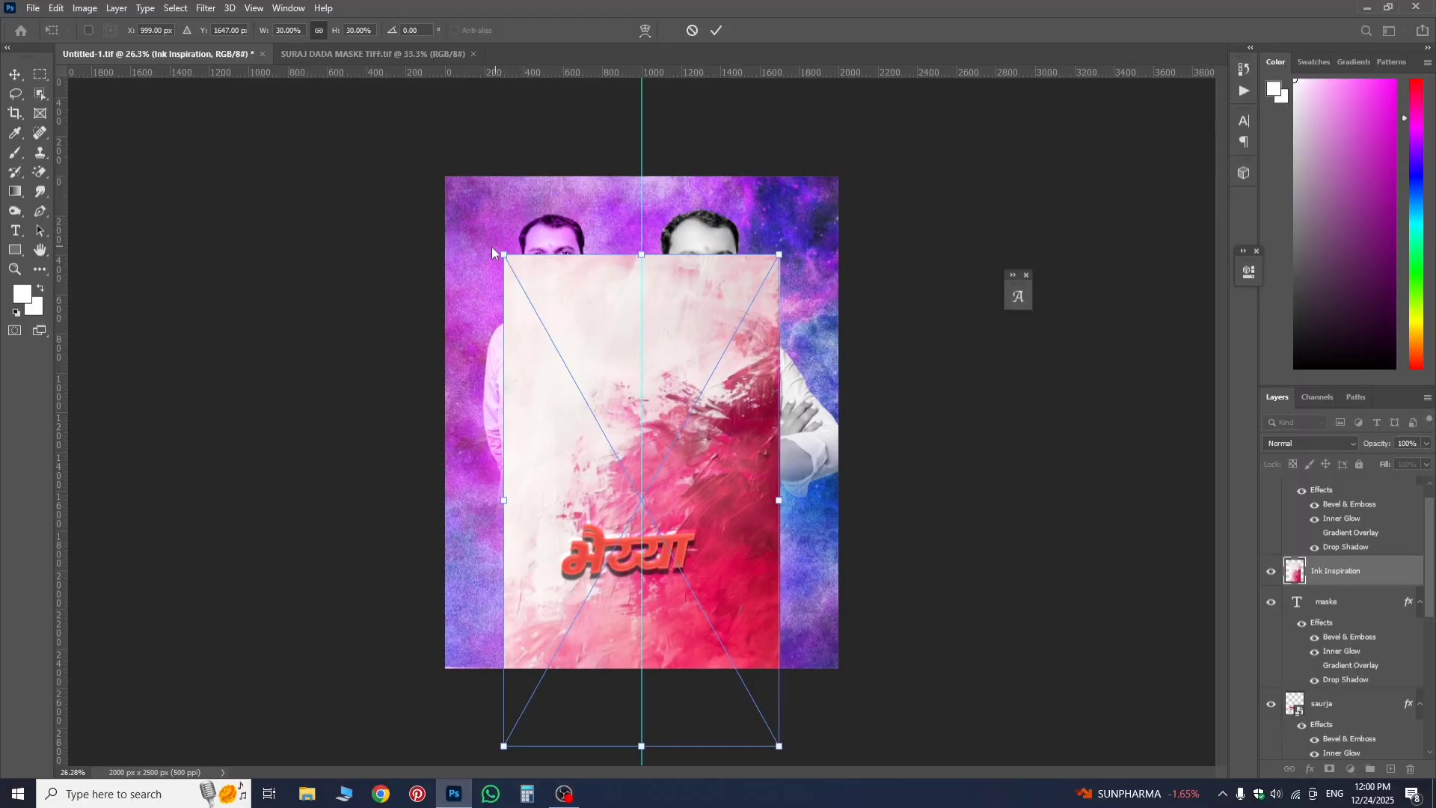
pyautogui.click(690, 423)
# - Bring the Ink Inspiration layer to the top of the stack and rotate it to 89.92° across the poster
pyautogui.moveTo(1345, 583)
pyautogui.mouseDown()
pyautogui.moveTo(1334, 447)
pyautogui.moveTo(1339, 482)
pyautogui.mouseUp()
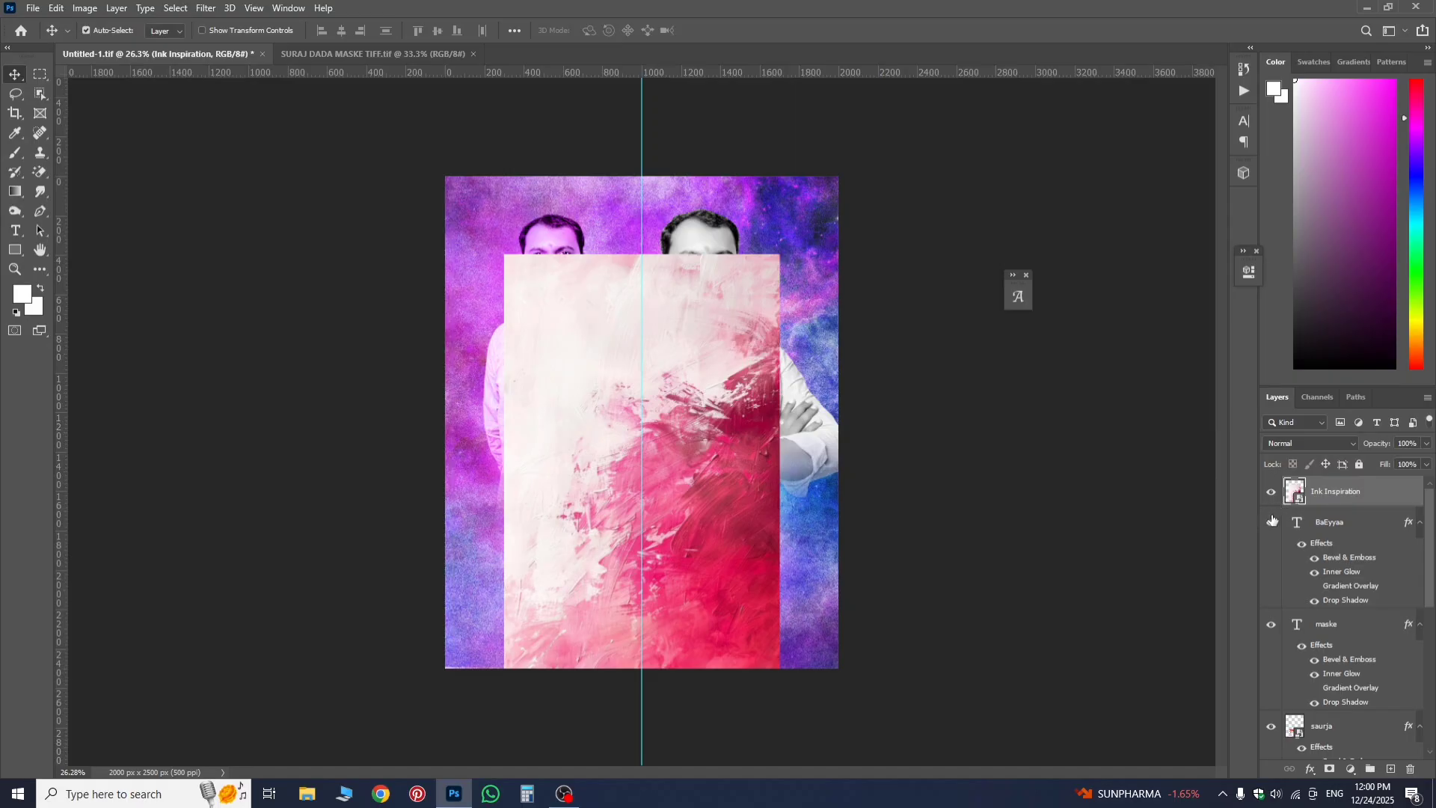
pyautogui.hotkey('ctrl', 't')
pyautogui.moveTo(701, 519); pyautogui.dragTo(714, 474)
pyautogui.moveTo(828, 181)
pyautogui.mouseDown()
pyautogui.moveTo(930, 413)
pyautogui.moveTo(920, 596)
pyautogui.moveTo(898, 603)
pyautogui.mouseUp()
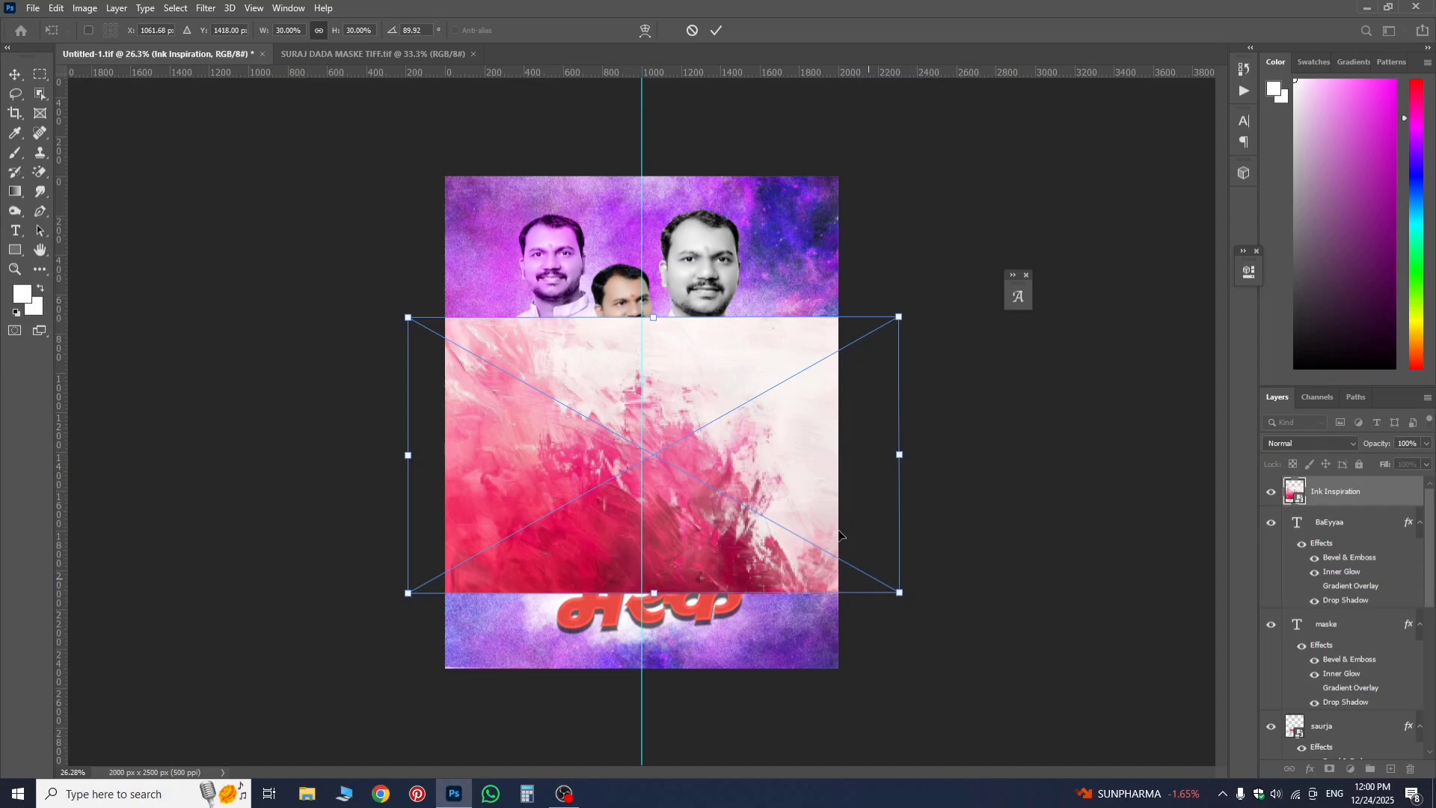
# - Move Ink Inspiration directly above the top title line's layer and scale it to W 14.20%, H 16.86% at X 894.06 px, Y 1667.08 px
pyautogui.moveTo(1357, 495)
pyautogui.mouseDown()
pyautogui.moveTo(1368, 717)
pyautogui.moveTo(1339, 709)
pyautogui.mouseUp()
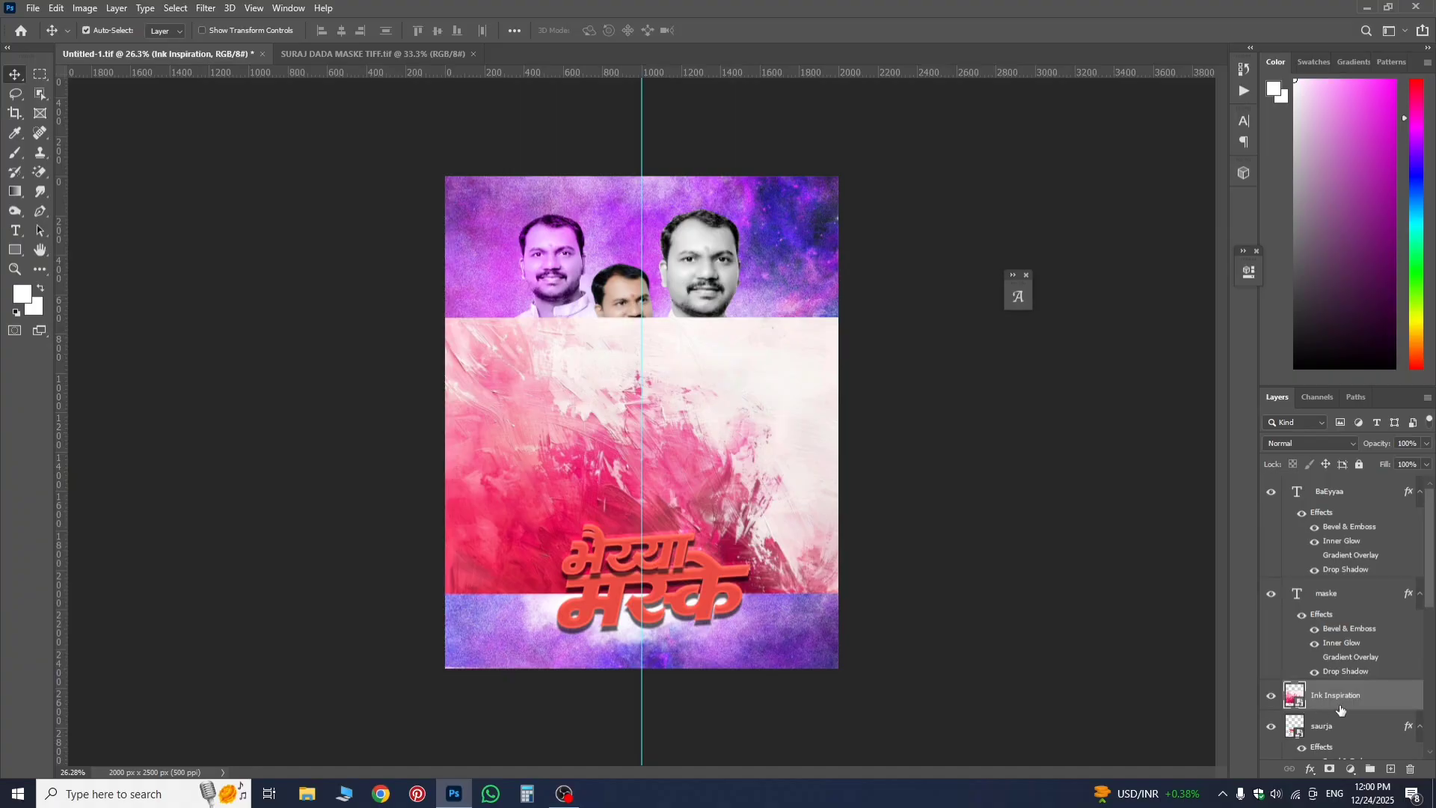
pyautogui.hotkey('ctrl', 't')
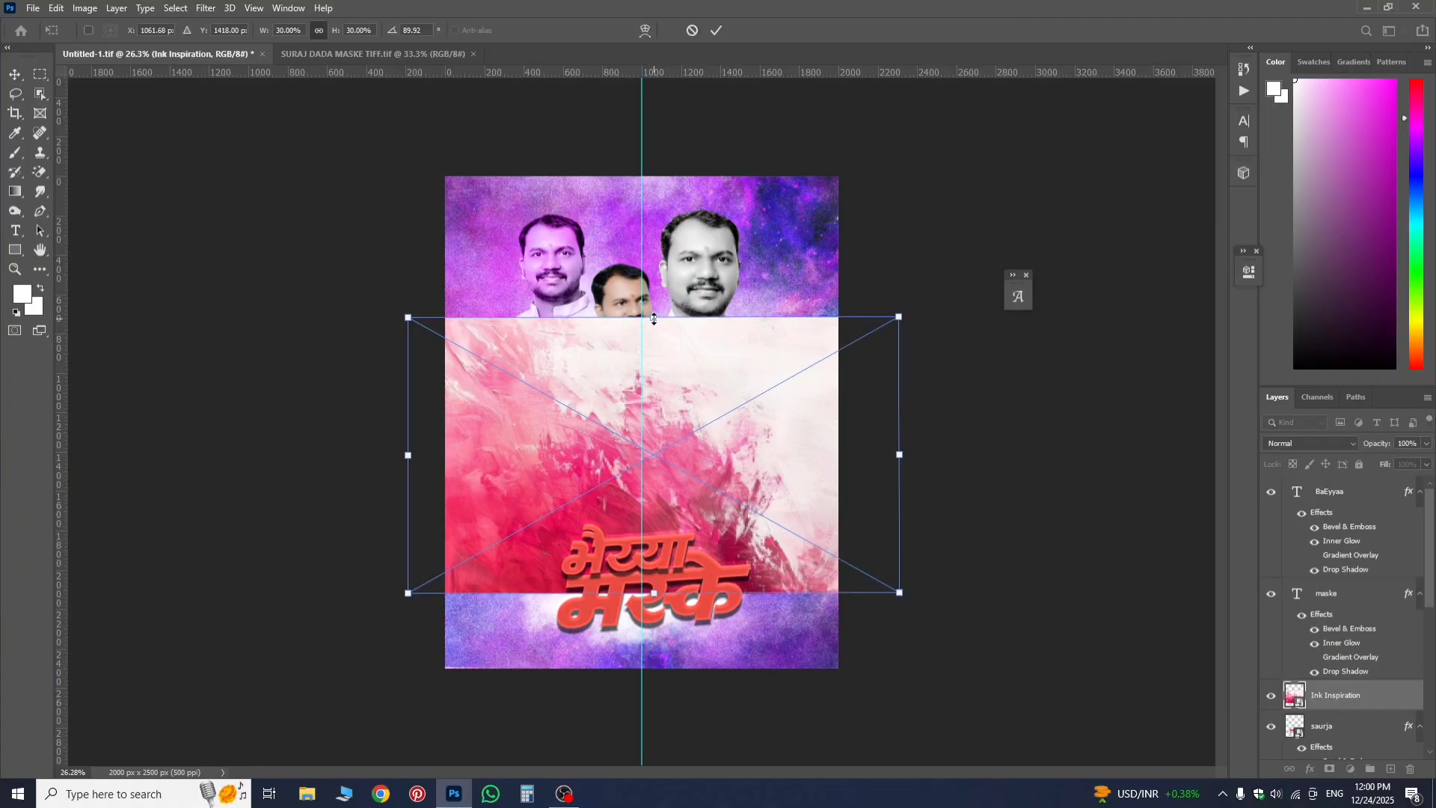
pyautogui.moveTo(654, 319); pyautogui.dragTo(660, 394)
pyautogui.moveTo(680, 445); pyautogui.dragTo(668, 499)
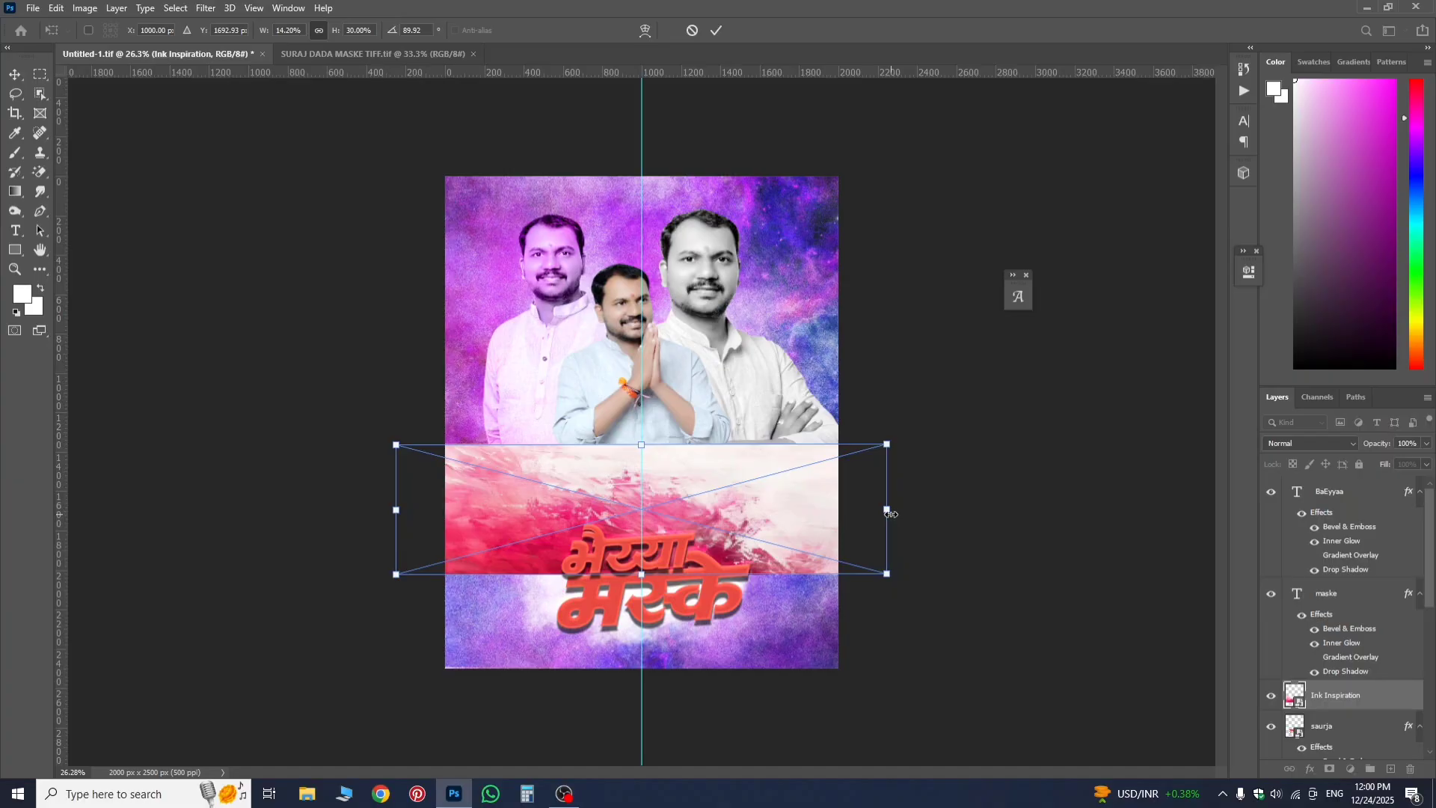
pyautogui.moveTo(890, 514); pyautogui.dragTo(783, 508)
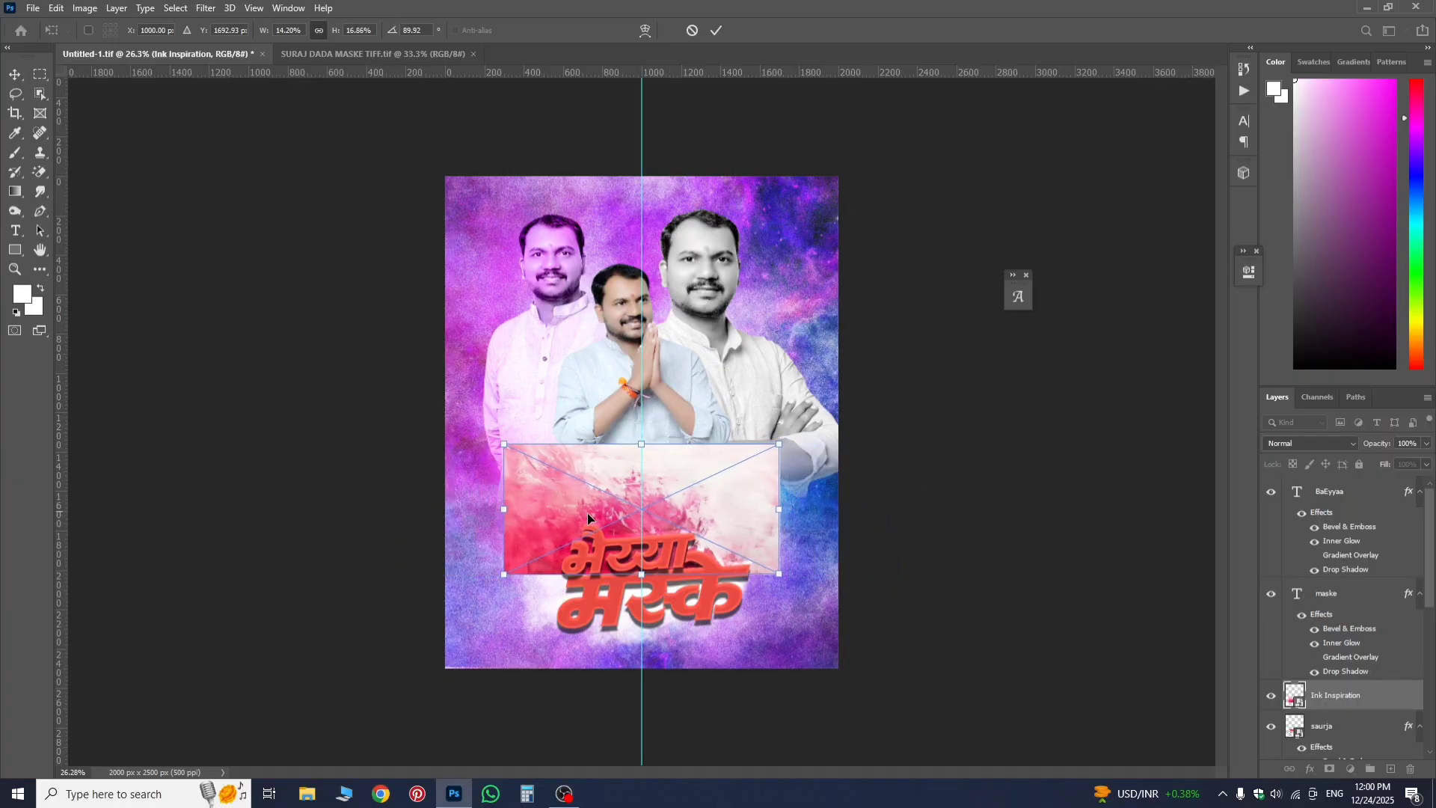
pyautogui.moveTo(680, 527)
pyautogui.mouseDown()
pyautogui.moveTo(660, 468)
pyautogui.moveTo(661, 524)
pyautogui.mouseUp()
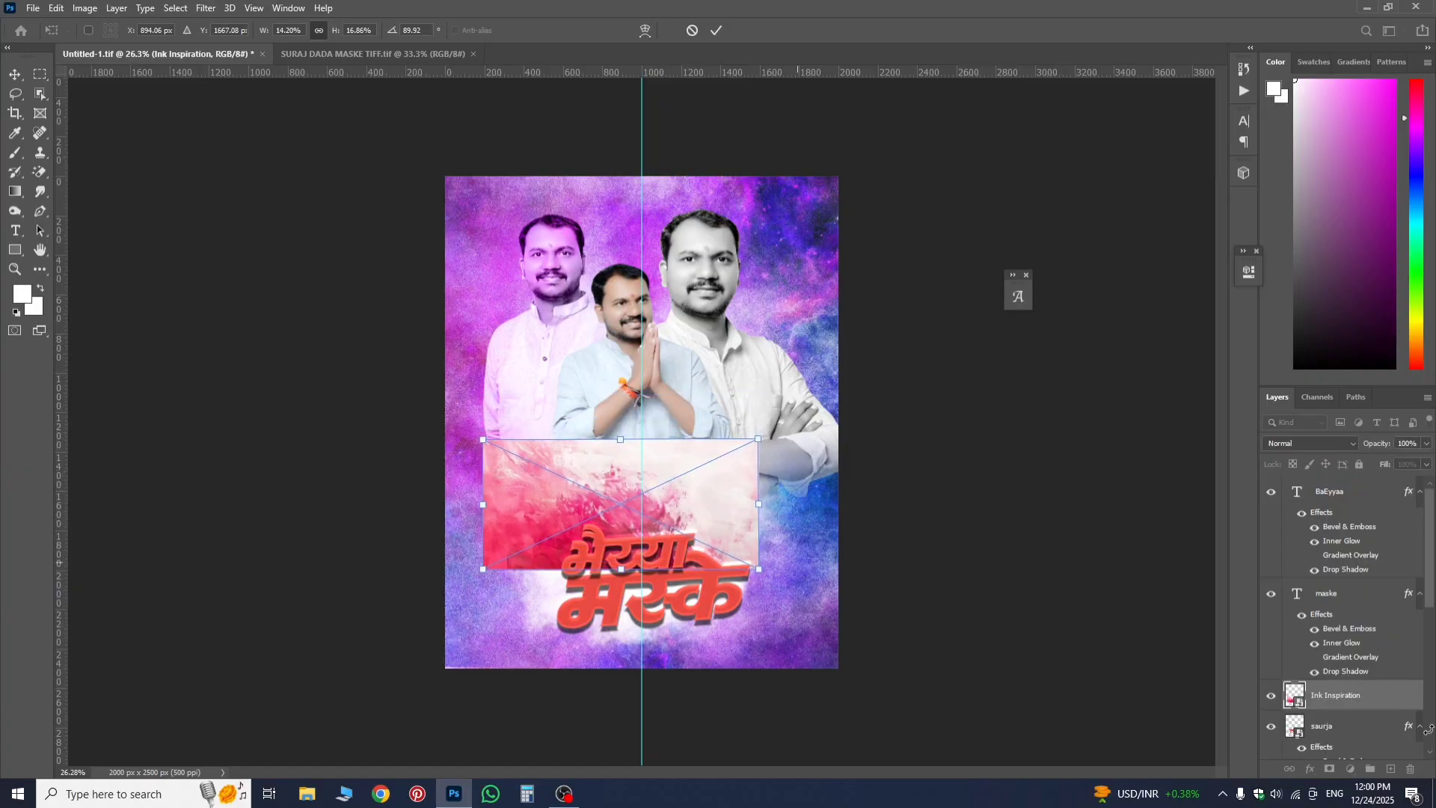
pyautogui.press('Return')
# - Clip the Ink Inspiration layer to the top title line and resize it to W 16.29% at X 918.95 px, Y 1644.93 px
pyautogui.rightClick(1359, 707)
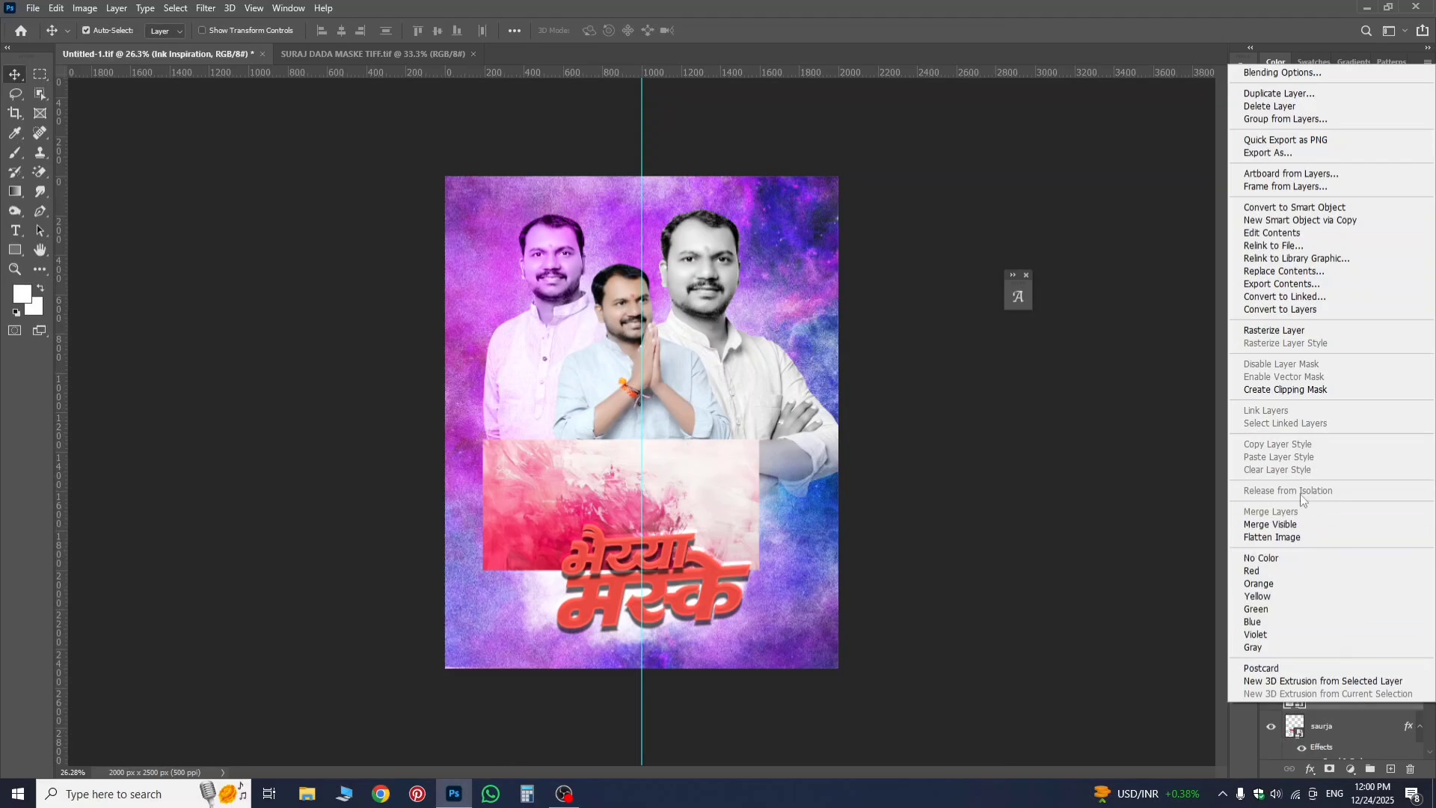
pyautogui.click(1264, 390)
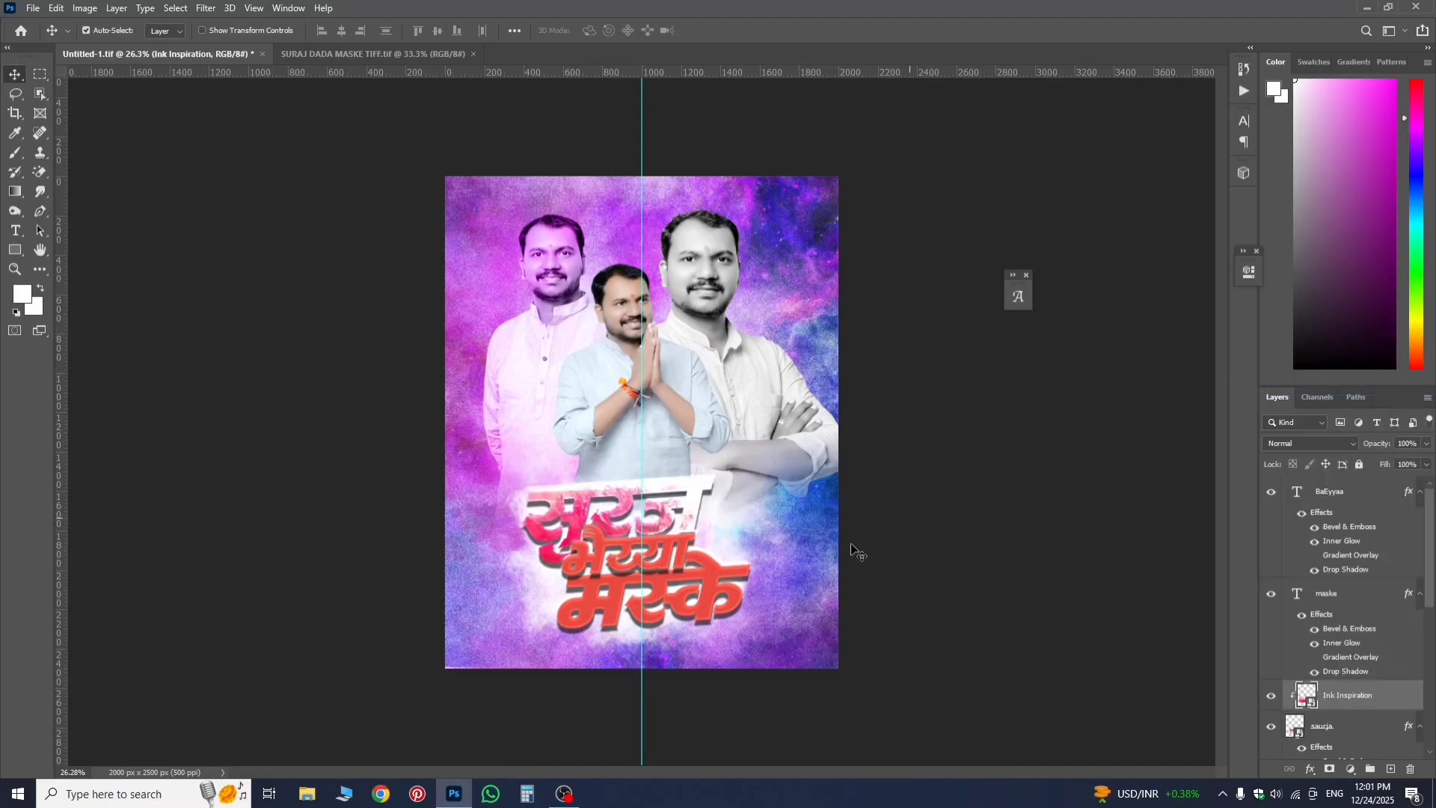
pyautogui.scroll(5, 653, 521)
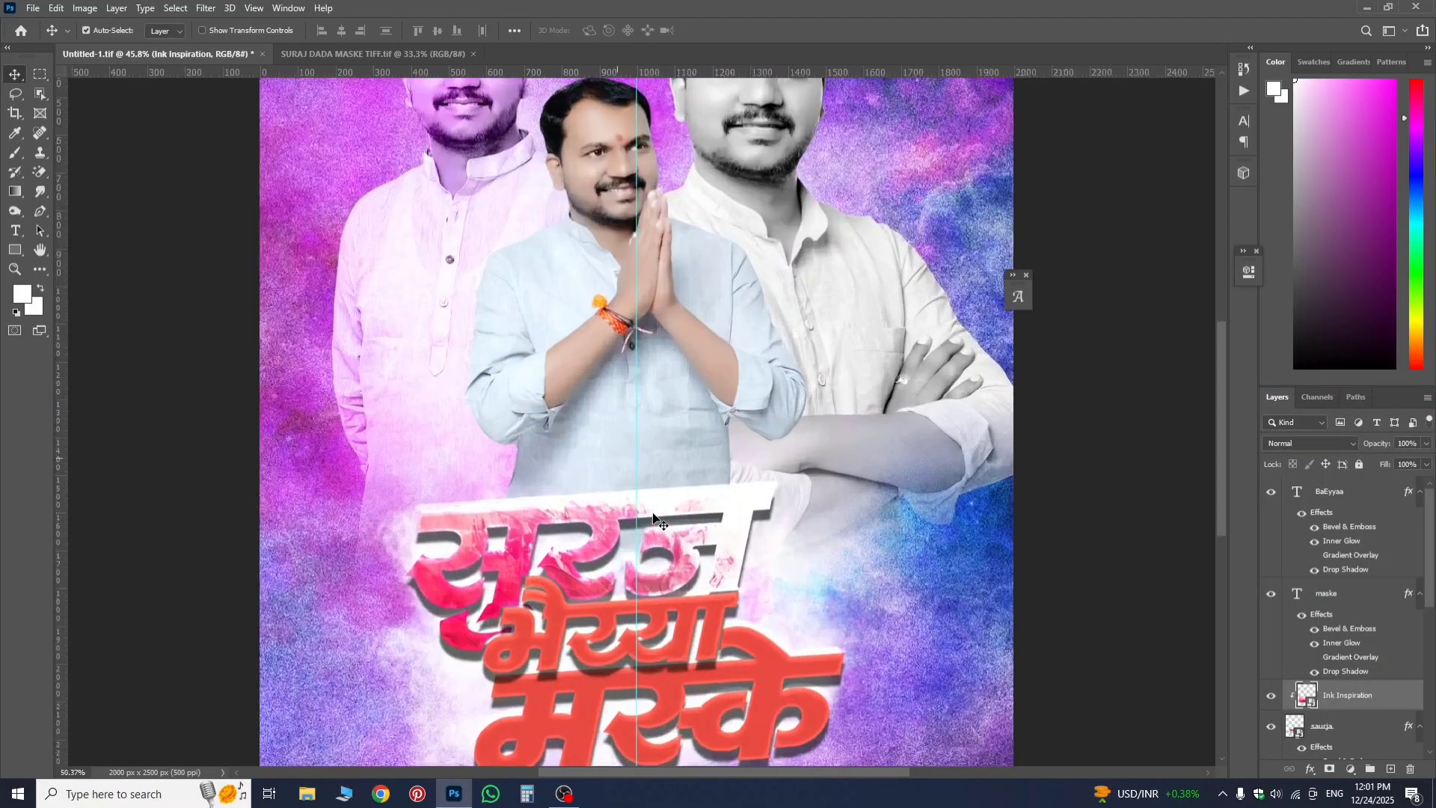
pyautogui.scroll(-4, 501, 568)
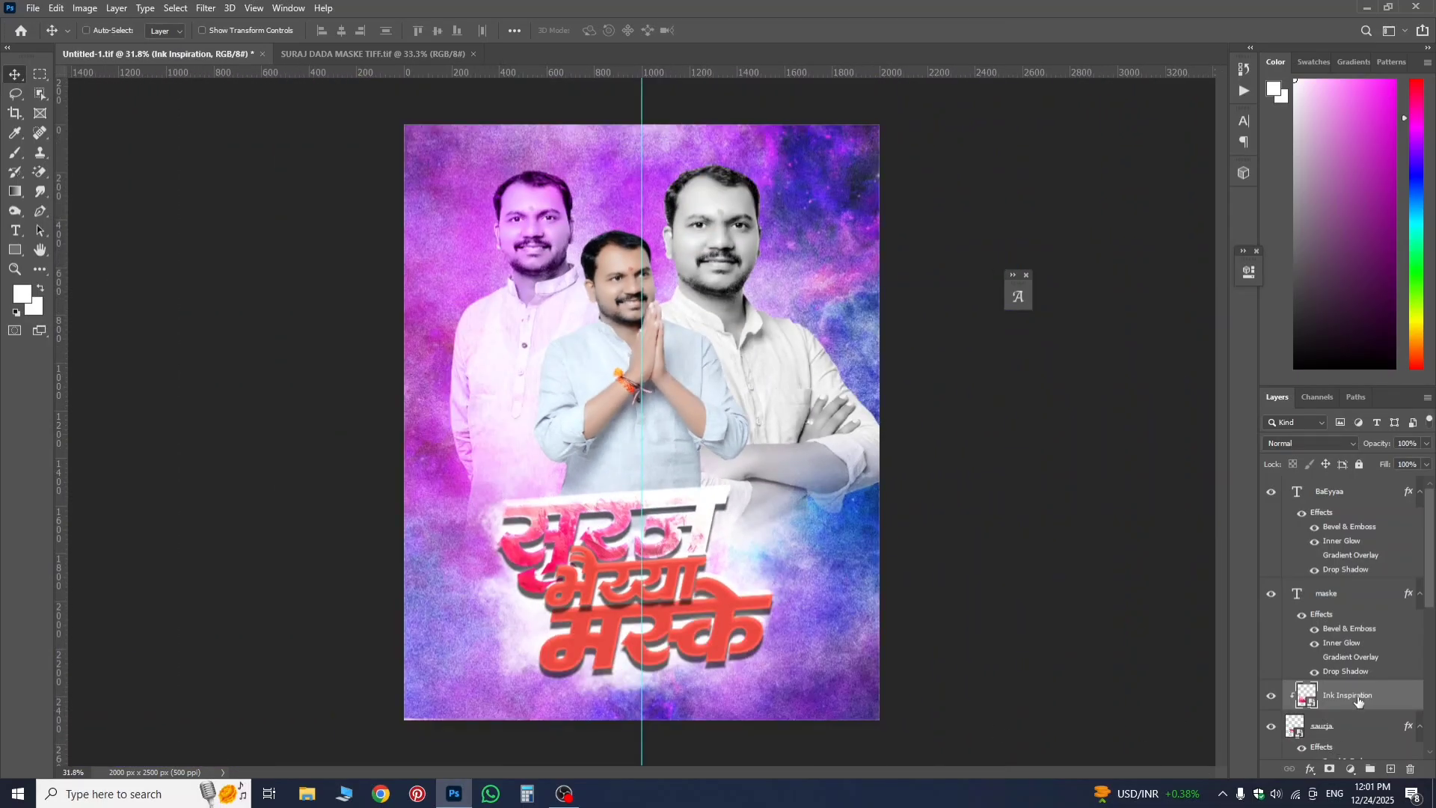
pyautogui.hotkey('ctrl', 't')
pyautogui.moveTo(626, 562)
pyautogui.mouseDown()
pyautogui.moveTo(627, 596)
pyautogui.moveTo(643, 534)
pyautogui.moveTo(621, 541)
pyautogui.moveTo(617, 630)
pyautogui.moveTo(652, 573)
pyautogui.mouseUp()
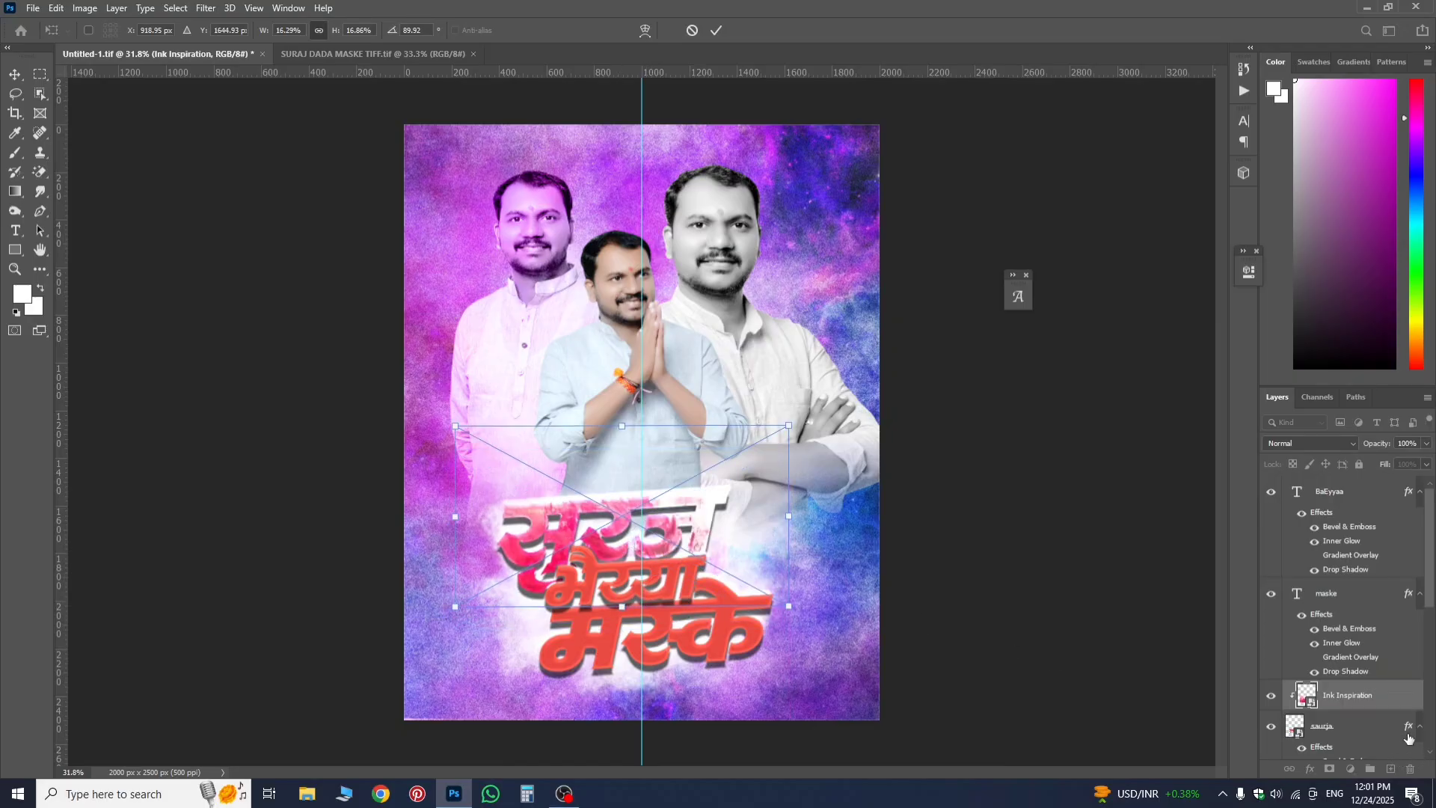
pyautogui.press('Return')
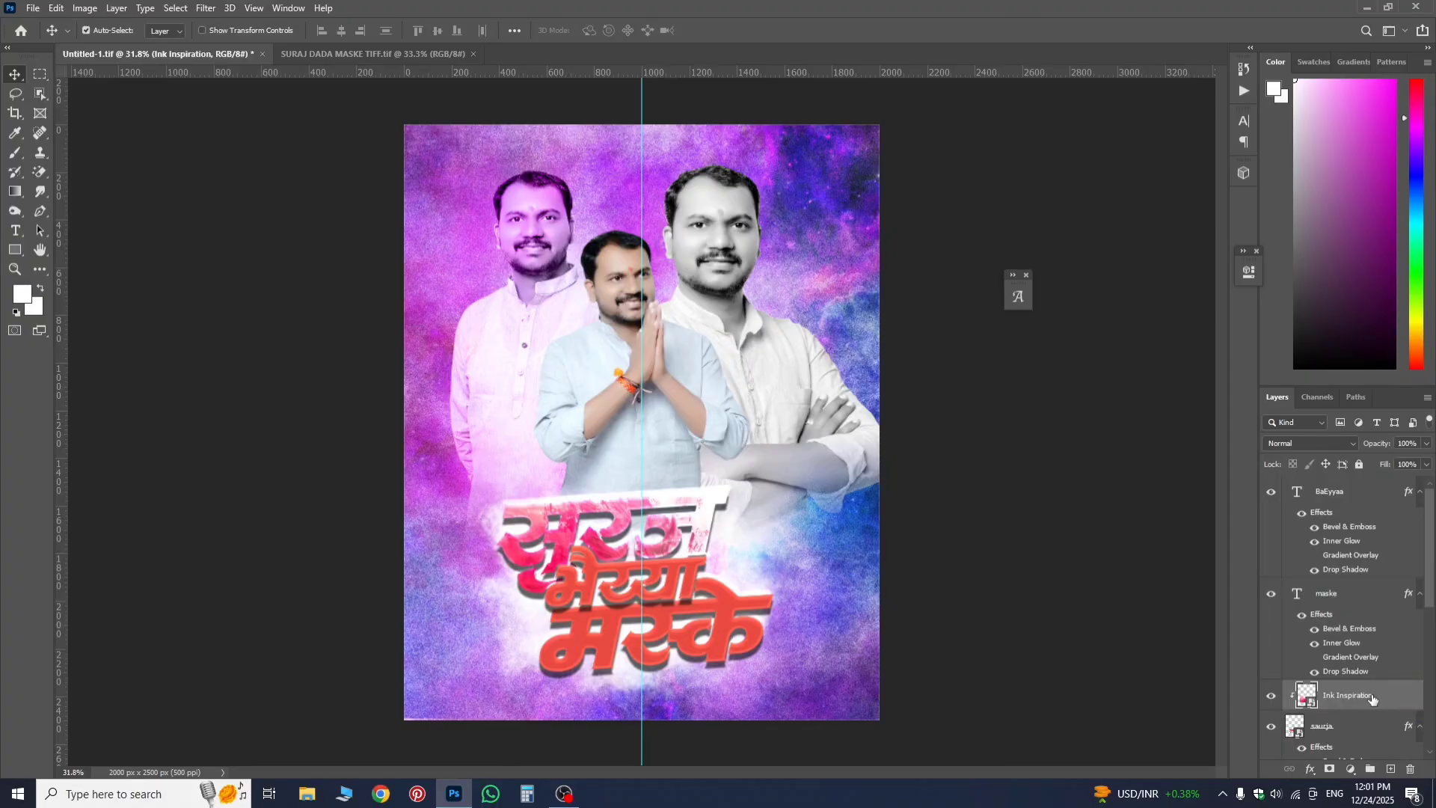
# - Duplicate Ink Inspiration directly above the bottom title line's layer, position it at X 962.98 px, Y 1965.00 px, and clip it to that line
pyautogui.moveTo(1372, 699); pyautogui.dragTo(1352, 596)
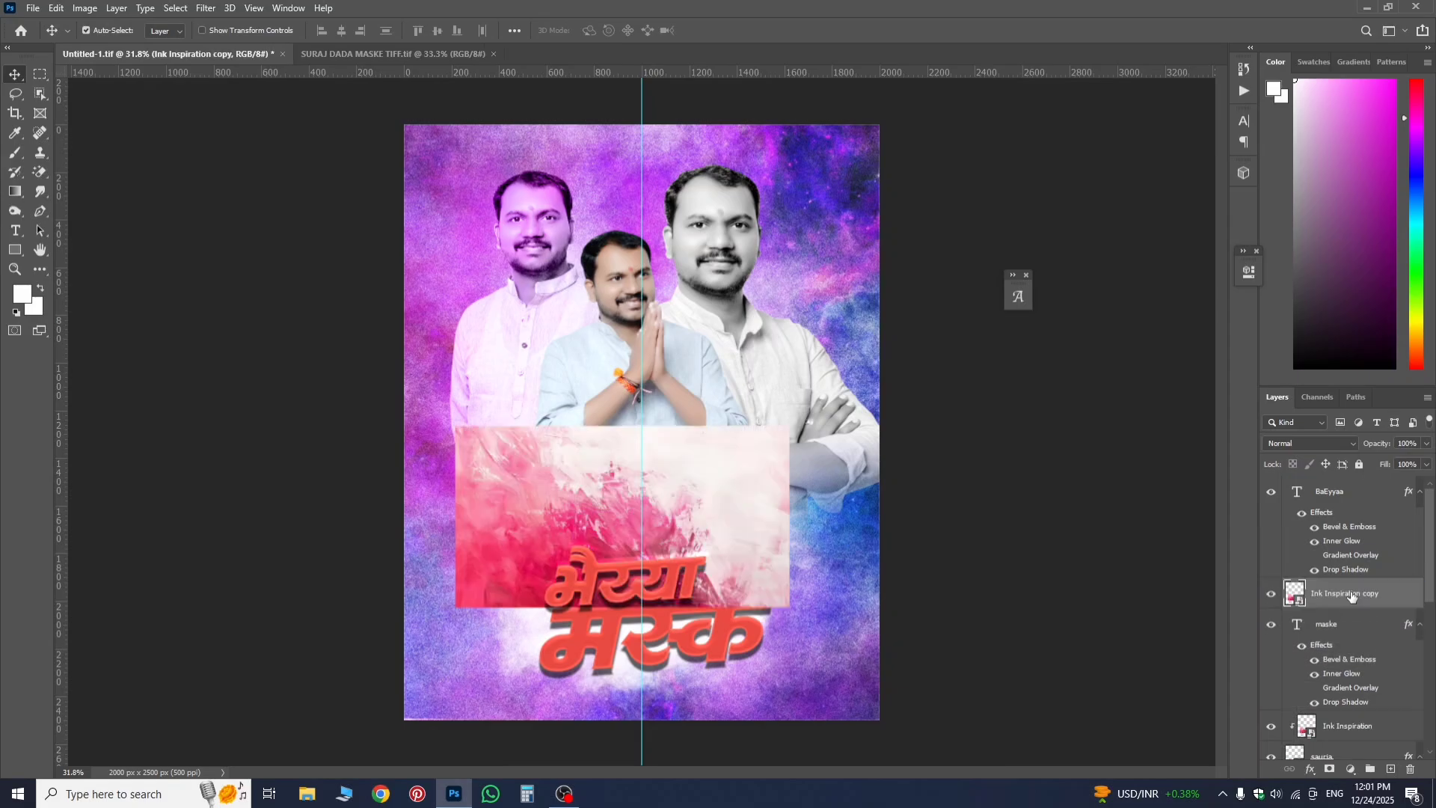
pyautogui.hotkey('ctrl', 't')
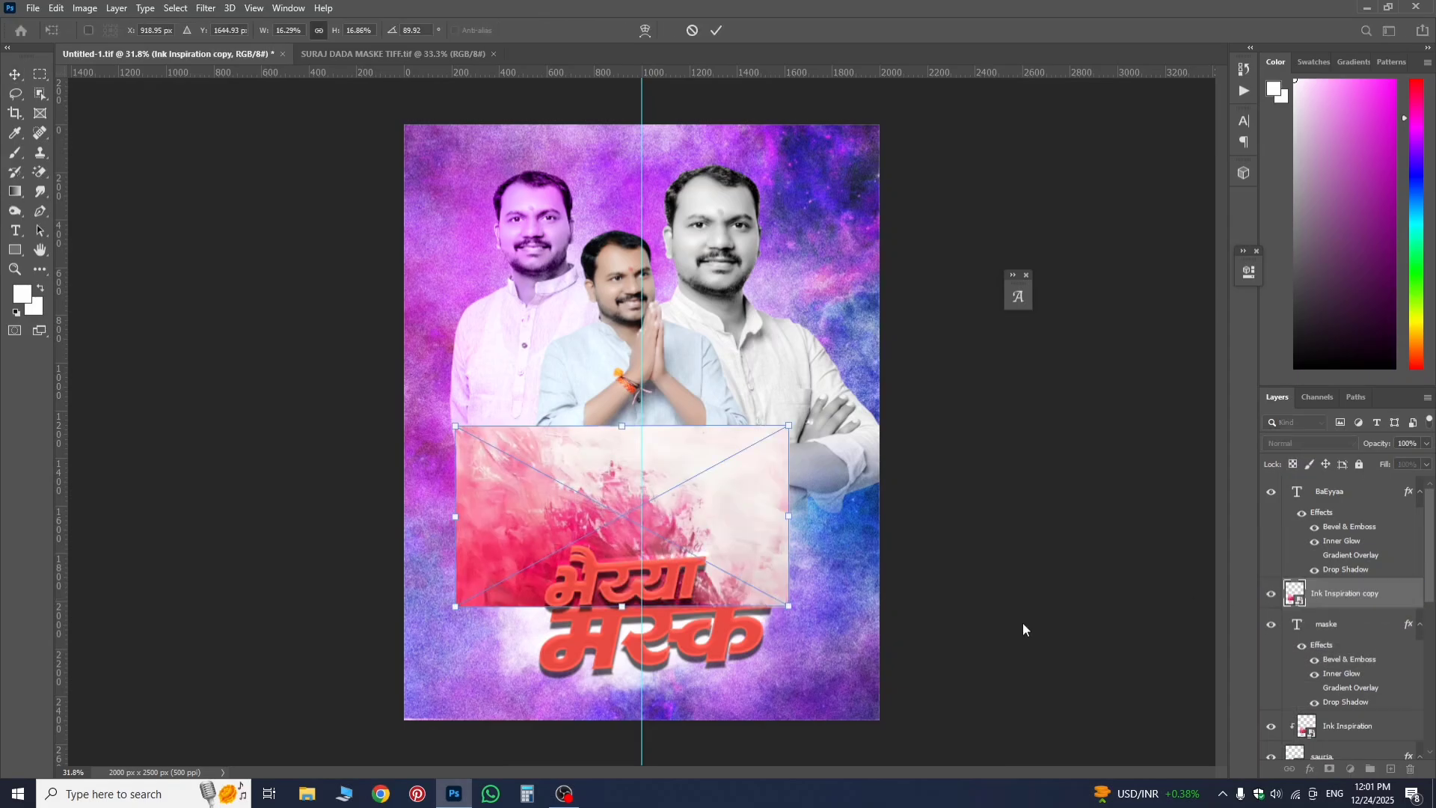
pyautogui.moveTo(737, 564); pyautogui.dragTo(746, 628)
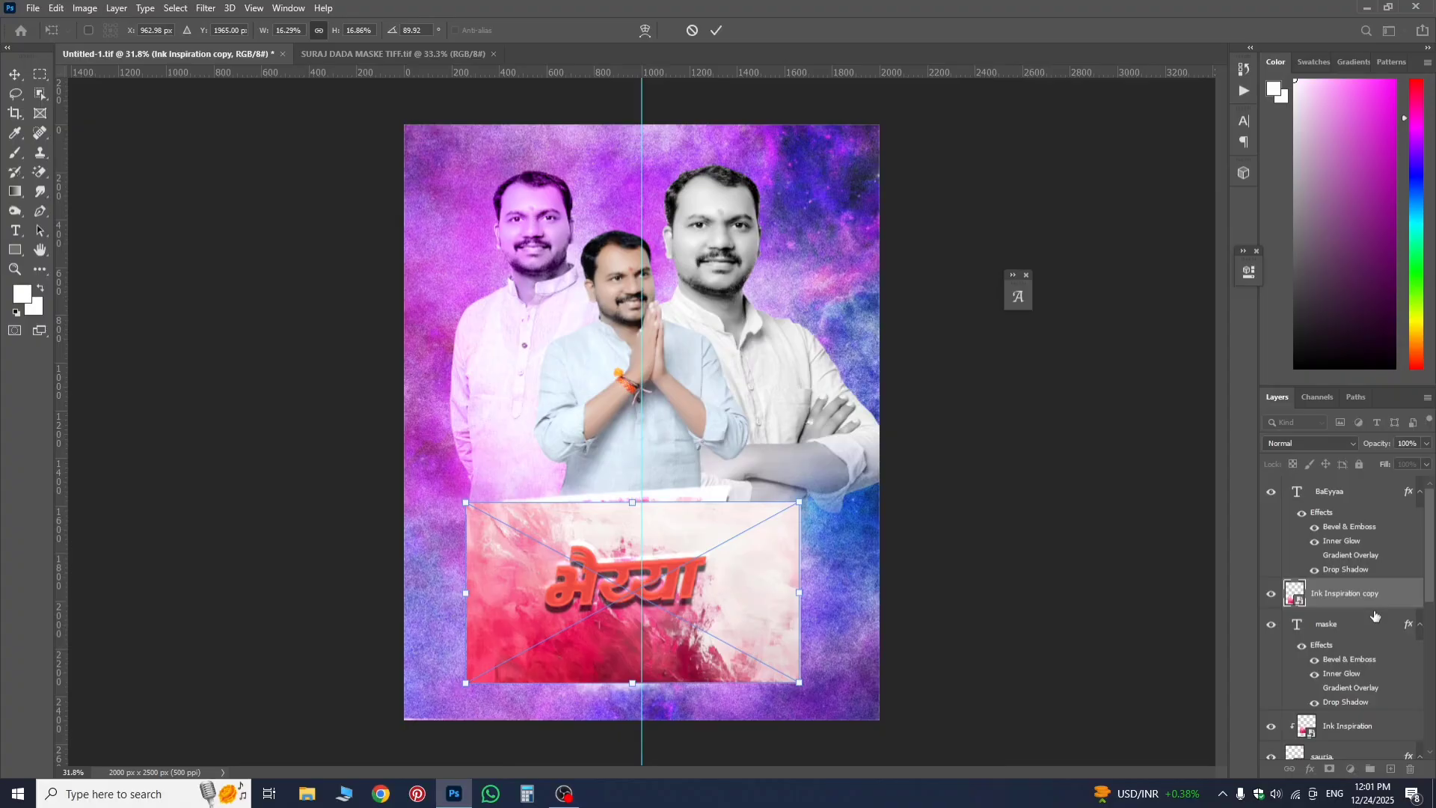
pyautogui.moveTo(1375, 616); pyautogui.dragTo(1373, 605)
pyautogui.moveTo(1374, 606); pyautogui.dragTo(1373, 604)
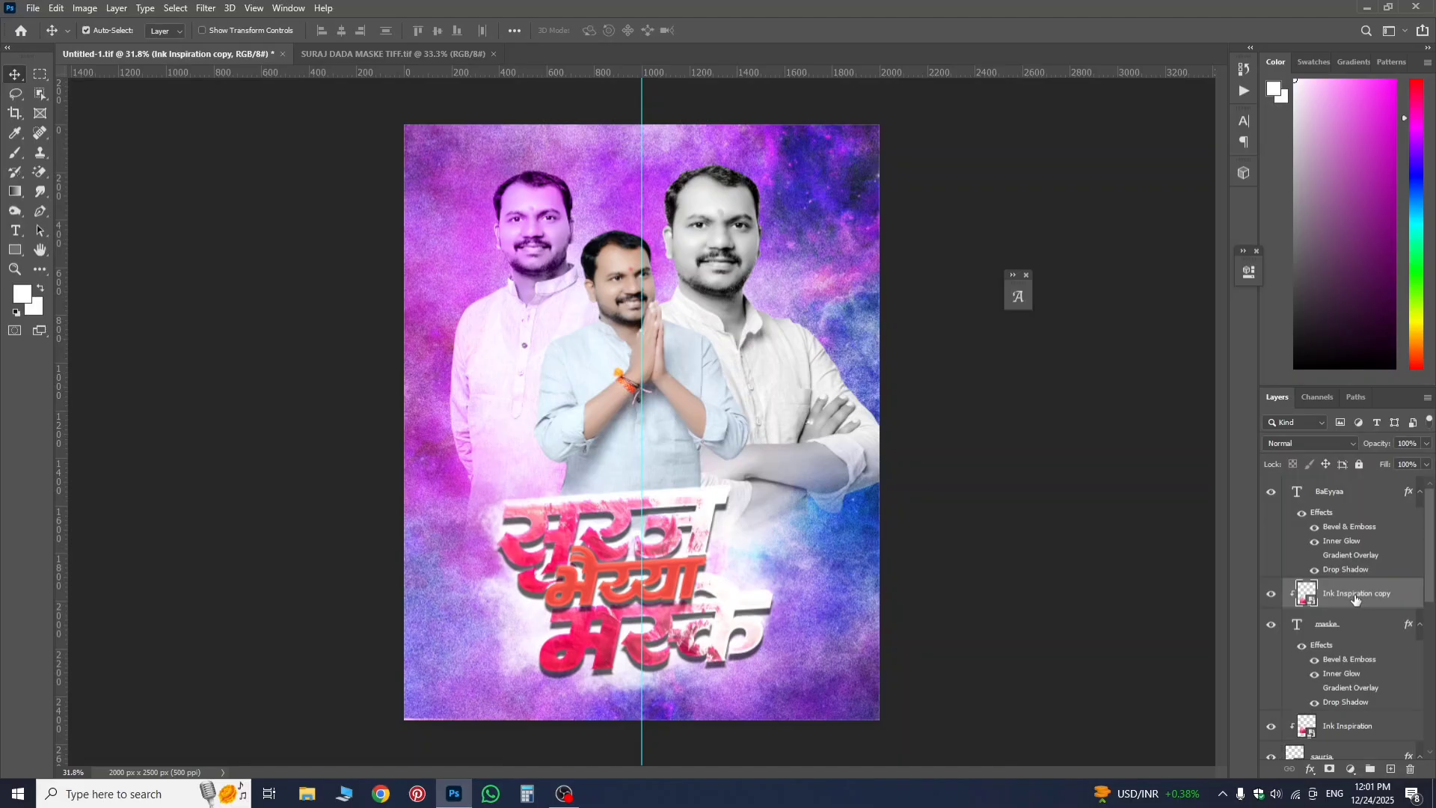
# - Clip another copy of the paint texture to the middle title line, rotated to -90.08° and scaled to W 18.04%
pyautogui.moveTo(1355, 598); pyautogui.dragTo(1342, 488)
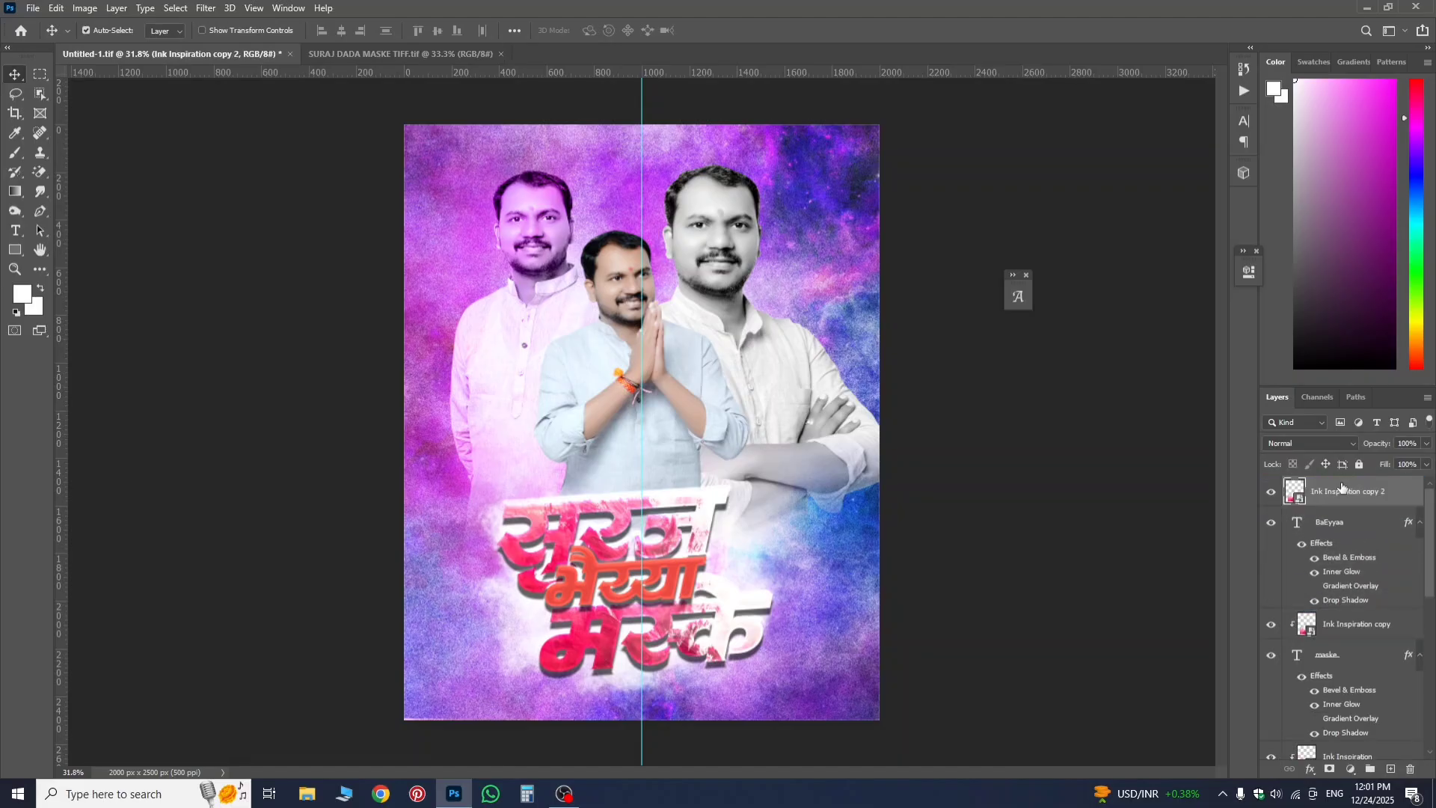
pyautogui.keyDown('alt'); pyautogui.click(1388, 502); pyautogui.keyUp('alt')
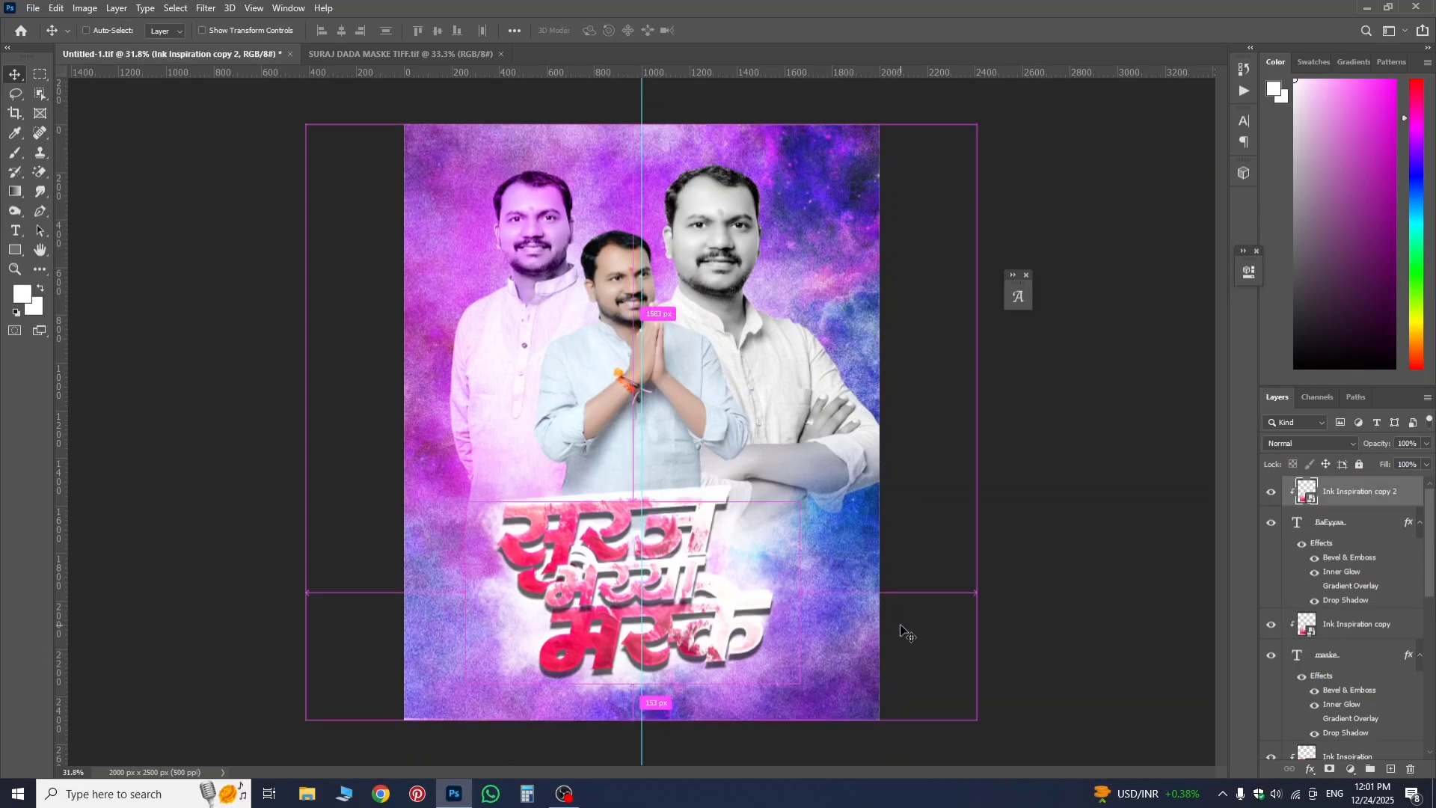
pyautogui.hotkey('ctrl', 't')
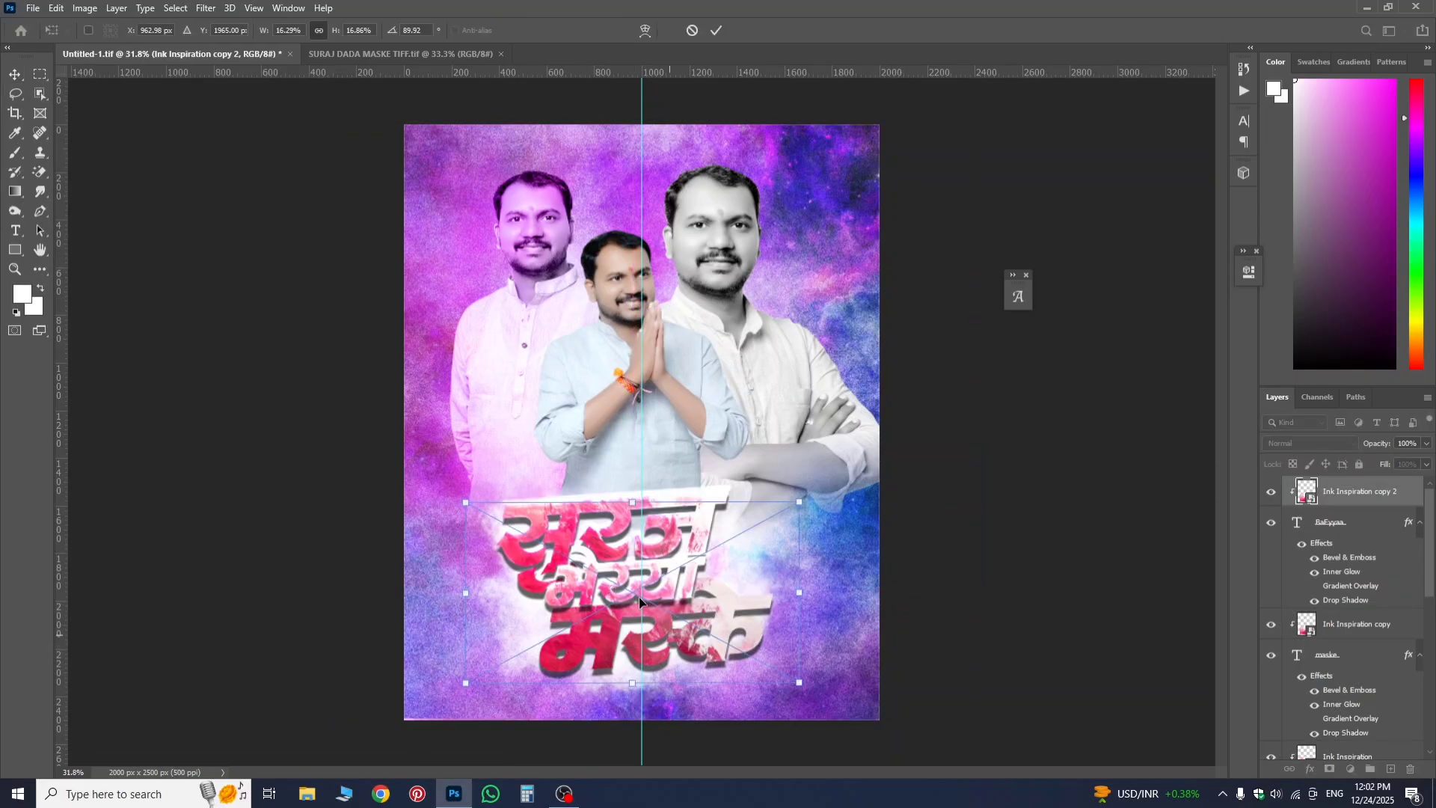
pyautogui.moveTo(409, 490)
pyautogui.mouseDown()
pyautogui.moveTo(479, 441)
pyautogui.moveTo(747, 389)
pyautogui.moveTo(815, 636)
pyautogui.moveTo(801, 722)
pyautogui.moveTo(828, 684)
pyautogui.moveTo(821, 698)
pyautogui.mouseUp()
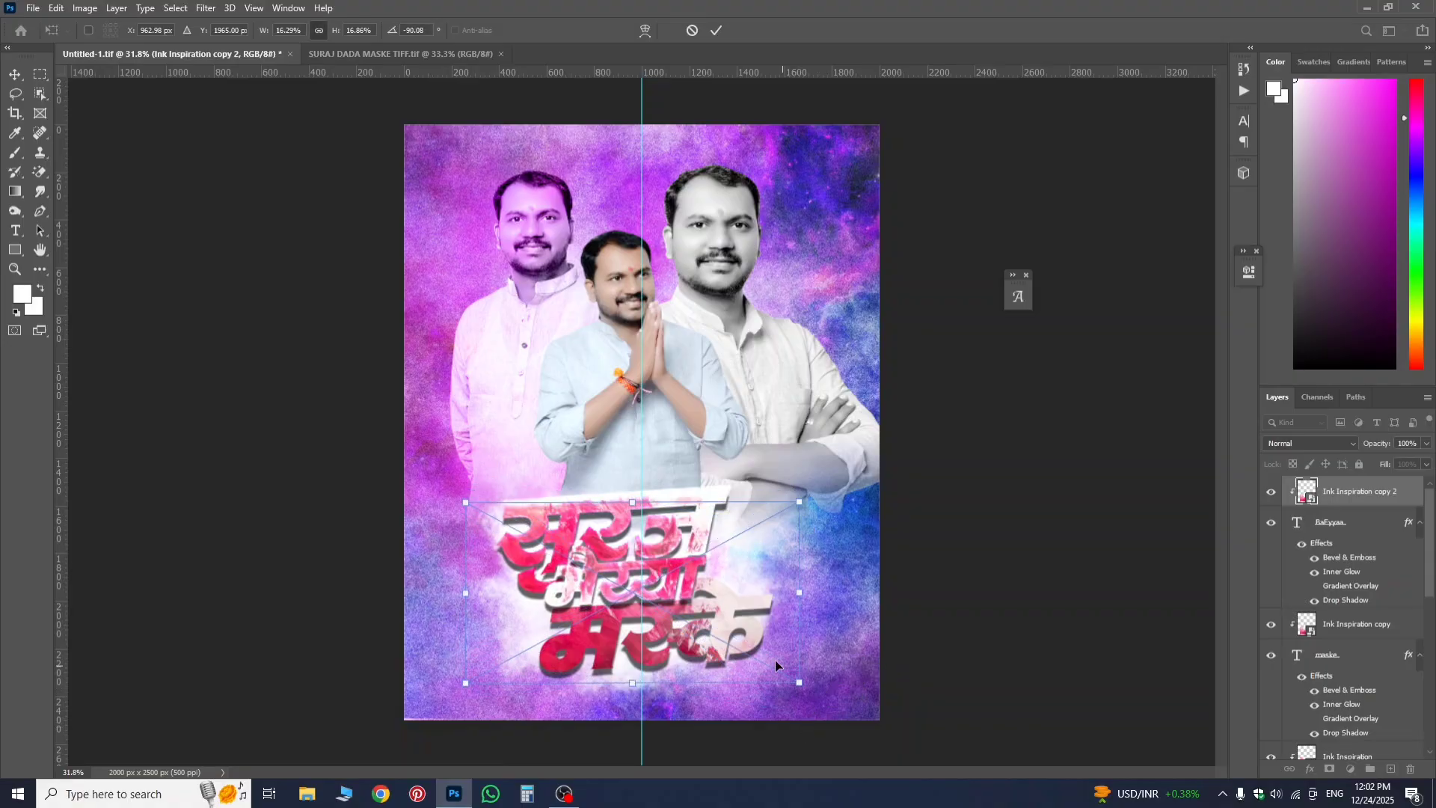
pyautogui.moveTo(741, 649)
pyautogui.mouseDown()
pyautogui.moveTo(774, 626)
pyautogui.moveTo(750, 641)
pyautogui.mouseUp()
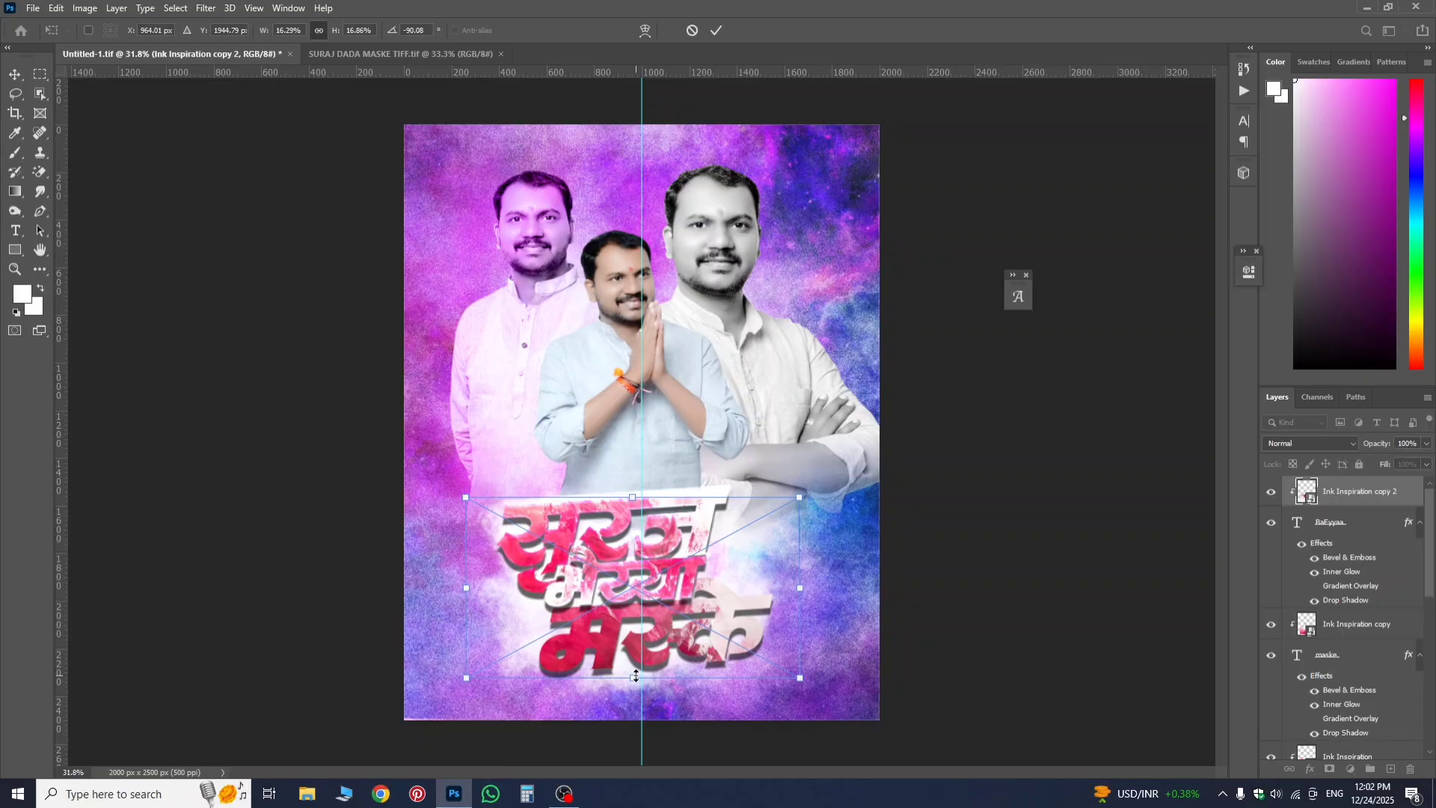
pyautogui.moveTo(635, 675)
pyautogui.mouseDown()
pyautogui.moveTo(638, 749)
pyautogui.moveTo(643, 666)
pyautogui.moveTo(688, 617)
pyautogui.moveTo(695, 650)
pyautogui.mouseUp()
pyautogui.press('Return')
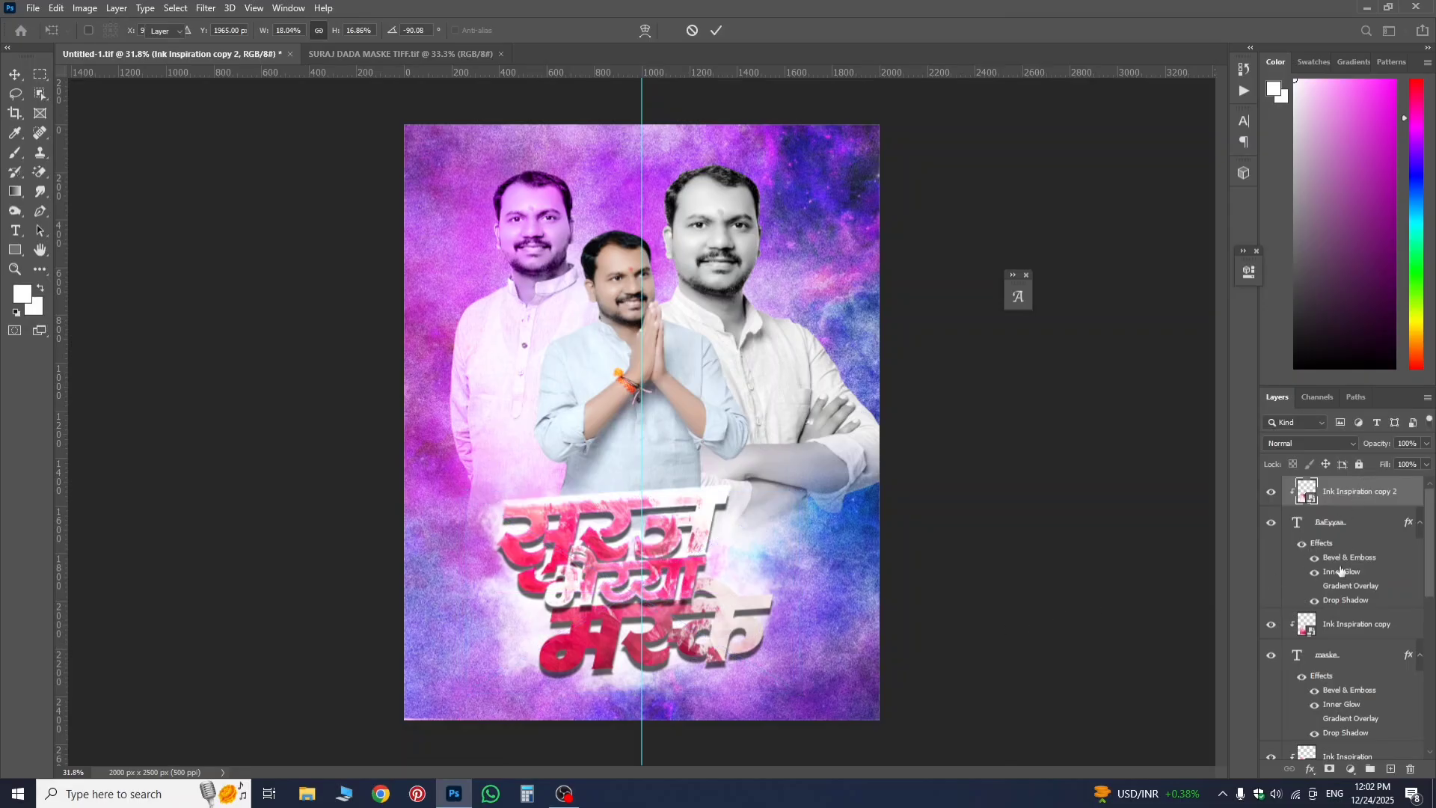
# - Stretch the bottom title line's texture, Ink Inspiration copy, to H 23.09% and place it at X 1271.35 px, Y 2090.35 px
pyautogui.click(1317, 636)
pyautogui.hotkey('ctrl', 't')
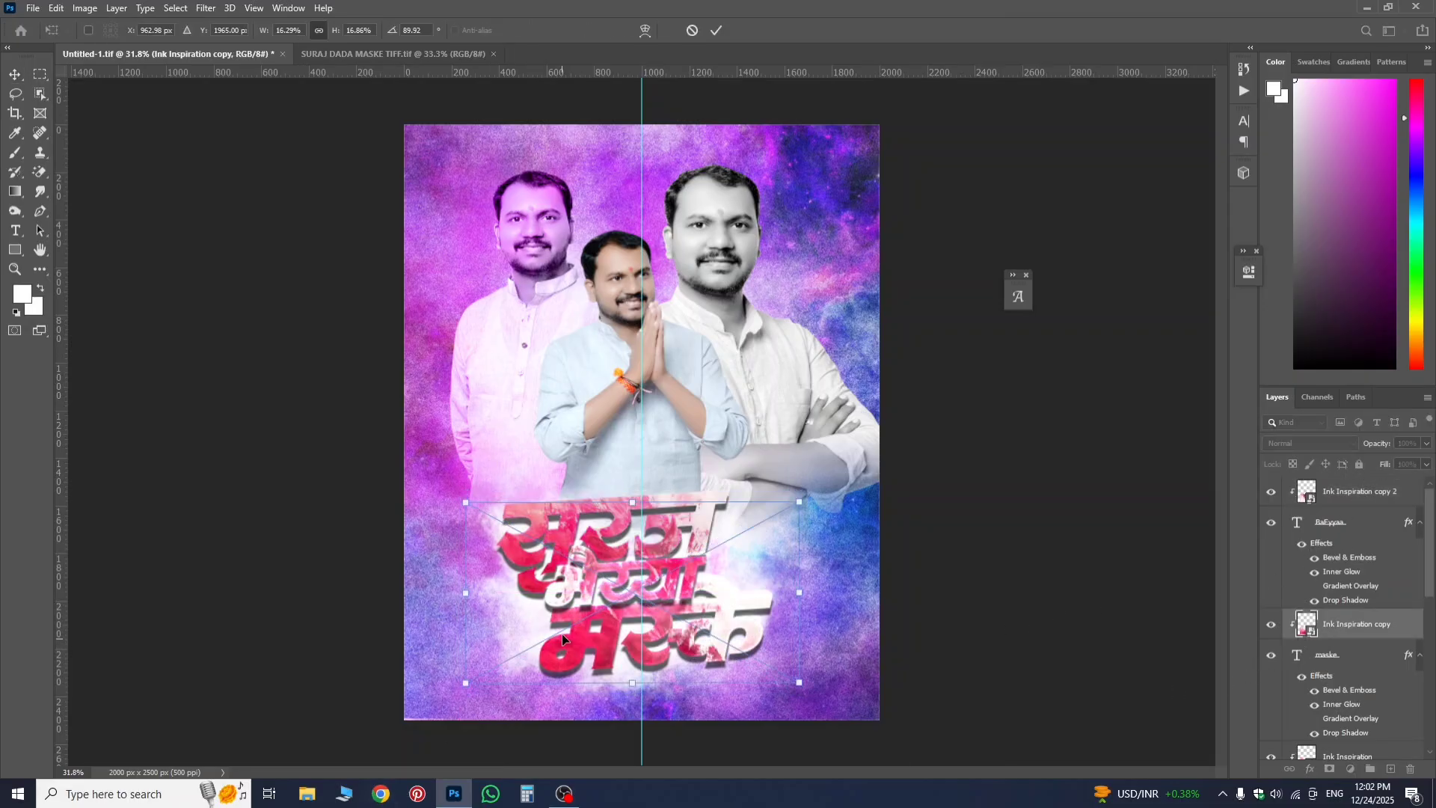
pyautogui.moveTo(795, 596); pyautogui.dragTo(923, 593)
pyautogui.moveTo(837, 637); pyautogui.dragTo(843, 671)
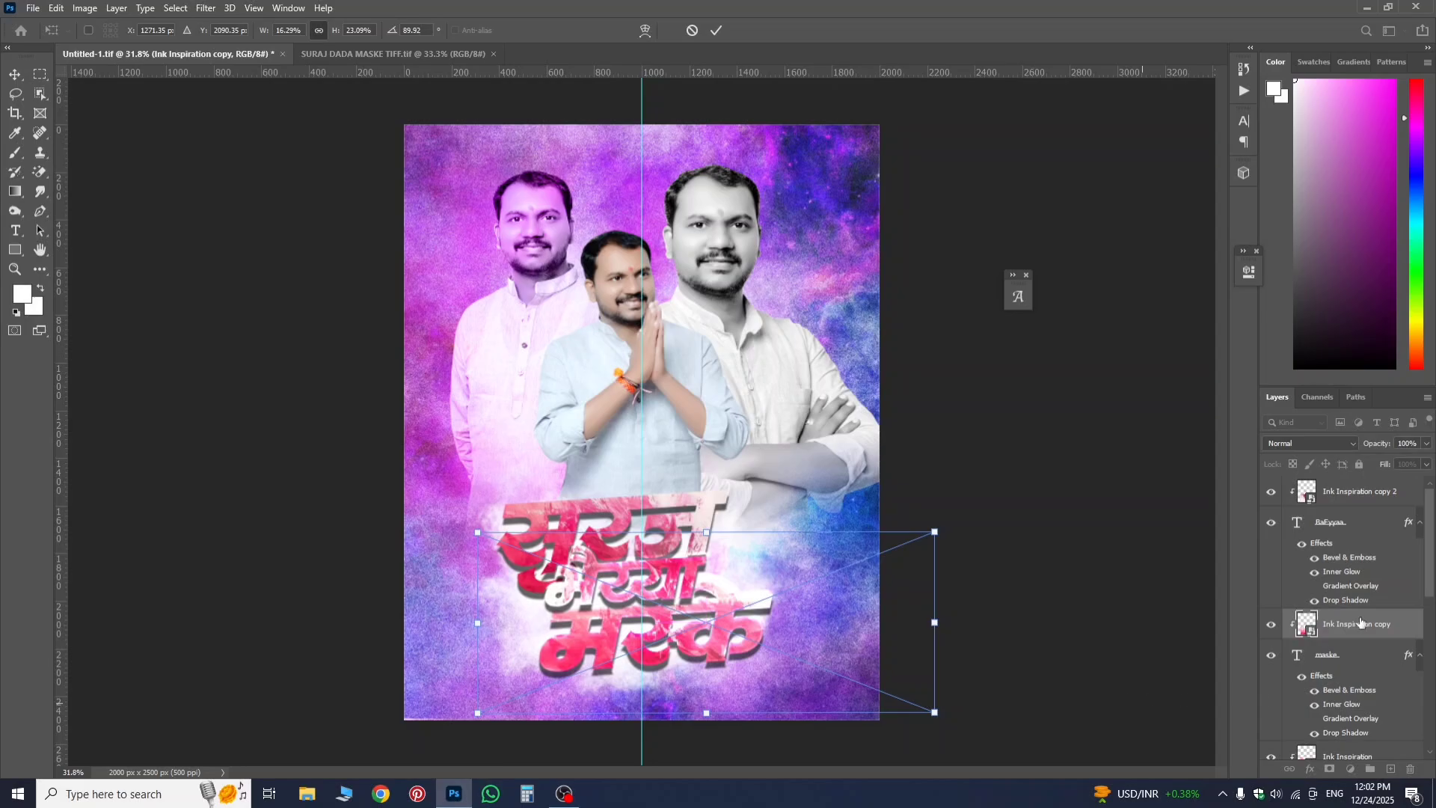
pyautogui.press('Return')
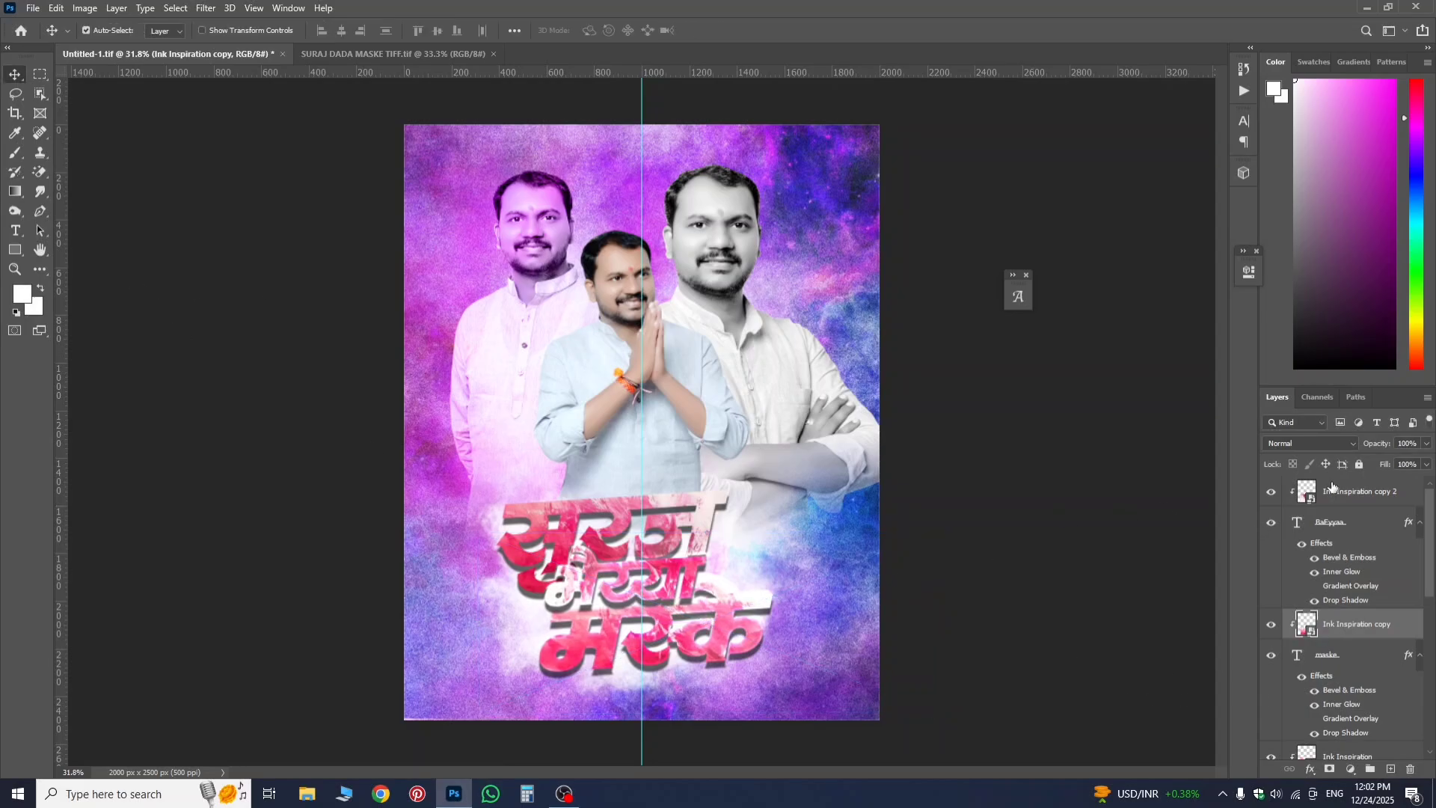
# - Enlarge Ink Inspiration copy 2 to W 21.74%, H 23.57% and position it at X 1066.51 px, Y 2235.91 px
pyautogui.click(1345, 498)
pyautogui.hotkey('ctrl', 't')
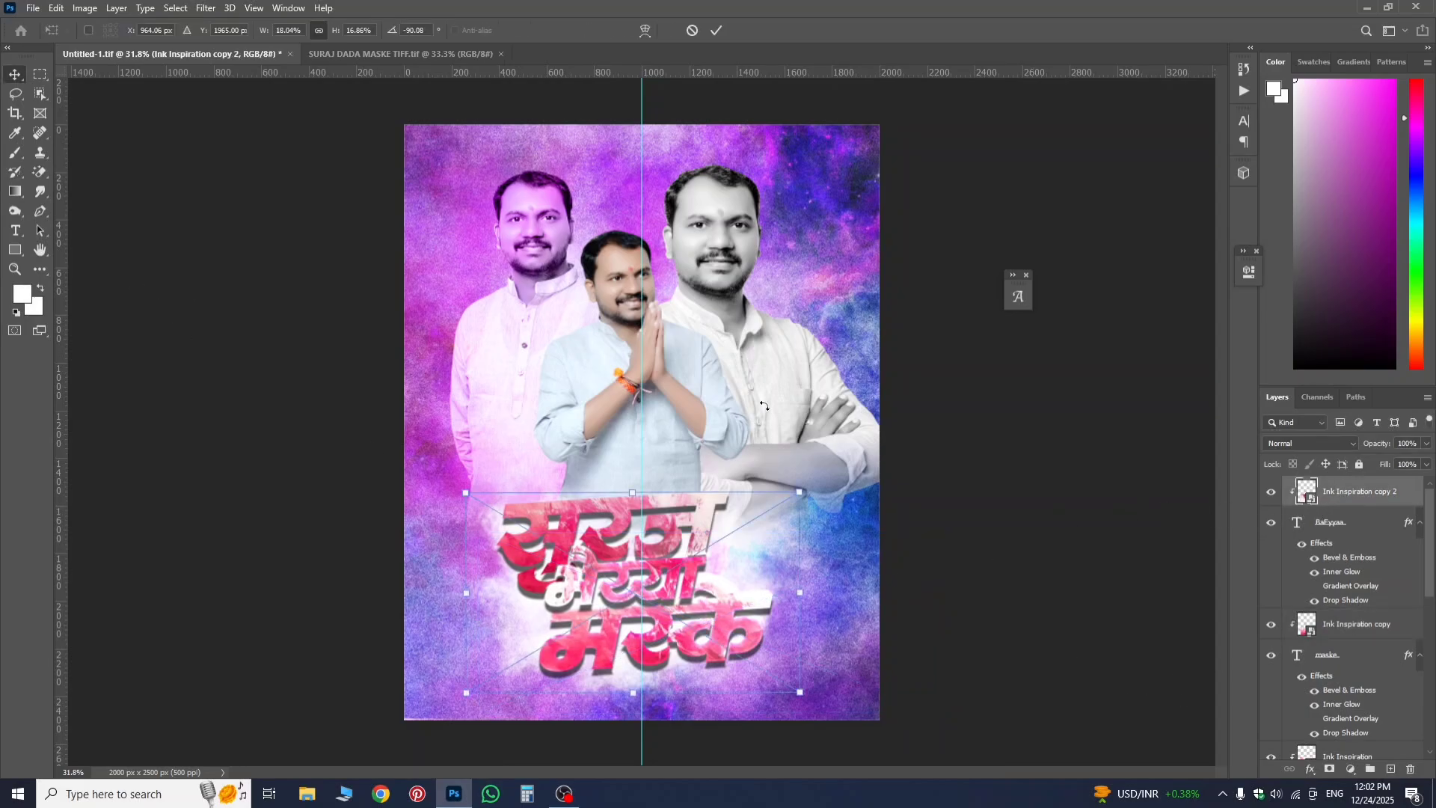
pyautogui.moveTo(627, 499); pyautogui.dragTo(633, 451)
pyautogui.moveTo(646, 589)
pyautogui.mouseDown()
pyautogui.moveTo(643, 609)
pyautogui.moveTo(594, 604)
pyautogui.moveTo(577, 679)
pyautogui.moveTo(626, 645)
pyautogui.moveTo(611, 623)
pyautogui.mouseUp()
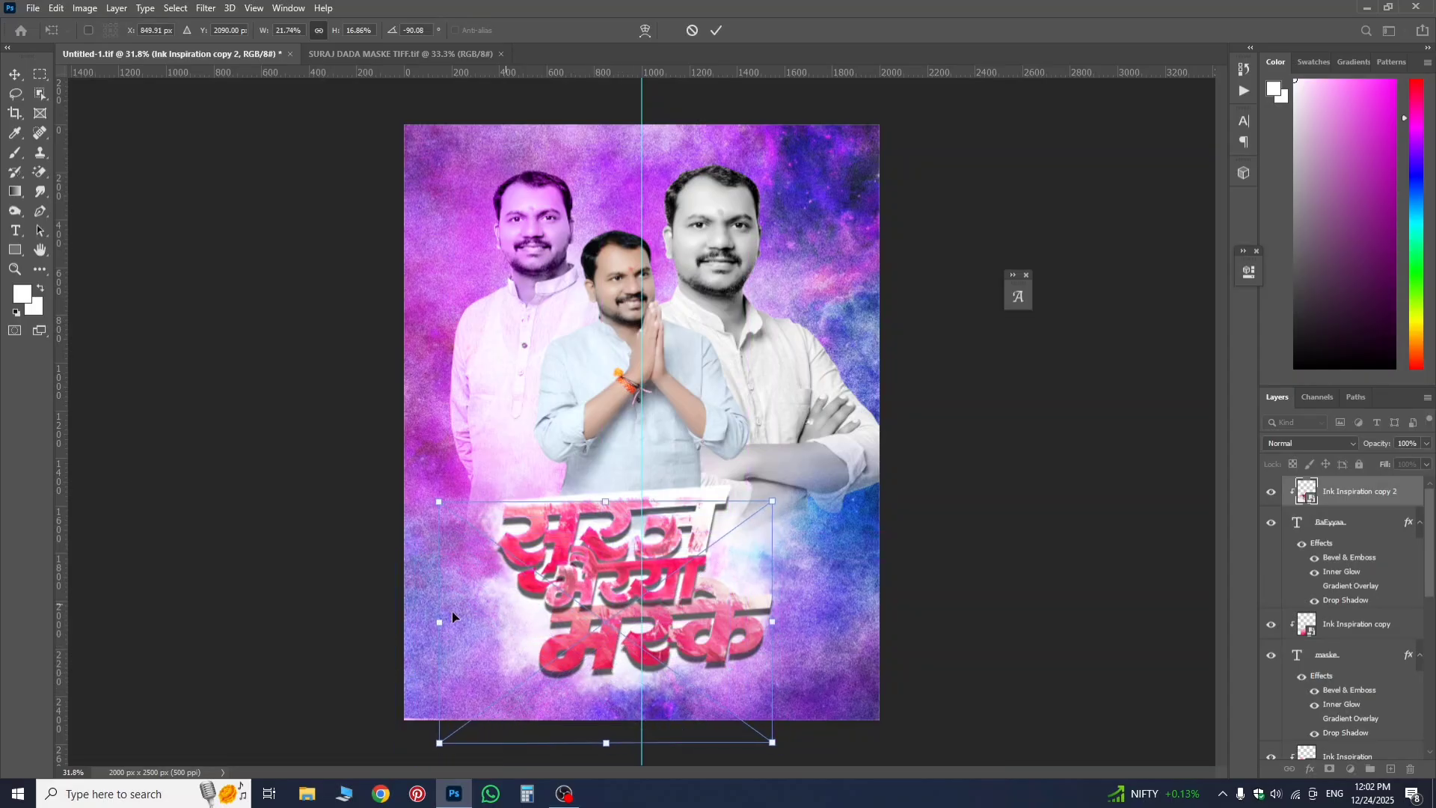
pyautogui.moveTo(440, 627); pyautogui.dragTo(304, 624)
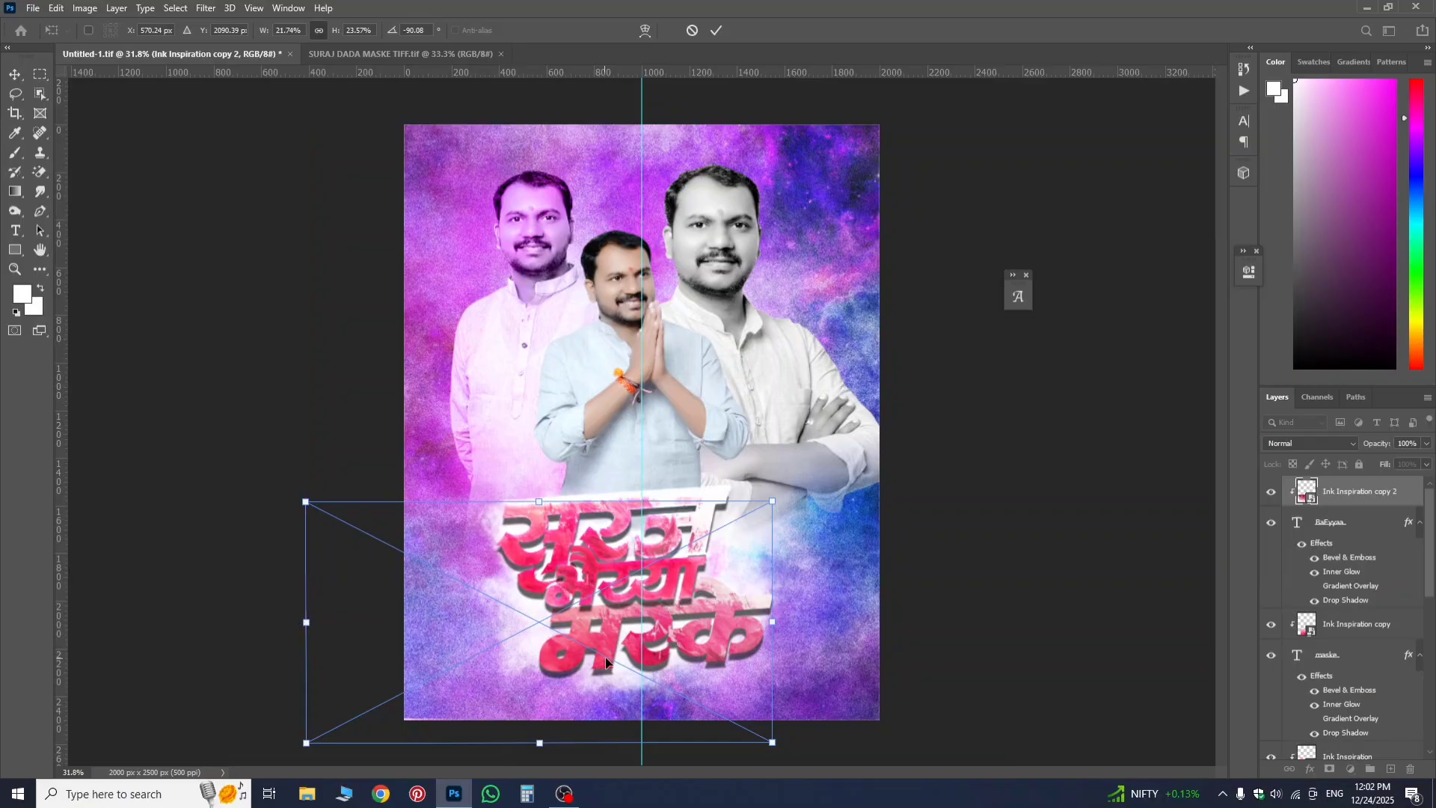
pyautogui.moveTo(605, 657)
pyautogui.mouseDown()
pyautogui.moveTo(721, 640)
pyautogui.moveTo(705, 643)
pyautogui.moveTo(816, 605)
pyautogui.moveTo(816, 635)
pyautogui.moveTo(756, 659)
pyautogui.moveTo(738, 727)
pyautogui.moveTo(742, 699)
pyautogui.moveTo(728, 678)
pyautogui.moveTo(724, 690)
pyautogui.moveTo(751, 677)
pyautogui.mouseUp()
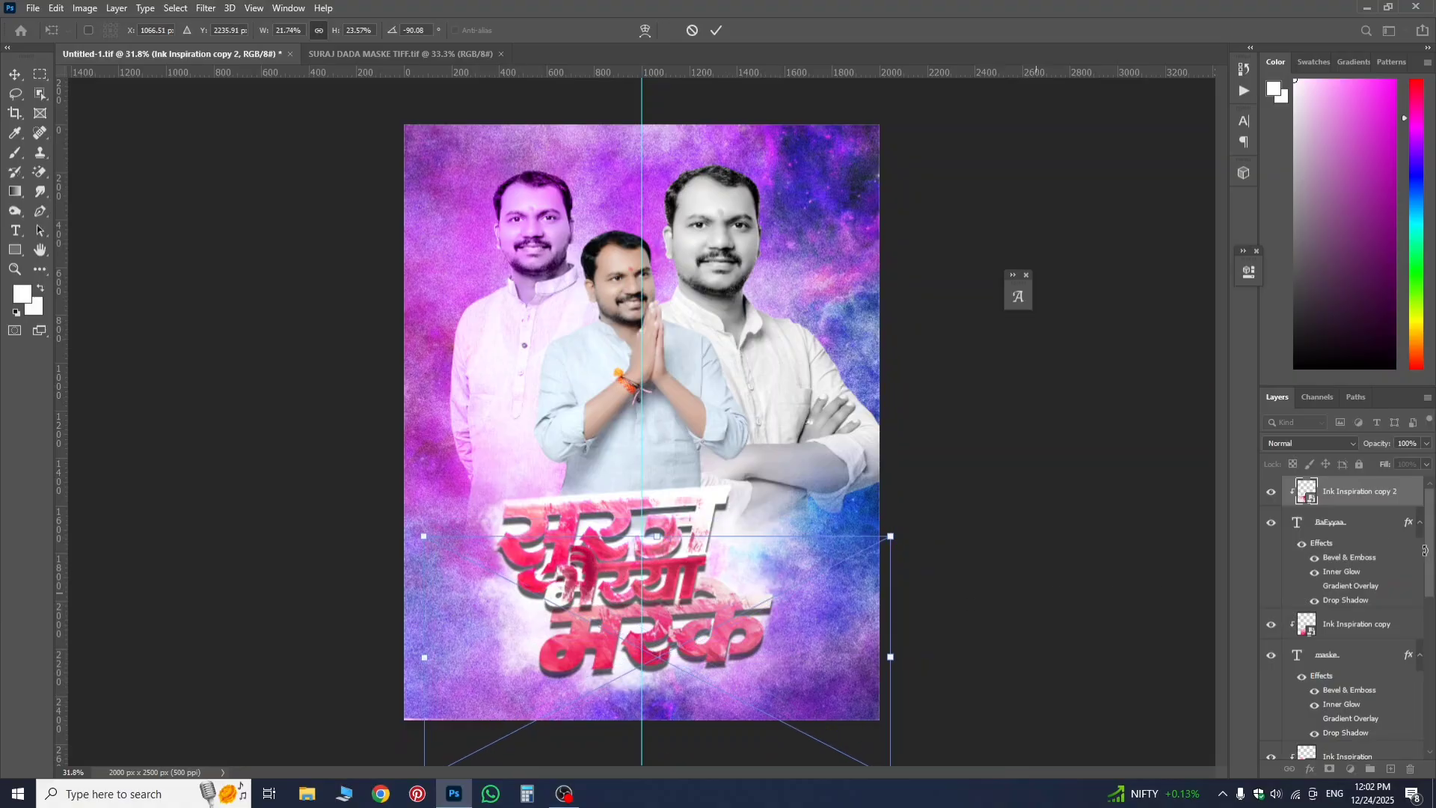
pyautogui.press('Return')
# - Stretch the middle title line's texture to W 26.70% and shift it rightward to Y 2163.00 px
pyautogui.scroll(1, 572, 618)
pyautogui.scroll(8, 571, 617)
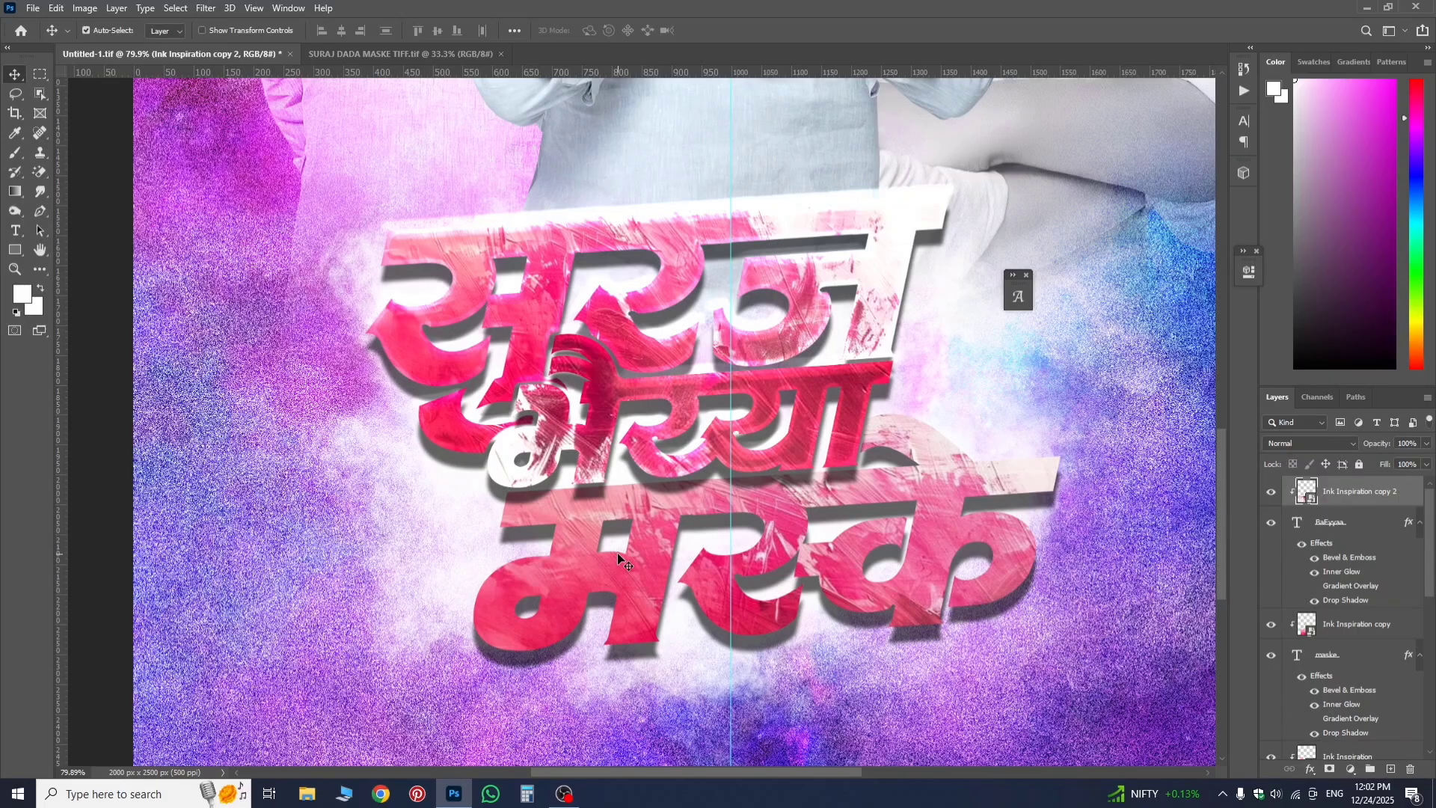
pyautogui.scroll(2, 610, 546)
pyautogui.scroll(-3, 602, 537)
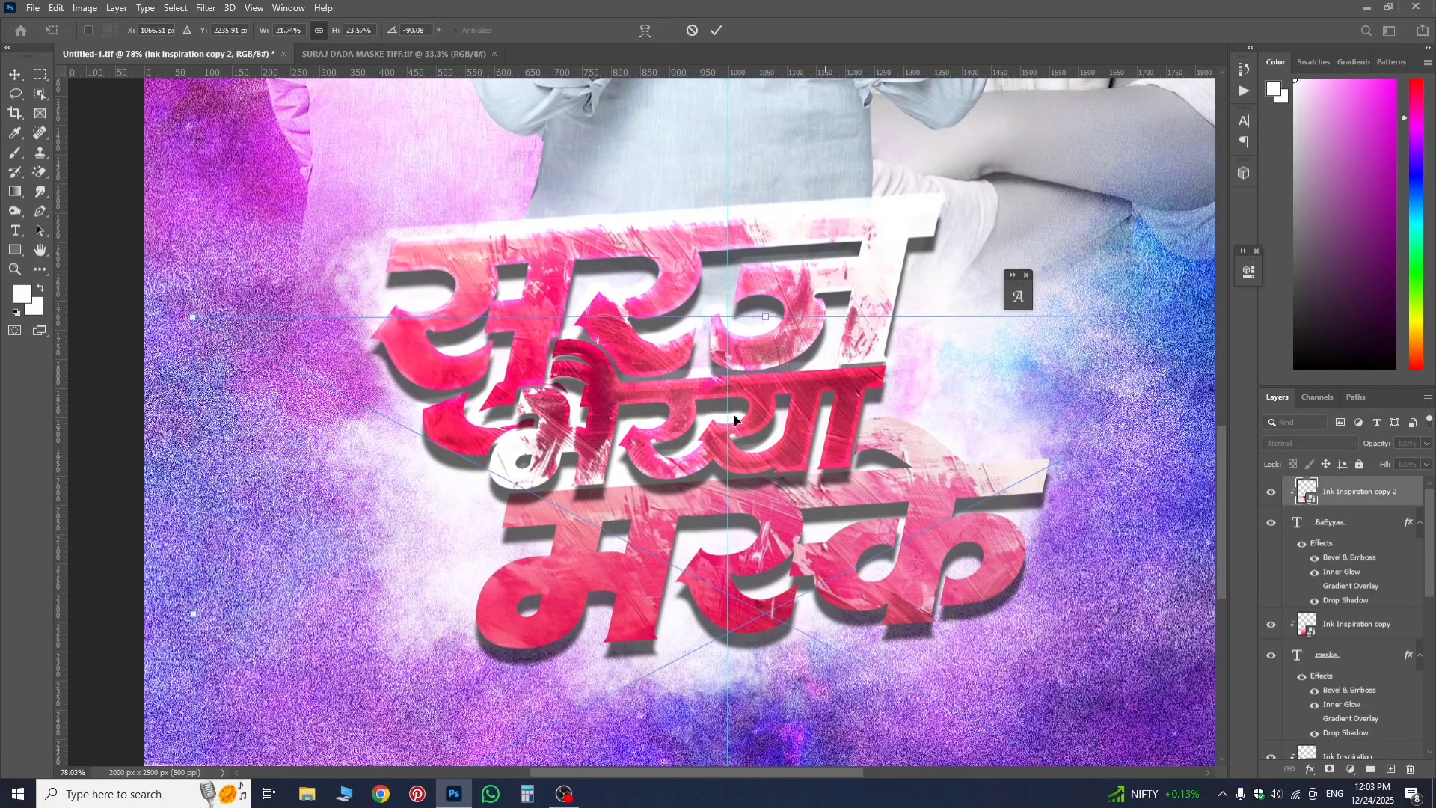
pyautogui.hotkey('ctrl', 't')
pyautogui.moveTo(796, 187); pyautogui.dragTo(799, 181)
pyautogui.moveTo(791, 437); pyautogui.dragTo(901, 461)
pyautogui.press('Return')
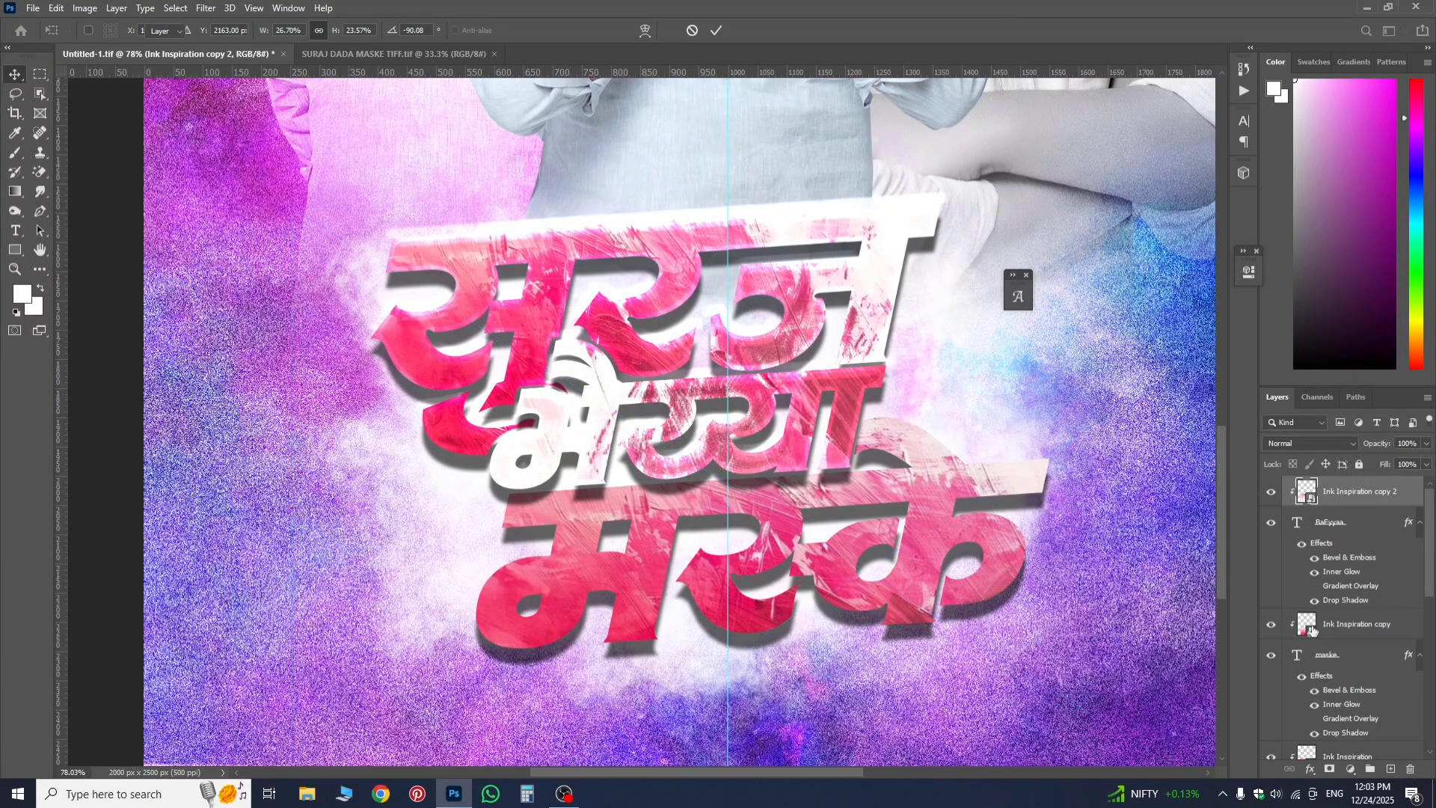
# - Stretch the top title line's Ink Inspiration texture to H 19.83% and move it to X 1107.90 px, Y 1532.00 px
pyautogui.scroll(-1, 1320, 674)
pyautogui.click(1335, 703)
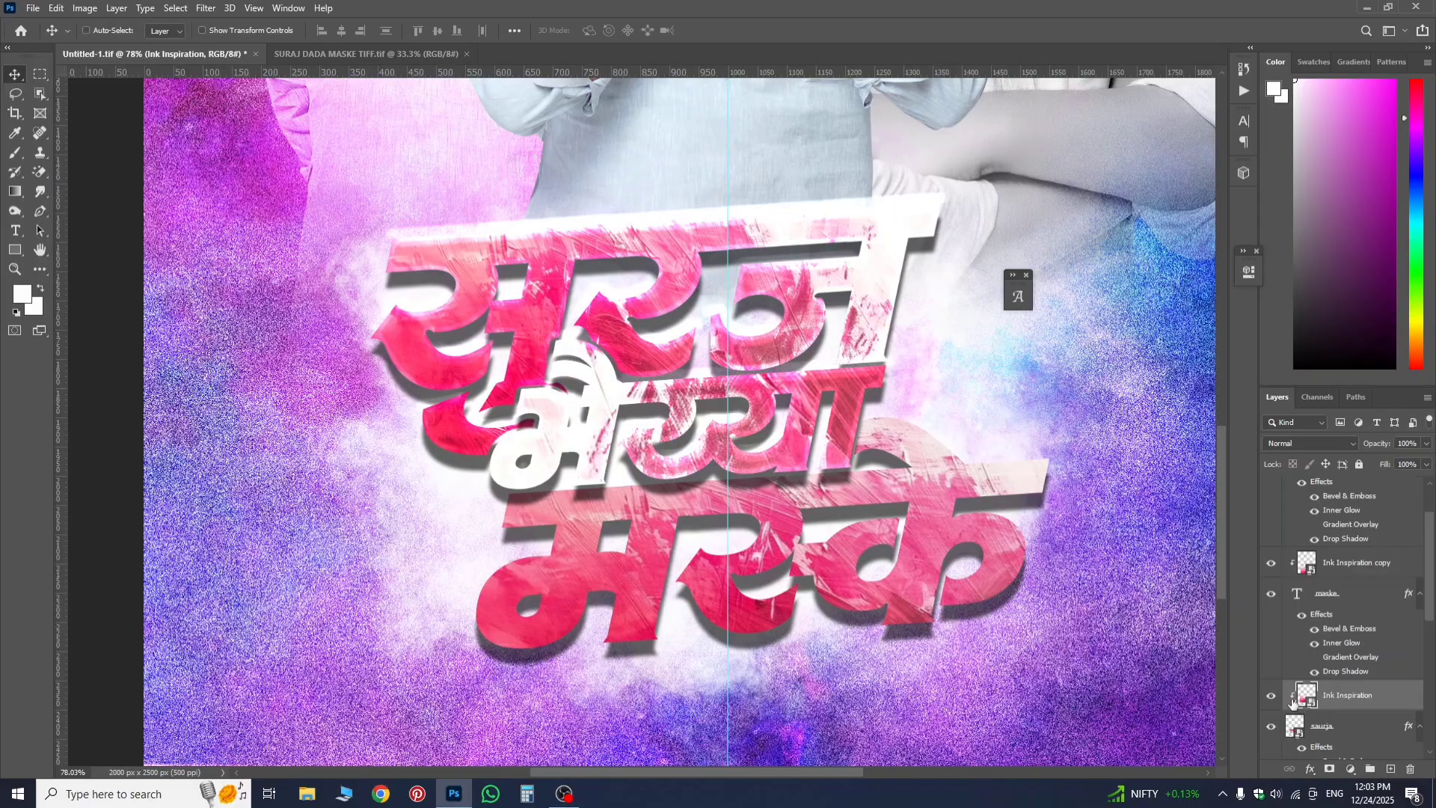
pyautogui.hotkey('ctrl', 't')
pyautogui.moveTo(716, 442)
pyautogui.mouseDown()
pyautogui.moveTo(751, 384)
pyautogui.moveTo(722, 446)
pyautogui.mouseUp()
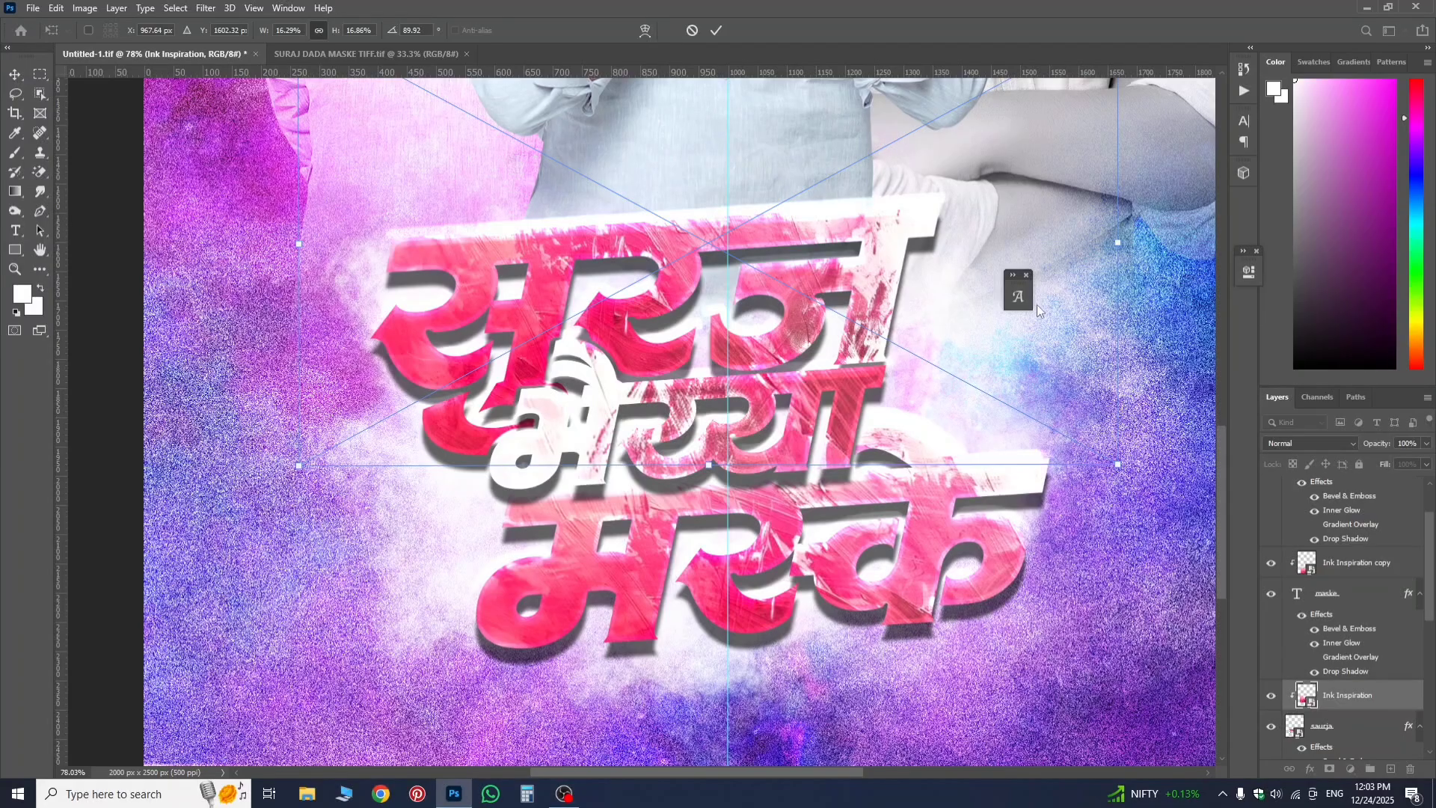
pyautogui.moveTo(1122, 238)
pyautogui.mouseDown()
pyautogui.moveTo(1231, 261)
pyautogui.moveTo(1147, 258)
pyautogui.mouseUp()
pyautogui.moveTo(810, 344)
pyautogui.mouseDown()
pyautogui.moveTo(806, 368)
pyautogui.moveTo(820, 296)
pyautogui.mouseUp()
pyautogui.scroll(-5, 800, 479)
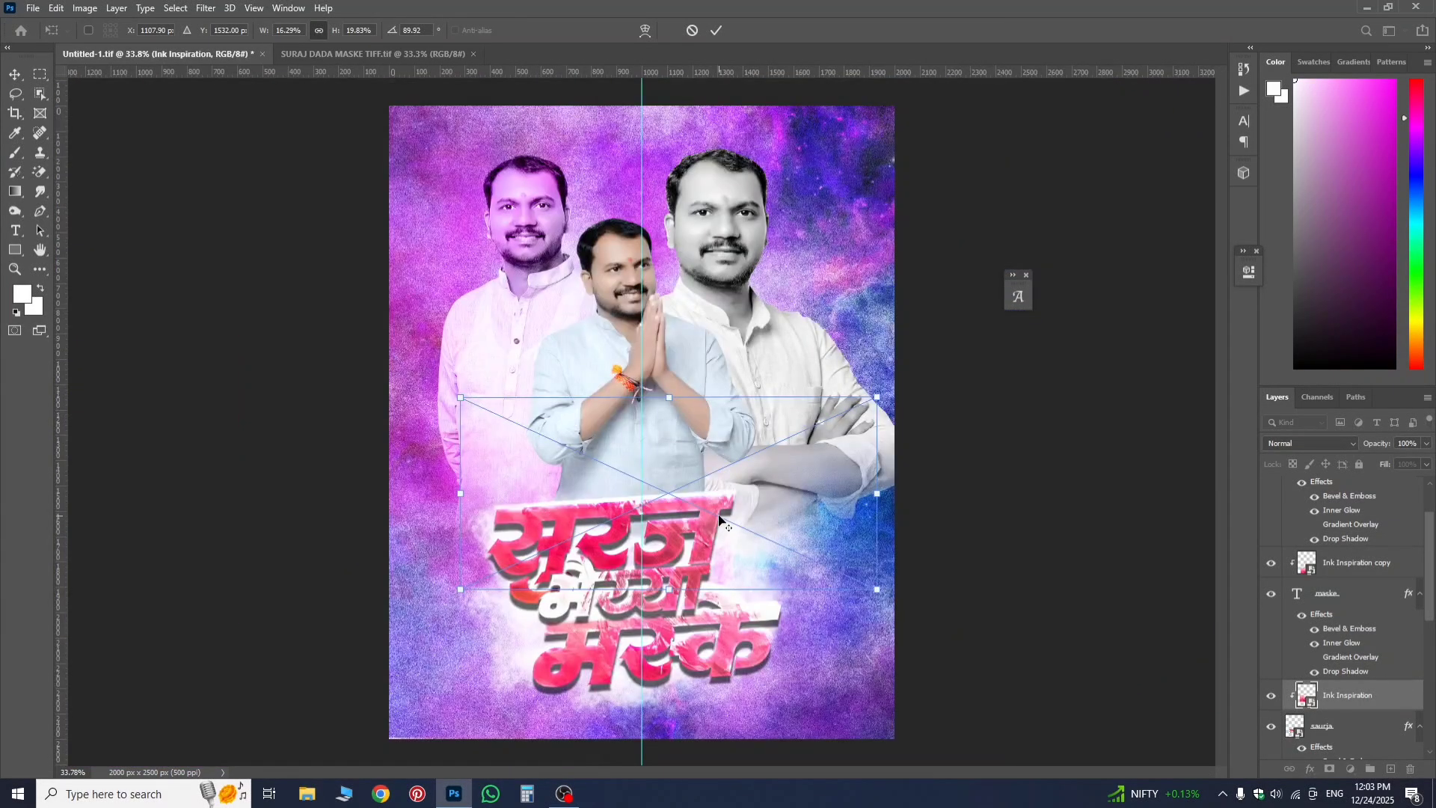
pyautogui.press('Return')
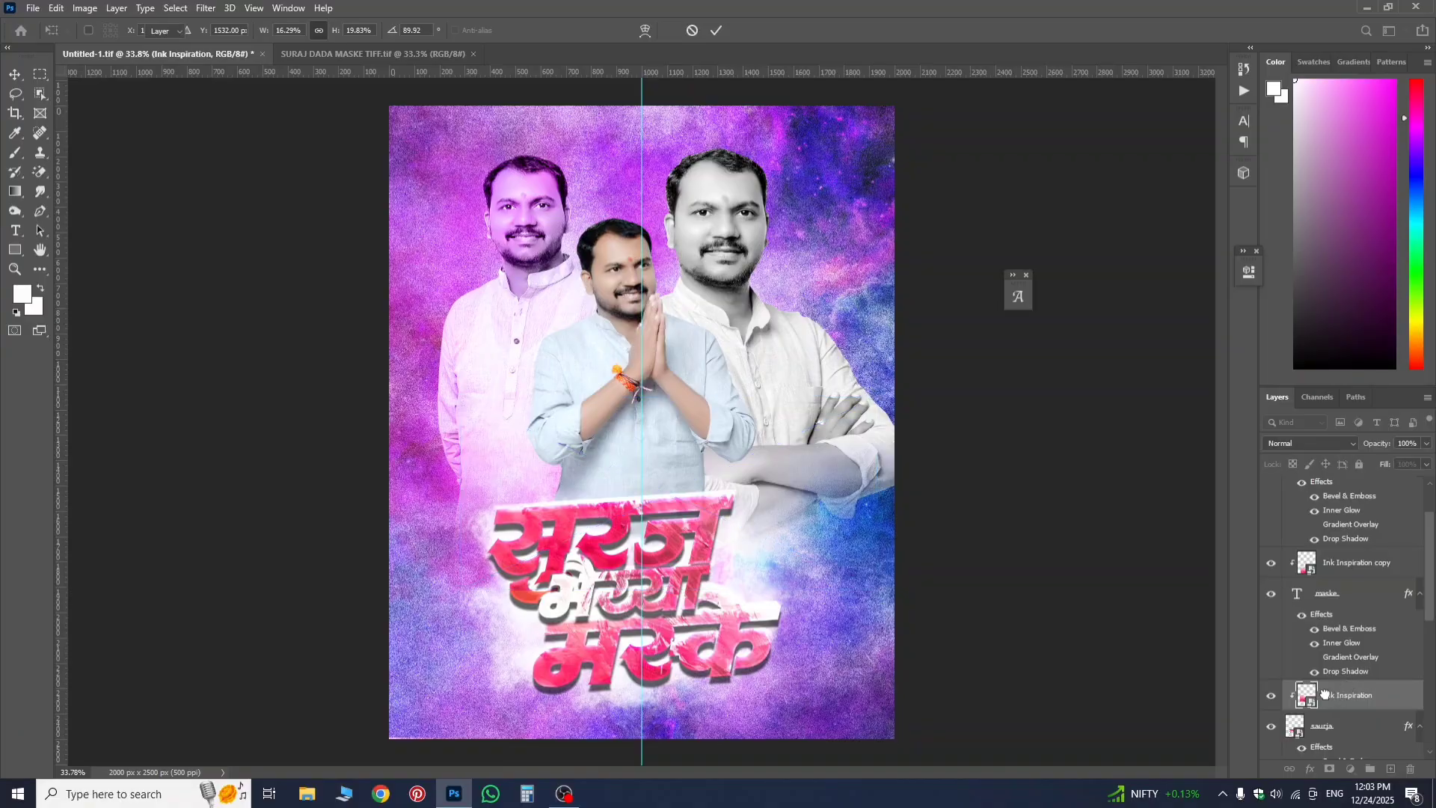
# - Switch to the finished reference poster document and examine how the paint texture fills its title lettering
pyautogui.scroll(1, 725, 538)
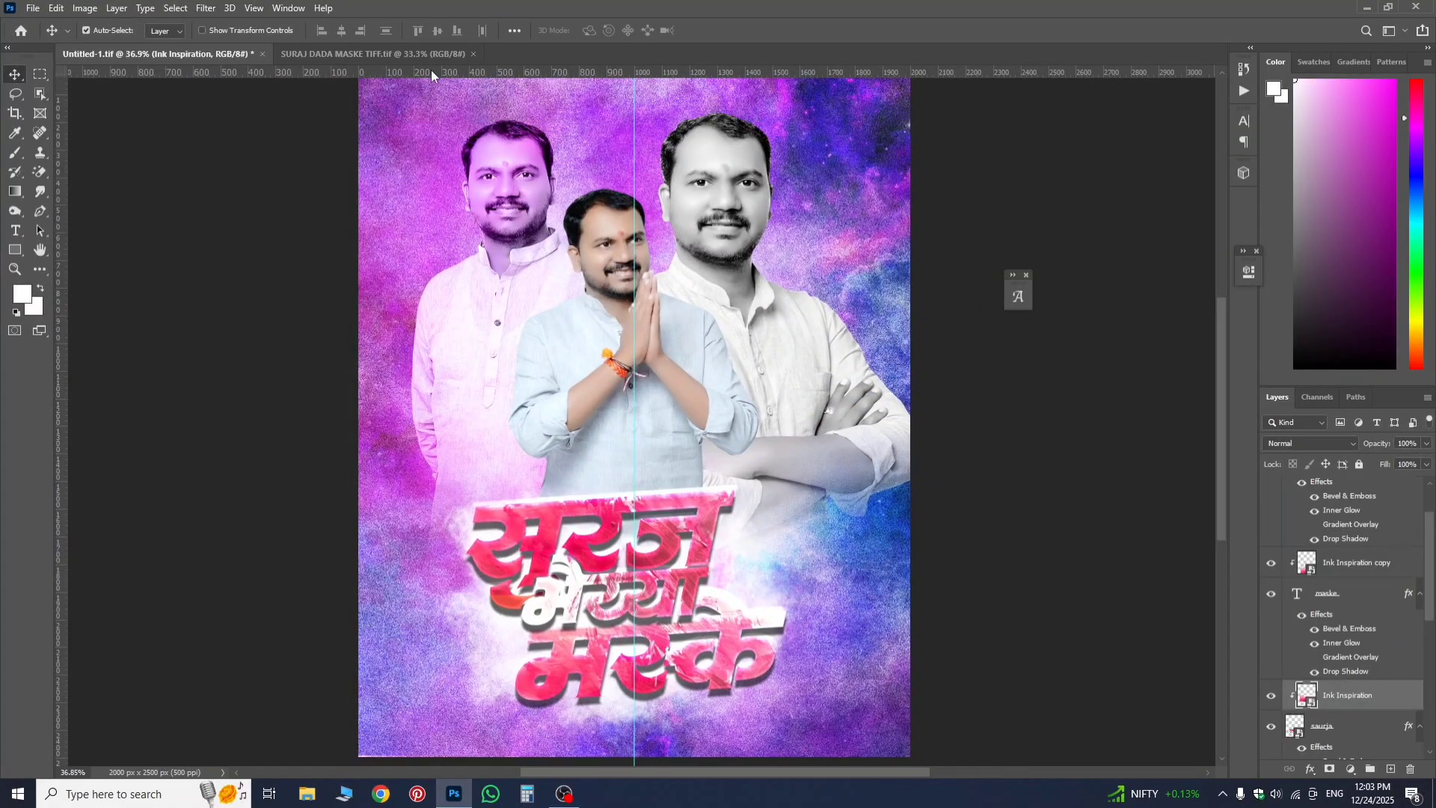
pyautogui.hotkey('ctrl', 'Tab')
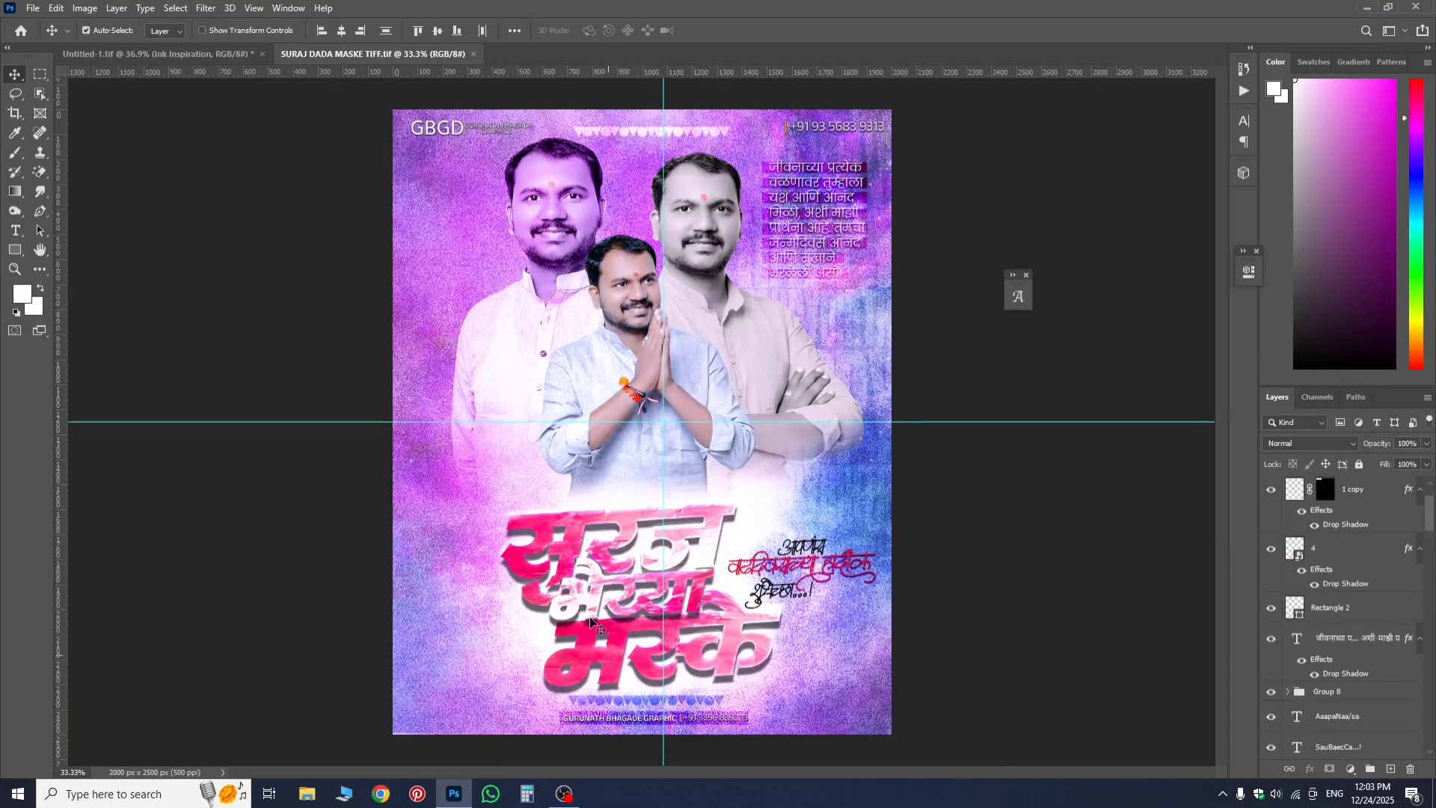
pyautogui.scroll(4, 617, 606)
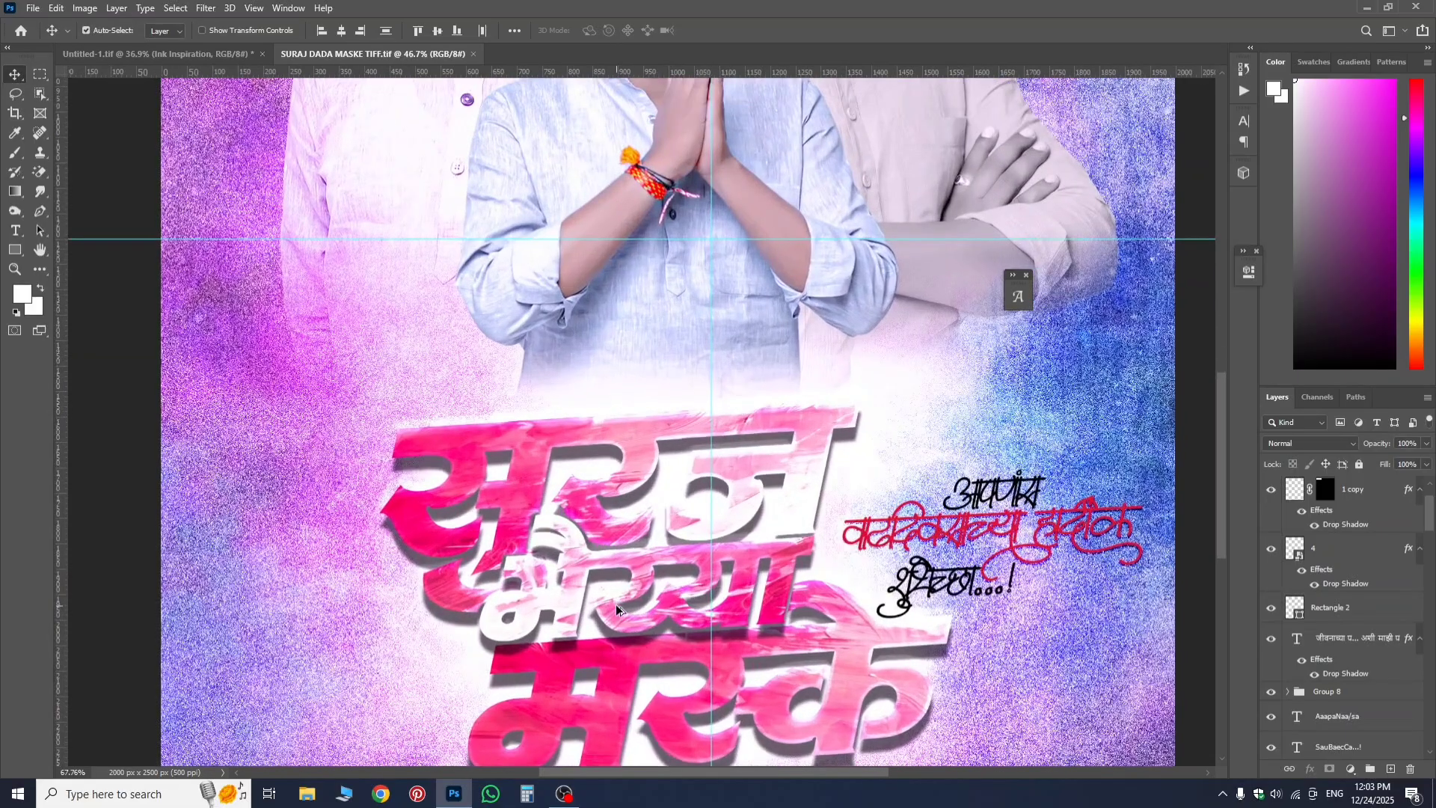
pyautogui.scroll(-1, 618, 604)
pyautogui.scroll(-3, 635, 567)
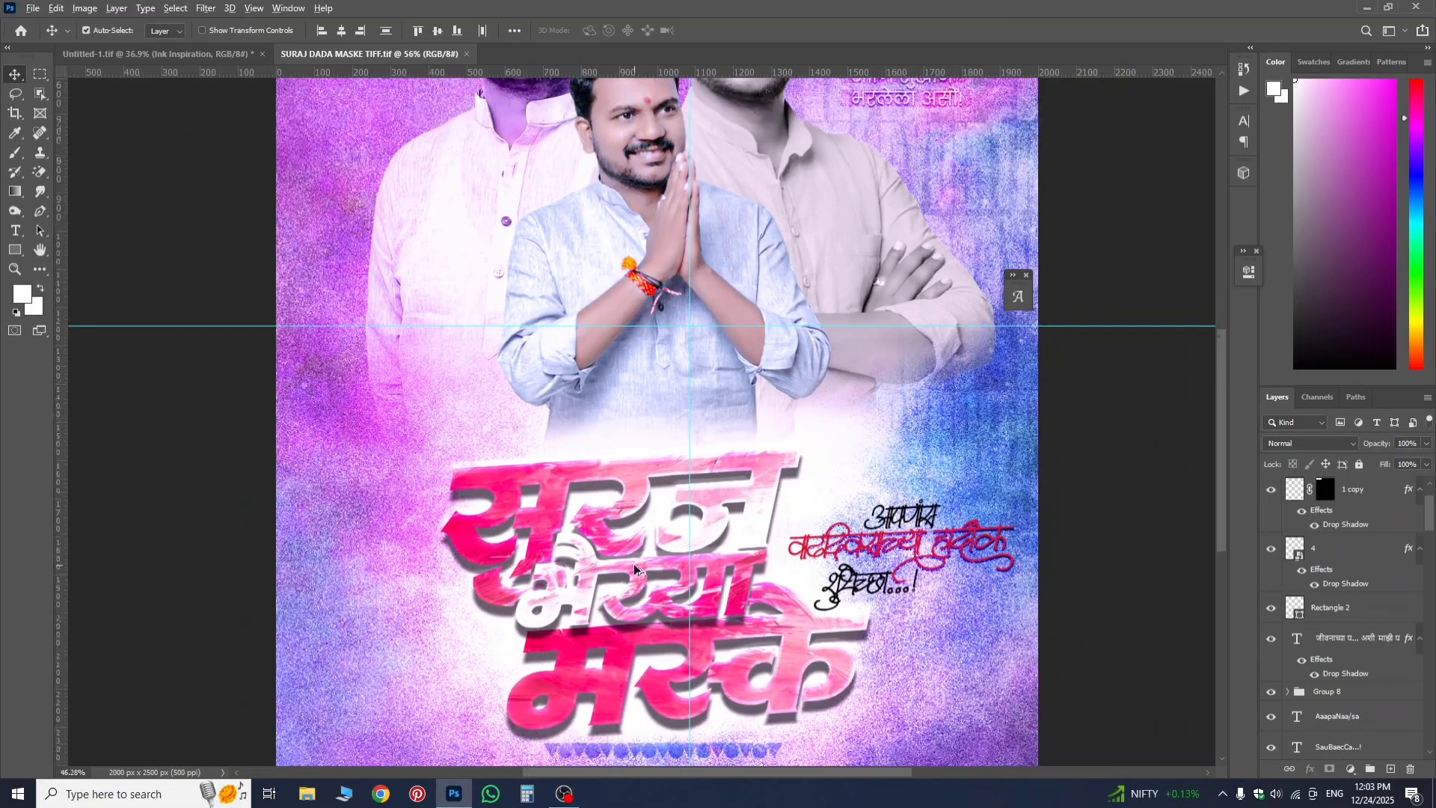
pyautogui.scroll(-1, 633, 570)
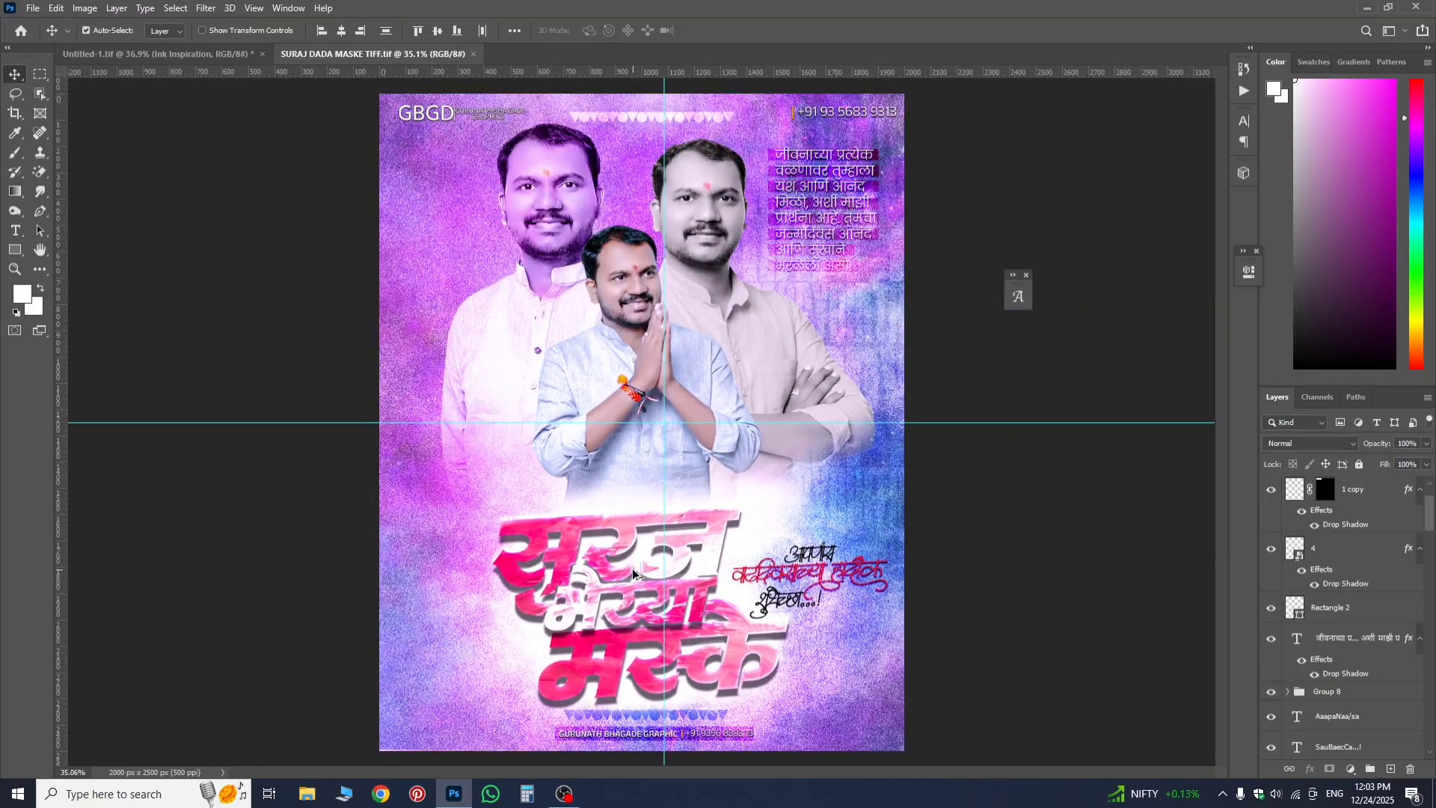
# - Copy the three greeting text layers beside the reference poster's title into the Untitled-1 poster document
pyautogui.click(817, 557)
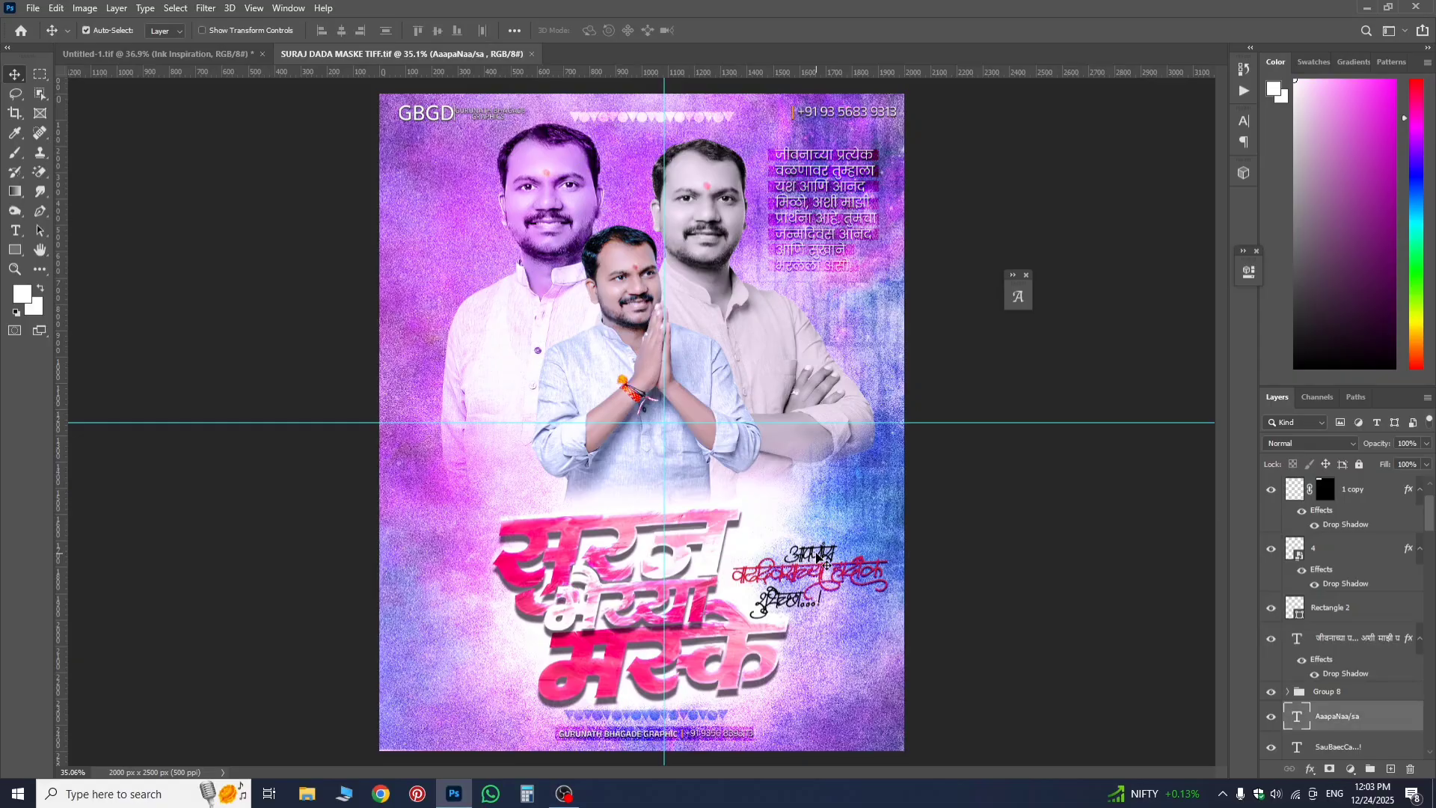
pyautogui.scroll(-2, 1287, 696)
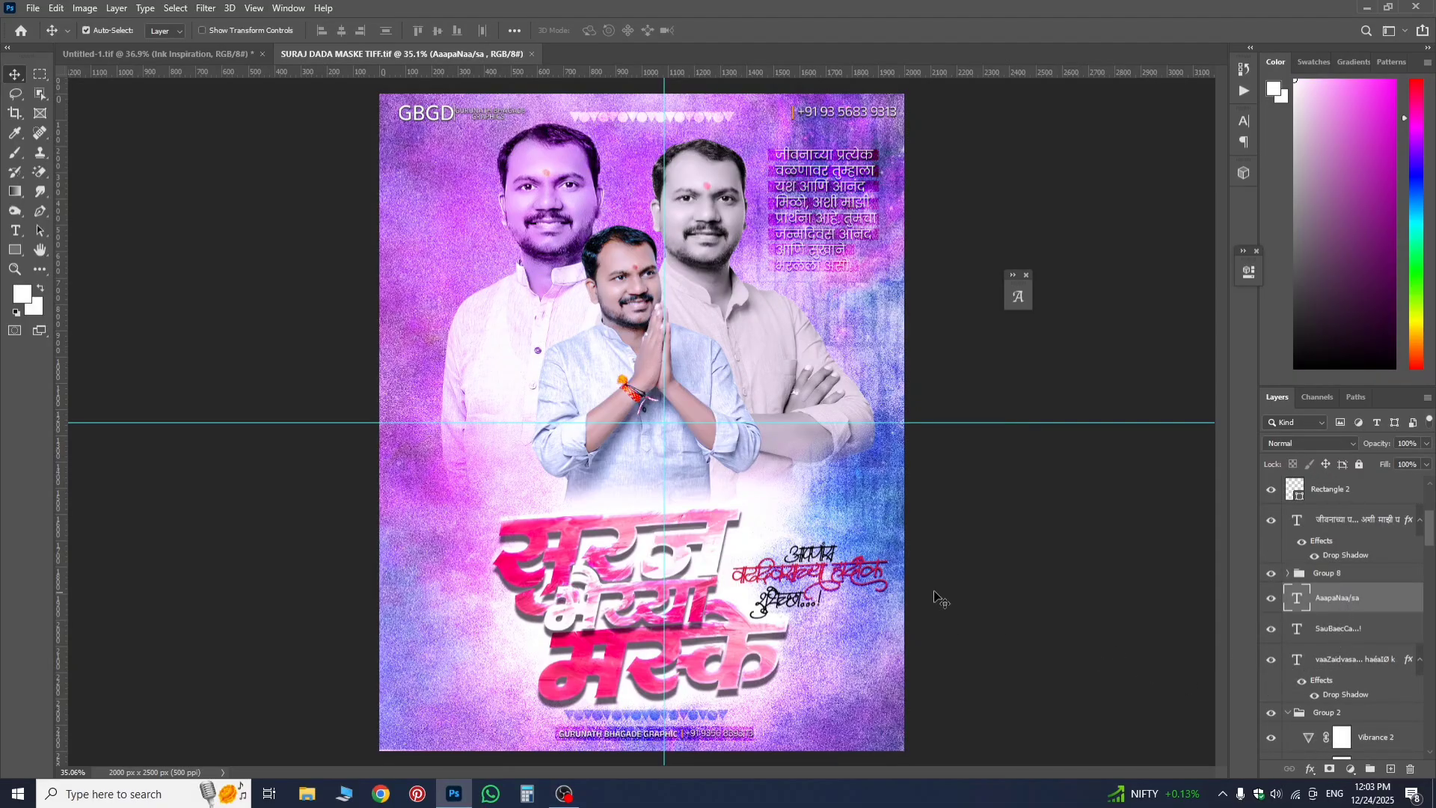
pyautogui.keyDown('shift'); pyautogui.click(1349, 656); pyautogui.keyUp('shift')
pyautogui.moveTo(1353, 641); pyautogui.dragTo(687, 551)
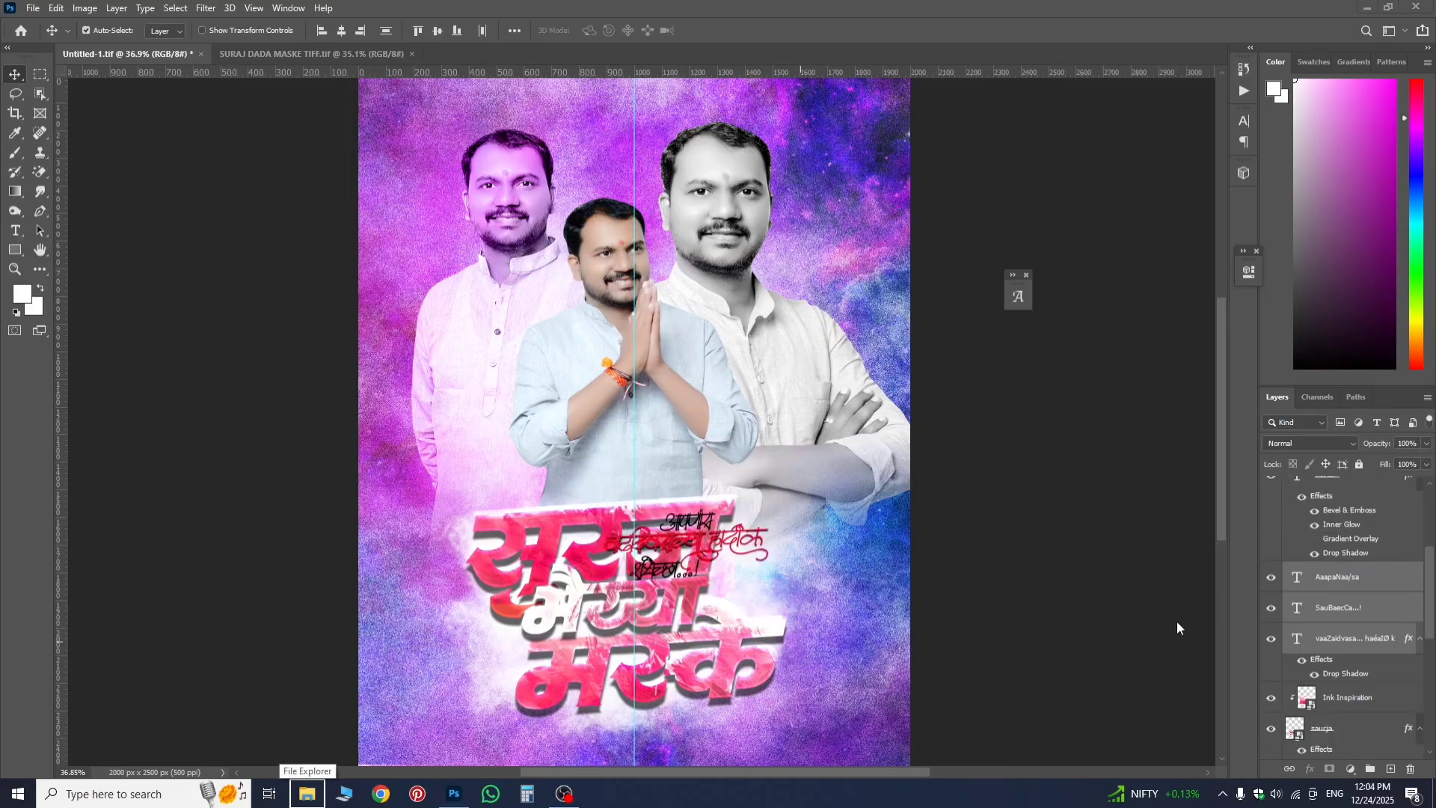
# - Move the three copied greeting text layers together to the top of the layer stack
pyautogui.click(1356, 589)
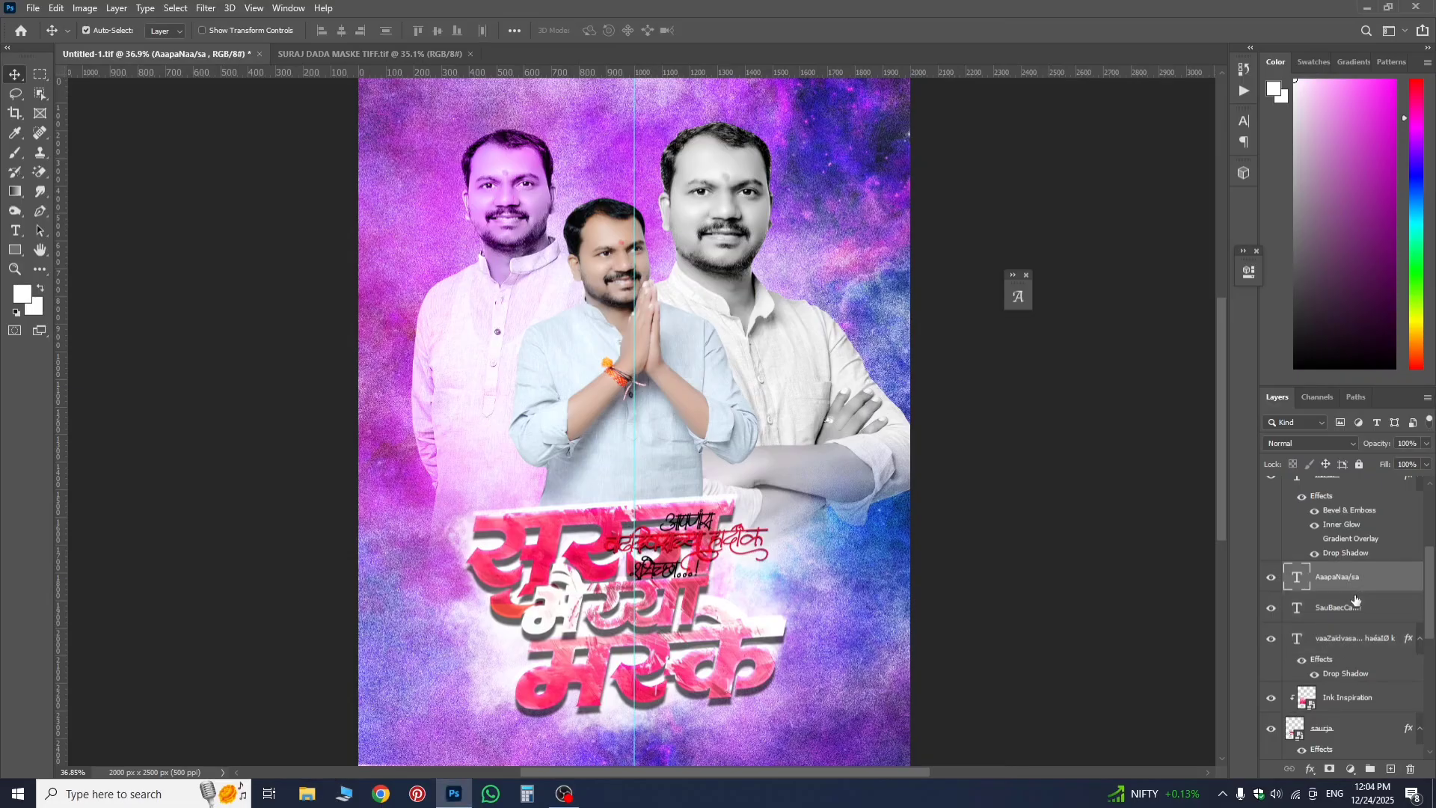
pyautogui.keyDown('shift'); pyautogui.click(1347, 645); pyautogui.keyUp('shift')
pyautogui.moveTo(1360, 634)
pyautogui.mouseDown()
pyautogui.moveTo(1310, 446)
pyautogui.moveTo(1354, 483)
pyautogui.mouseUp()
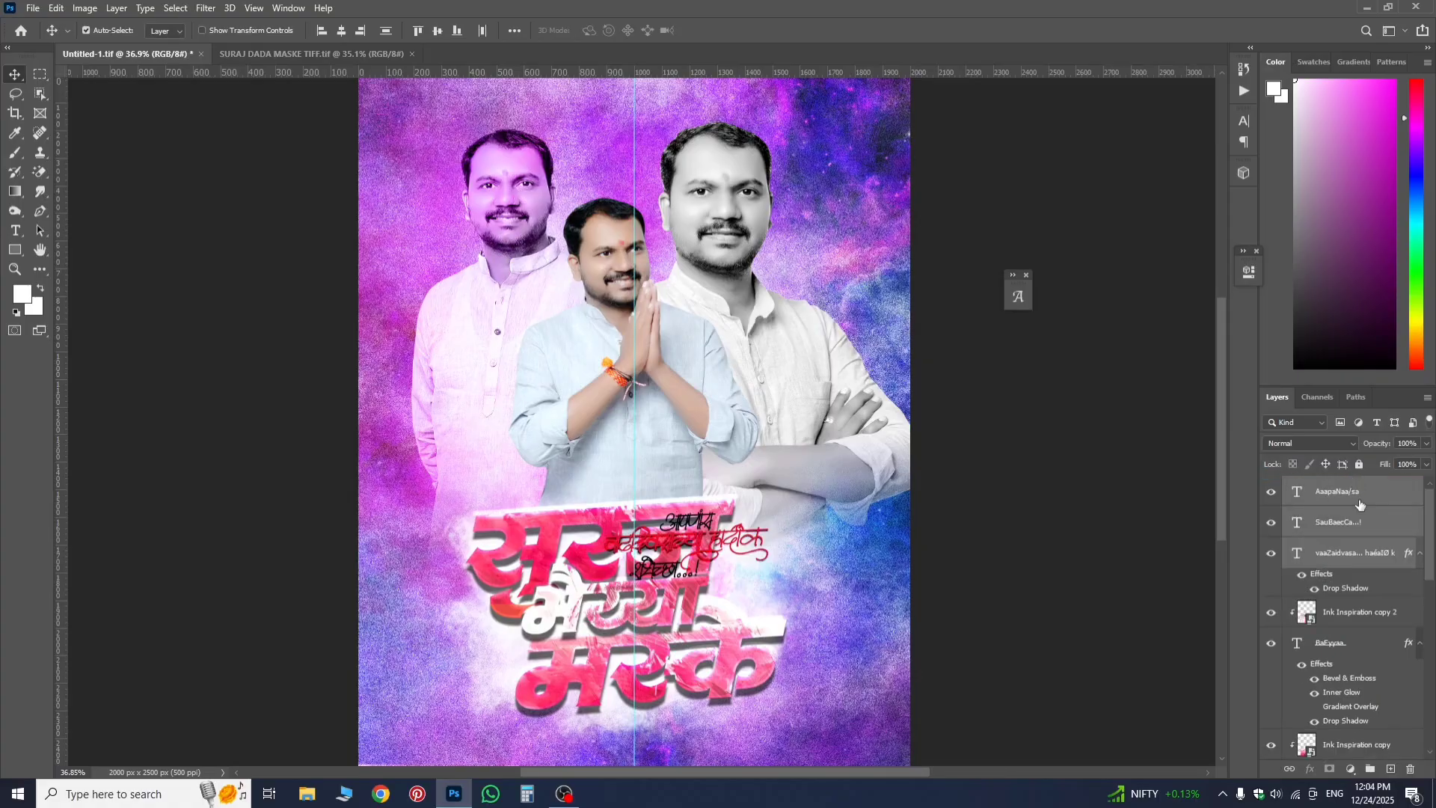
# - Scale the greeting text to W 85.06%, H 85.45%, skew it vertically -3.15° and place it at X 1551.72 px, Y 1801.10 px
pyautogui.hotkey('ctrl', 't')
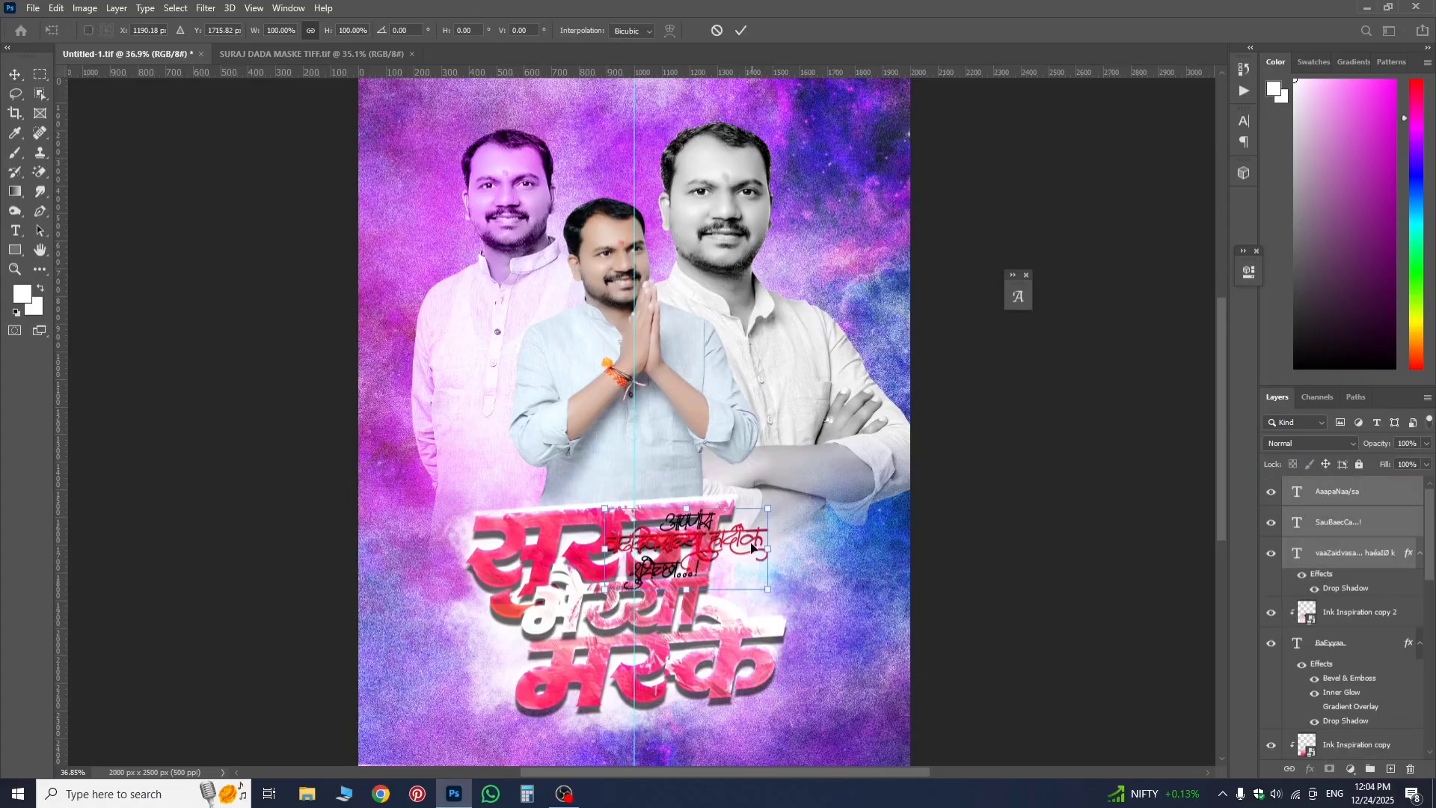
pyautogui.moveTo(722, 564); pyautogui.dragTo(829, 594)
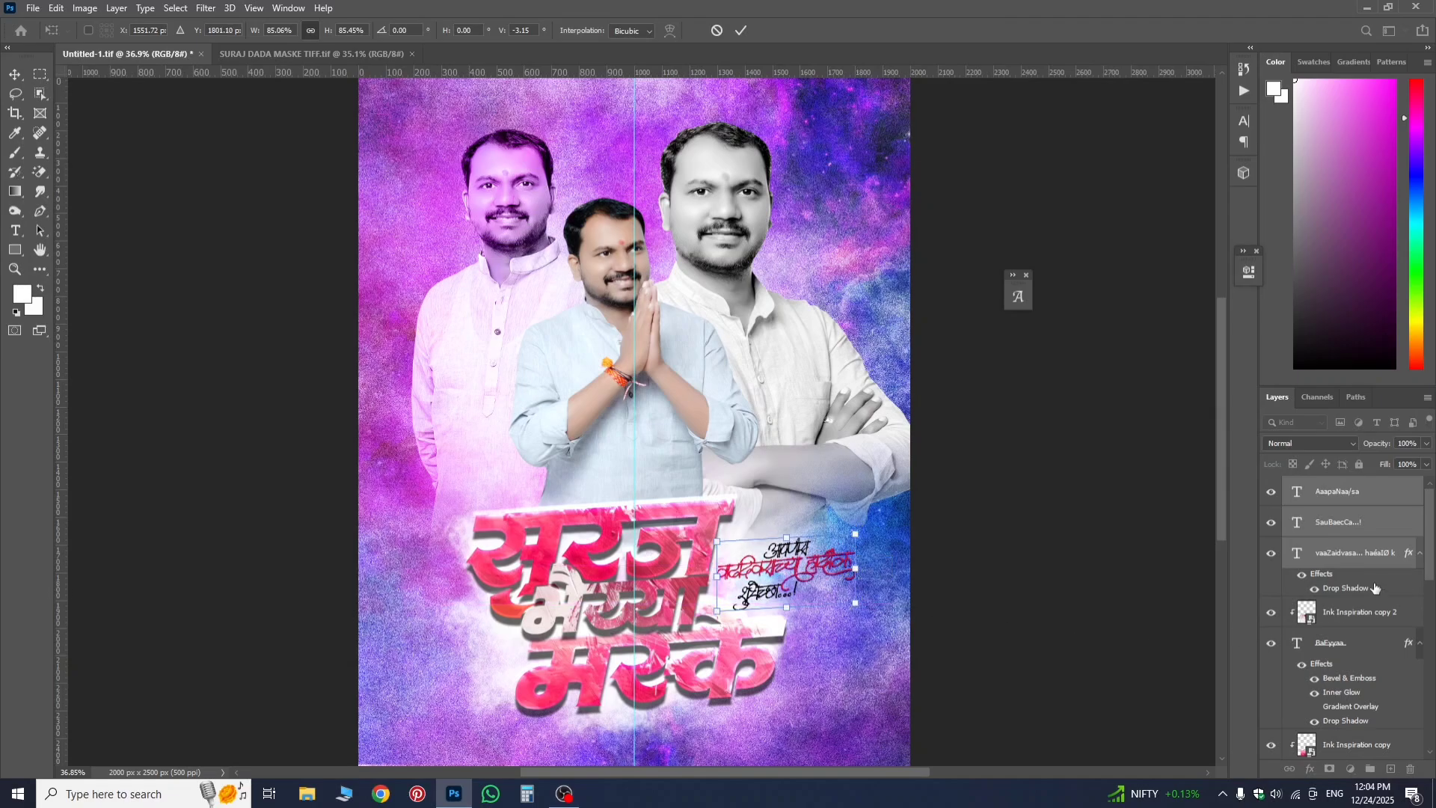
pyautogui.press('Return')
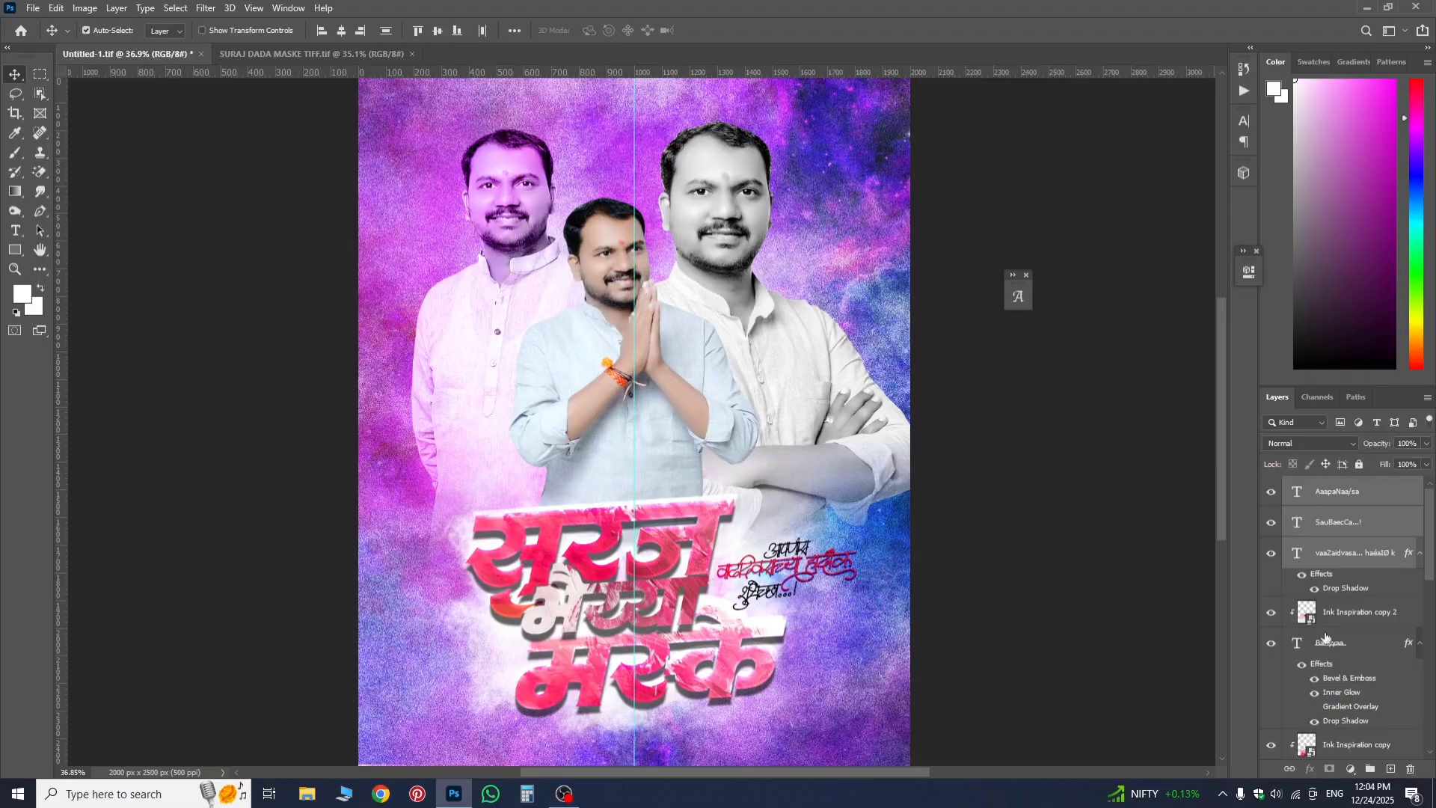
# - Brush more white glow behind the title lettering on Layer 2
pyautogui.scroll(-3, 1326, 637)
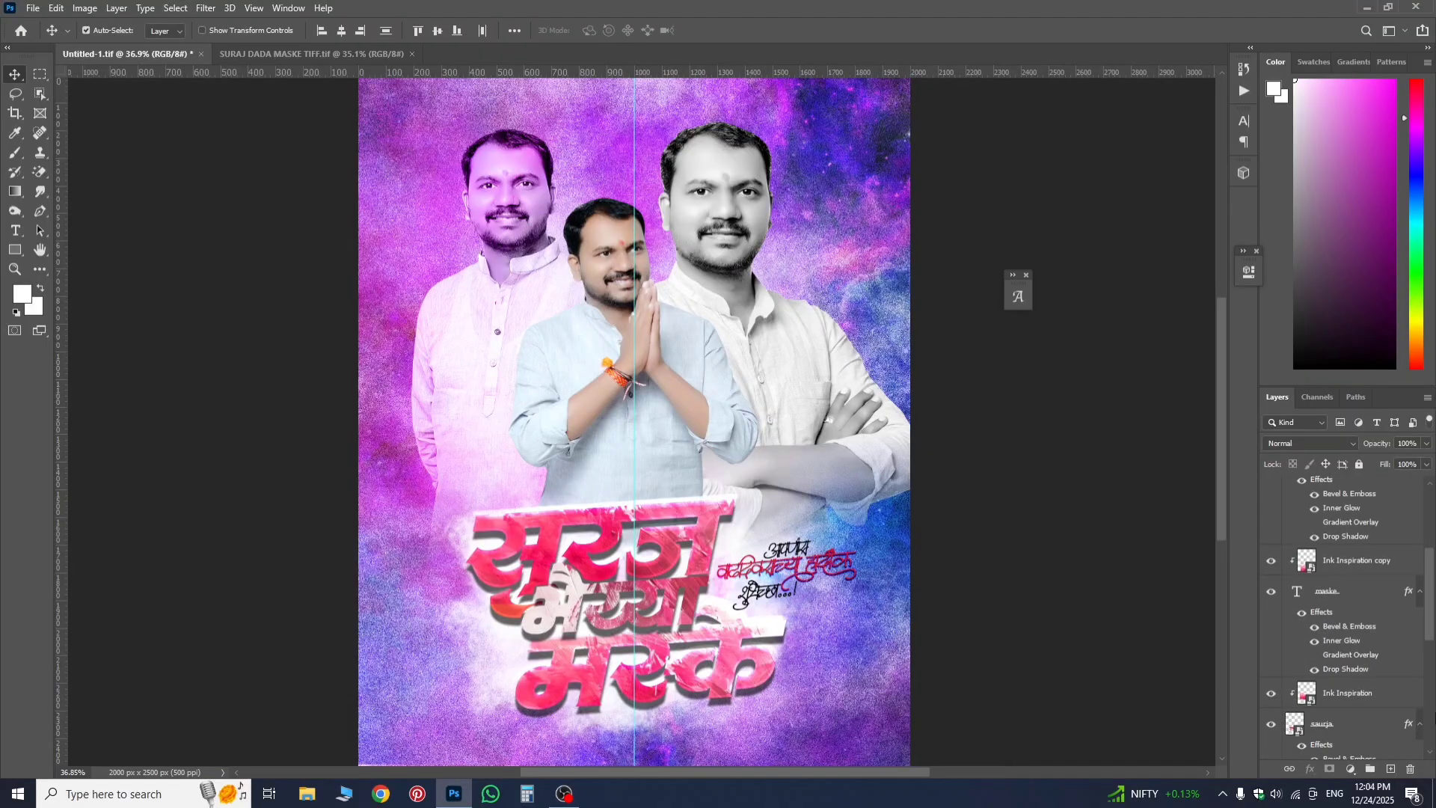
pyautogui.scroll(-6, 1382, 645)
pyautogui.click(1367, 644)
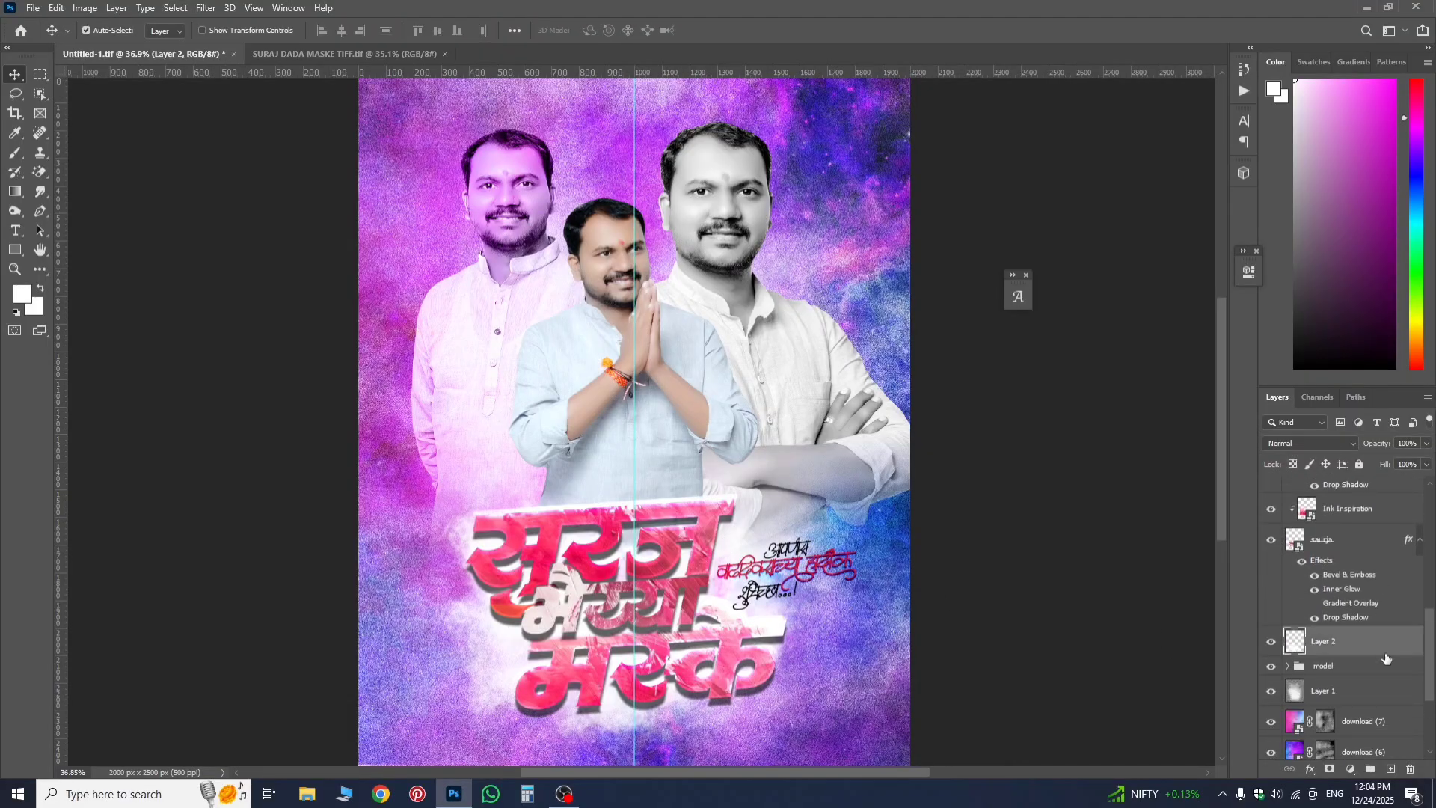
pyautogui.click(13, 153)
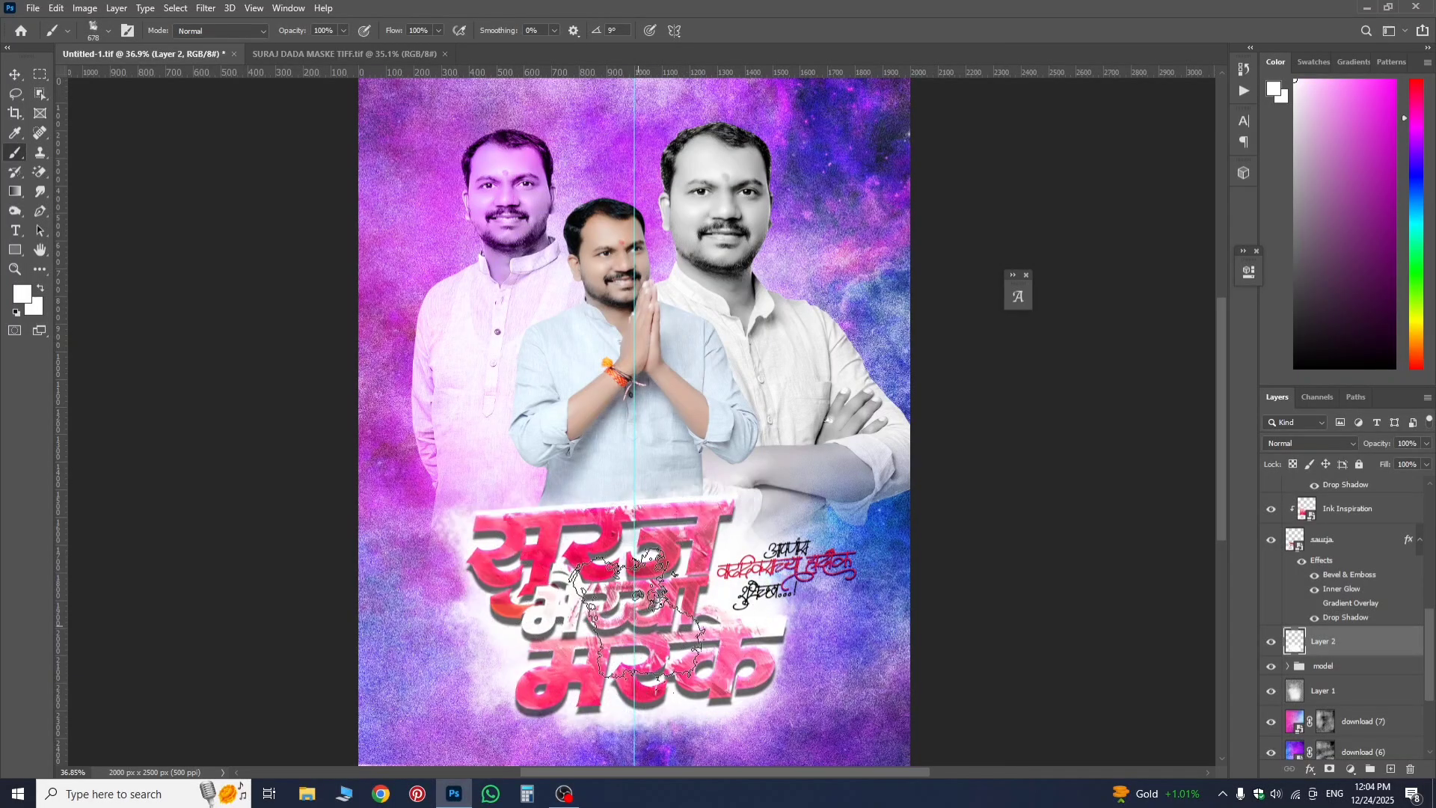
pyautogui.scroll(-2, 637, 625)
pyautogui.scroll(1, 637, 624)
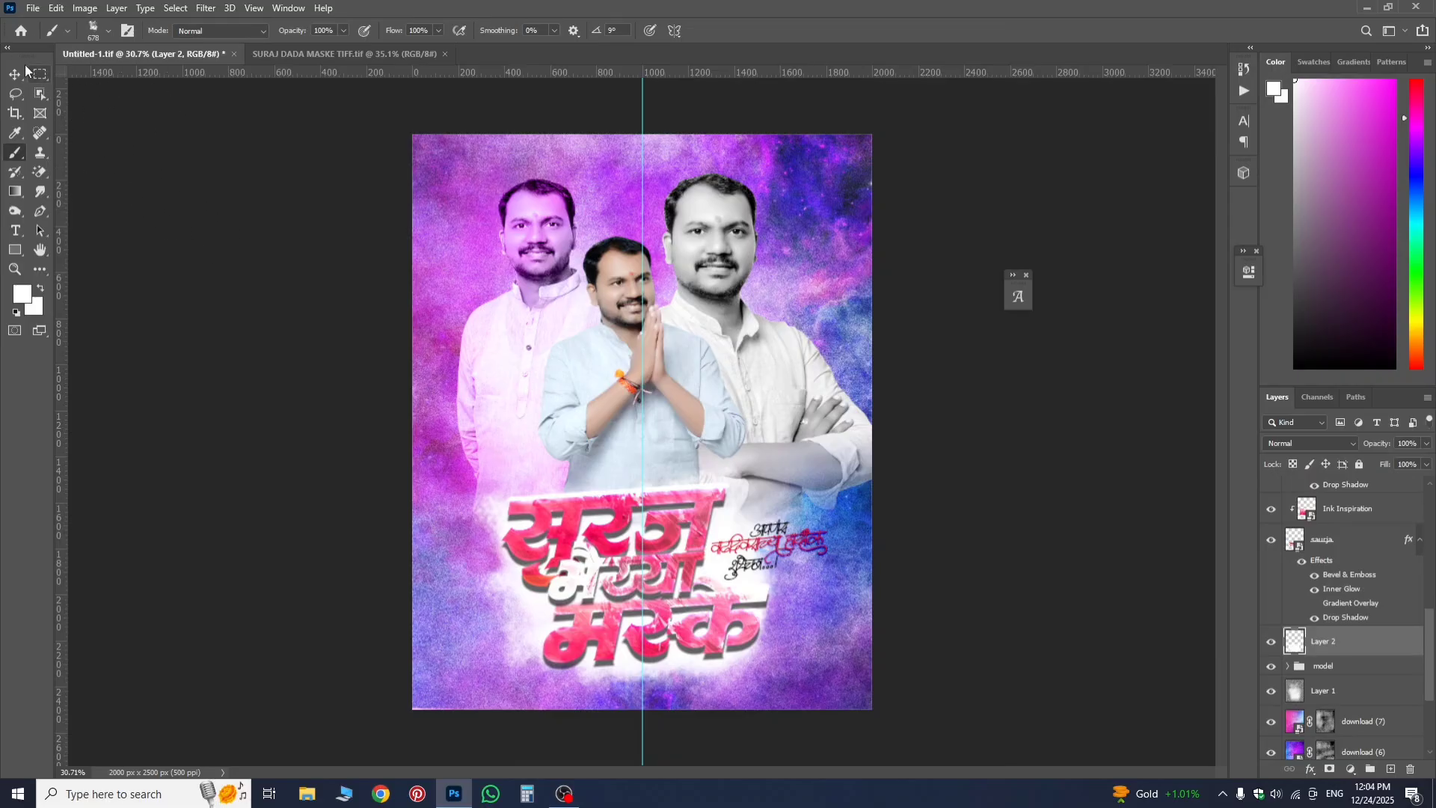
pyautogui.click(15, 74)
pyautogui.scroll(1, 686, 352)
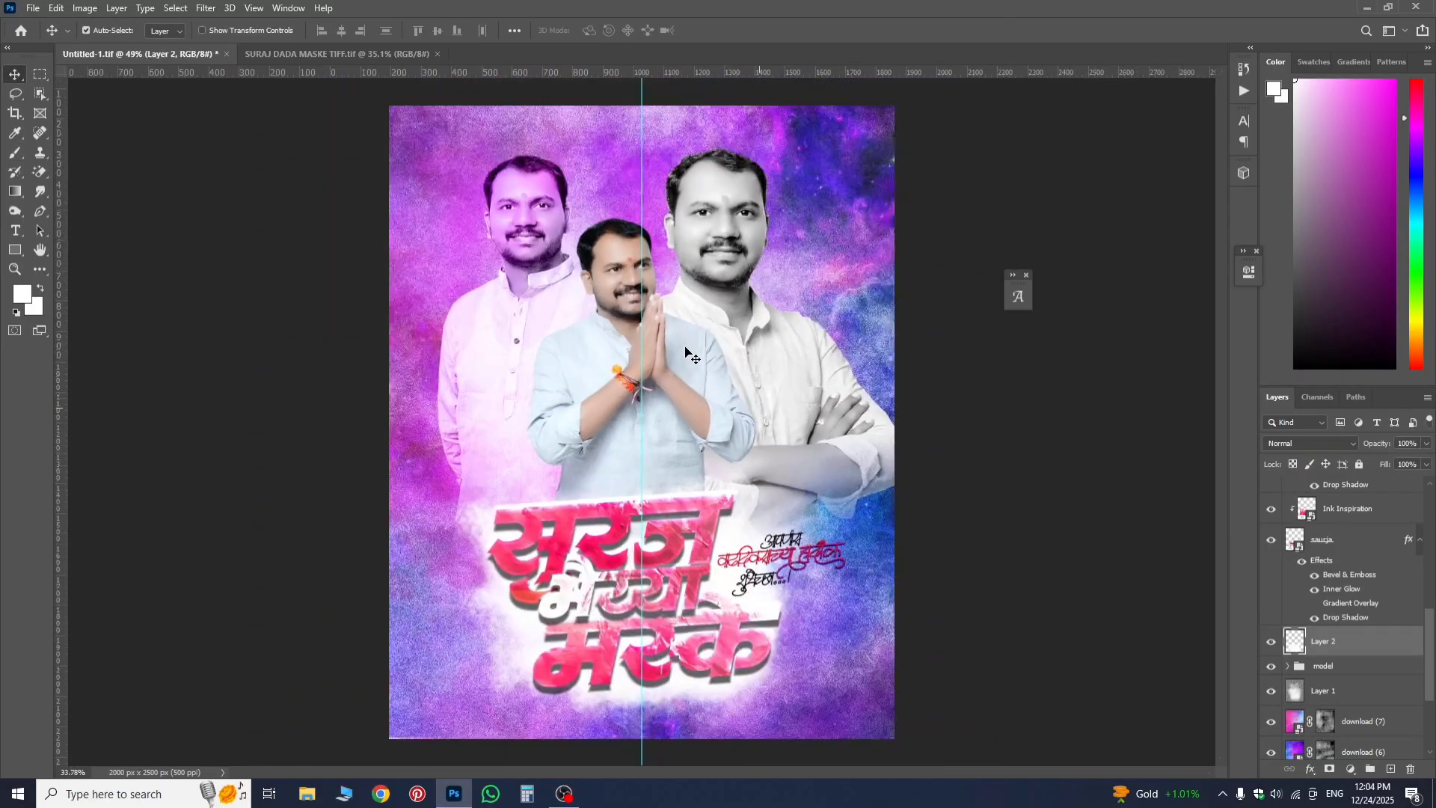
pyautogui.scroll(-1, 686, 352)
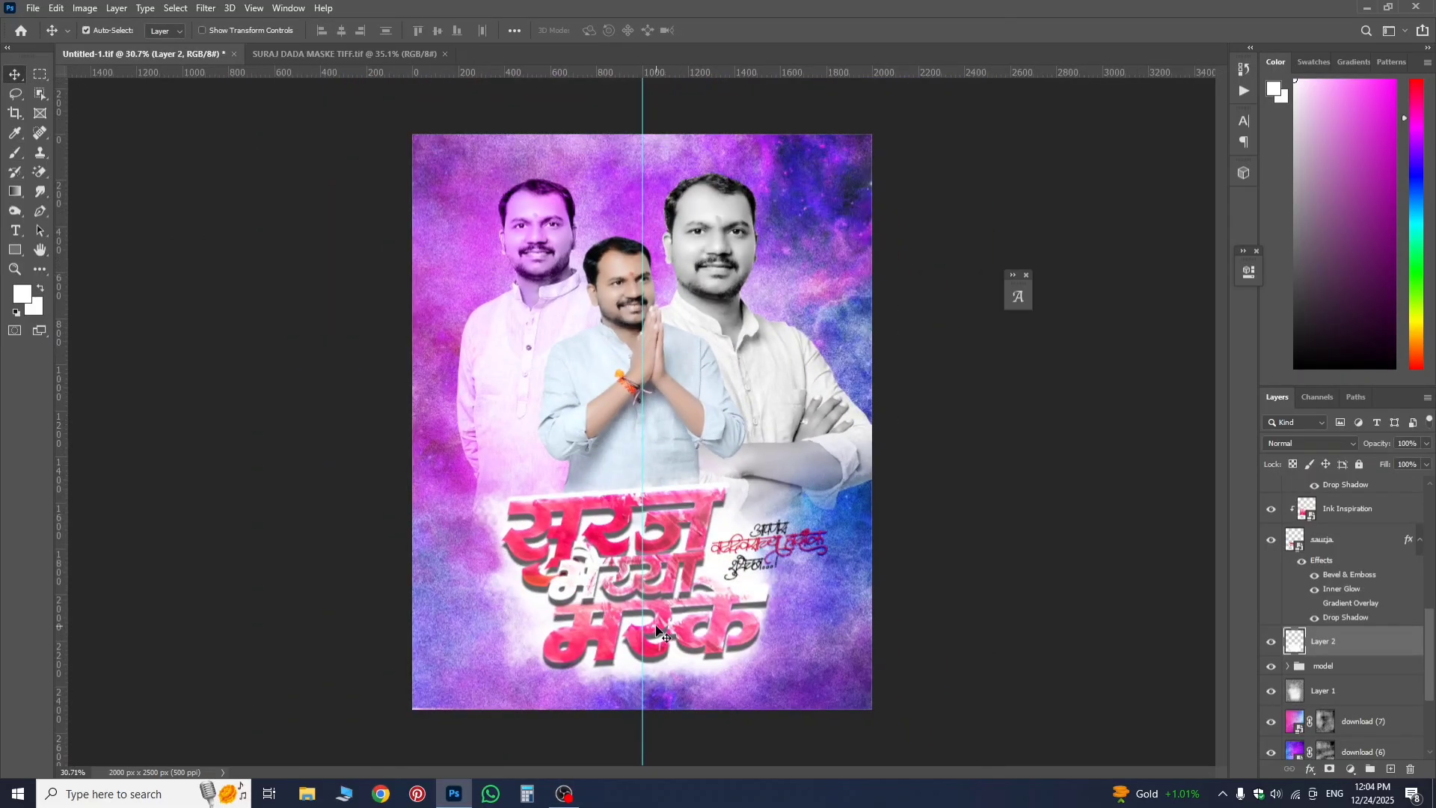
pyautogui.scroll(3, 662, 619)
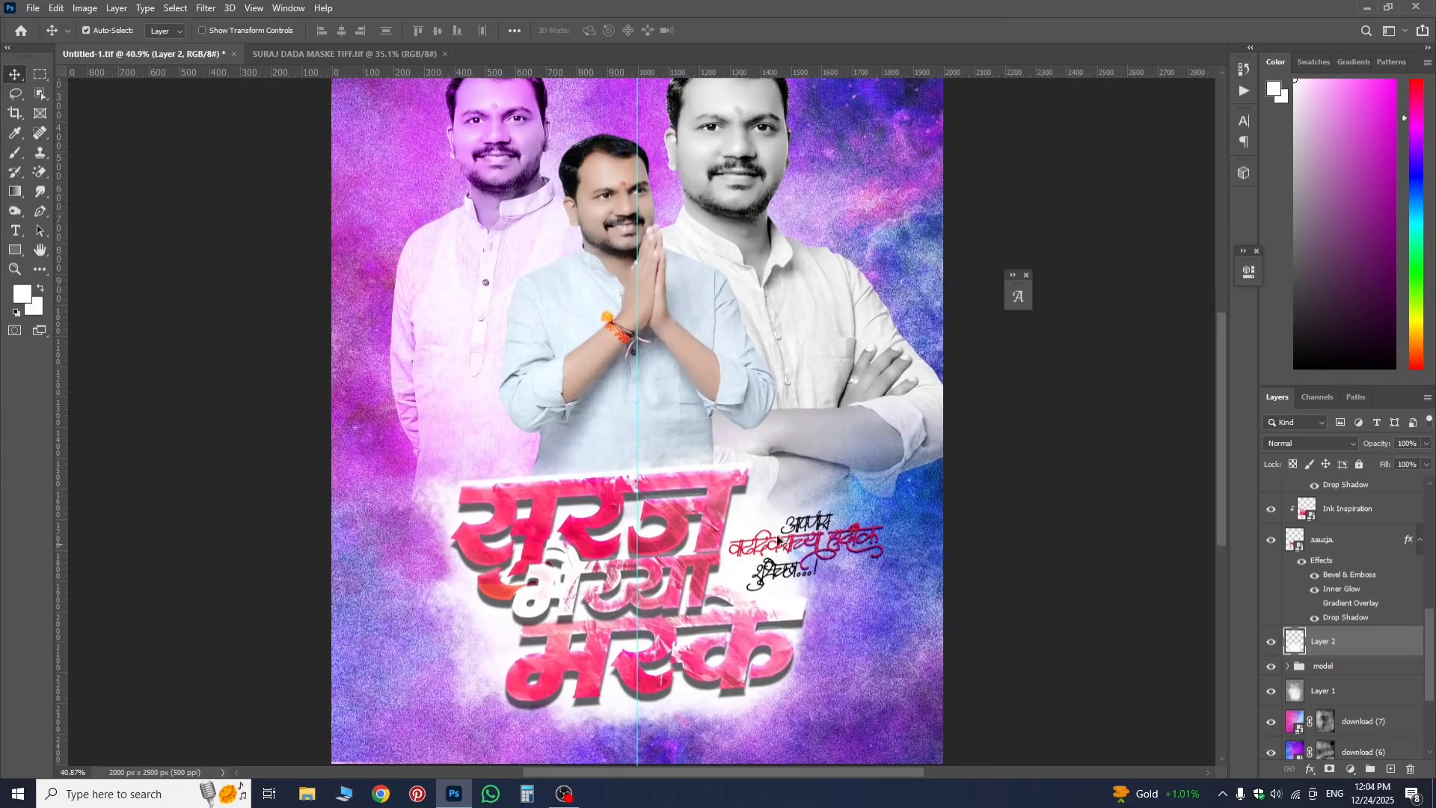
pyautogui.scroll(-2, 646, 550)
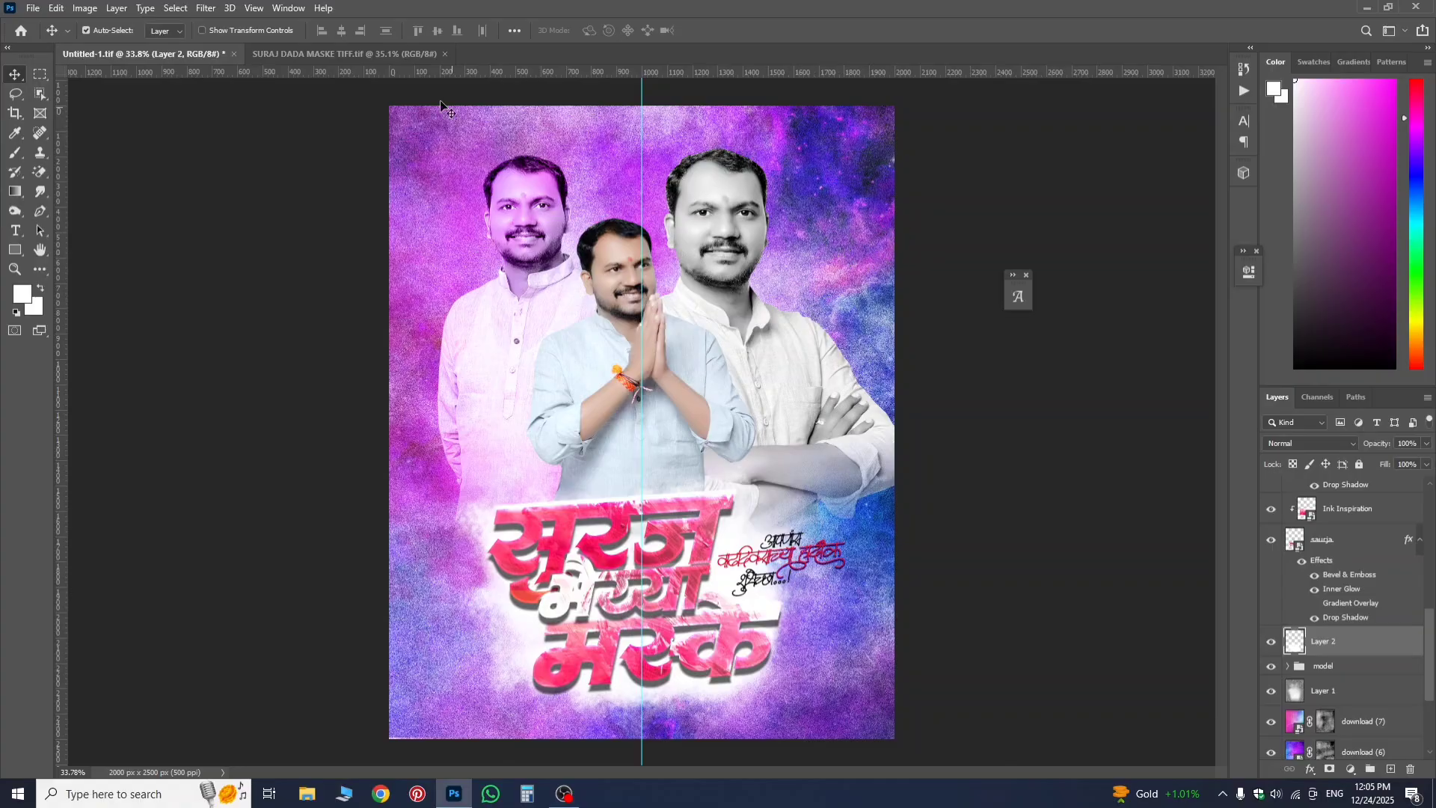
# - Switch to the reference poster and examine its Marathi message paragraph, toggling Group 8 off and on to check the highlight behind it
pyautogui.click(371, 55)
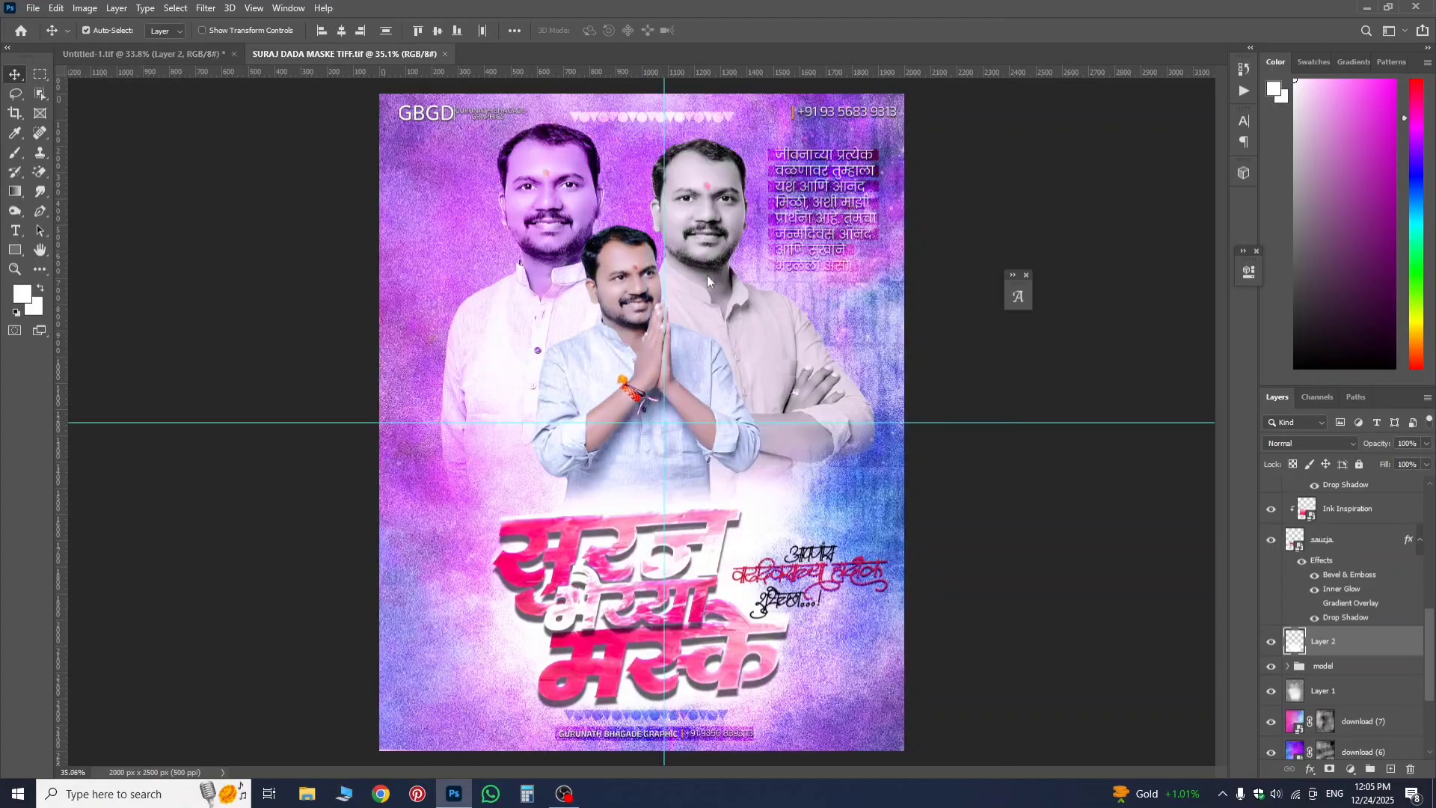
pyautogui.click(793, 226)
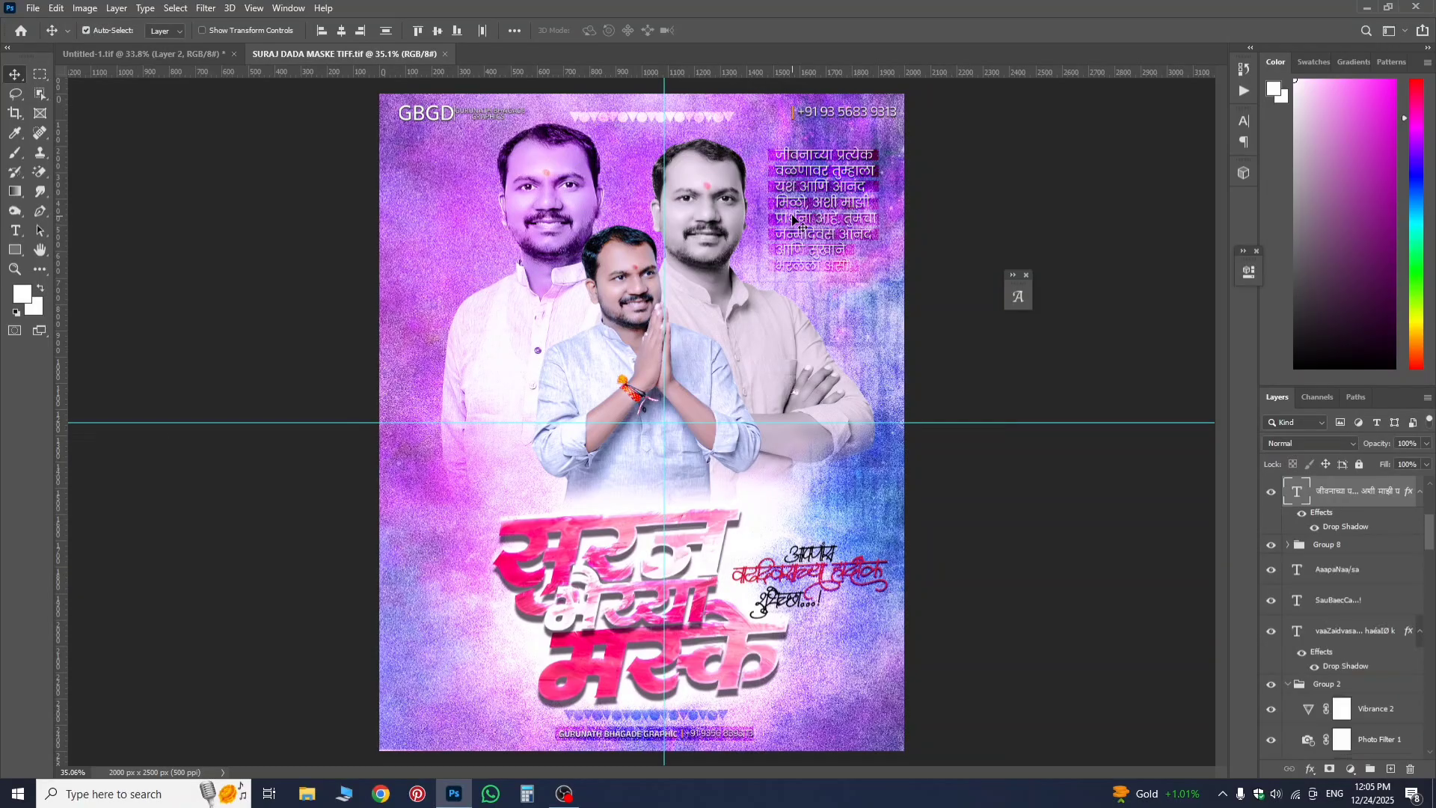
pyautogui.doubleClick(1298, 498)
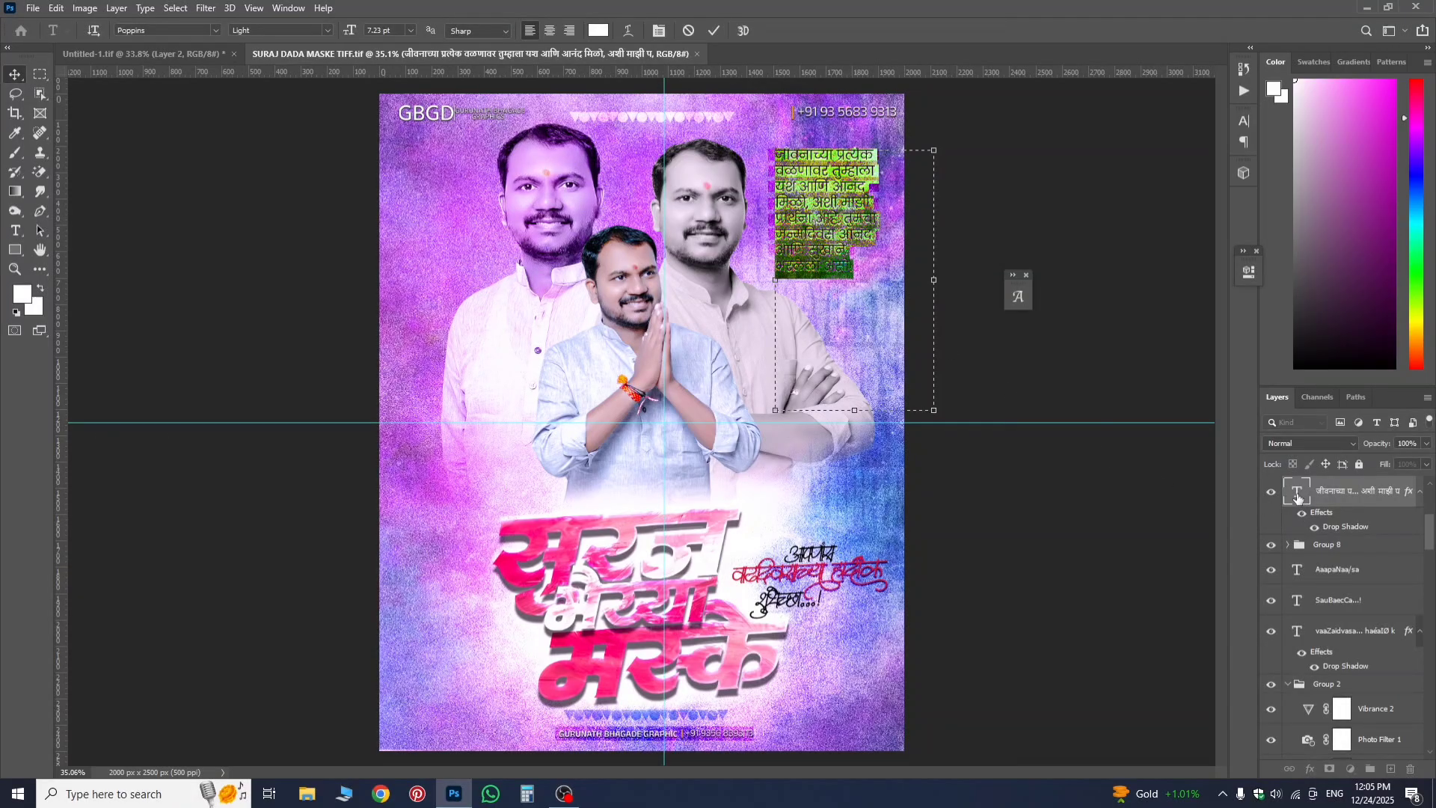
pyautogui.click(1347, 501)
pyautogui.press('v')
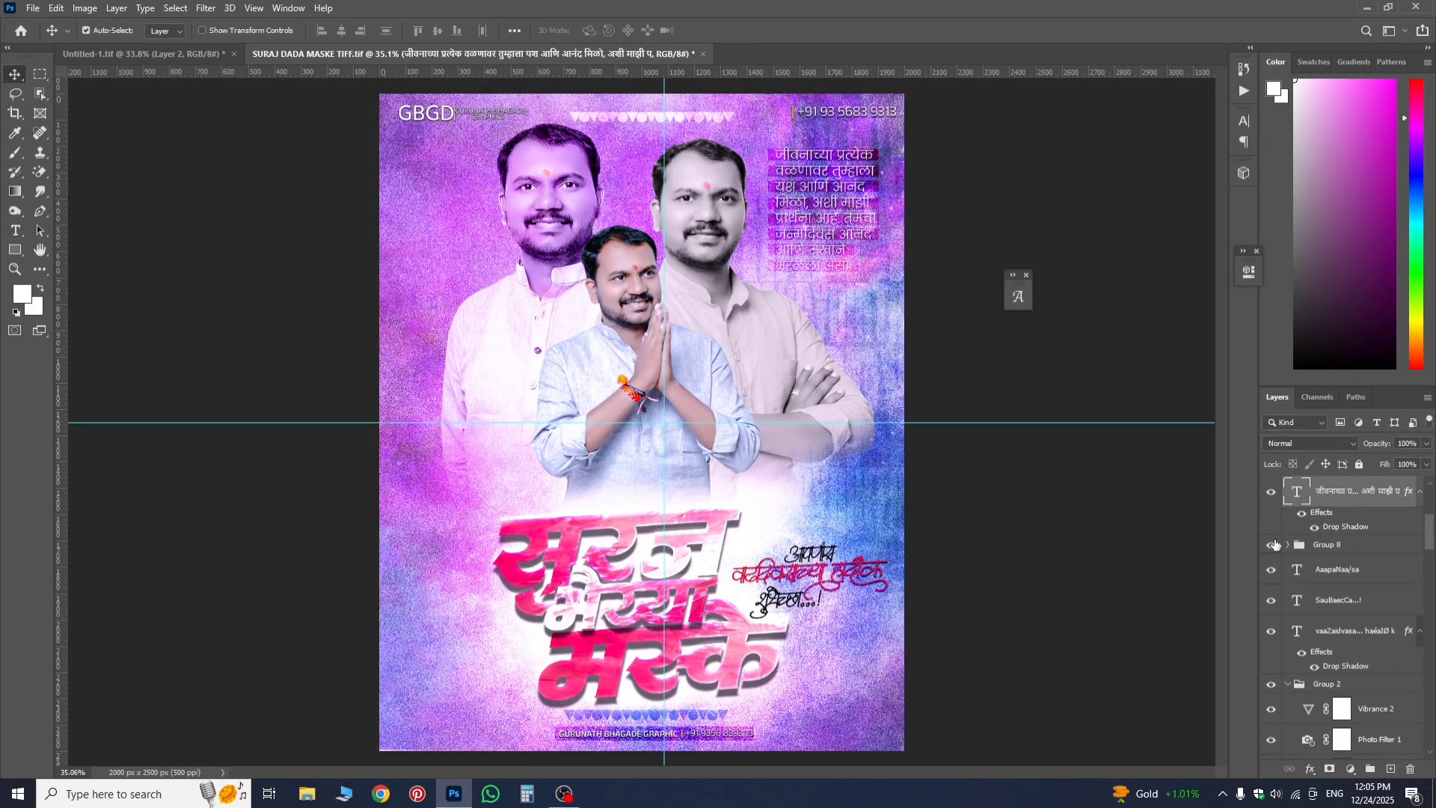
pyautogui.scroll(3, 1302, 546)
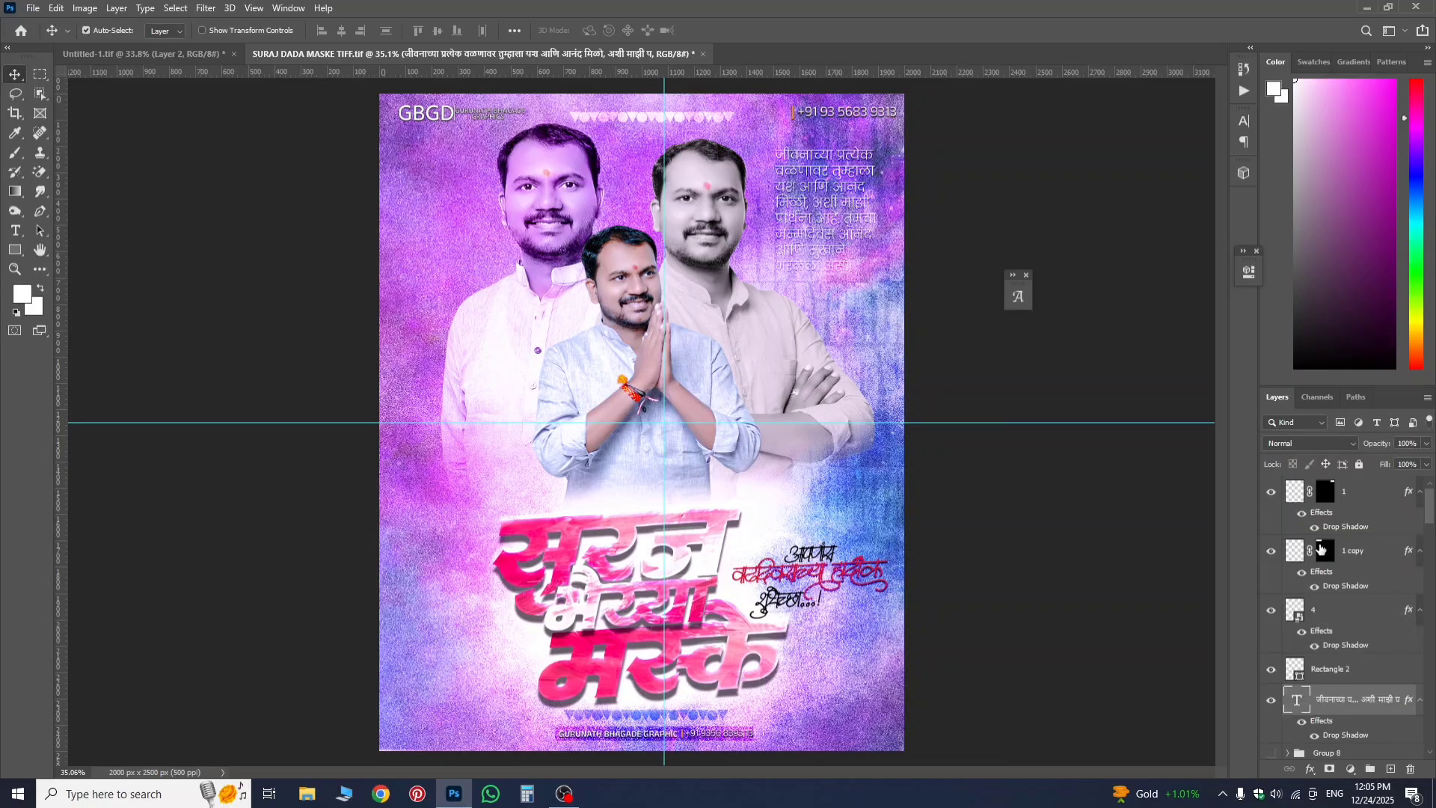
pyautogui.moveTo(1432, 514); pyautogui.dragTo(1369, 538)
pyautogui.scroll(3, 1344, 524)
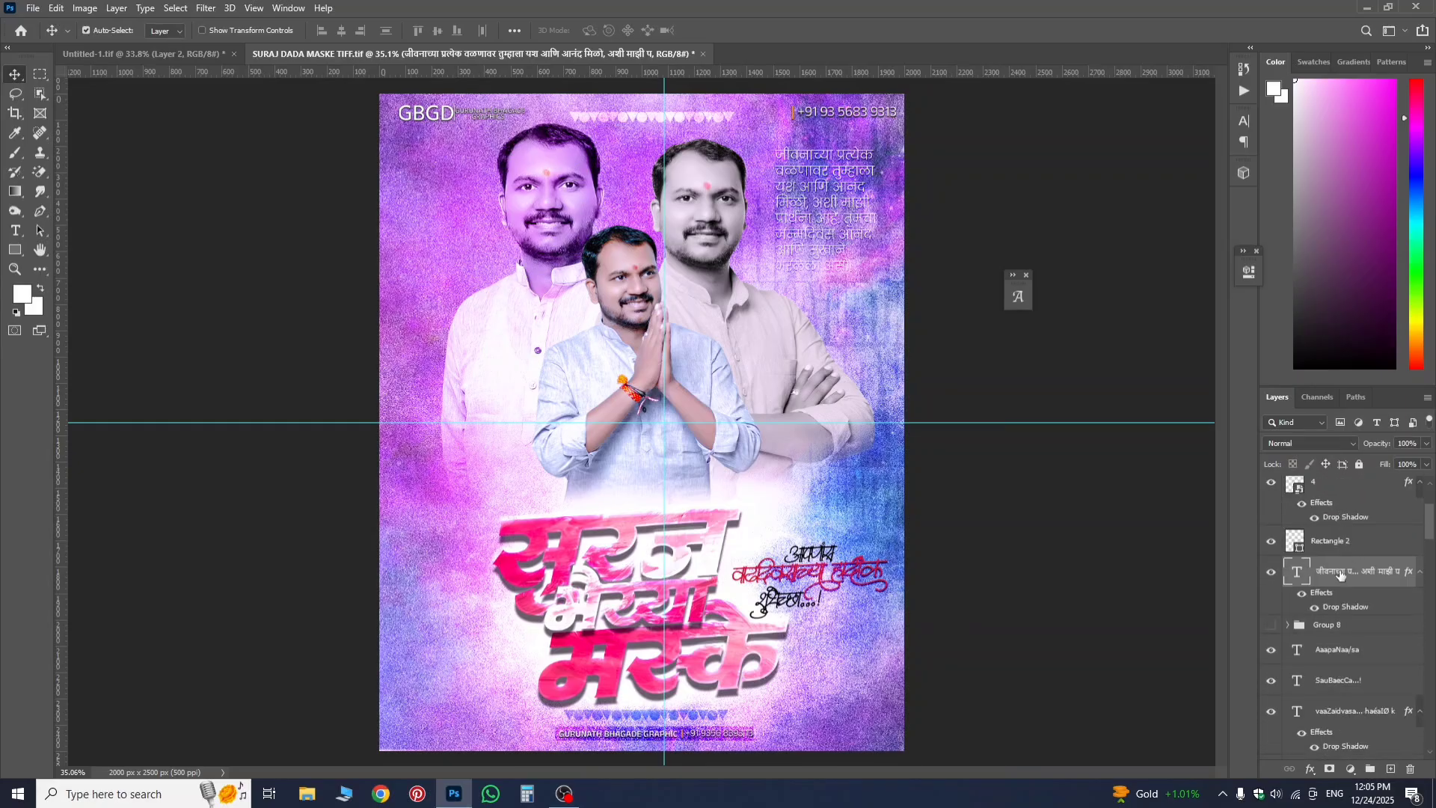
pyautogui.click(1271, 625)
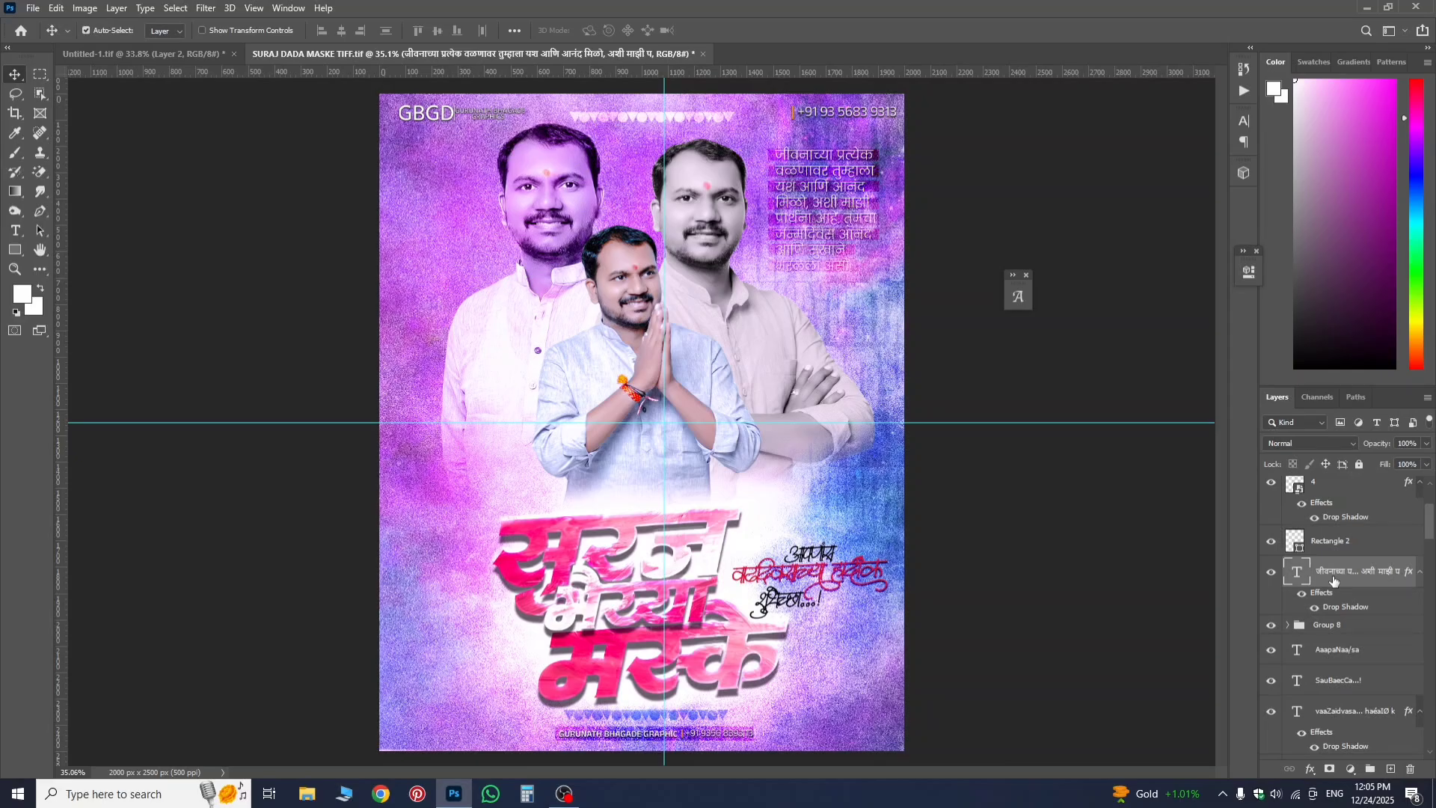
# - Copy the Marathi message paragraph from the reference into the Untitled-1 poster and move it to the top of the layer stack
pyautogui.moveTo(1331, 580); pyautogui.dragTo(764, 233)
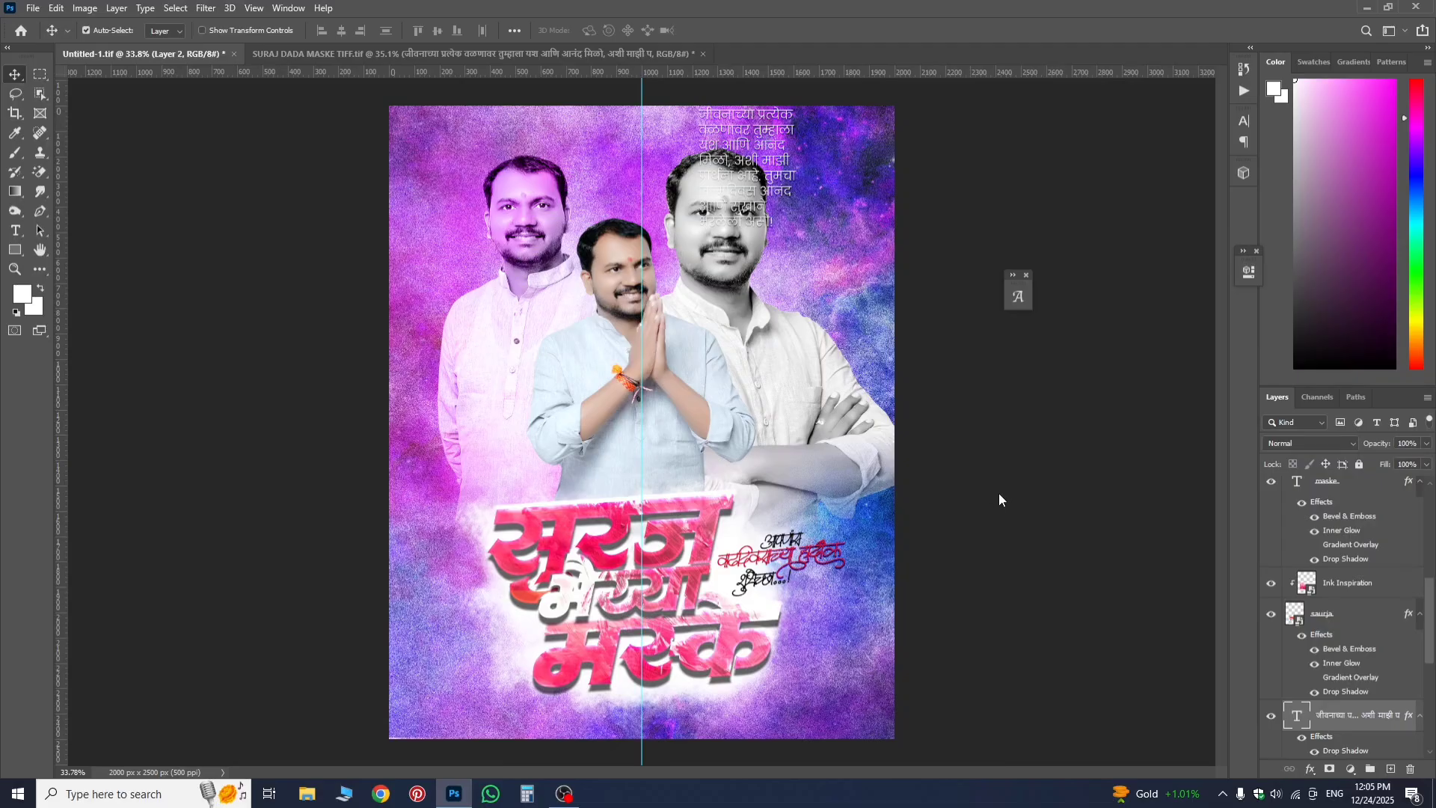
pyautogui.moveTo(1386, 720); pyautogui.dragTo(1391, 492)
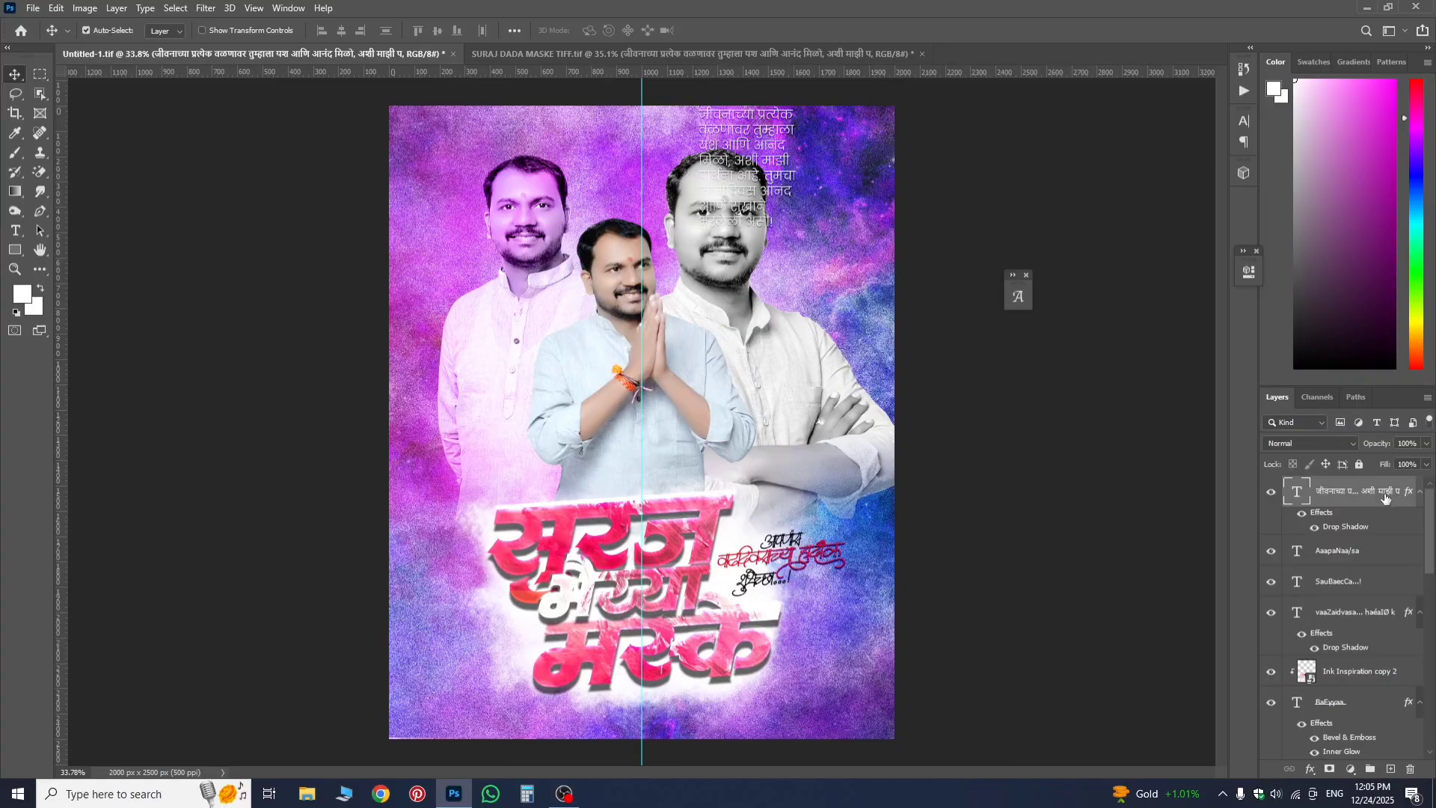
# - Position the message paragraph beside the black-and-white portrait's head at X 1857.09 px, Y 802.32 px
pyautogui.hotkey('ctrl', 't')
pyautogui.moveTo(789, 257); pyautogui.dragTo(875, 326)
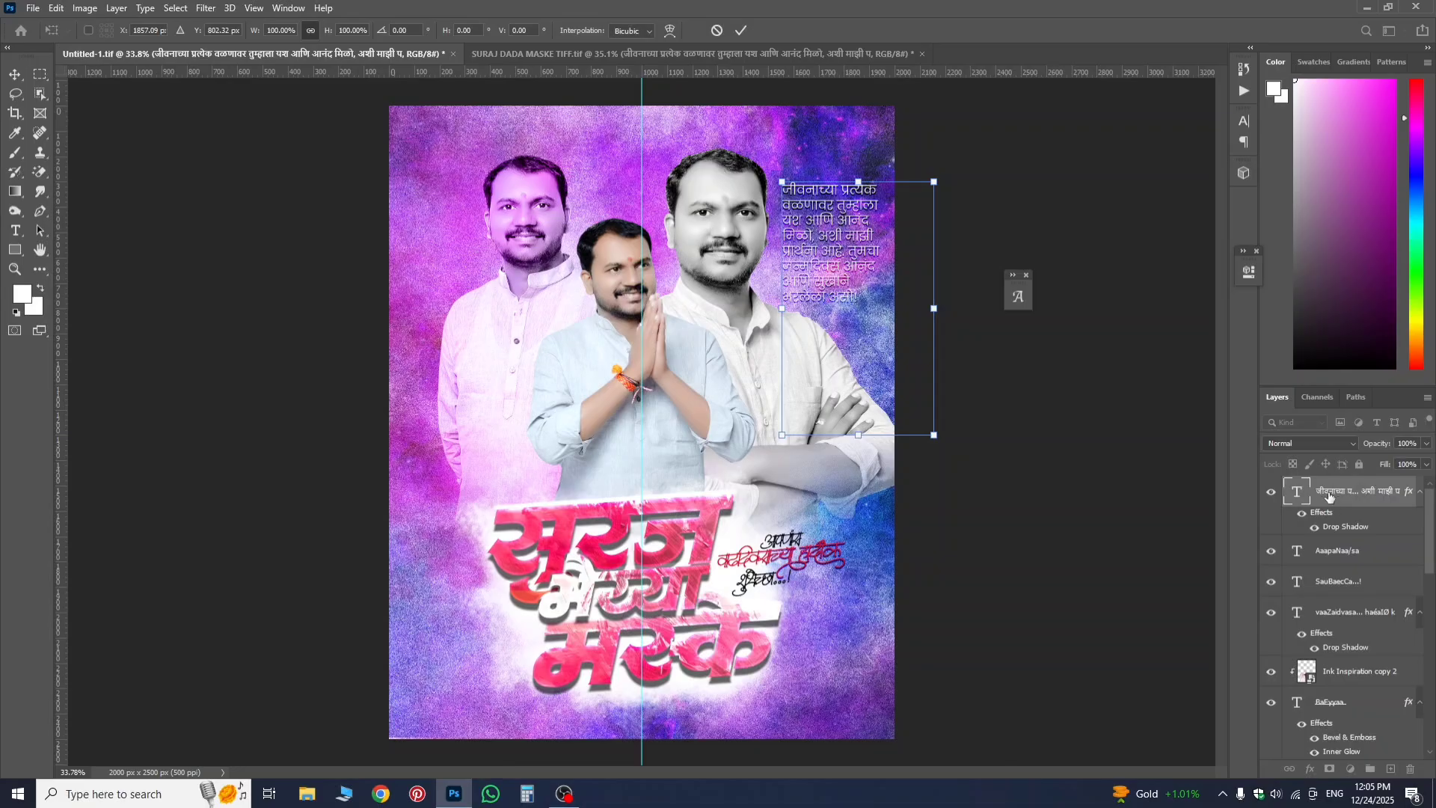
pyautogui.press('Return')
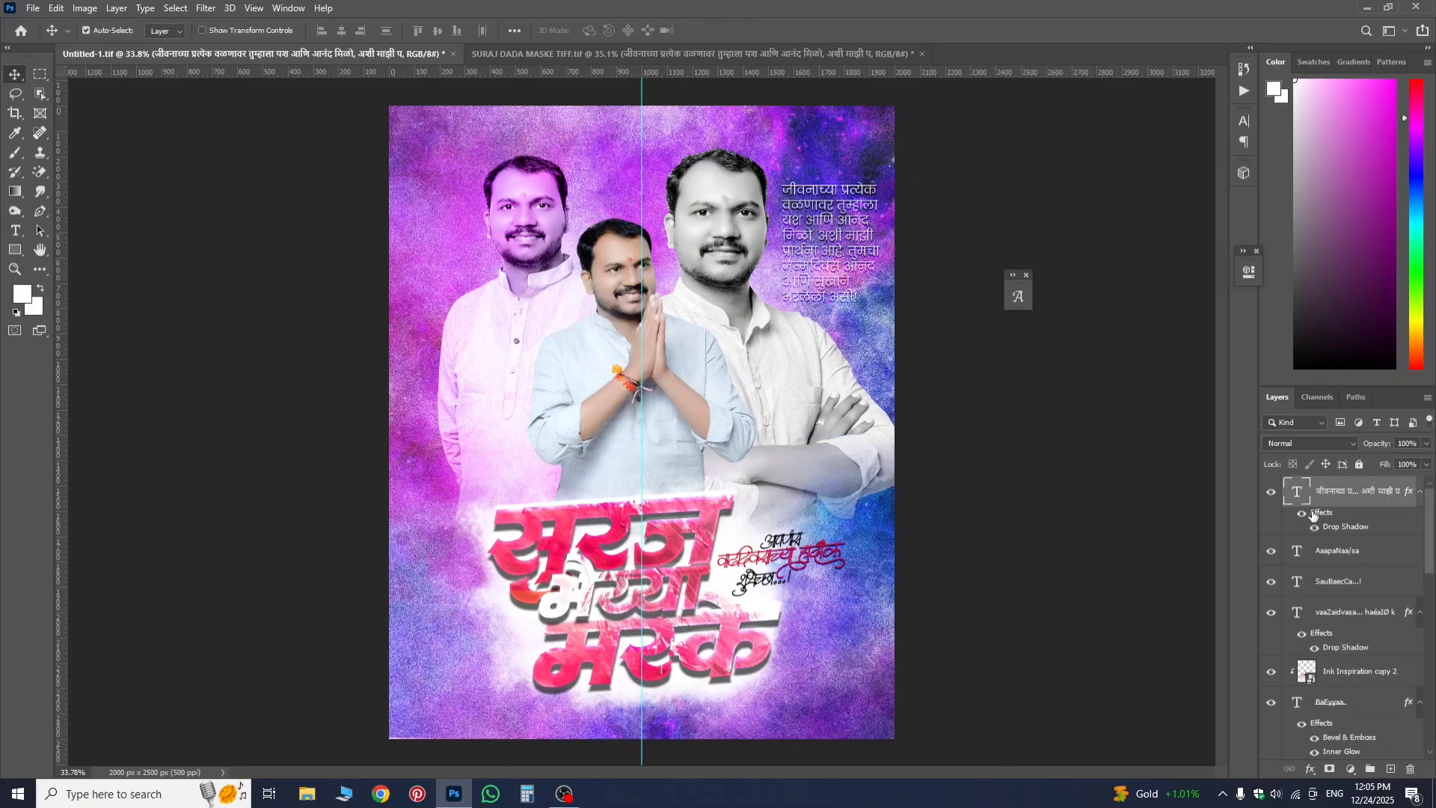
# - Open the Drop Shadow settings in the message paragraph's layer style
pyautogui.doubleClick(1321, 513)
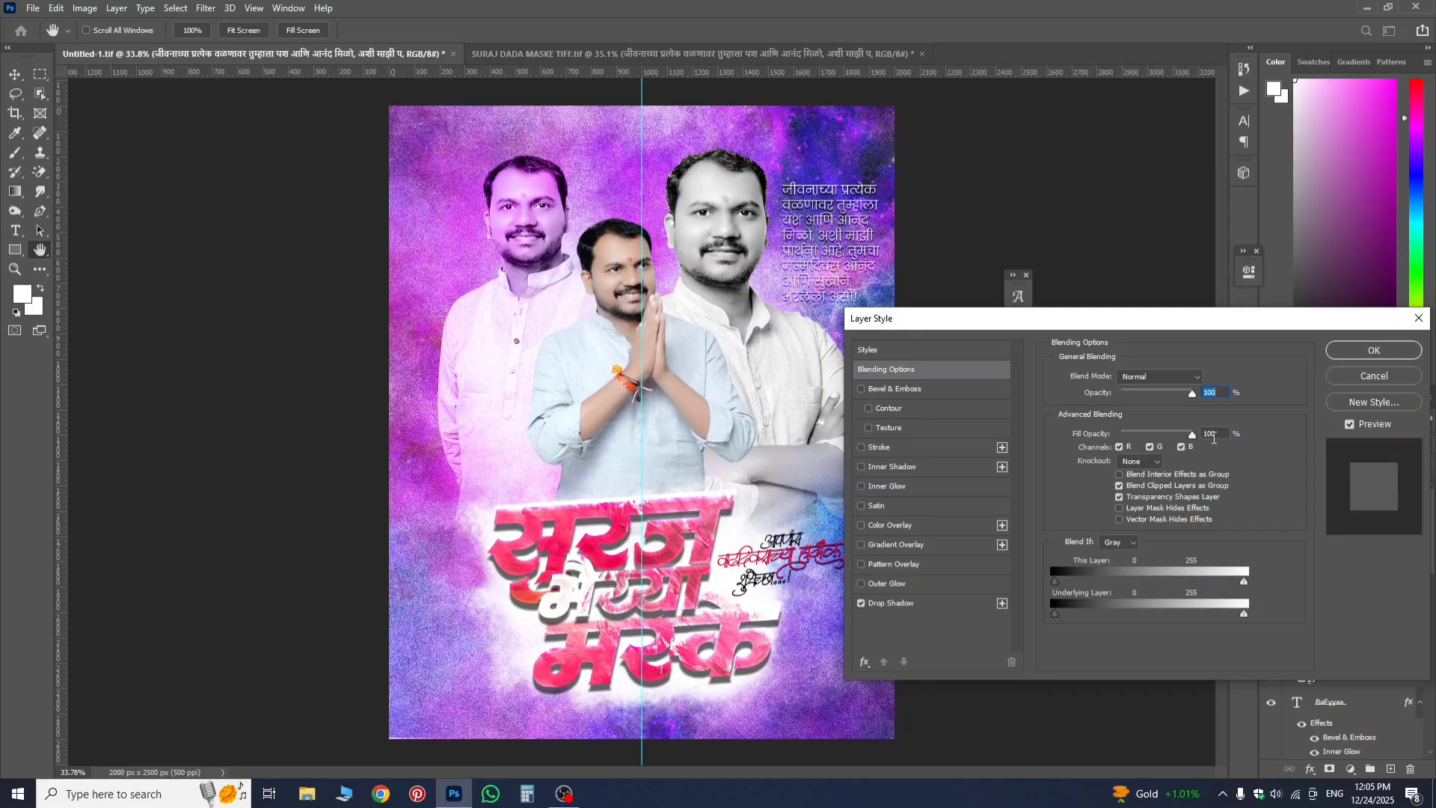
pyautogui.click(938, 602)
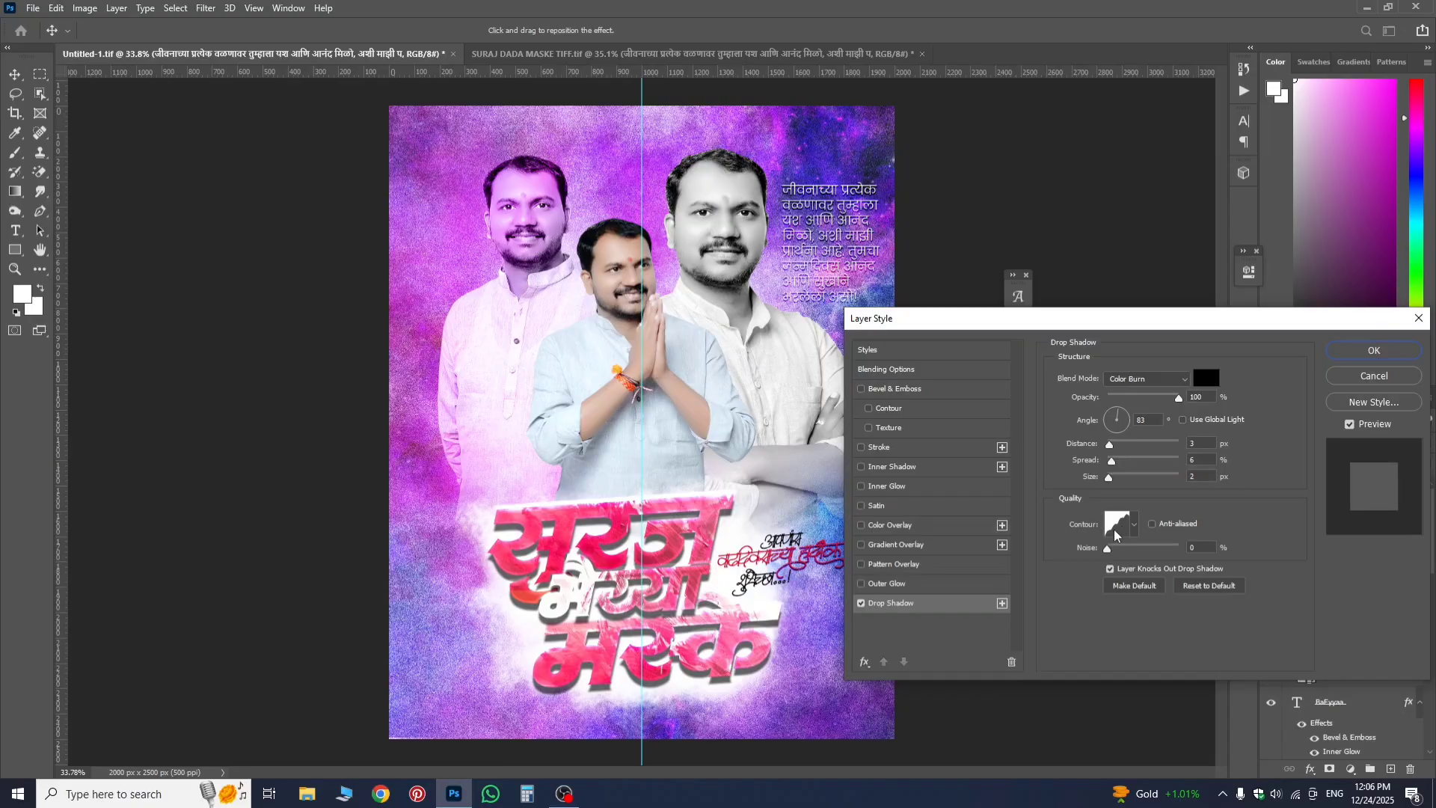
# - Apply the drop shadow to the Marathi greeting paragraph and compare the text with the same paragraph in the reference poster
pyautogui.click(1397, 355)
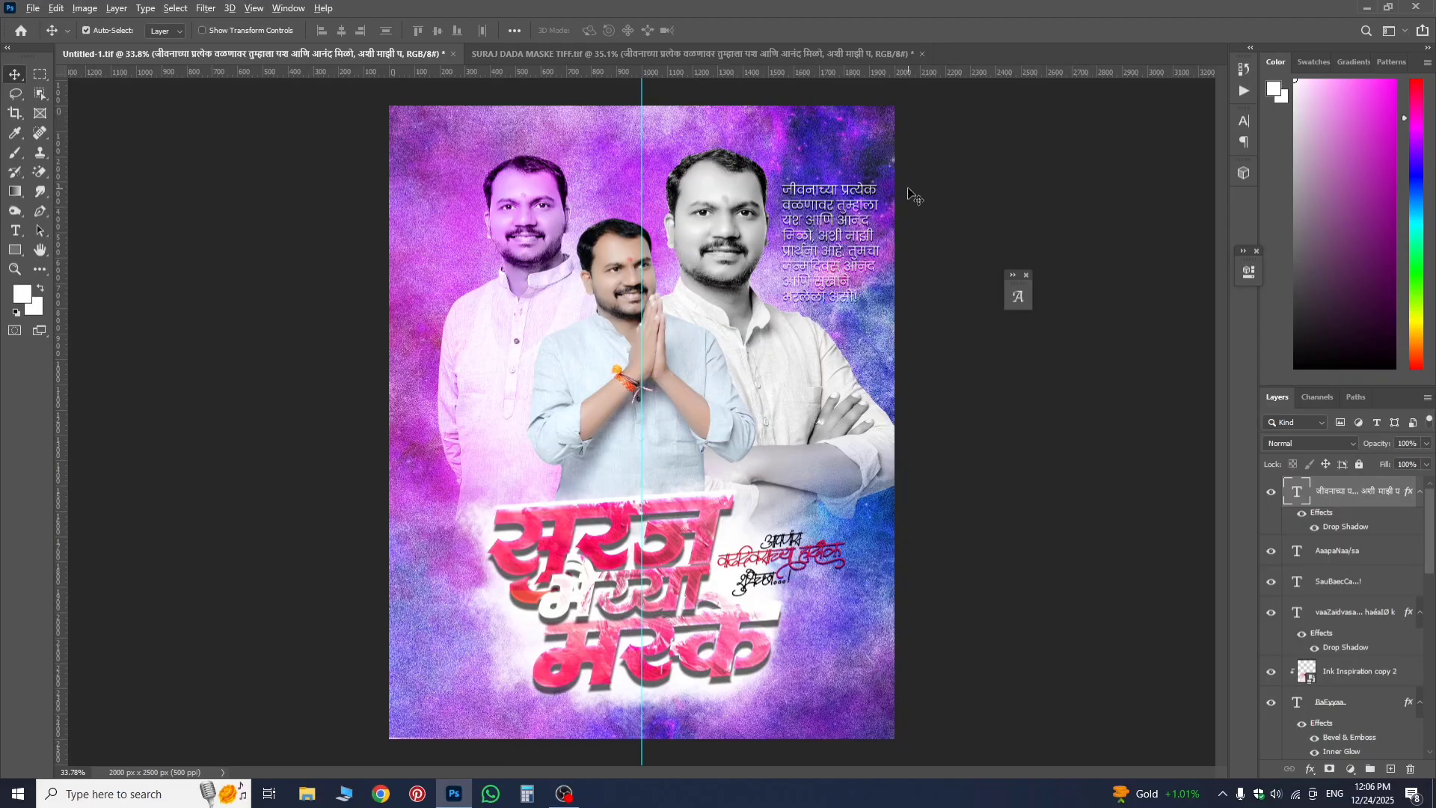
pyautogui.scroll(5, 914, 196)
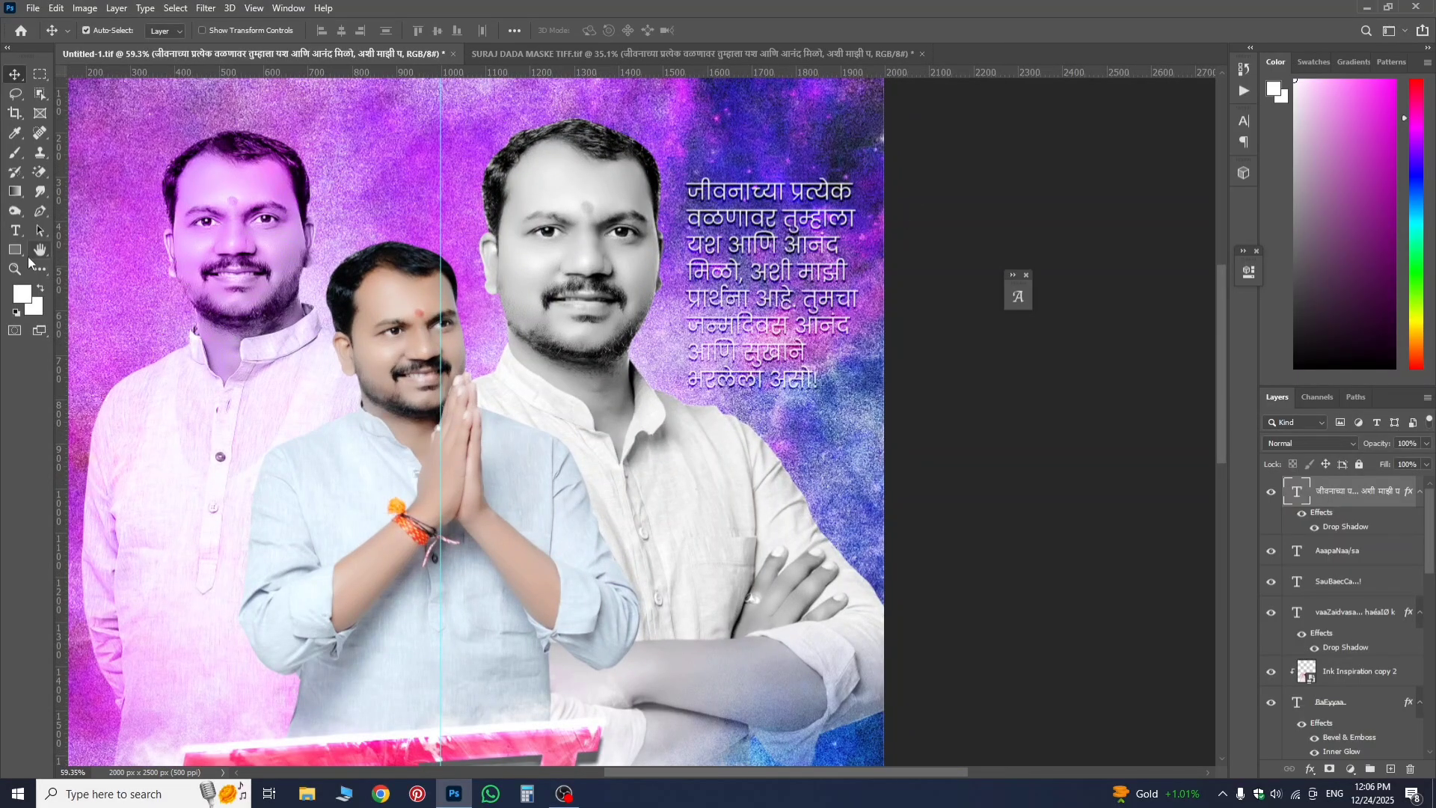
pyautogui.click(593, 54)
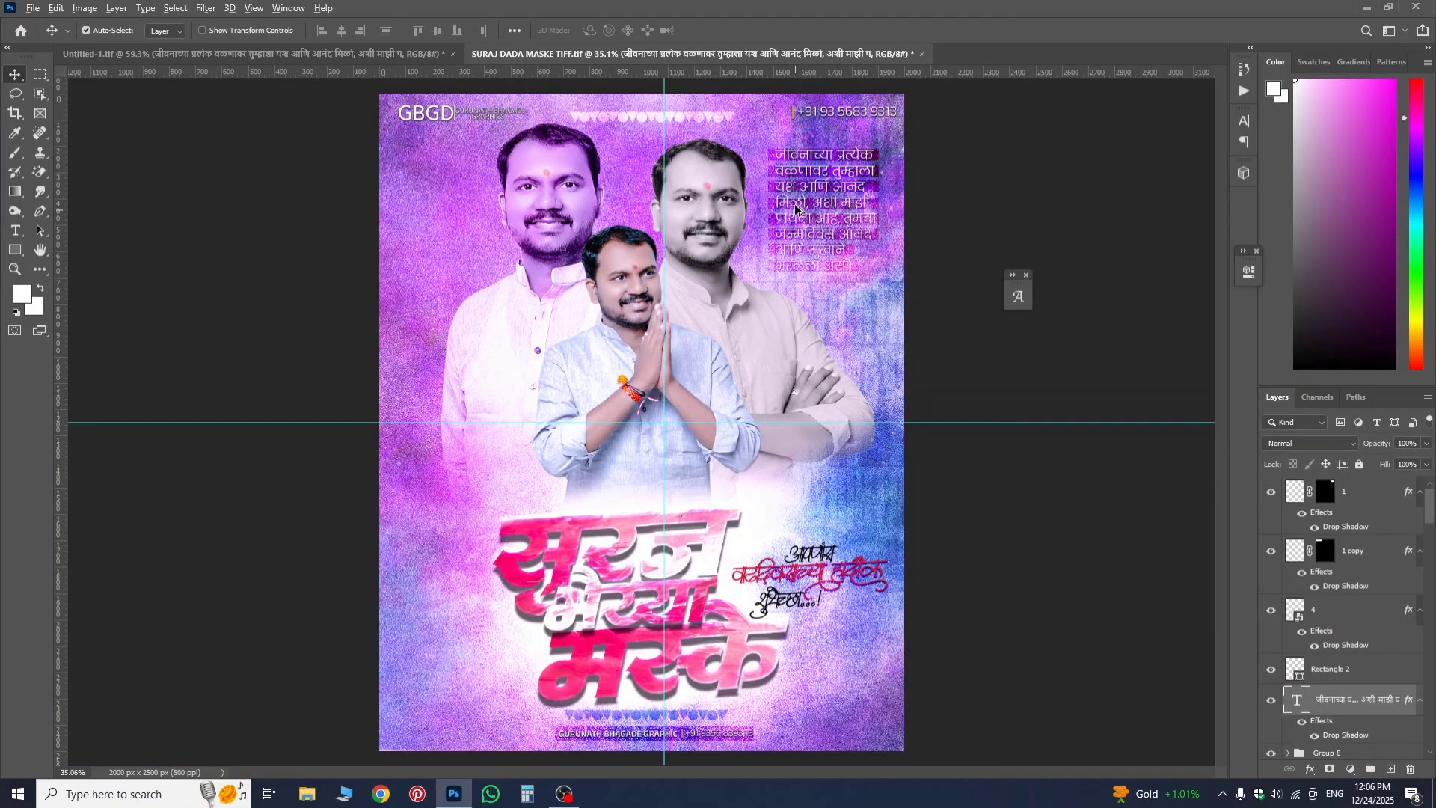
pyautogui.scroll(3, 794, 208)
pyautogui.scroll(1, 872, 247)
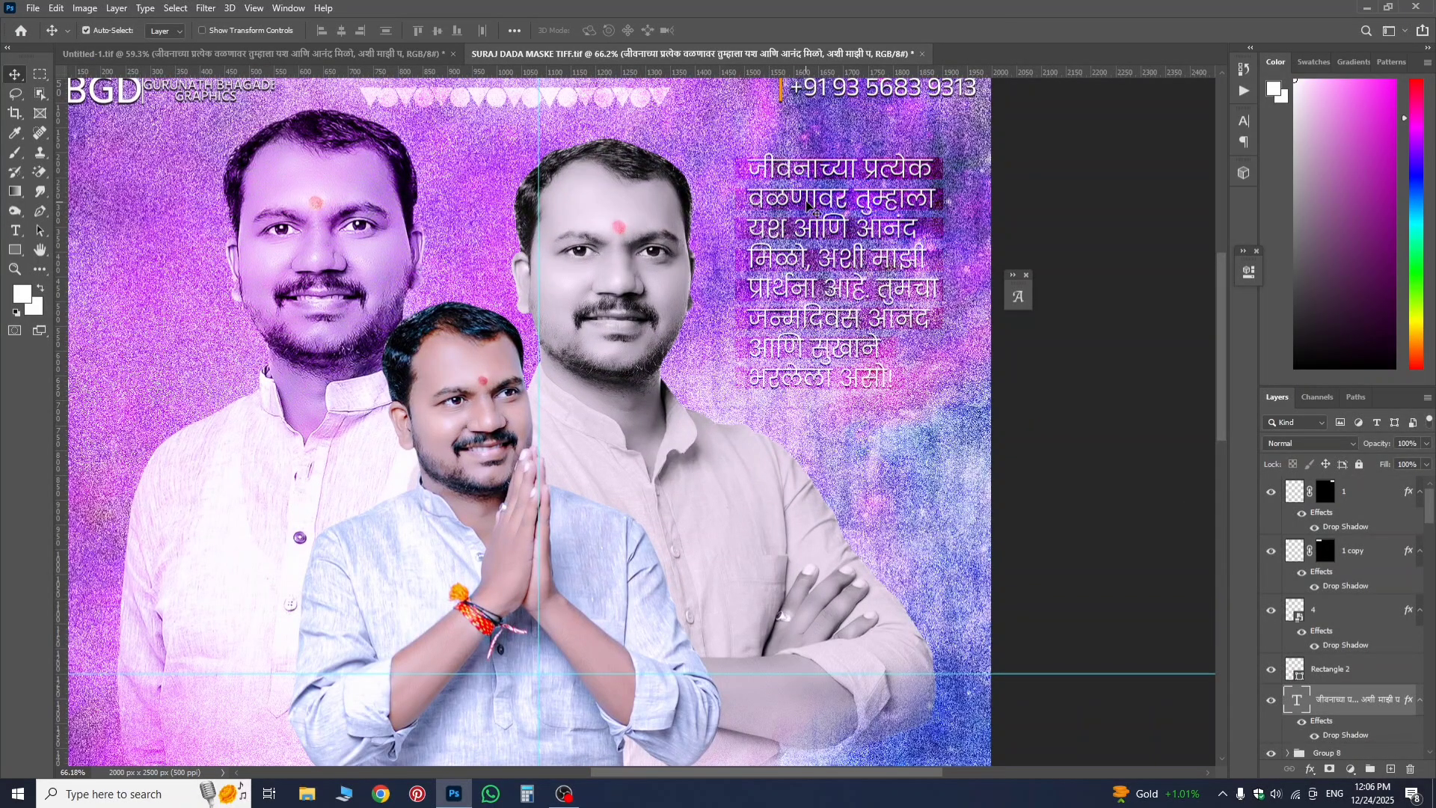
pyautogui.click(205, 54)
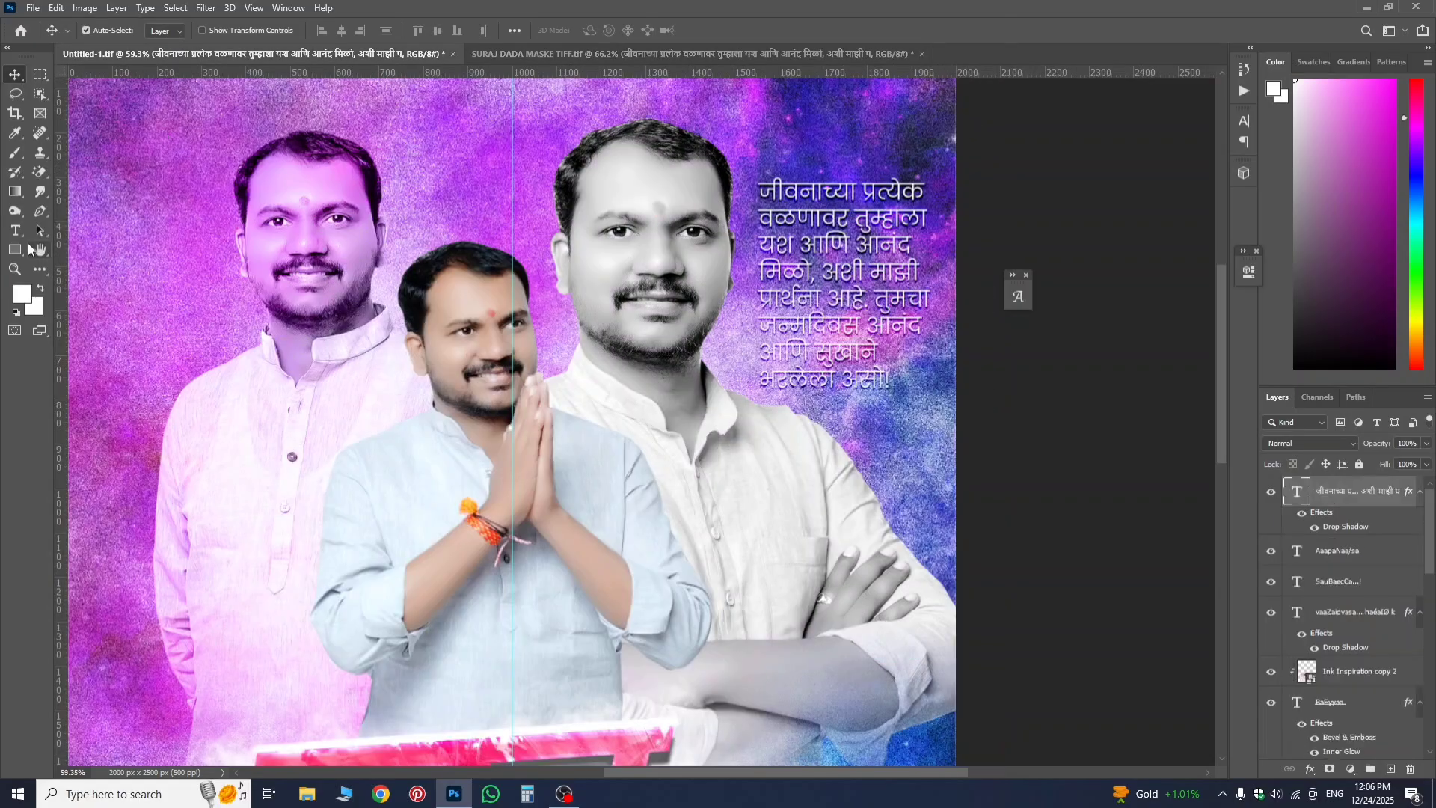
# - Draw a white rectangle about 395 by 57 px behind the paragraph's first line and set its blend mode to Overlay
pyautogui.click(15, 251)
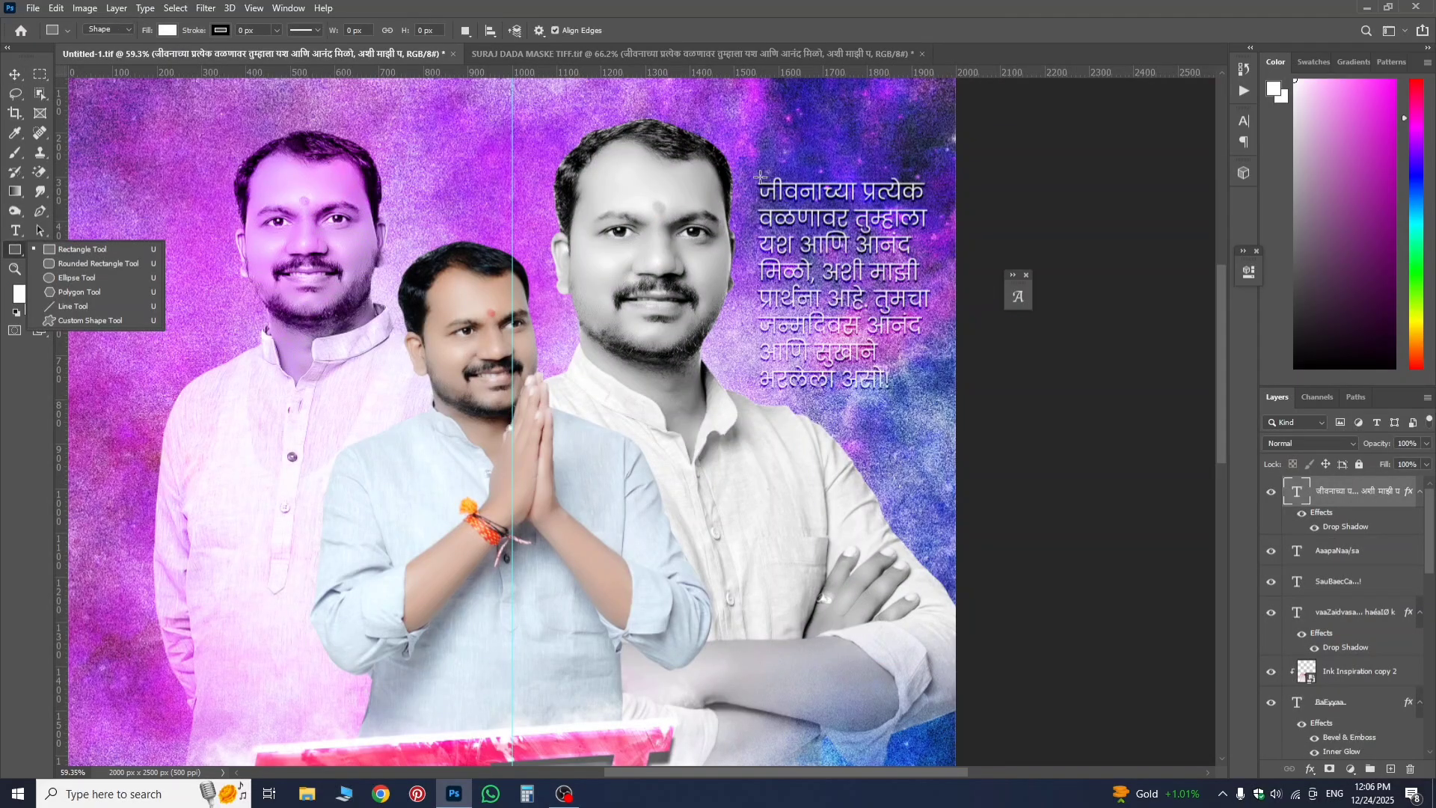
pyautogui.moveTo(757, 180); pyautogui.dragTo(929, 205)
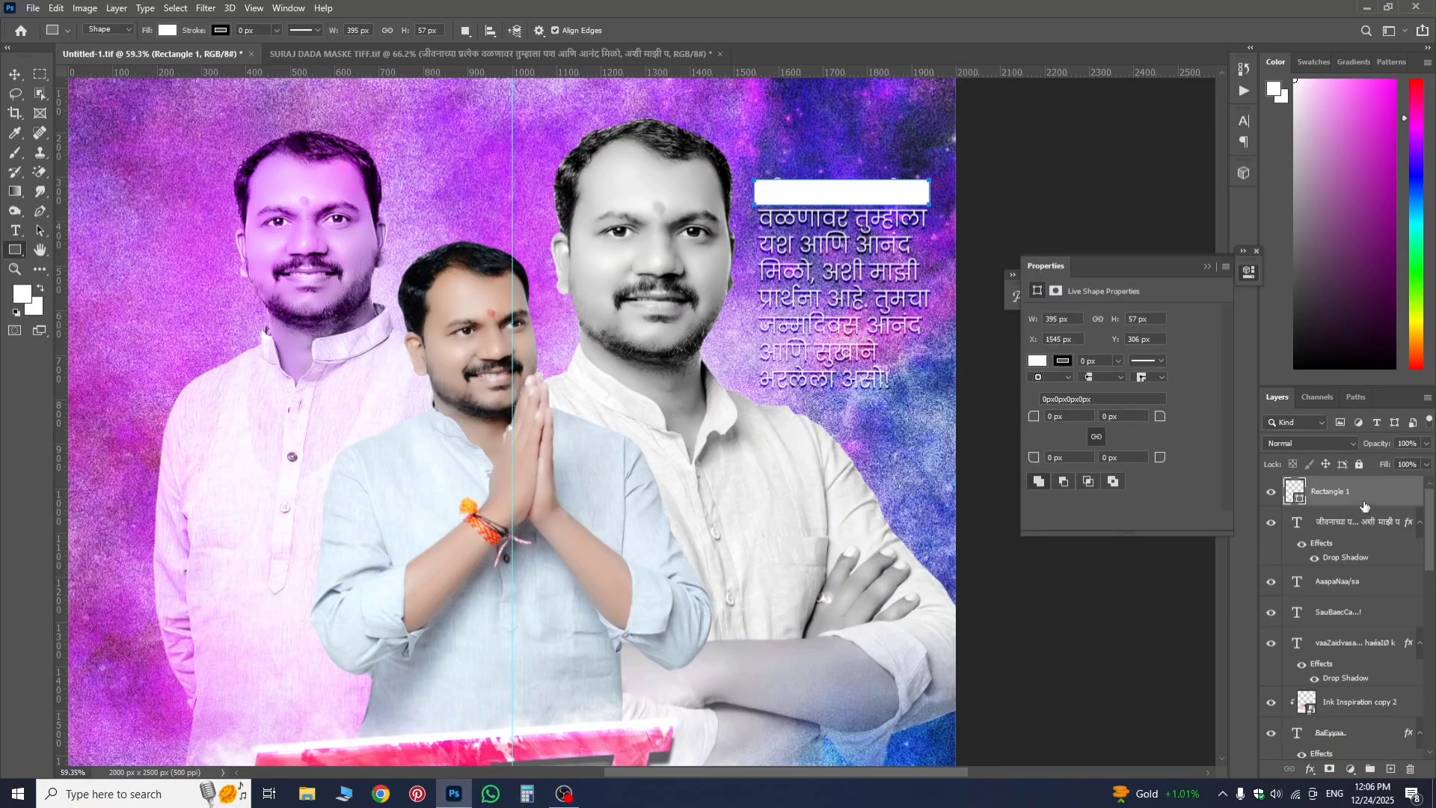
pyautogui.moveTo(1365, 507); pyautogui.dragTo(1373, 557)
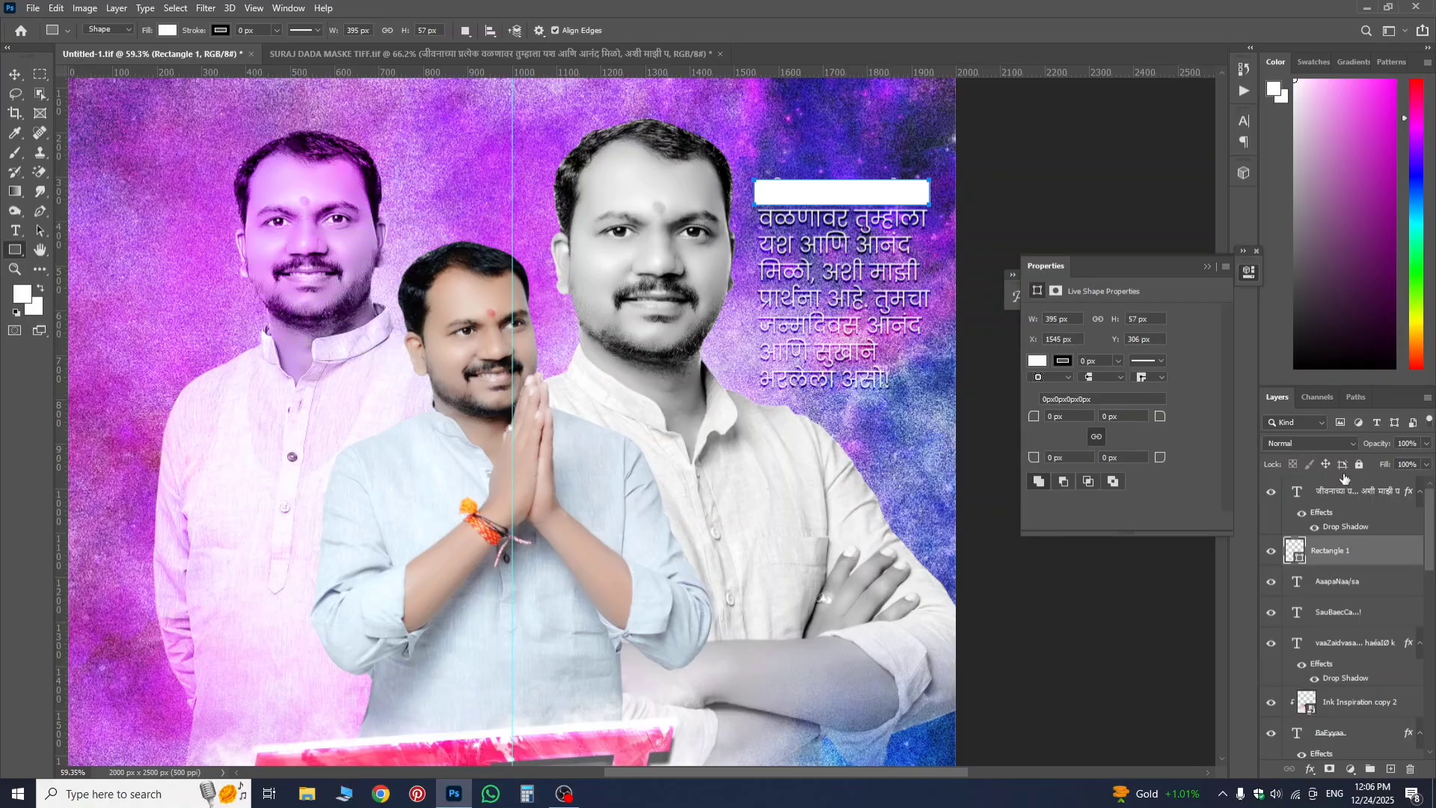
pyautogui.click(1322, 446)
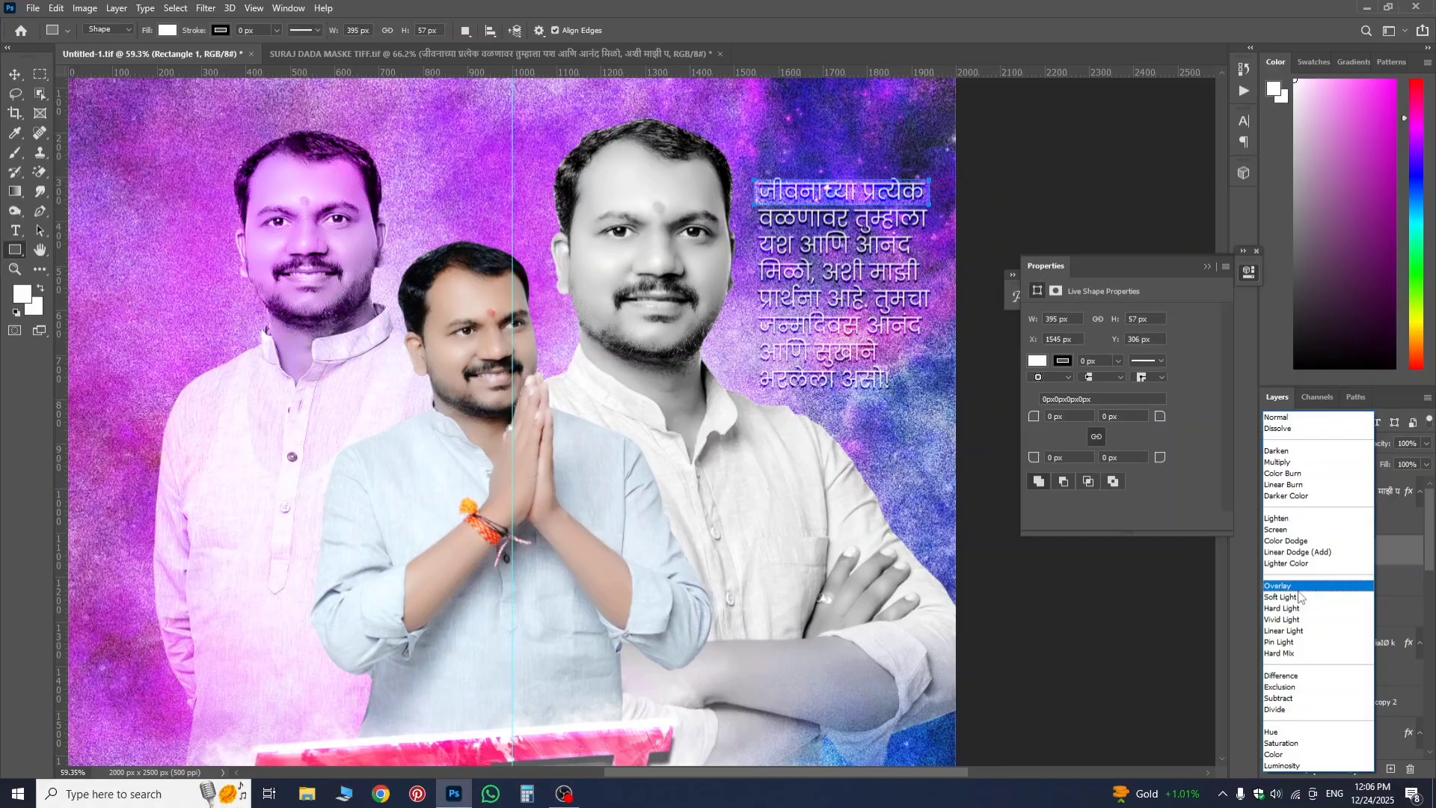
pyautogui.click(1299, 590)
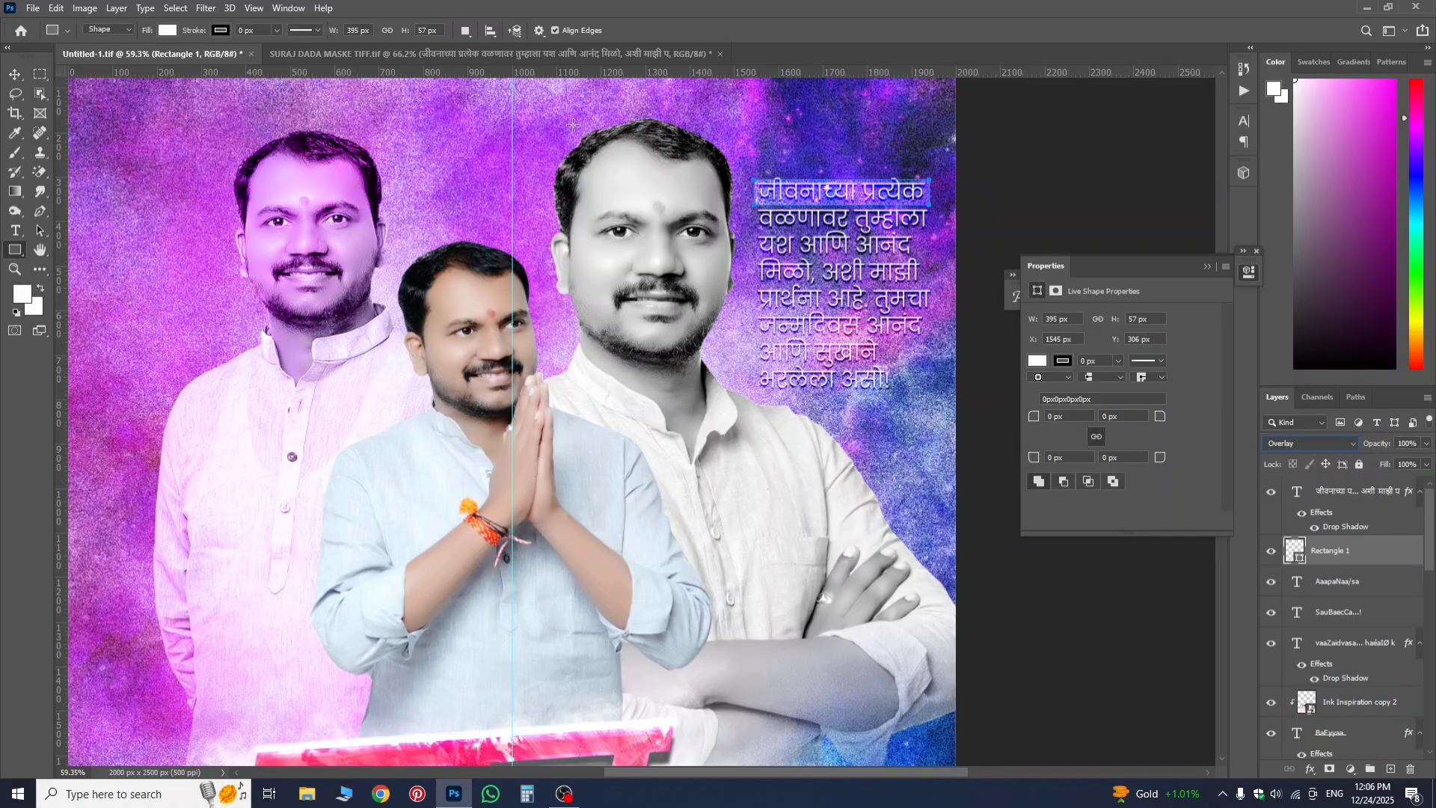
# - Copy the Group 8 text strips from the reference poster into the working poster and delete the Rectangle 1 layer
pyautogui.click(14, 74)
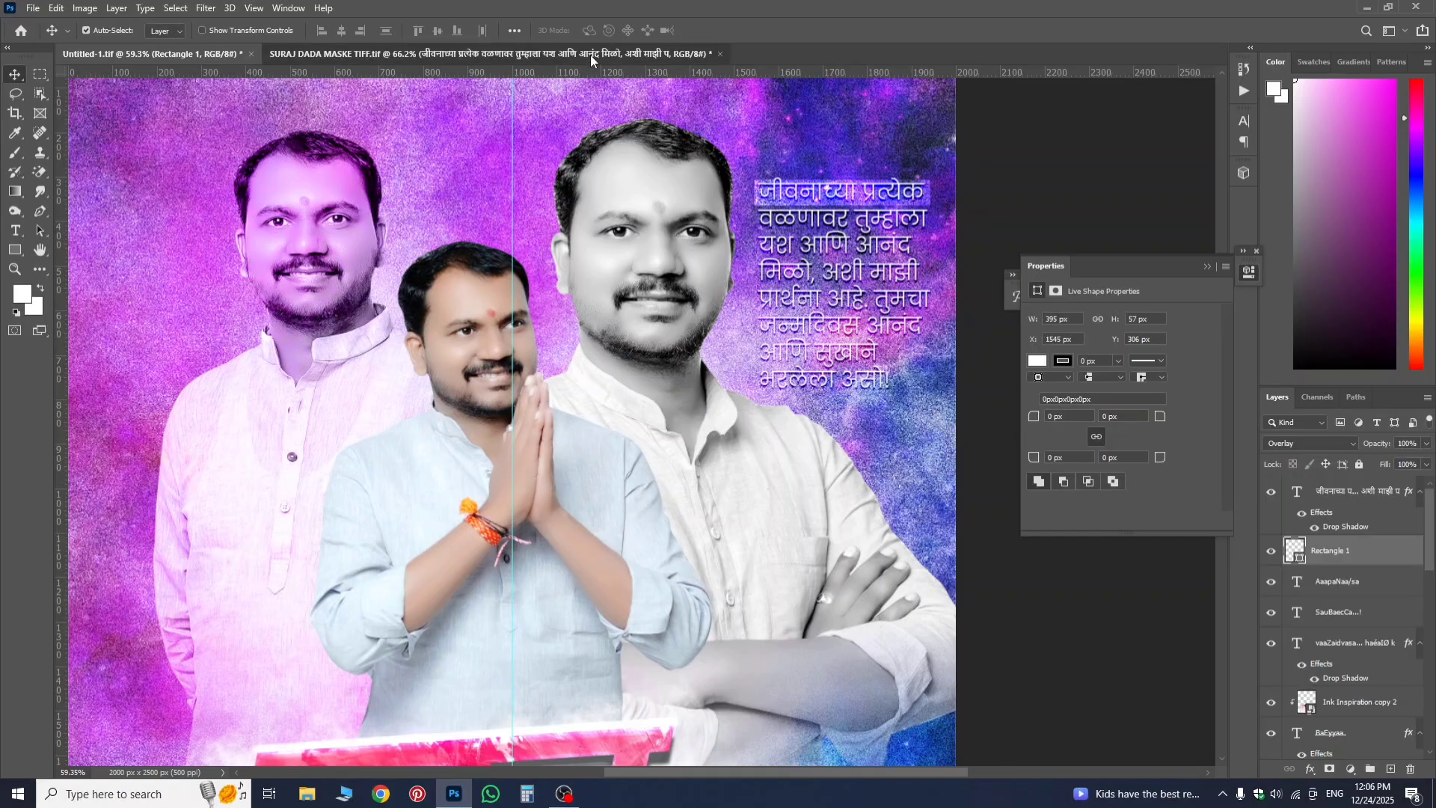
pyautogui.click(486, 54)
pyautogui.click(819, 170)
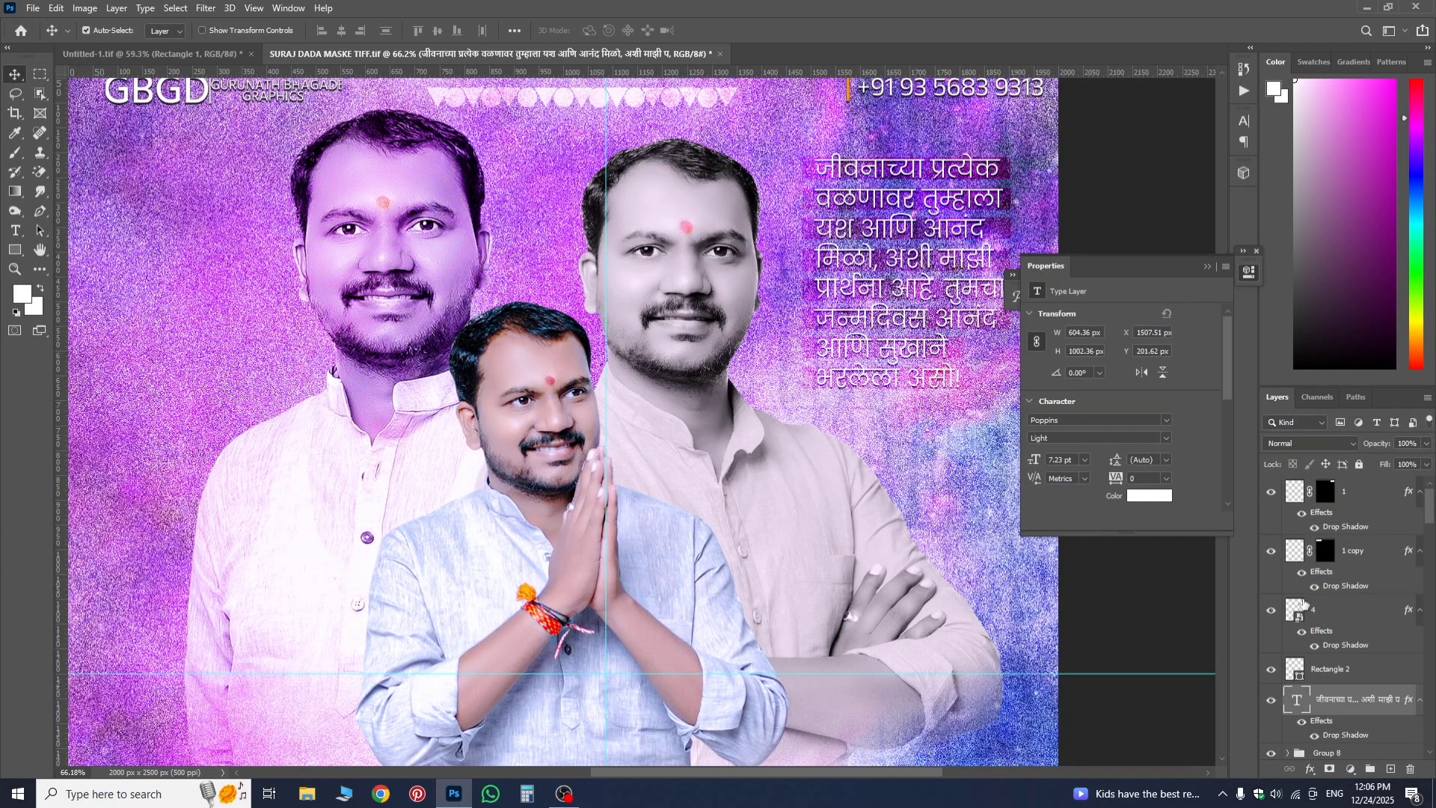
pyautogui.scroll(-2, 1334, 605)
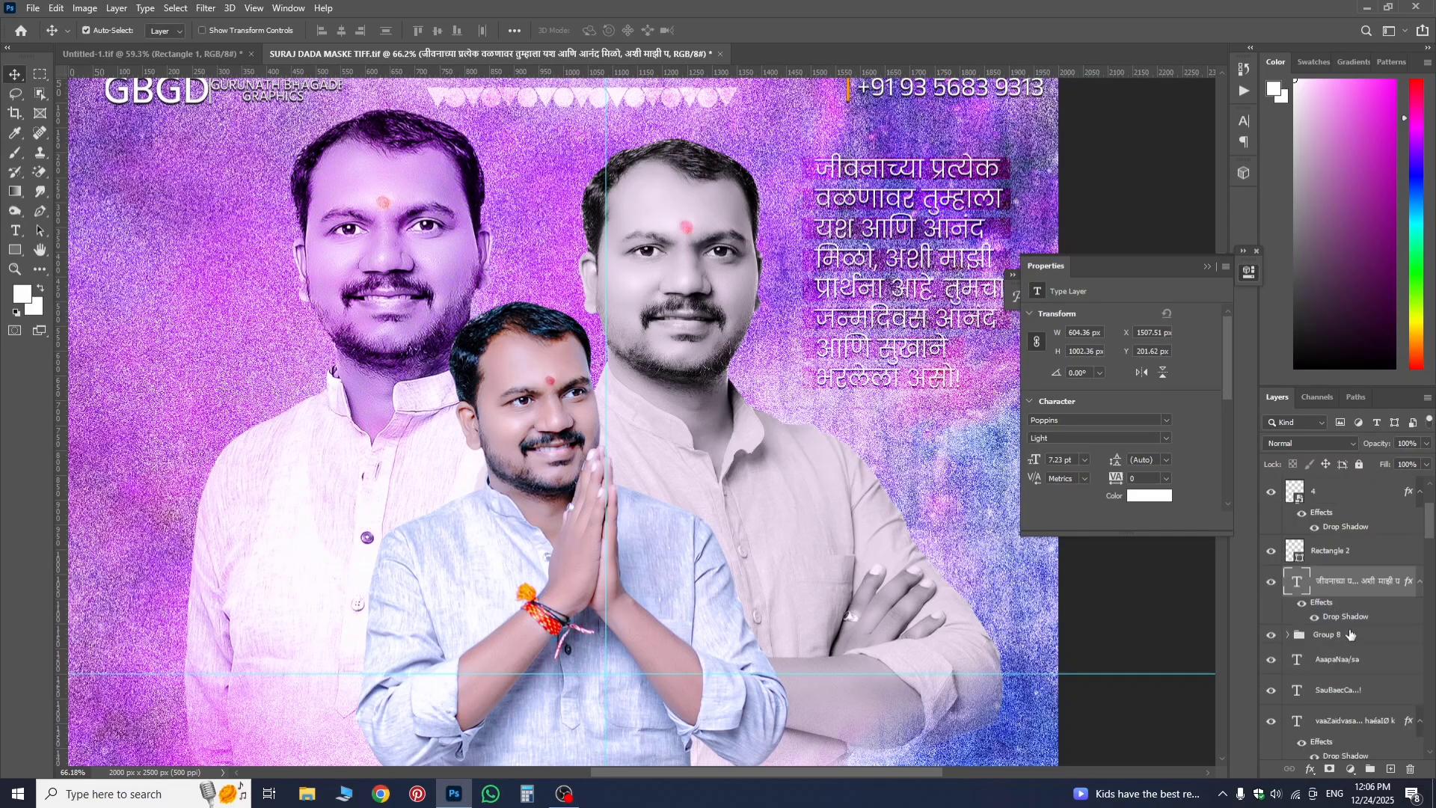
pyautogui.click(1328, 645)
pyautogui.moveTo(1346, 636); pyautogui.dragTo(718, 270)
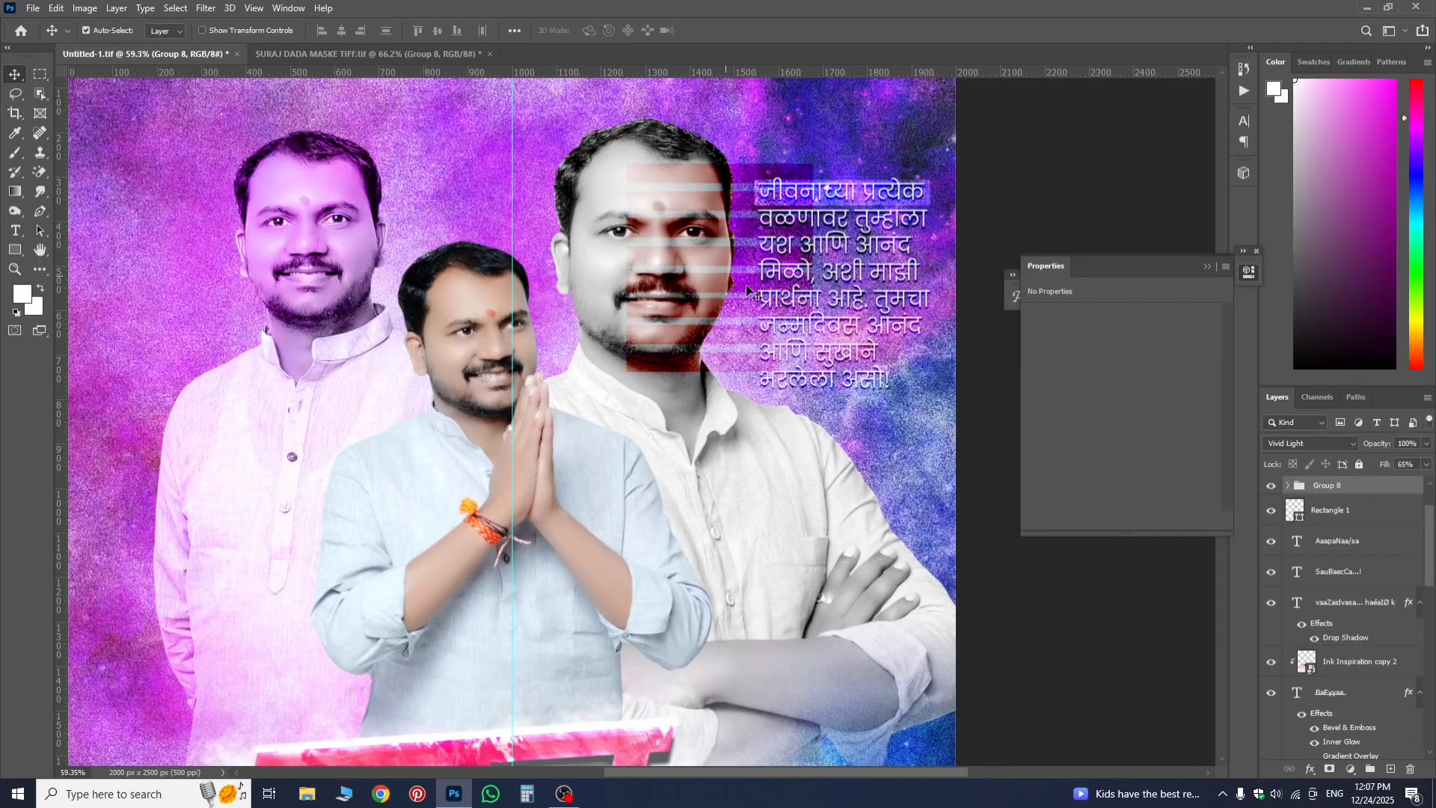
pyautogui.click(1324, 515)
pyautogui.press('Delete')
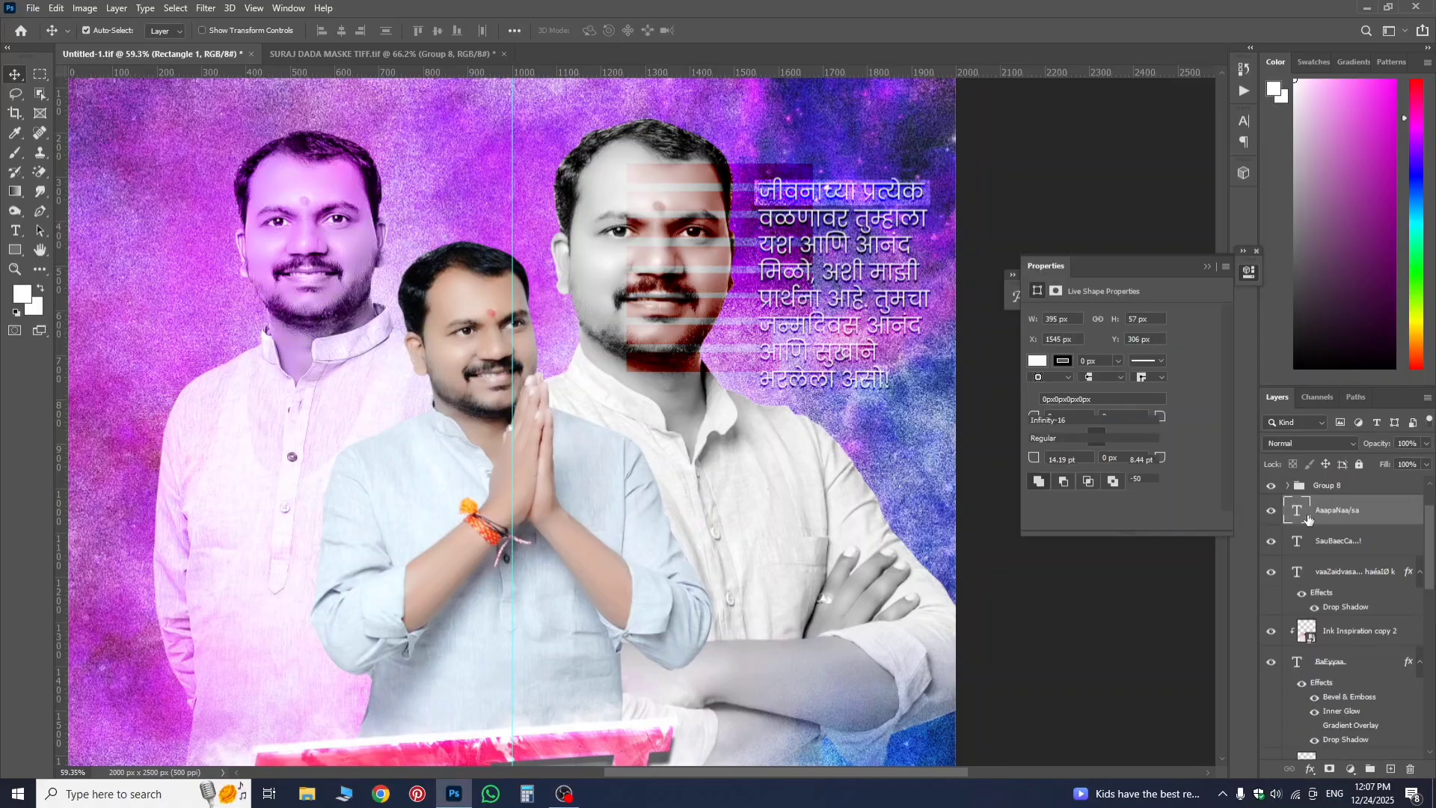
# - Move Group 8 behind the greeting paragraph, to about X 1761 px and Y 547 px, so its strips line up with the text
pyautogui.click(1332, 488)
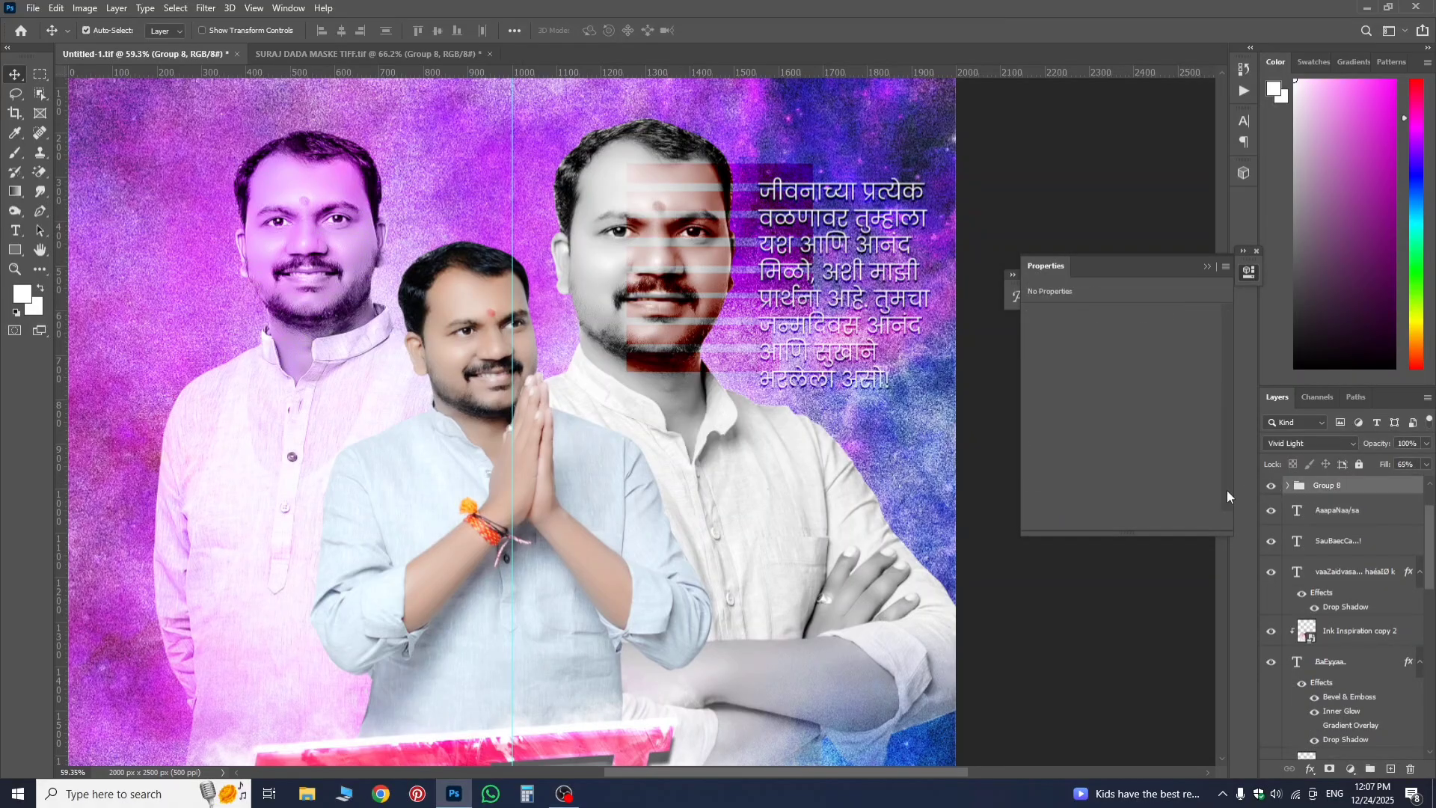
pyautogui.hotkey('ctrl', 't')
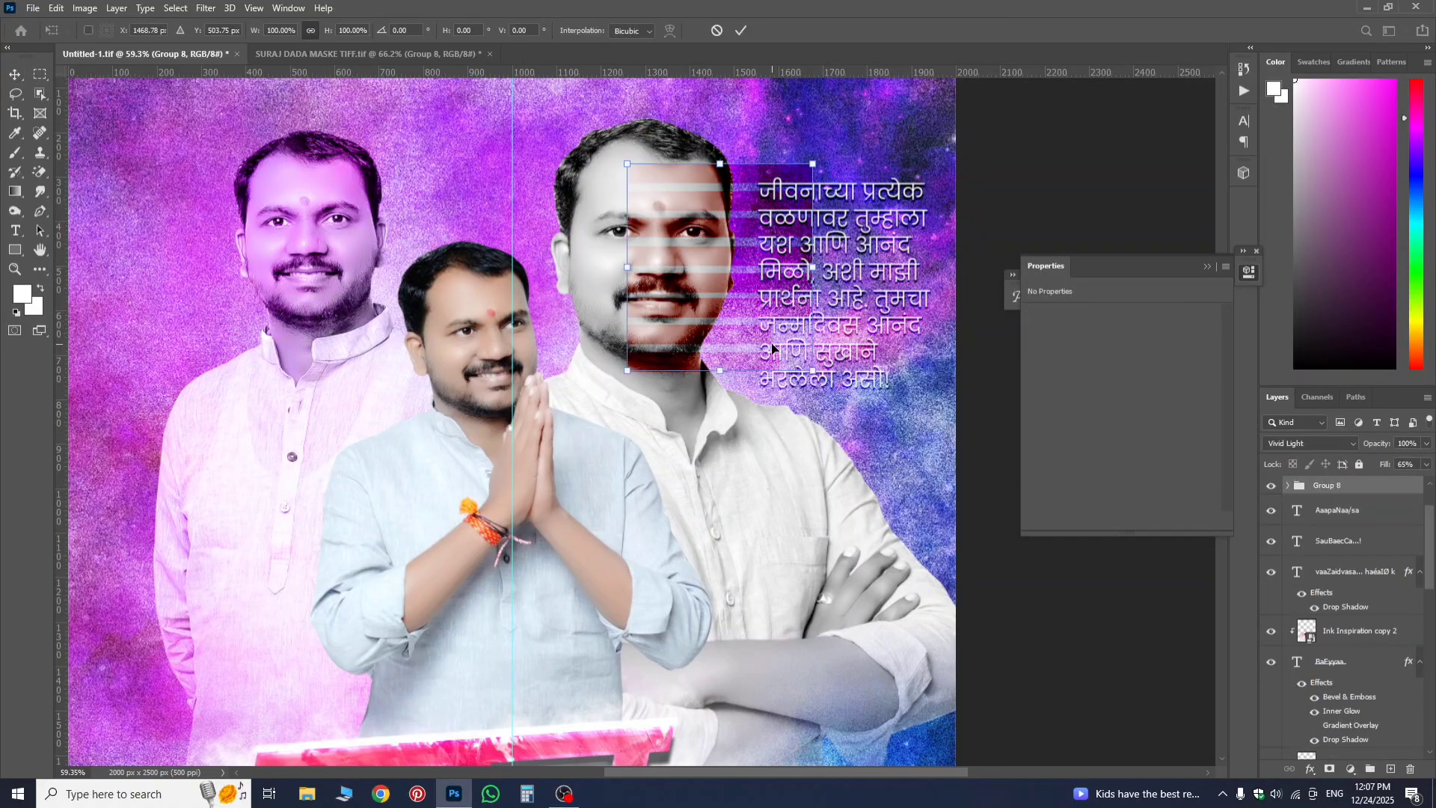
pyautogui.moveTo(771, 349); pyautogui.dragTo(898, 368)
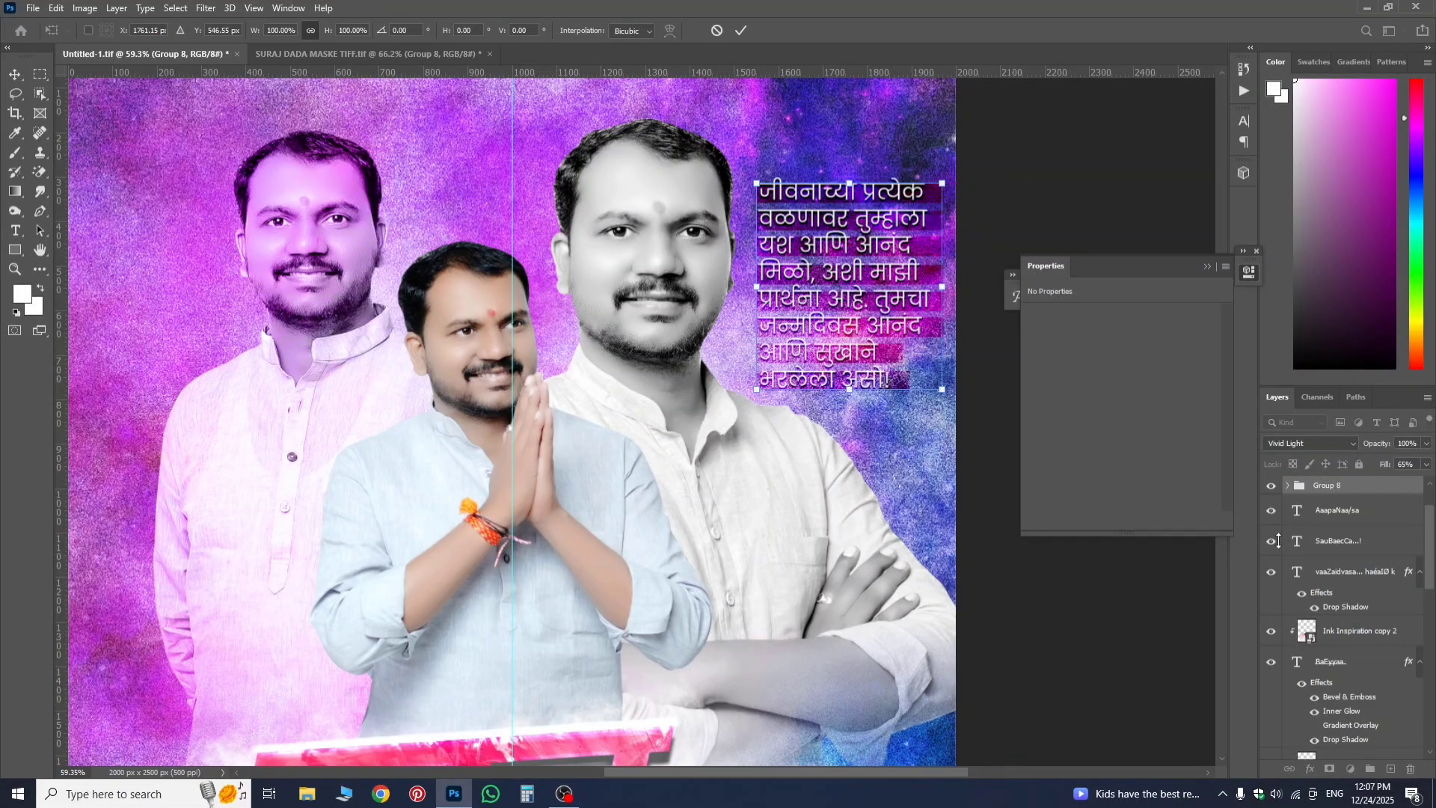
# - Try to recolour the Rectangle 1 copy 4 strip inside Group 8 with a red hue
pyautogui.click(1287, 485)
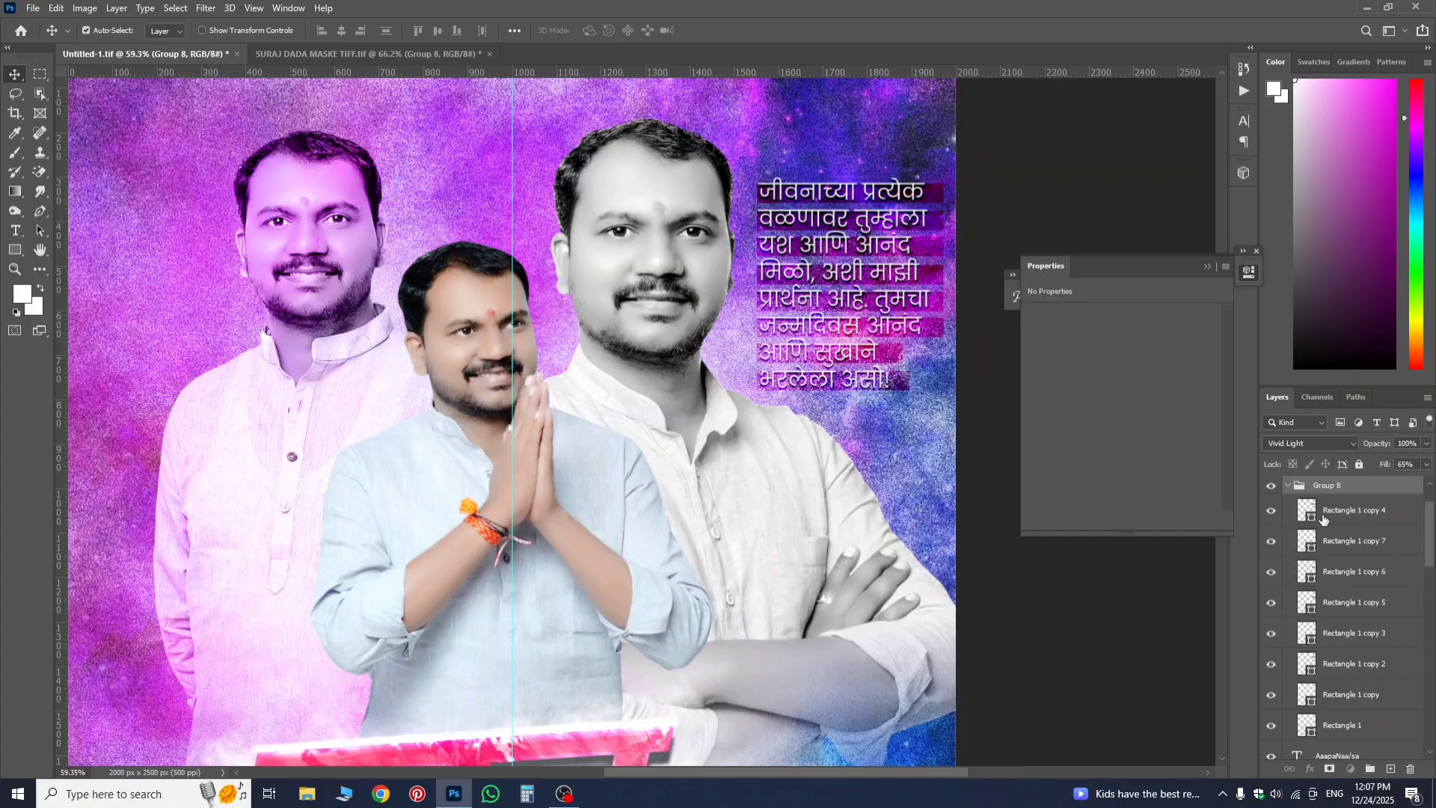
pyautogui.click(1320, 518)
pyautogui.click(1038, 362)
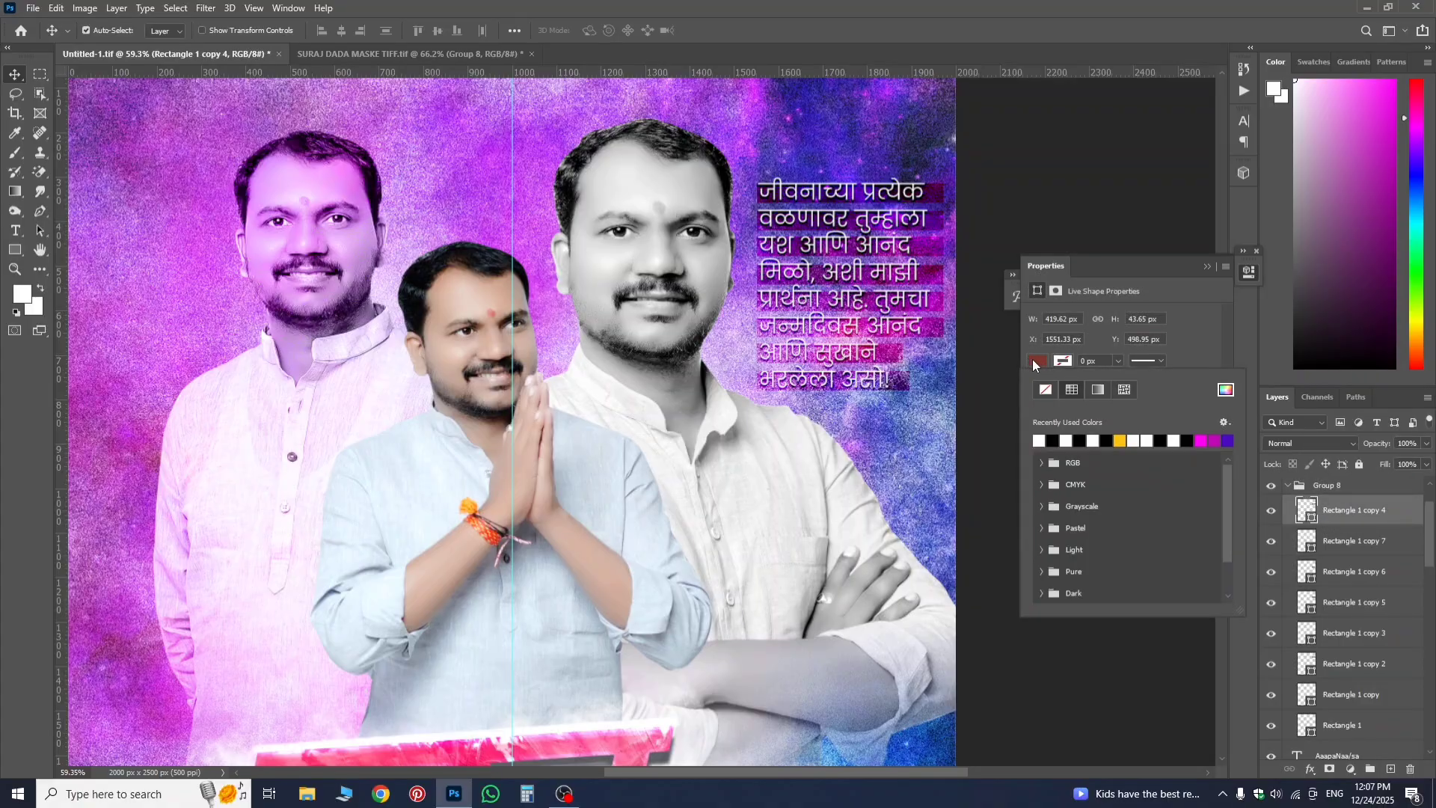
pyautogui.click(1411, 95)
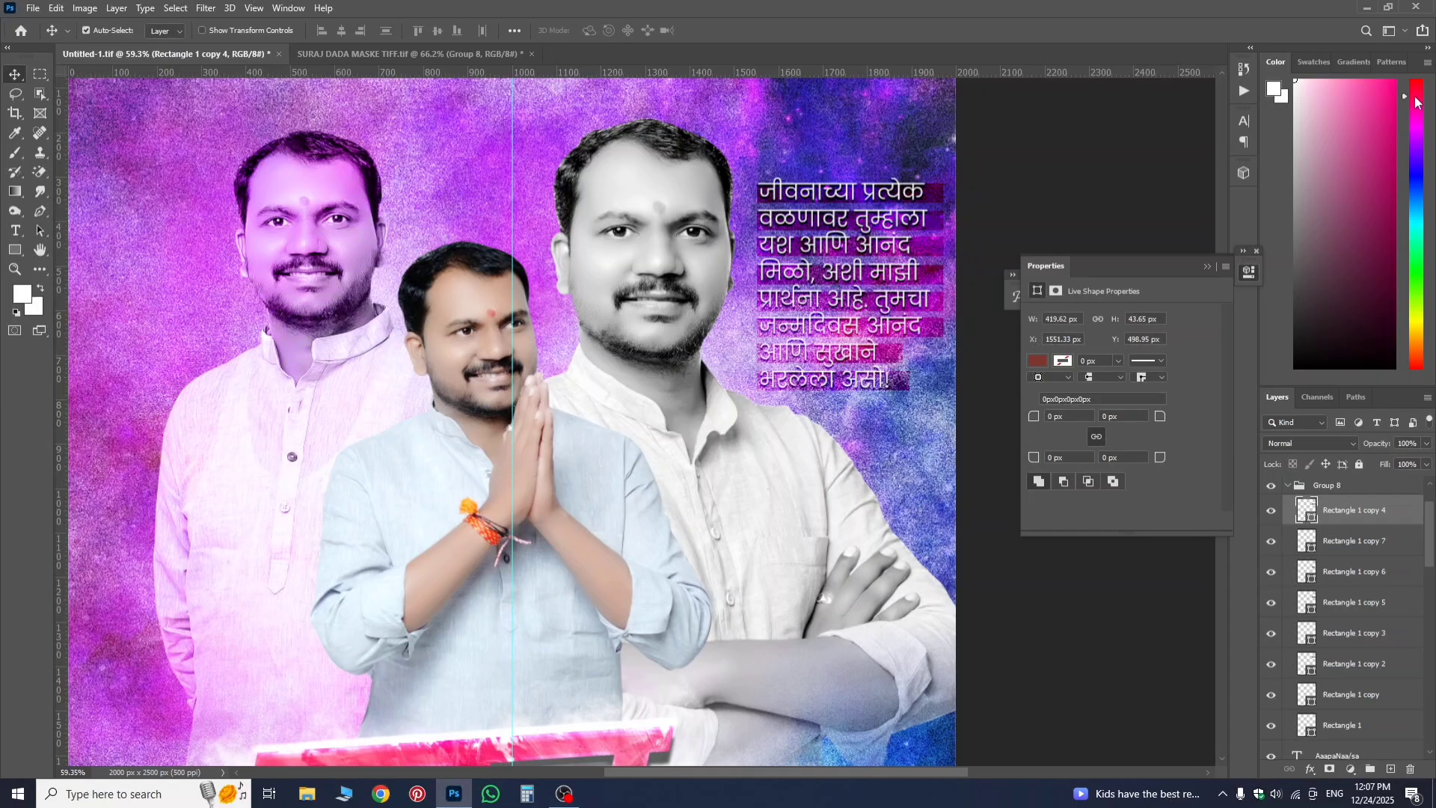
pyautogui.moveTo(1417, 116); pyautogui.dragTo(1435, 360)
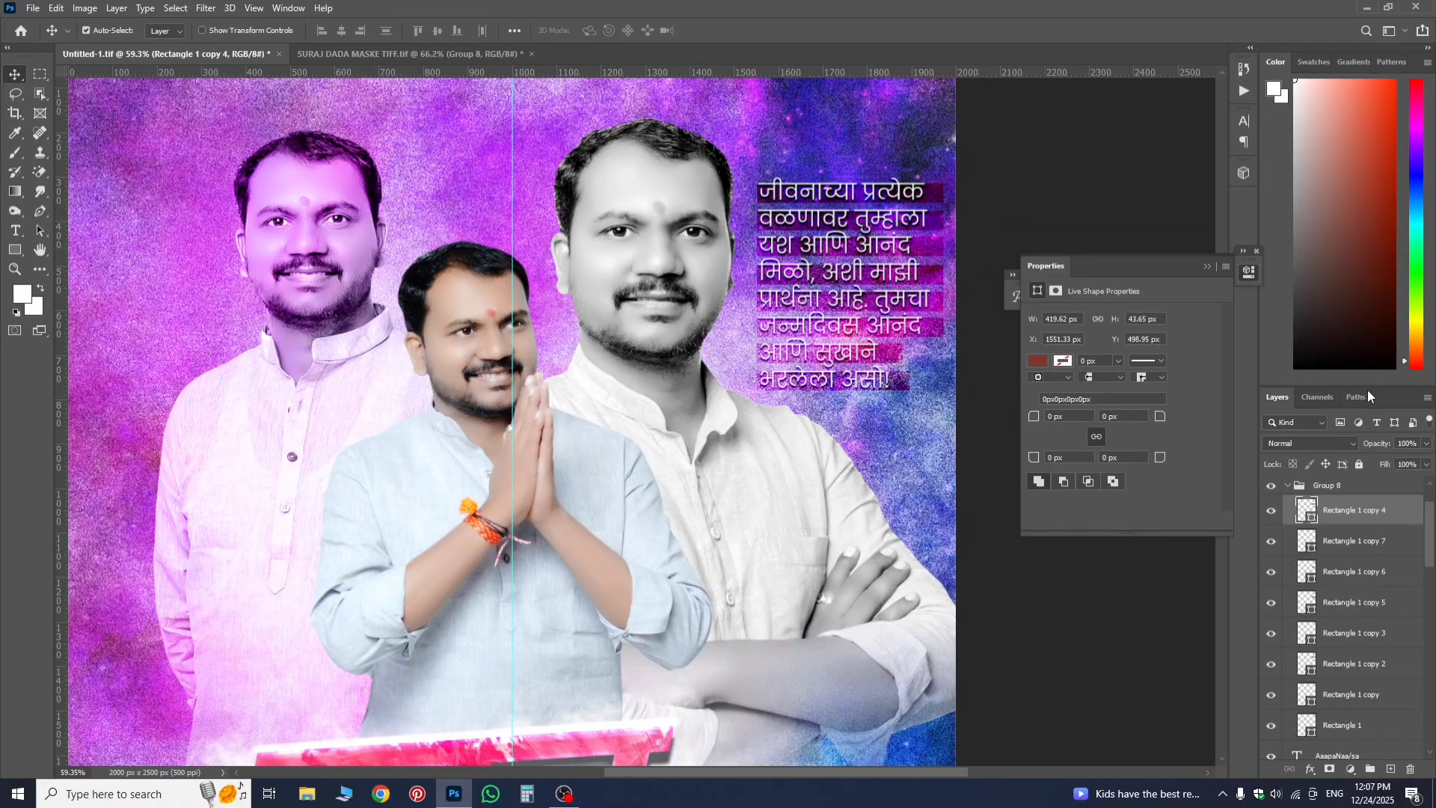
pyautogui.click(1287, 486)
# - Set the blend mode of Group 8 to Hard Light
pyautogui.click(1332, 486)
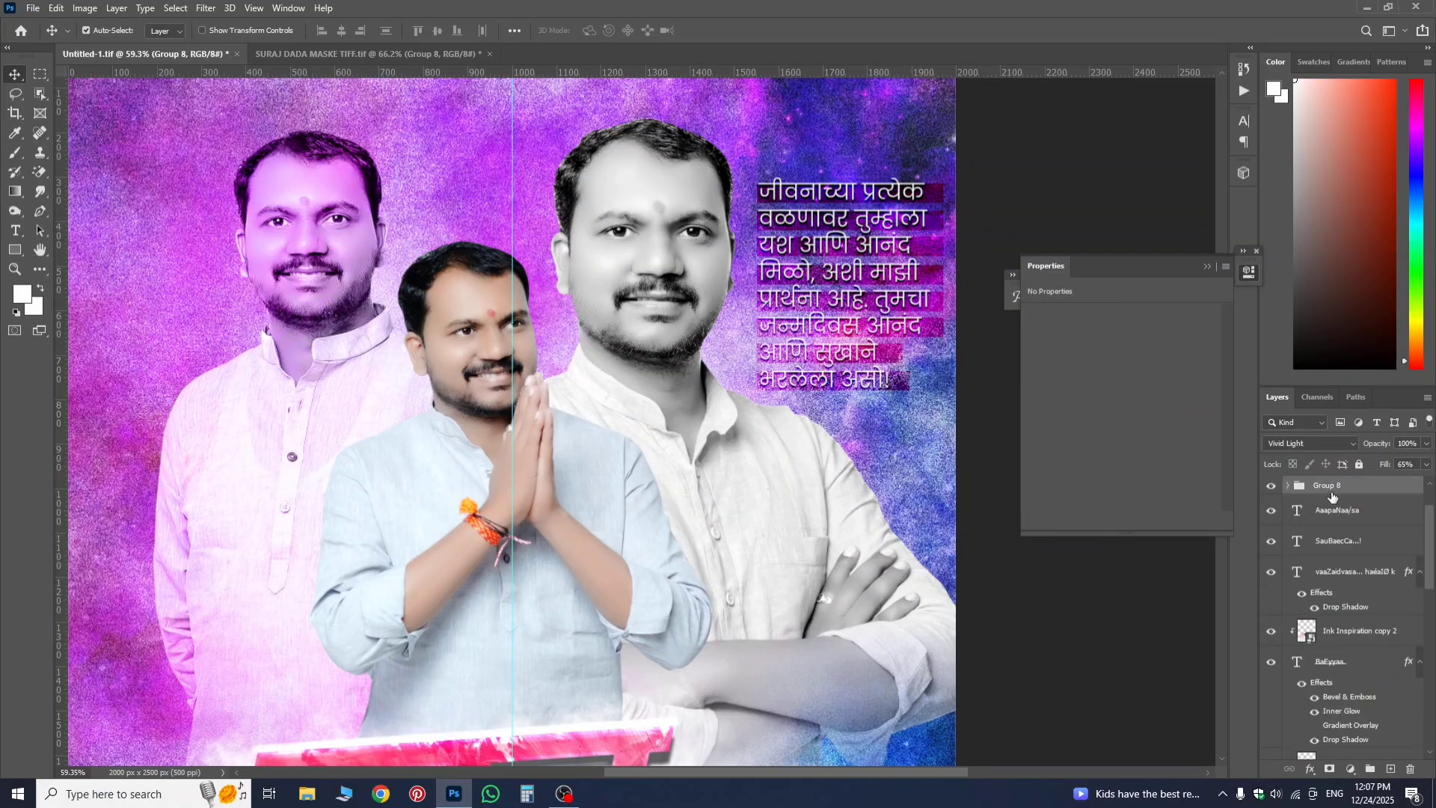
pyautogui.click(1307, 444)
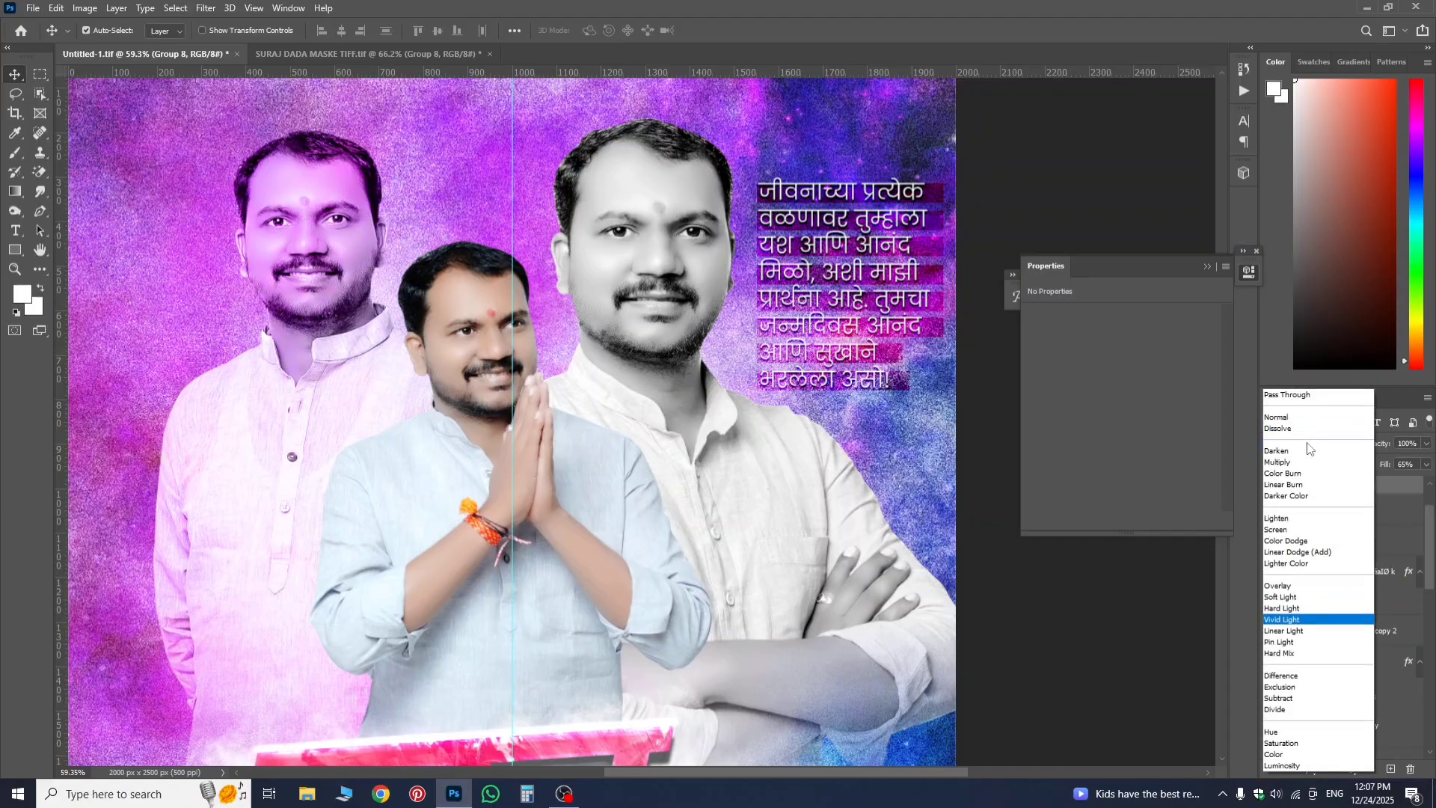
pyautogui.click(1292, 610)
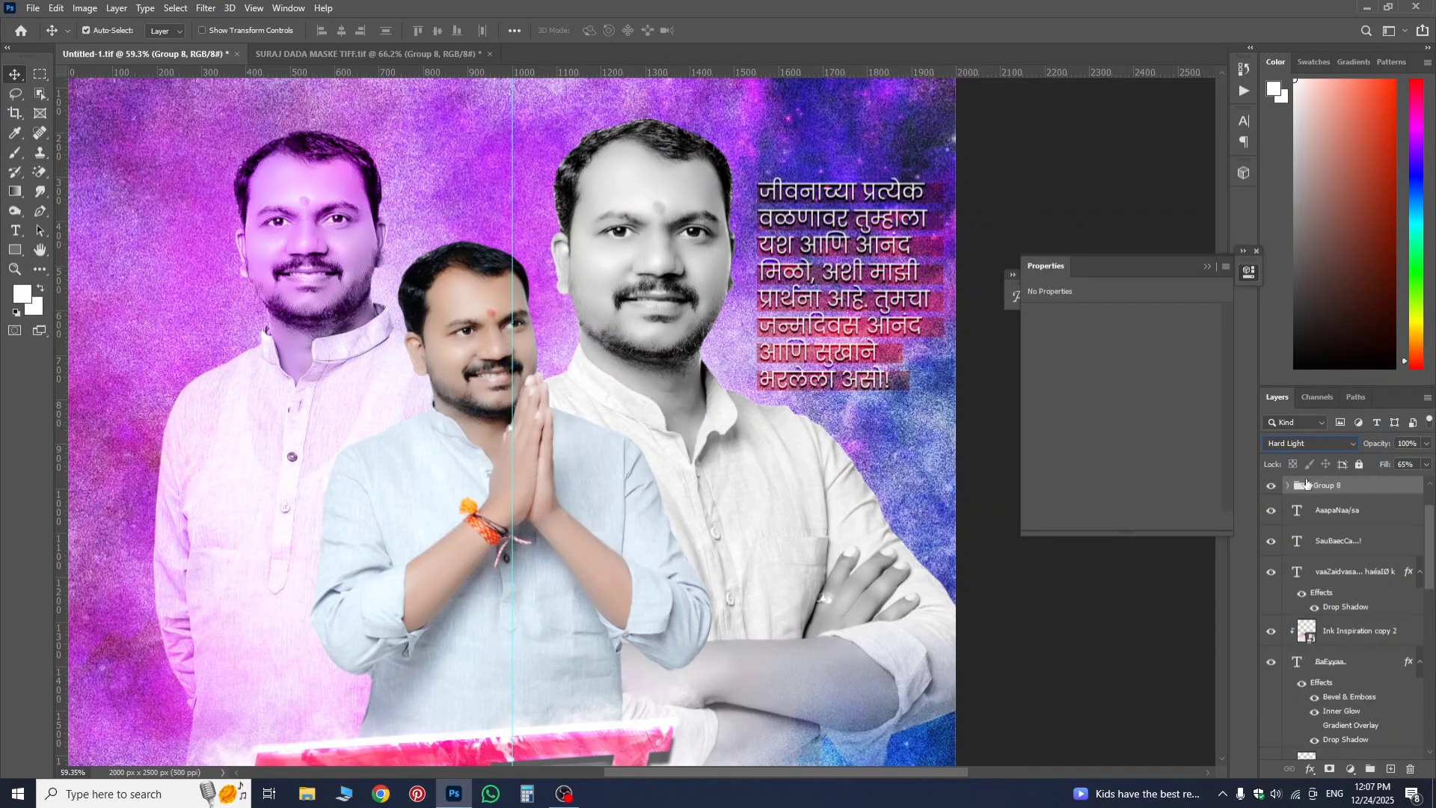
pyautogui.scroll(-3, 244, 70)
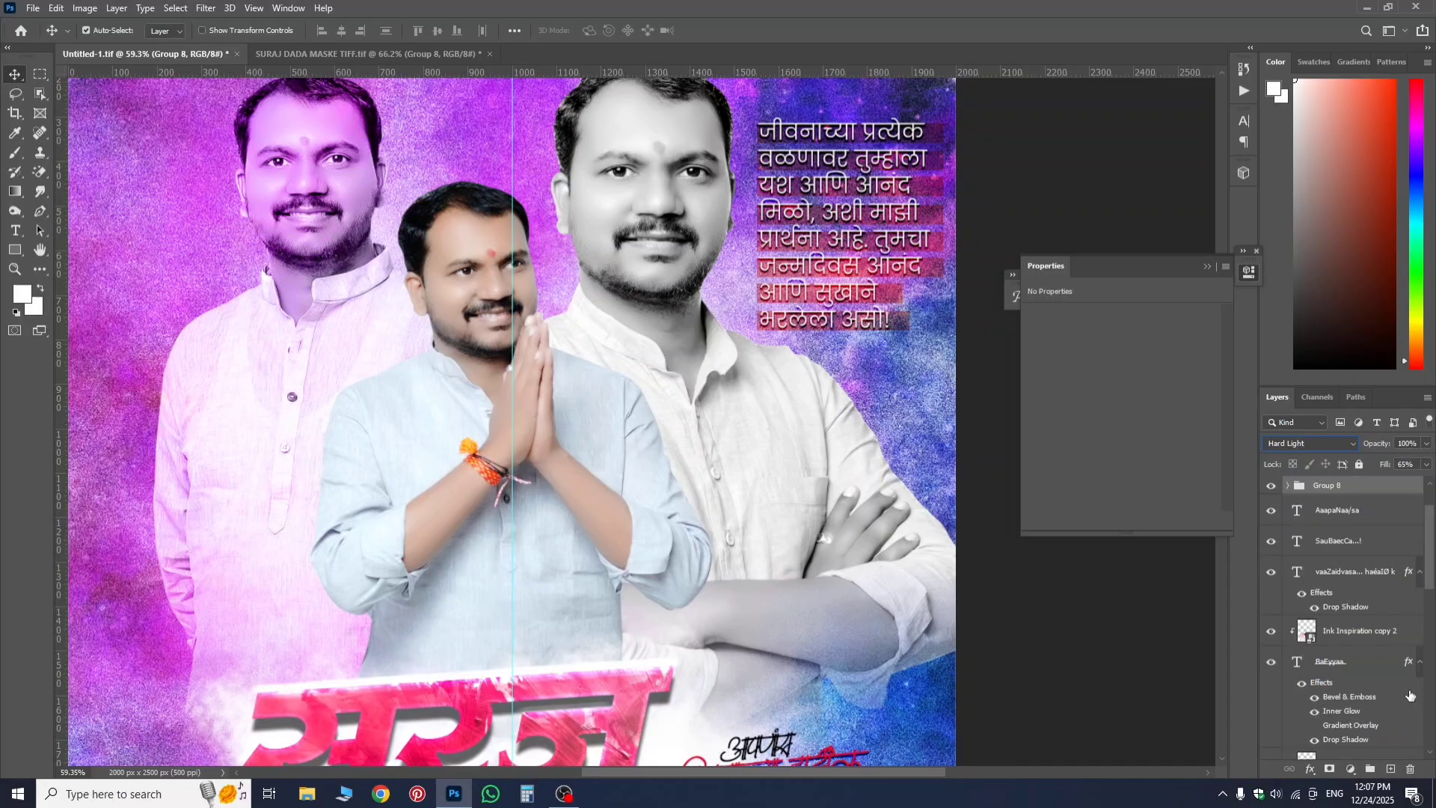
pyautogui.click(1390, 769)
pyautogui.scroll(-3, 564, 435)
pyautogui.scroll(-4, 418, 430)
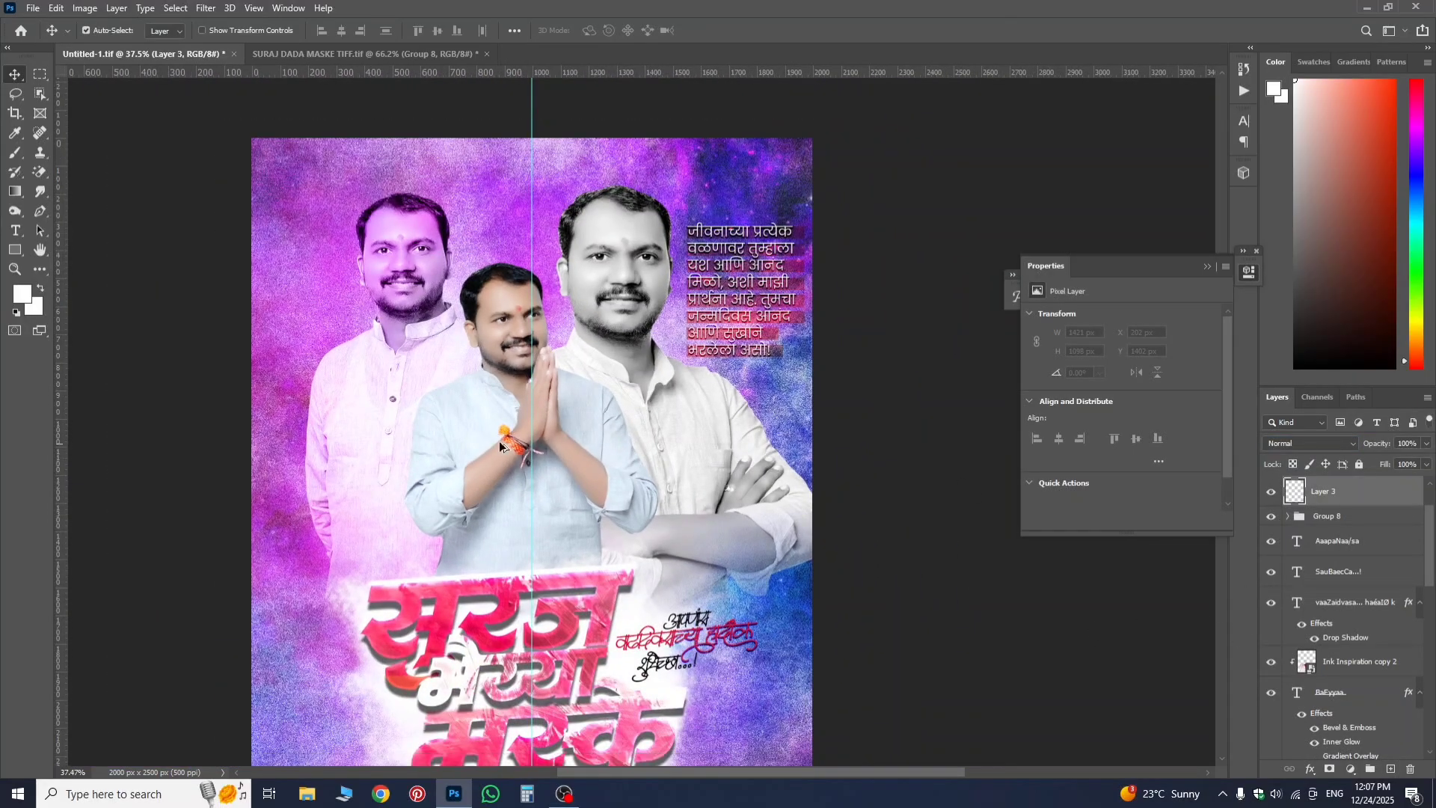
pyautogui.scroll(4, 465, 443)
pyautogui.scroll(-1, 466, 442)
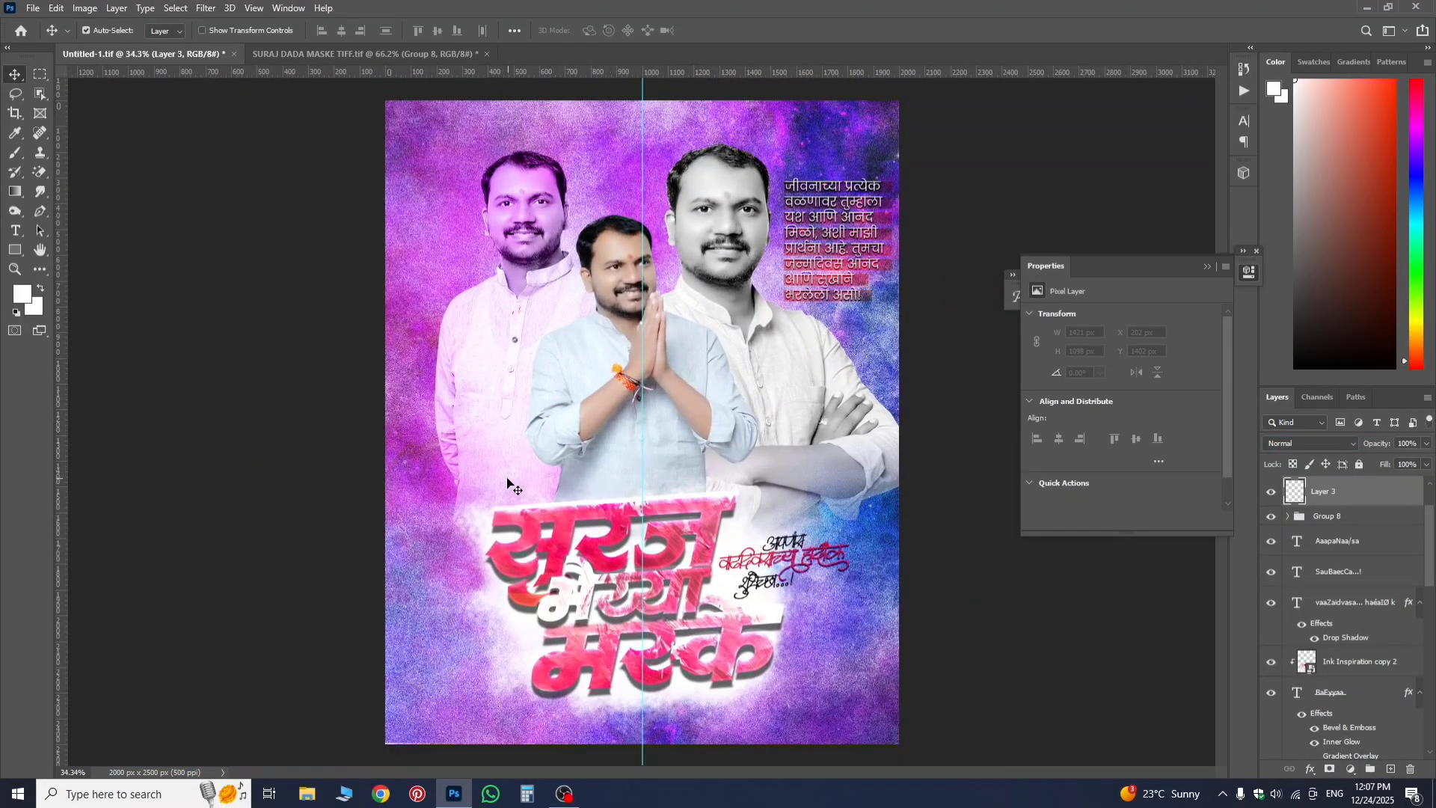
pyautogui.press('Delete')
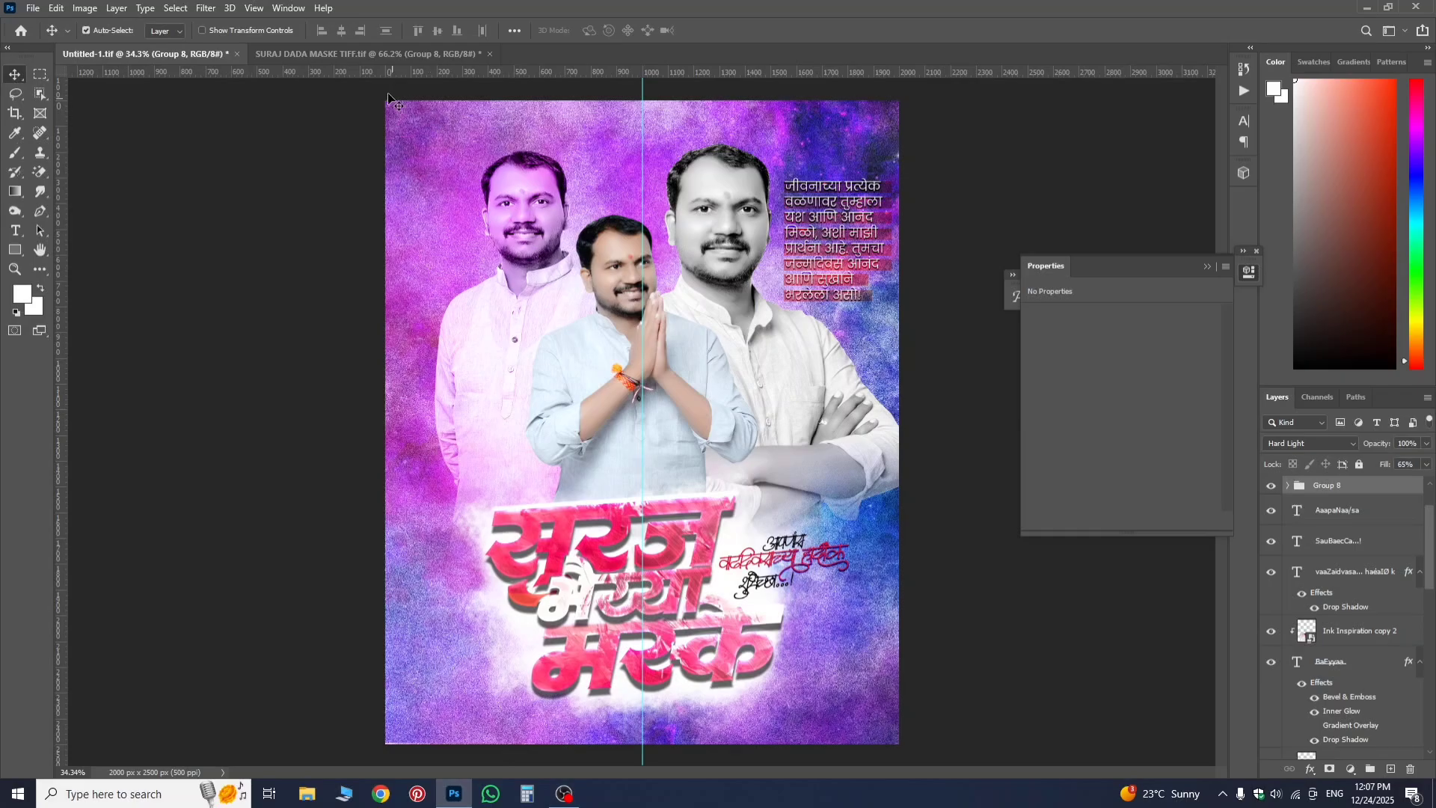
# - Examine the reference poster's header, portraits and forehead marks up close and as a whole
pyautogui.click(370, 53)
pyautogui.scroll(-5, 265, 210)
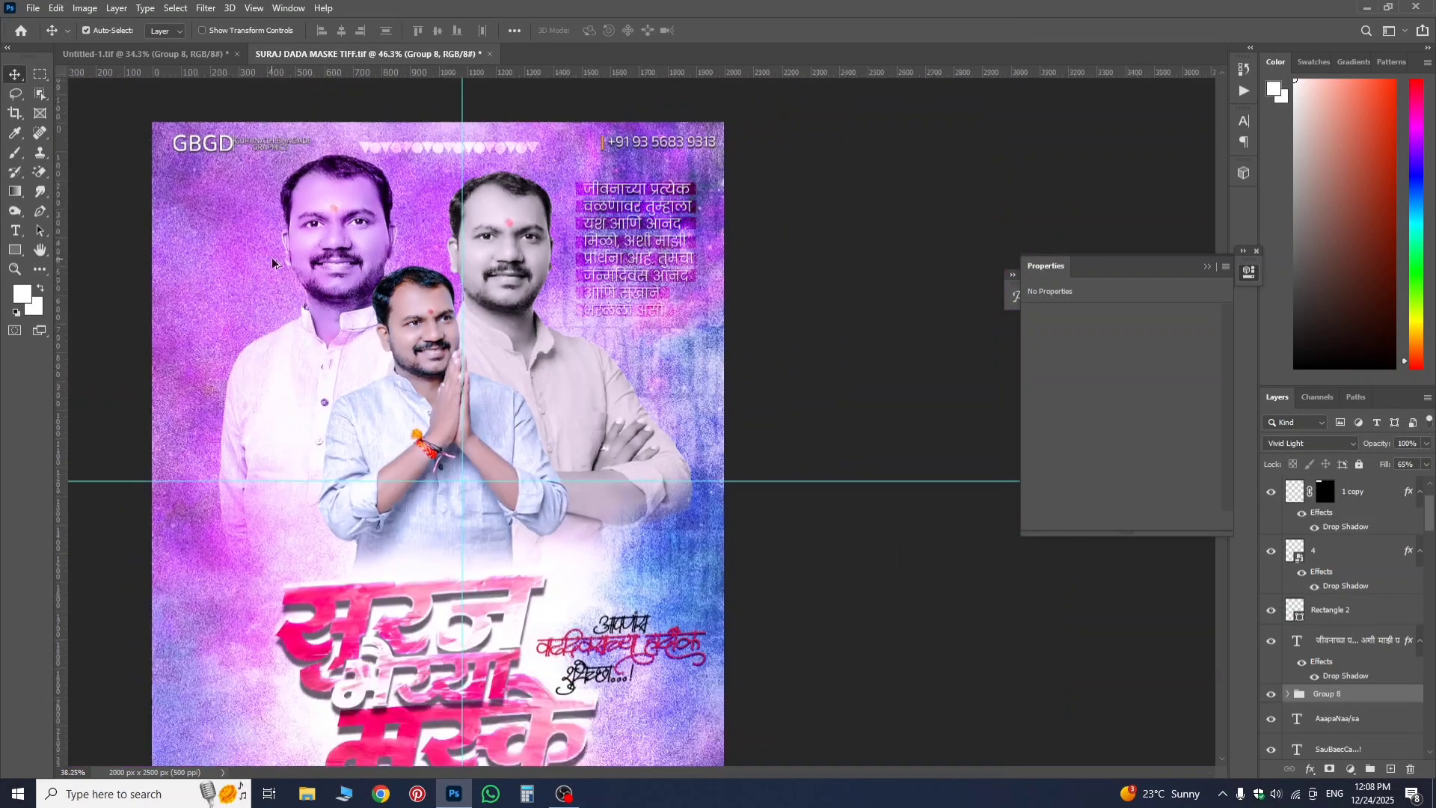
pyautogui.scroll(2, 159, 258)
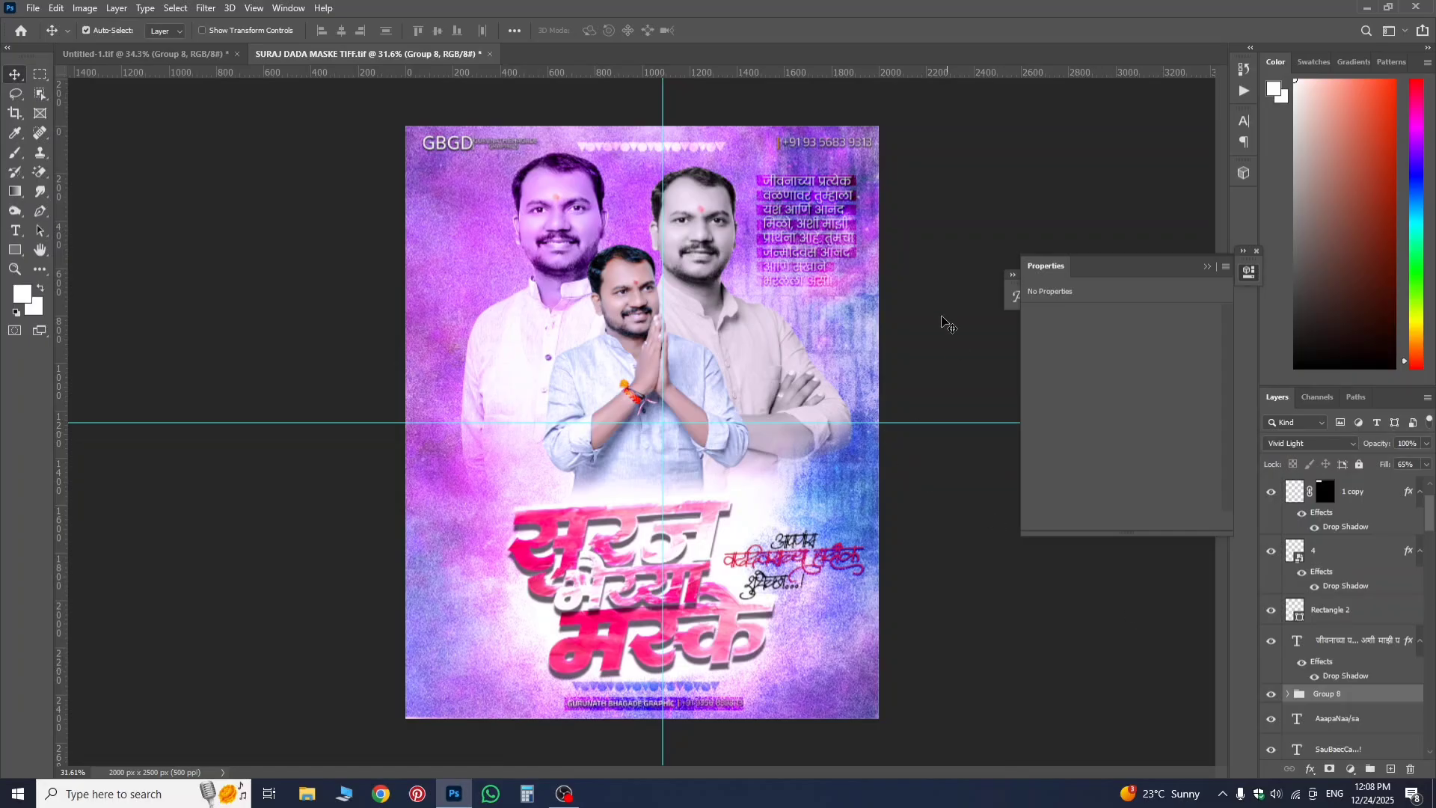
pyautogui.scroll(4, 659, 128)
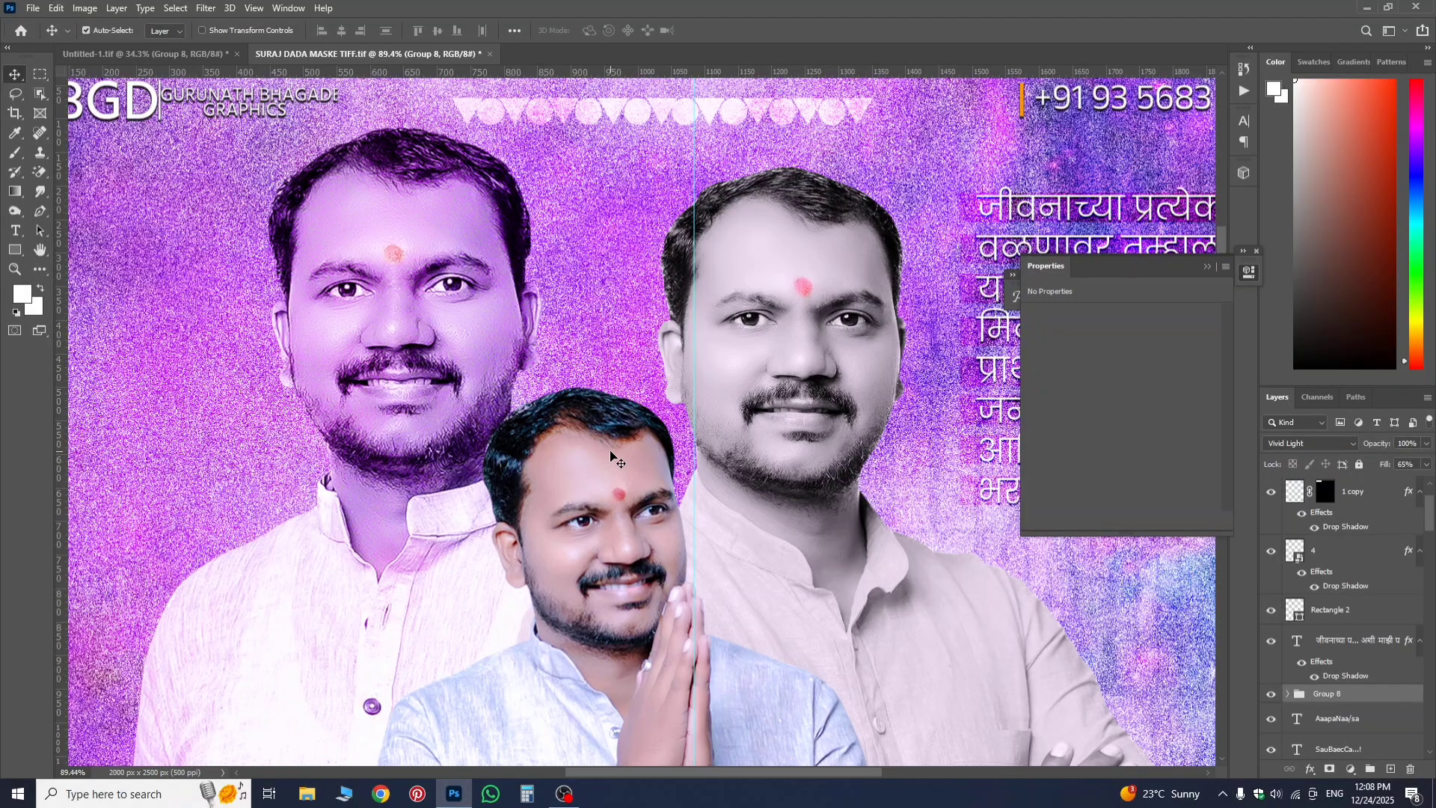
pyautogui.scroll(-2, 609, 455)
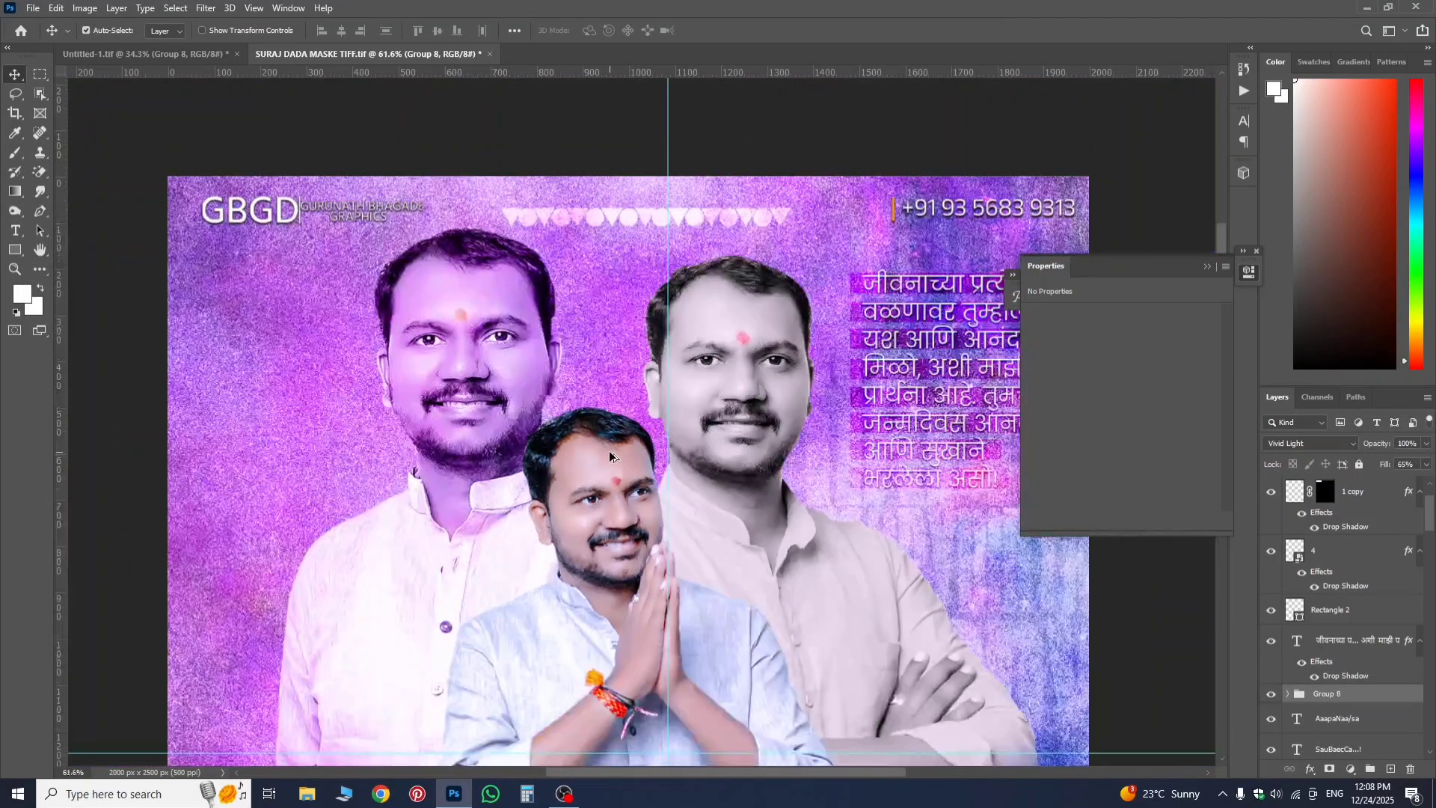
pyautogui.scroll(1, 608, 454)
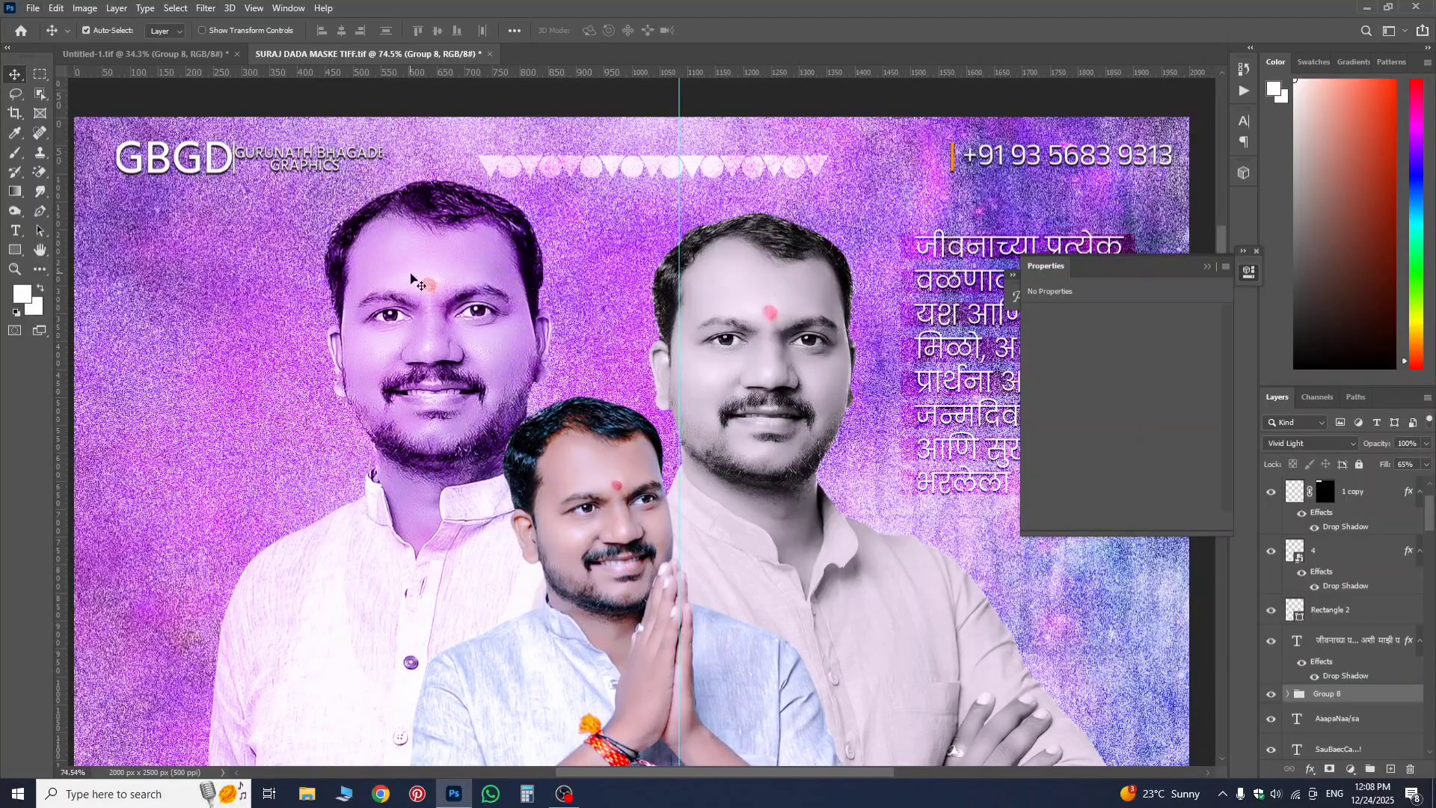
pyautogui.scroll(-3, 418, 281)
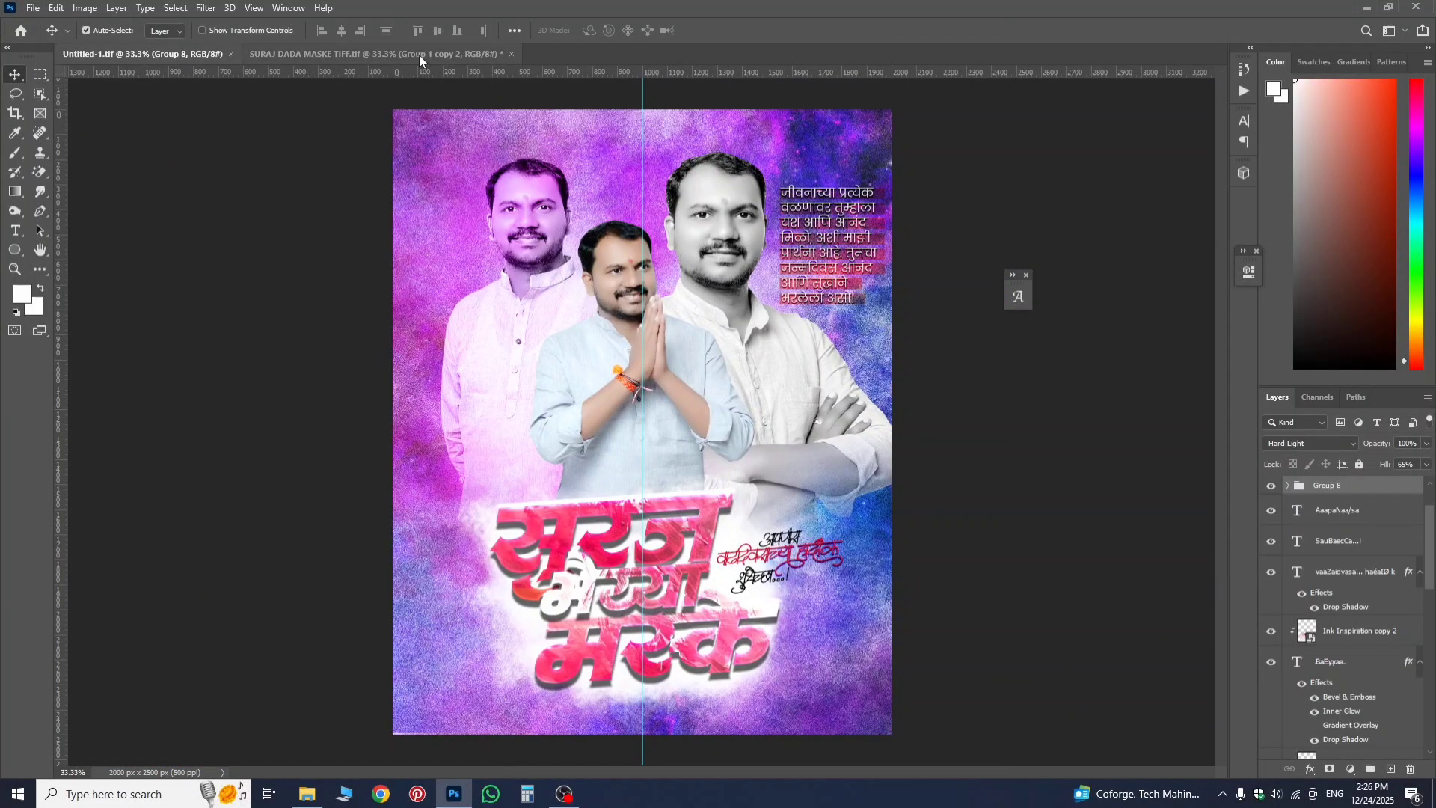
# - Copy the Group 1 copy 2 shape strip from the reference poster into Untitled-1.tif and place it at about X 957 px, Y 110 px
pyautogui.click(419, 55)
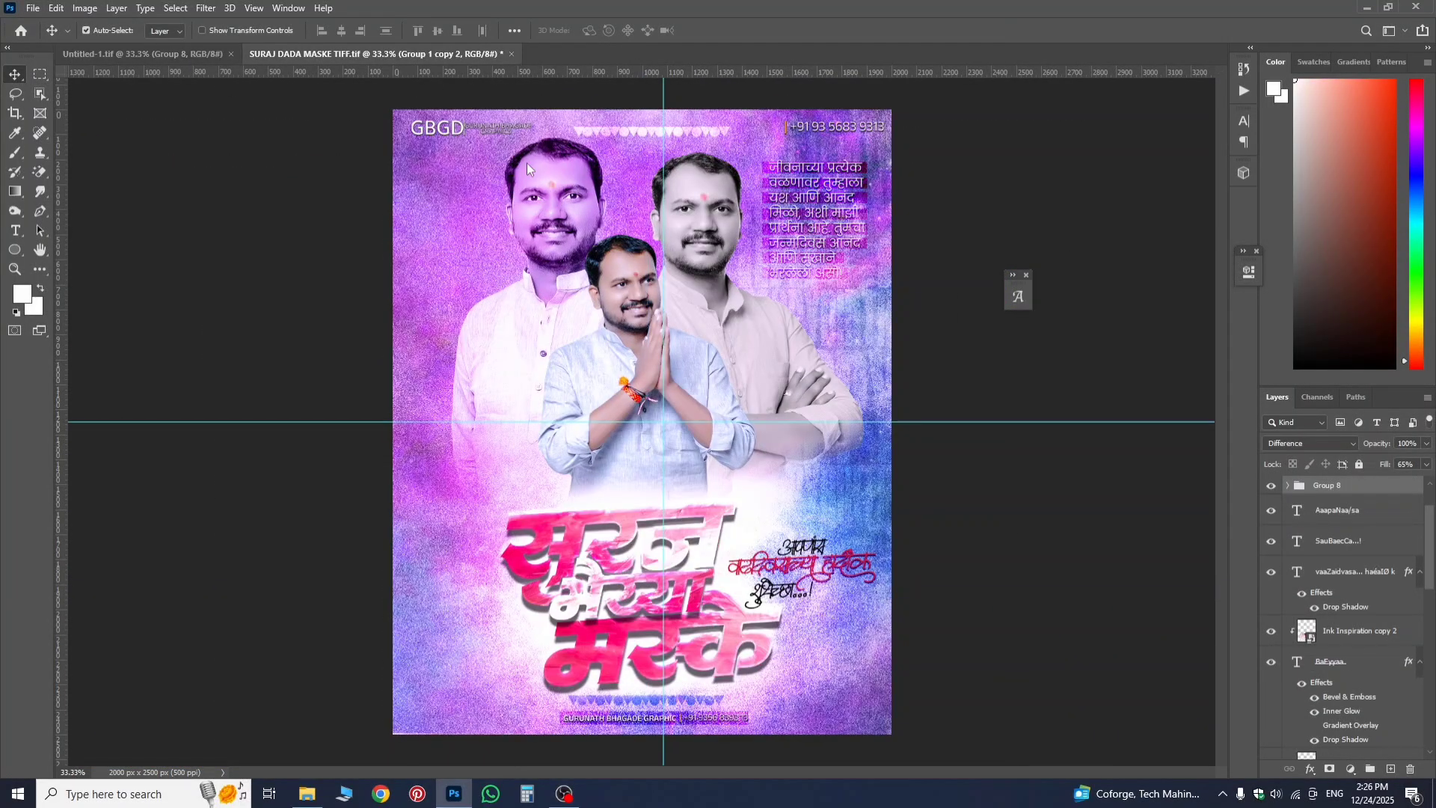
pyautogui.scroll(3, 620, 129)
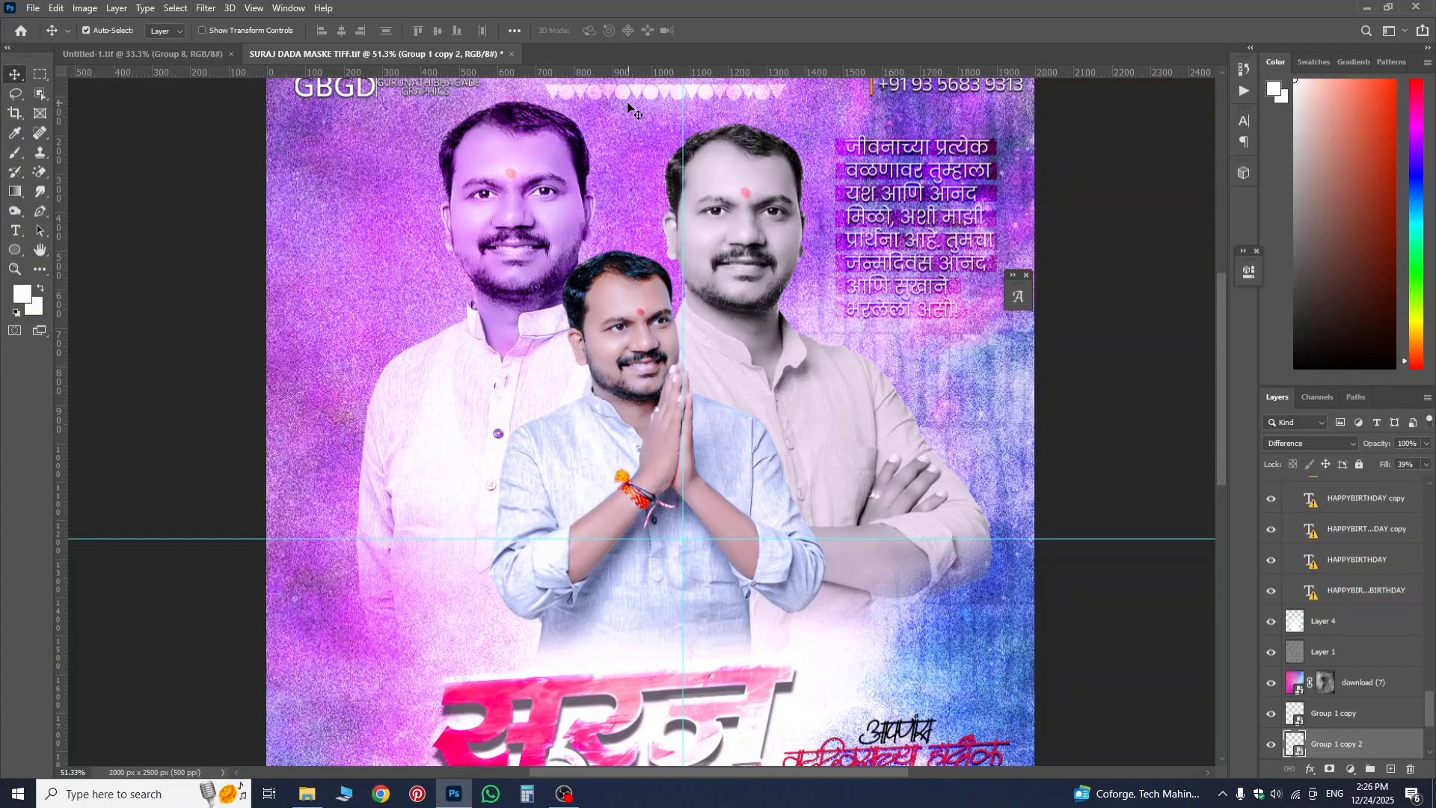
pyautogui.scroll(2, 635, 120)
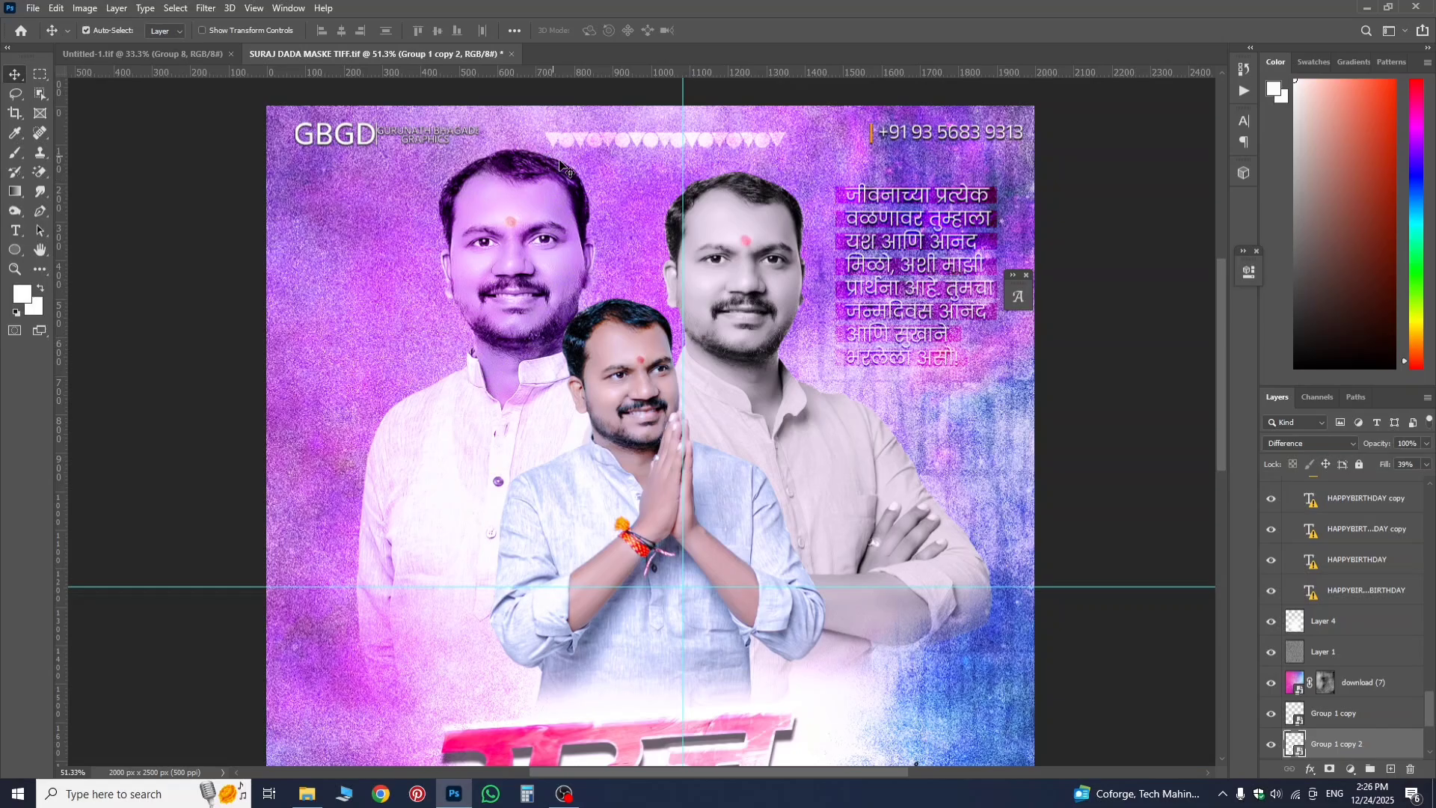
pyautogui.scroll(-3, 1323, 605)
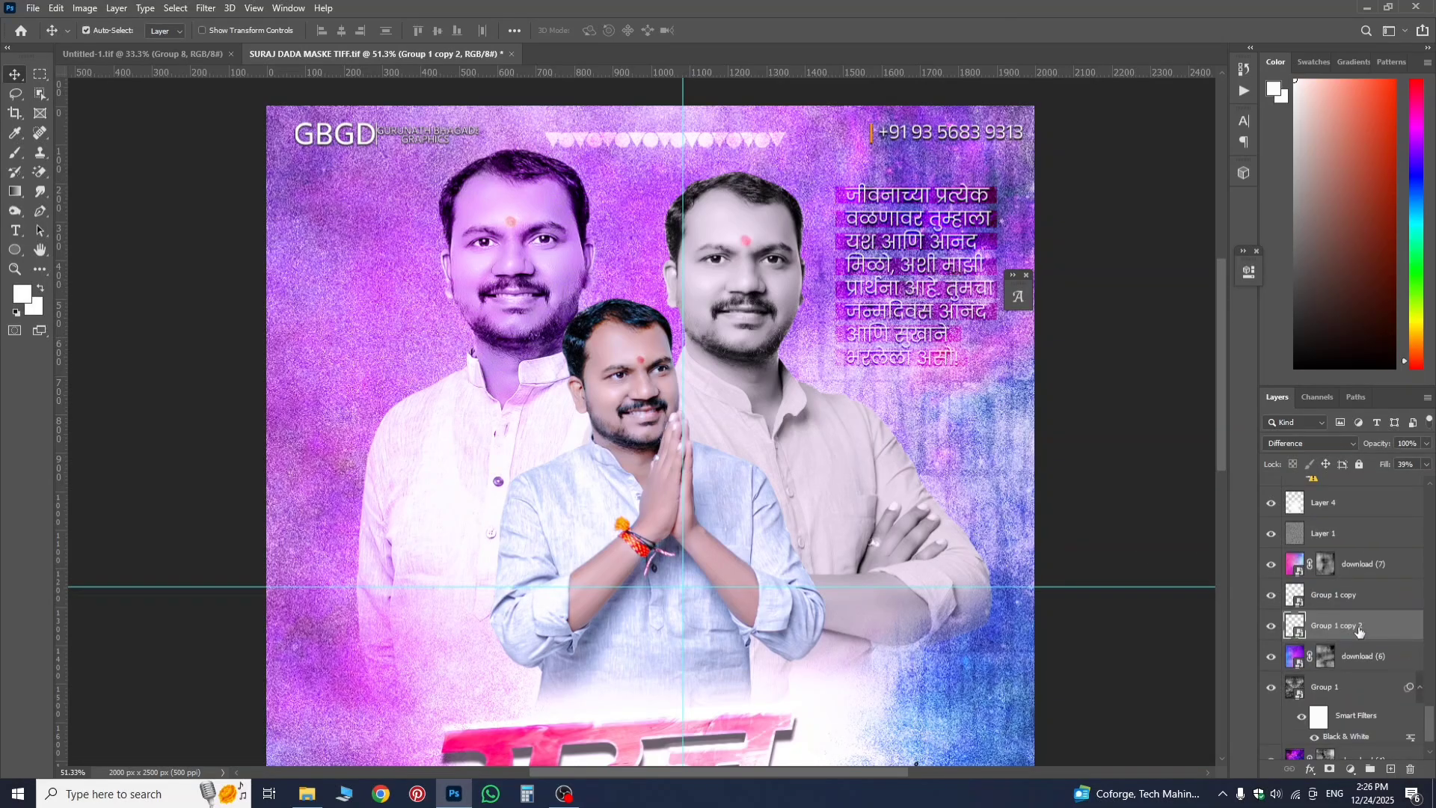
pyautogui.moveTo(1359, 632); pyautogui.dragTo(819, 224)
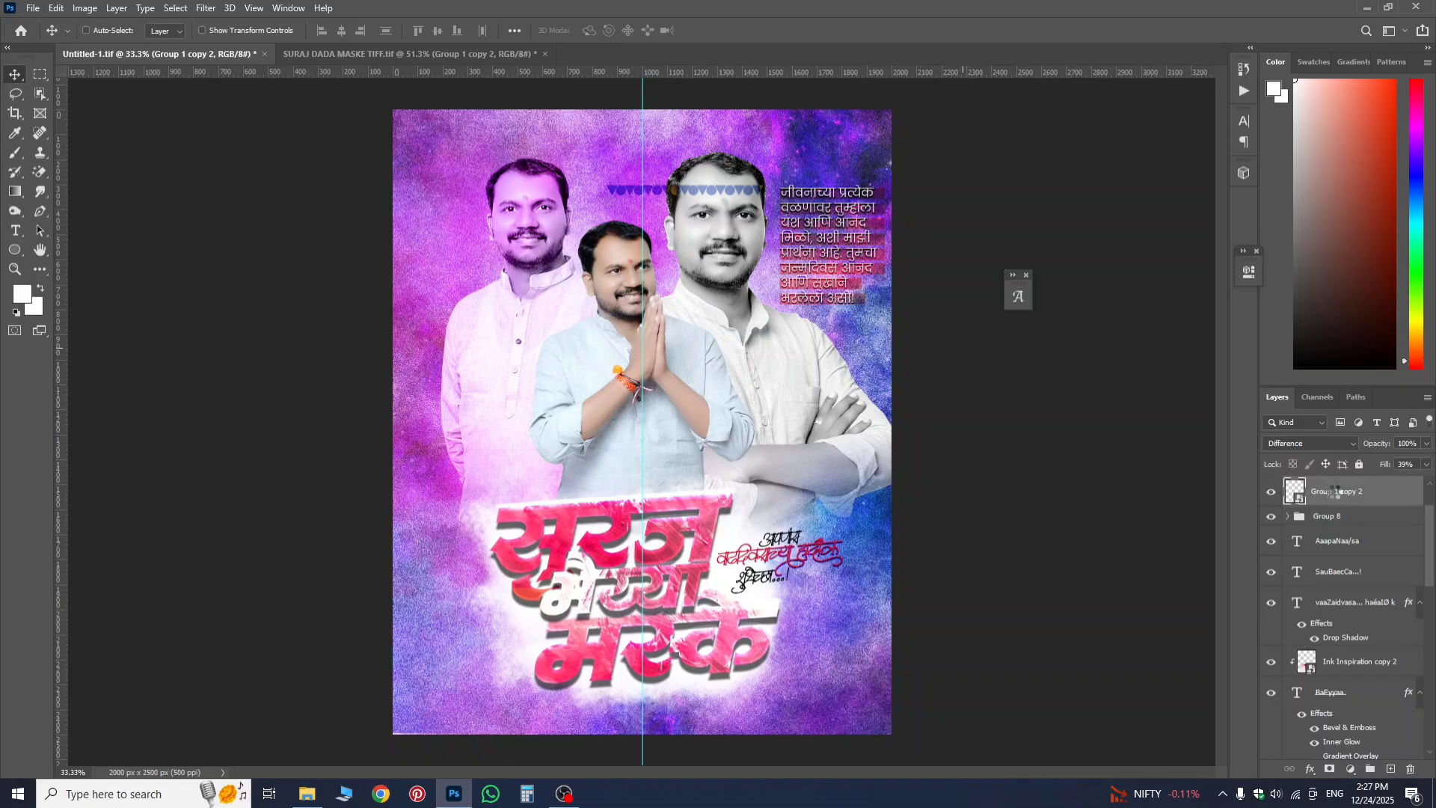
pyautogui.hotkey('ctrl', 't')
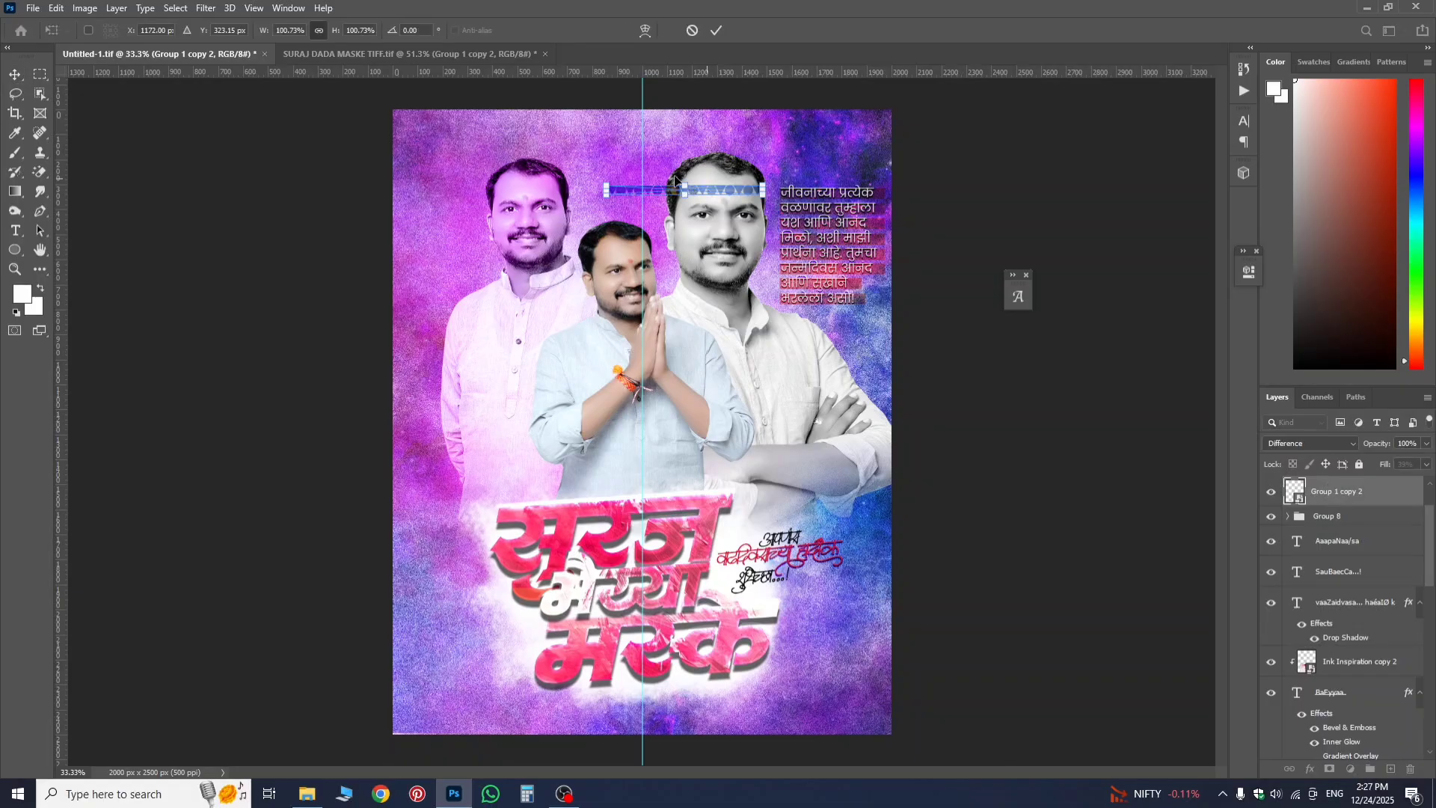
pyautogui.moveTo(676, 179); pyautogui.dragTo(655, 151)
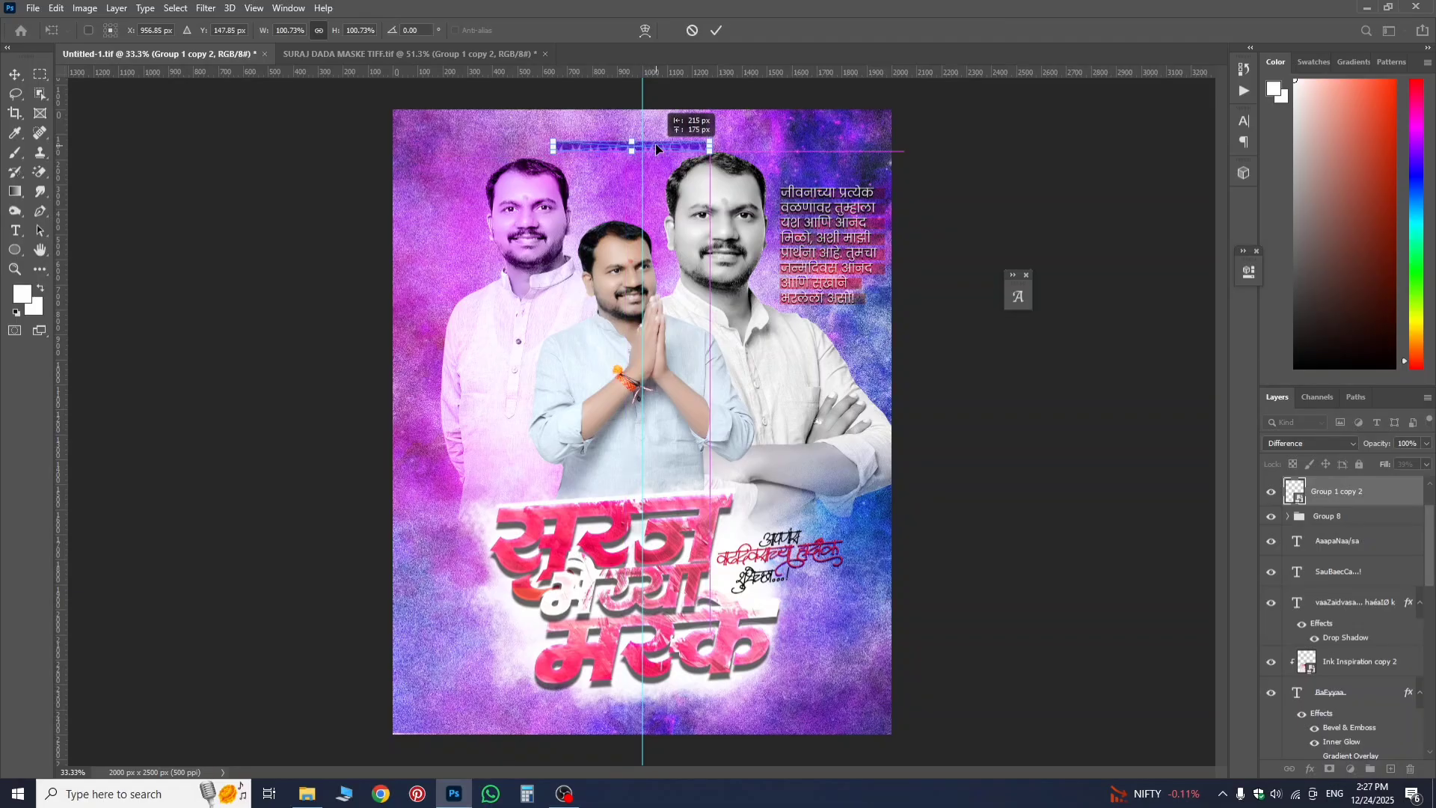
pyautogui.moveTo(656, 143); pyautogui.dragTo(654, 136)
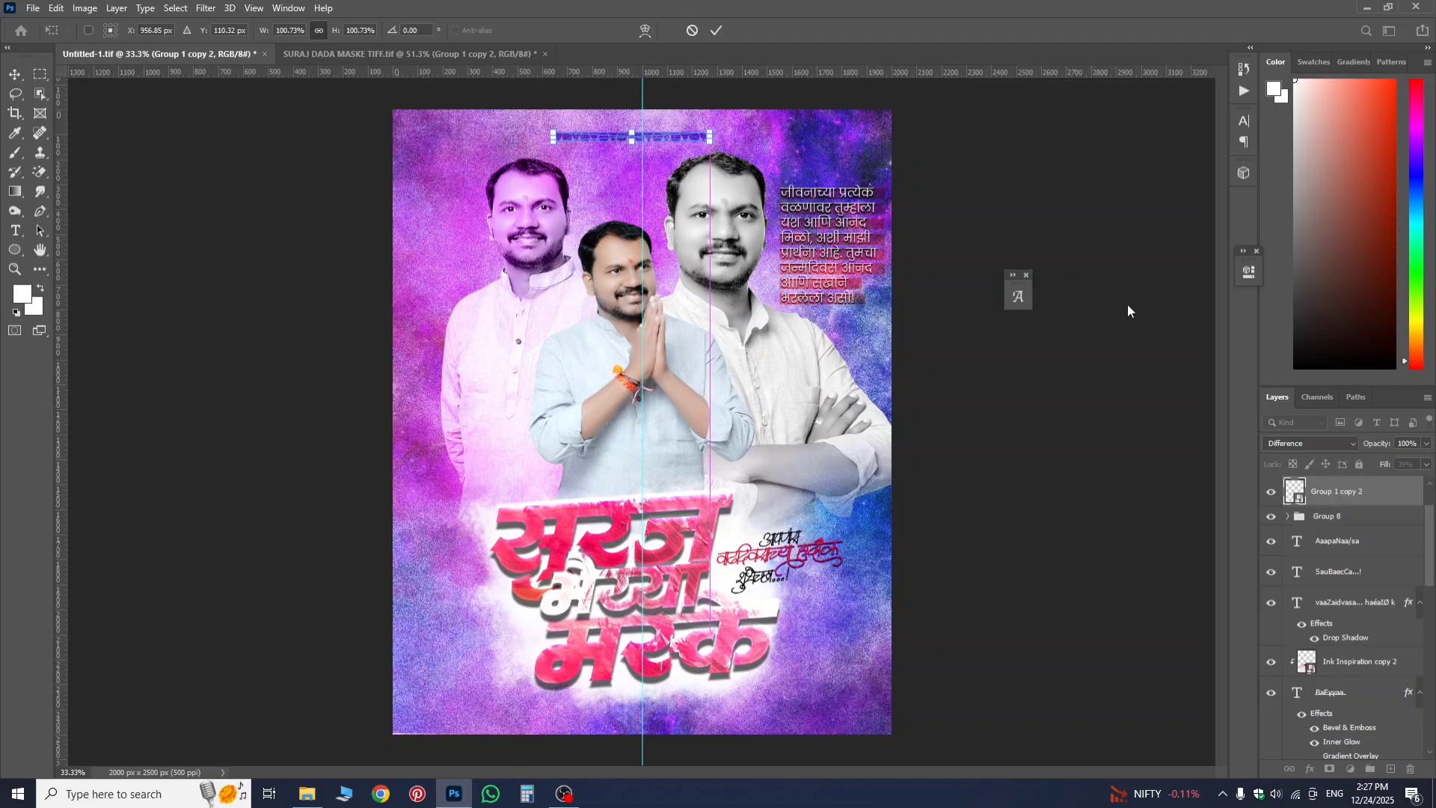
pyautogui.press('Return')
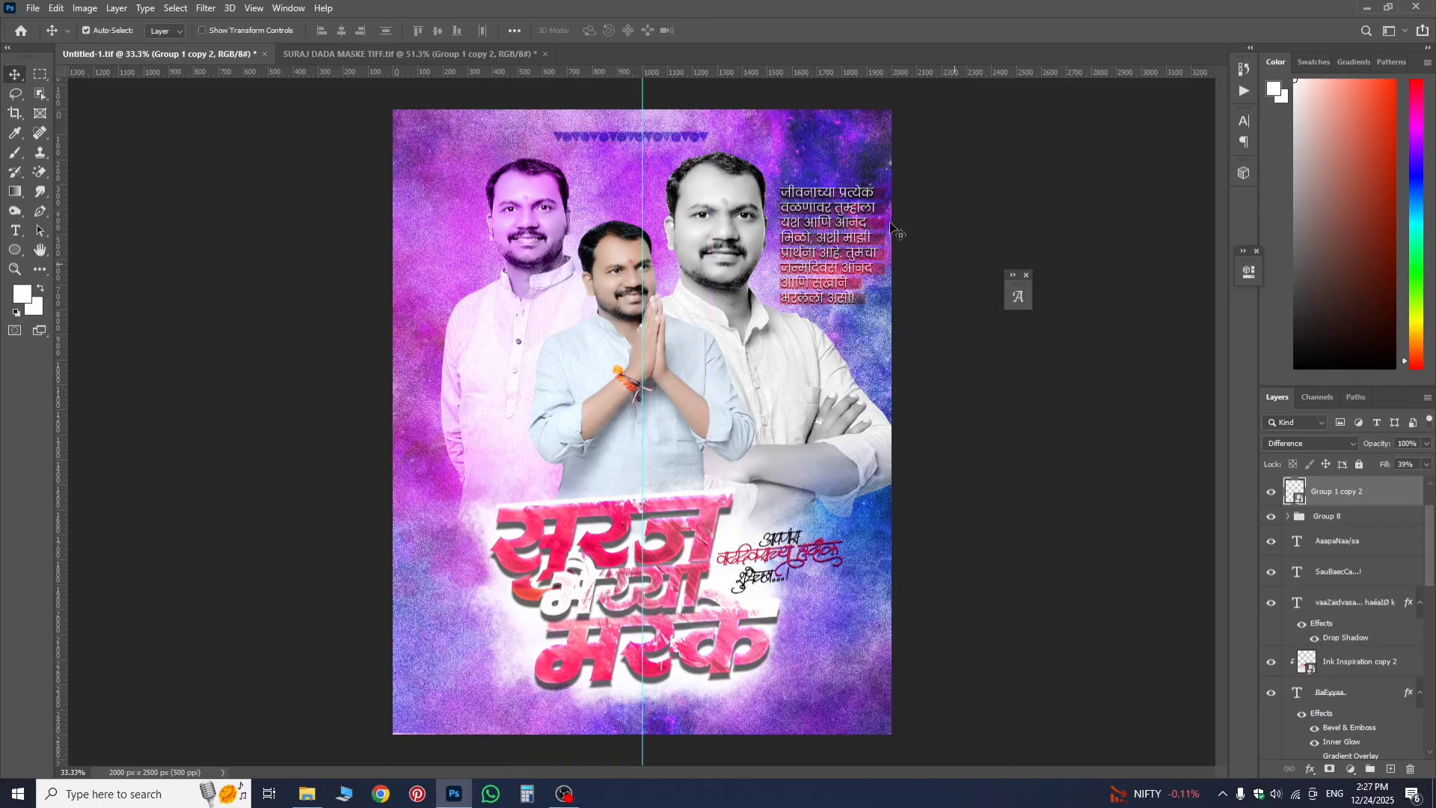
# - Set the blend mode of the Group 1 copy 2 shape strip to Hard Mix
pyautogui.scroll(2, 647, 120)
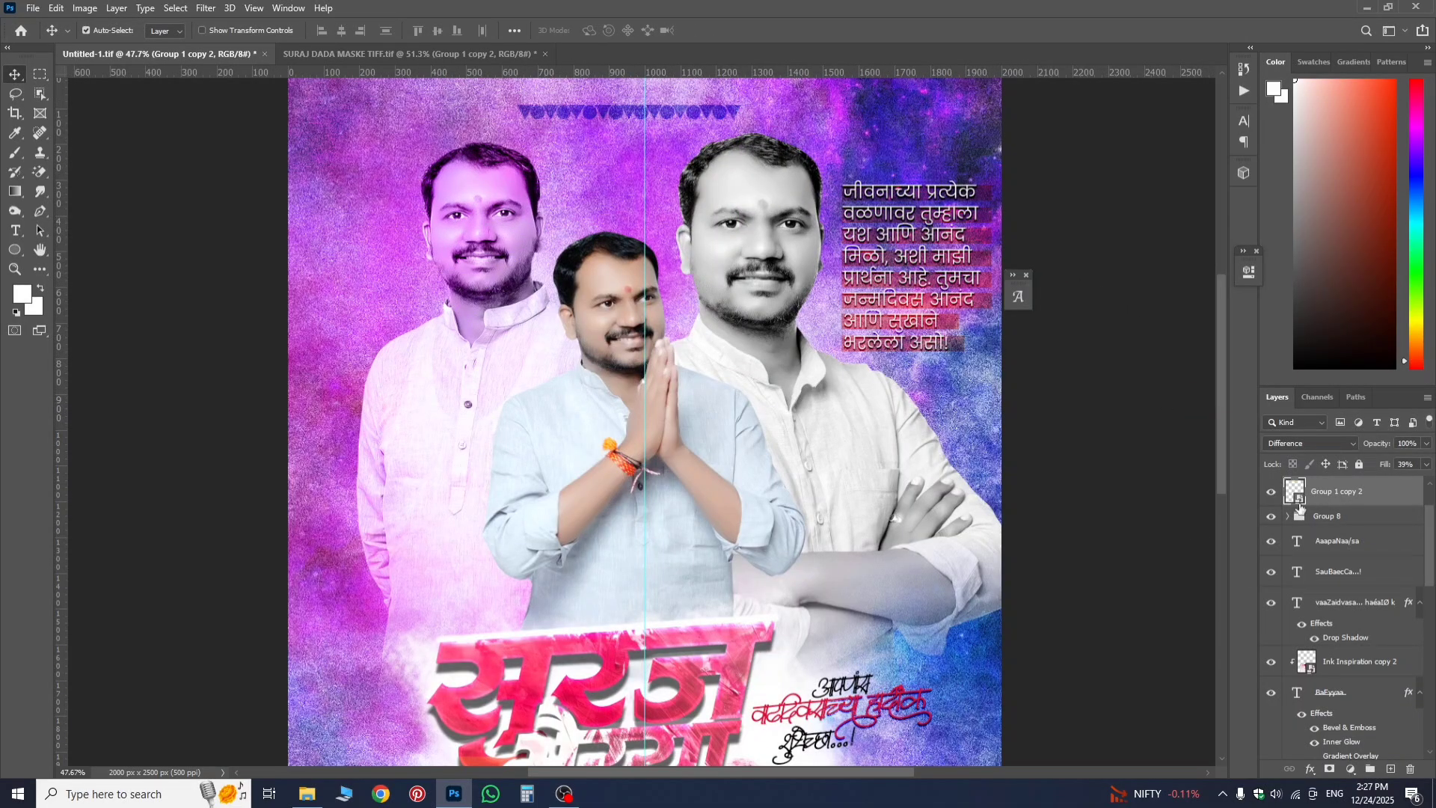
pyautogui.click(1297, 443)
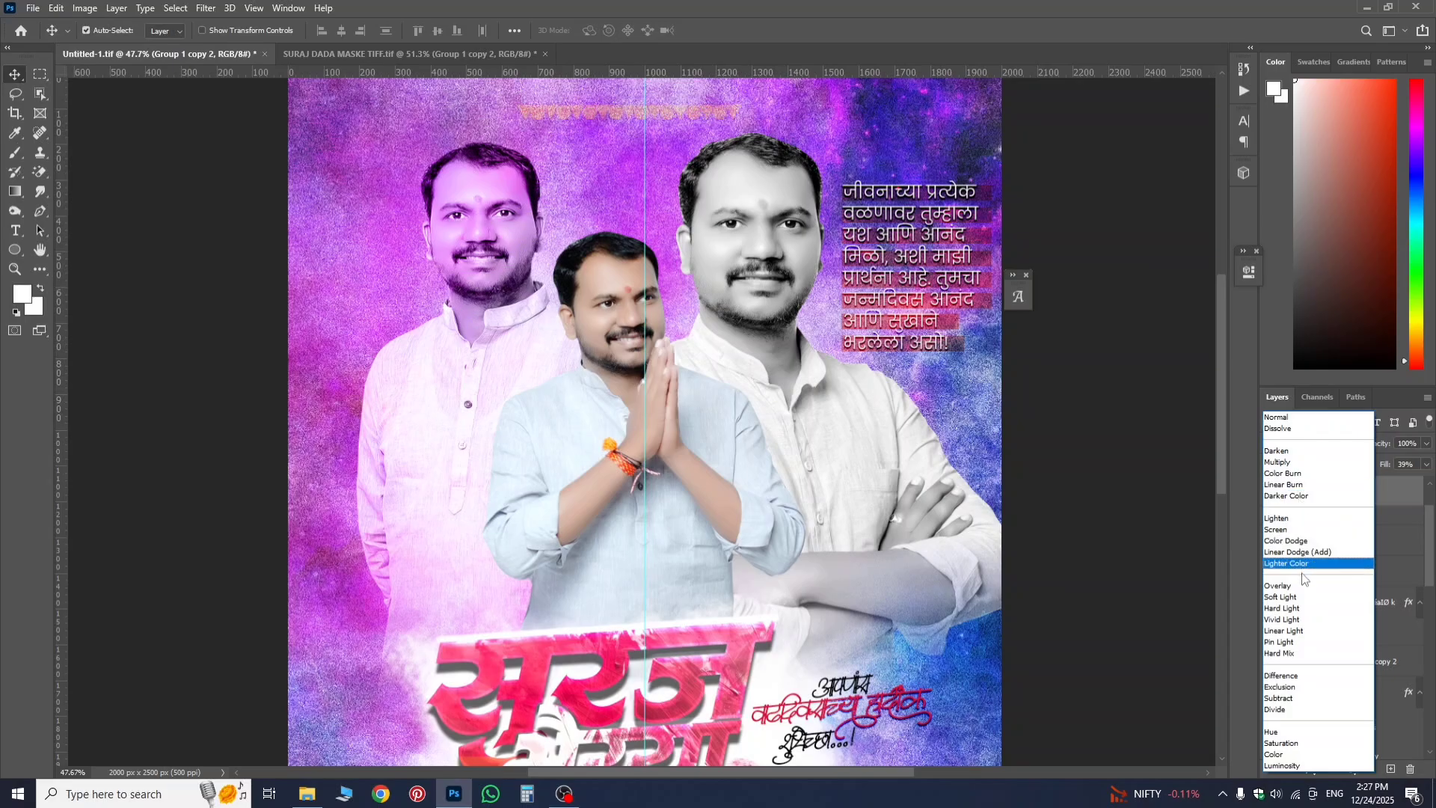
pyautogui.click(1296, 653)
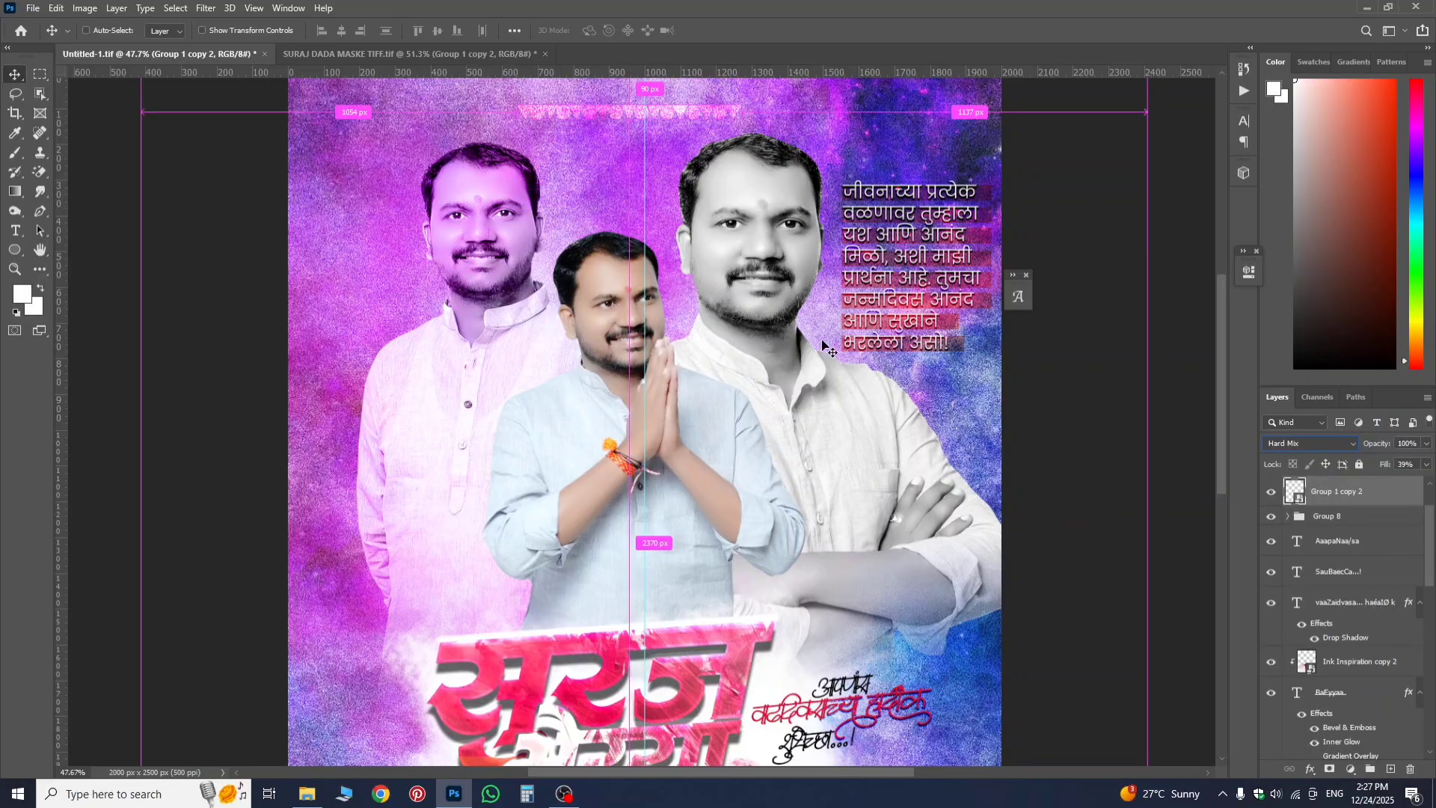
# - Centre the shape strip on the vertical guide above the portraits, at X 1000 px and about Y 148 px
pyautogui.hotkey('ctrl', 't')
pyautogui.scroll(-3, 696, 214)
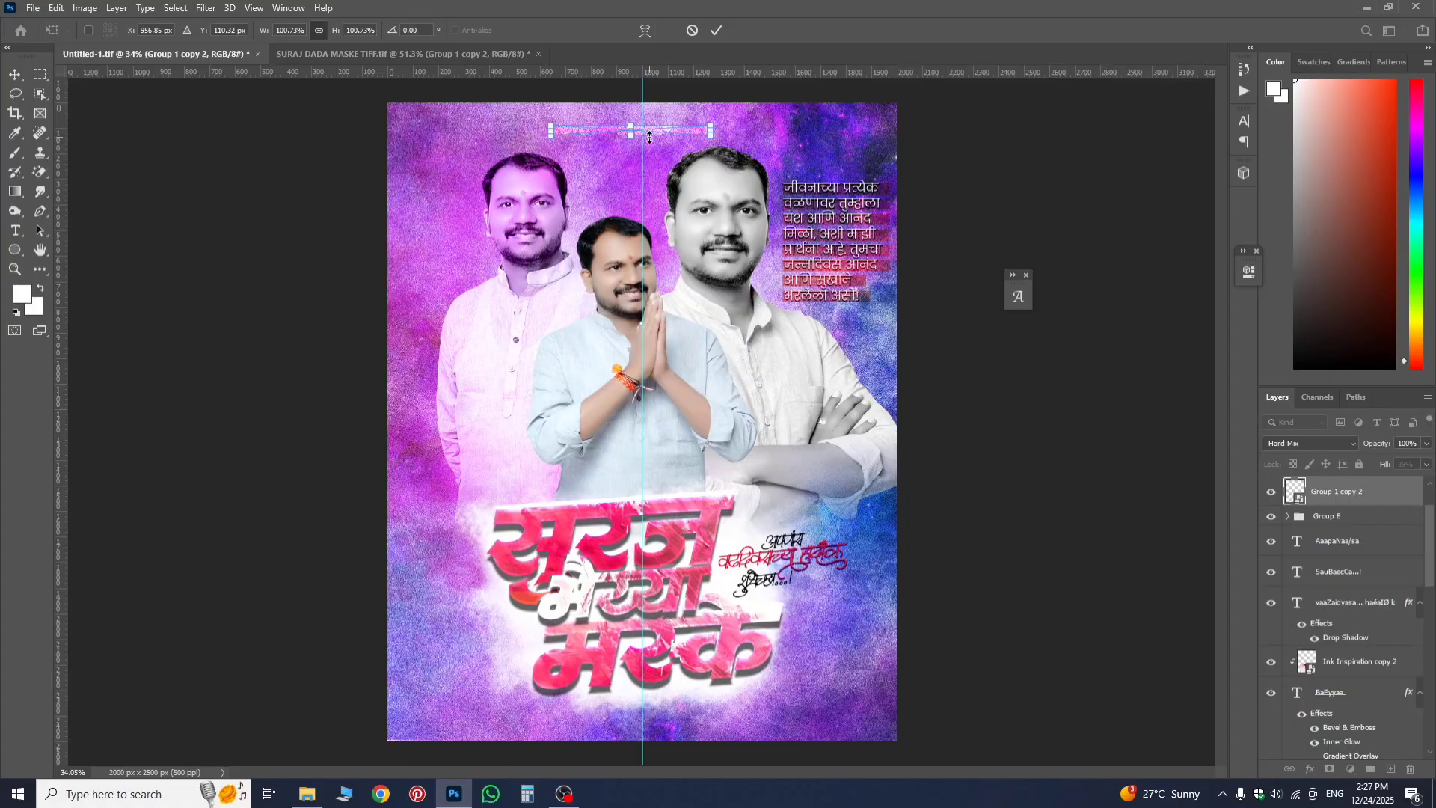
pyautogui.moveTo(652, 129); pyautogui.dragTo(662, 134)
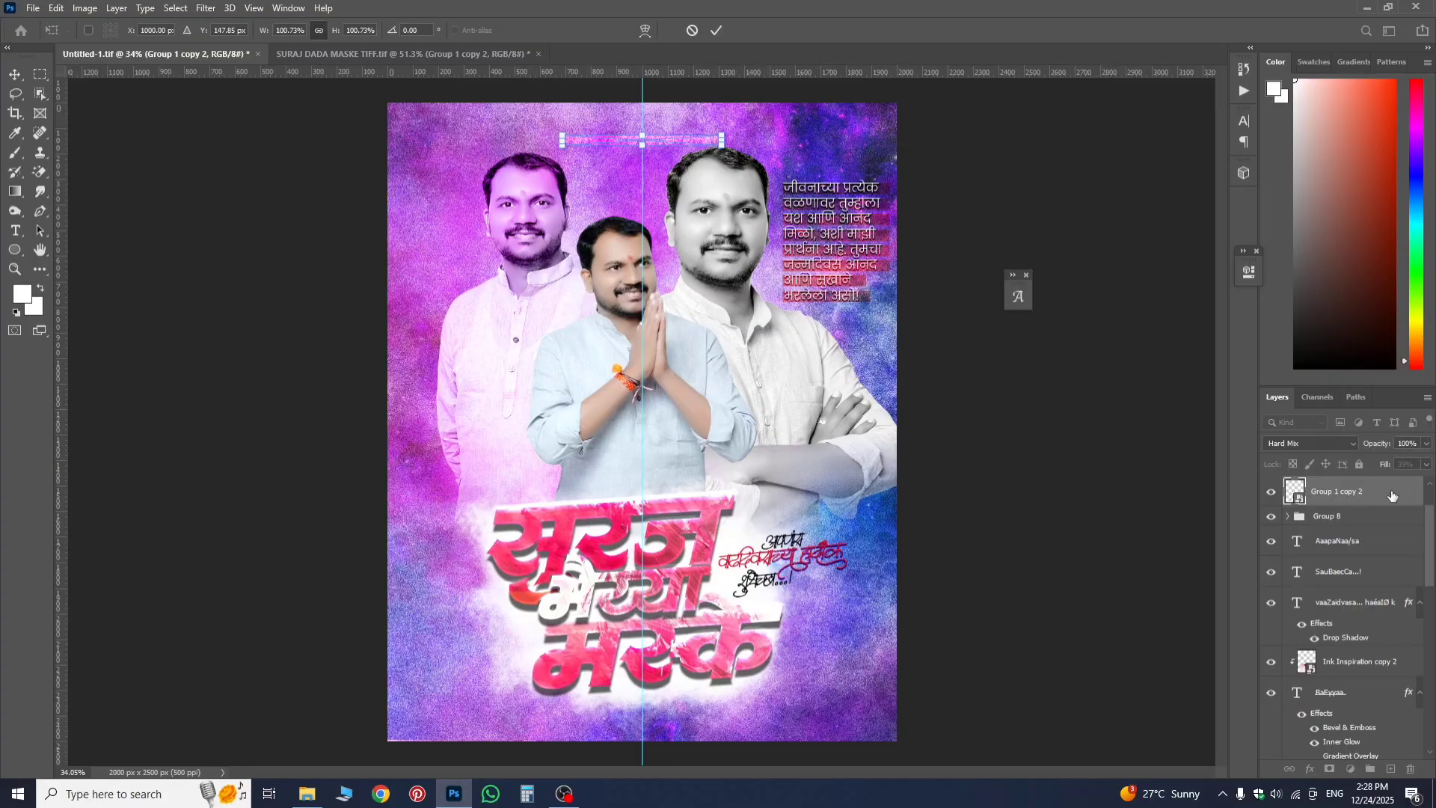
pyautogui.press('Return')
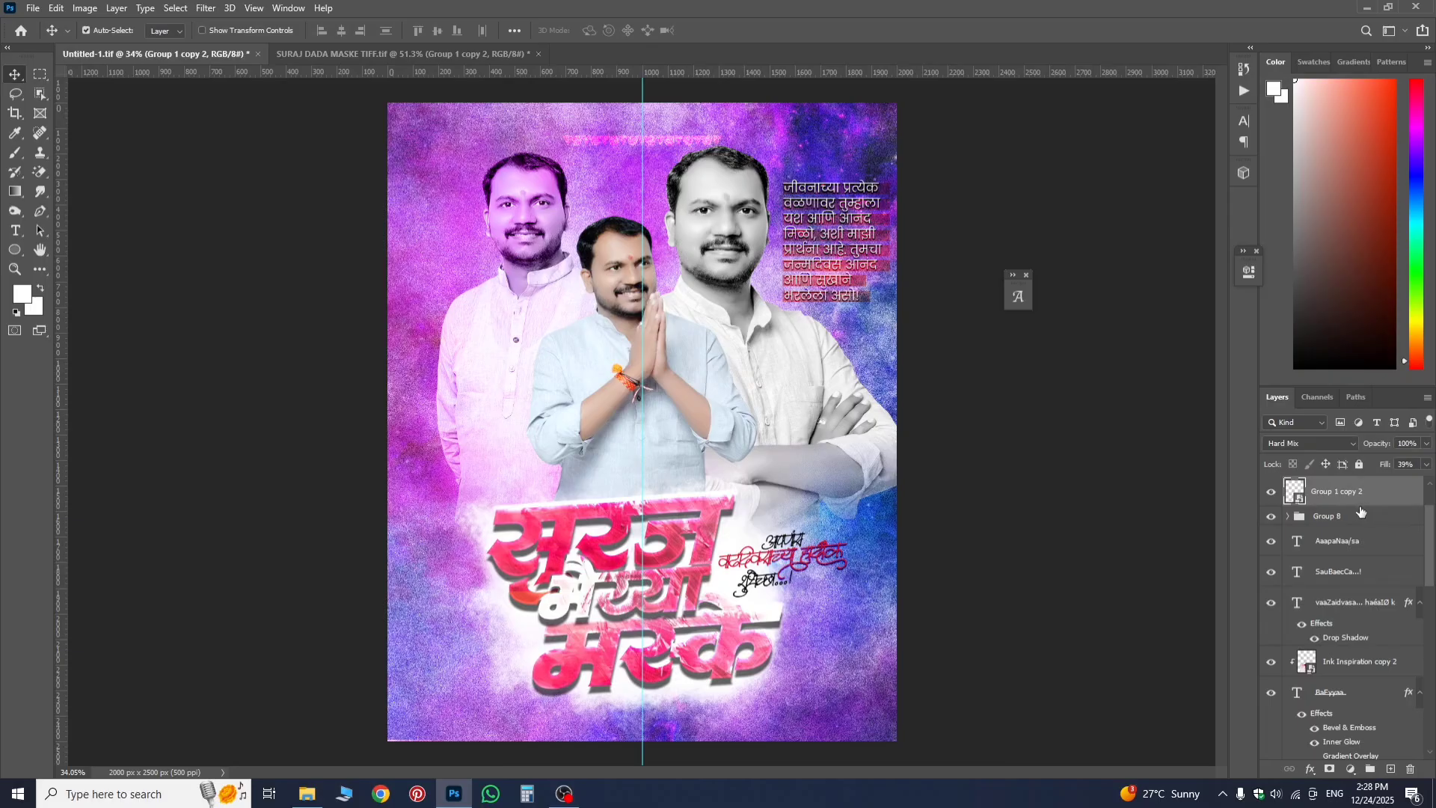
# - Duplicate the shape strip and move the copy straight down below the name title, to about Y 2369 px
pyautogui.hotkey('ctrl', 'j')
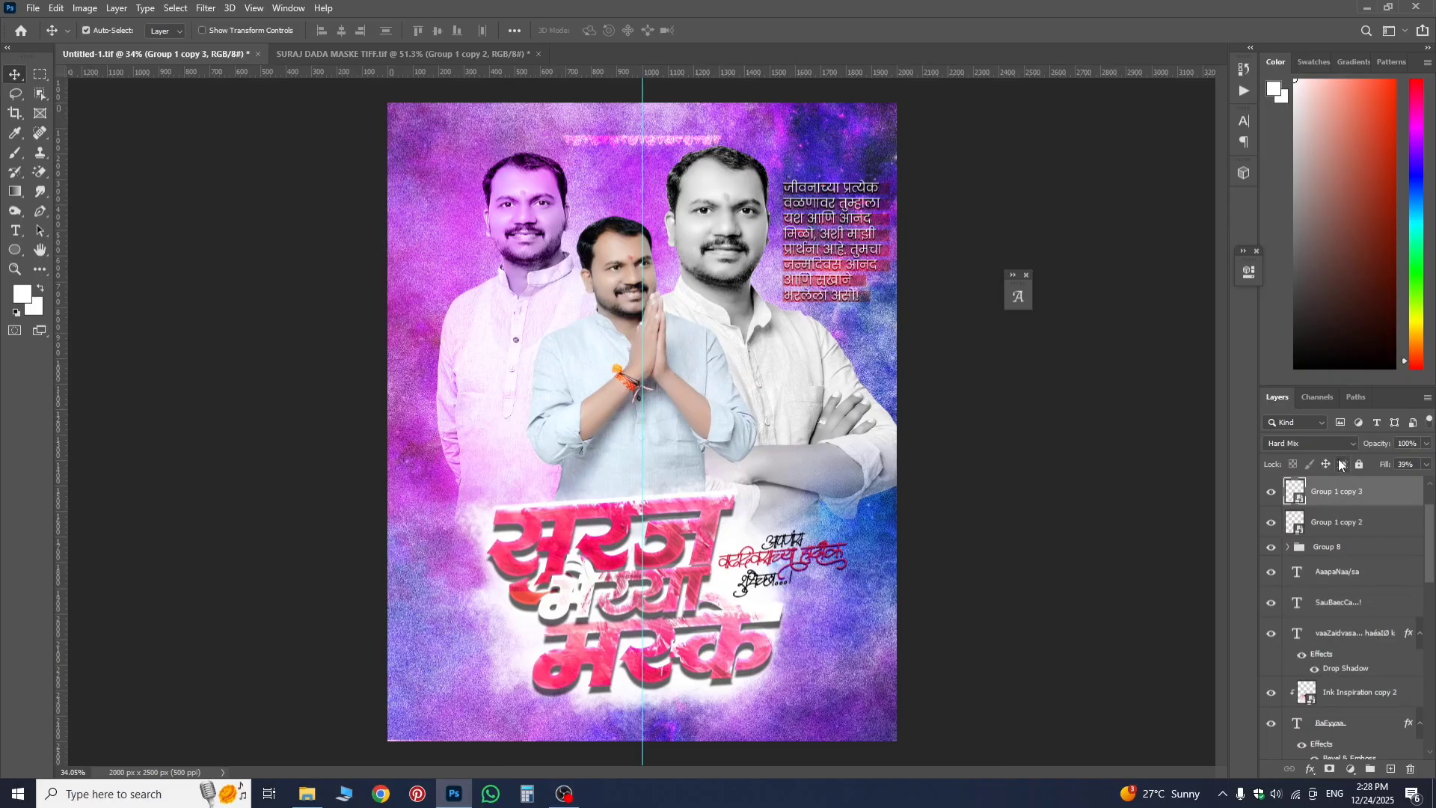
pyautogui.press('ctrl')
pyautogui.hotkey('ctrl', 't')
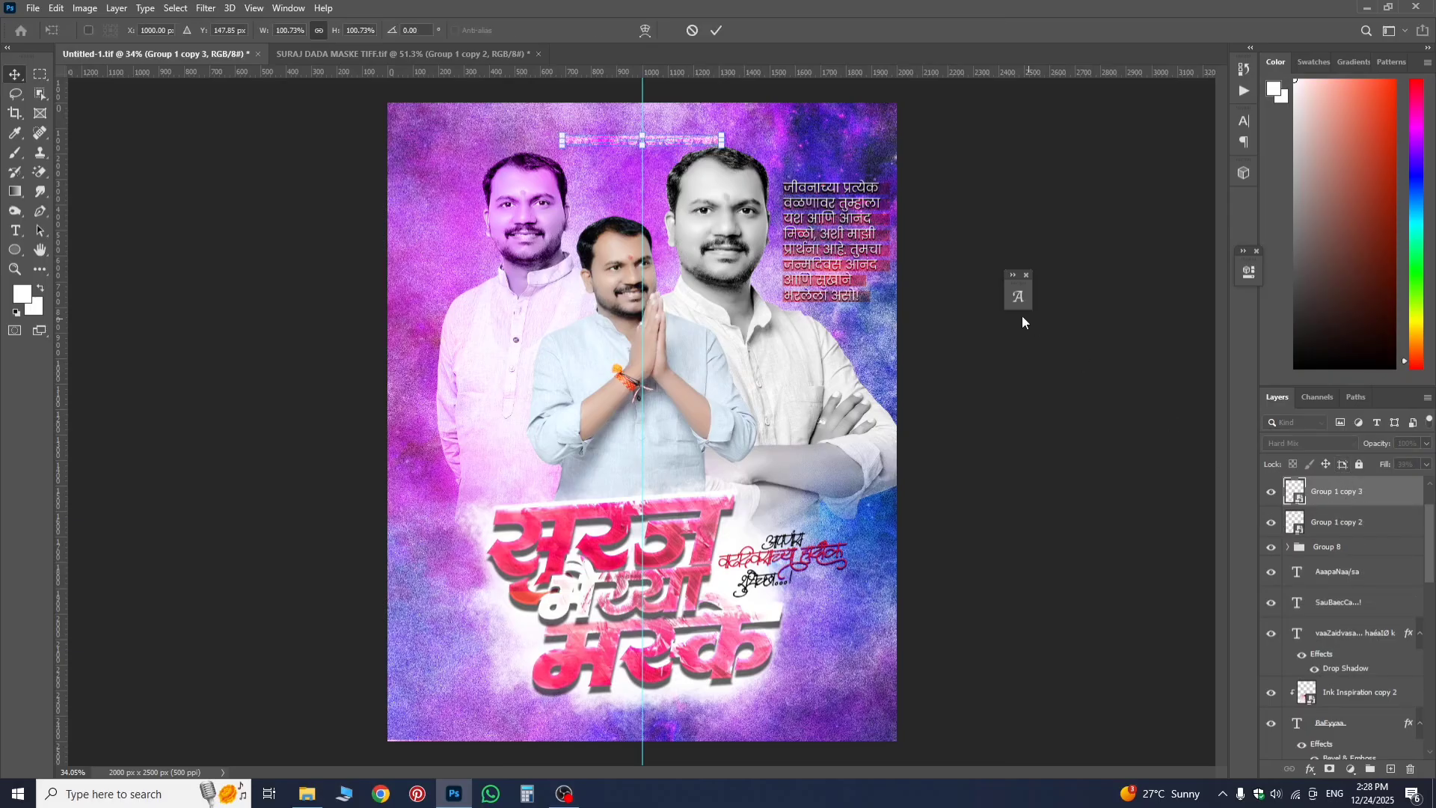
pyautogui.moveTo(672, 138); pyautogui.dragTo(676, 706)
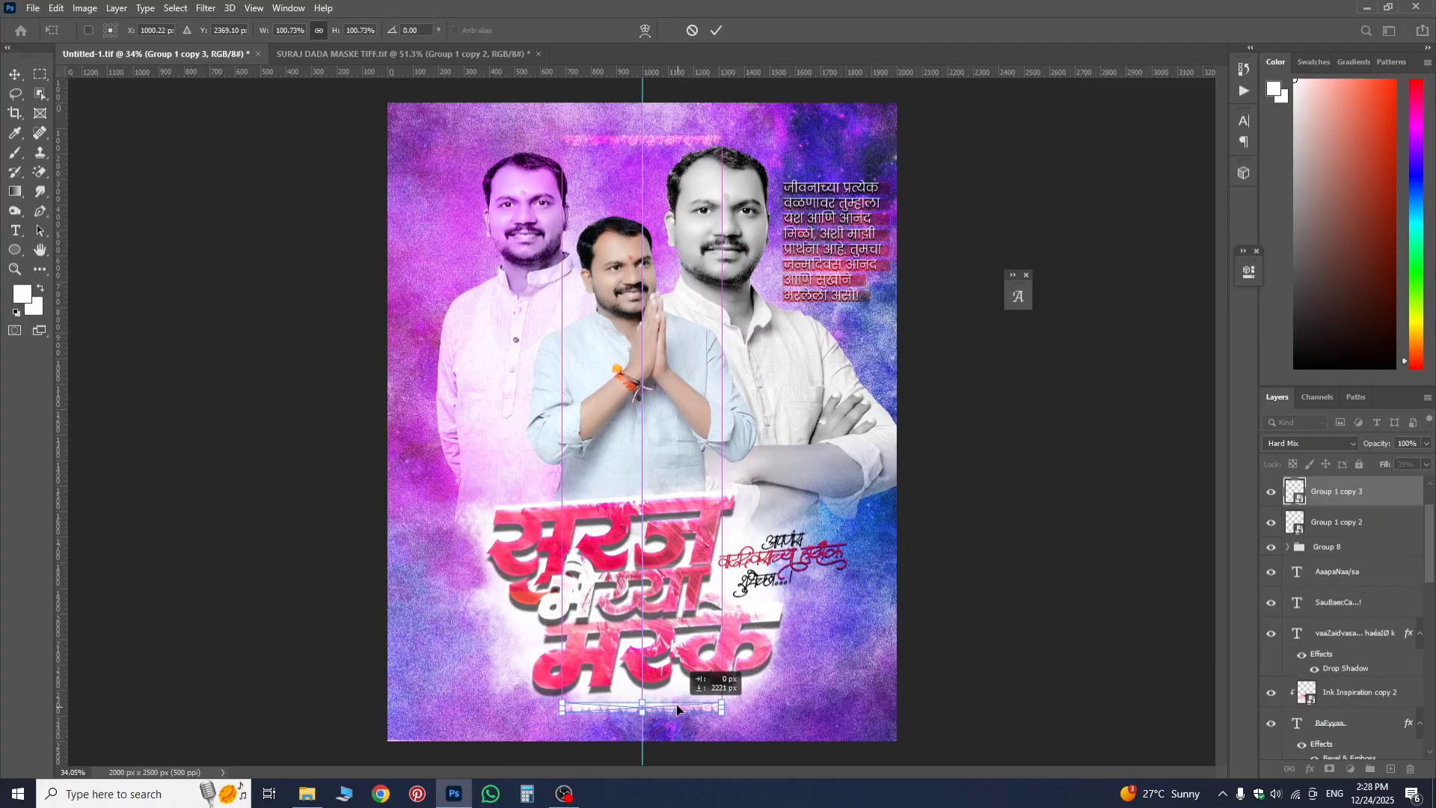
pyautogui.press('Return')
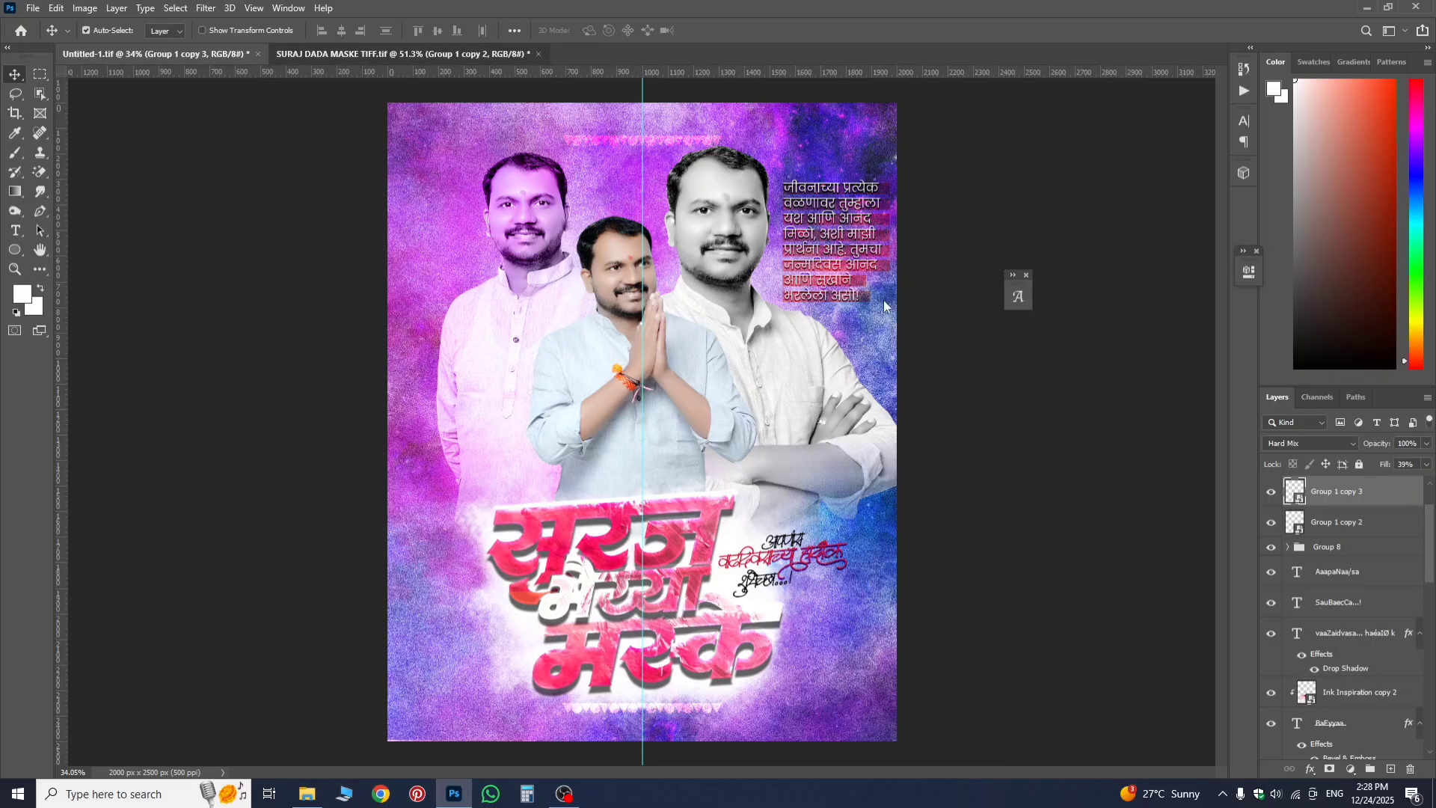
# - Copy the masked Group 6 copy with its HAPPYBIRTHDAY text layers from the reference poster into Untitled-1.tif
pyautogui.hotkey('ctrl', 'Tab')
pyautogui.scroll(2, 971, 397)
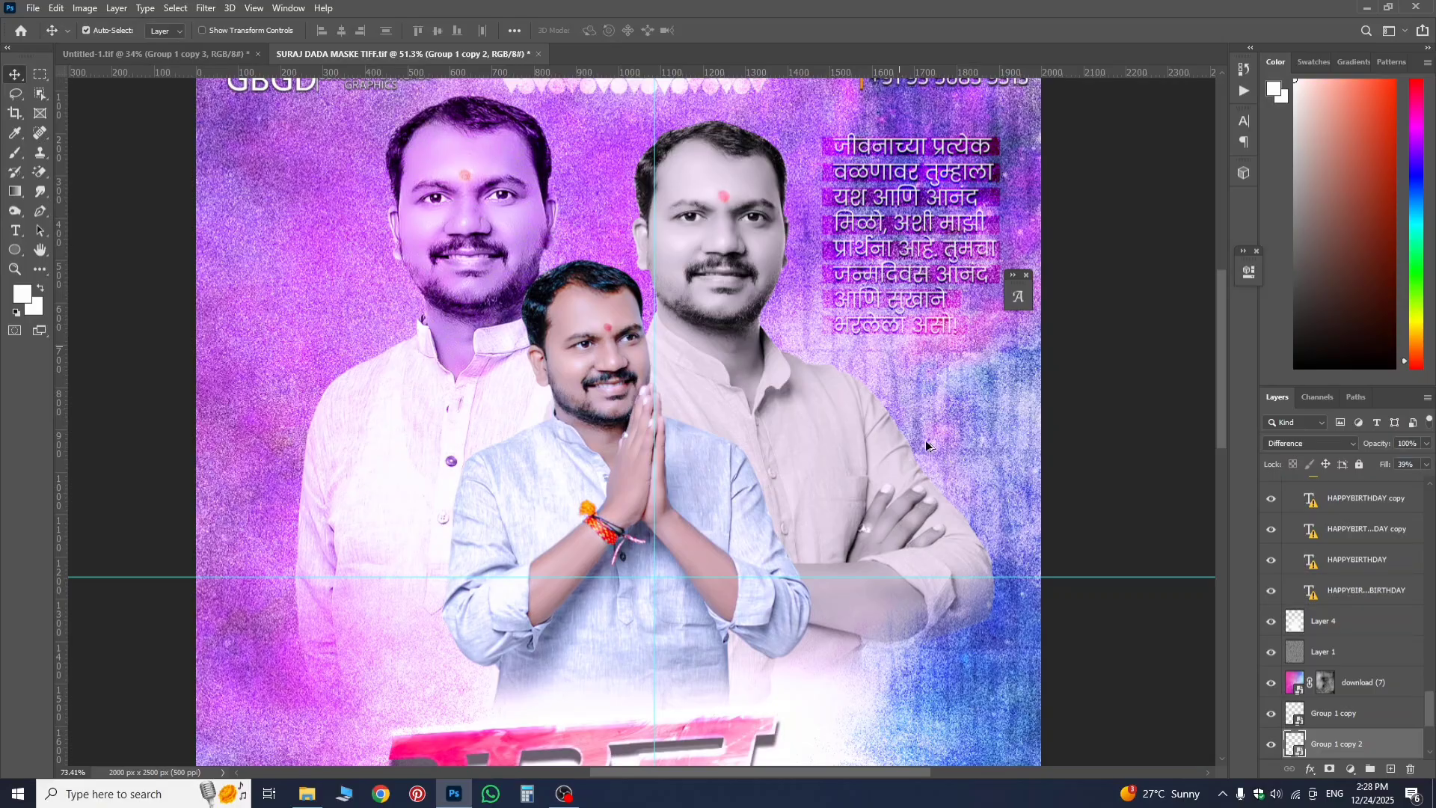
pyautogui.scroll(1, 926, 446)
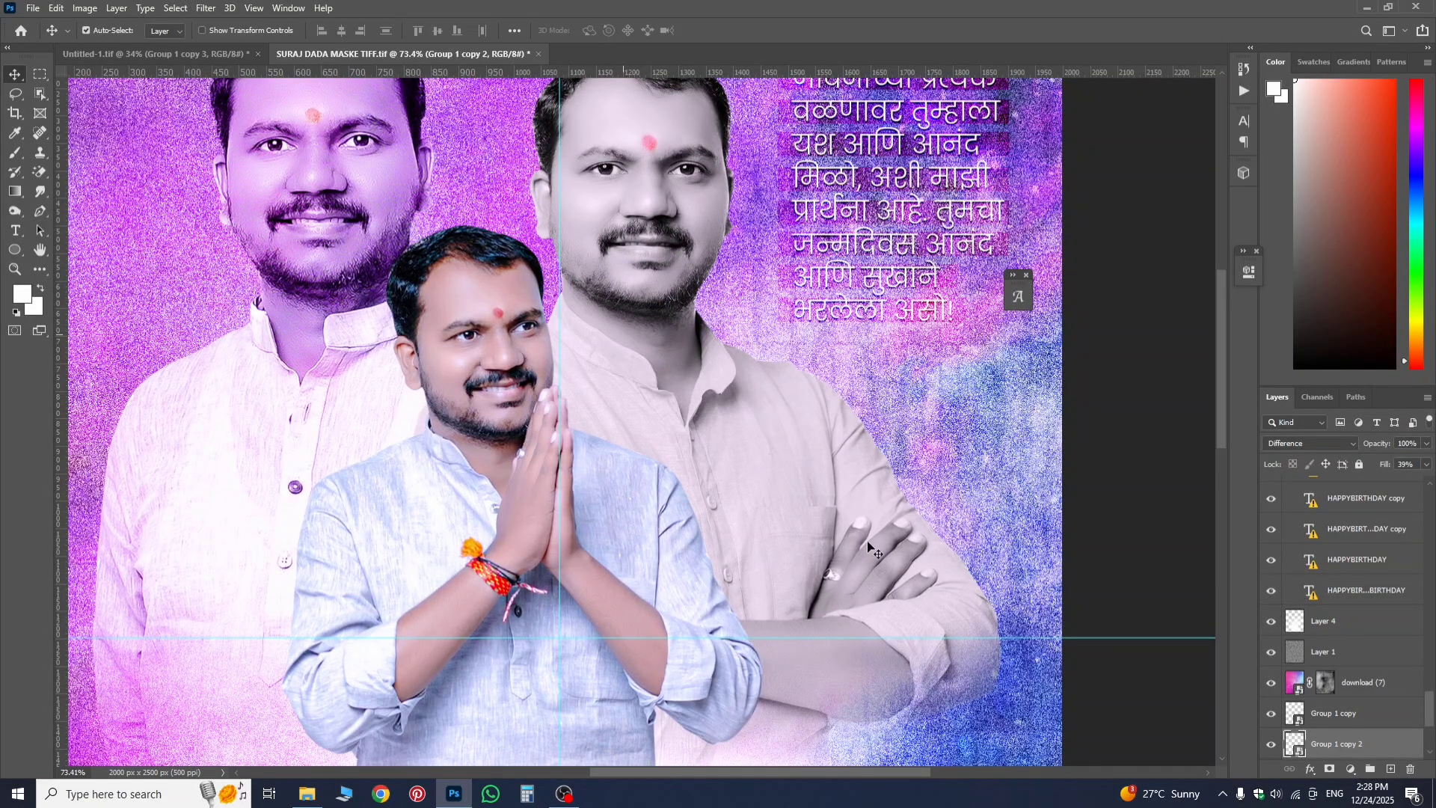
pyautogui.scroll(5, 1380, 524)
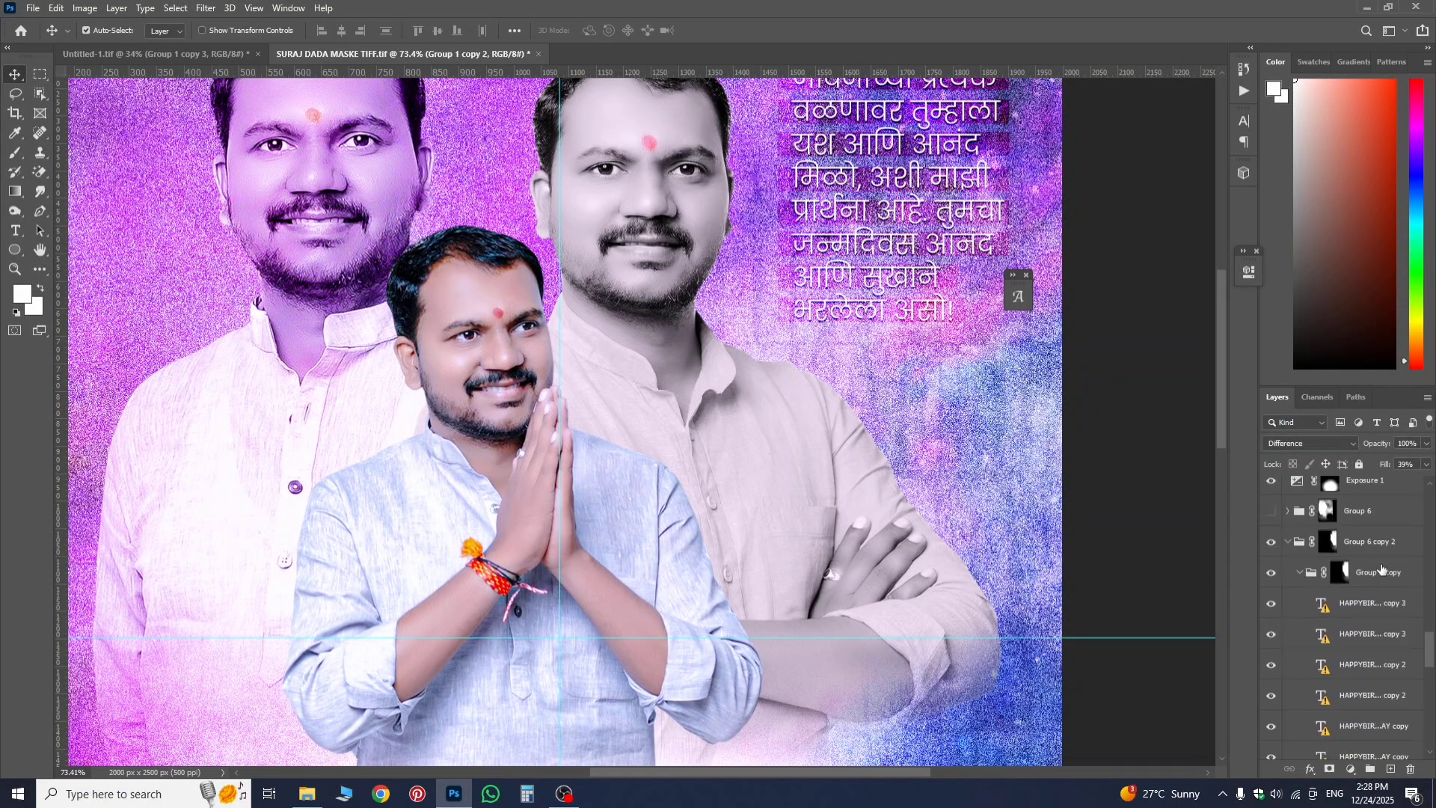
pyautogui.hotkey('shift', 'alt', 'n')
pyautogui.scroll(-4, 845, 448)
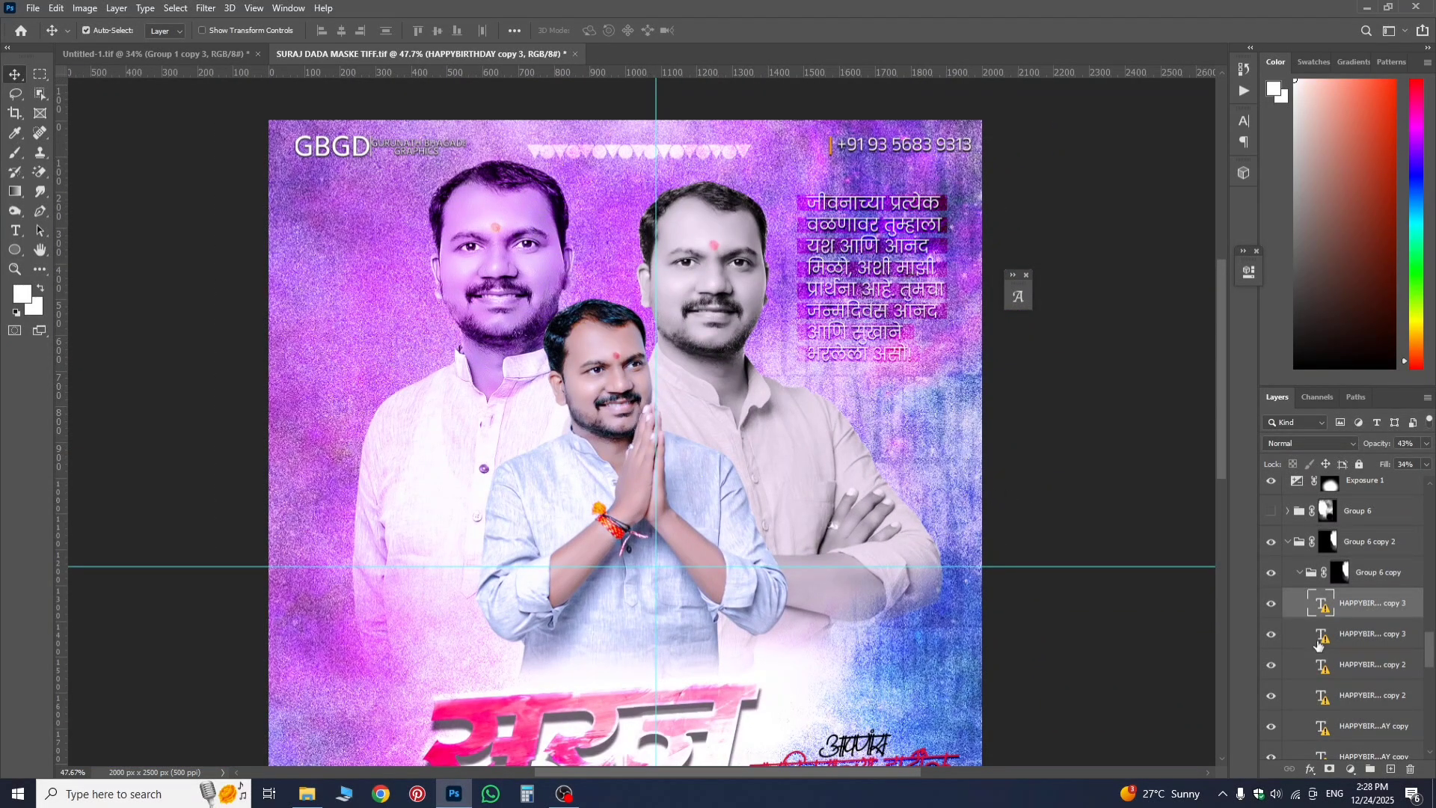
pyautogui.click(1376, 586)
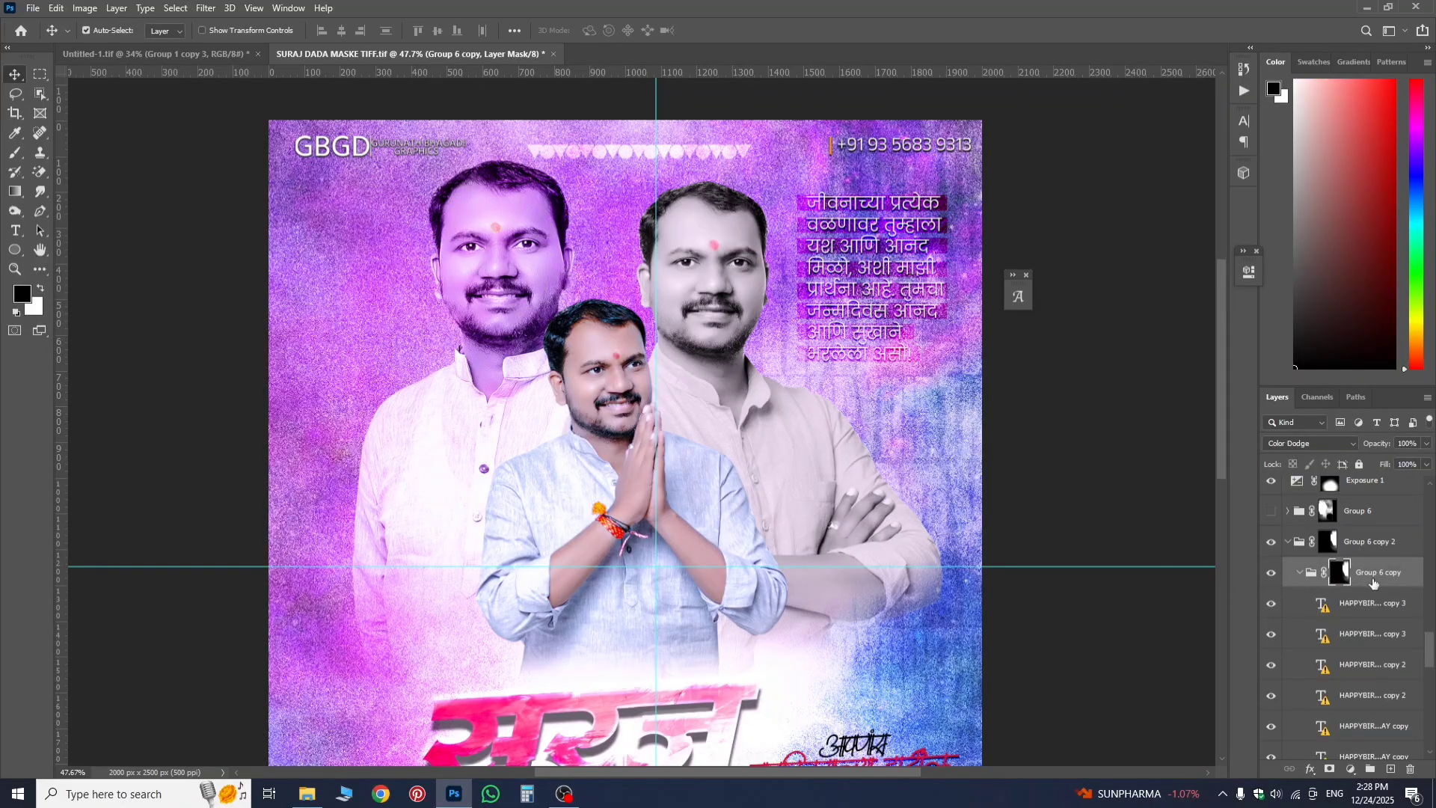
pyautogui.moveTo(1378, 583); pyautogui.dragTo(615, 350)
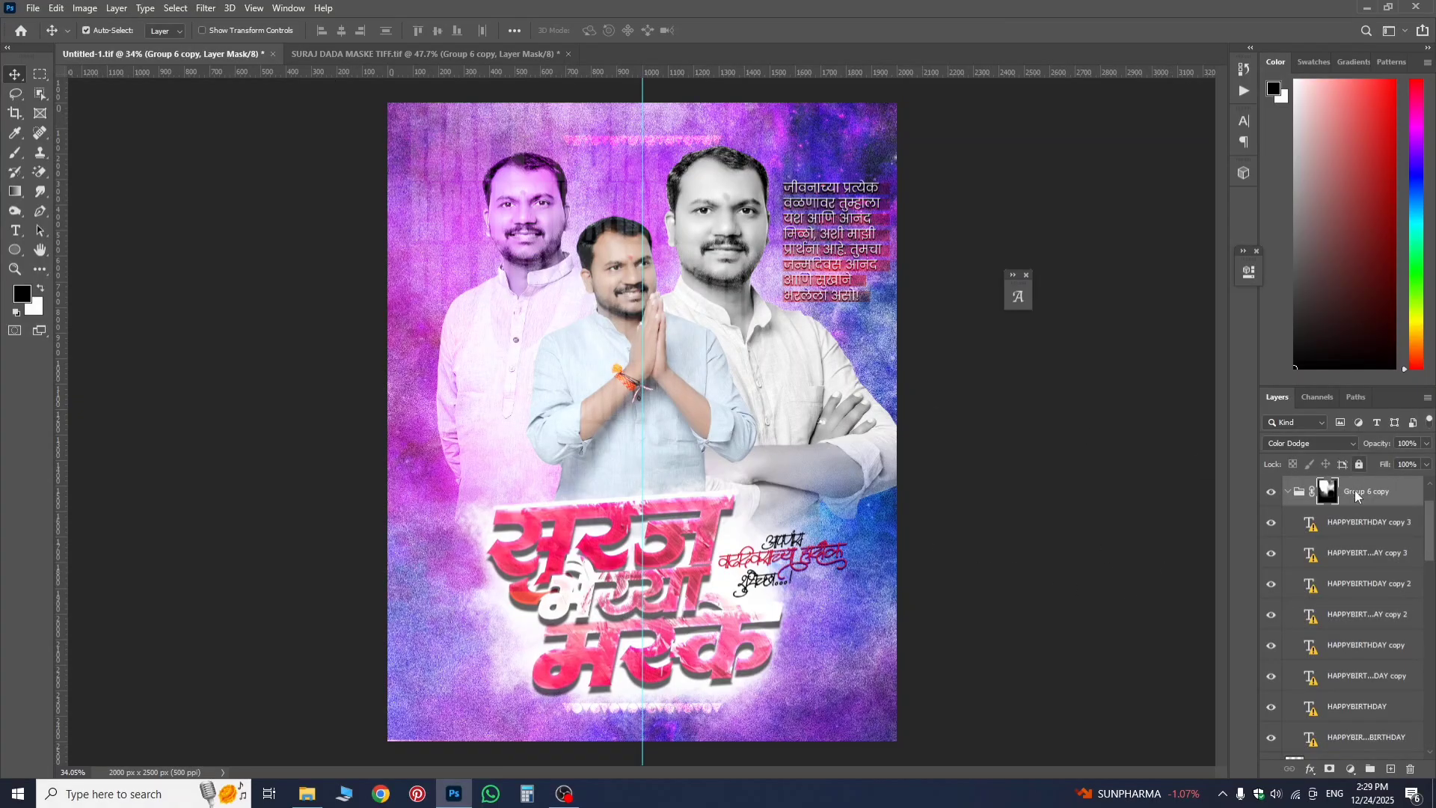
# - Transform Group 6 copy despite the missing Morganite Black font, moving it to about X 832 px and Y 1422 px
pyautogui.hotkey('ctrl', 't')
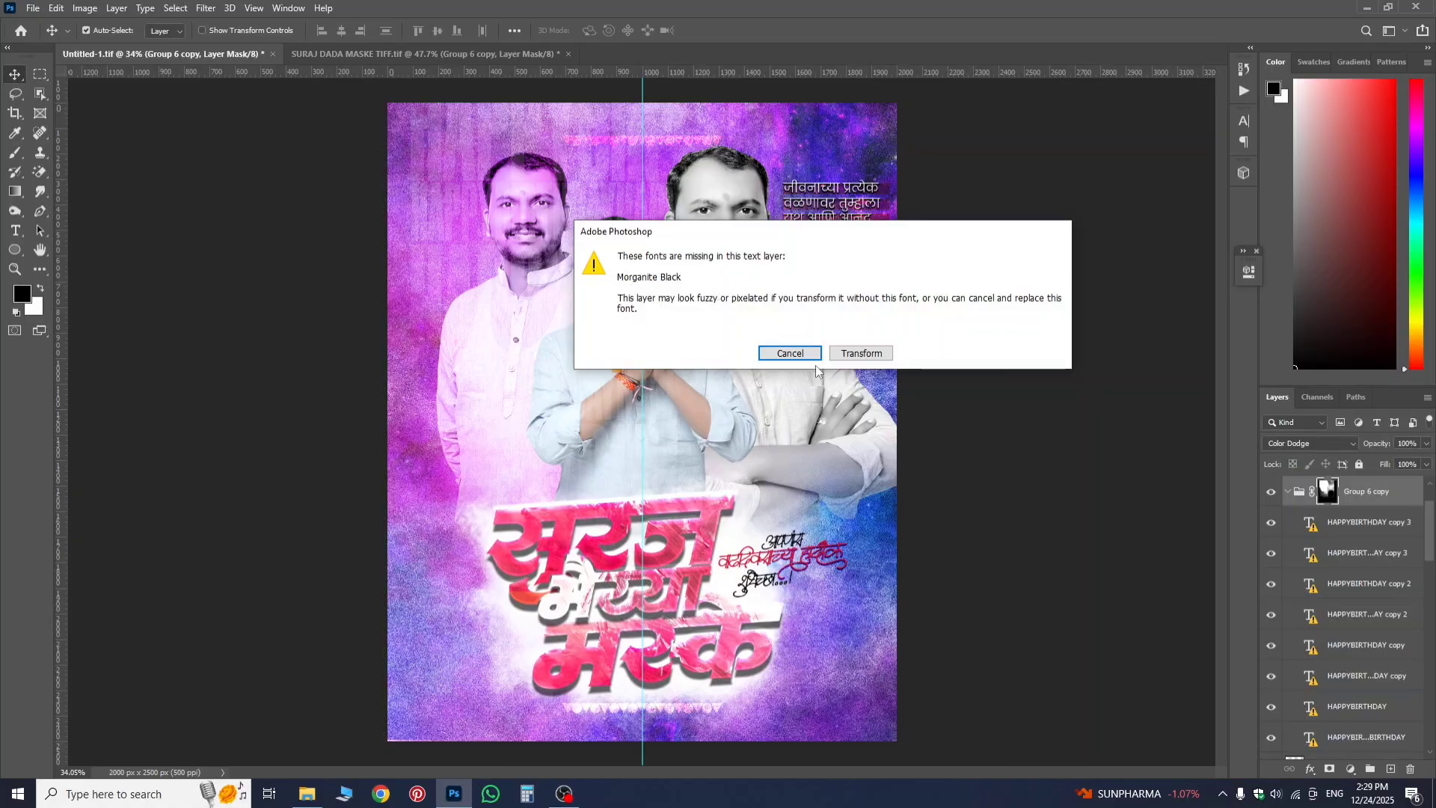
pyautogui.click(860, 354)
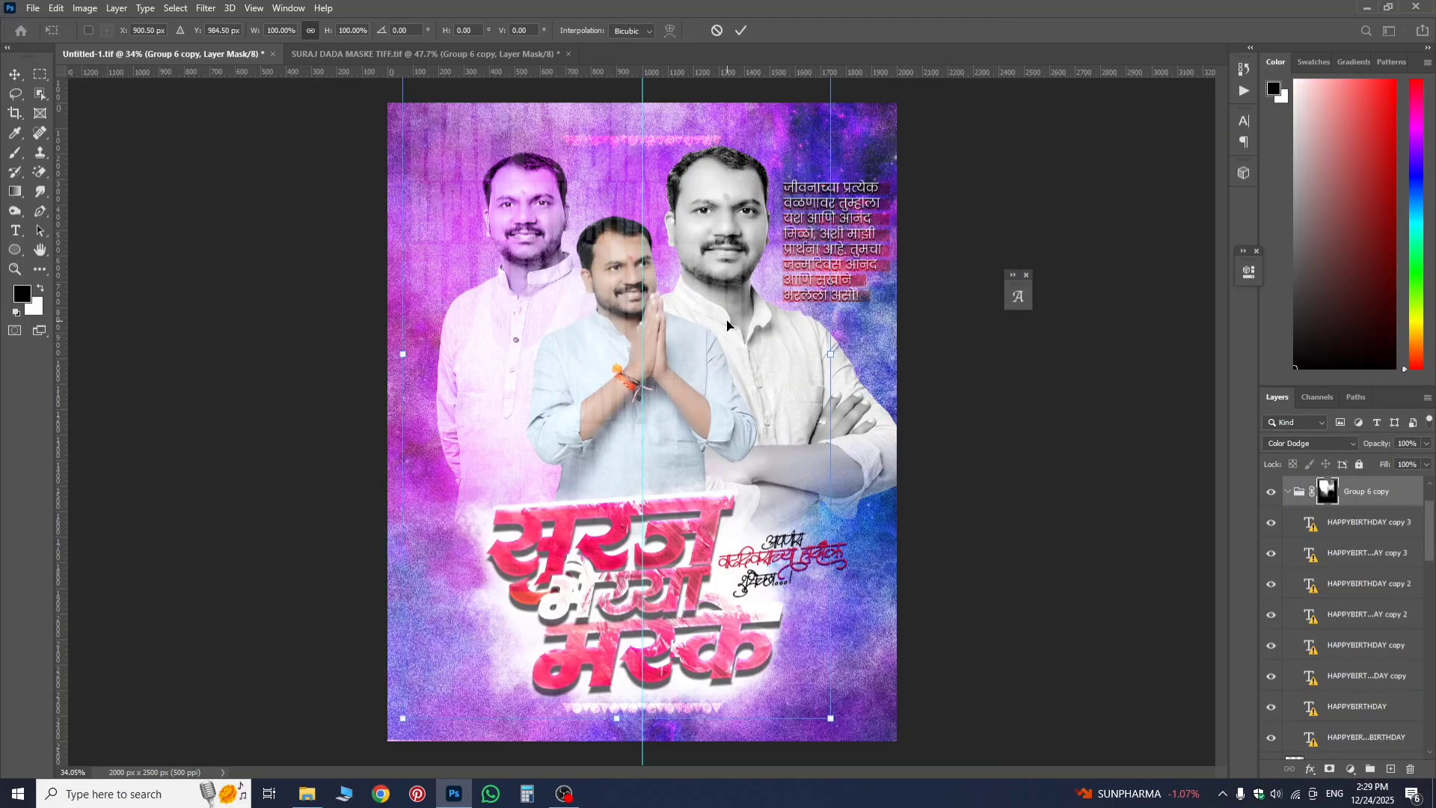
pyautogui.moveTo(727, 326); pyautogui.dragTo(705, 433)
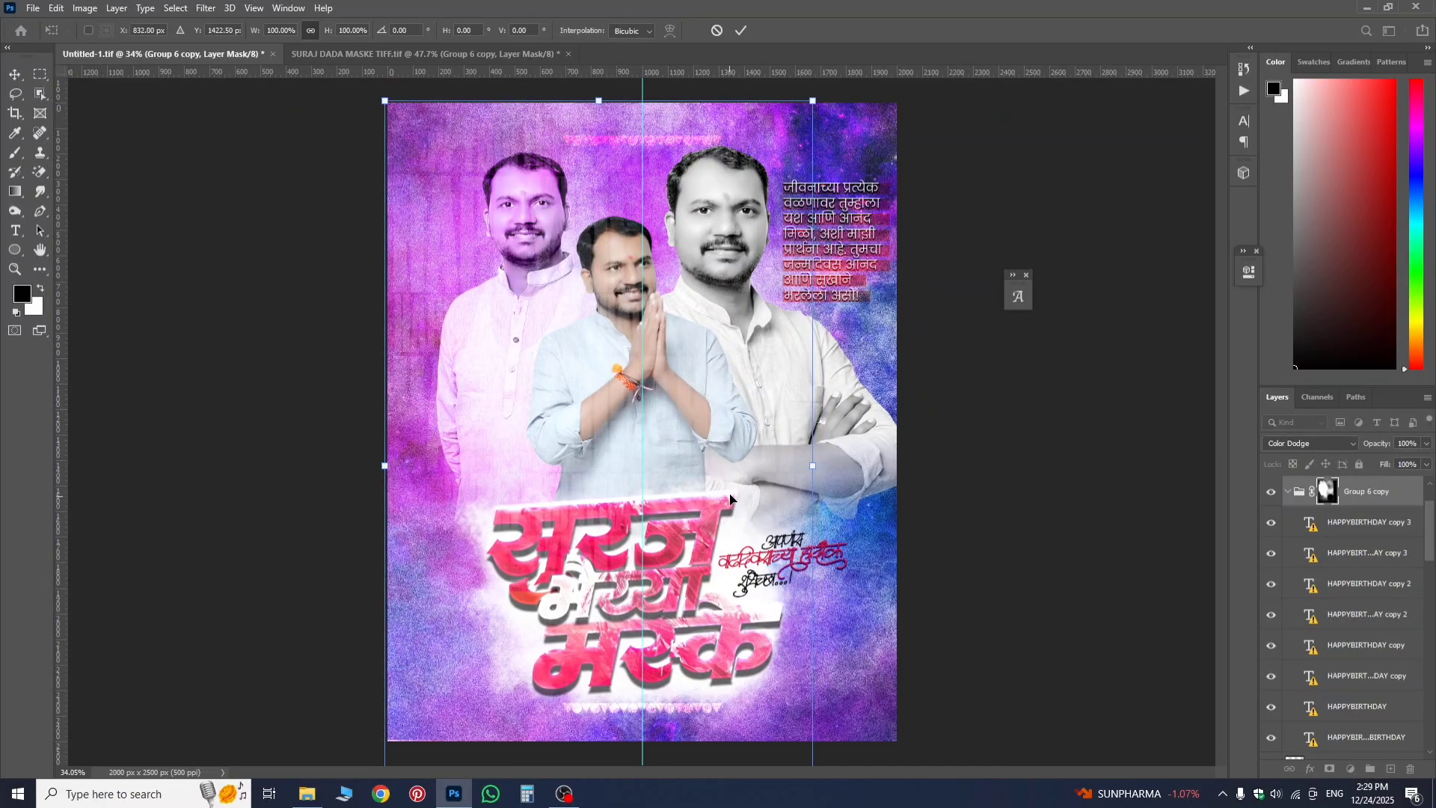
pyautogui.scroll(3, 752, 407)
pyautogui.scroll(-2, 752, 407)
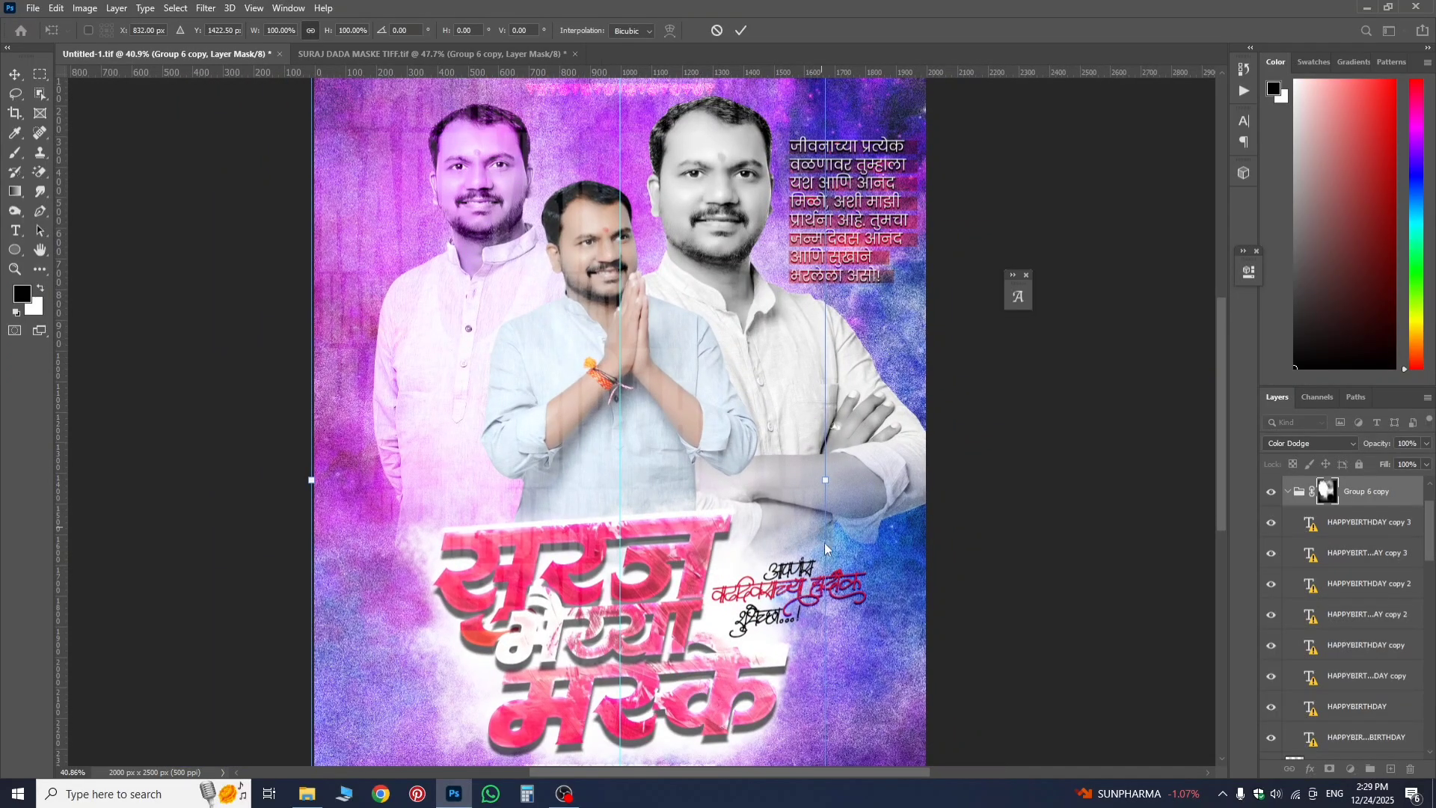
pyautogui.click(1381, 496)
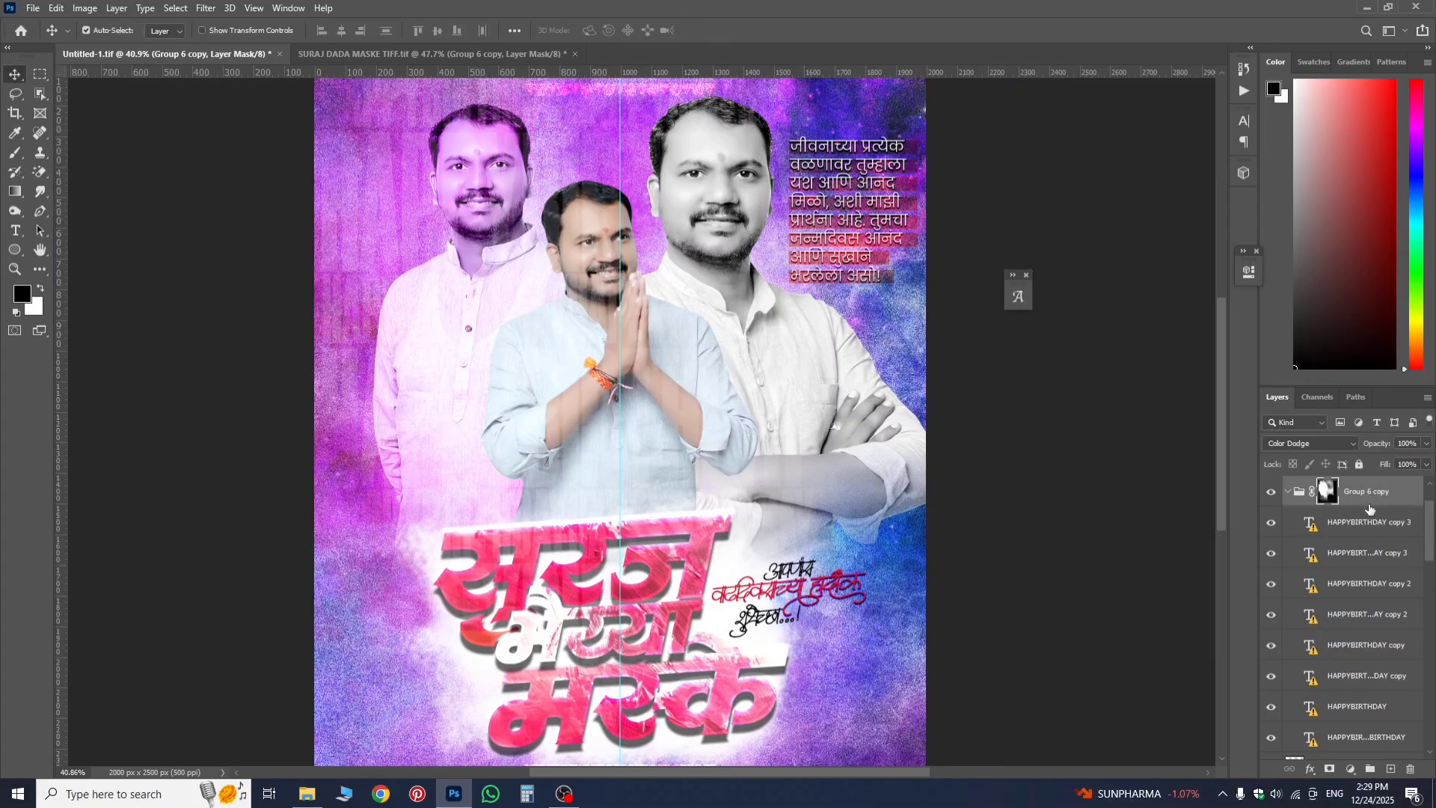
# - Select Group 6 copy as a whole and collapse its HAPPYBIRTHDAY text layers in the layer stack
pyautogui.click(1299, 527)
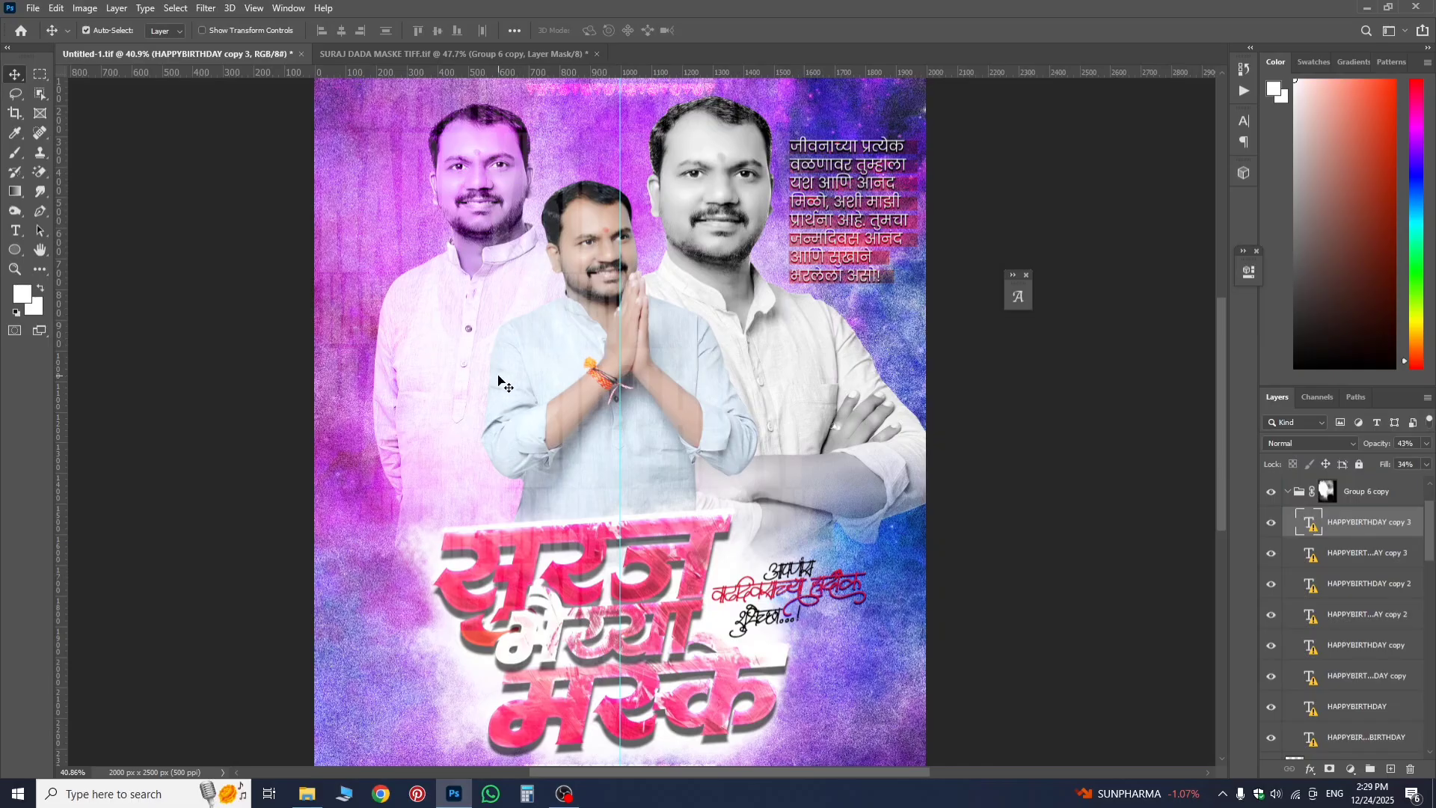
pyautogui.scroll(2, 532, 302)
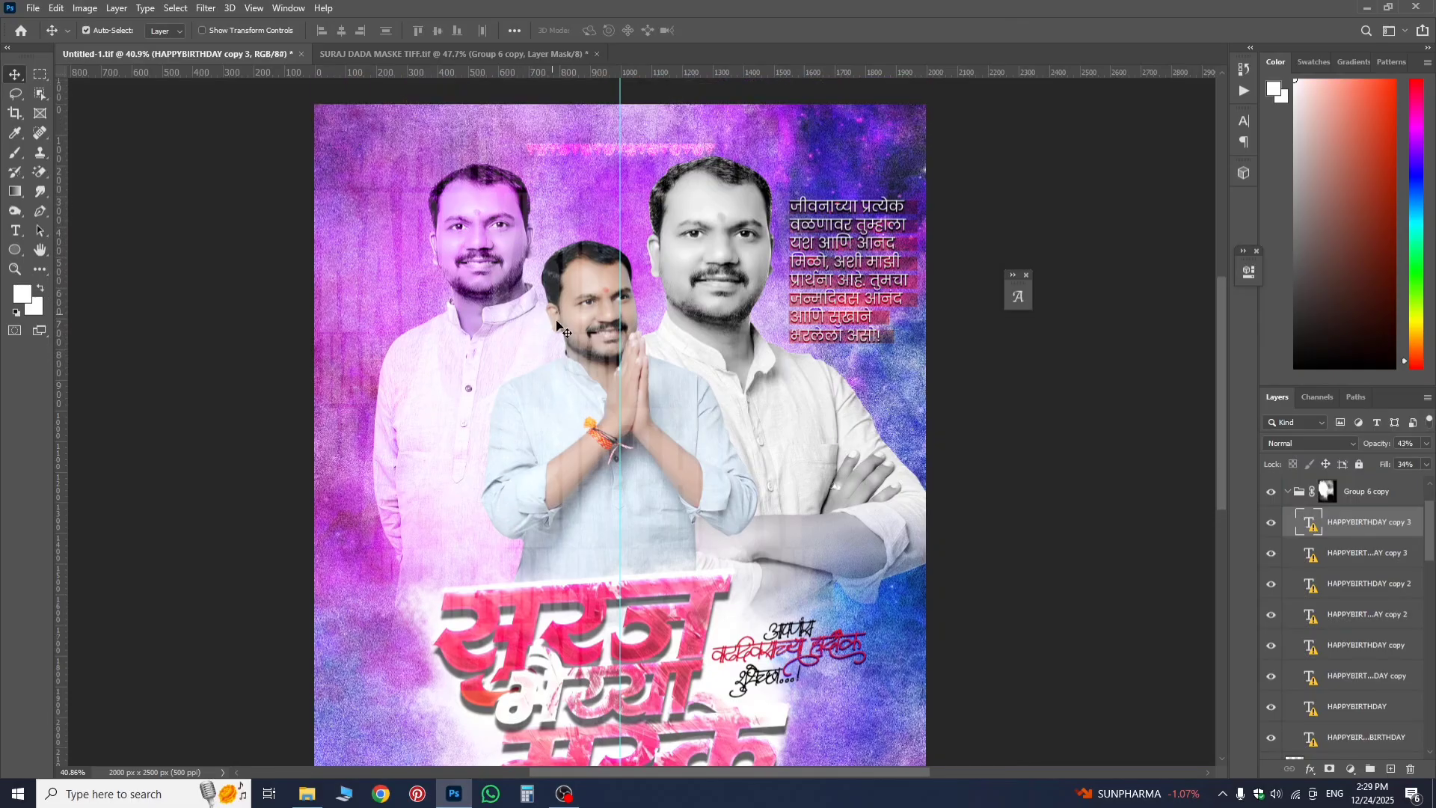
pyautogui.scroll(2, 597, 375)
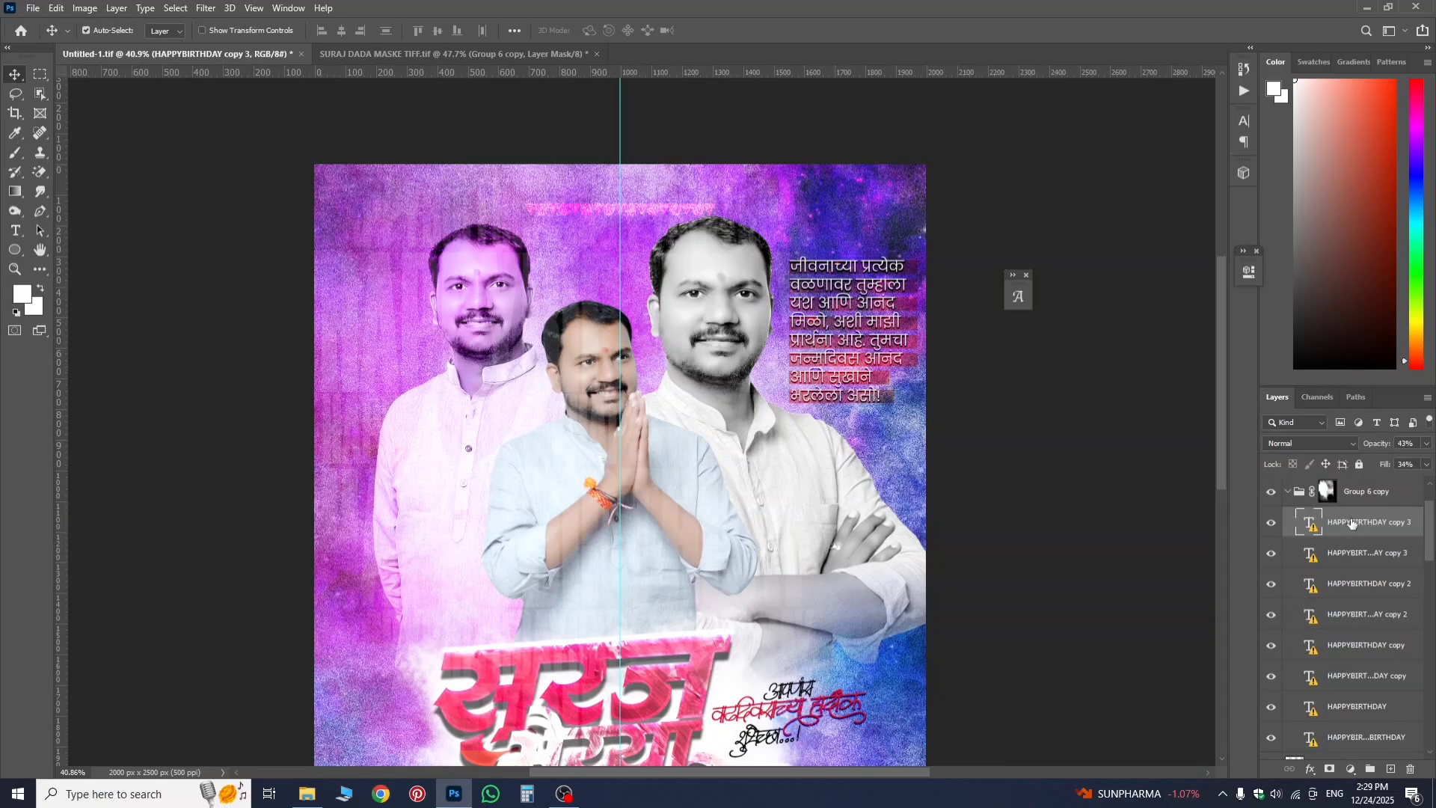
pyautogui.click(1358, 492)
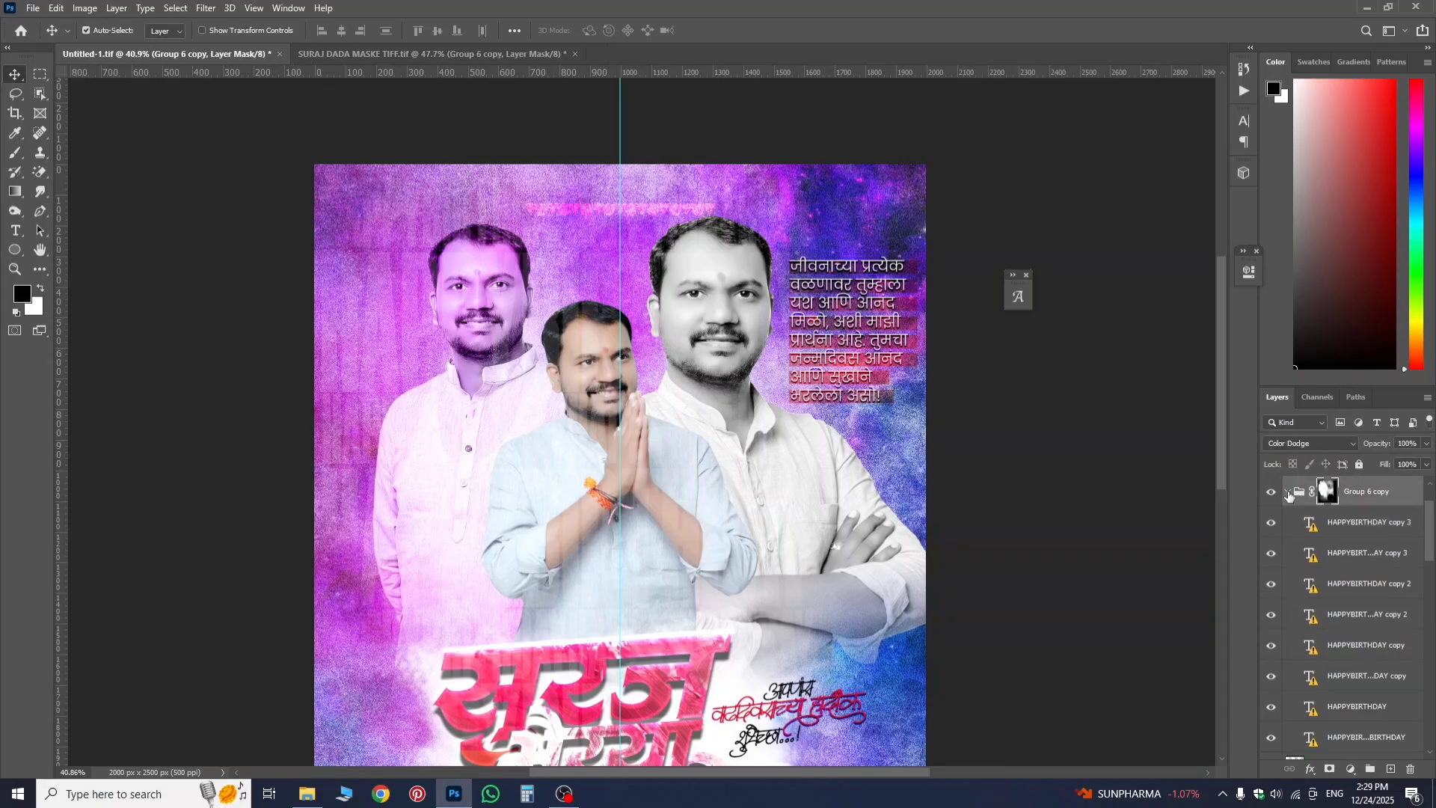
pyautogui.click(1287, 491)
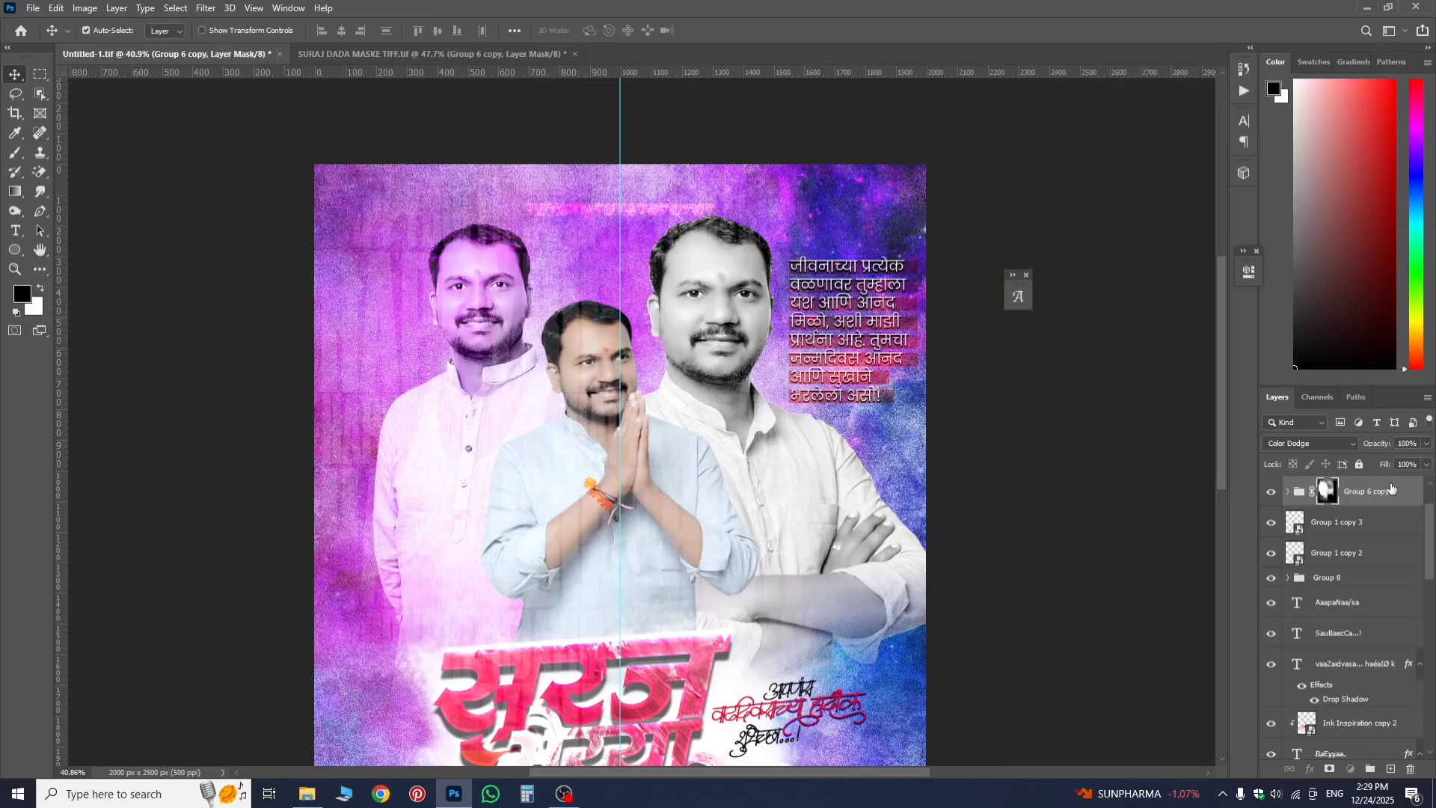
# - Reorder the Group 6 copy group beneath the model group, directly above Layer 1, keeping the portraits in place
pyautogui.moveTo(1390, 488); pyautogui.dragTo(1337, 537)
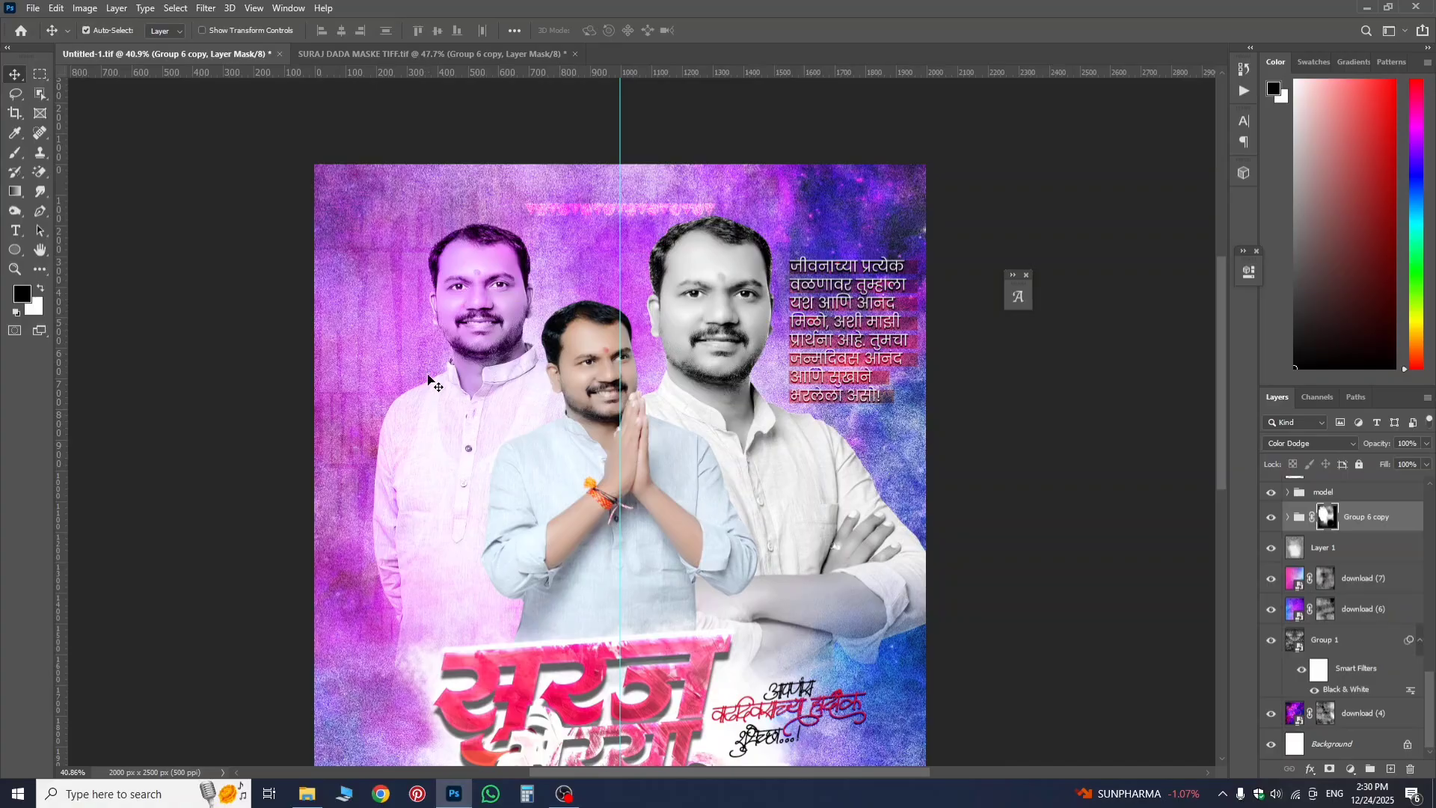
pyautogui.moveTo(428, 381); pyautogui.dragTo(957, 480)
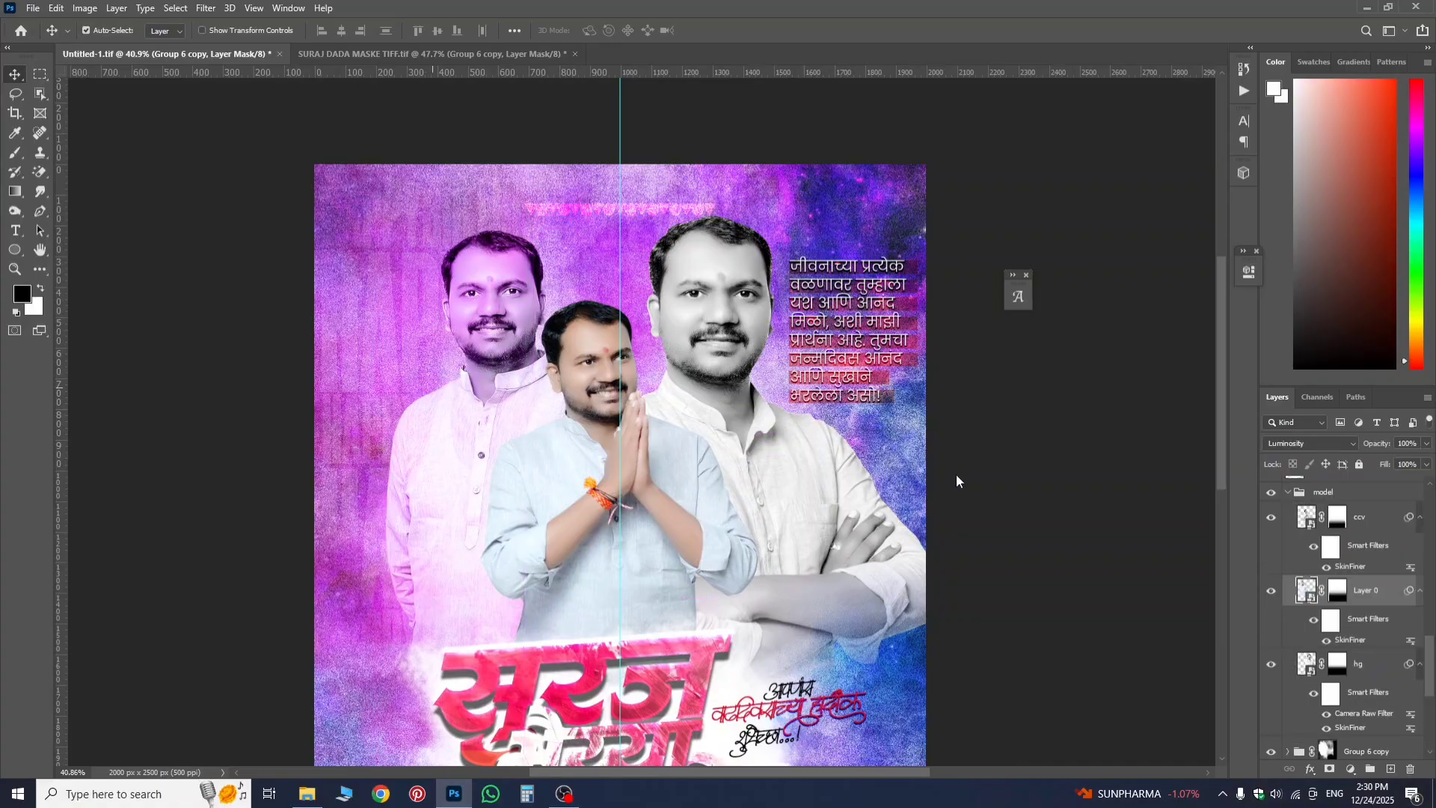
pyautogui.hotkey('ctrl', 'z')
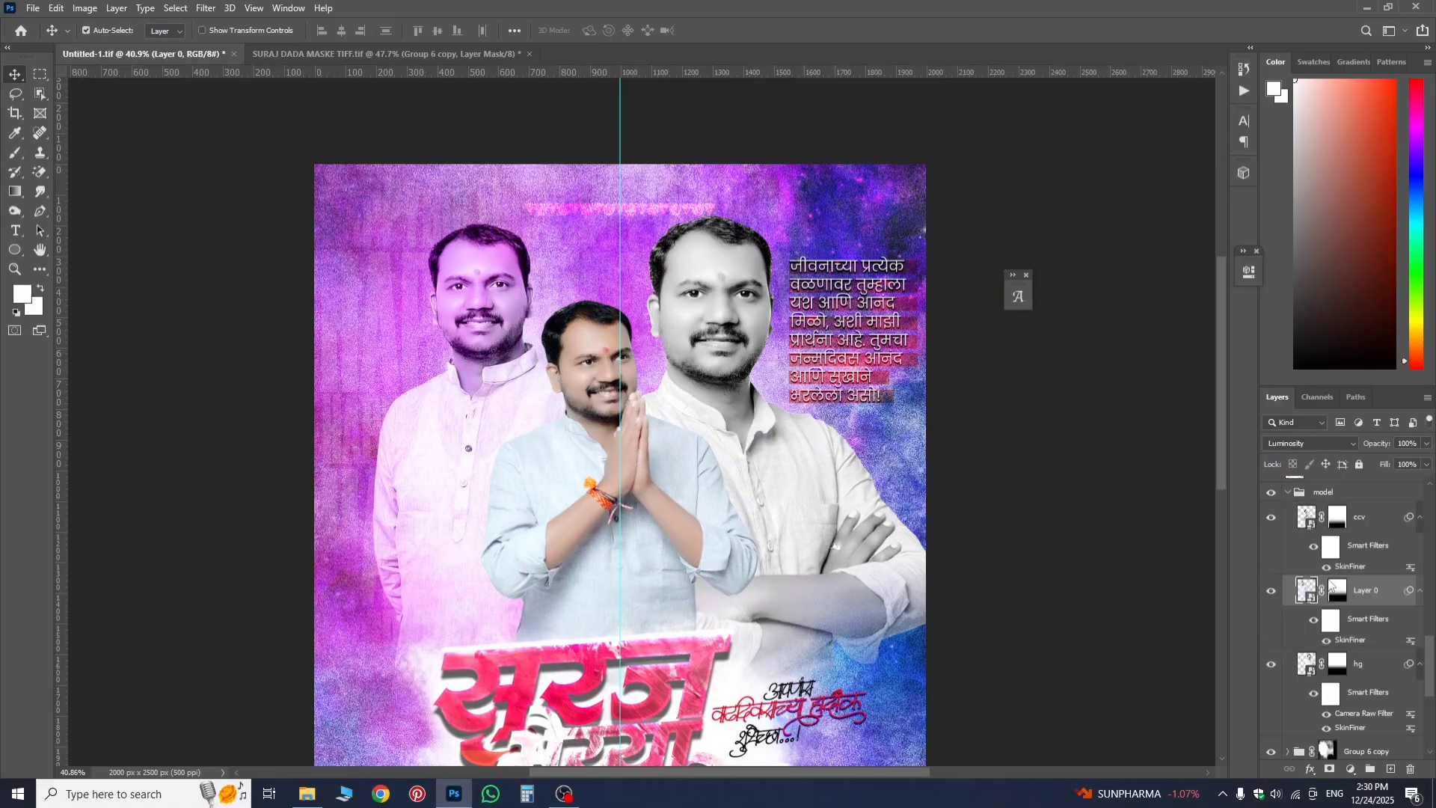
# - Select the masked Group 6 copy group again and duplicate it directly above itself
pyautogui.scroll(-5, 1331, 587)
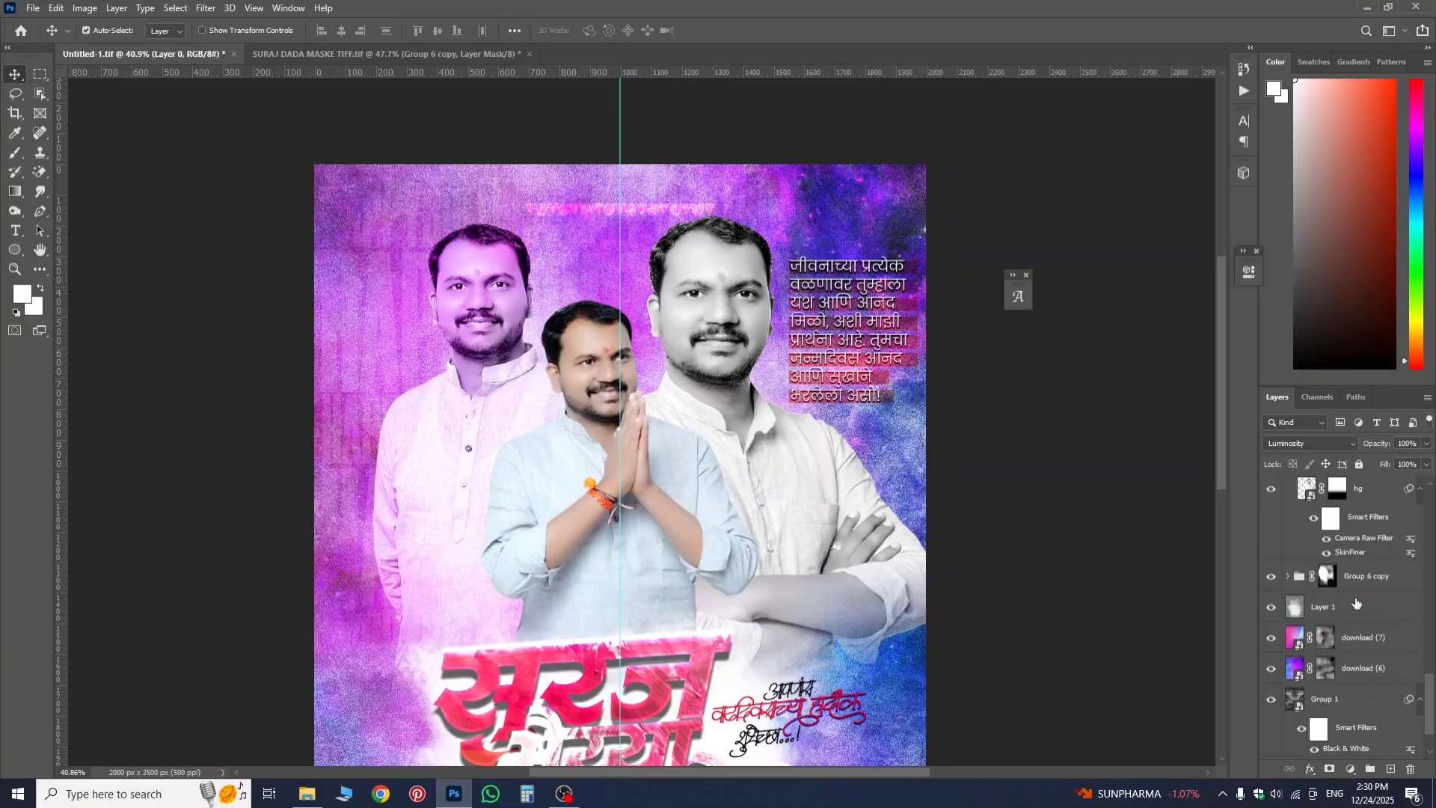
pyautogui.click(1326, 576)
pyautogui.scroll(-2, 587, 473)
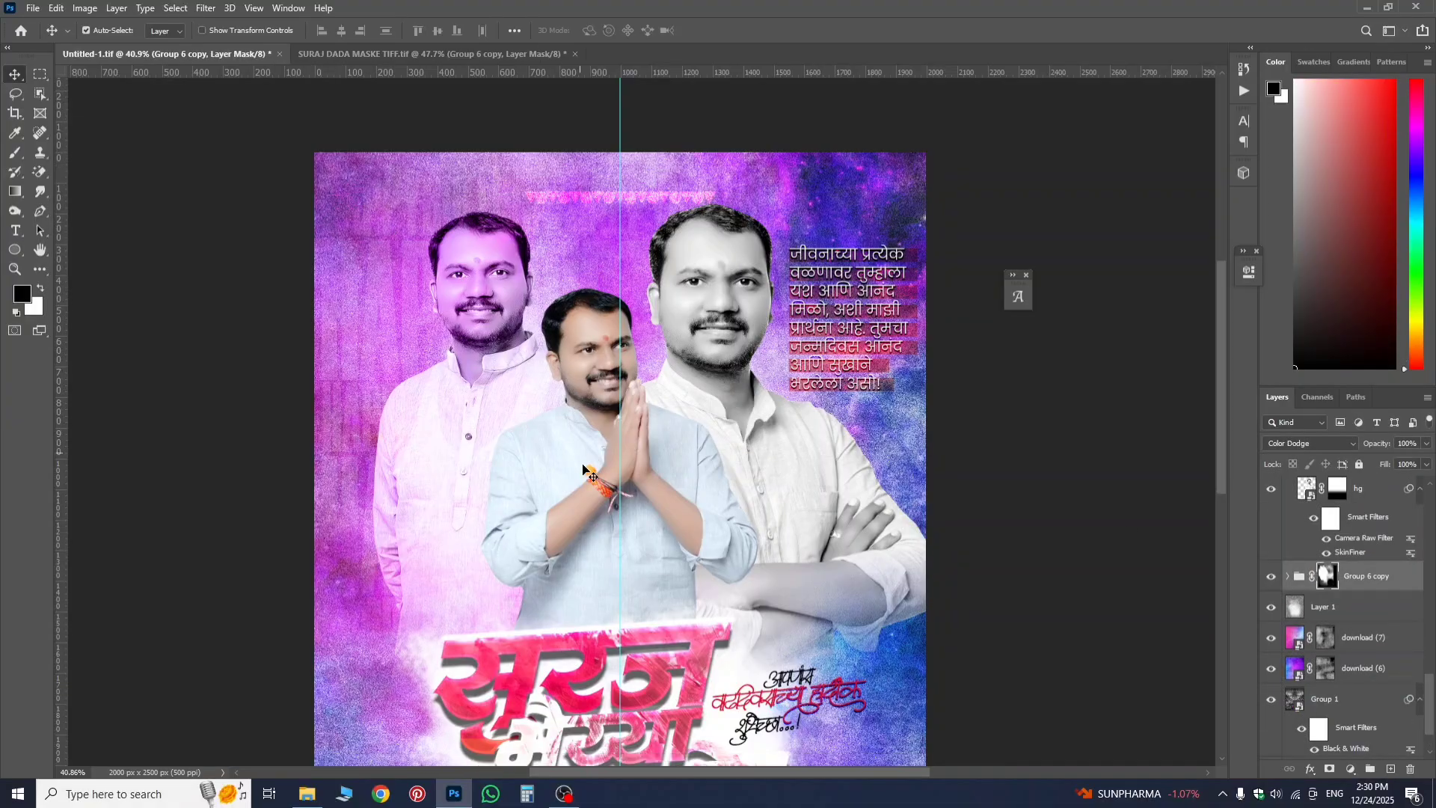
pyautogui.scroll(-3, 587, 473)
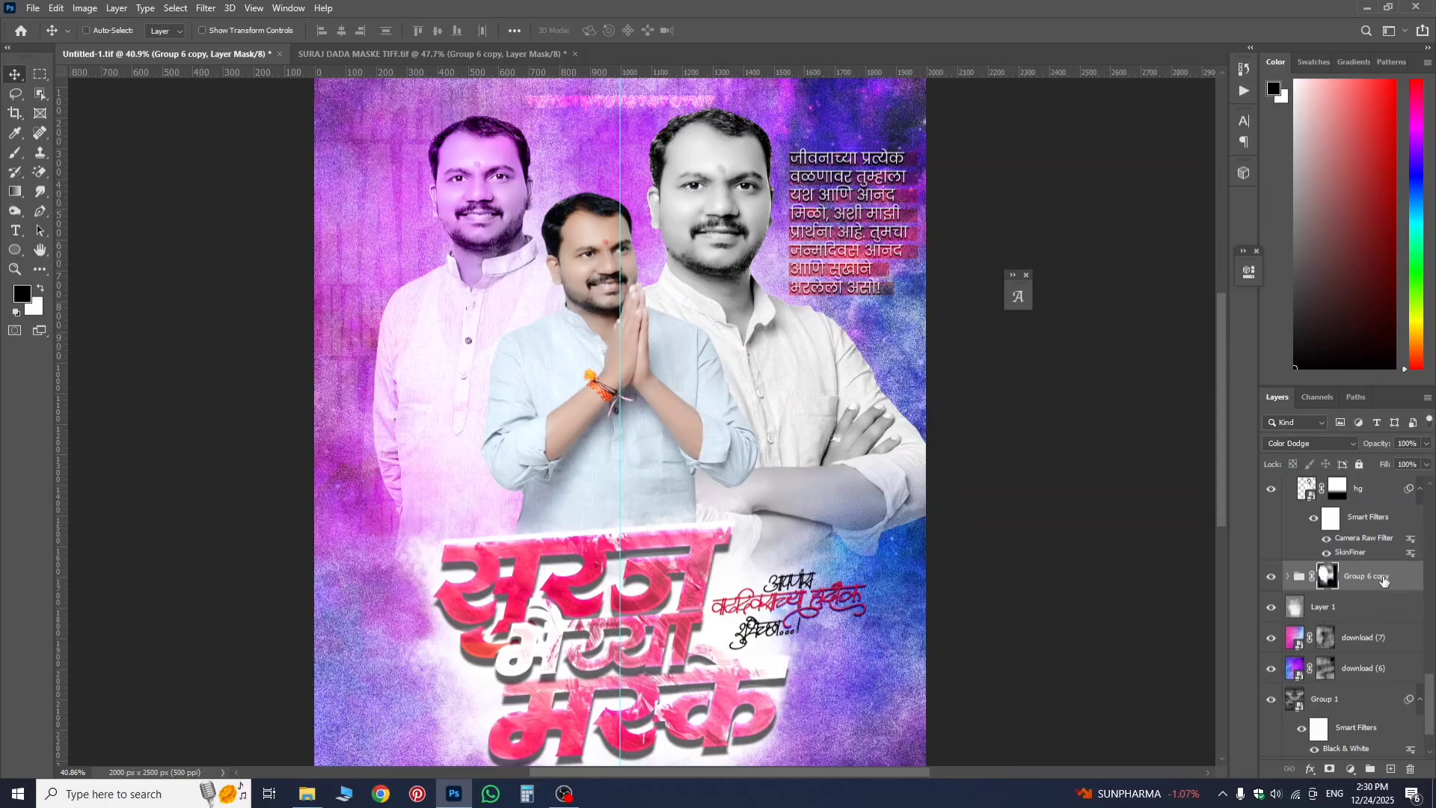
pyautogui.hotkey('ctrl', 'j')
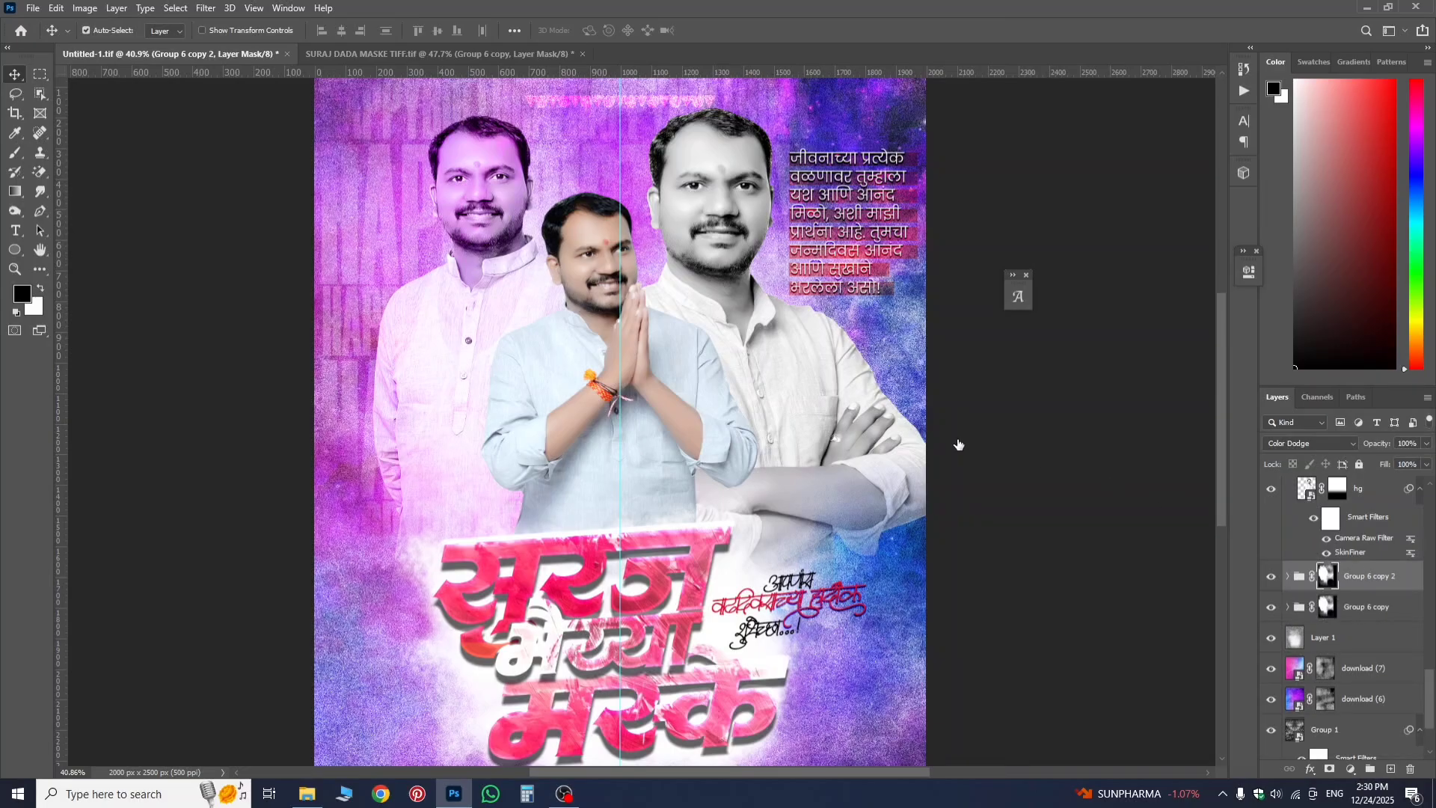
pyautogui.scroll(1, 389, 257)
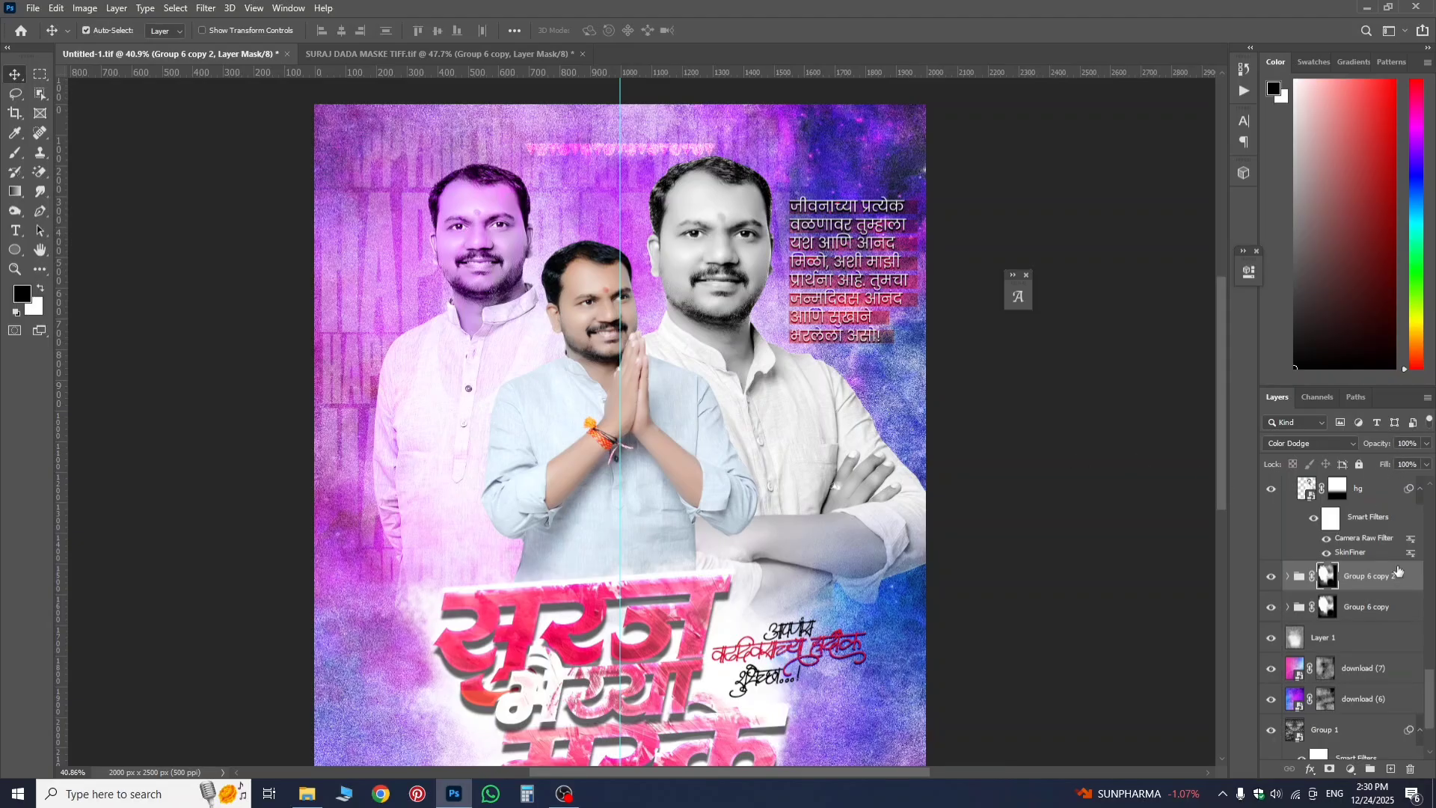
# - Transform the duplicated group despite the missing Morganite Black font, moving it horizontally across the poster to about X 1840 px, Y 1422.5 px
pyautogui.hotkey('ctrl', 't')
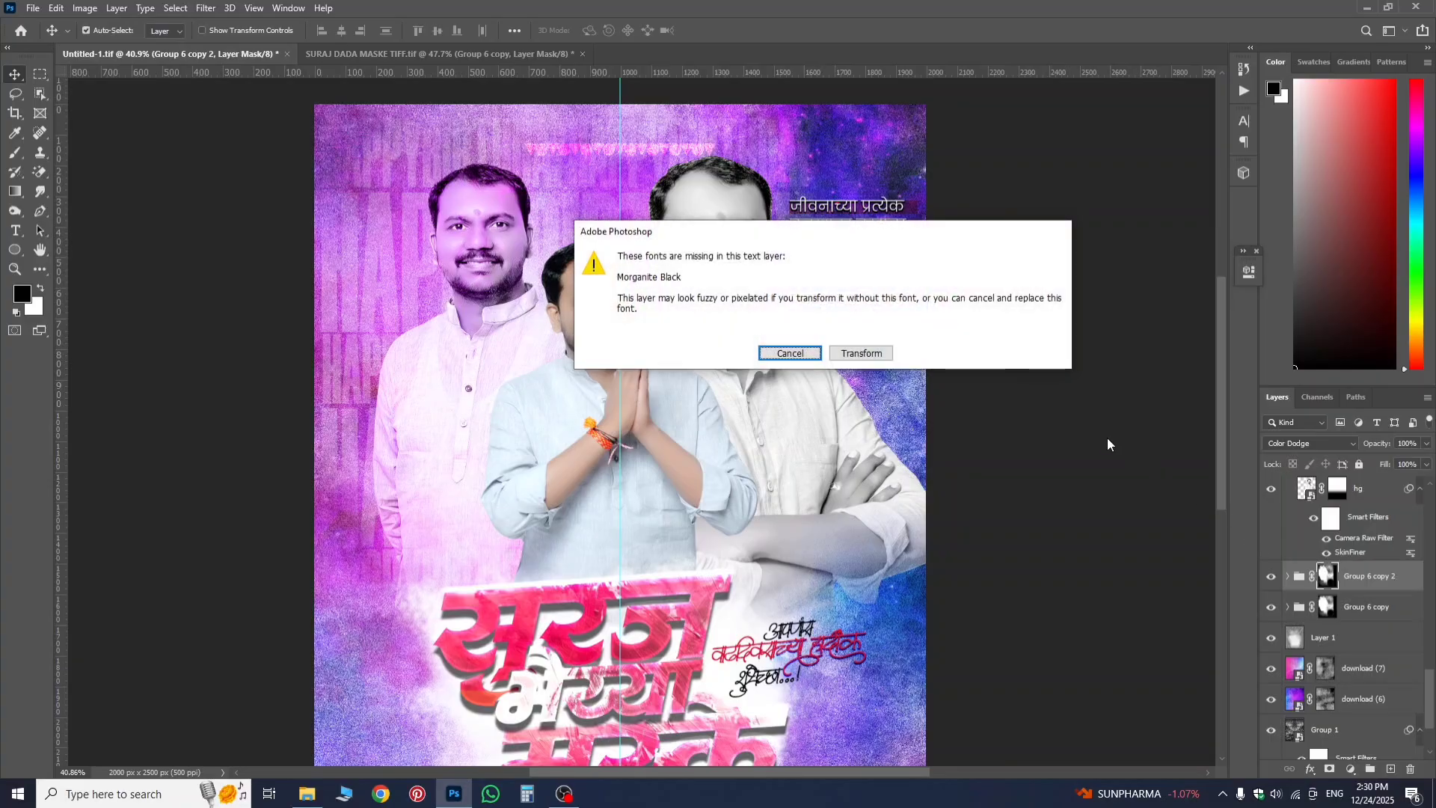
pyautogui.click(861, 354)
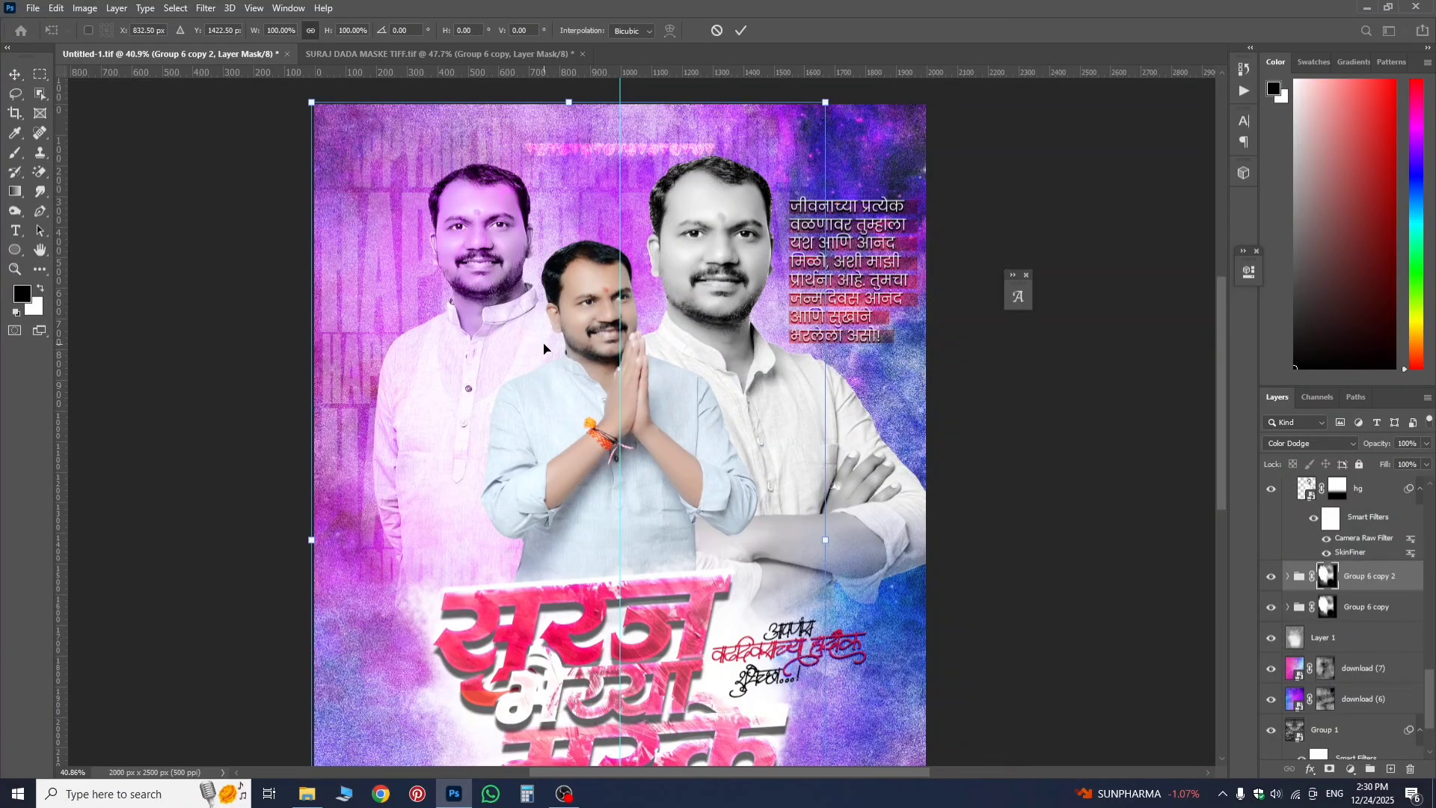
pyautogui.moveTo(544, 347); pyautogui.dragTo(876, 344)
pyautogui.moveTo(865, 346); pyautogui.dragTo(850, 348)
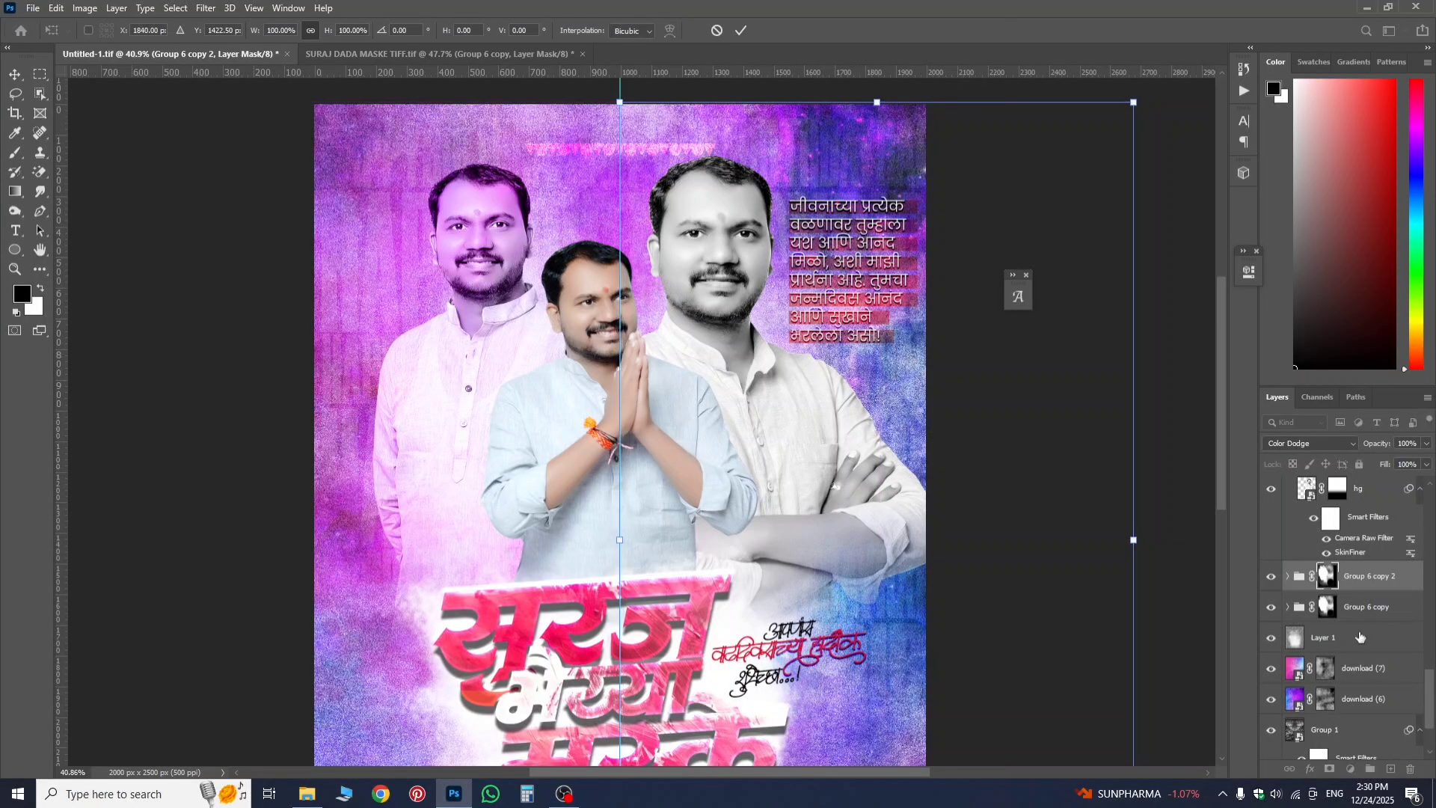
pyautogui.press('Return')
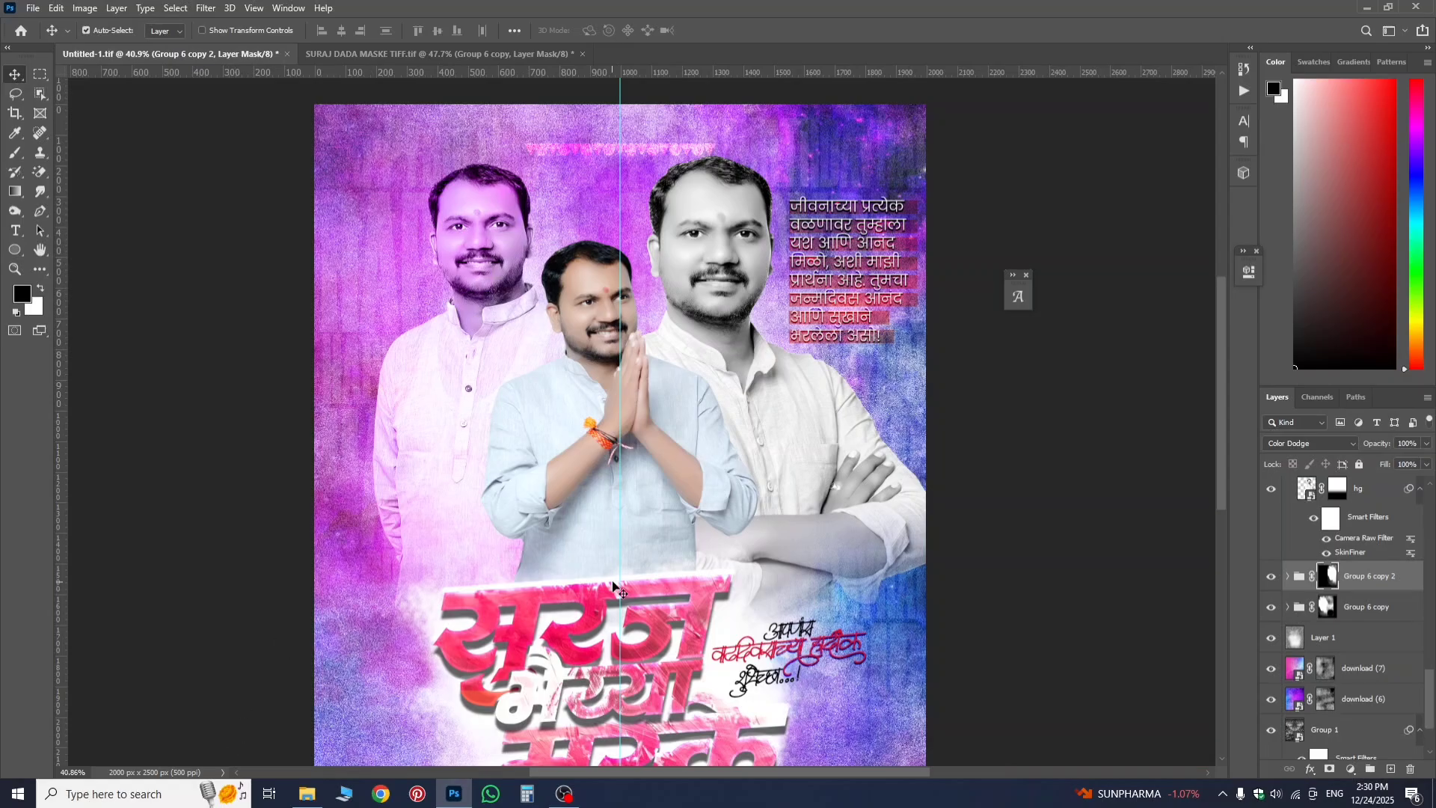
# - Examine the poster overall and up close, then select the ccv portrait layer and check it by hiding and reshowing it
pyautogui.scroll(-3, 625, 550)
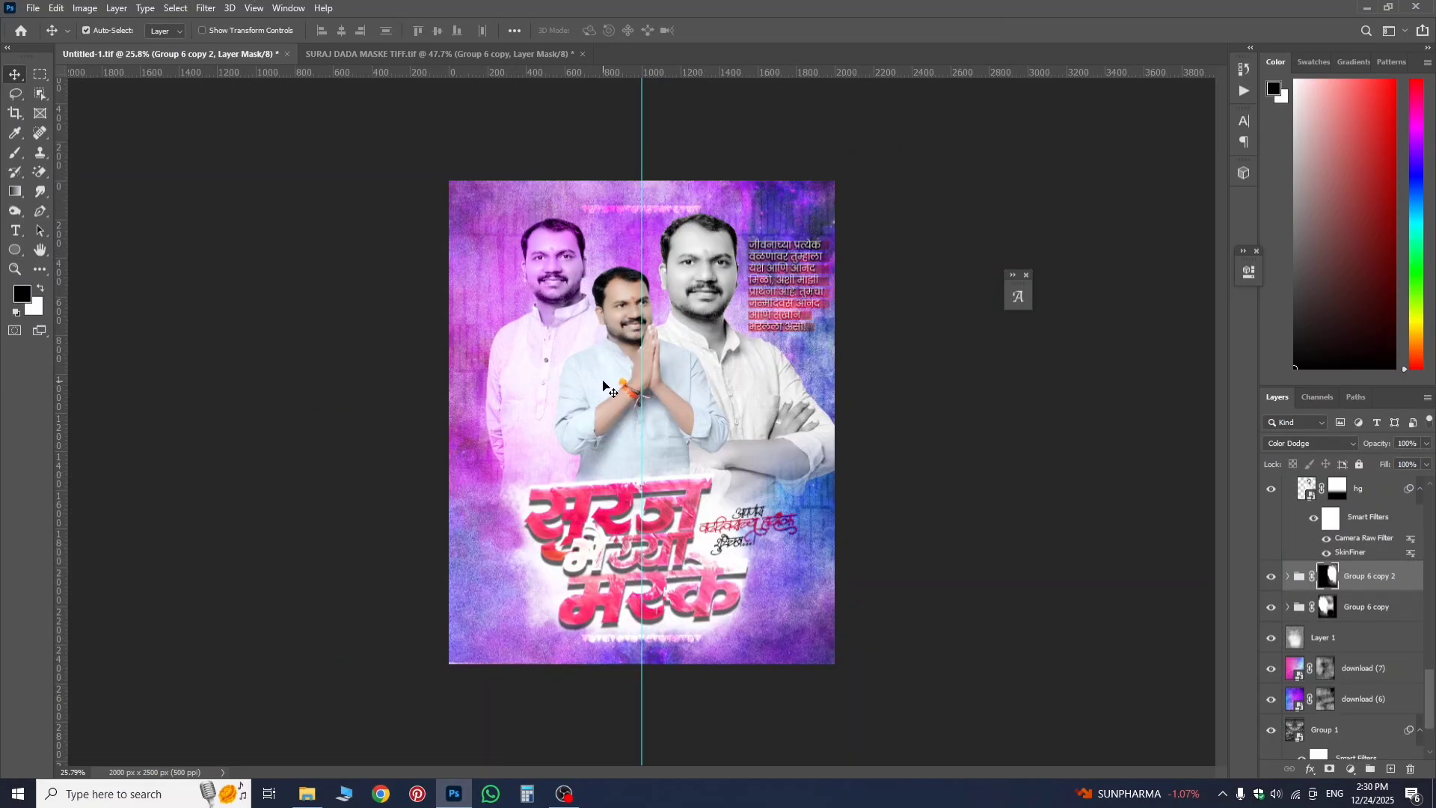
pyautogui.scroll(3, 627, 400)
pyautogui.scroll(2, 648, 303)
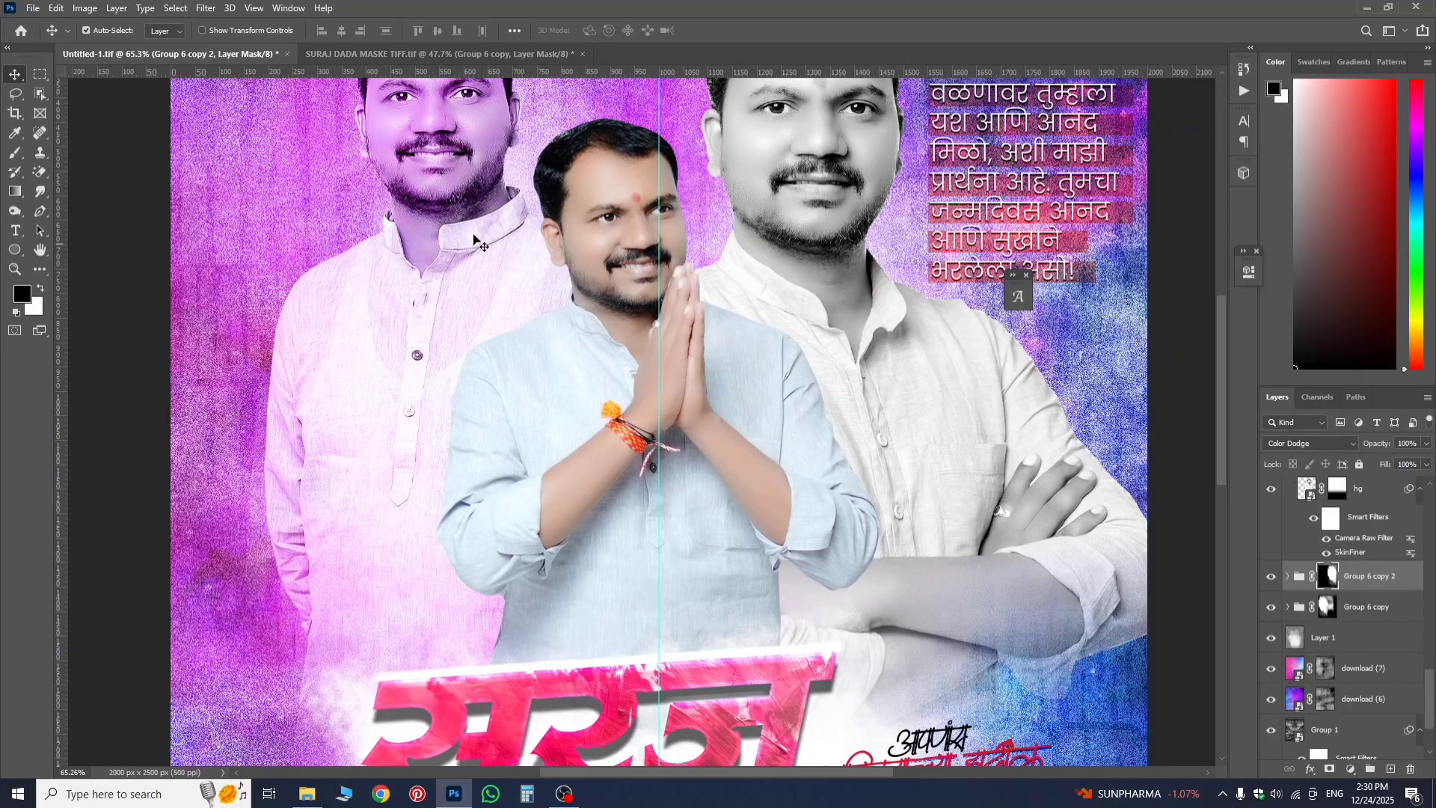
pyautogui.scroll(3, 822, 345)
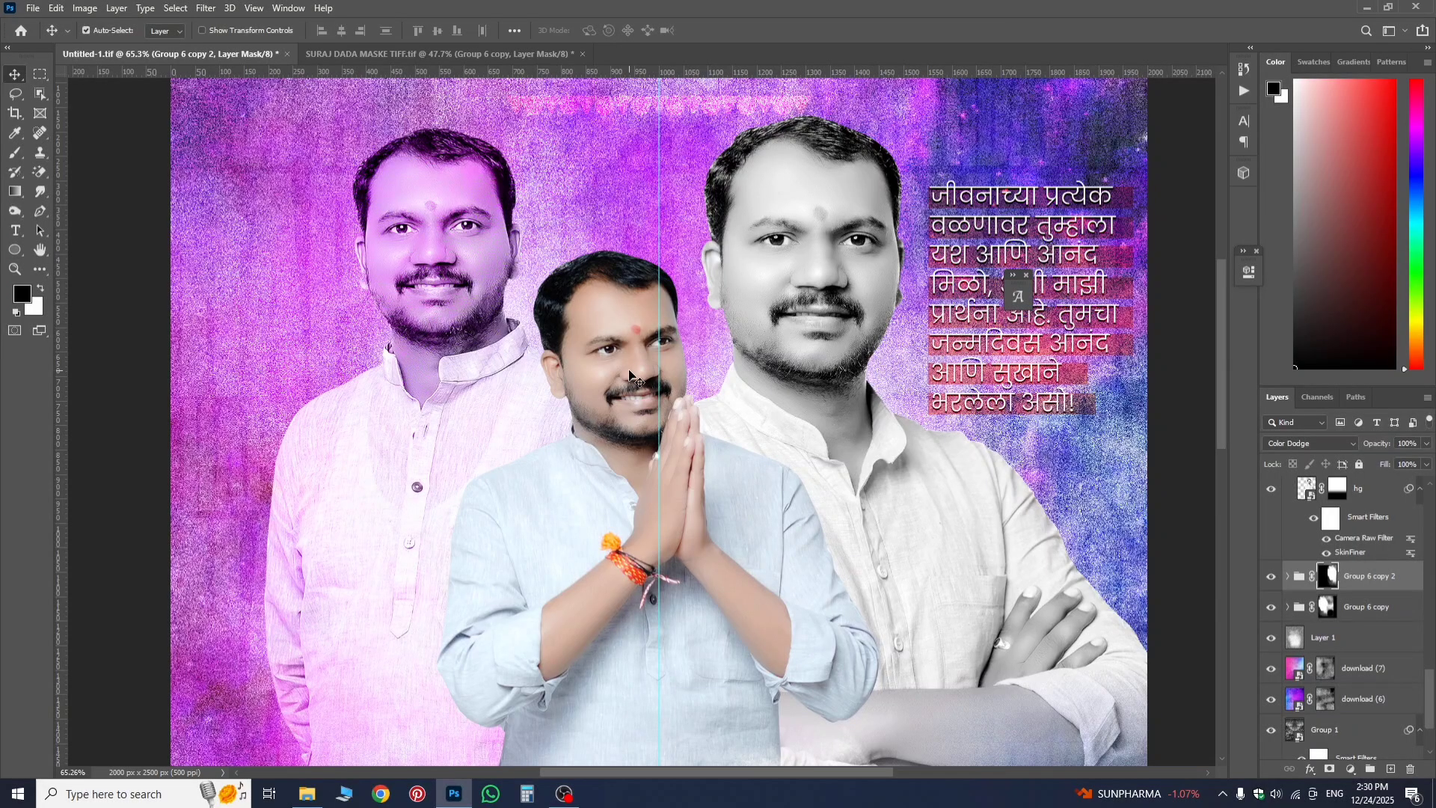
pyautogui.click(632, 379)
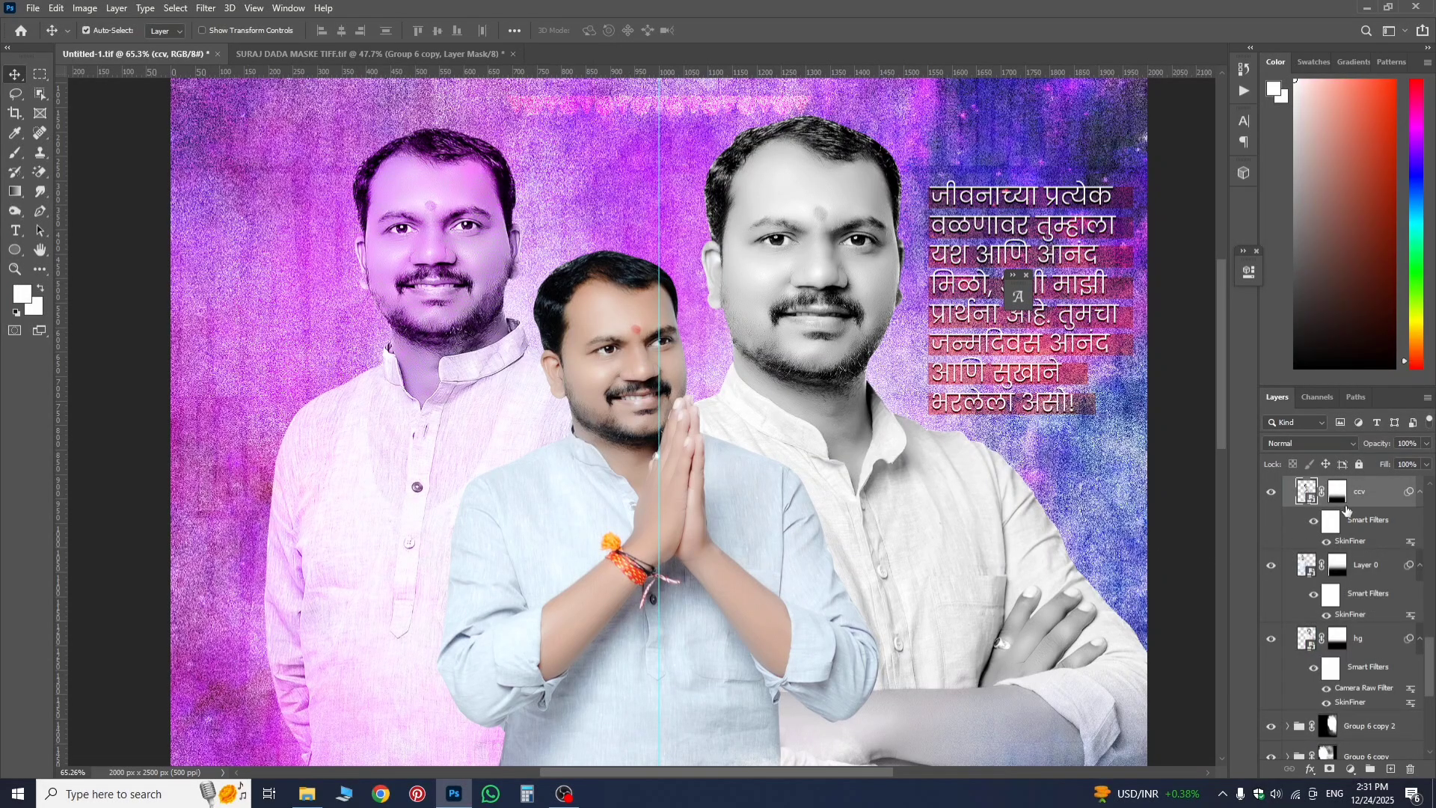
pyautogui.click(1271, 493)
pyautogui.click(1271, 494)
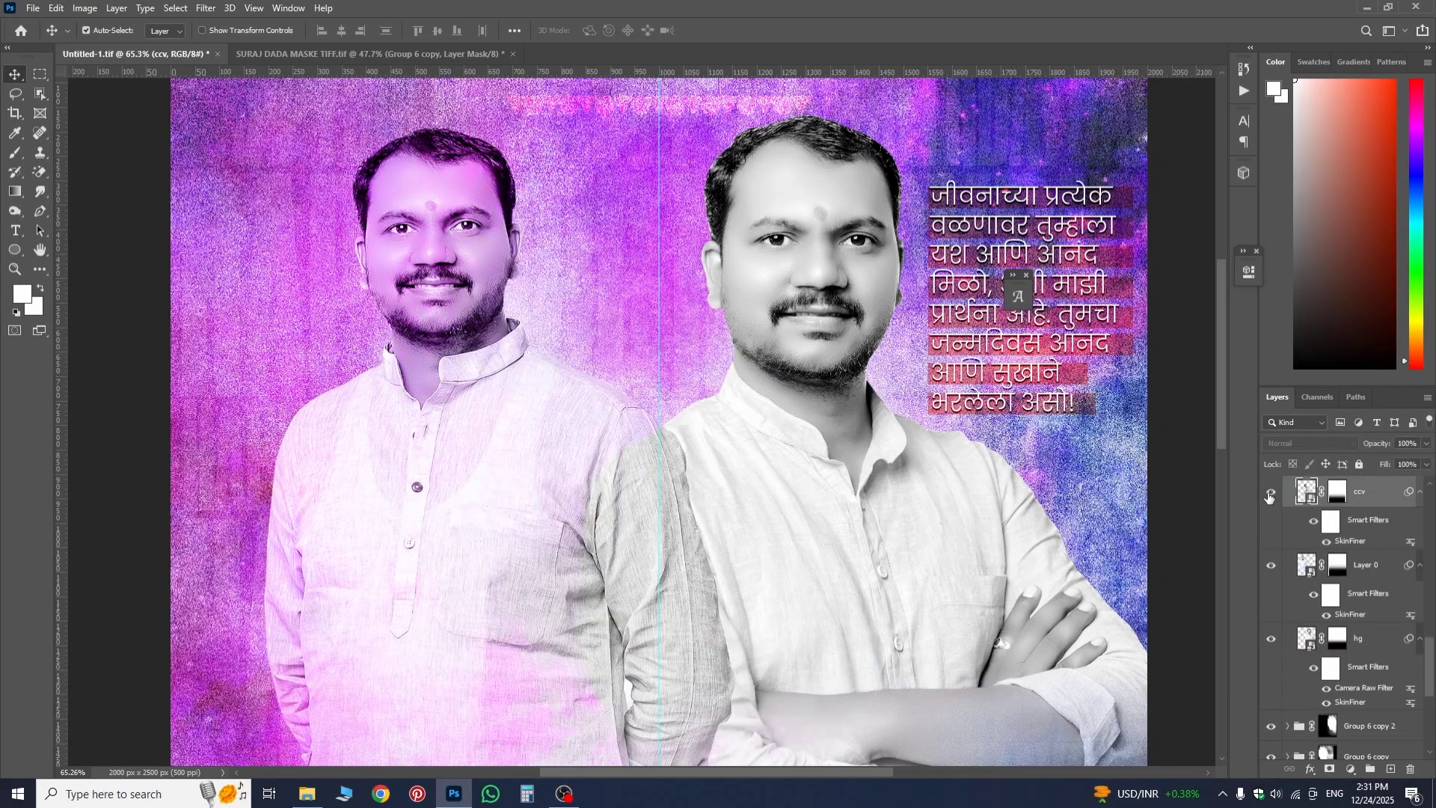
pyautogui.scroll(-2, 868, 470)
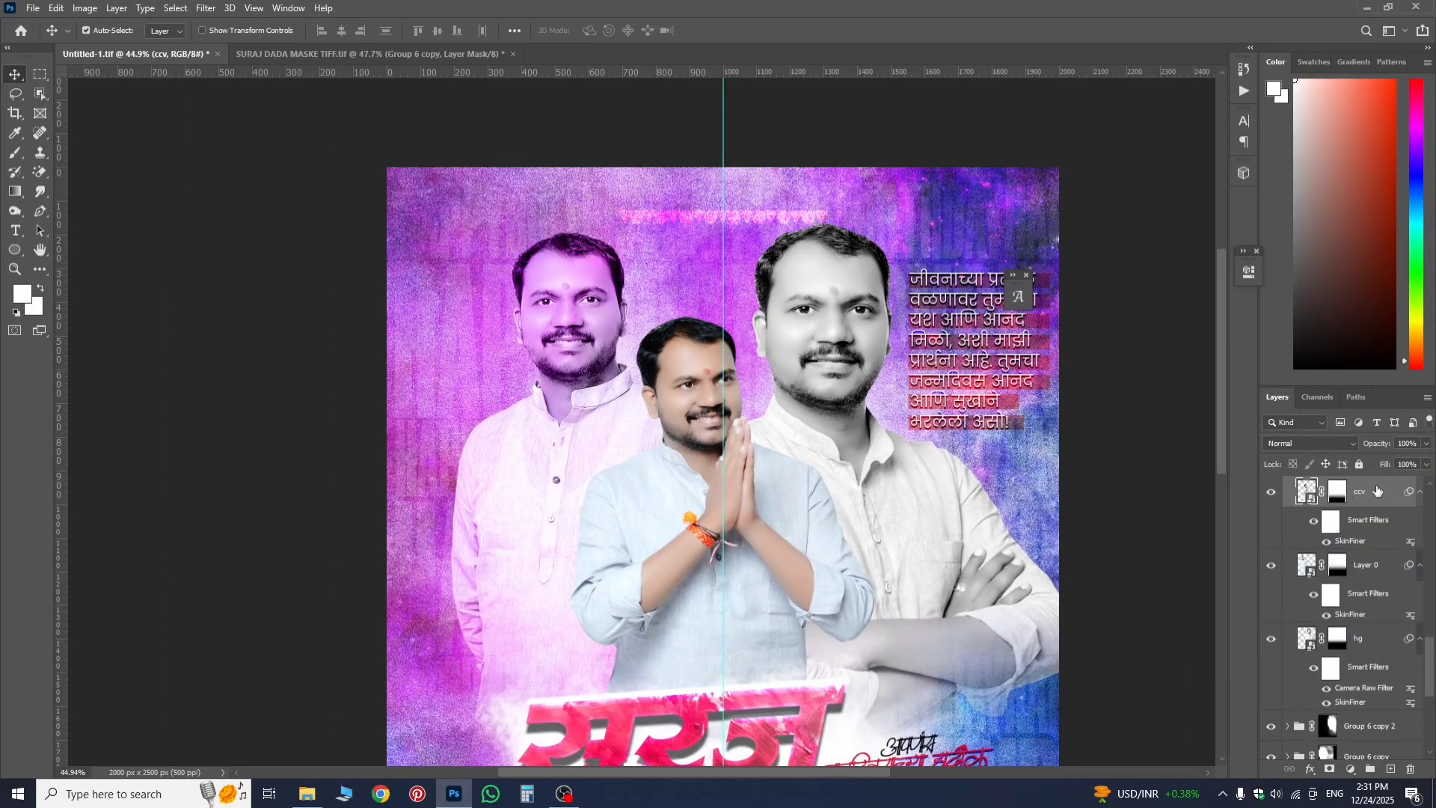
# - Convert the ccv portrait layer, with its mask and SkinFiner filter, into a new smart object
pyautogui.rightClick(1376, 490)
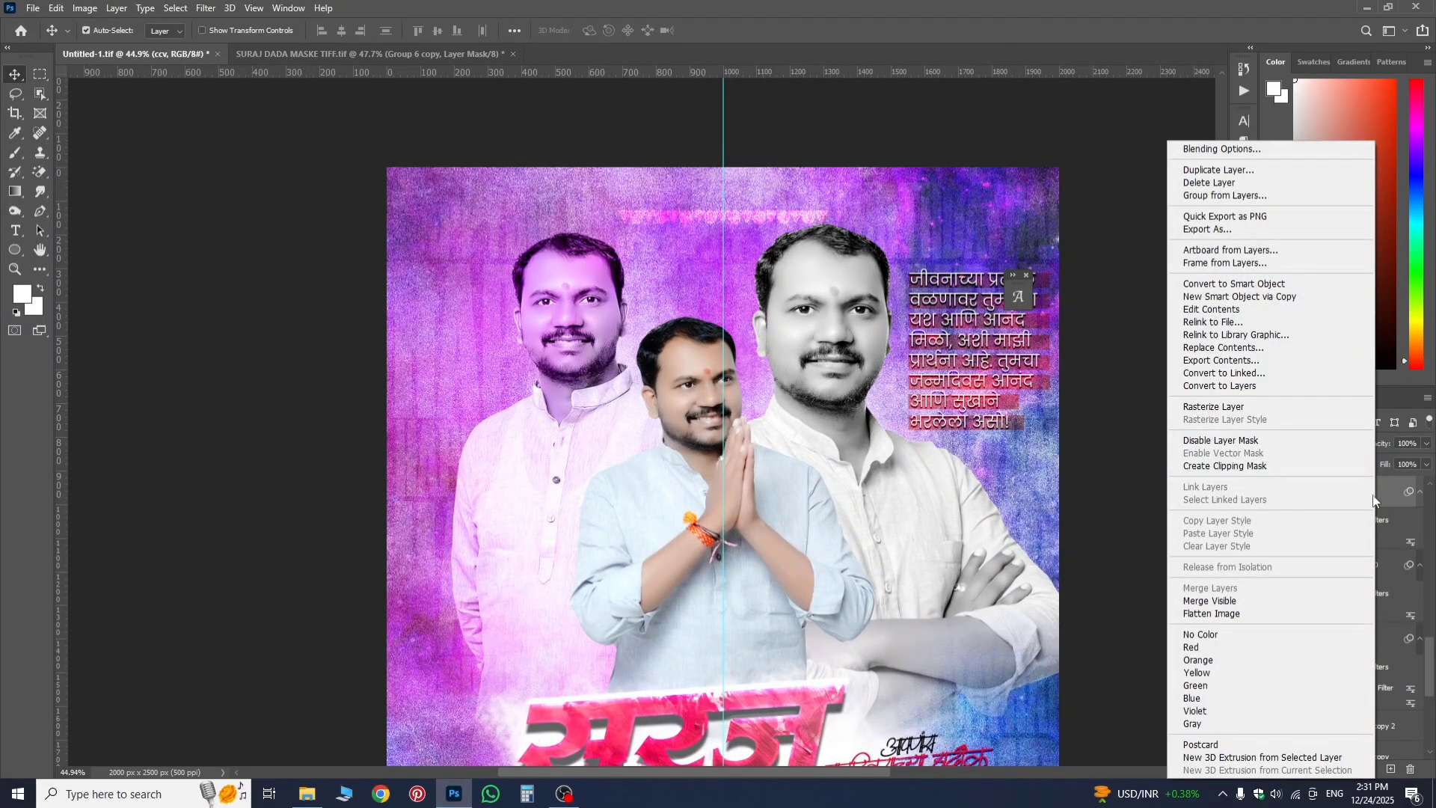
pyautogui.click(1383, 496)
pyautogui.rightClick(1384, 497)
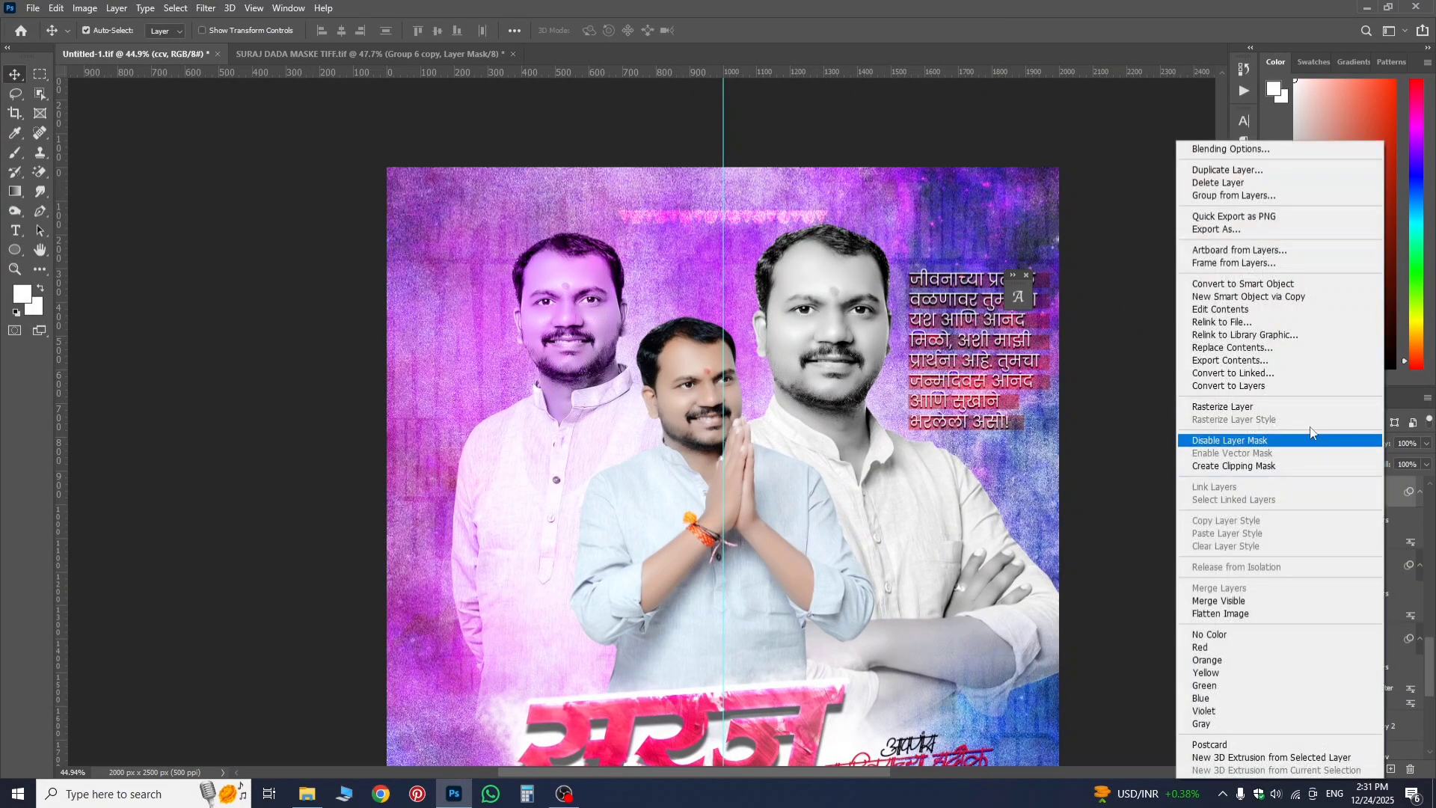
pyautogui.click(1235, 285)
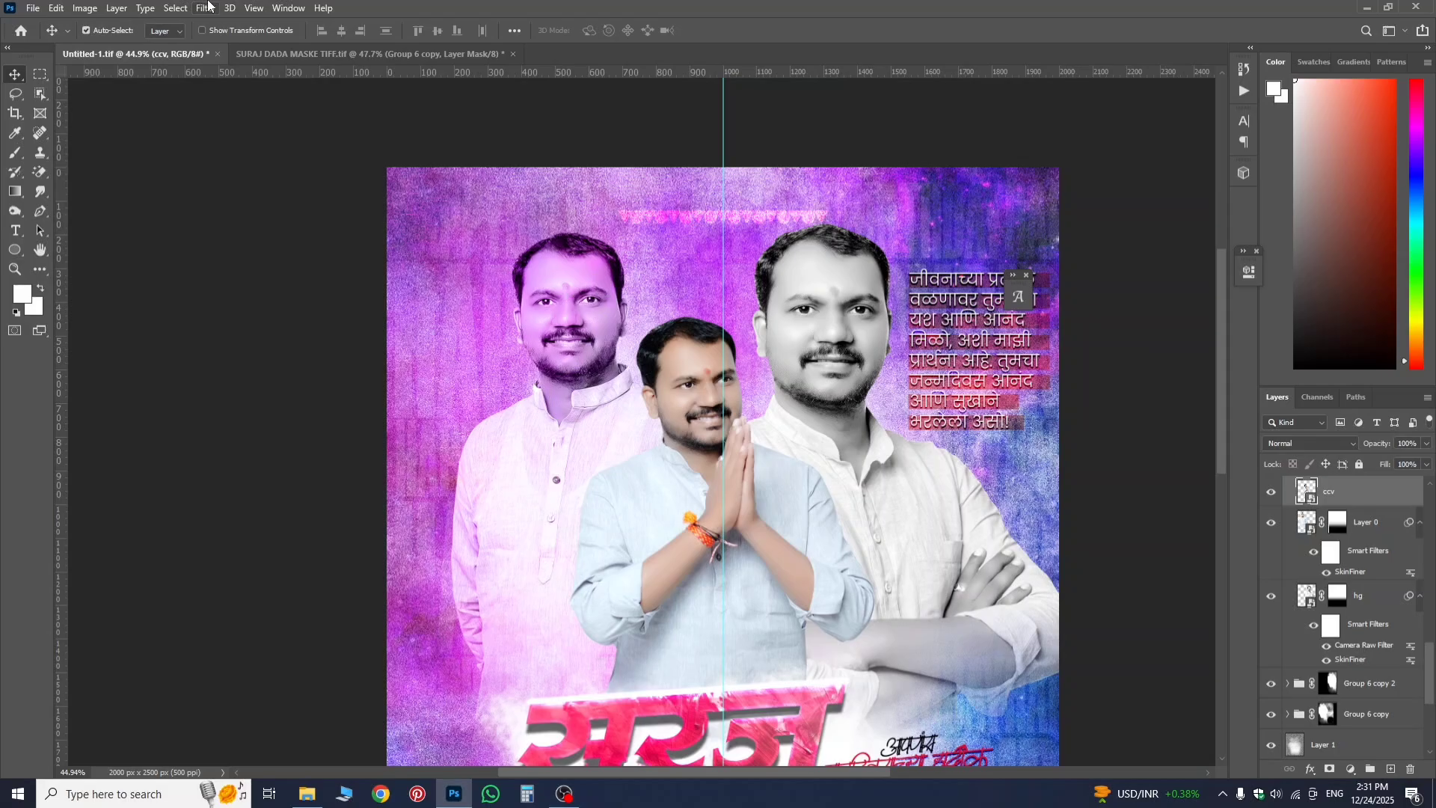
# - In a Camera Raw filter on ccv, set Temperature -8, Tint +8, Exposure +0.10, Contrast -22, Highlights +35, Shadows -37, Whites +48 and Blacks -32
pyautogui.click(203, 7)
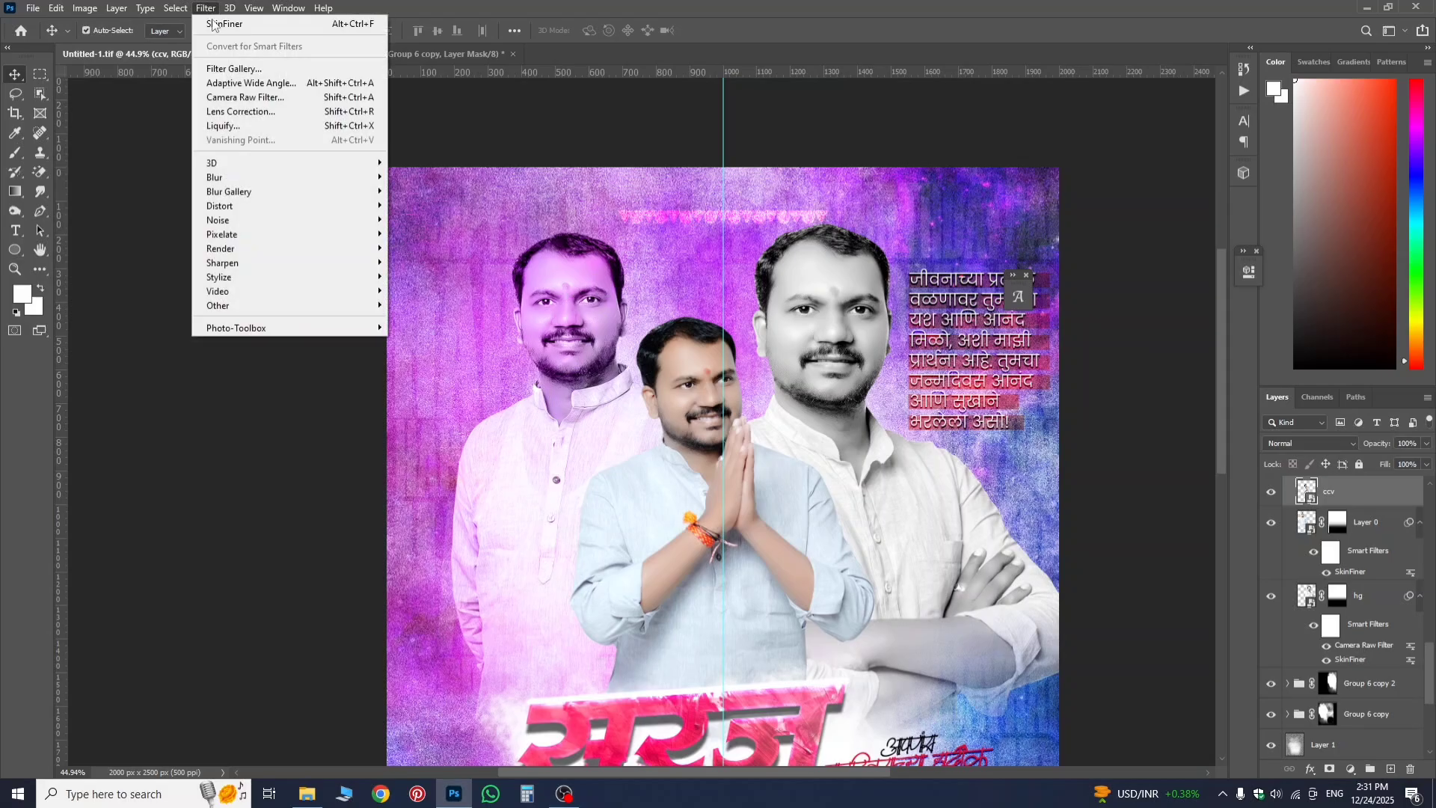
pyautogui.click(241, 98)
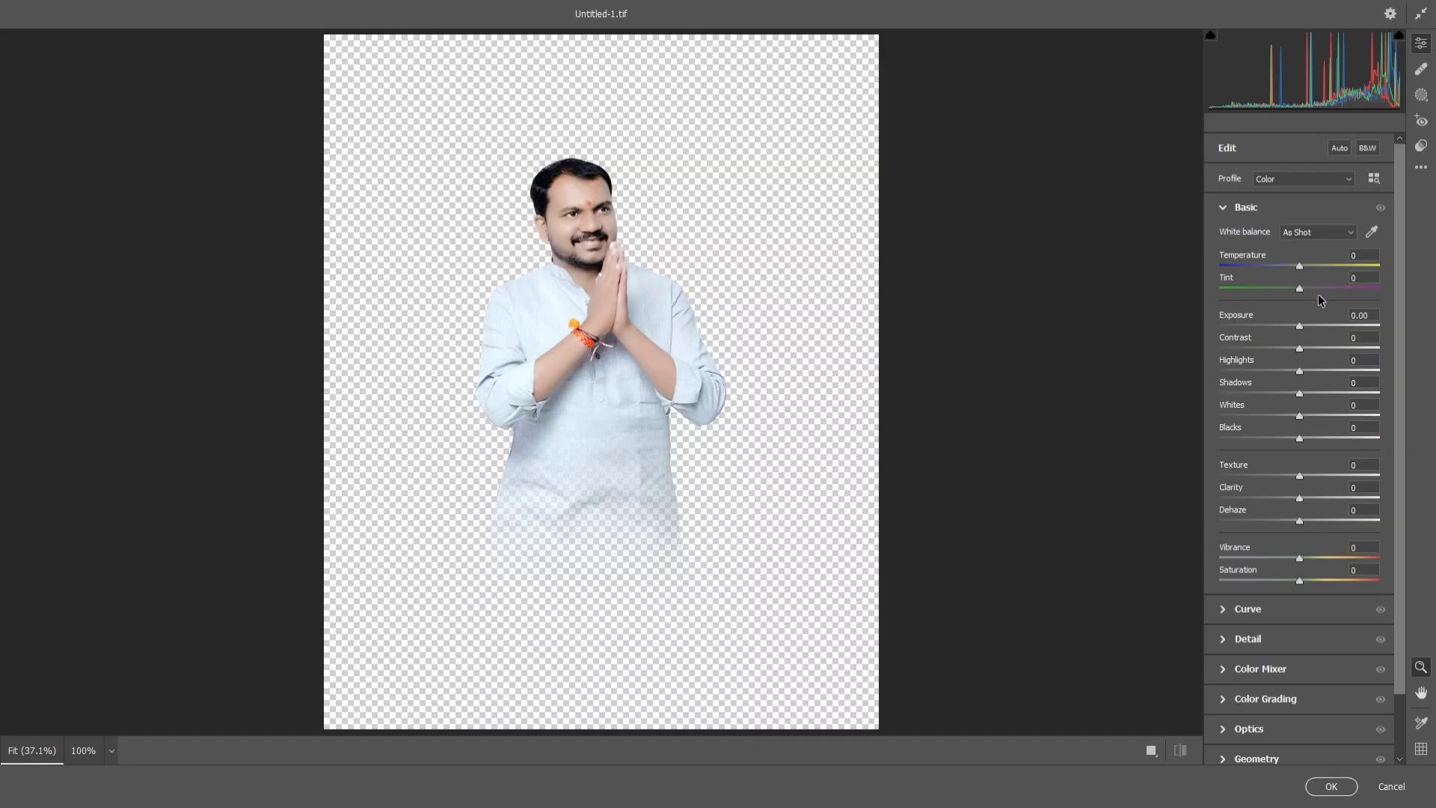
pyautogui.scroll(-2, 1299, 553)
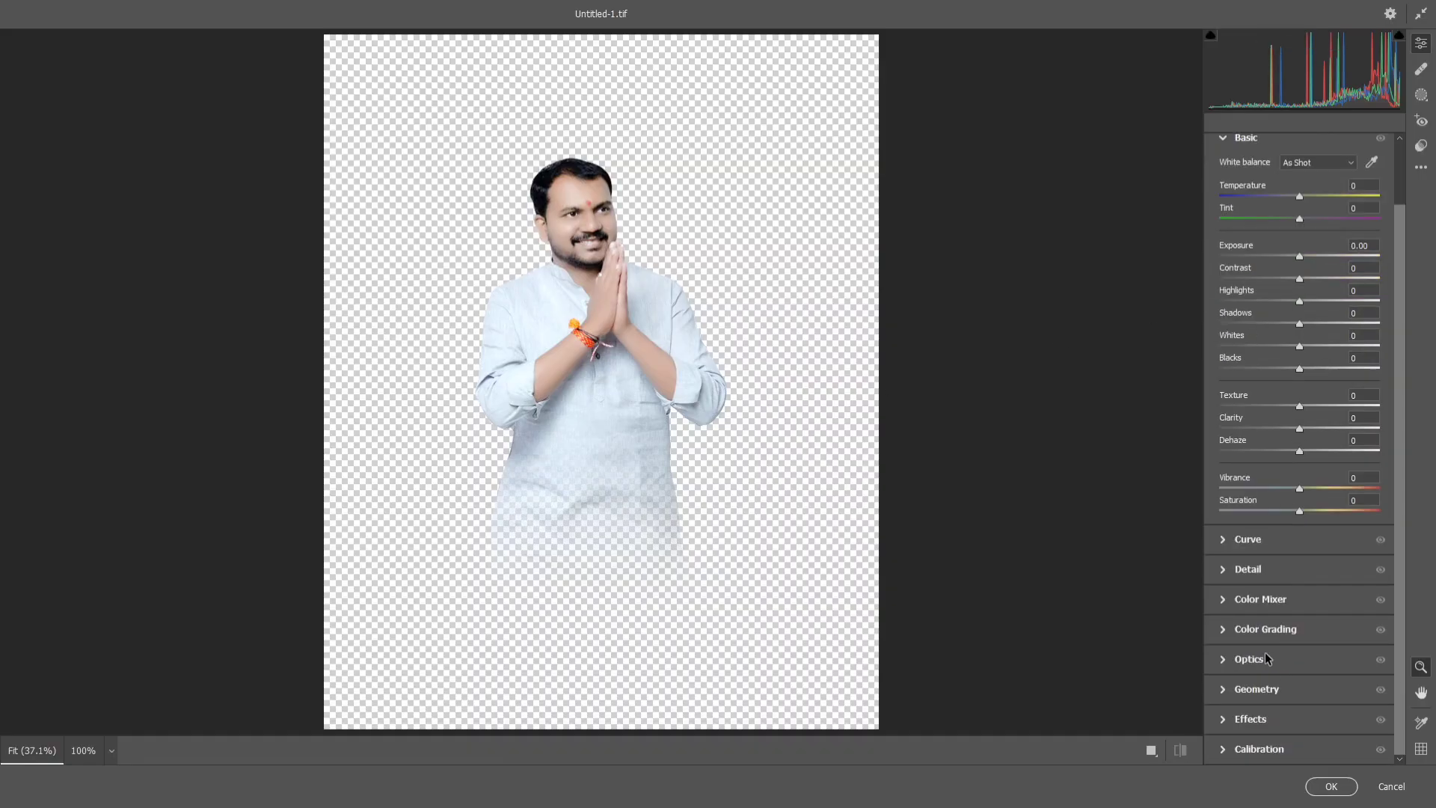
pyautogui.click(1263, 599)
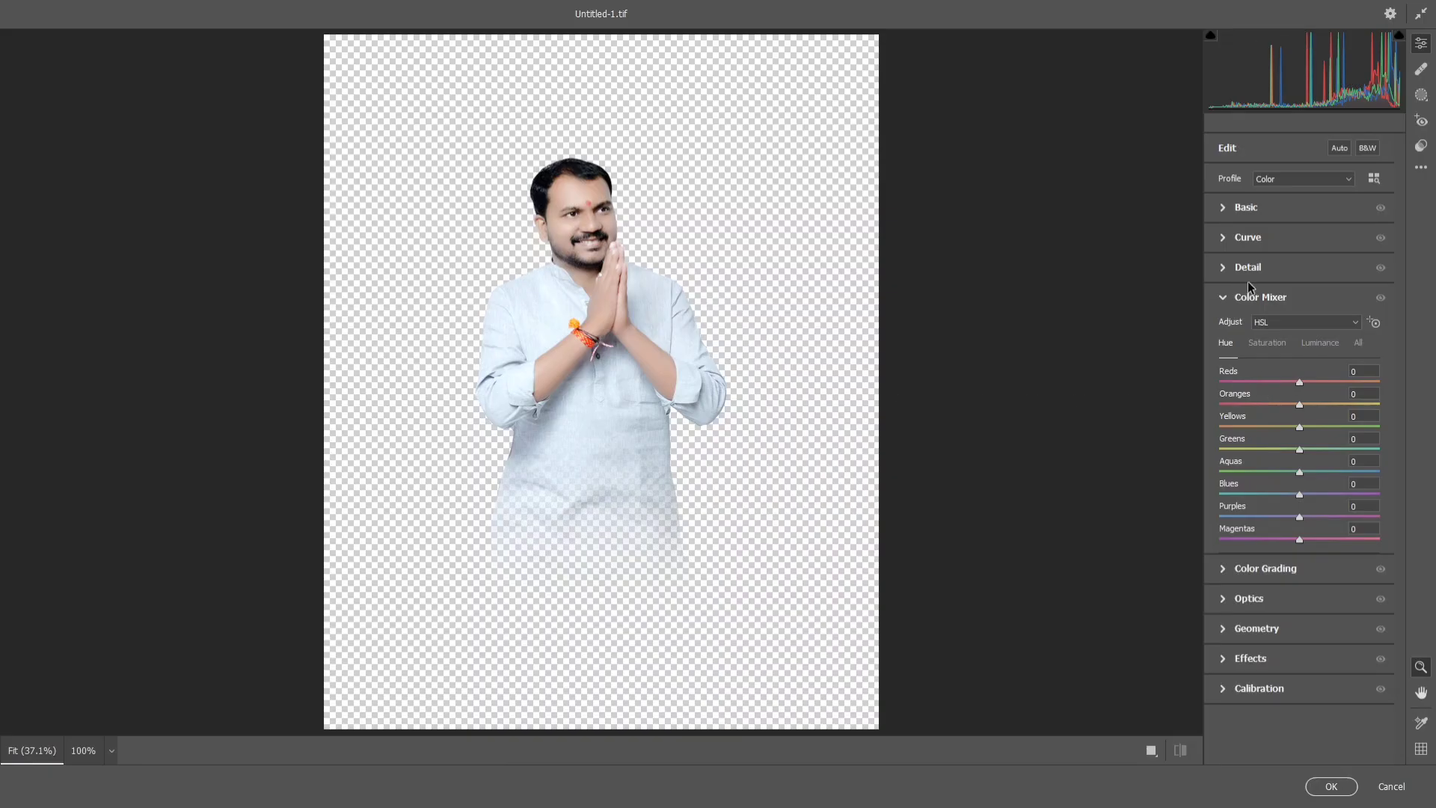
pyautogui.click(1247, 214)
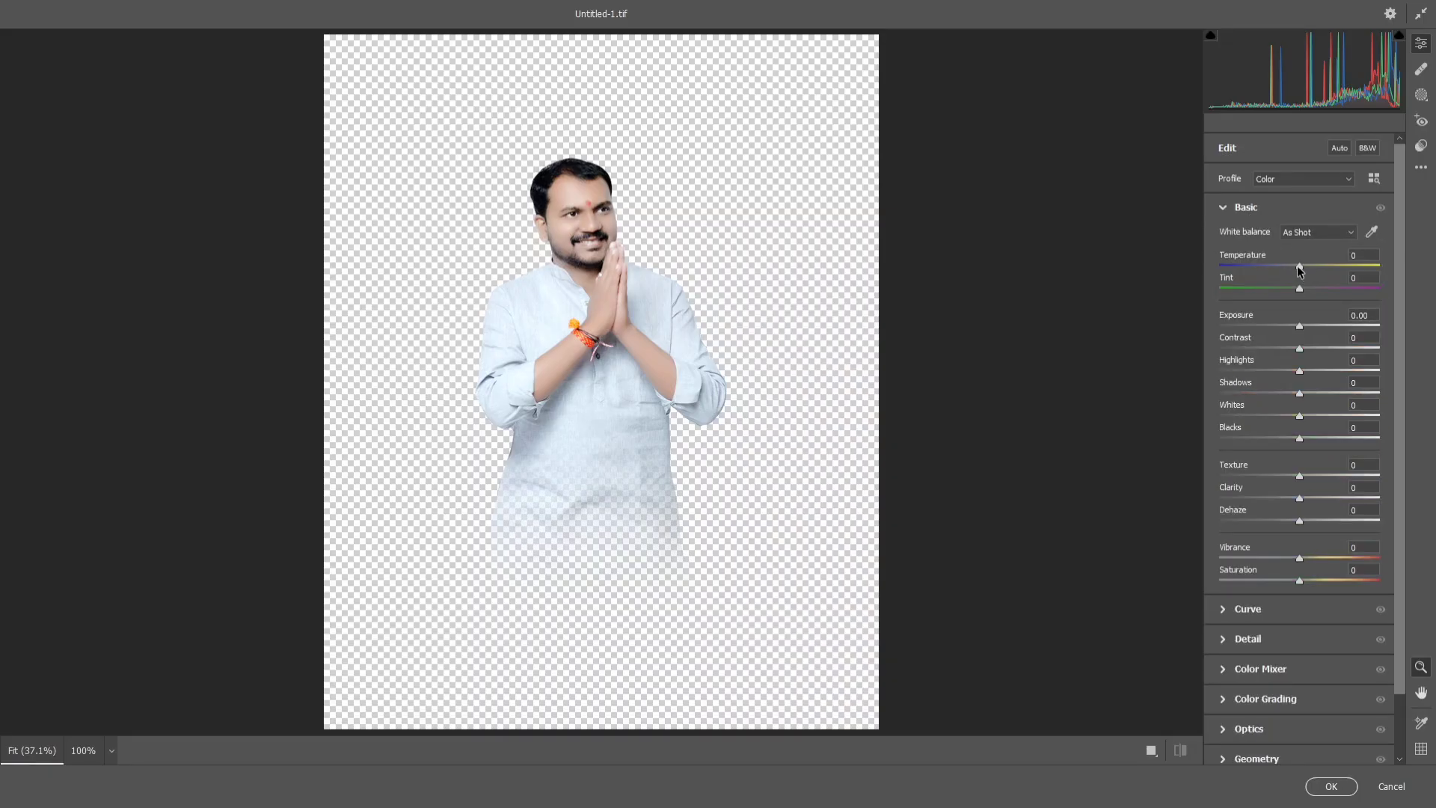
pyautogui.moveTo(1298, 268); pyautogui.dragTo(1305, 297)
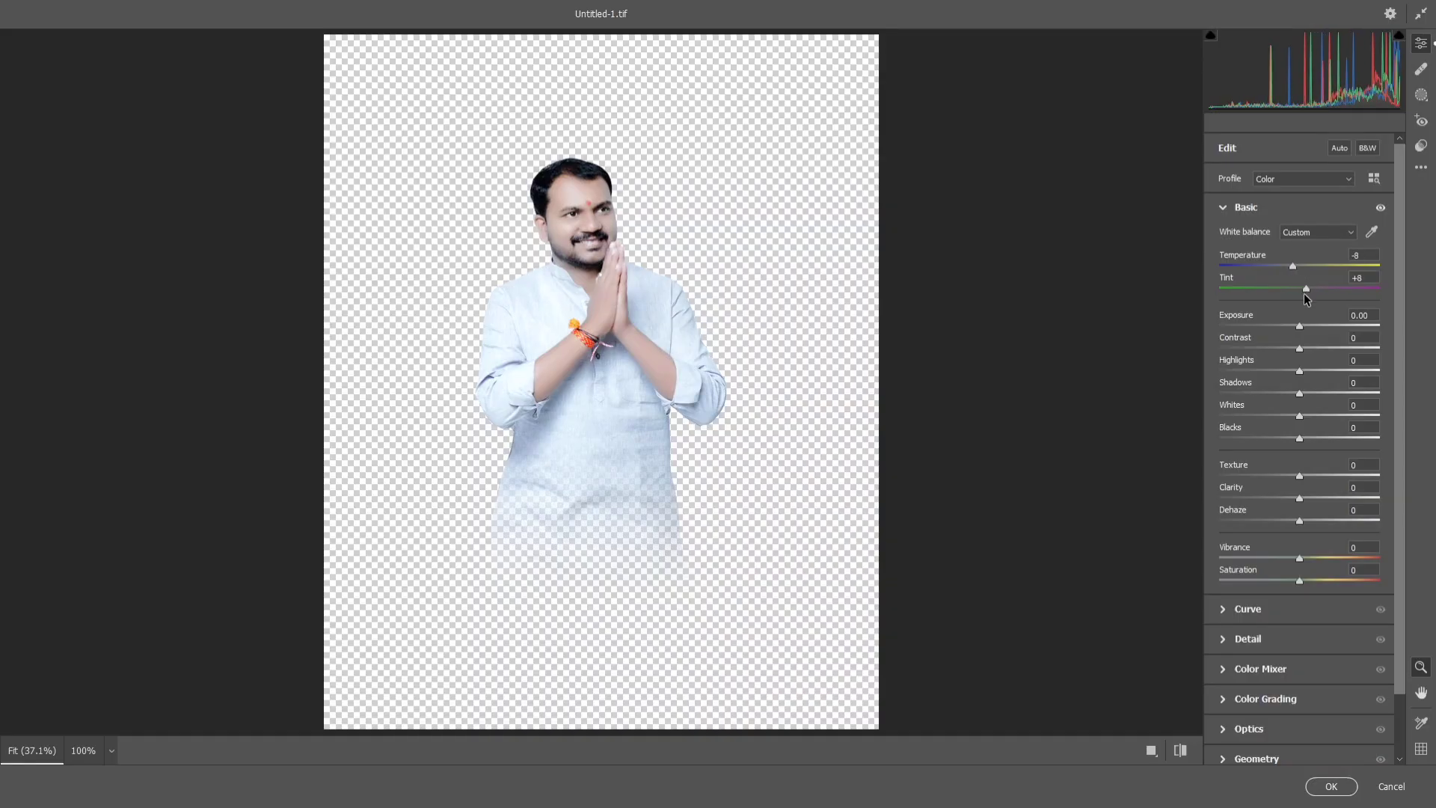
pyautogui.moveTo(1300, 327); pyautogui.dragTo(1274, 441)
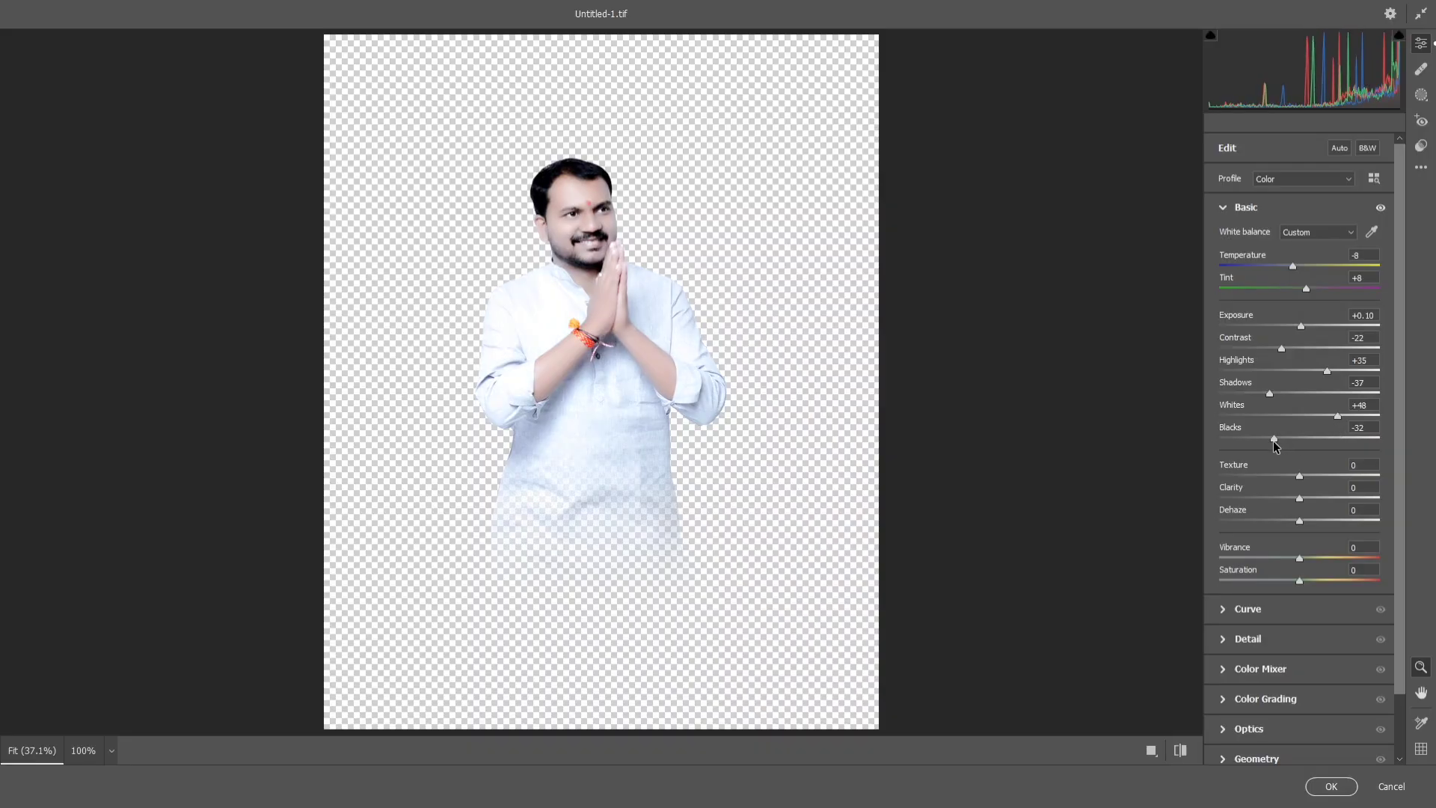
# - Sharpen the portrait's detail by setting Texture to +71, Clarity to +22 and Dehaze to +31
pyautogui.click(564, 356)
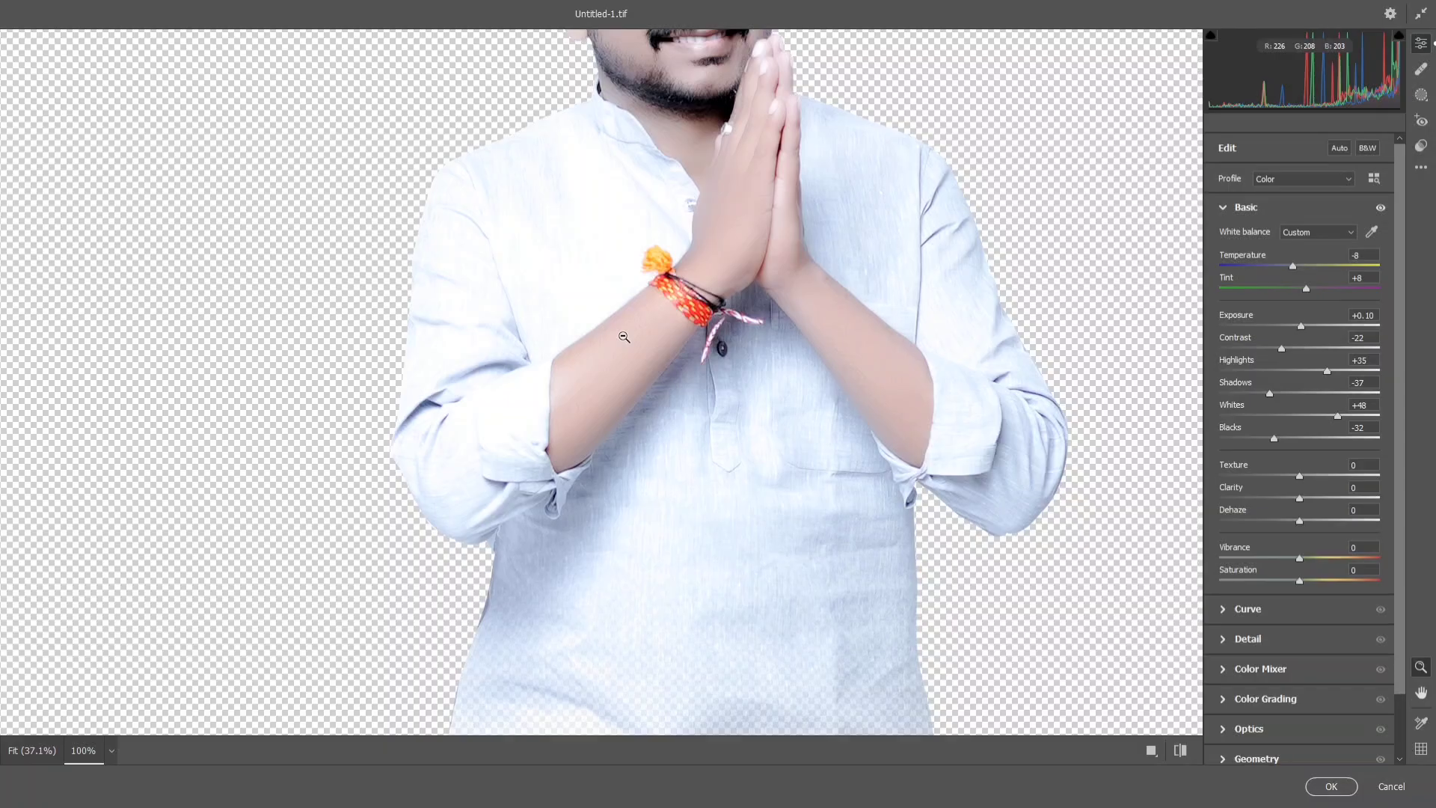
pyautogui.scroll(6, 624, 336)
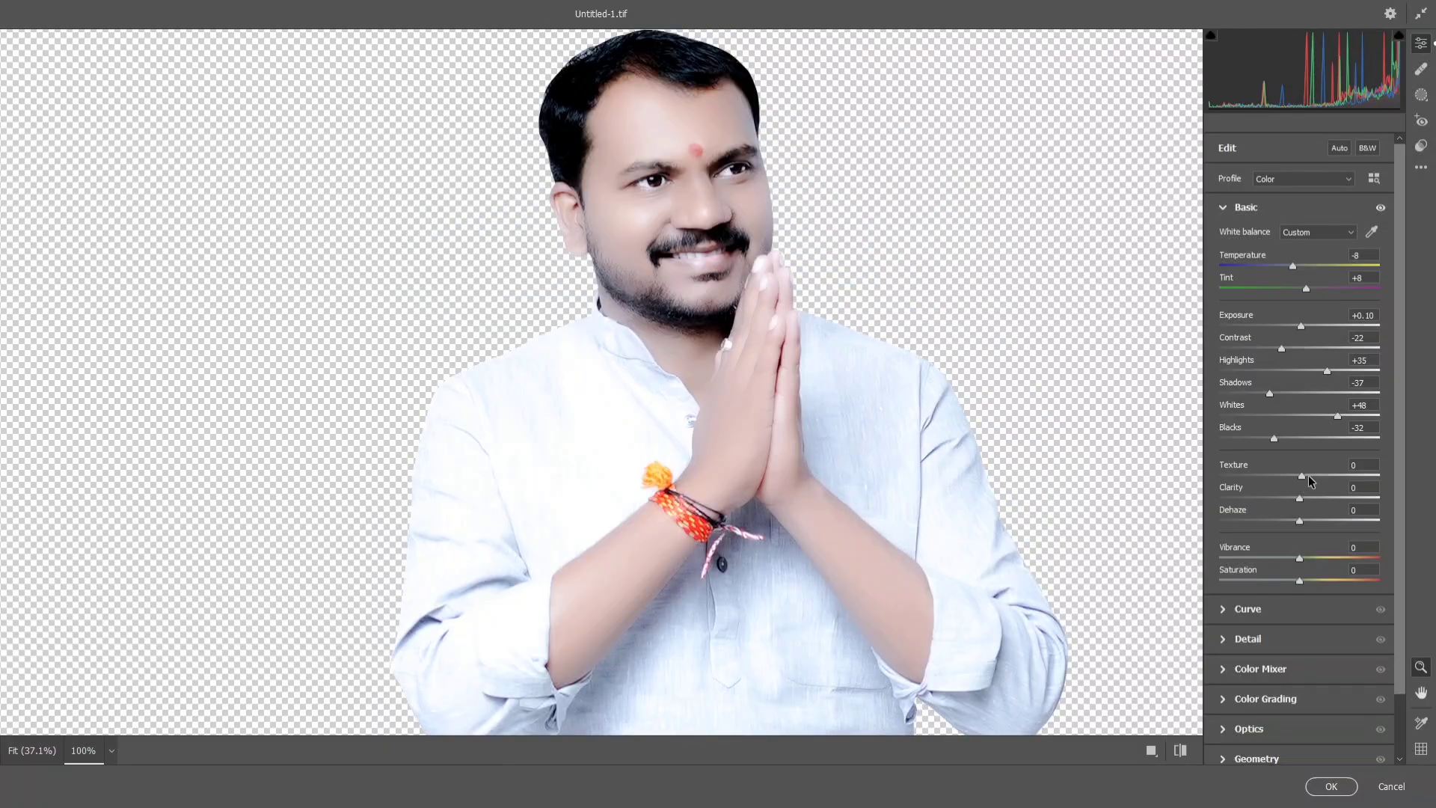
pyautogui.moveTo(1334, 482); pyautogui.dragTo(1365, 492)
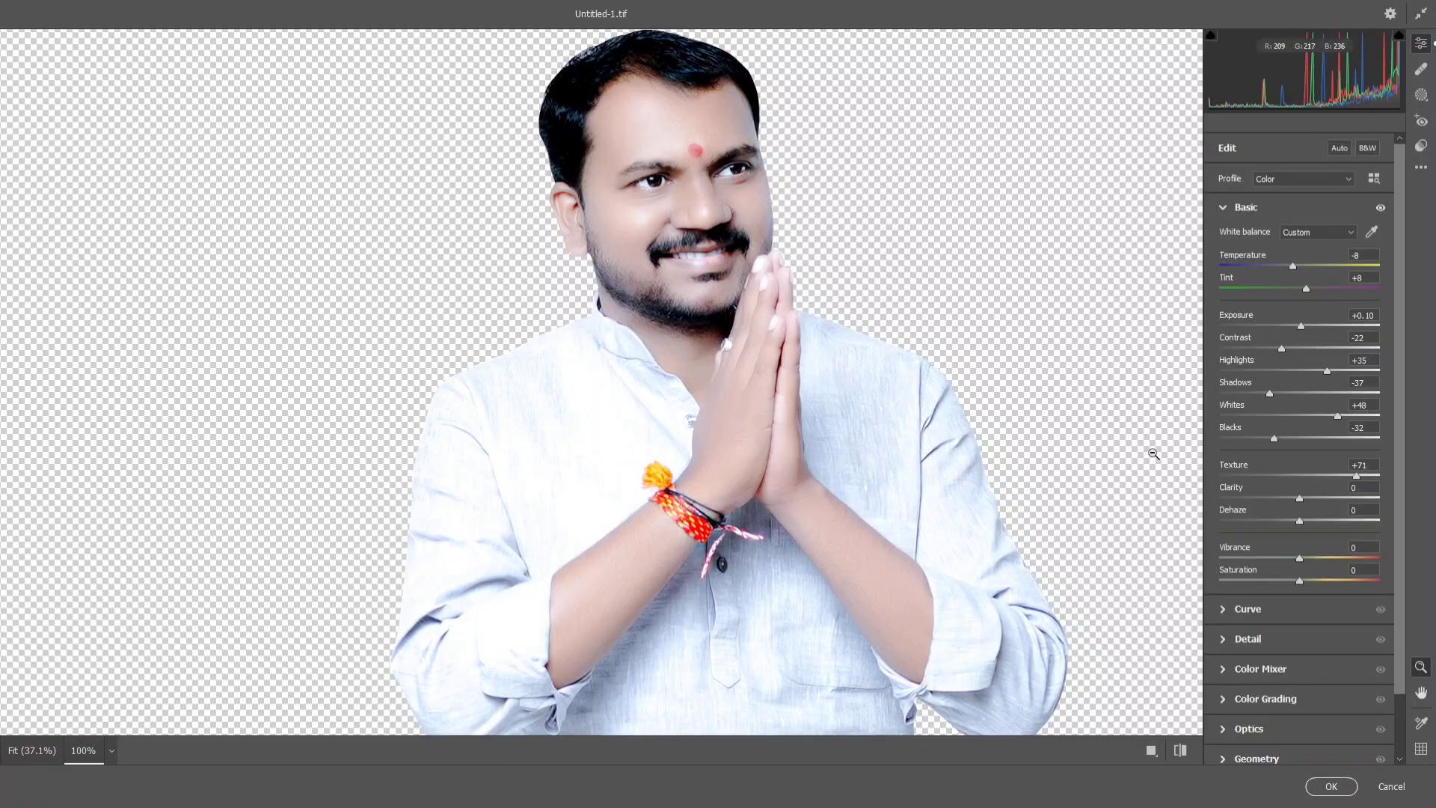
pyautogui.moveTo(1300, 498); pyautogui.dragTo(1353, 514)
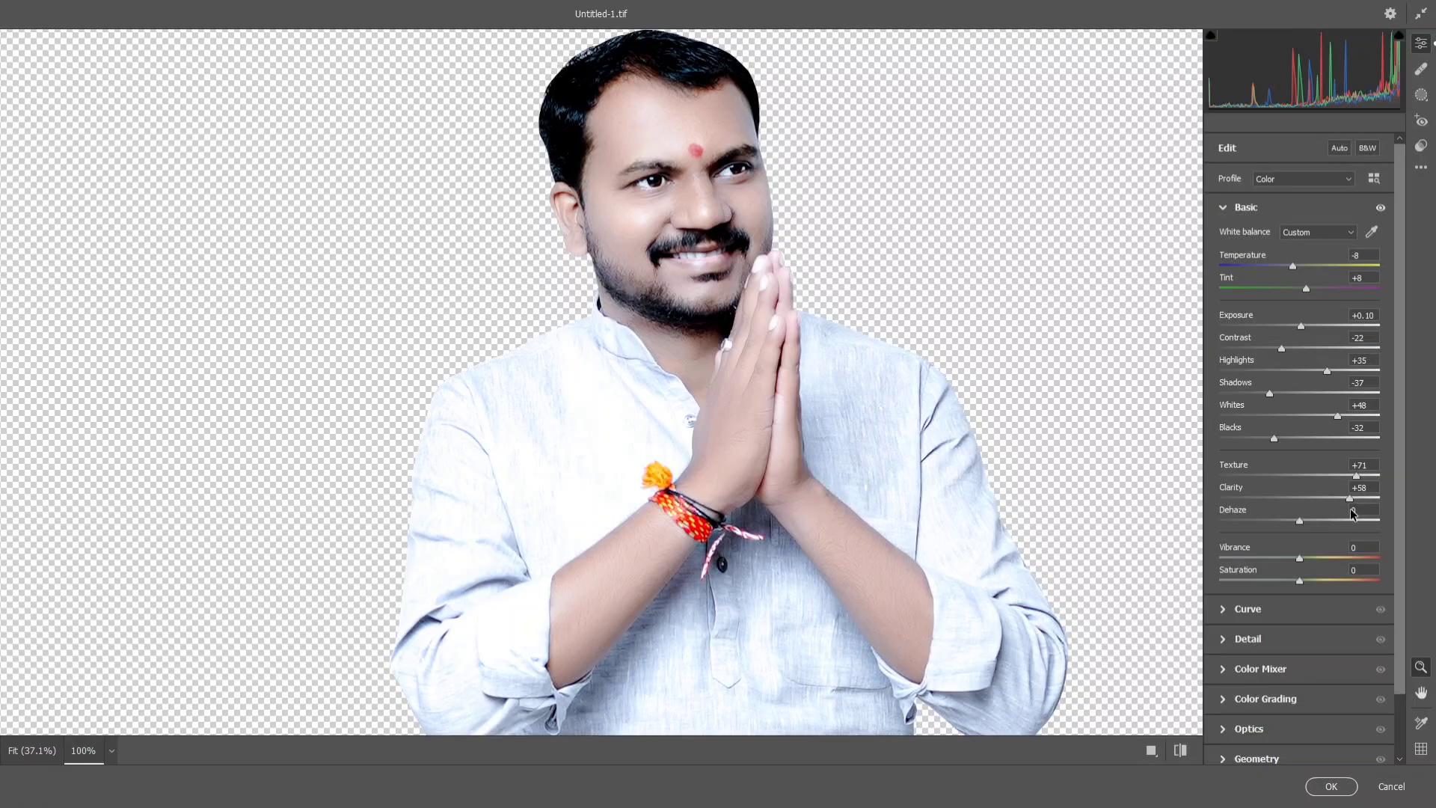
pyautogui.moveTo(1353, 513); pyautogui.dragTo(1289, 528)
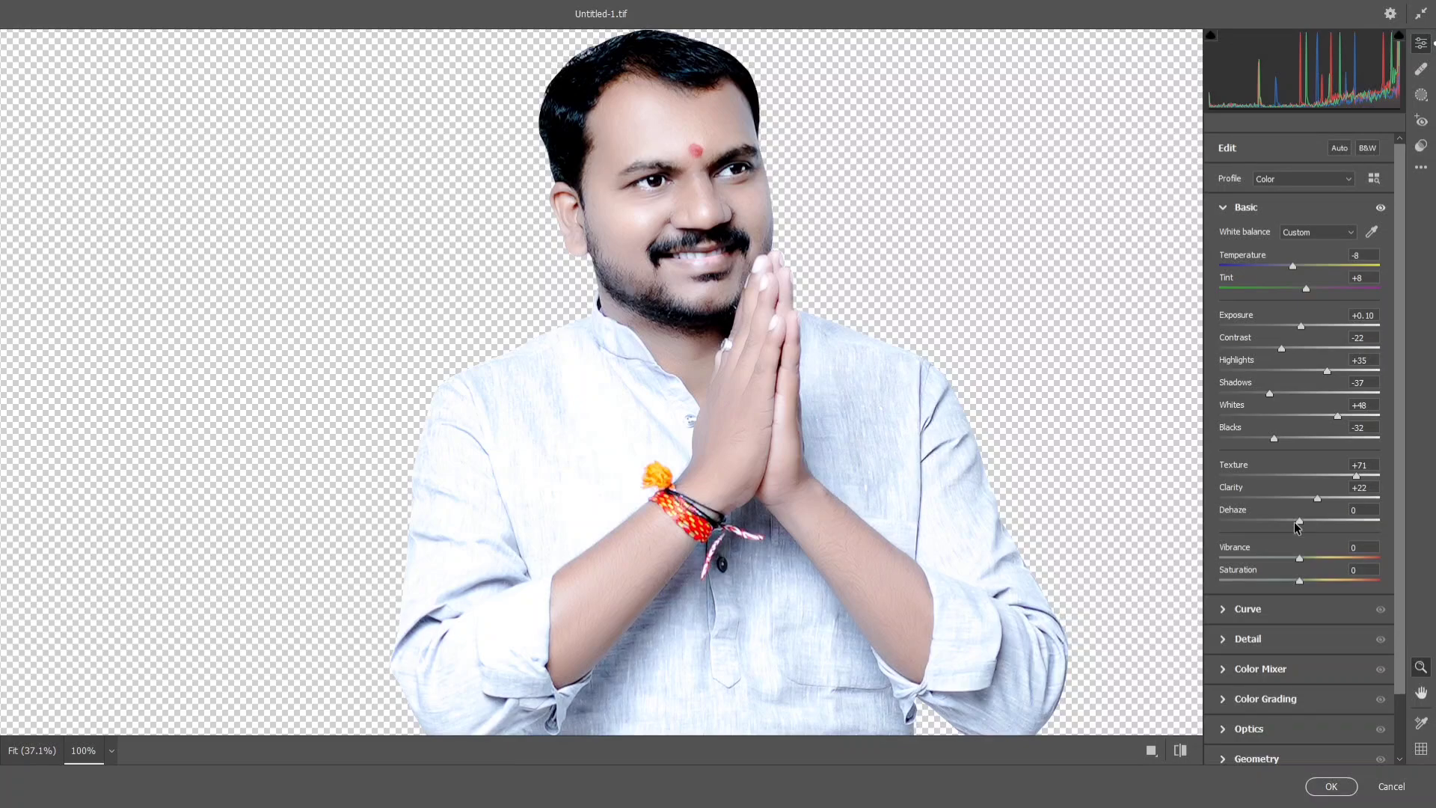
pyautogui.moveTo(1297, 526); pyautogui.dragTo(1324, 523)
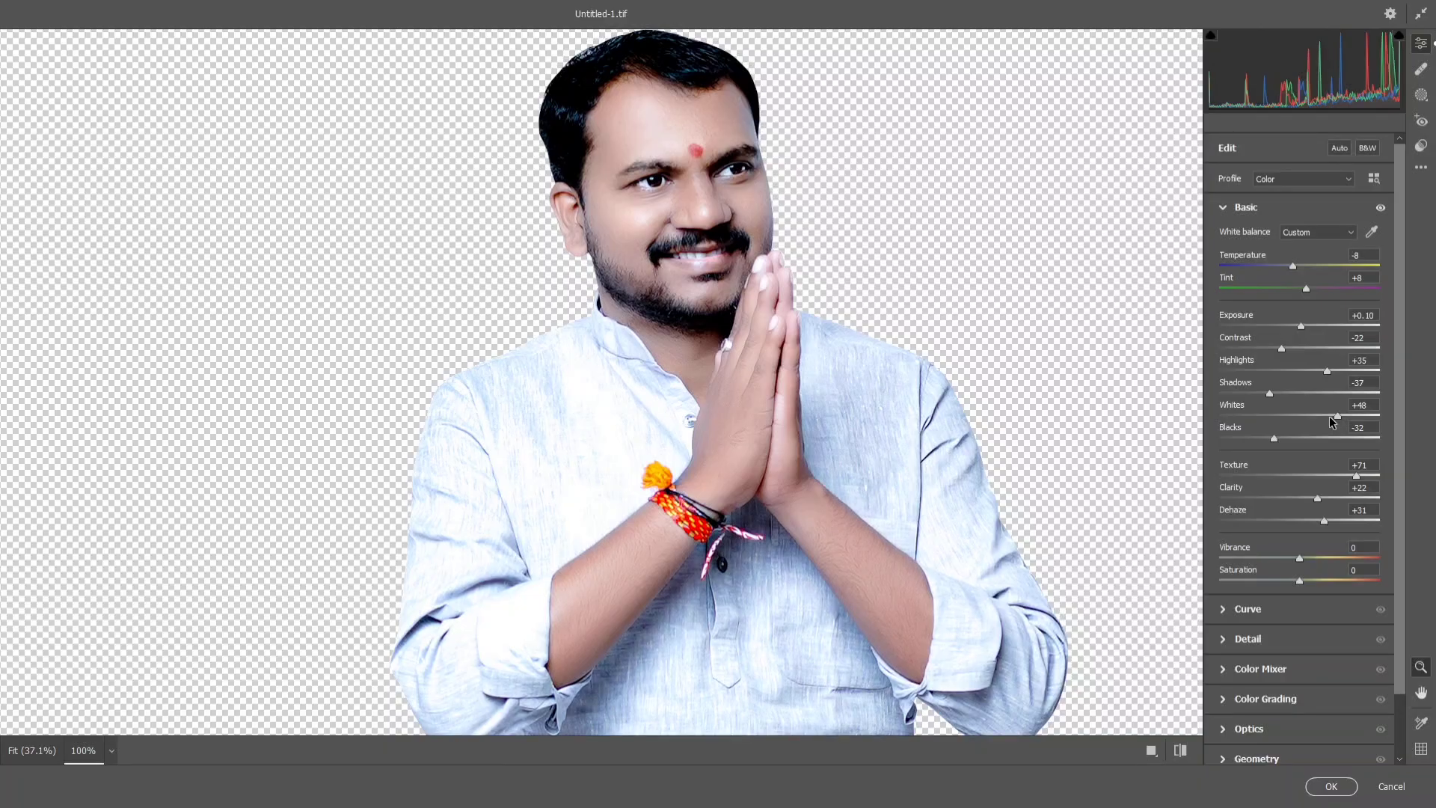
# - Rebalance the portrait's tones by setting Highlights to -5, Shadows to +18, Whites to -23 and Blacks to +18
pyautogui.moveTo(1331, 417); pyautogui.dragTo(1280, 416)
pyautogui.moveTo(1269, 394); pyautogui.dragTo(1310, 446)
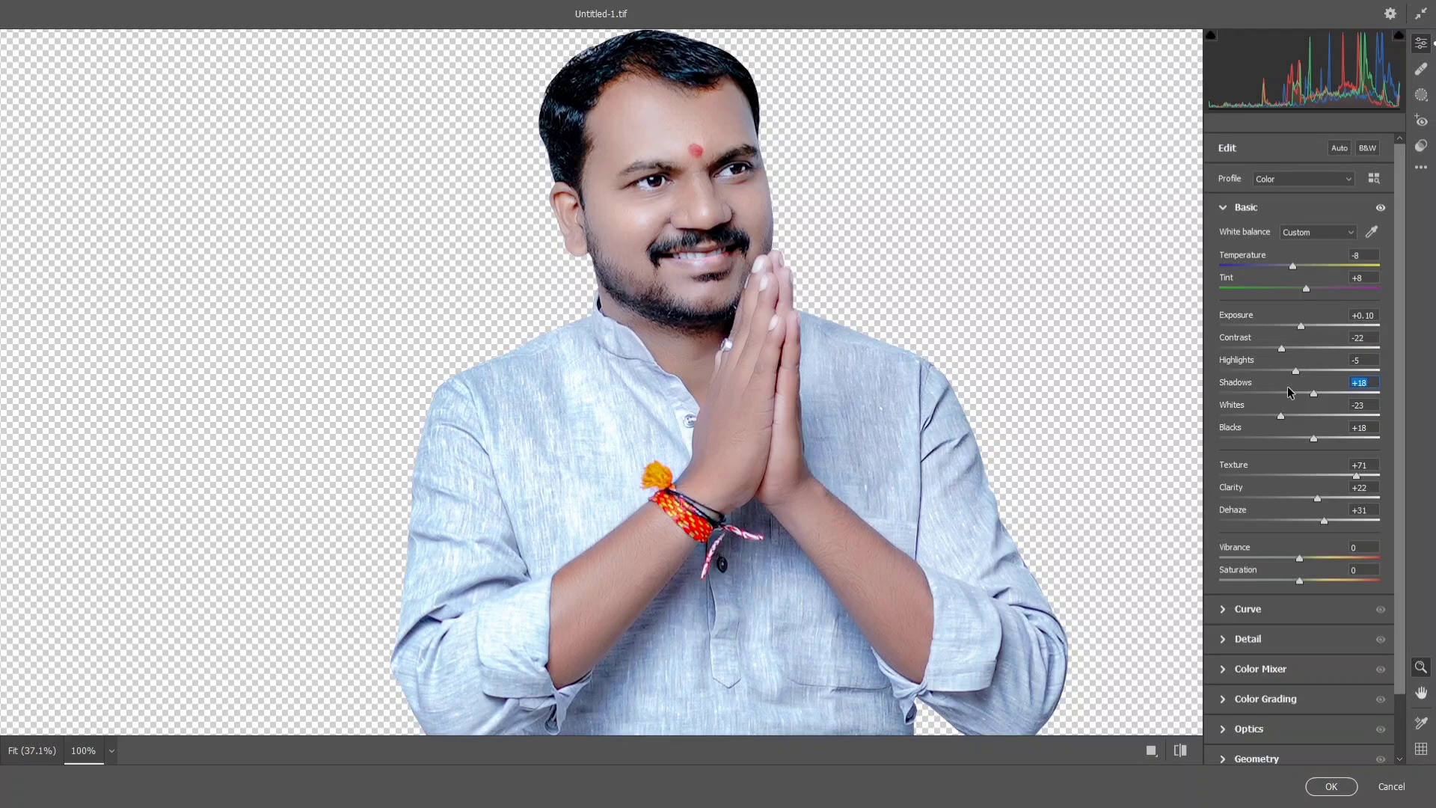
# - Set Highlights to -13, apply the Camera Raw filter to ccv, and compare the portrait with and without its smart filters
pyautogui.moveTo(1295, 371); pyautogui.dragTo(1288, 387)
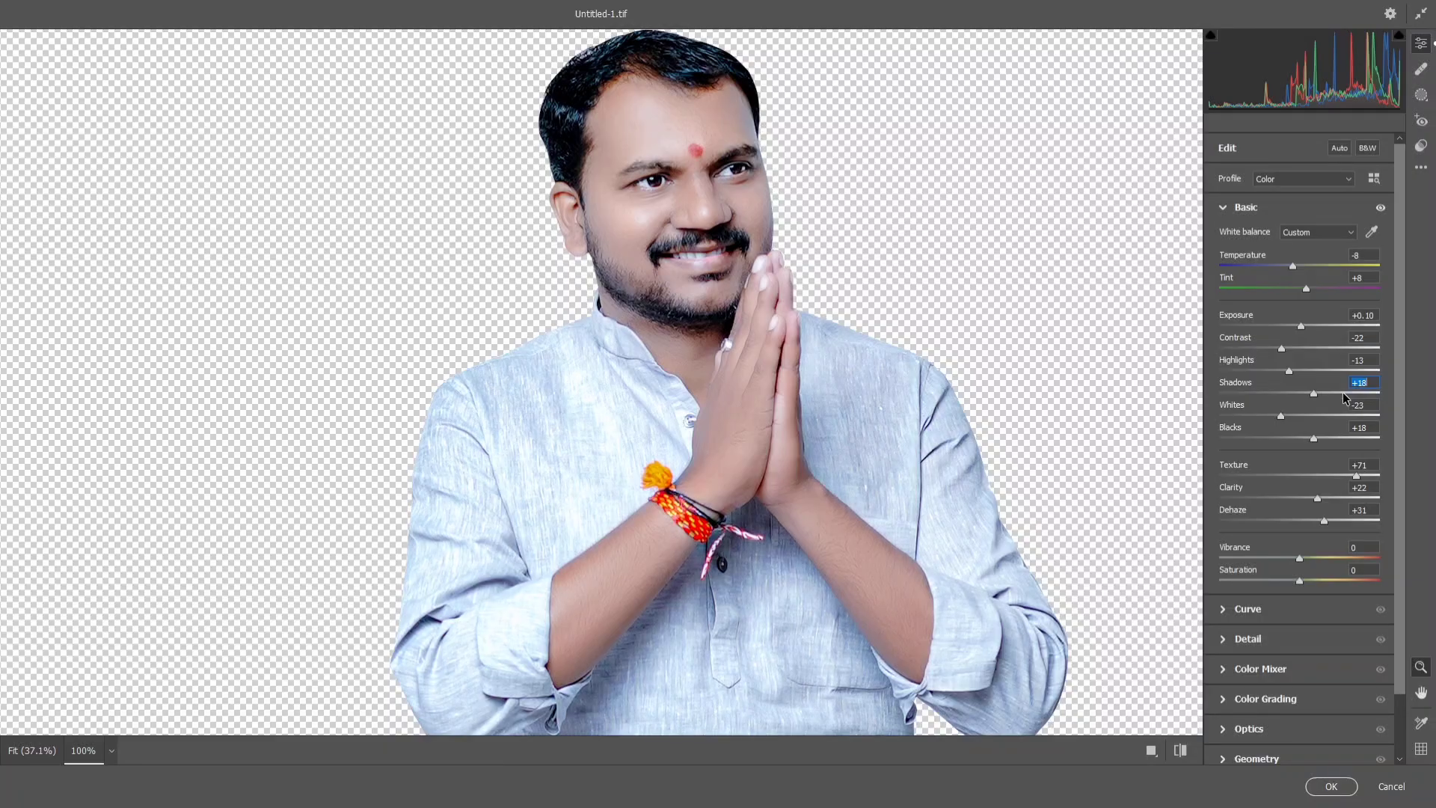
pyautogui.scroll(1, 828, 423)
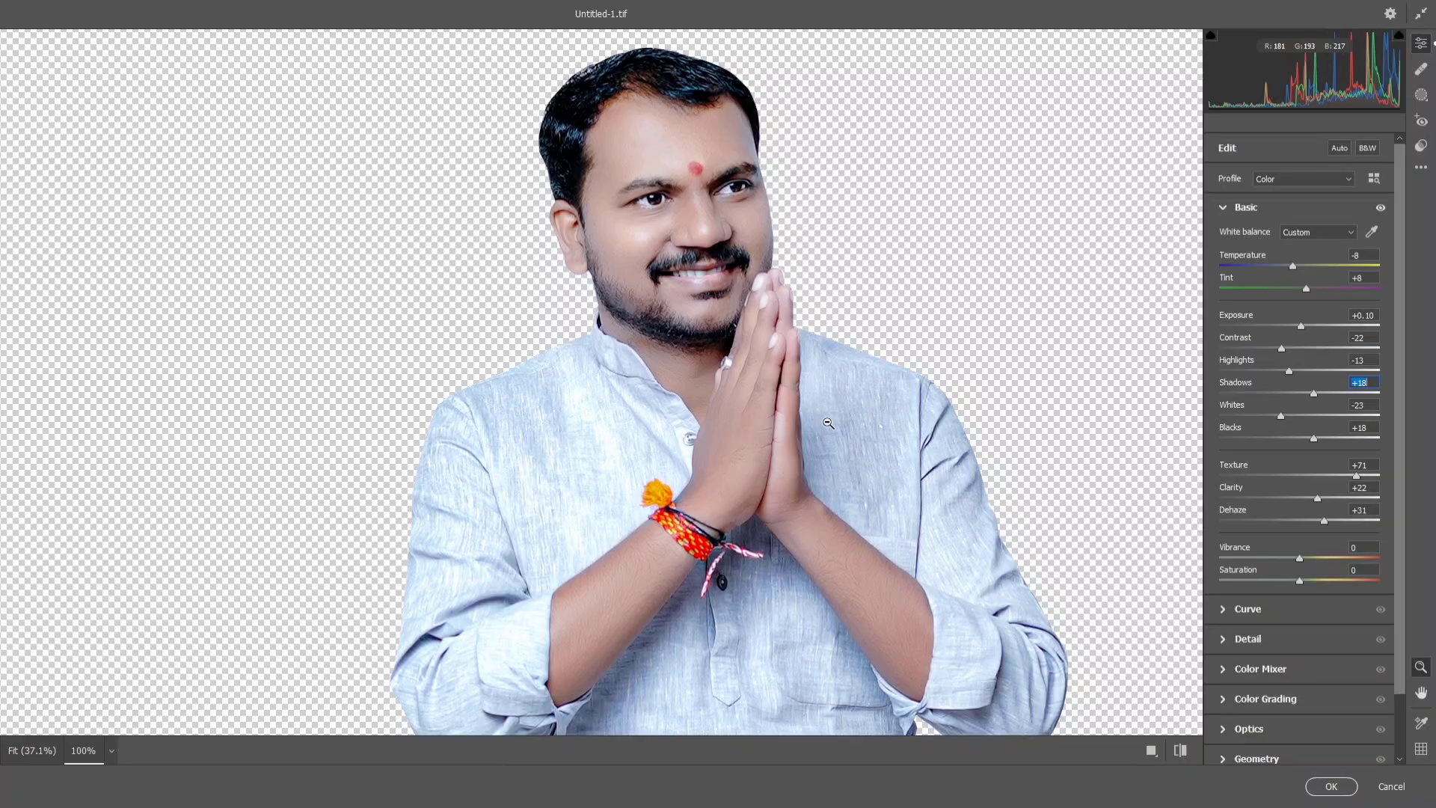
pyautogui.scroll(5, 771, 370)
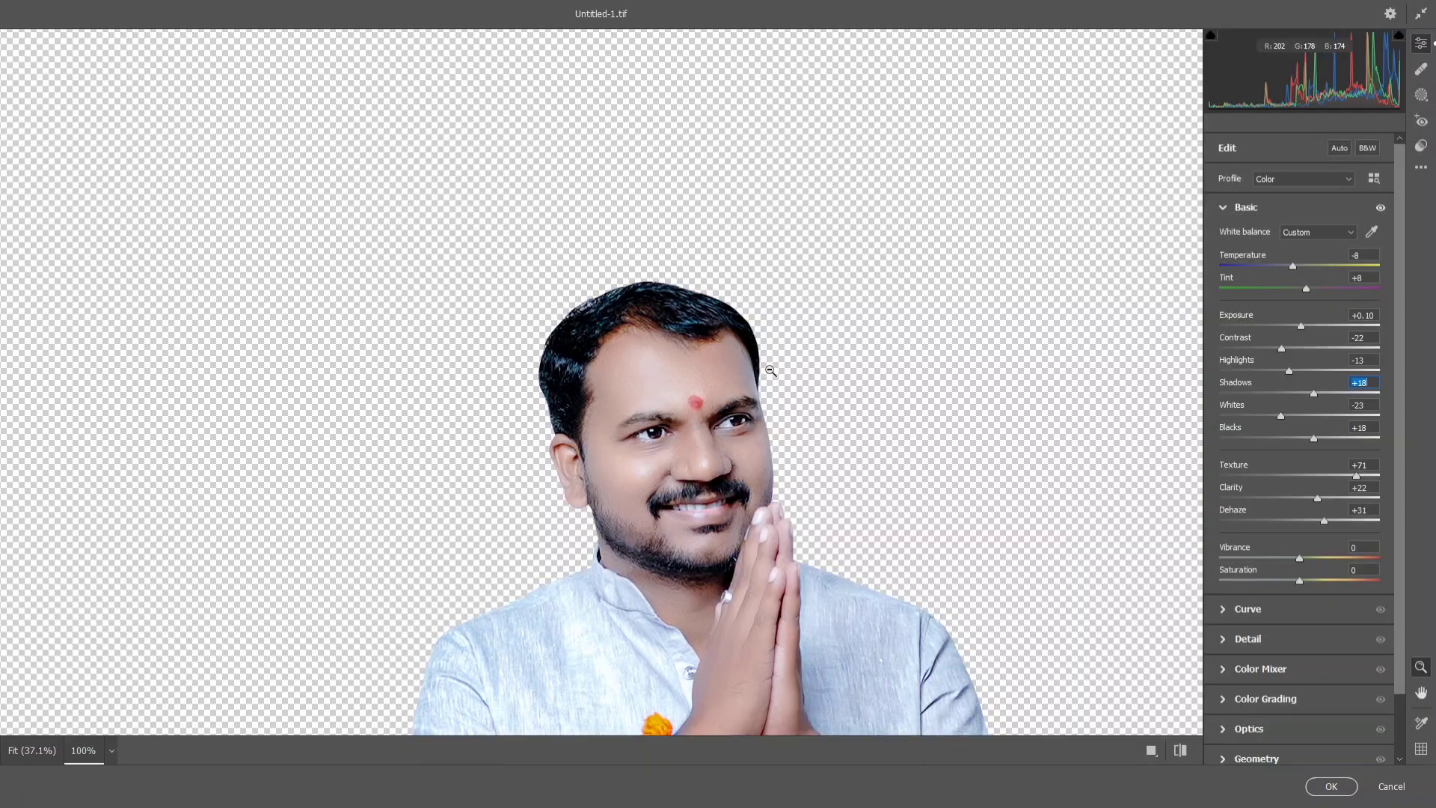
pyautogui.press('Return')
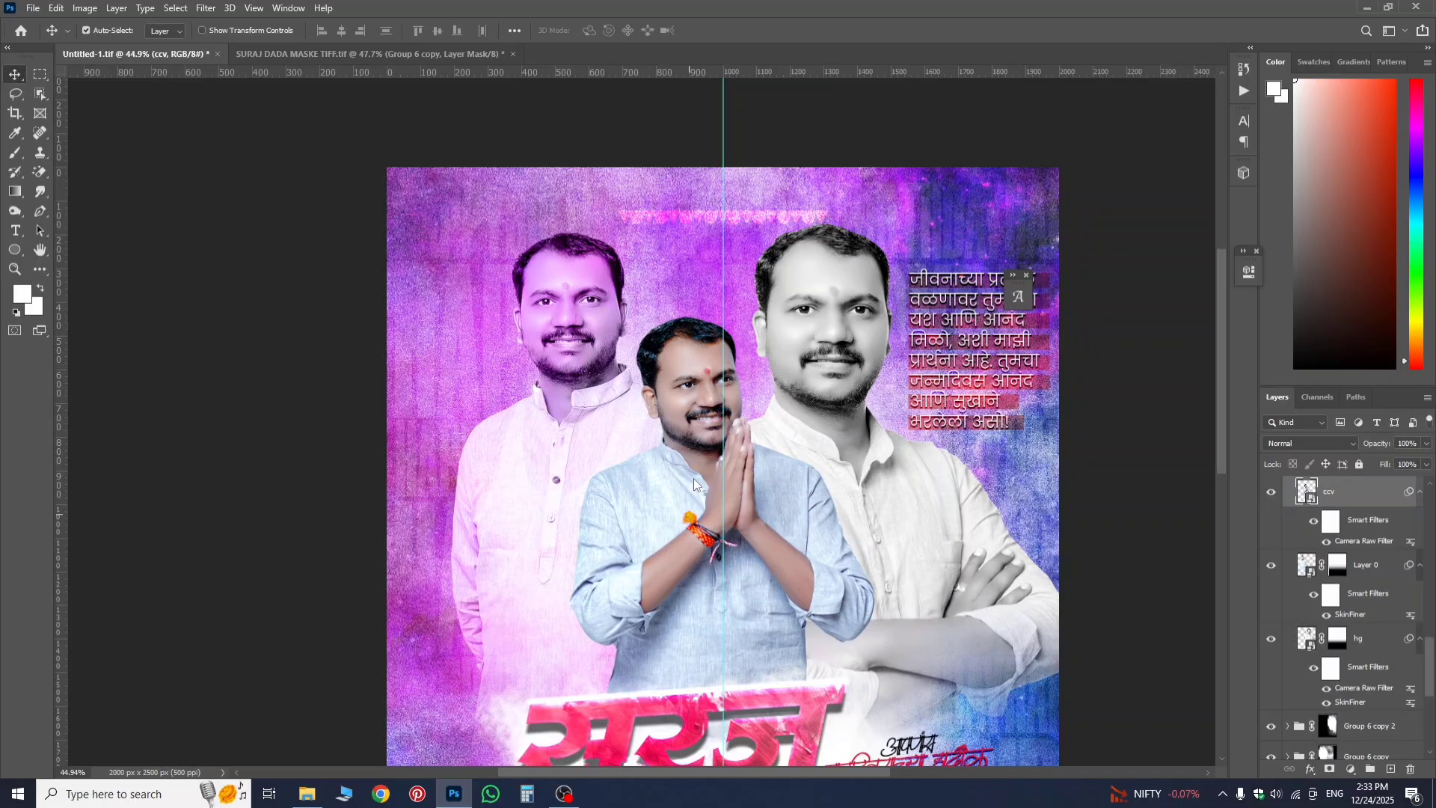
pyautogui.scroll(-3, 694, 484)
pyautogui.click(1312, 523)
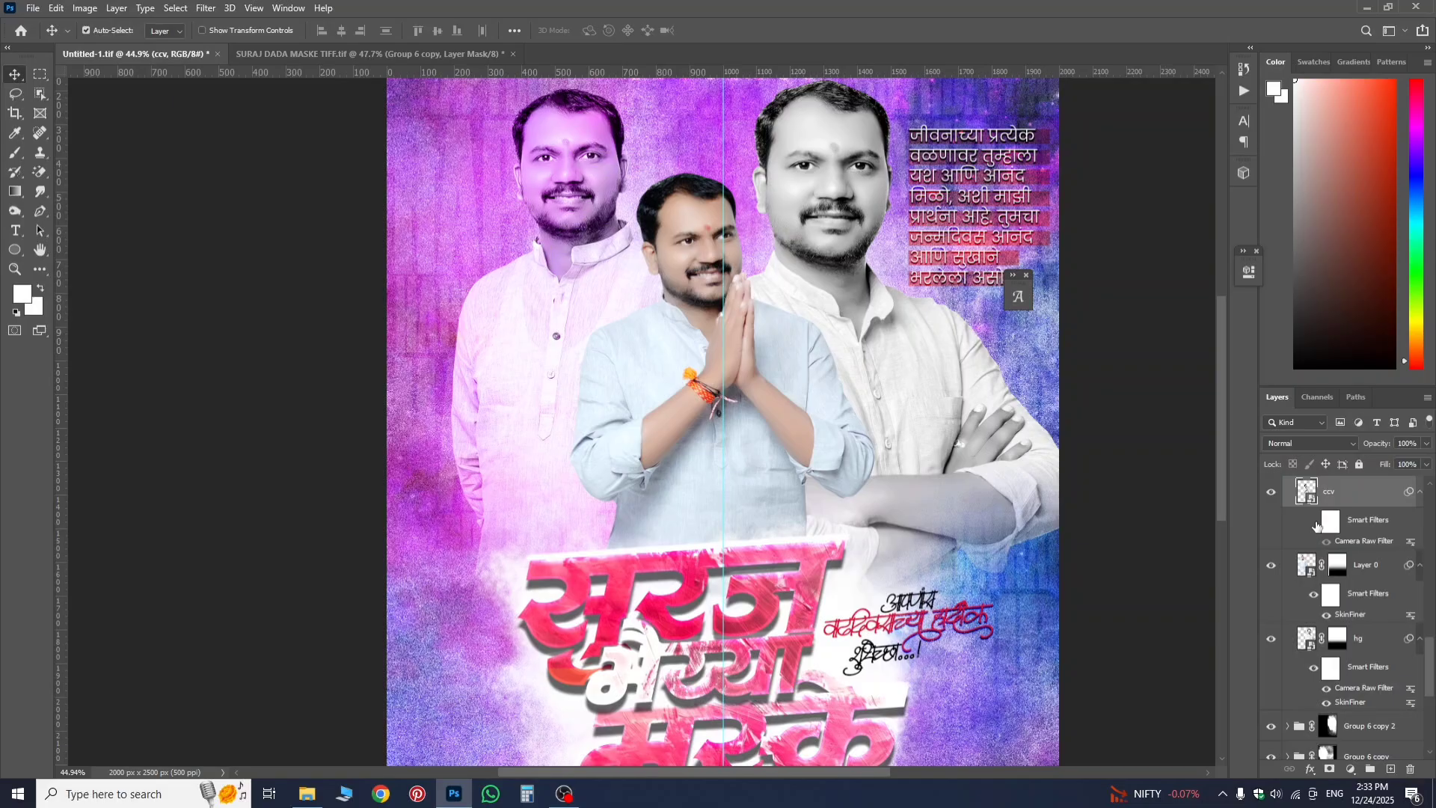
pyautogui.click(1314, 522)
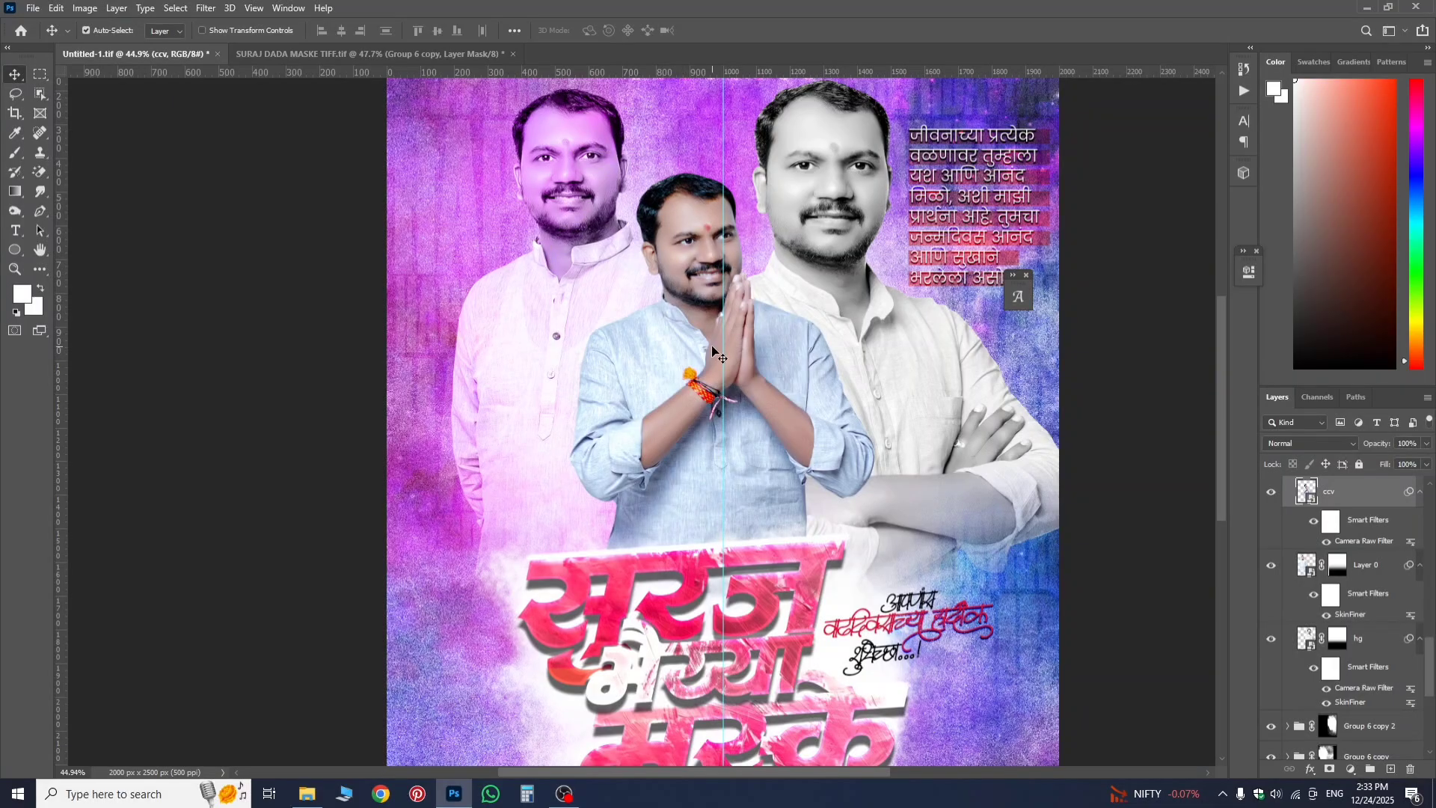
# - Scale the ccv portrait to 104.80% and position it at about X 1000 px, Y 1253 px
pyautogui.scroll(1, 636, 360)
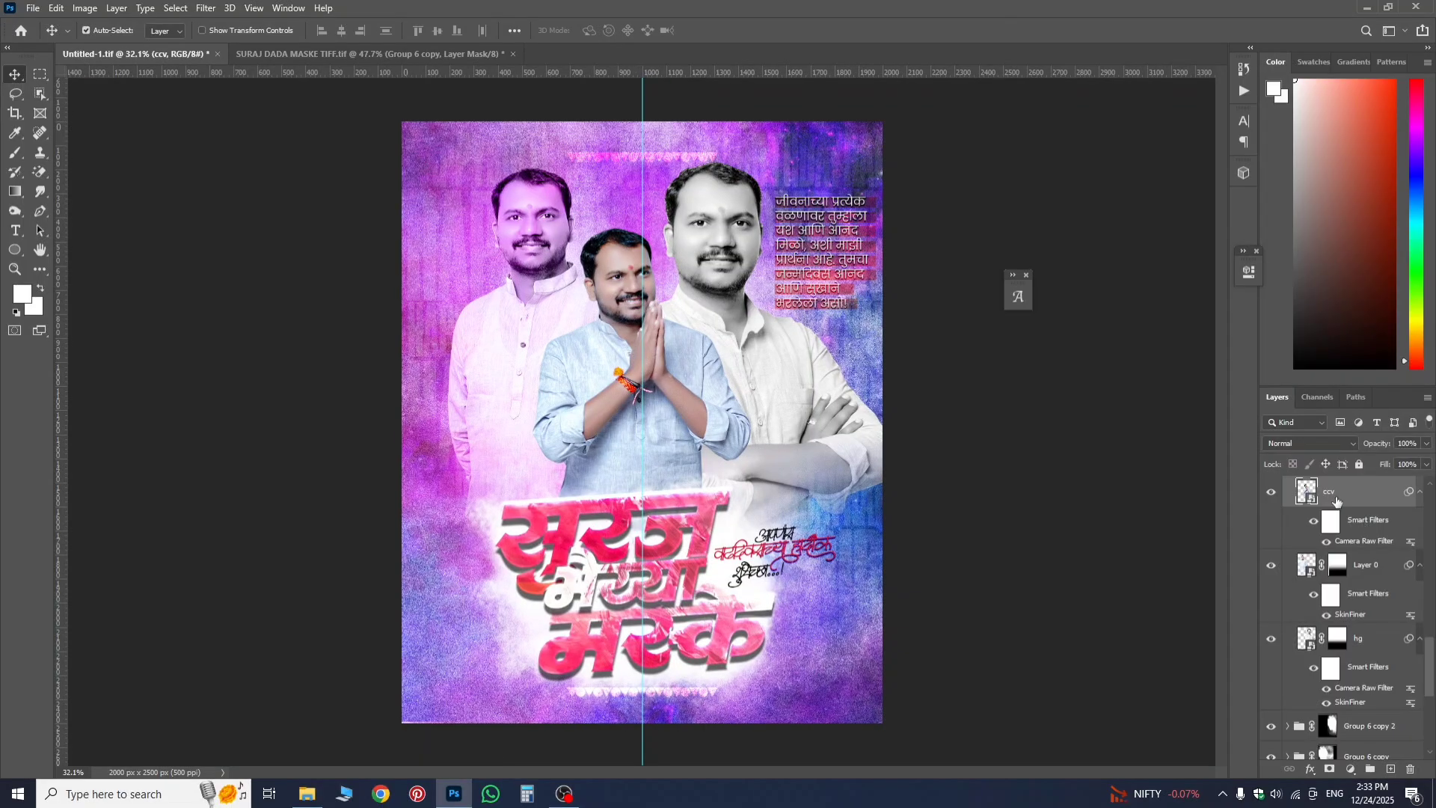
pyautogui.press('ctrl')
pyautogui.hotkey('ctrl', 't')
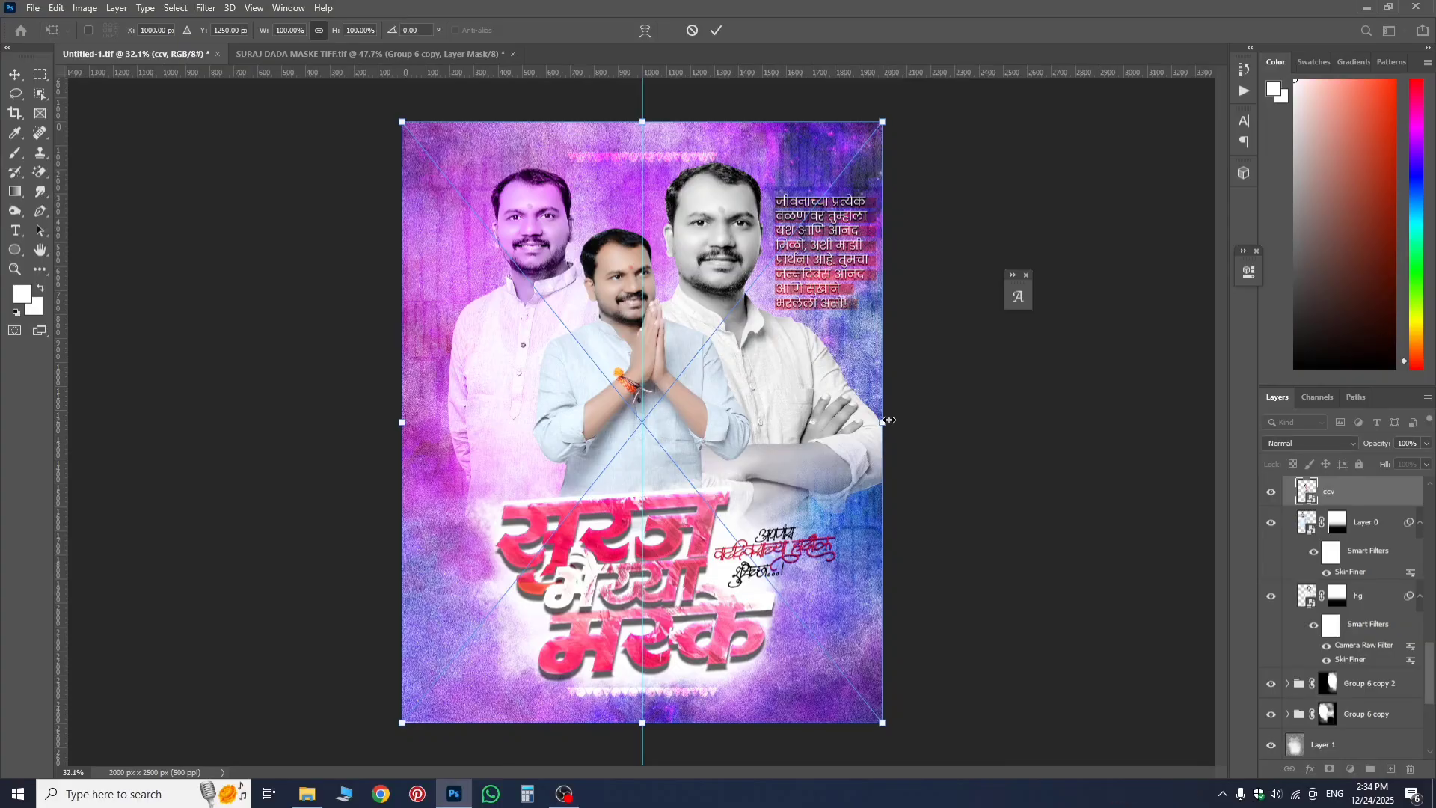
pyautogui.moveTo(887, 421); pyautogui.dragTo(905, 429)
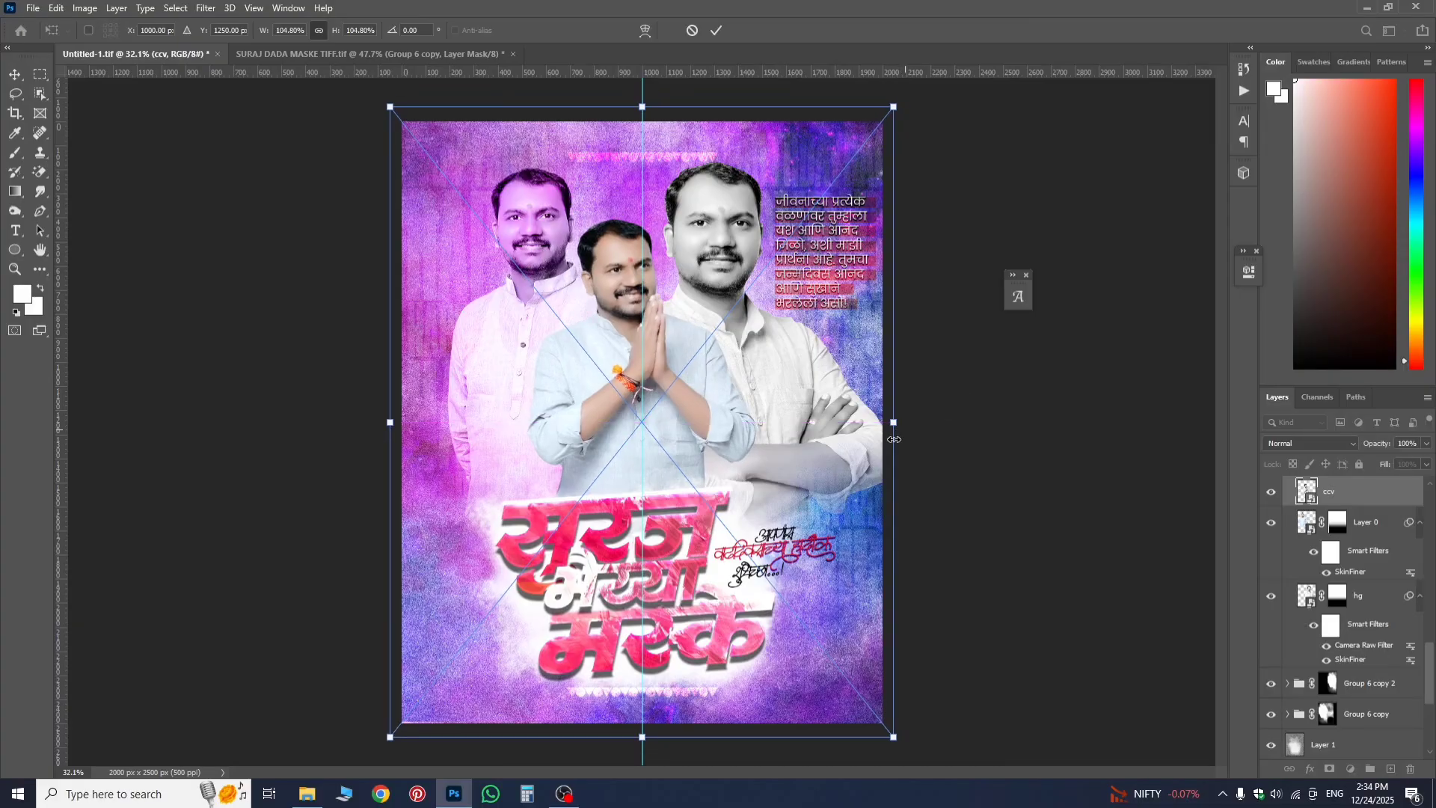
pyautogui.press('Left')
pyautogui.press('Left')
pyautogui.press('Left')
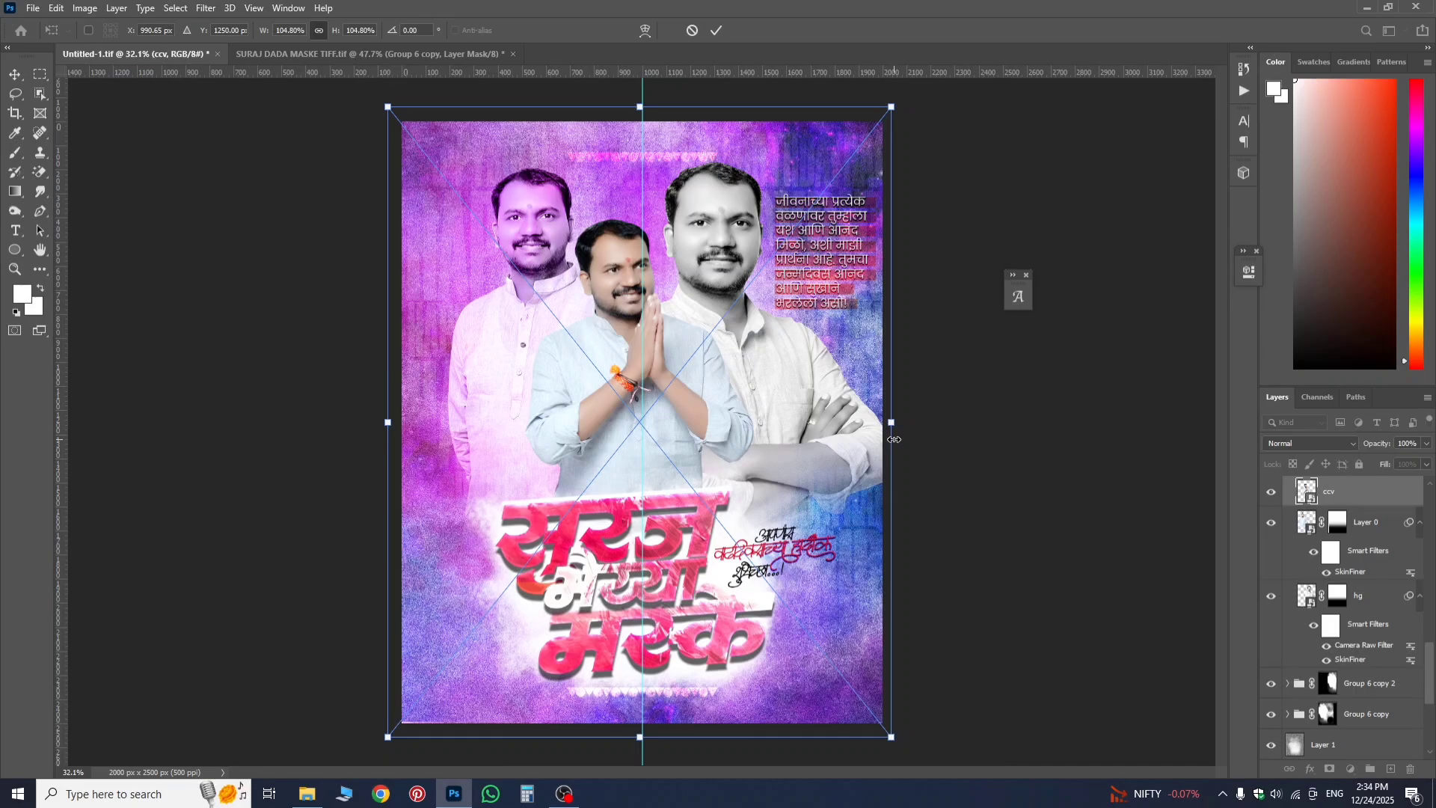
pyautogui.press('Right')
pyautogui.press('Right')
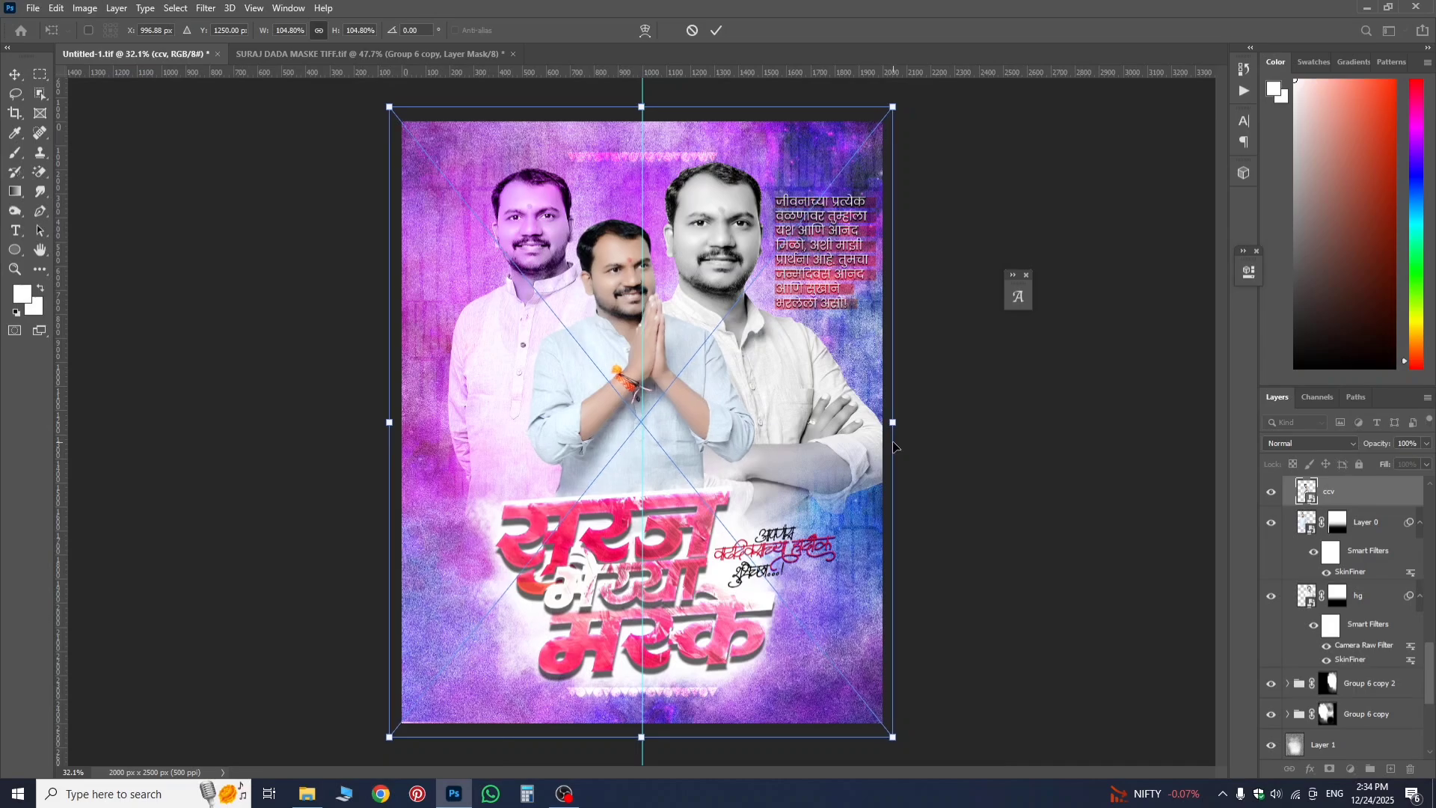
pyautogui.press('Right')
pyautogui.press('Down')
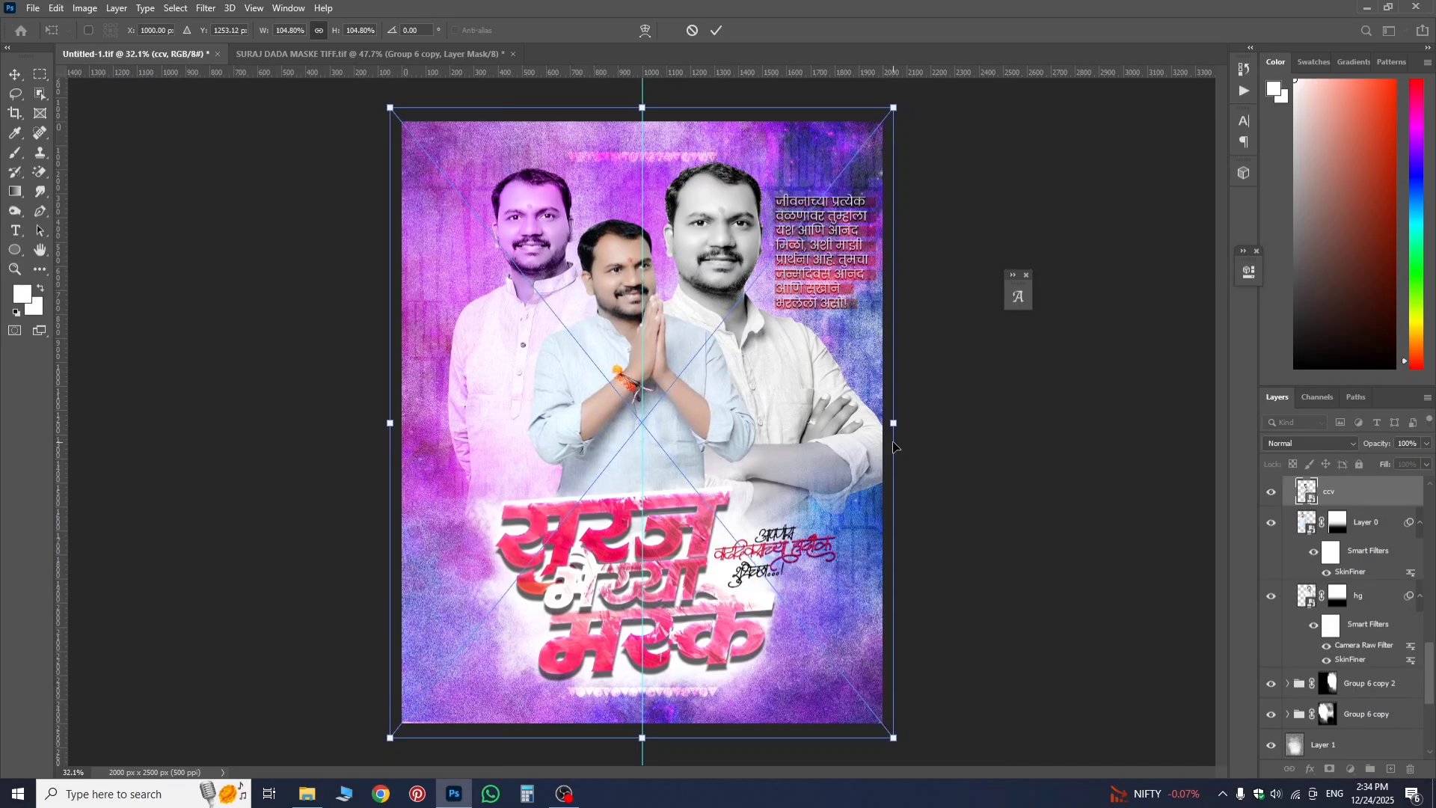
pyautogui.press('Return')
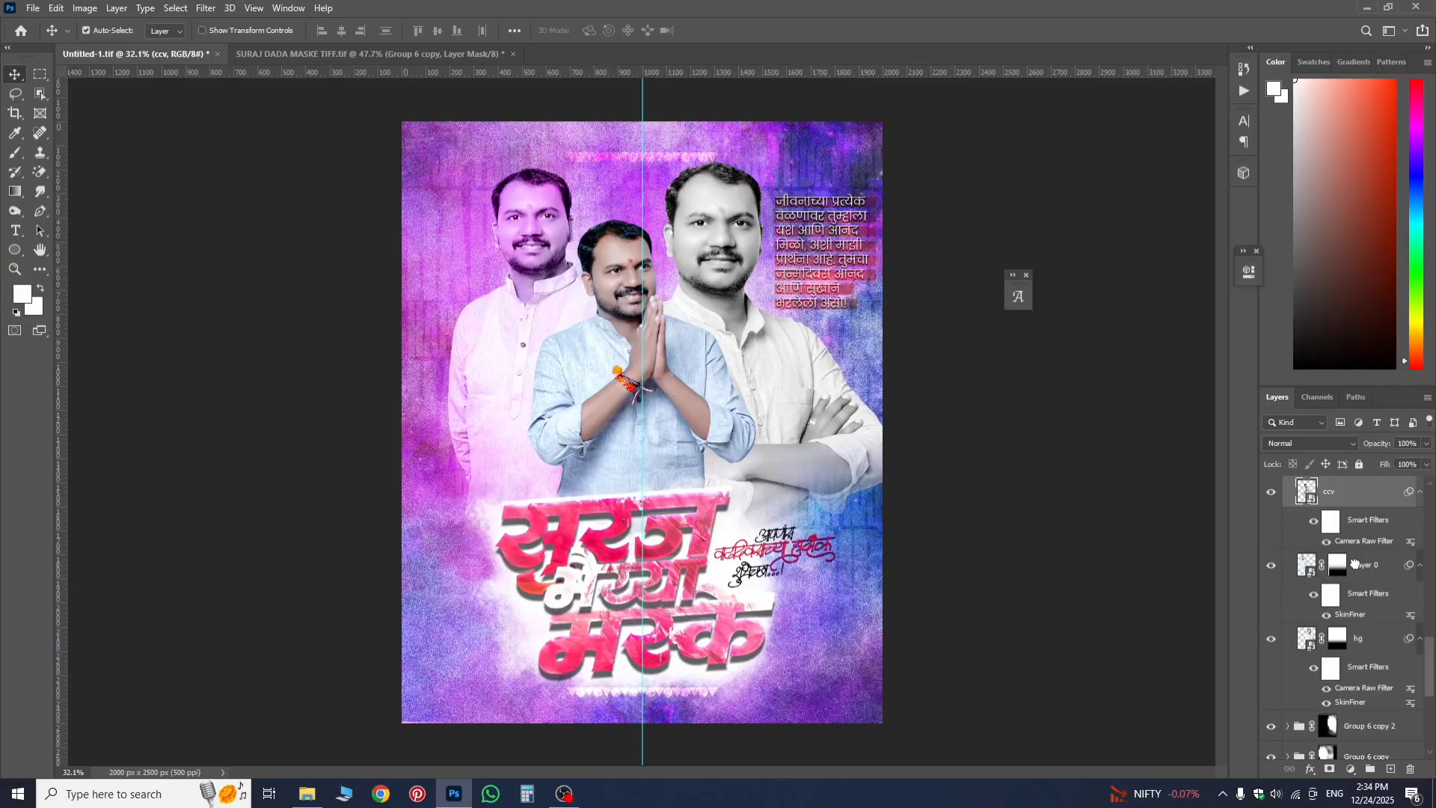
# - Move the pink-tinted Layer 0 portrait inward and slightly up to about X 735 px, Y 968 px
pyautogui.click(1358, 583)
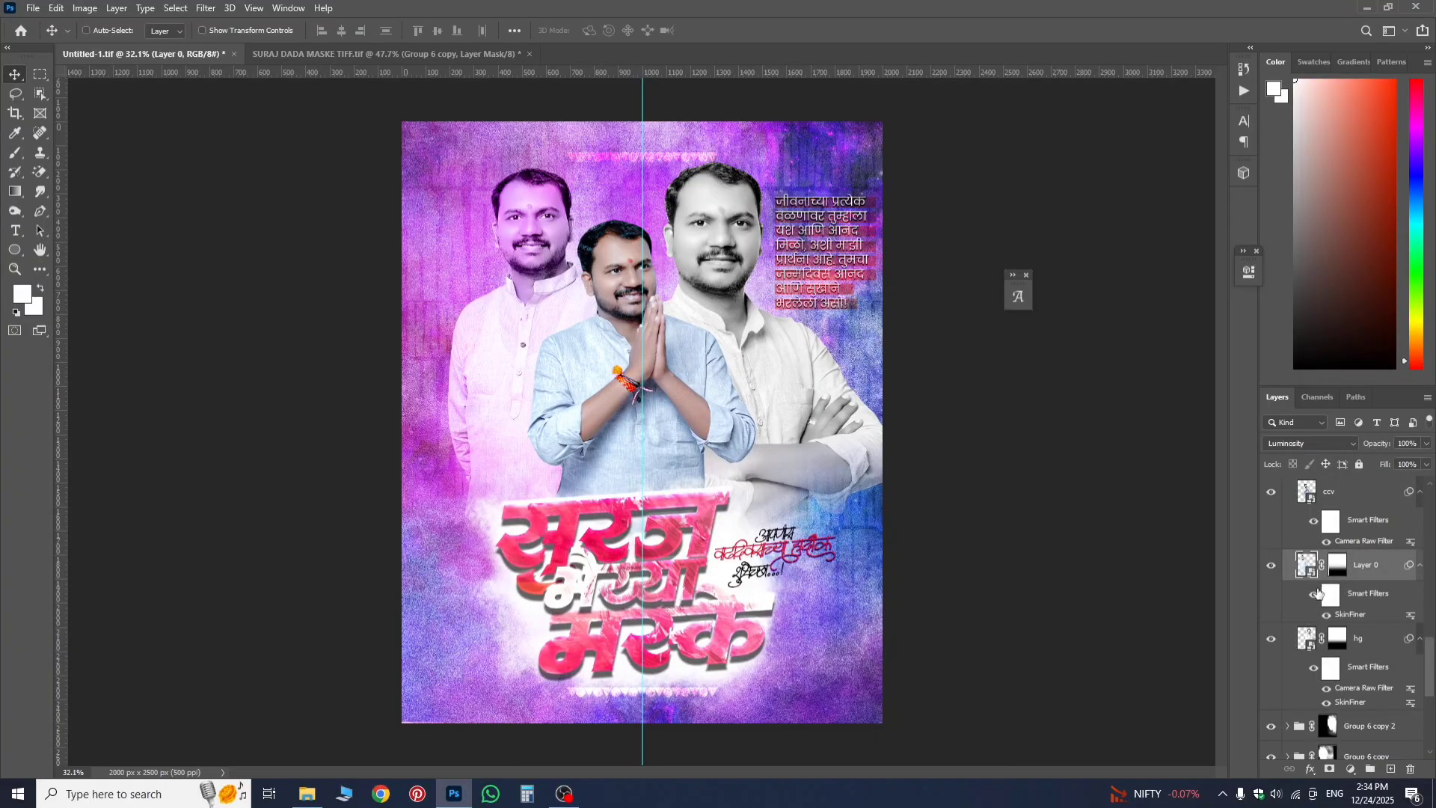
pyautogui.hotkey('ctrl', 't')
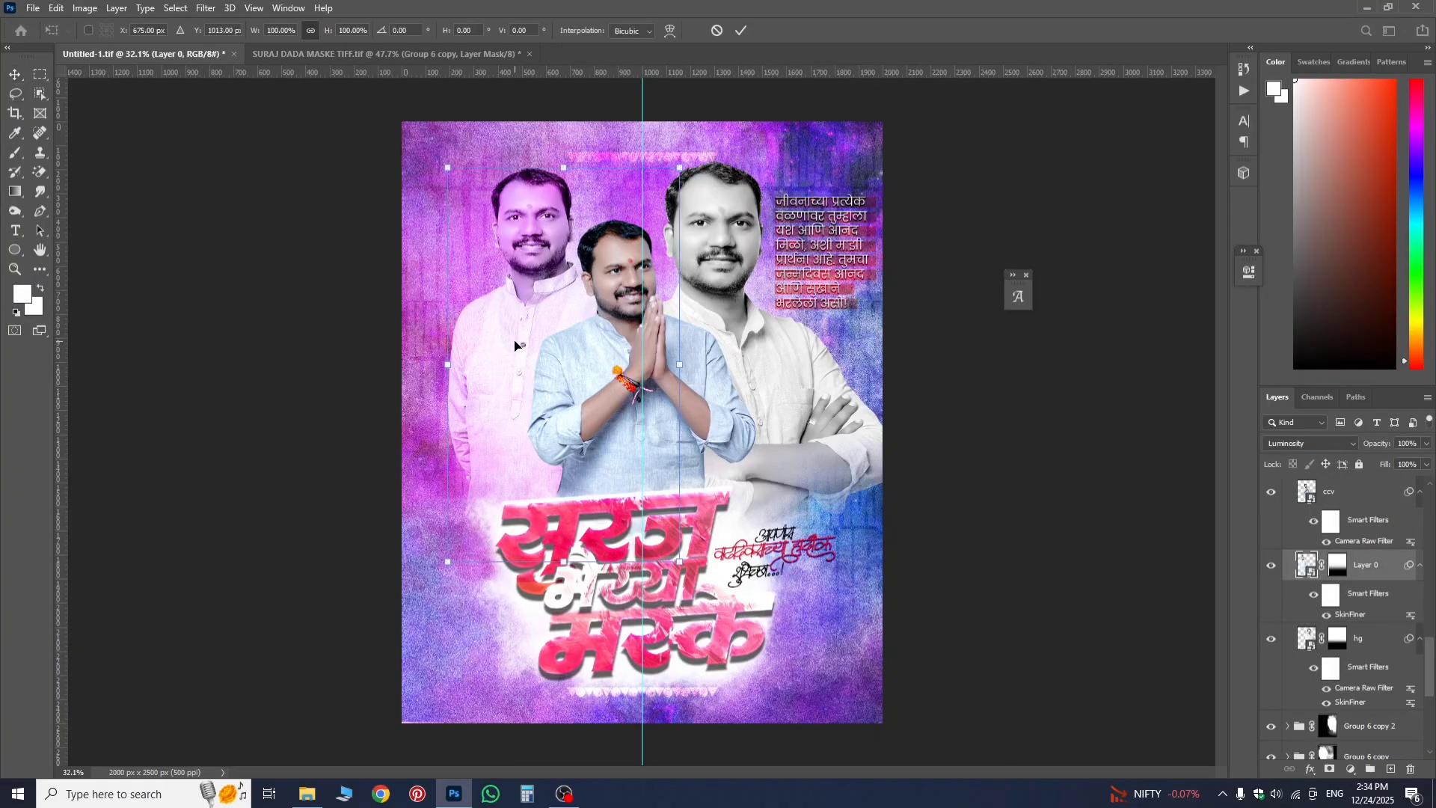
pyautogui.moveTo(516, 345); pyautogui.dragTo(530, 345)
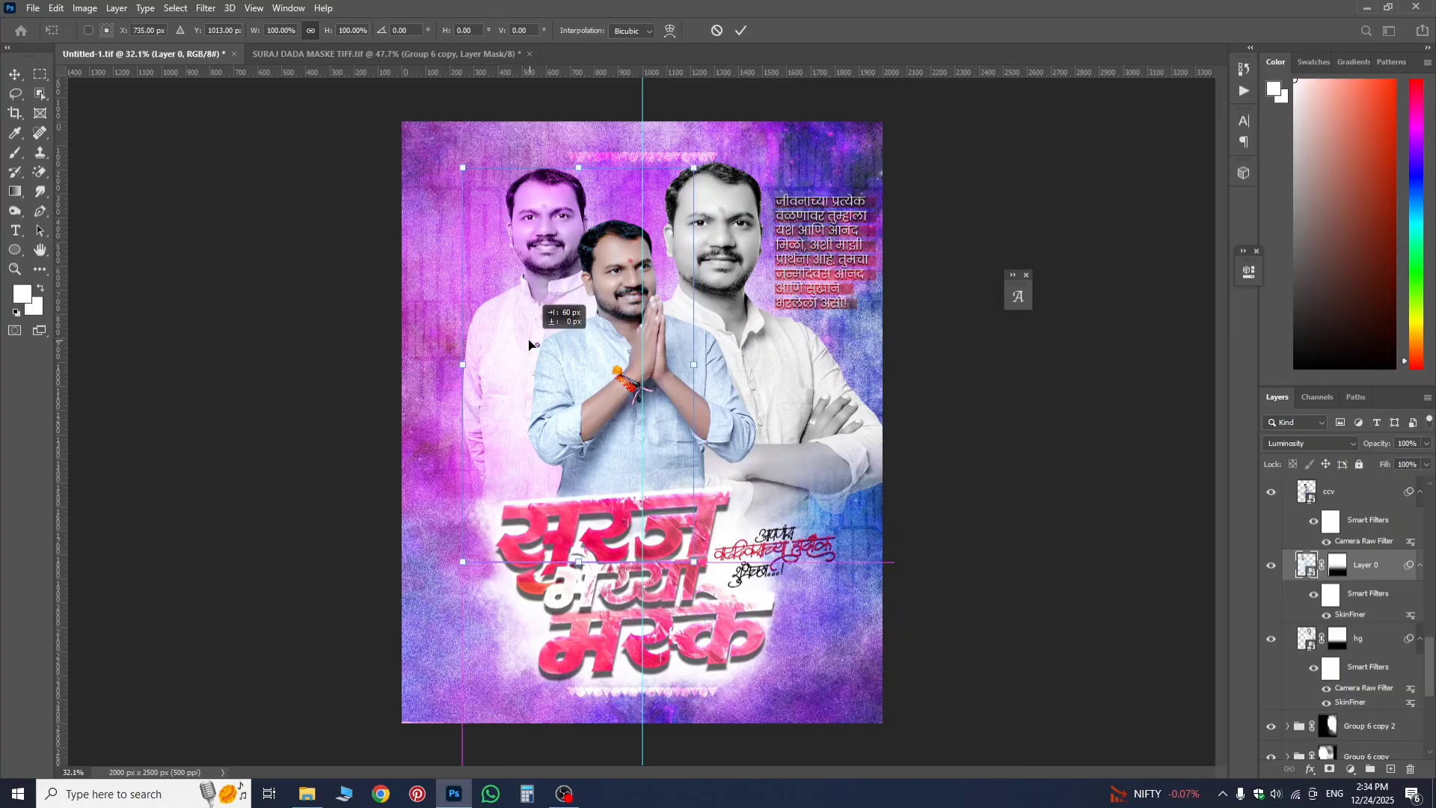
pyautogui.moveTo(531, 347); pyautogui.dragTo(530, 349)
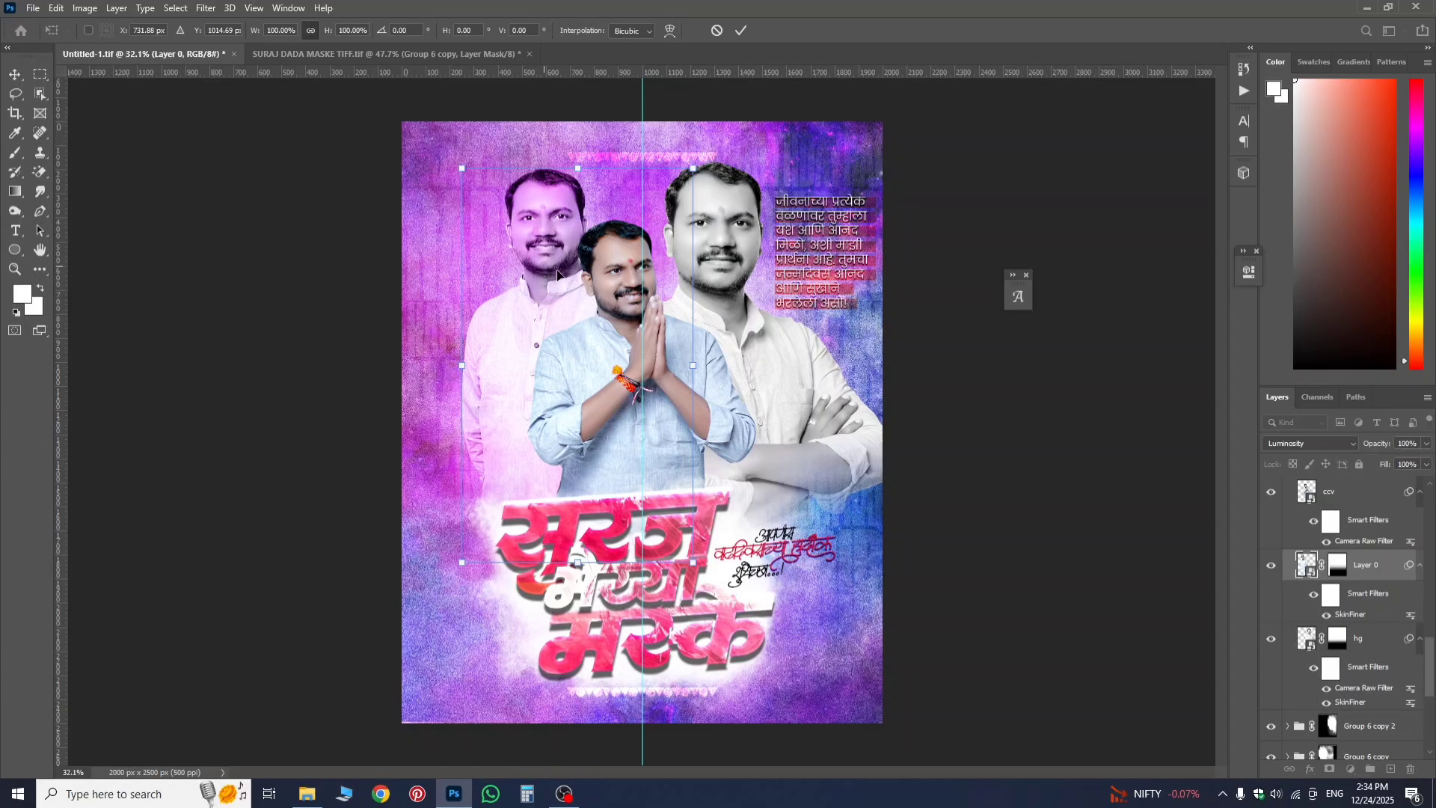
pyautogui.moveTo(559, 271); pyautogui.dragTo(558, 260)
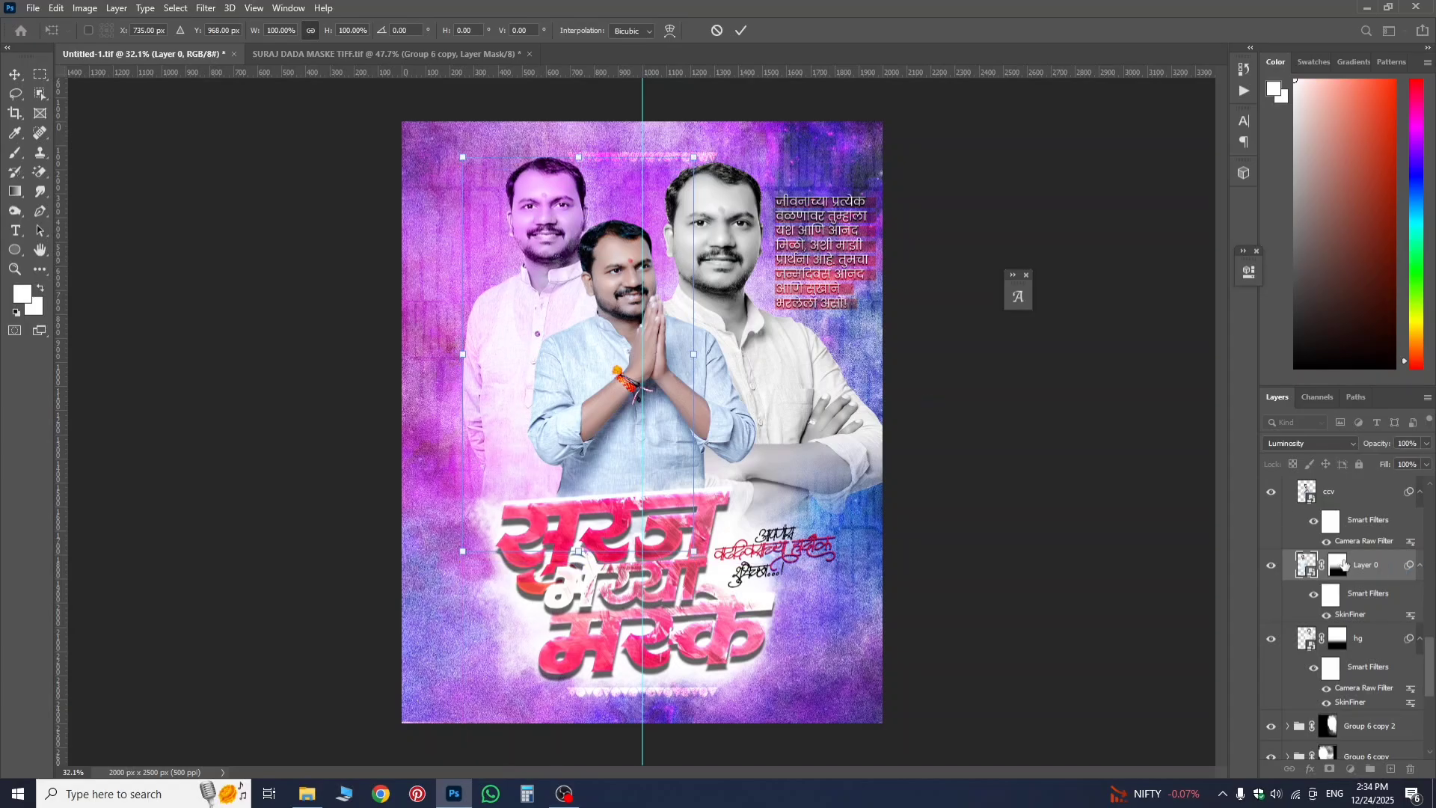
pyautogui.click(1338, 564)
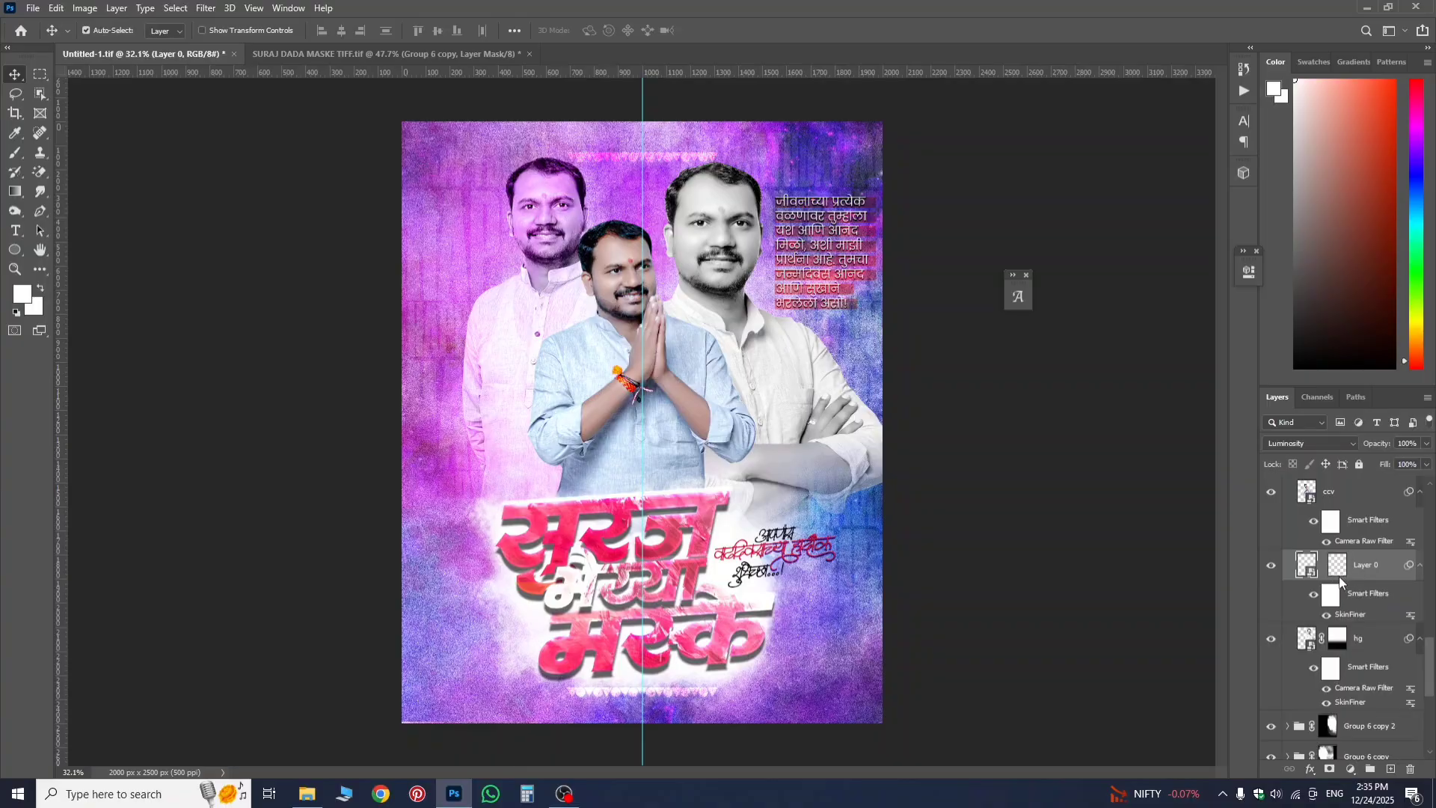
# - Draw an upward black-to-white gradient on Layer 0's mask to fade the portrait's lower body into the background above the title
pyautogui.click(1335, 574)
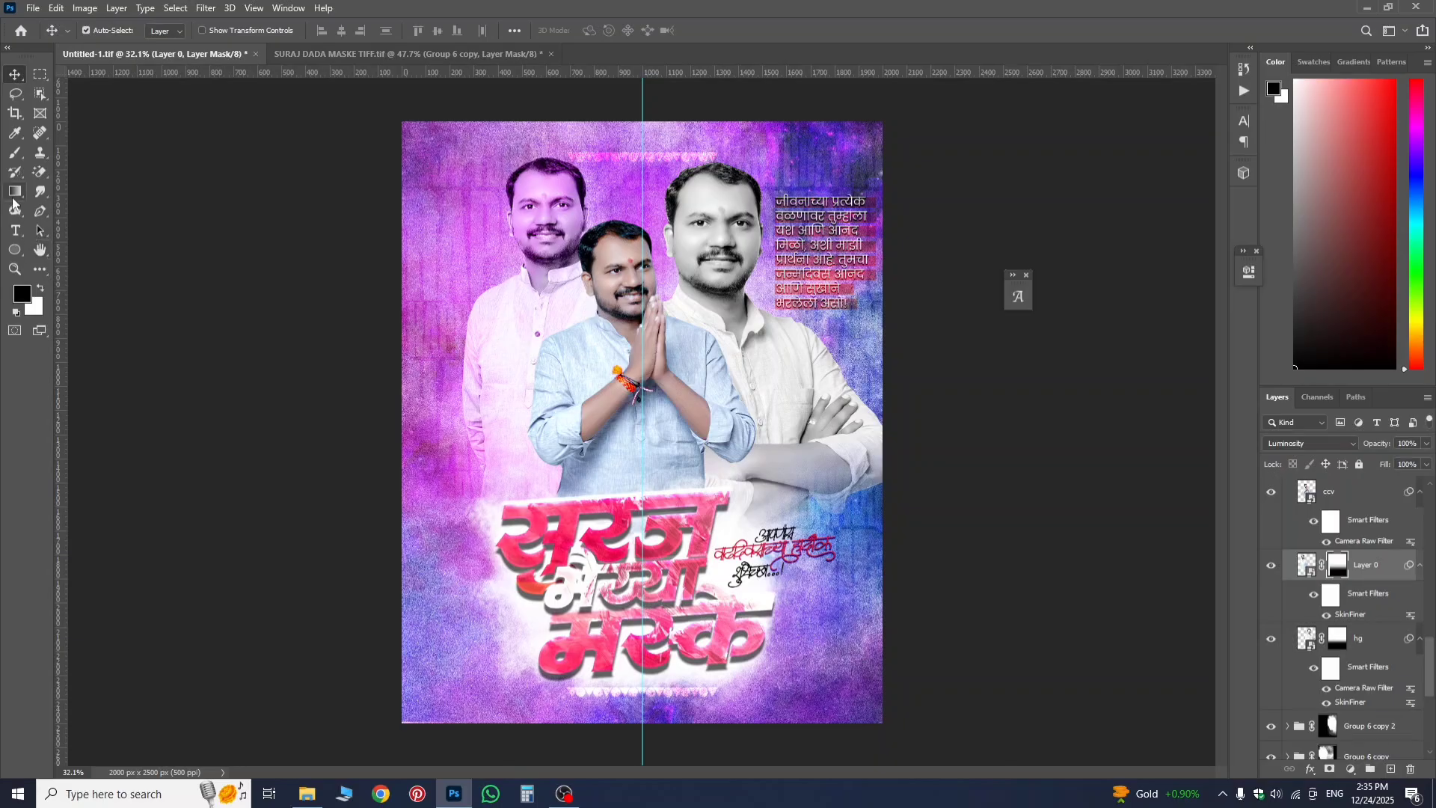
pyautogui.click(15, 194)
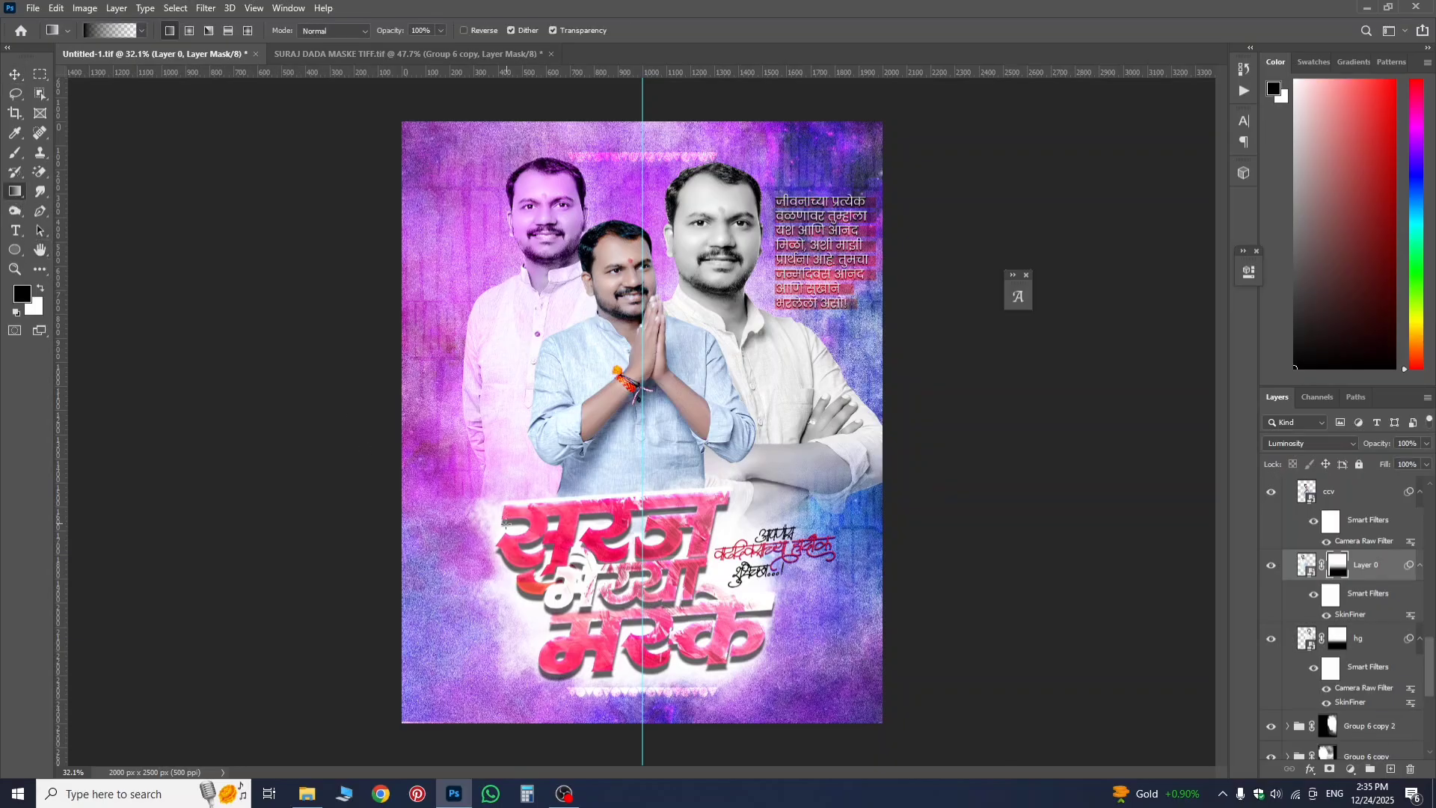
pyautogui.moveTo(503, 532); pyautogui.dragTo(502, 416)
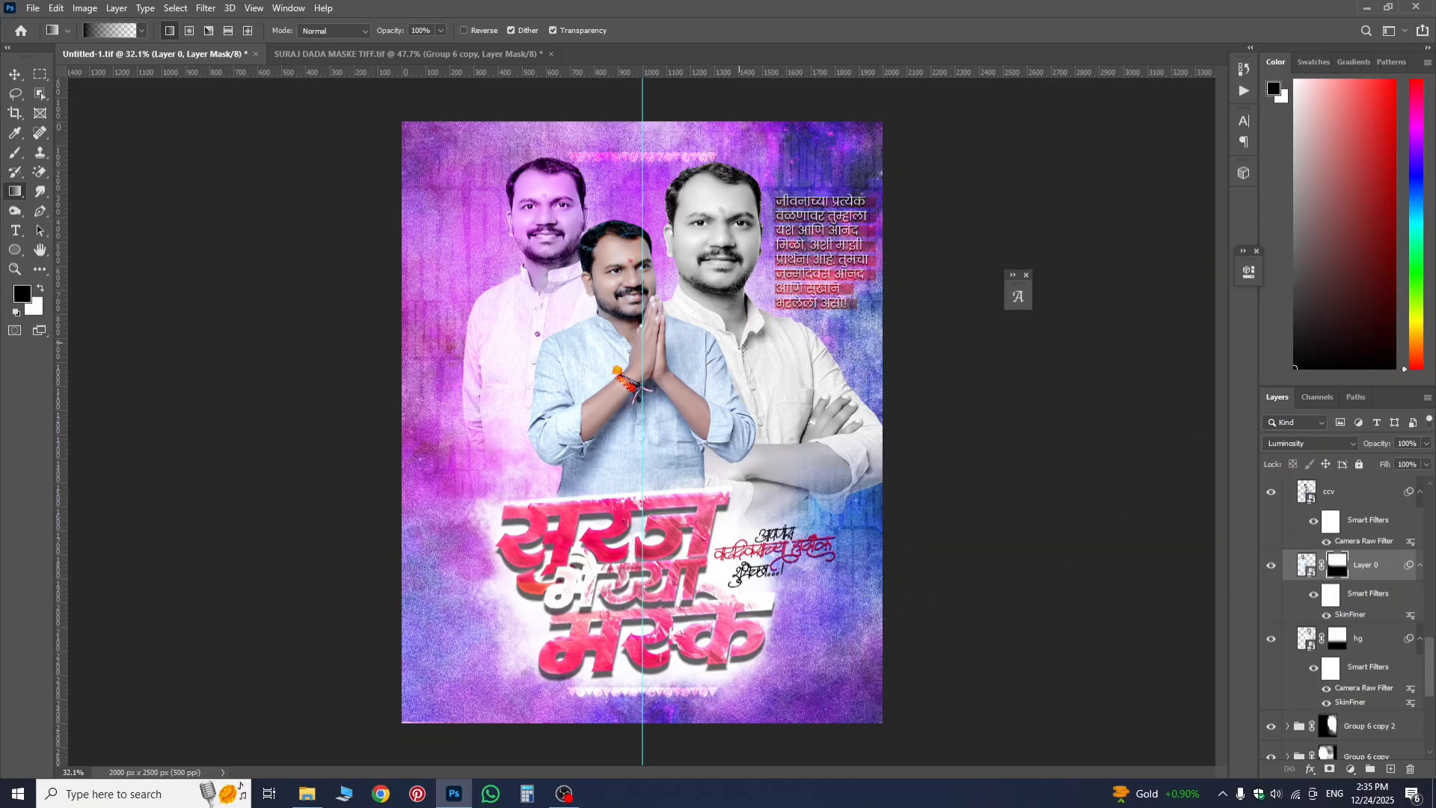
# - Scale the black-and-white hg portrait to 88.23% and place it at about X 1342 px, Y 883 px
pyautogui.click(1354, 647)
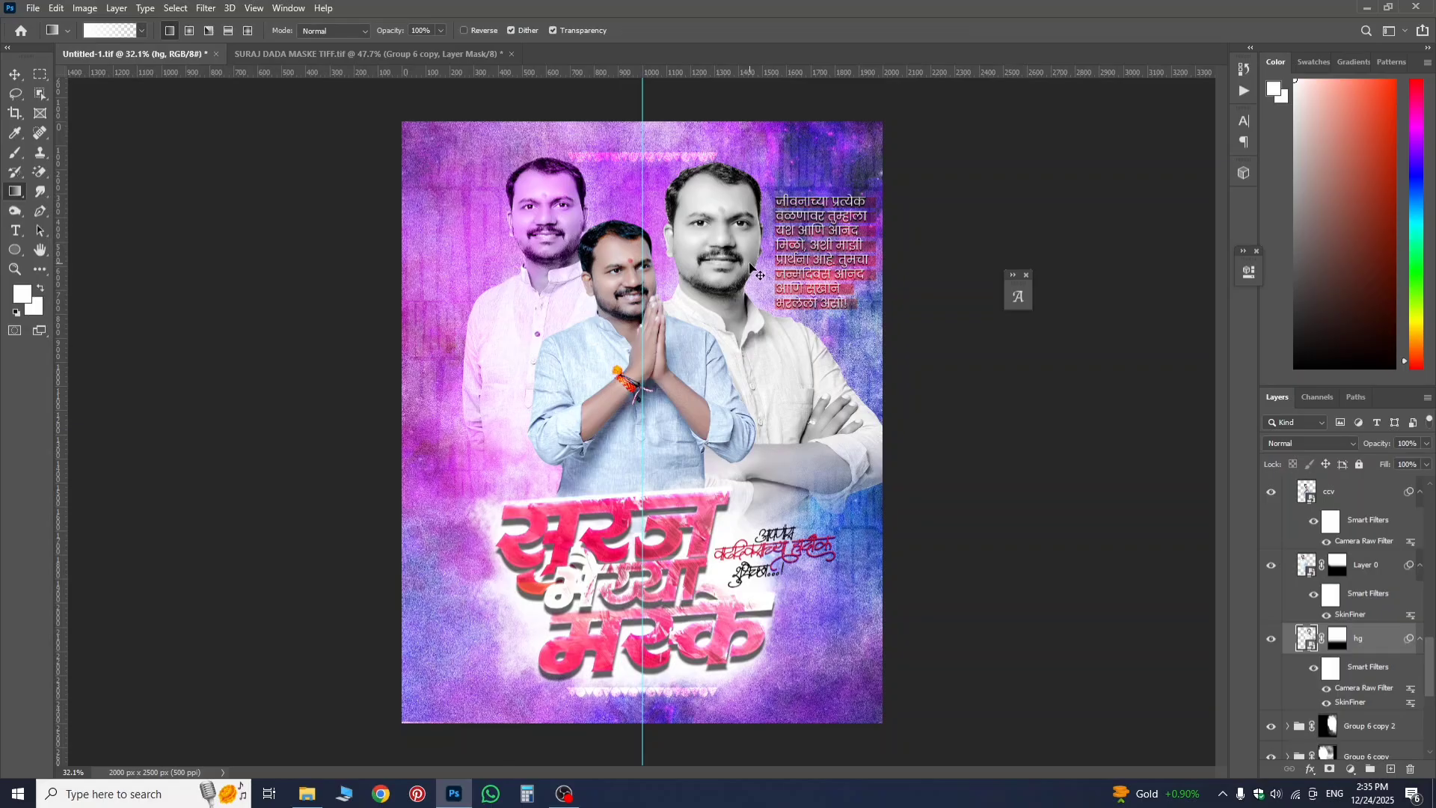
pyautogui.hotkey('ctrl', 't')
pyautogui.moveTo(789, 446); pyautogui.dragTo(784, 449)
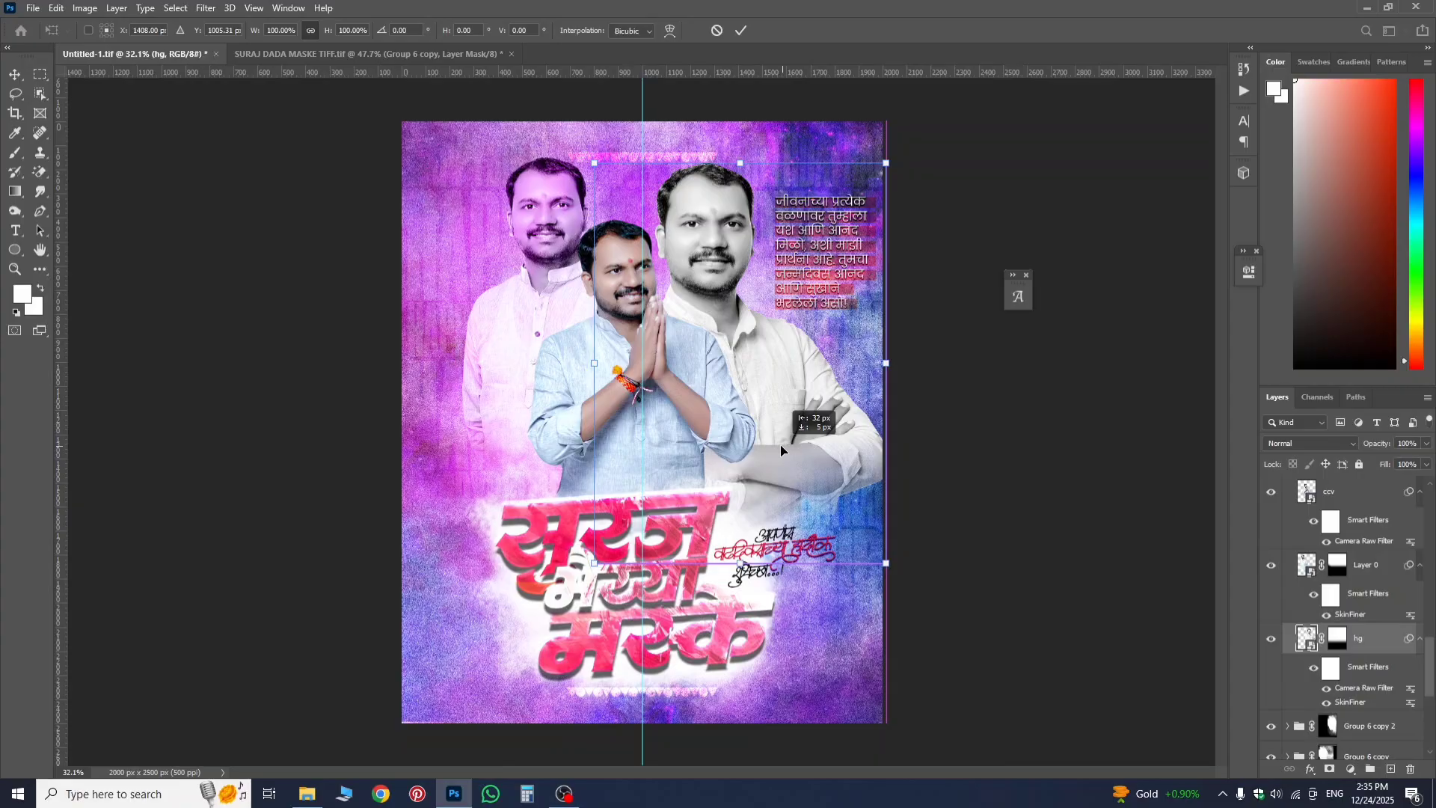
pyautogui.moveTo(781, 450); pyautogui.dragTo(774, 442)
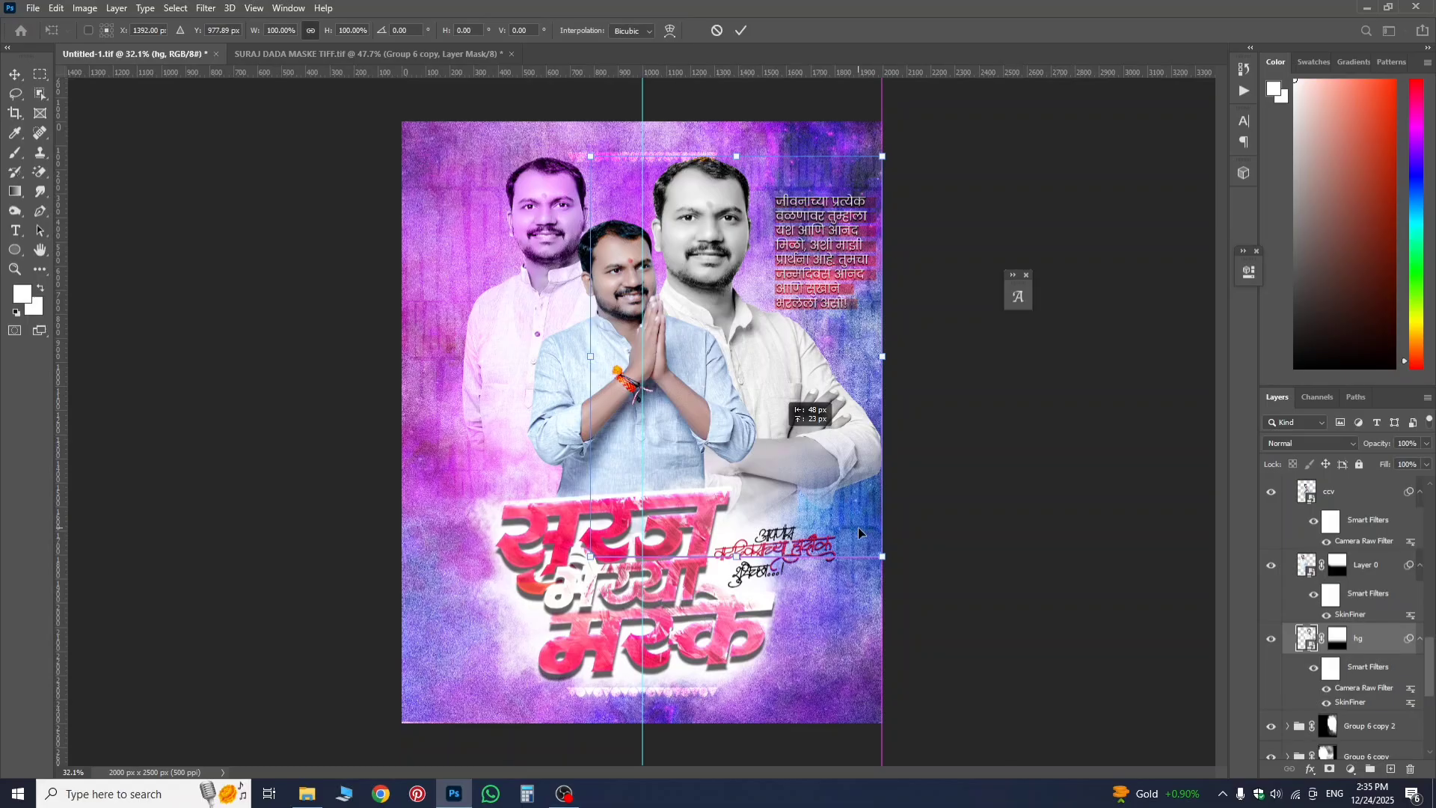
pyautogui.moveTo(873, 554); pyautogui.dragTo(856, 539)
pyautogui.moveTo(798, 480); pyautogui.dragTo(797, 449)
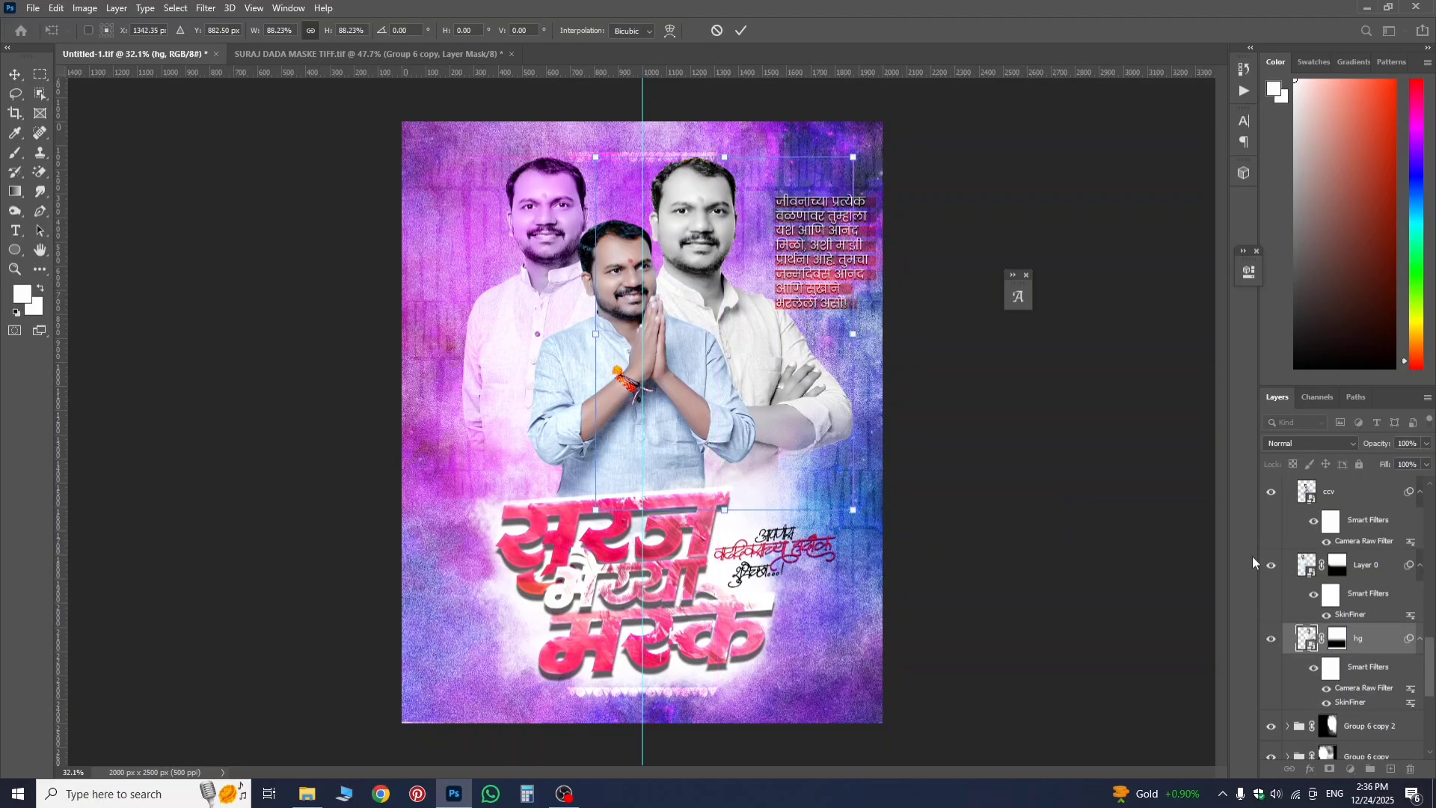
pyautogui.press('Return')
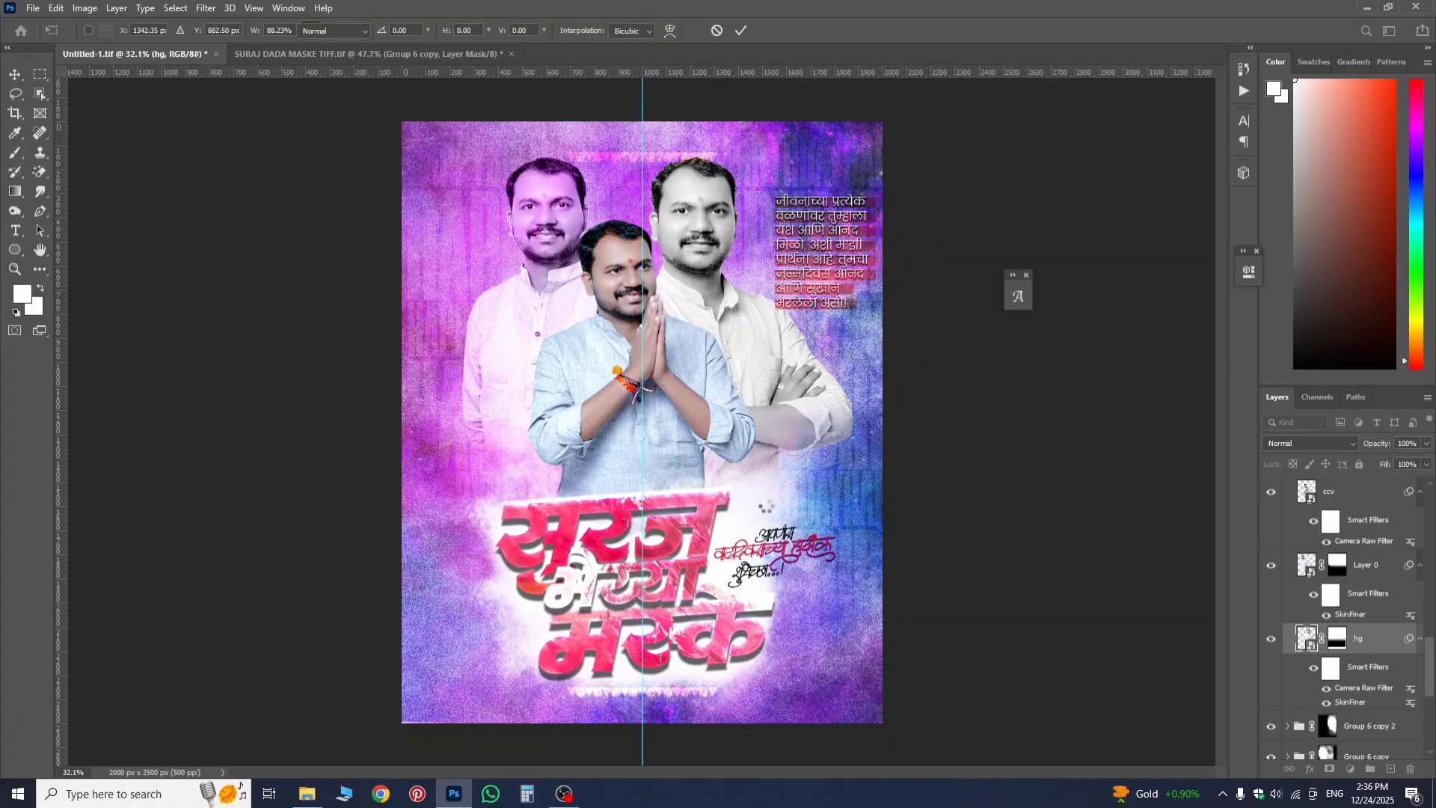
# - Draw an upward black-to-white gradient on hg's mask to fade the portrait below the crossed arms
pyautogui.press('g')
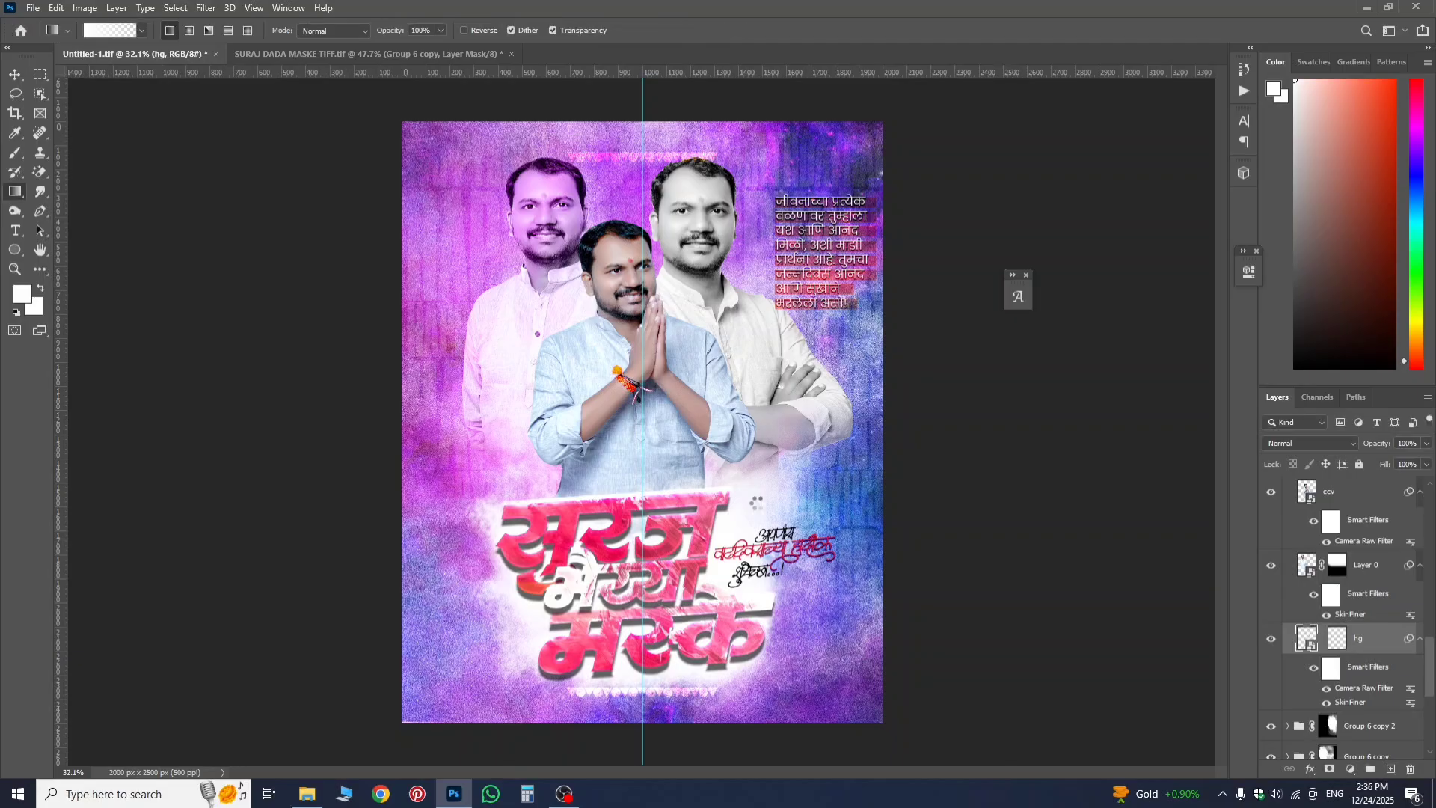
pyautogui.click(1336, 642)
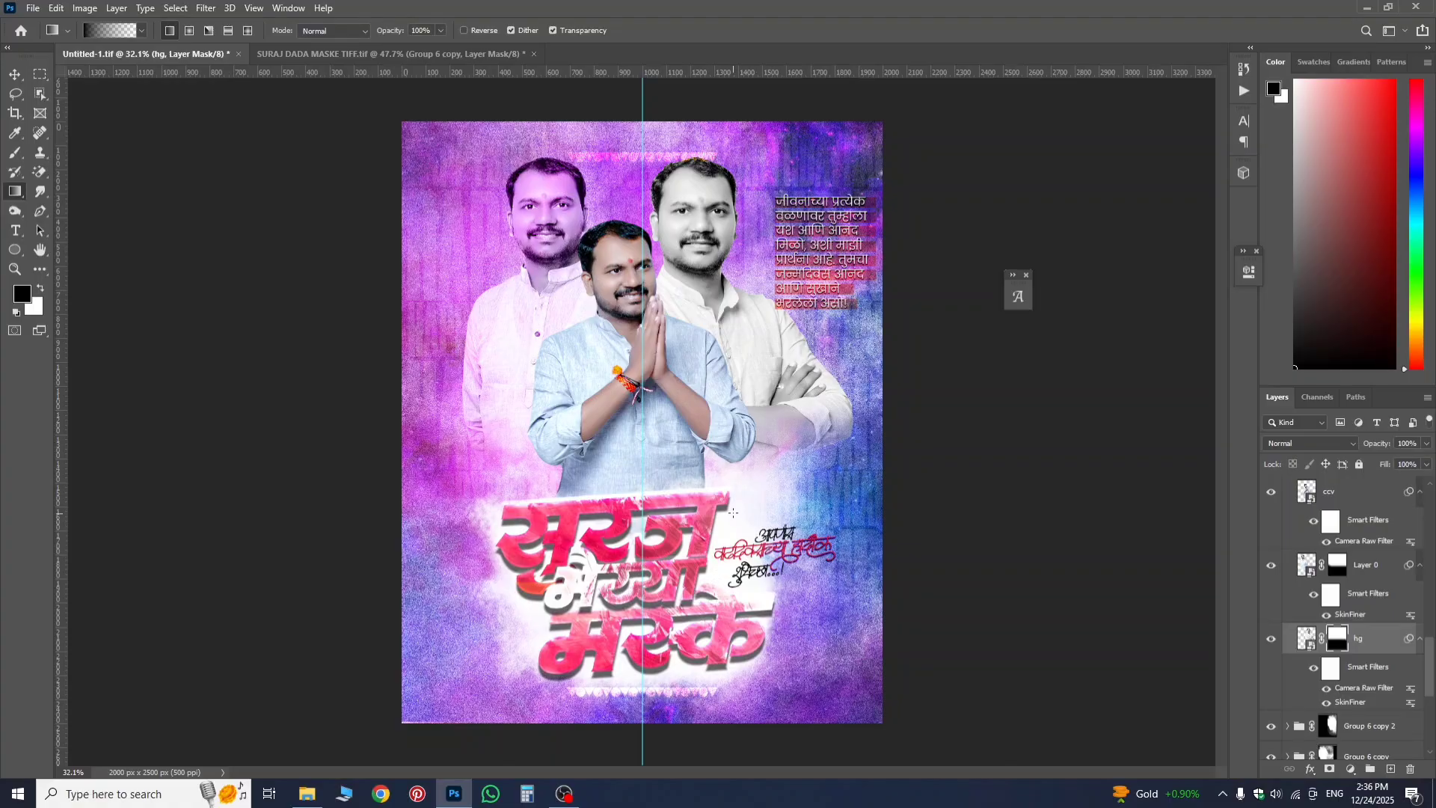
pyautogui.moveTo(733, 512); pyautogui.dragTo(740, 472)
pyautogui.moveTo(749, 409); pyautogui.dragTo(751, 410)
# - Add a Vibrance adjustment layer above the topmost Marathi message text, with Vibrance +13 and Saturation -12
pyautogui.scroll(10, 1316, 598)
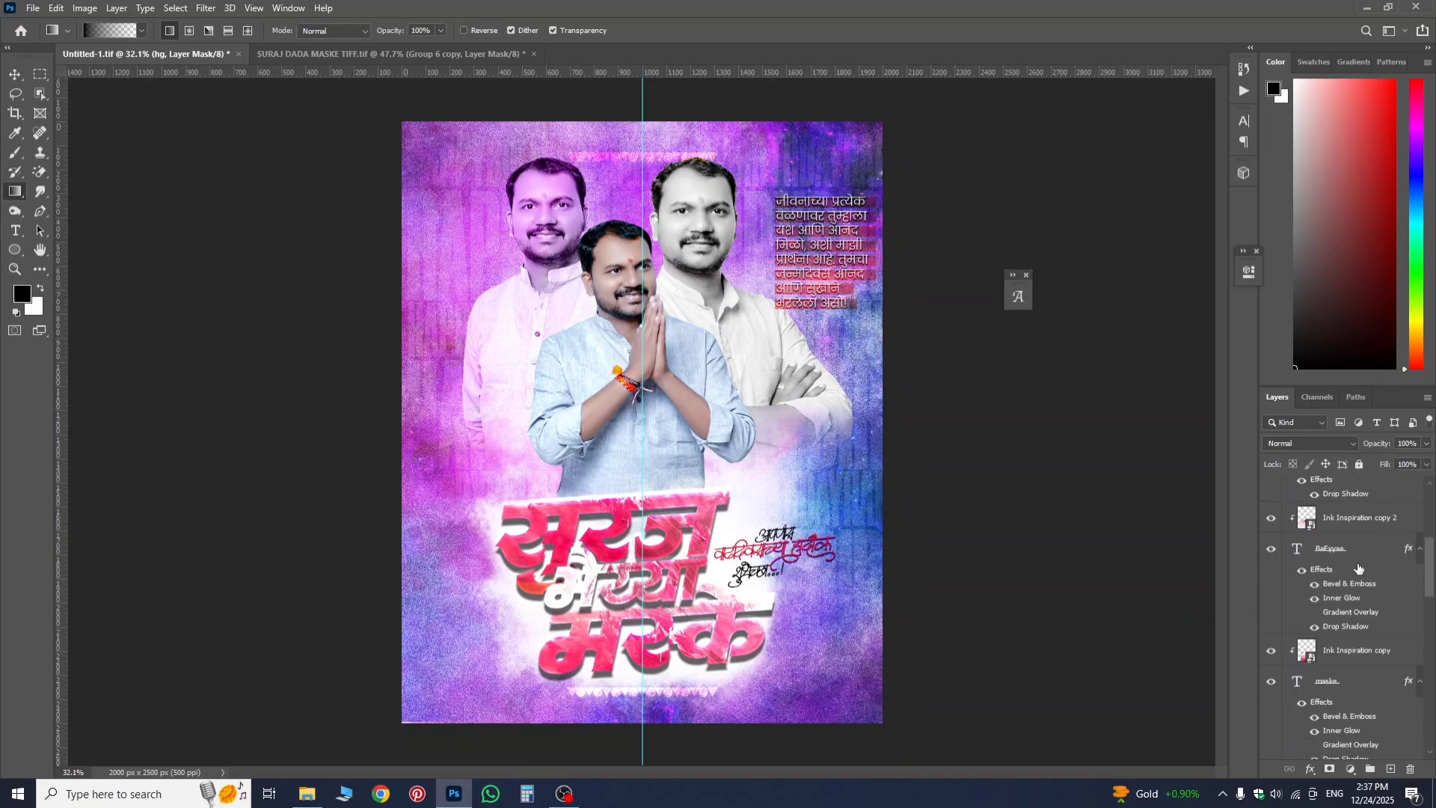
pyautogui.scroll(-2, 693, 371)
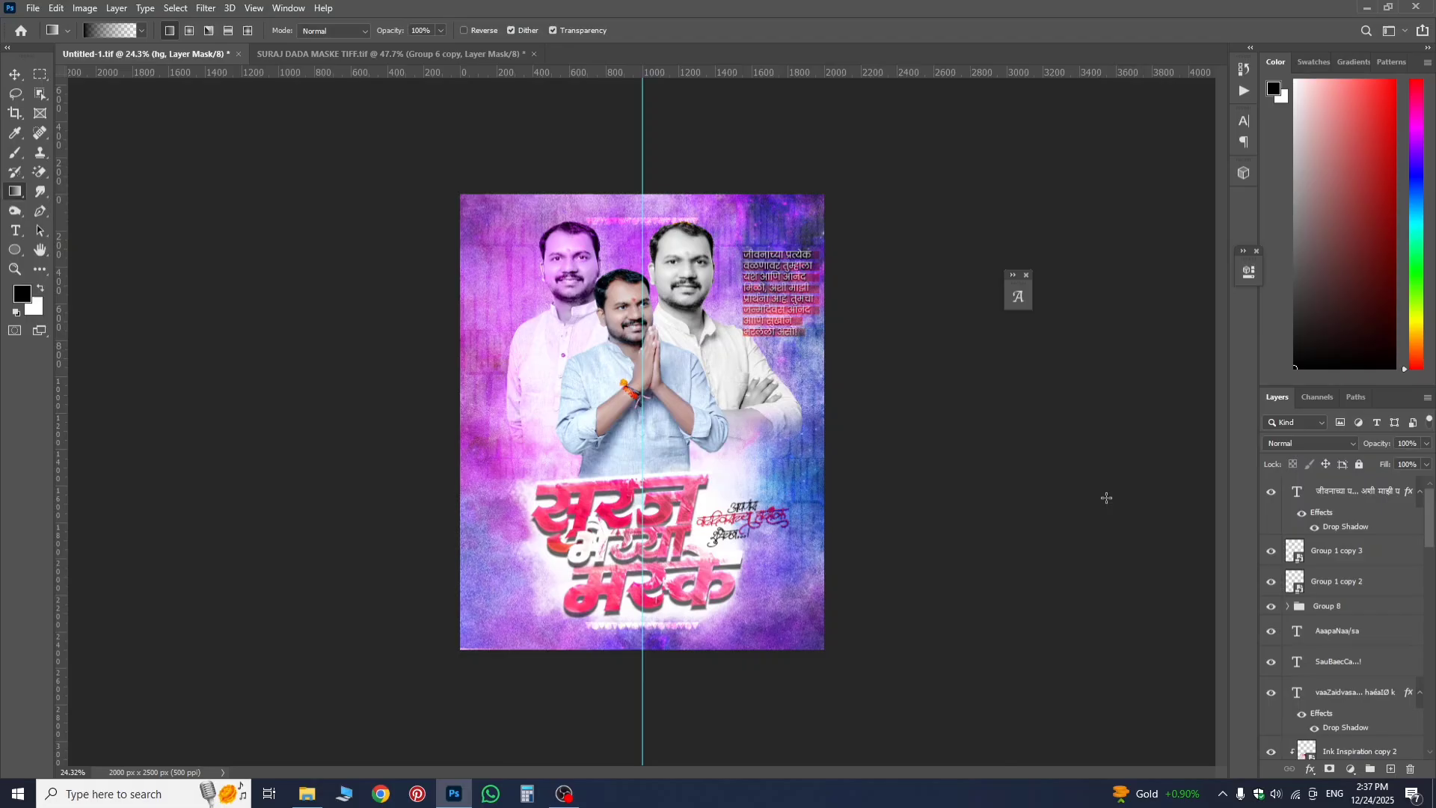
pyautogui.click(1339, 502)
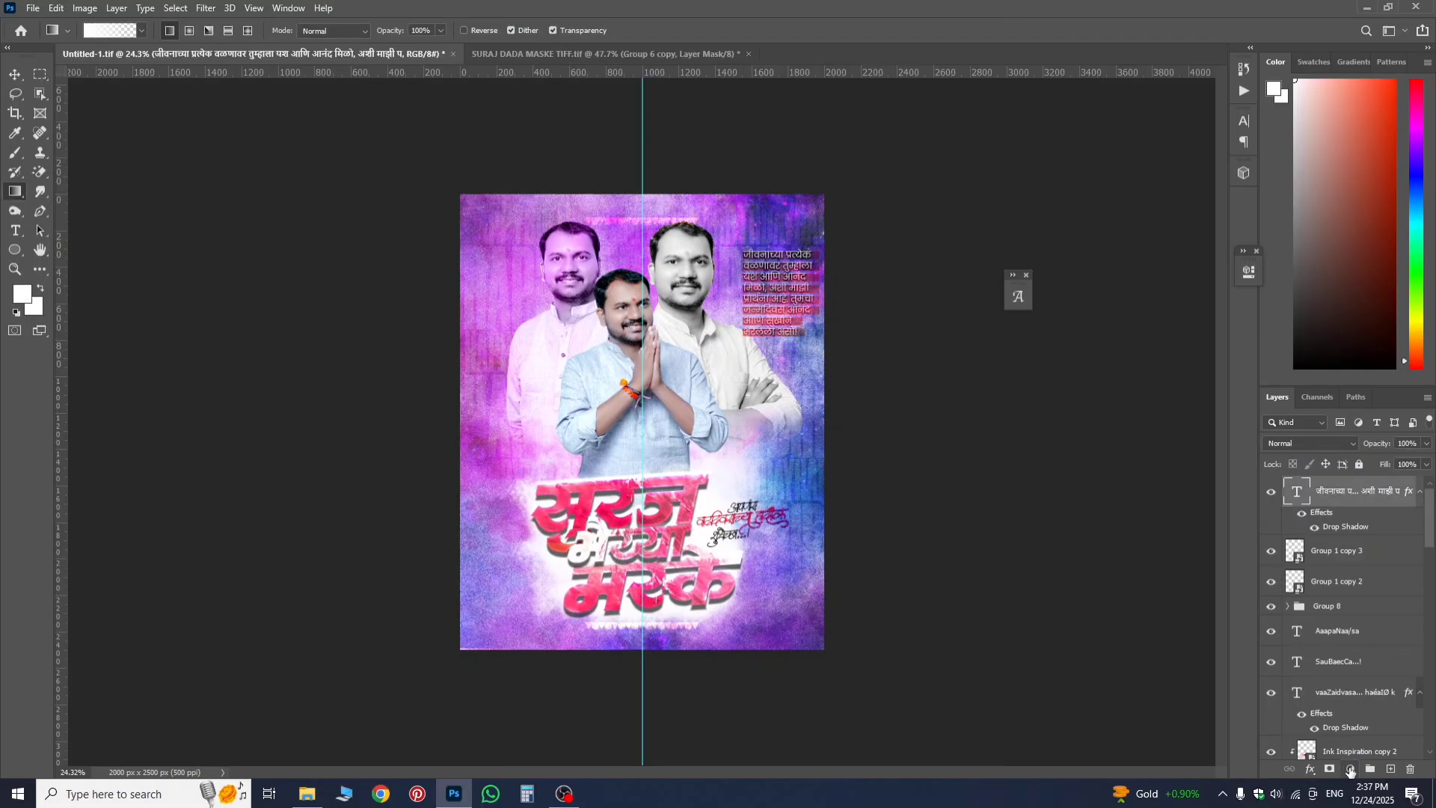
pyautogui.click(1350, 770)
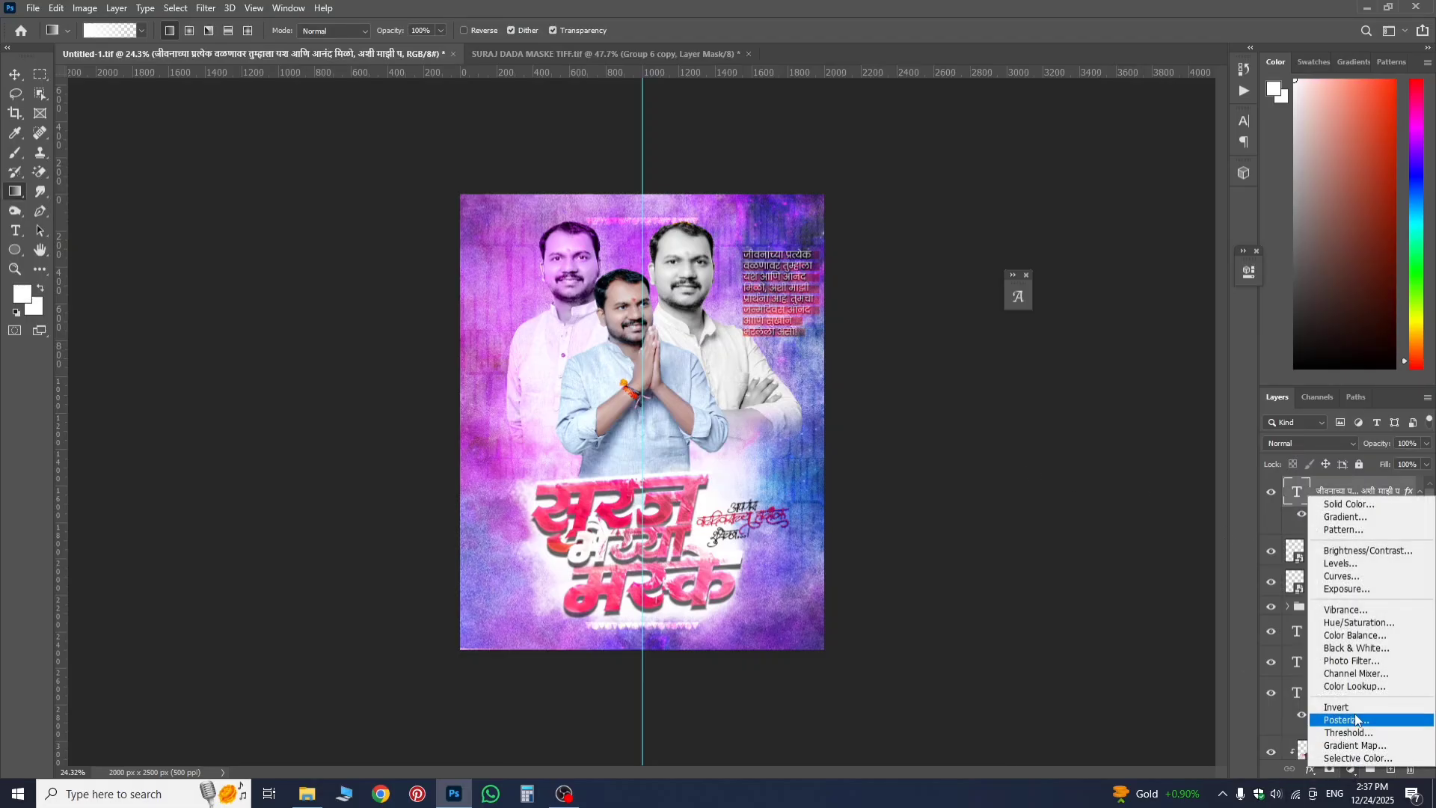
pyautogui.click(1346, 609)
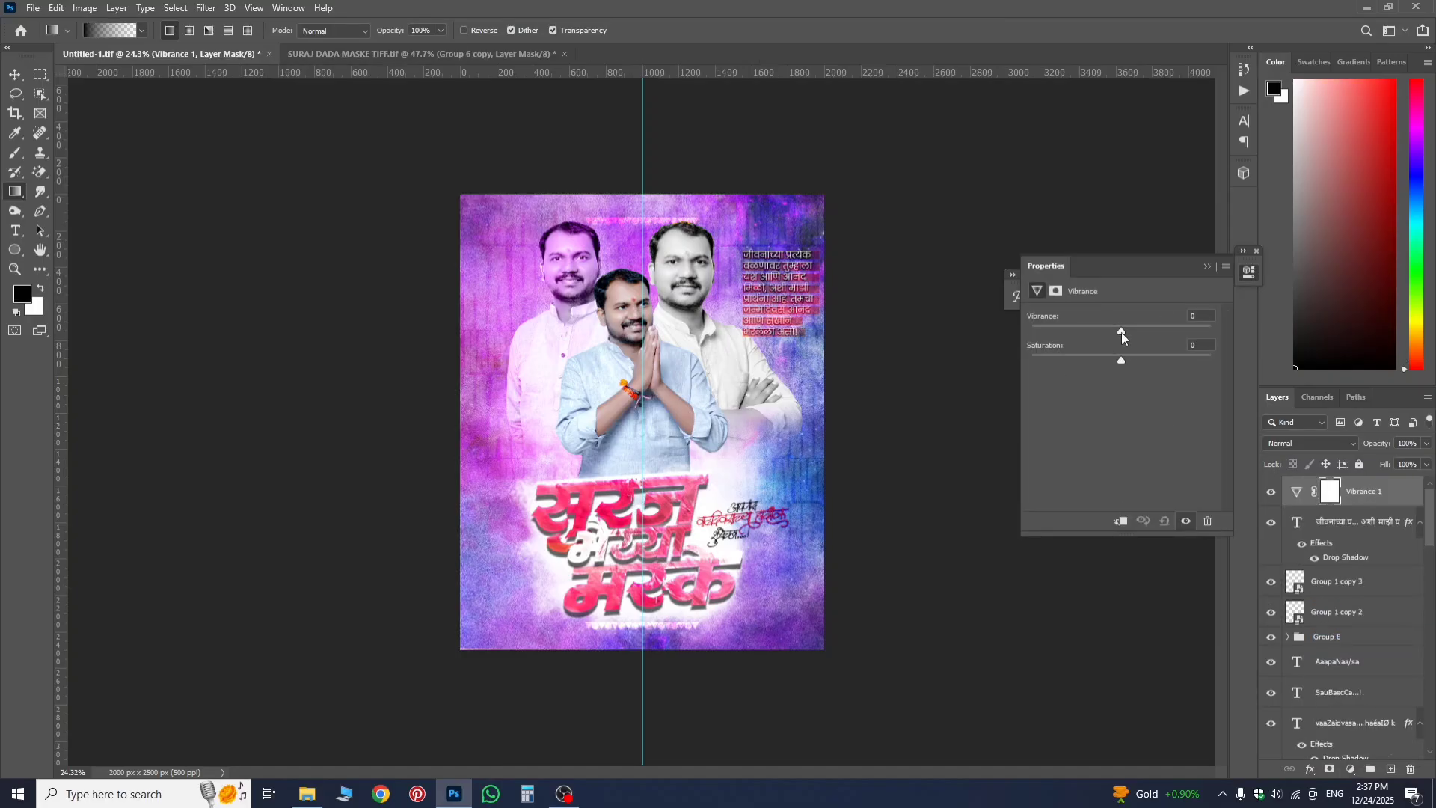
pyautogui.moveTo(1123, 332); pyautogui.dragTo(1122, 332)
pyautogui.moveTo(1133, 347); pyautogui.dragTo(1111, 384)
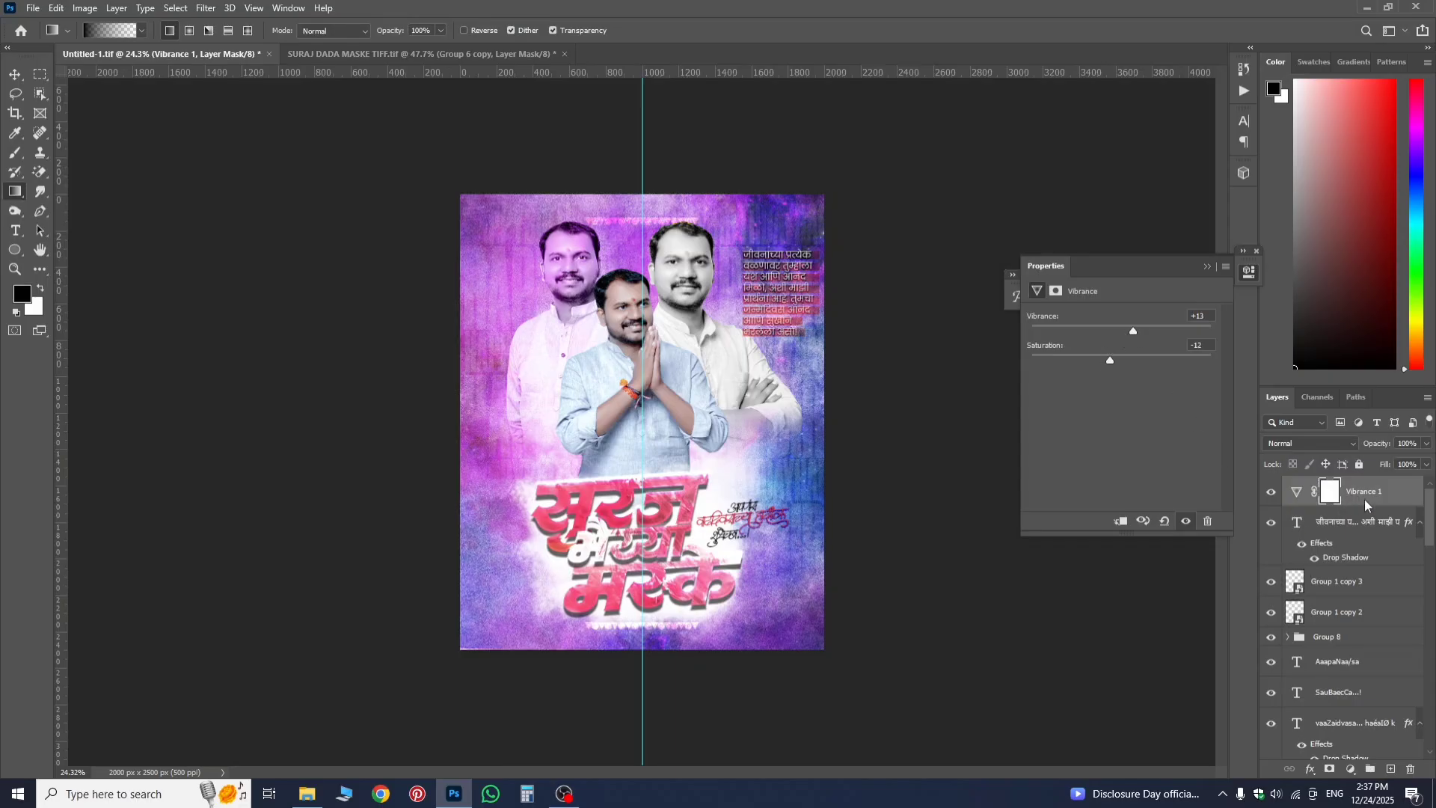
# - Add a Photo Filter adjustment layer above Vibrance 1 with the custom magenta color #d941eb and a Density of 18%
pyautogui.click(1344, 640)
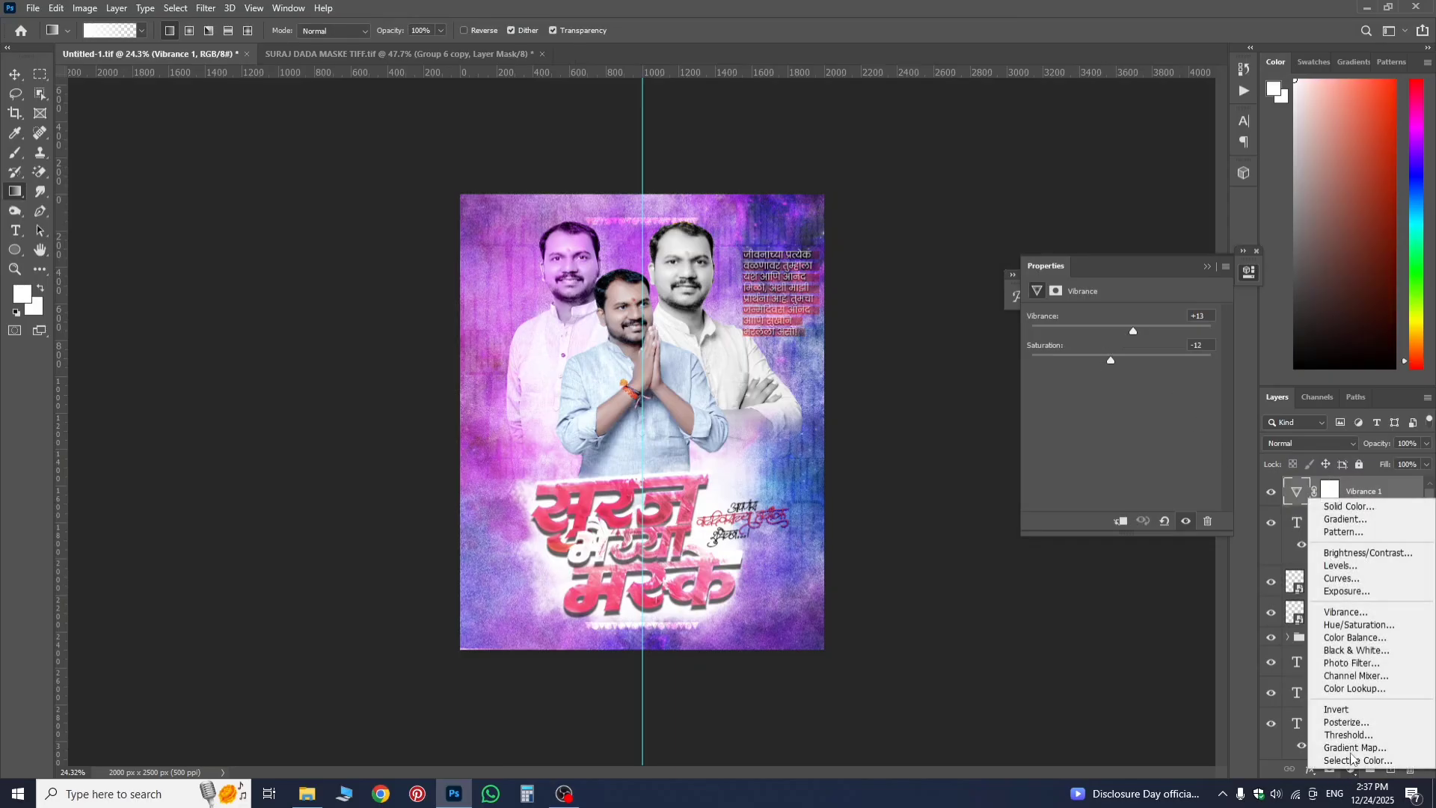
pyautogui.click(1350, 769)
pyautogui.click(1352, 663)
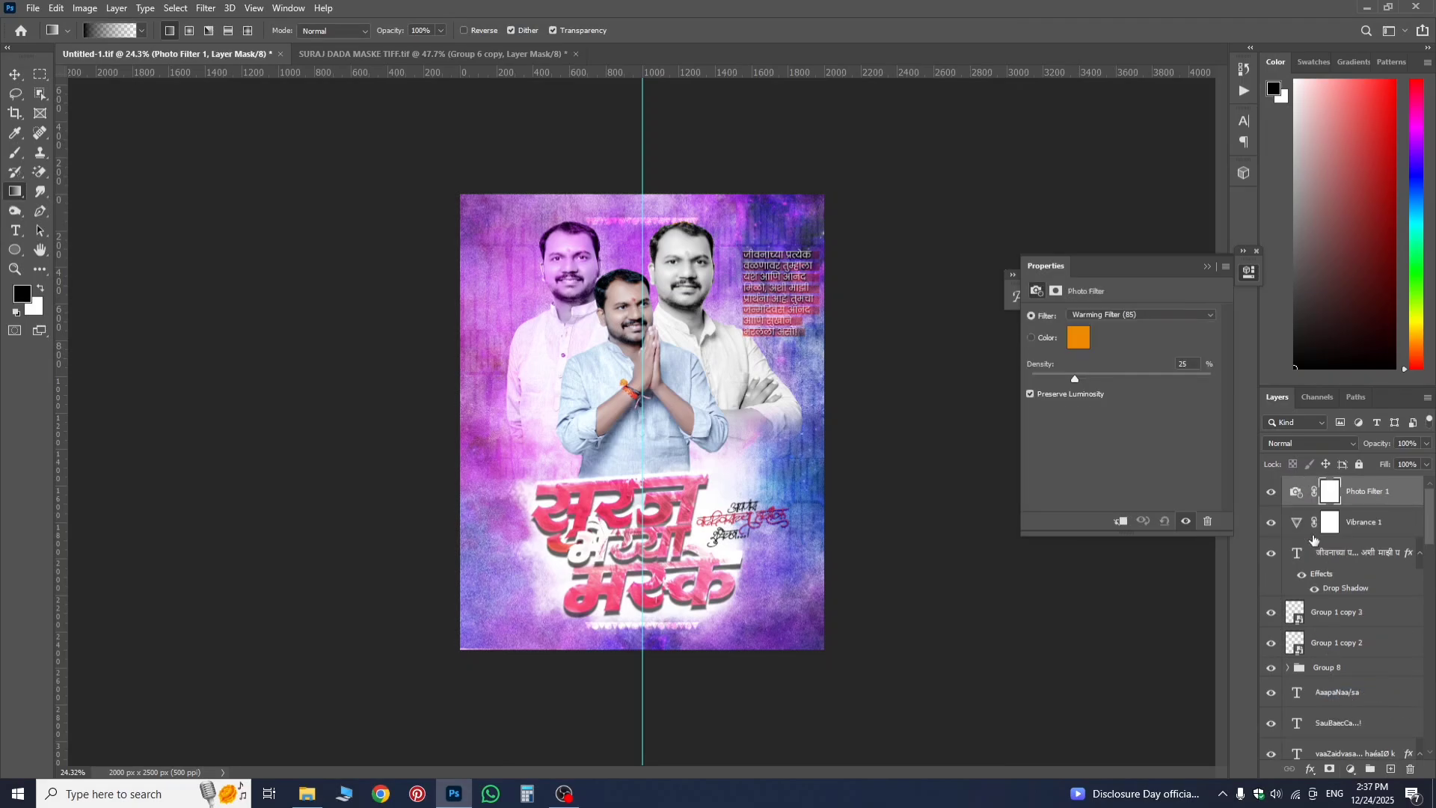
pyautogui.click(1081, 341)
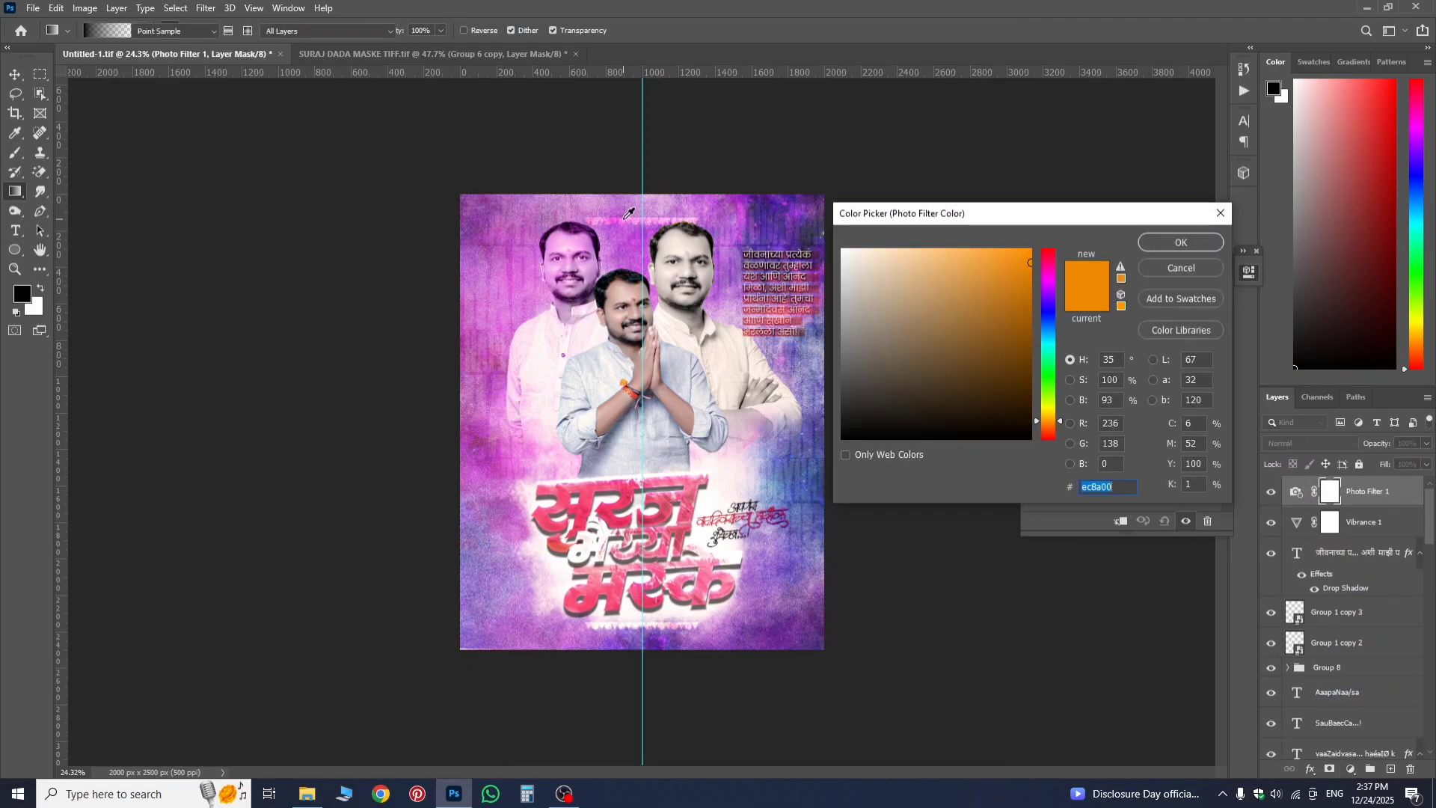
pyautogui.click(843, 249)
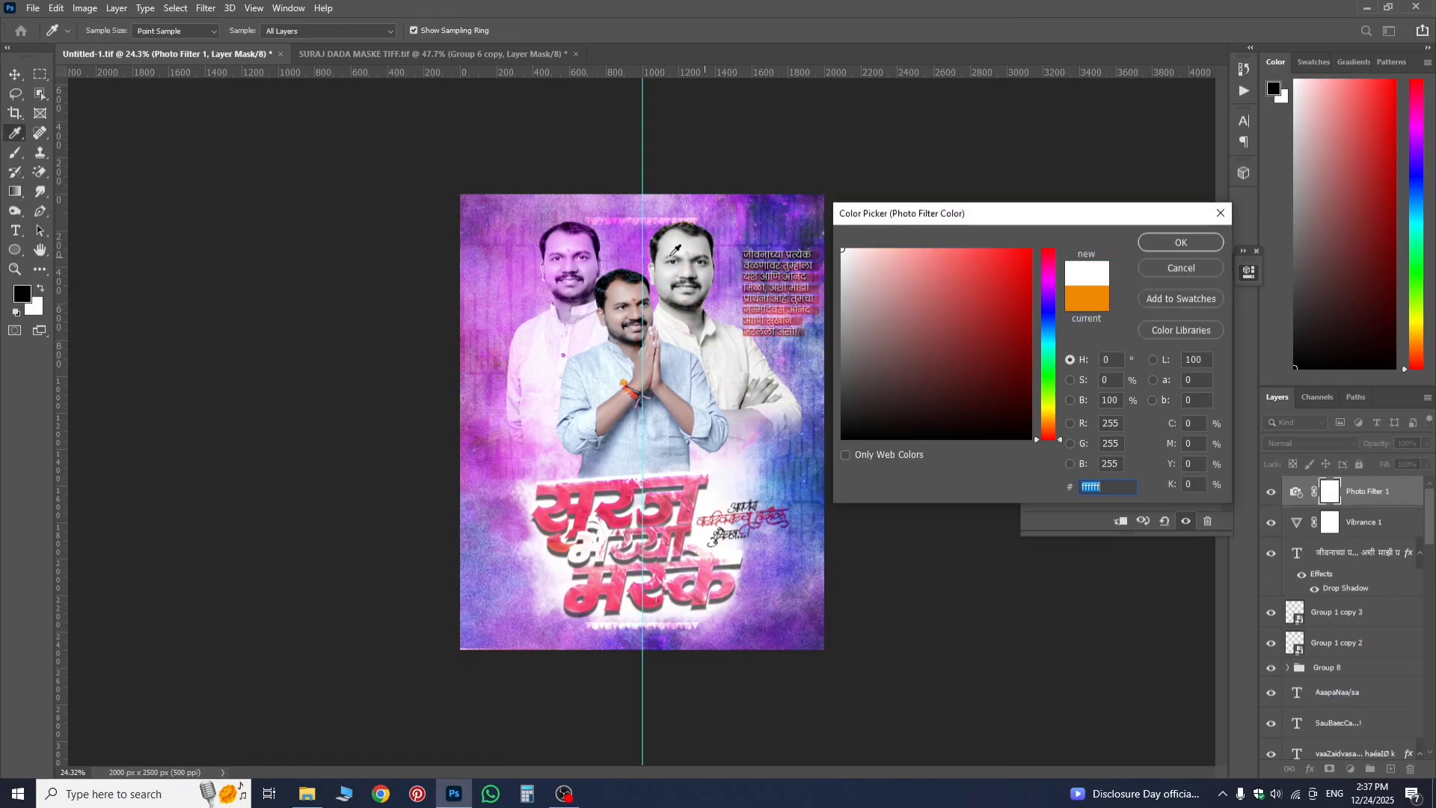
pyautogui.click(1047, 284)
pyautogui.click(976, 261)
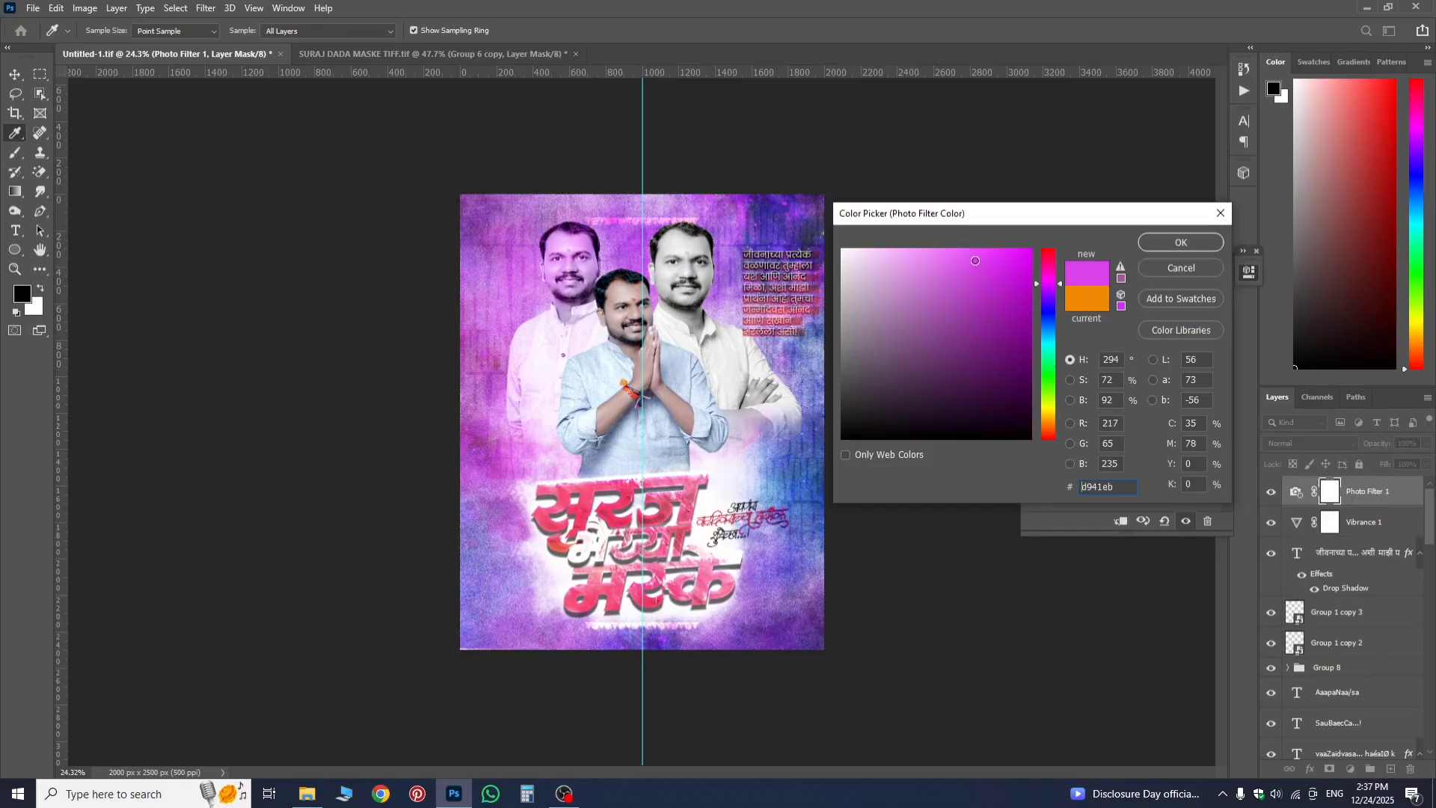
pyautogui.click(1150, 246)
pyautogui.scroll(3, 638, 386)
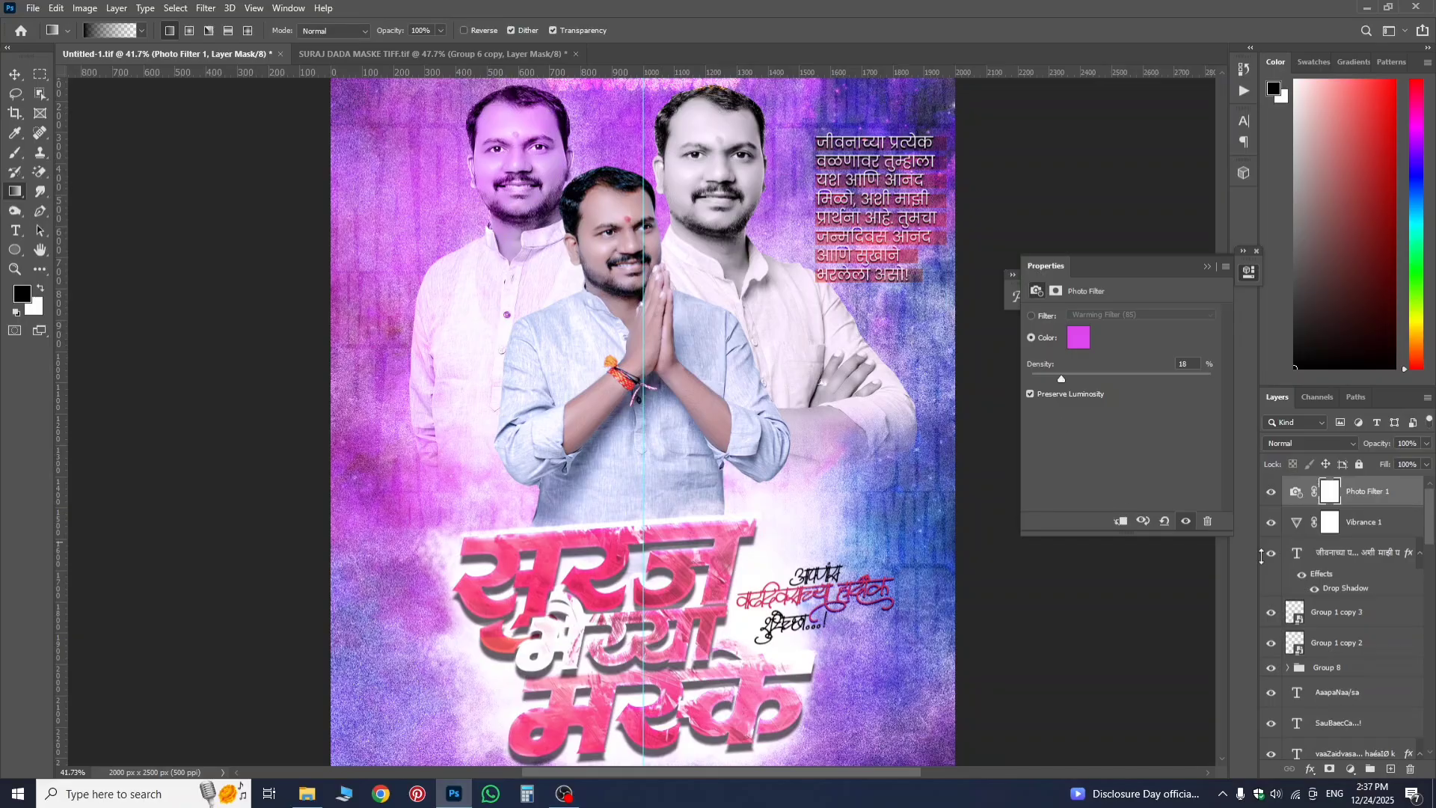
pyautogui.click(1298, 492)
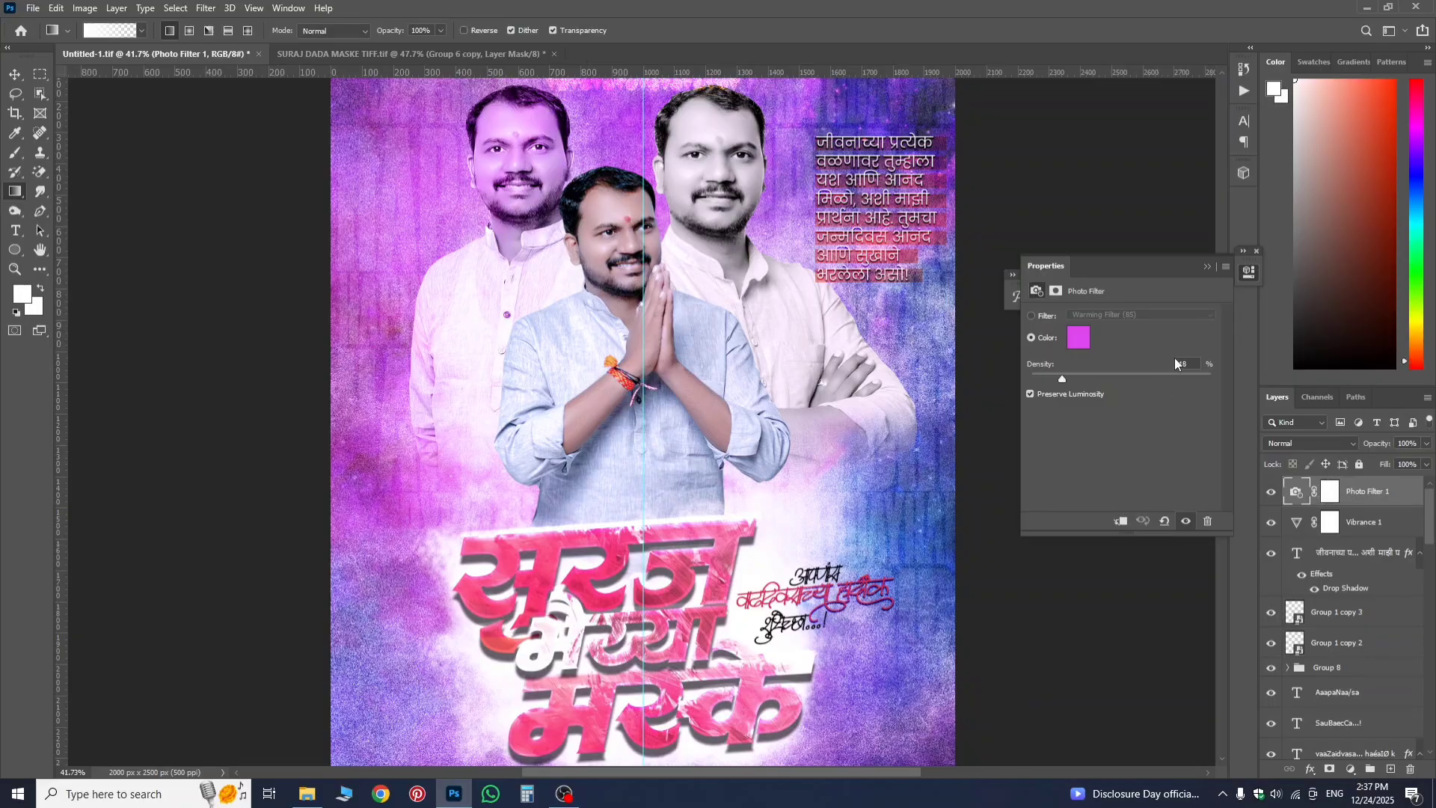
pyautogui.click(1249, 274)
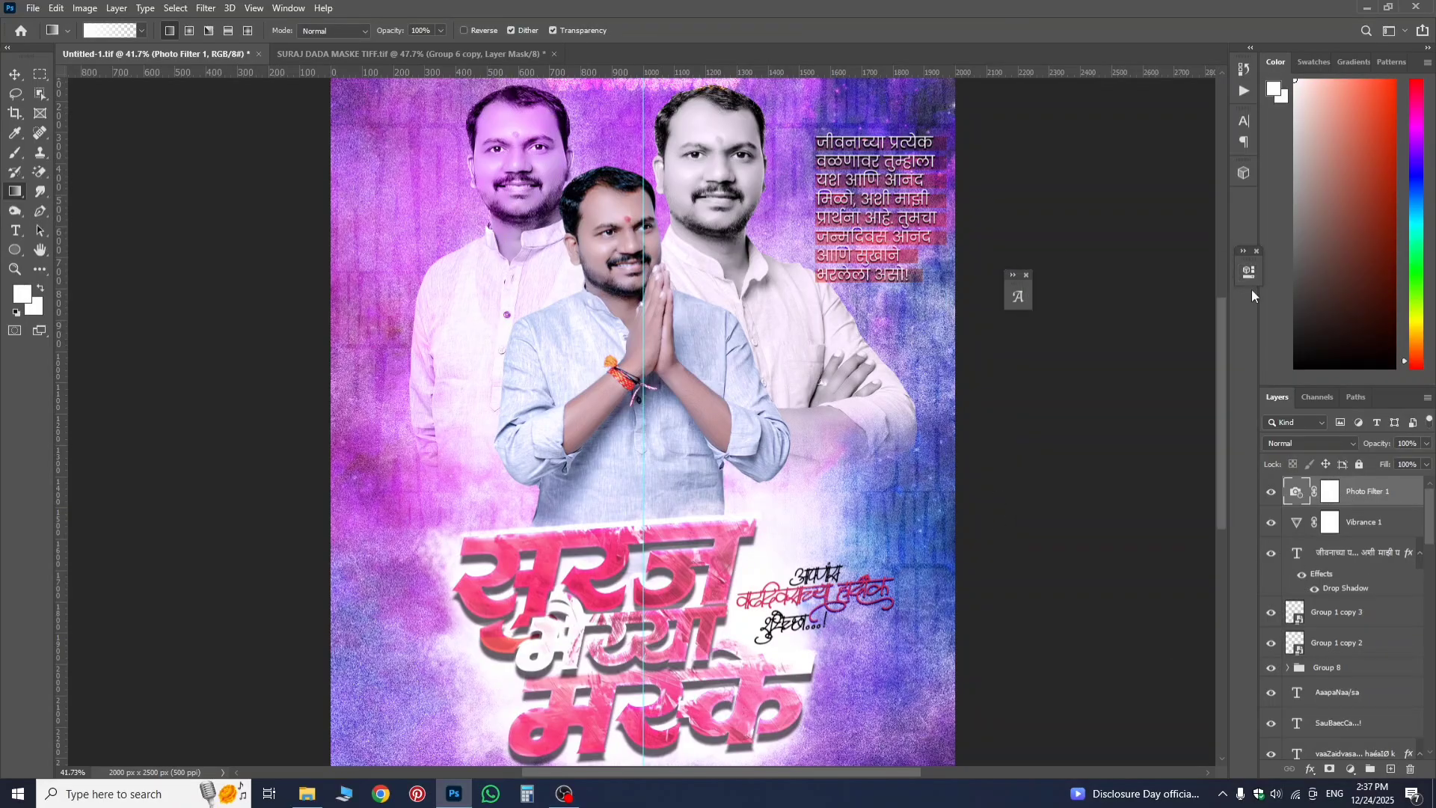
# - Add an Exposure adjustment layer above Photo Filter 1 and raise its Exposure to about +0.67
pyautogui.click(1359, 770)
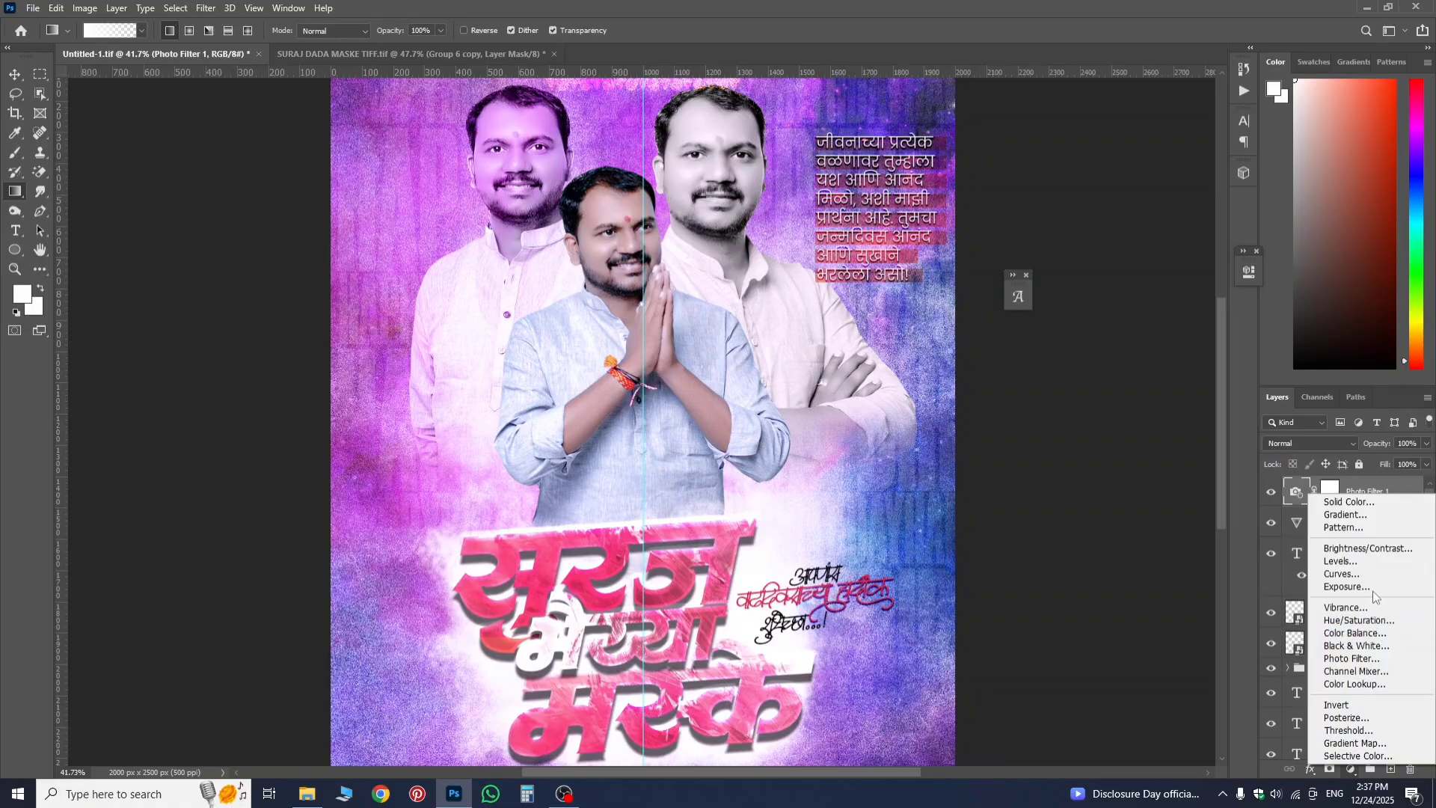
pyautogui.click(1376, 598)
pyautogui.scroll(-3, 822, 397)
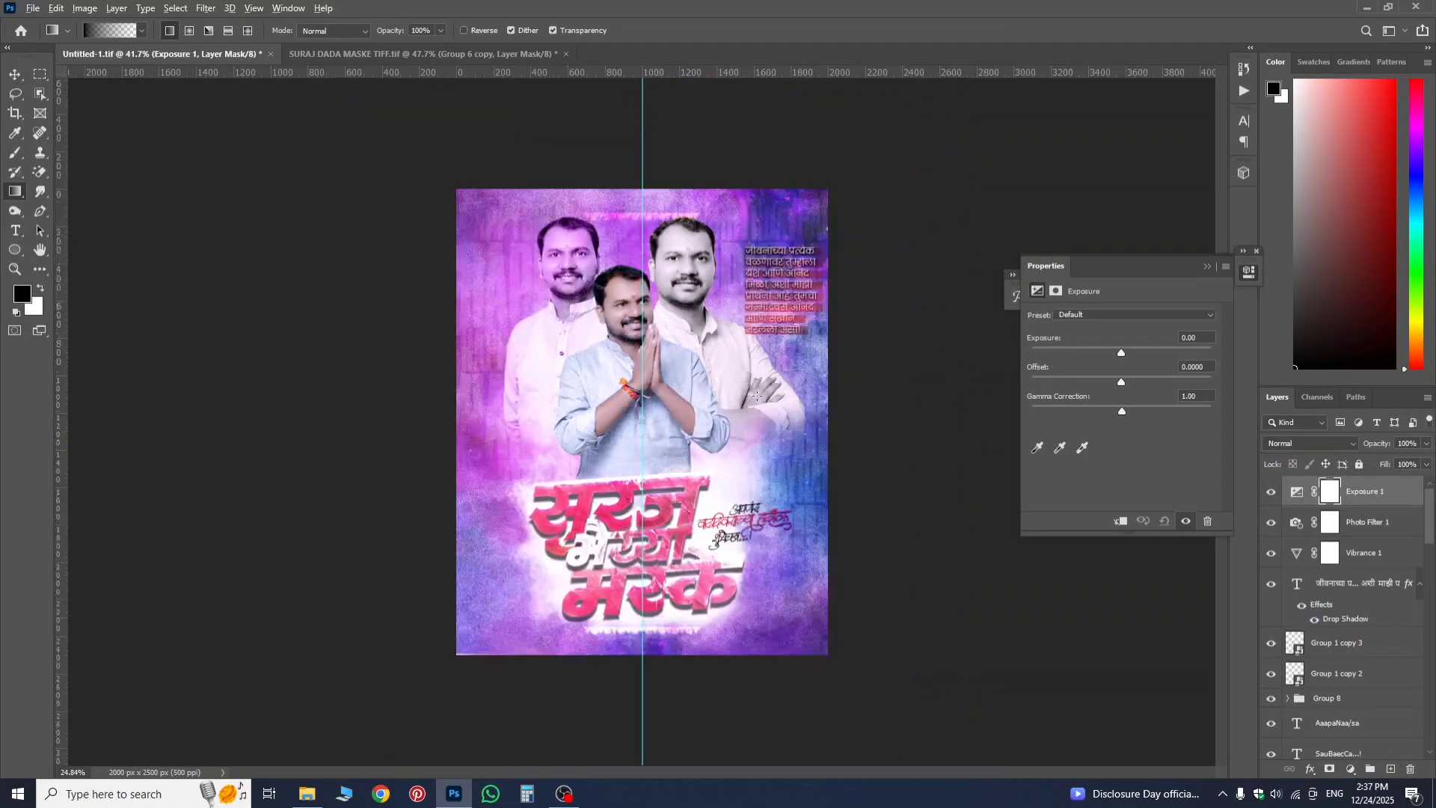
pyautogui.moveTo(1119, 355); pyautogui.dragTo(1144, 371)
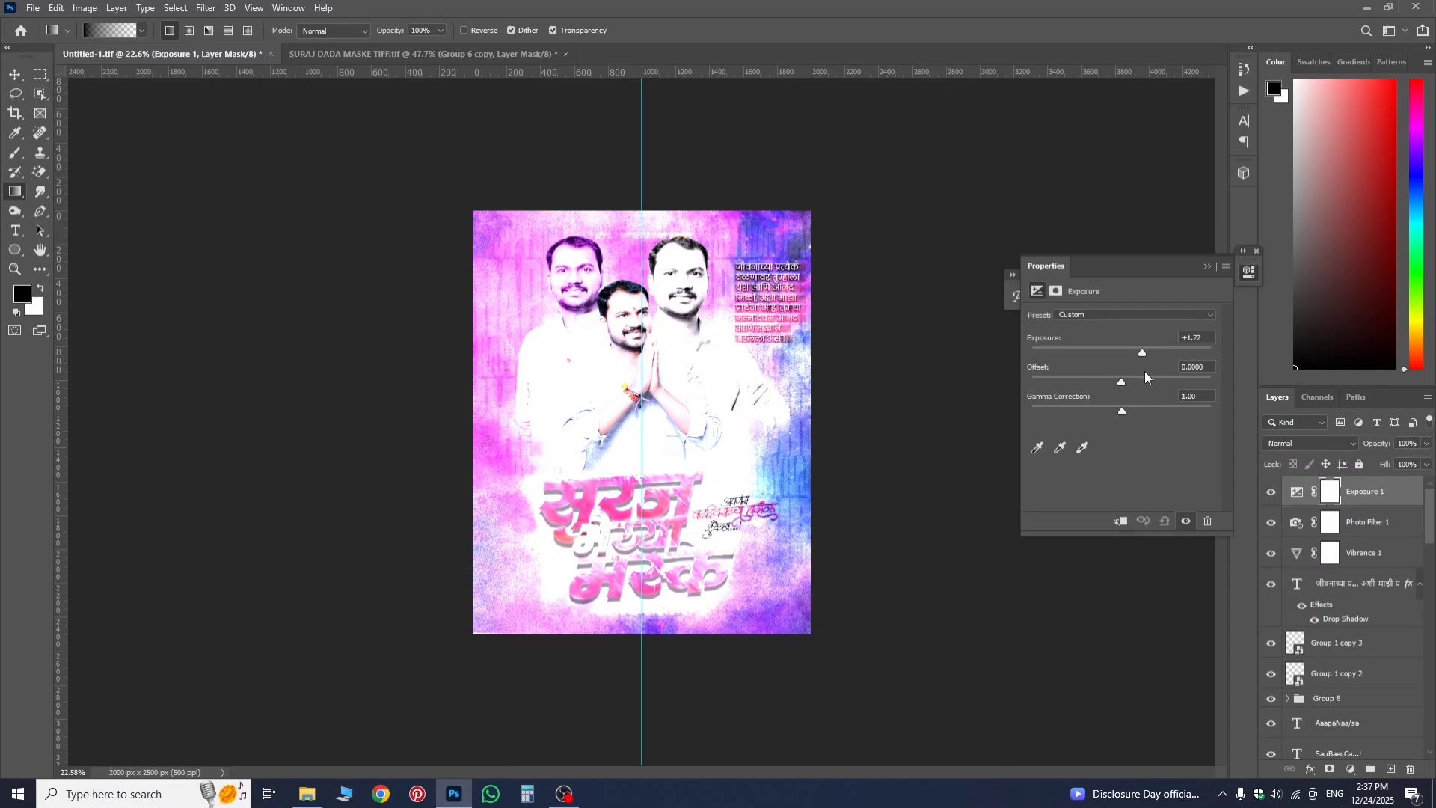
pyautogui.moveTo(1137, 376); pyautogui.dragTo(1130, 376)
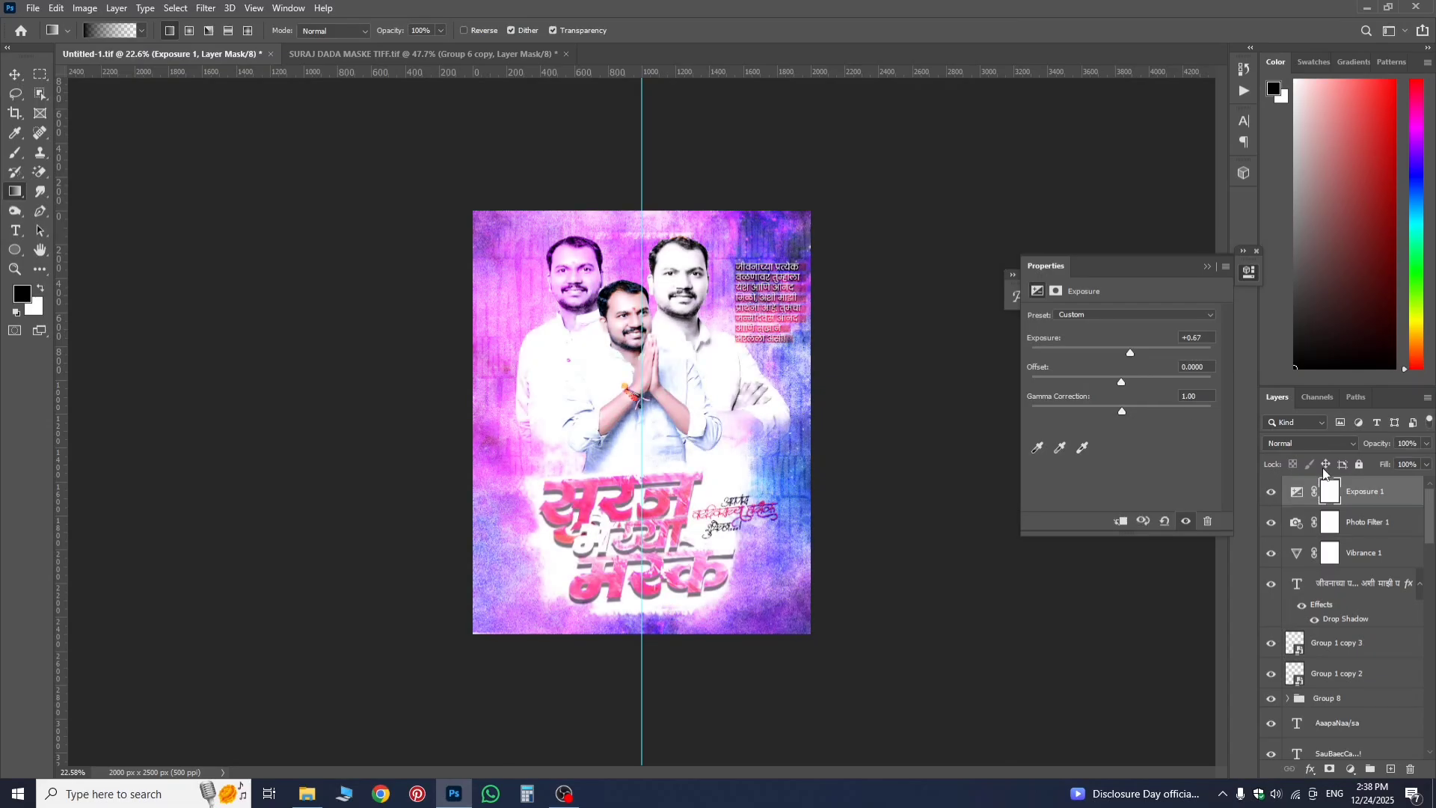
# - Invert the Exposure 1 layer mask to black
pyautogui.click(1356, 492)
pyautogui.click(1334, 493)
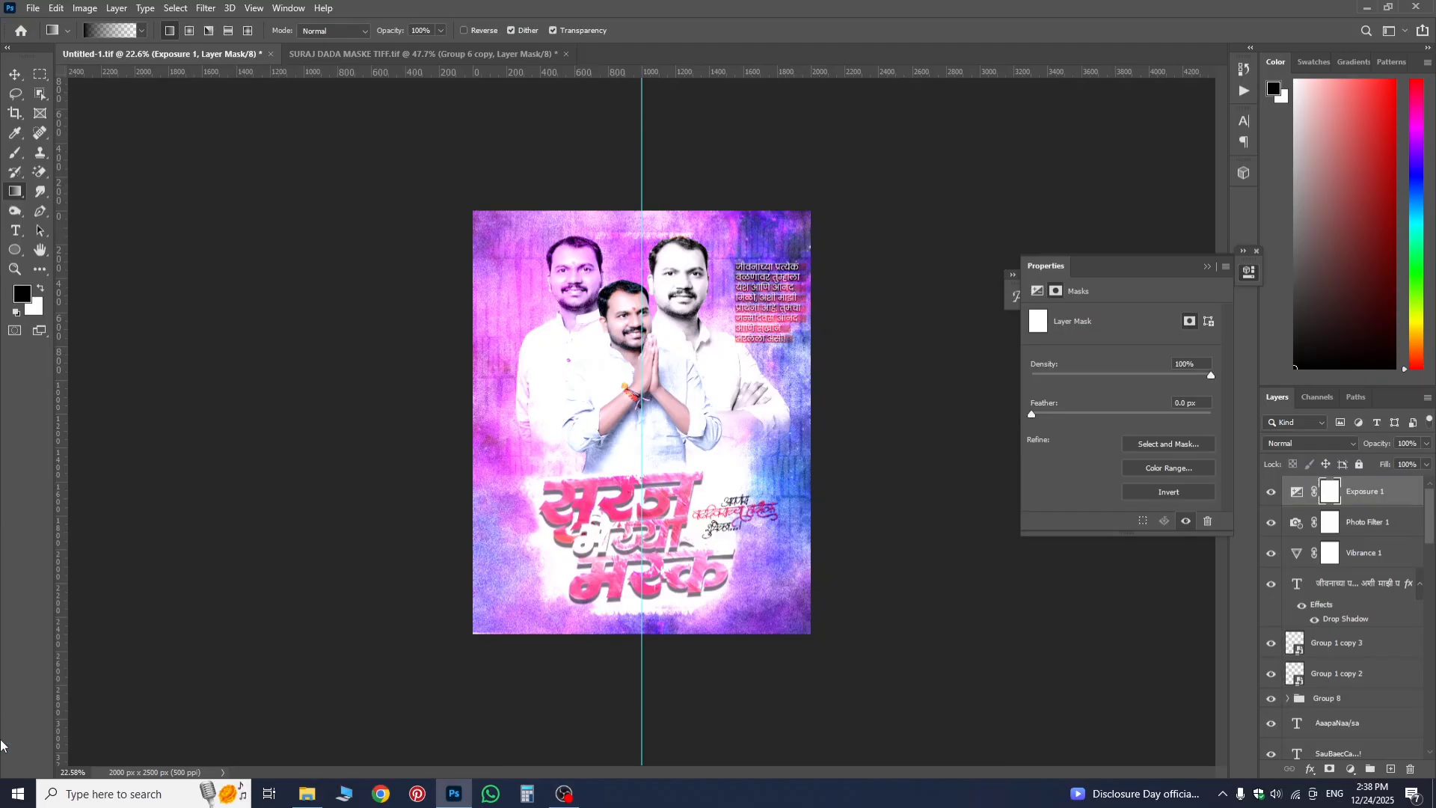
pyautogui.hotkey('ctrl', 'i')
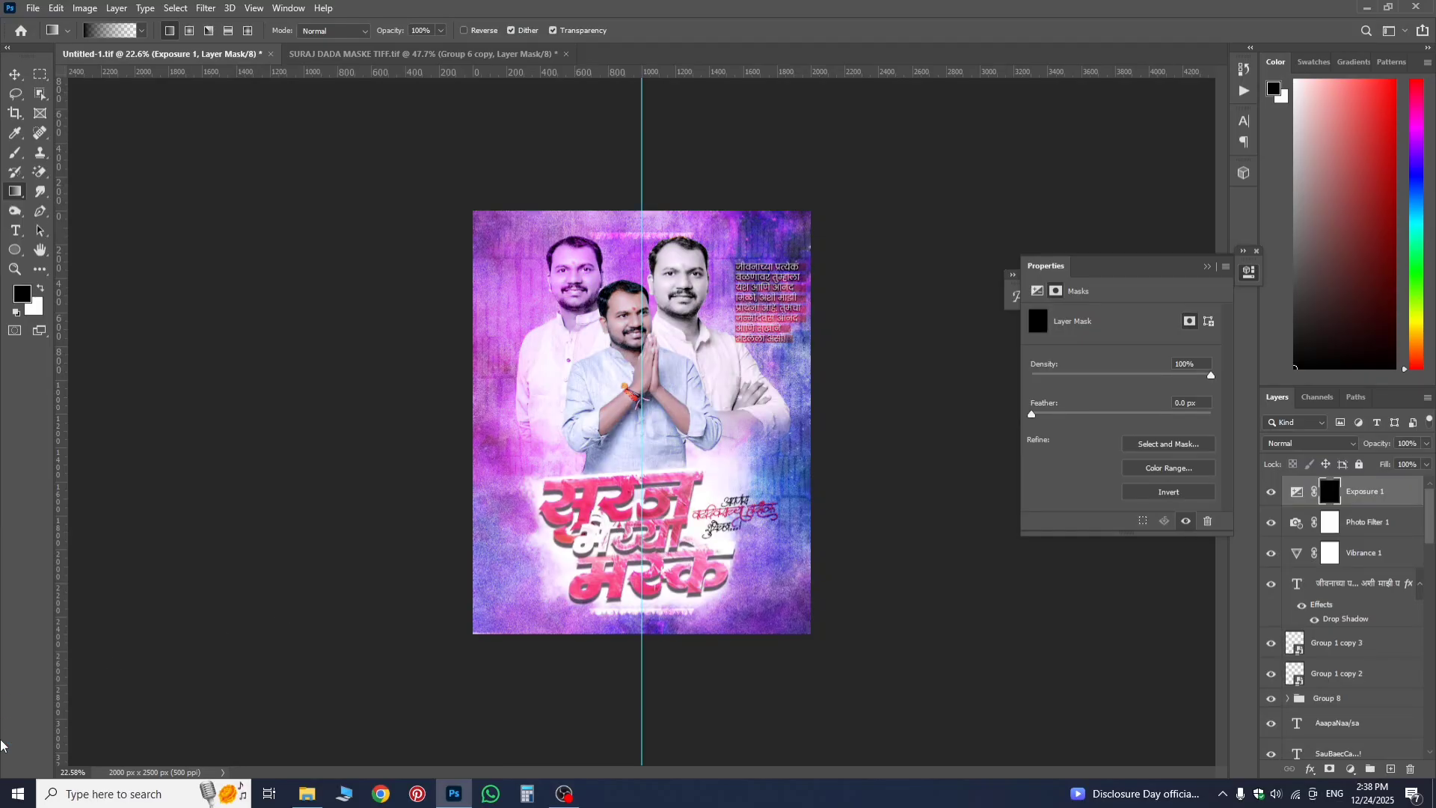
# - Paint one white dab on Exposure 1's mask over the poster's center with a soft round 3016 px brush at 54% flow
pyautogui.click(15, 152)
pyautogui.rightClick(658, 365)
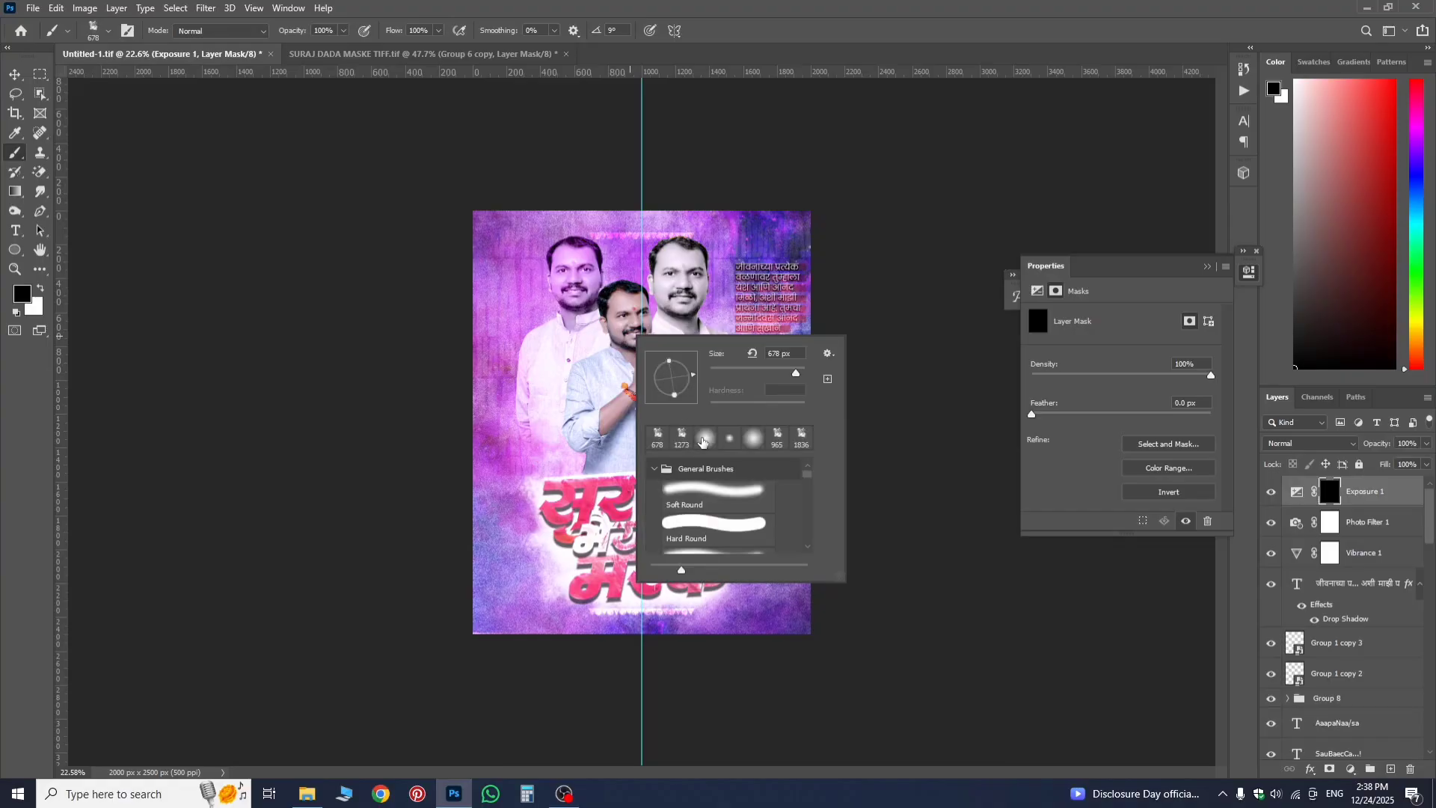
pyautogui.moveTo(710, 407); pyautogui.dragTo(690, 413)
pyautogui.moveTo(549, 363); pyautogui.dragTo(729, 420)
pyautogui.moveTo(640, 426); pyautogui.dragTo(682, 426)
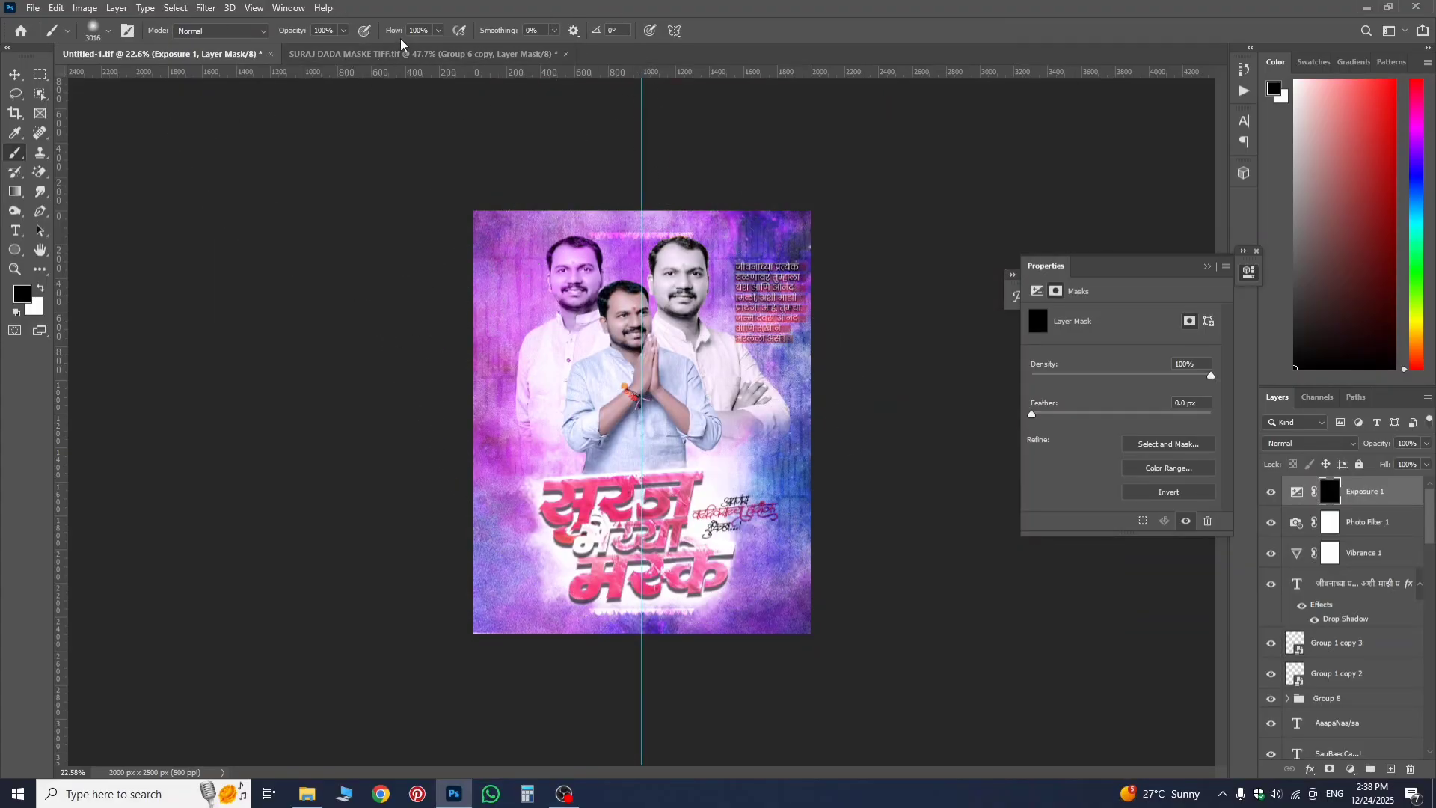
pyautogui.moveTo(394, 31)
pyautogui.mouseDown()
pyautogui.moveTo(365, 35)
pyautogui.moveTo(385, 33)
pyautogui.mouseUp()
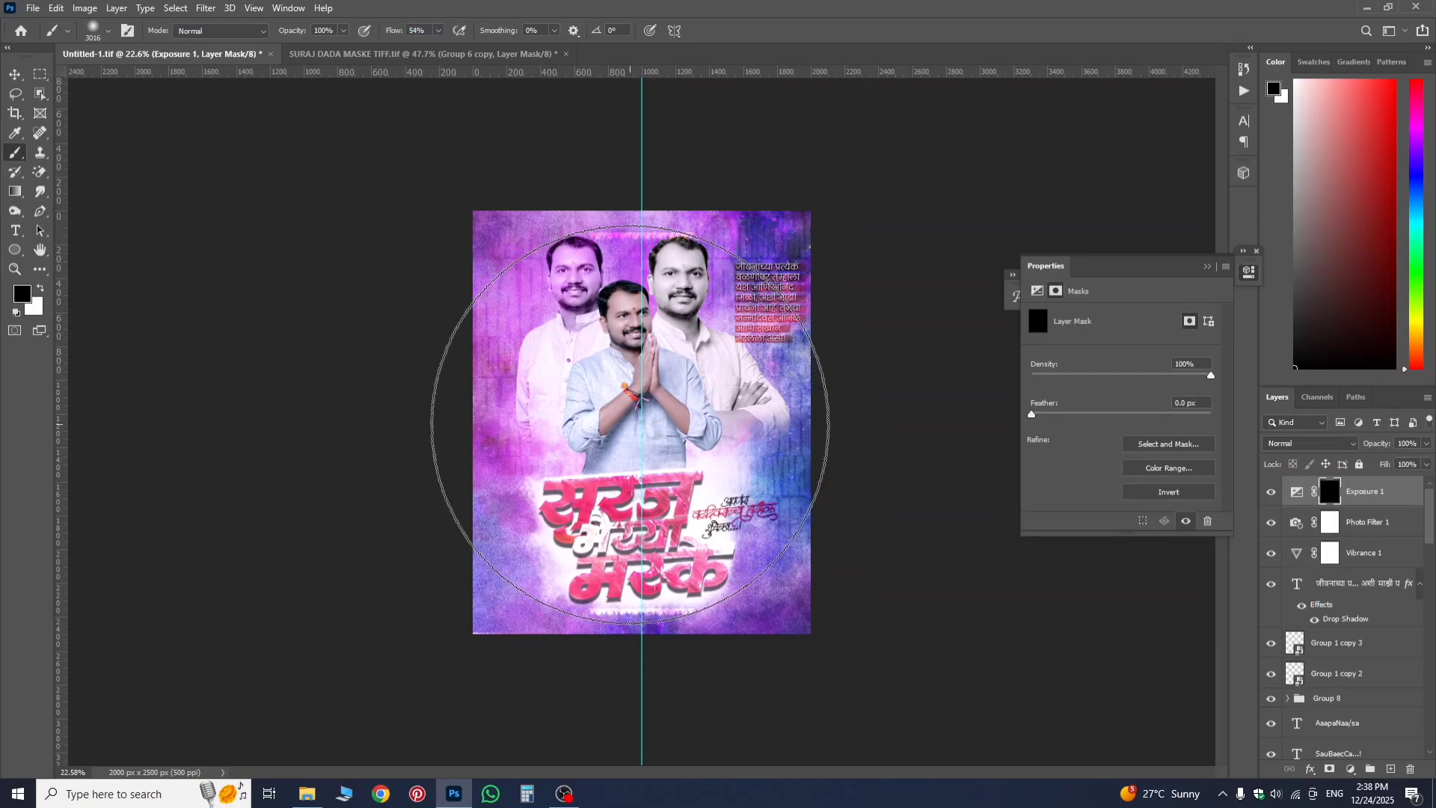
pyautogui.click(41, 290)
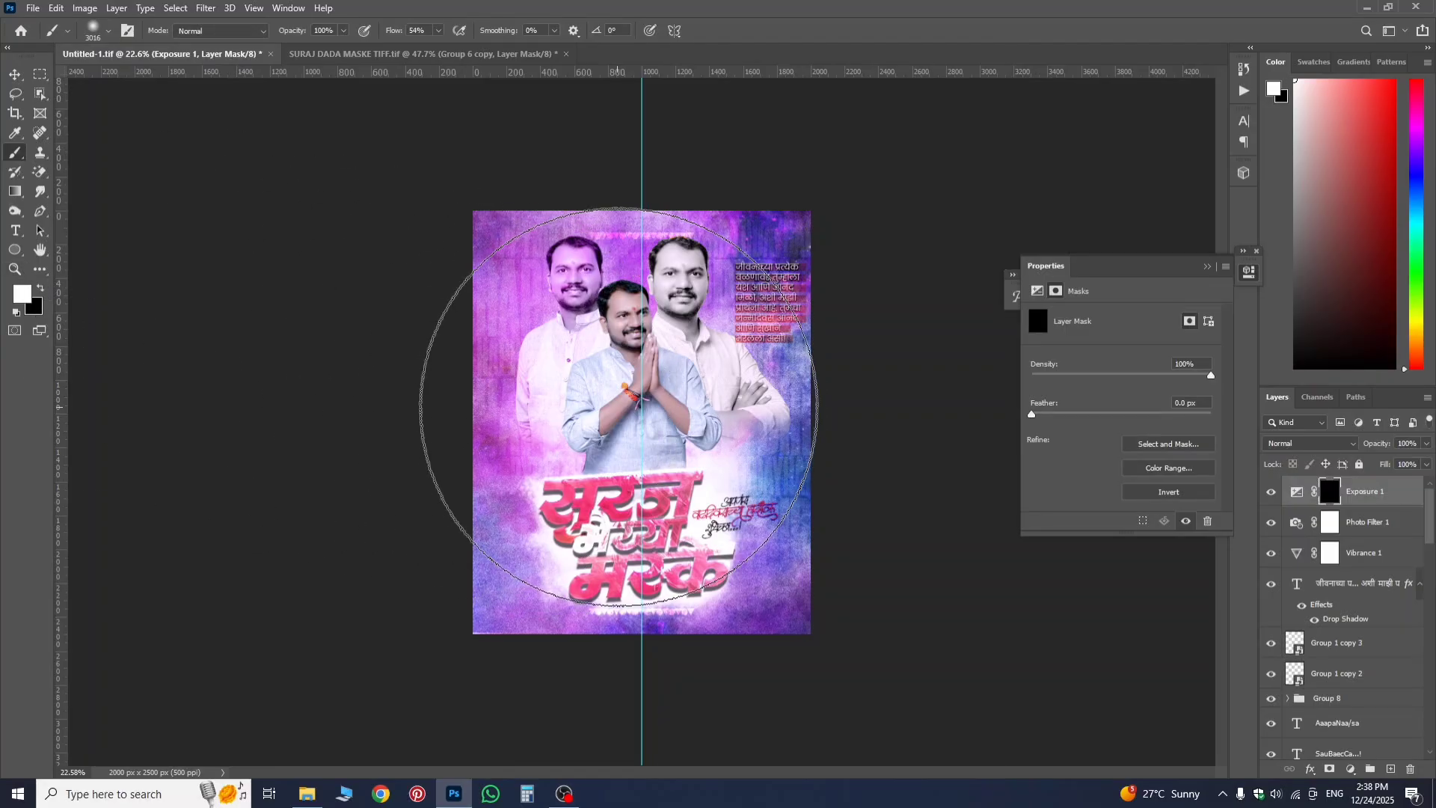
pyautogui.click(630, 412)
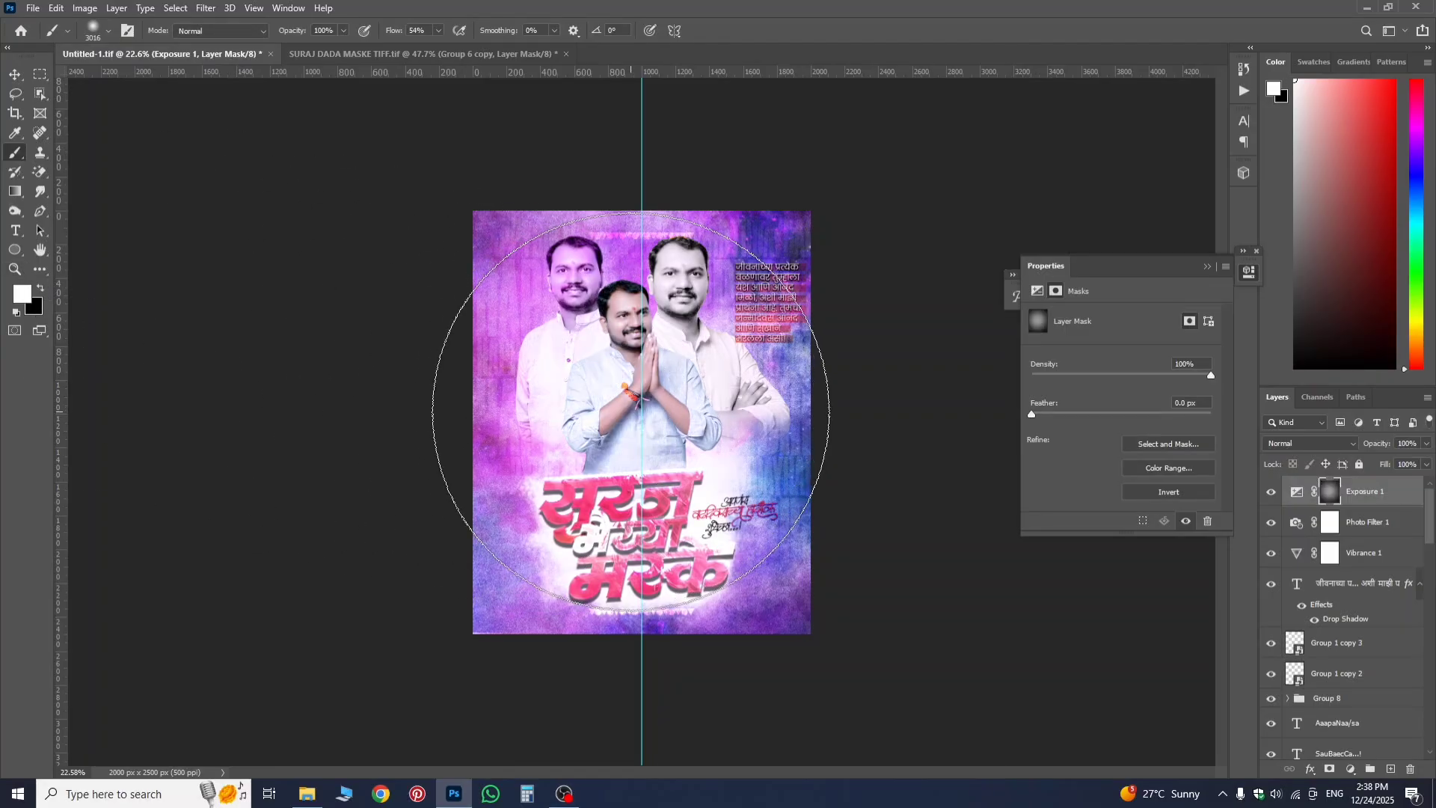
# - Compare the poster with Exposure 1 hidden and shown, examining the brightening on the portraits and title up close and in full
pyautogui.scroll(2, 630, 412)
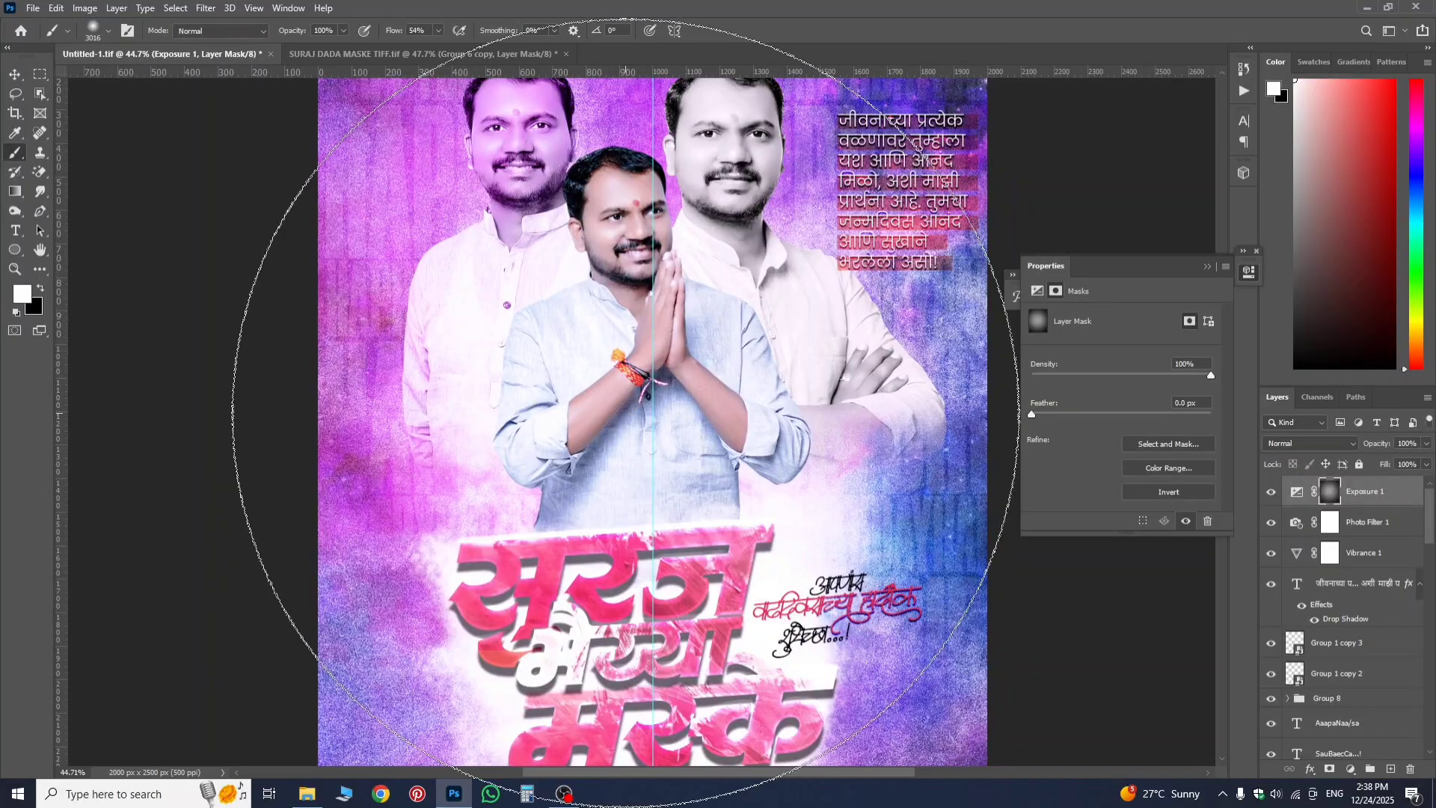
pyautogui.scroll(2, 631, 411)
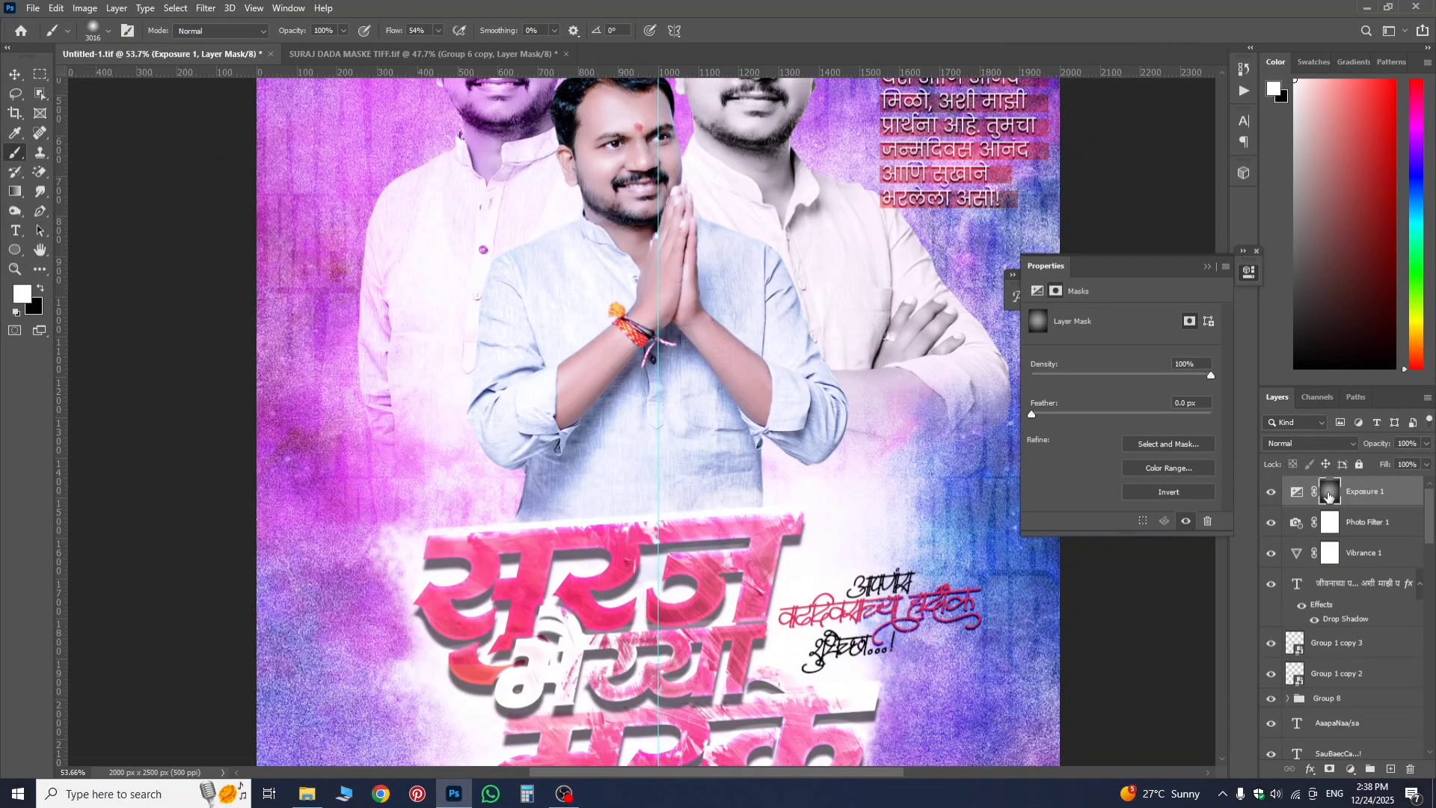
pyautogui.scroll(-2, 617, 453)
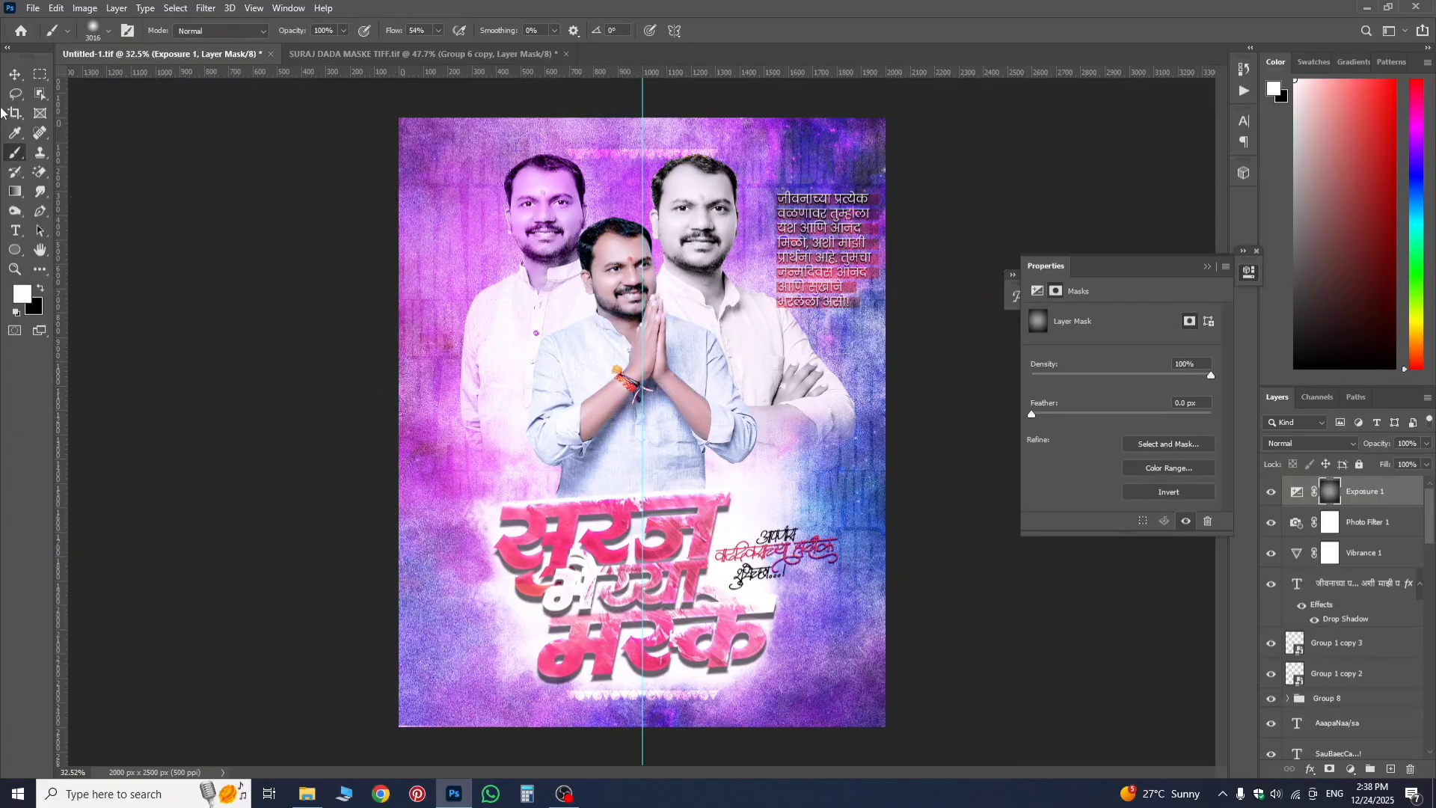
pyautogui.click(14, 74)
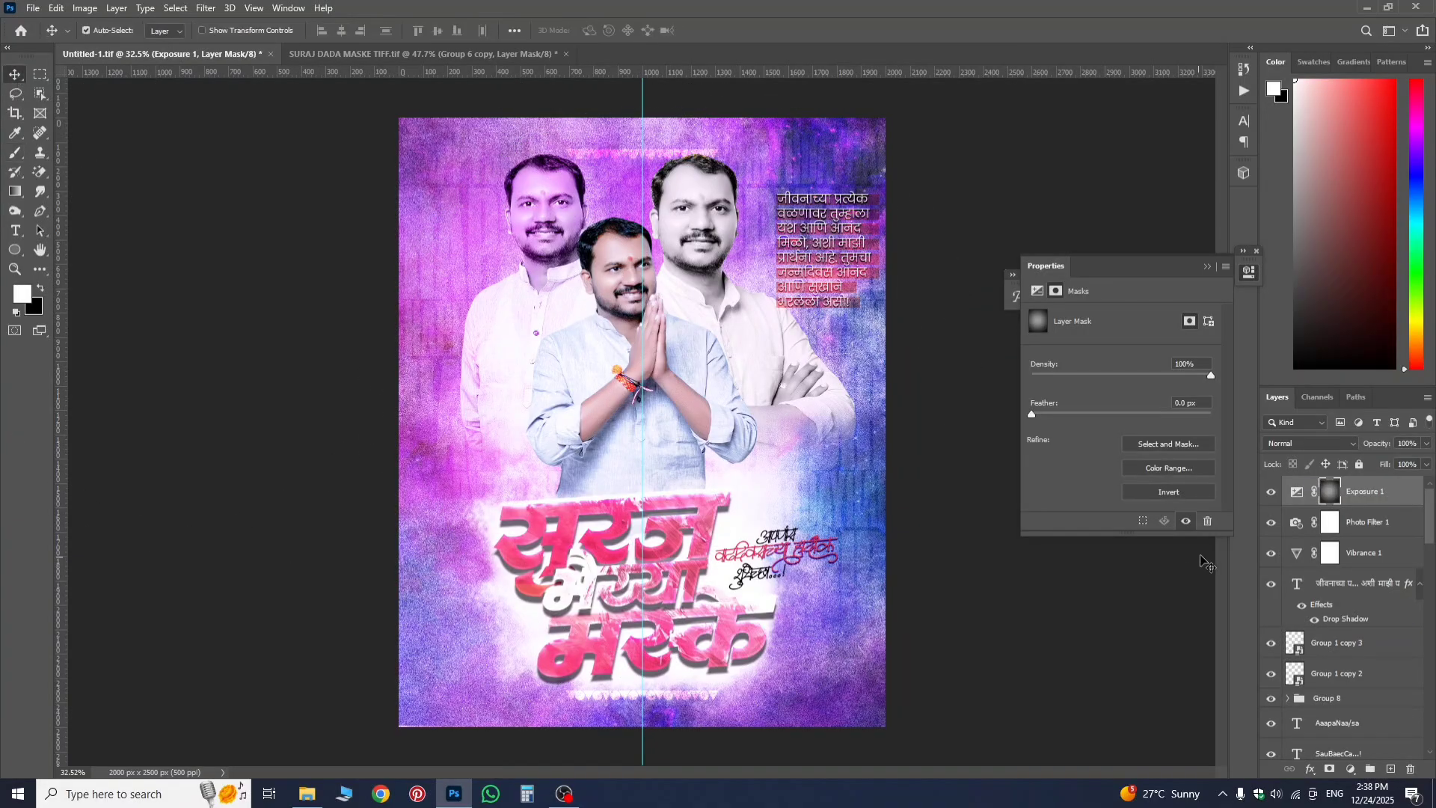
pyautogui.click(1270, 493)
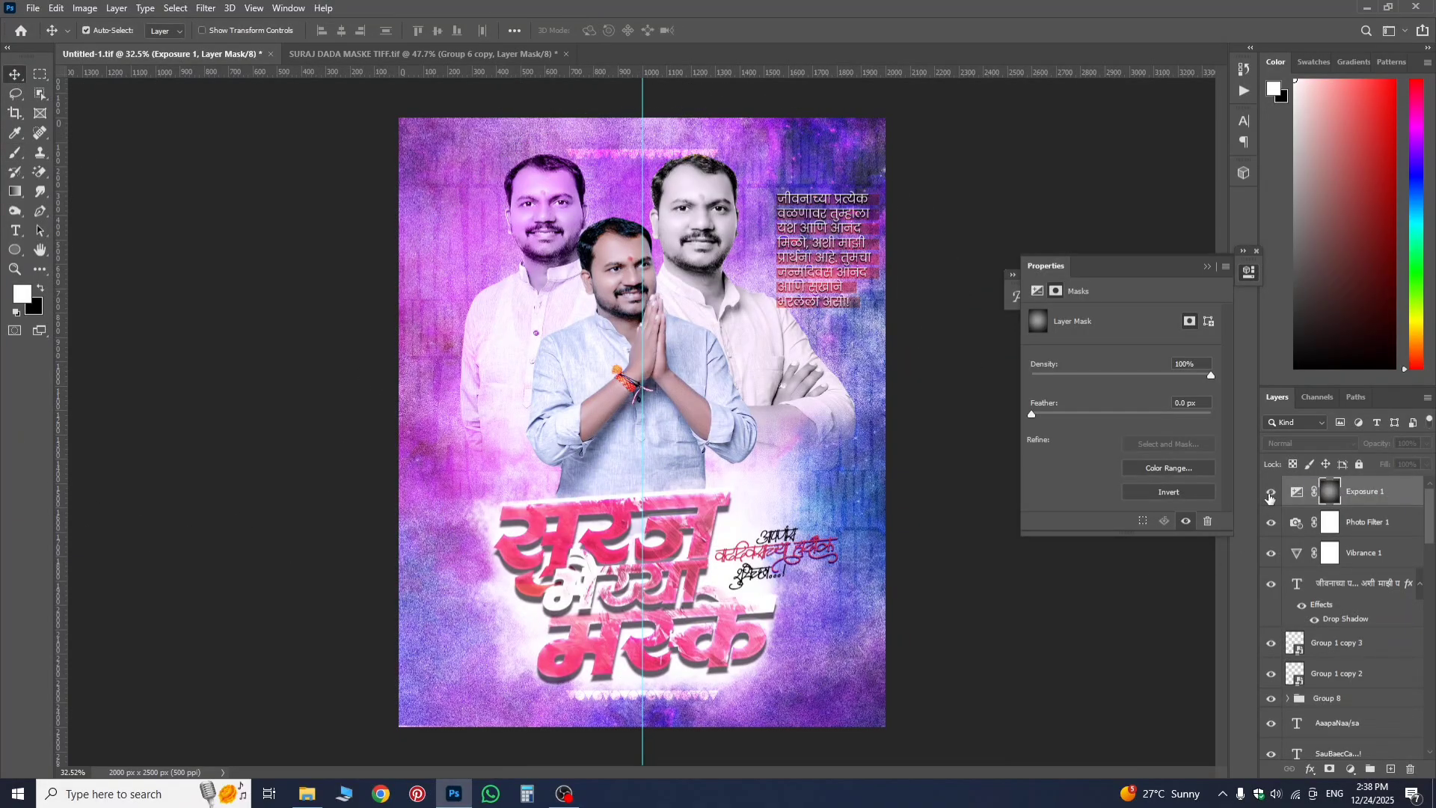
pyautogui.click(1270, 495)
pyautogui.scroll(5, 723, 436)
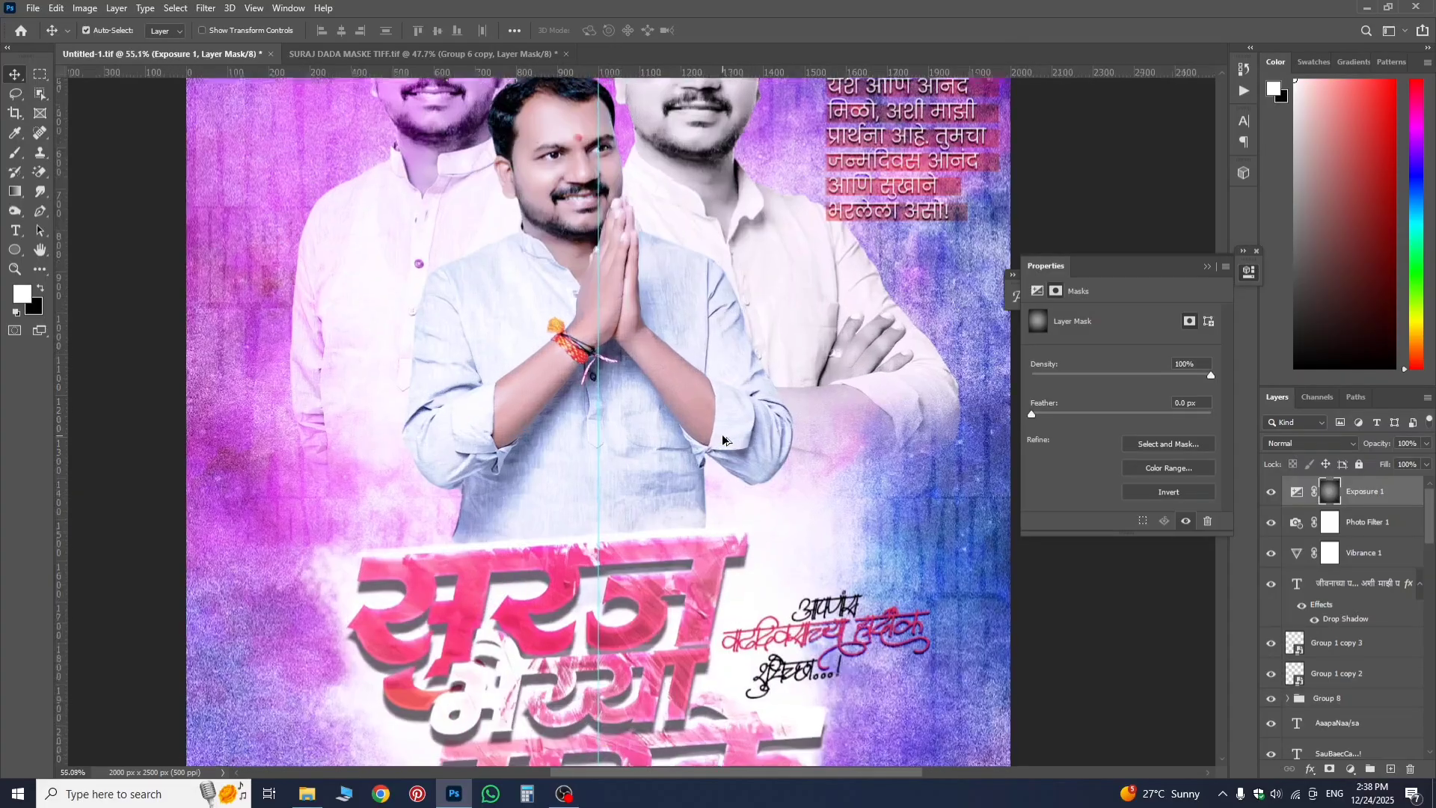
pyautogui.scroll(-5, 724, 436)
pyautogui.scroll(2, 723, 436)
pyautogui.scroll(-2, 723, 436)
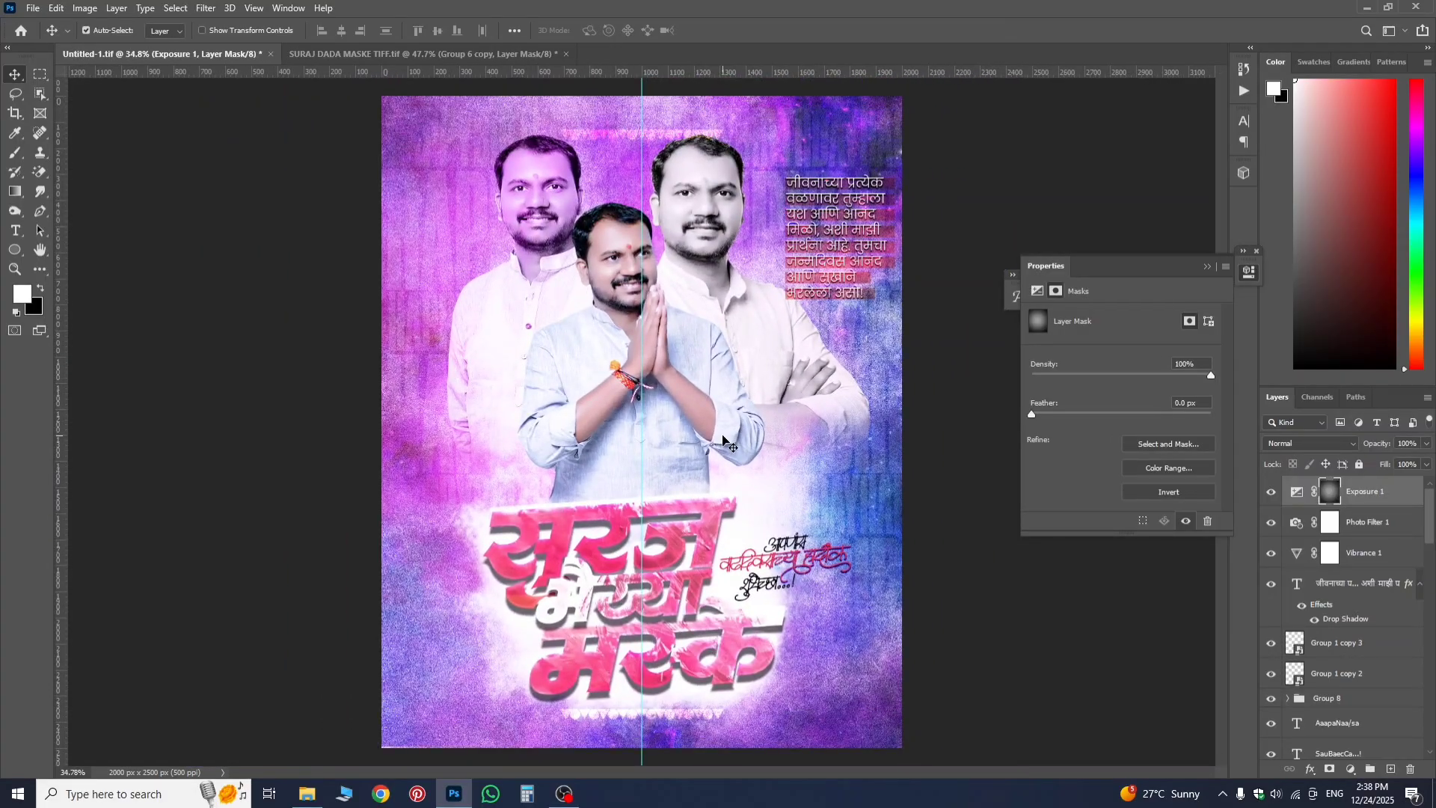
pyautogui.click(481, 51)
pyautogui.scroll(-4, 813, 662)
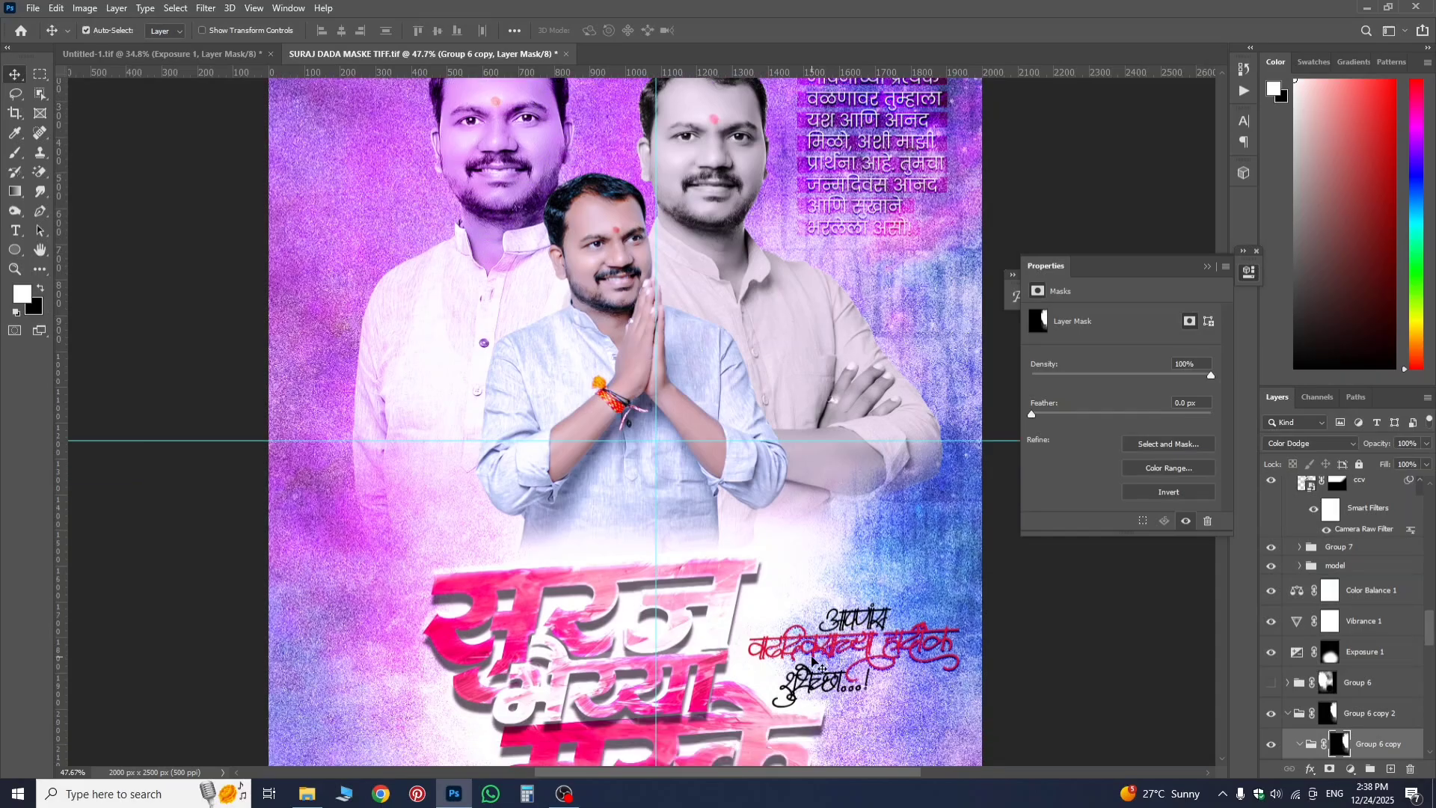
pyautogui.scroll(-2, 813, 662)
pyautogui.hotkey('ctrl', '0')
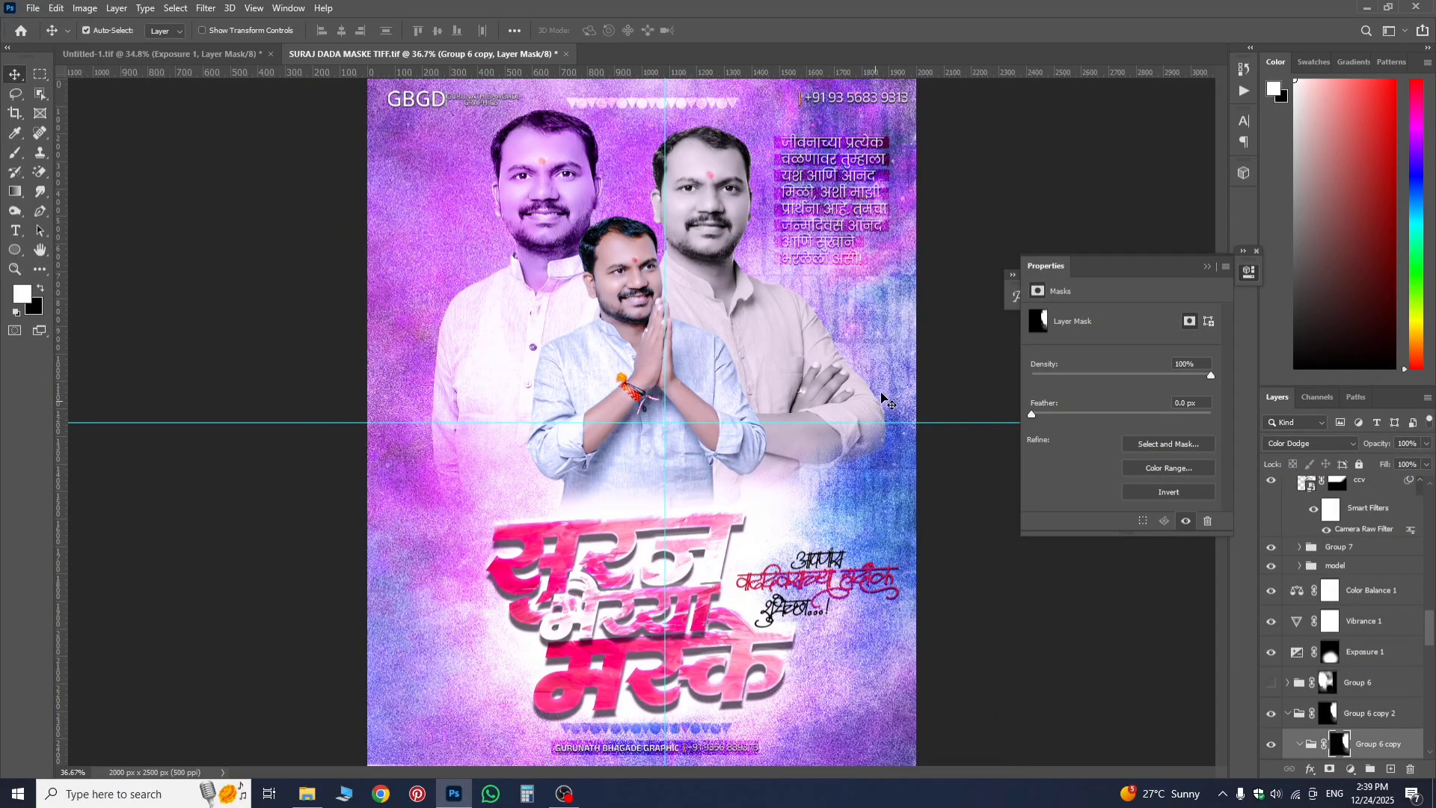
pyautogui.scroll(3, 882, 399)
pyautogui.scroll(2, 1358, 602)
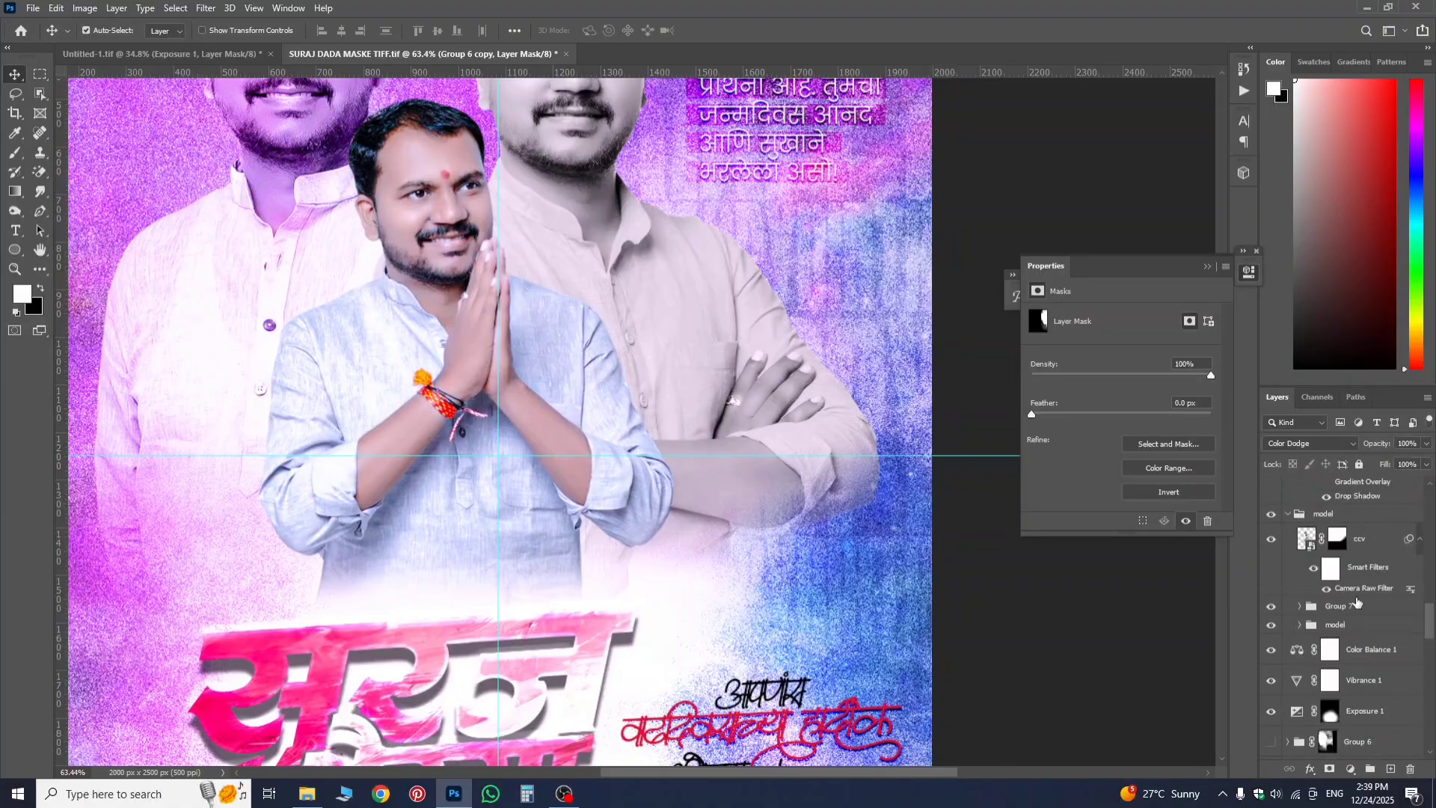
pyautogui.scroll(5, 1355, 663)
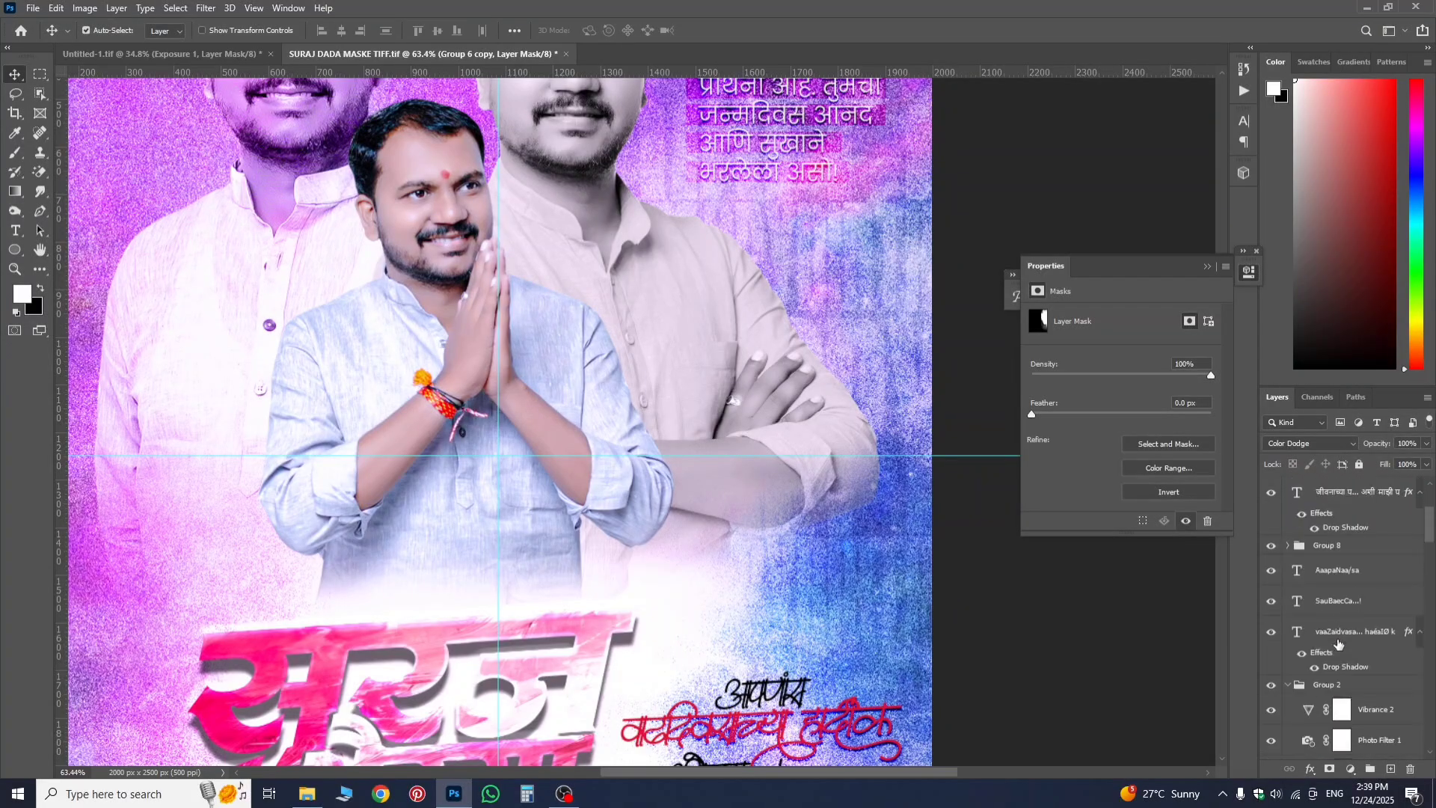
pyautogui.scroll(-5, 1335, 650)
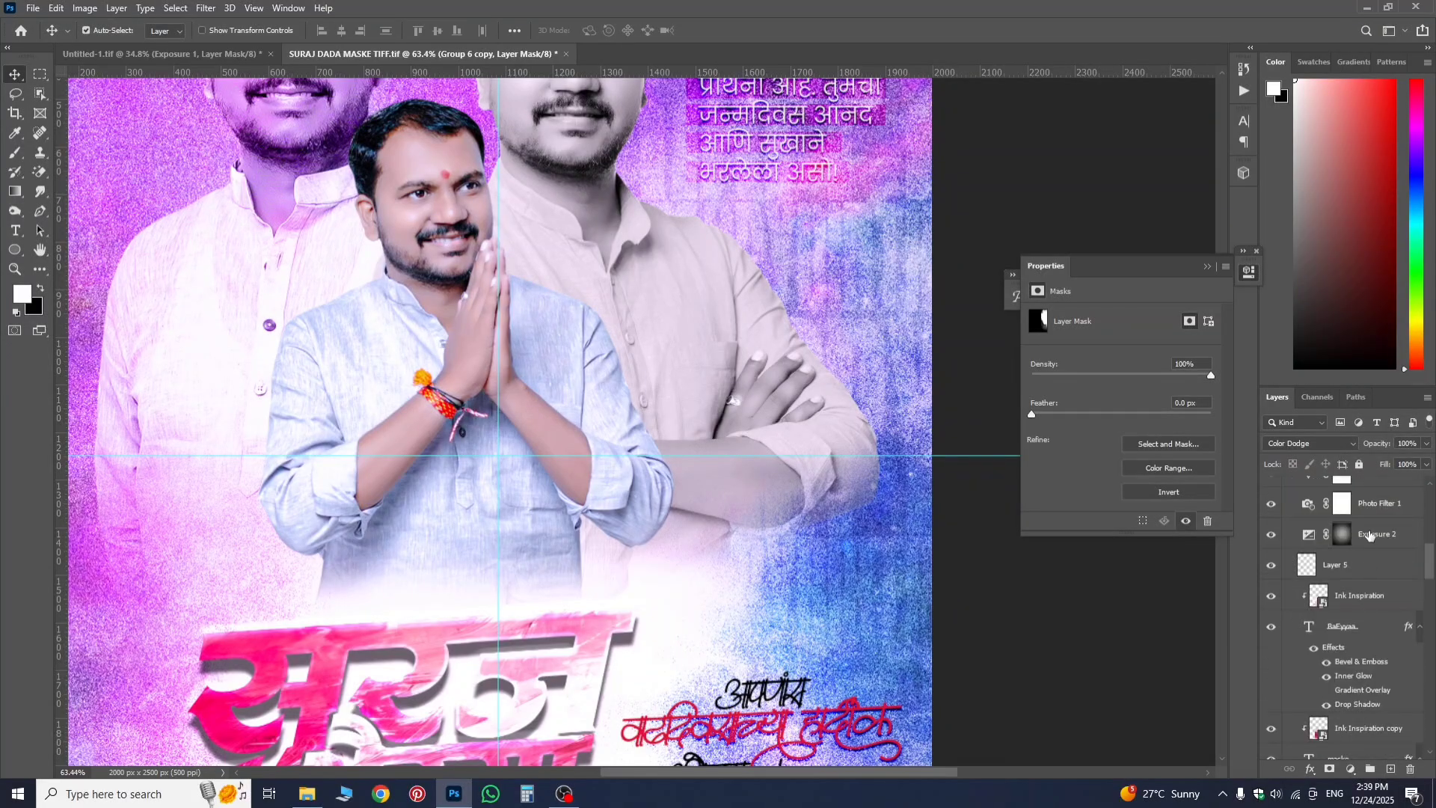
pyautogui.scroll(2, 1376, 563)
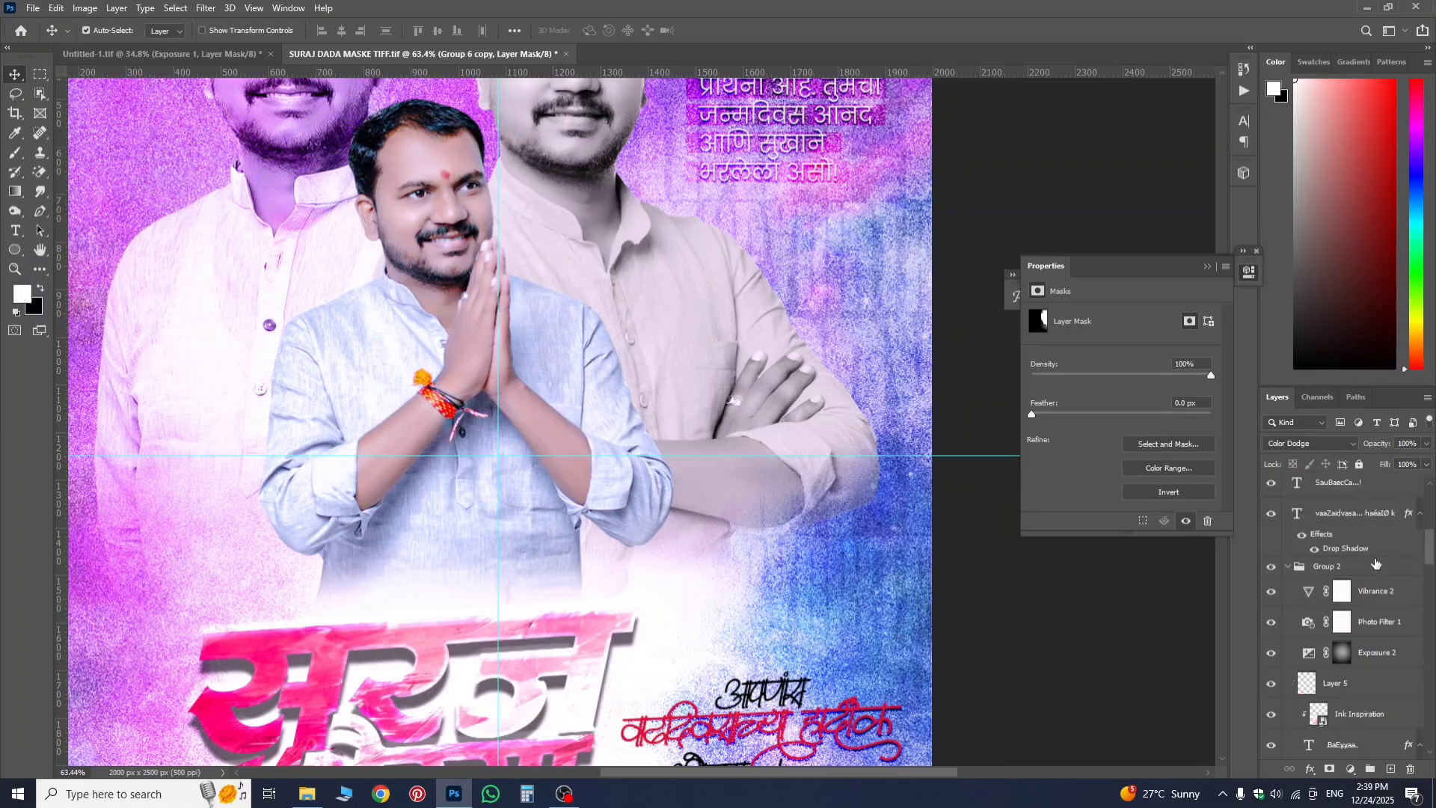
pyautogui.scroll(-5, 1368, 641)
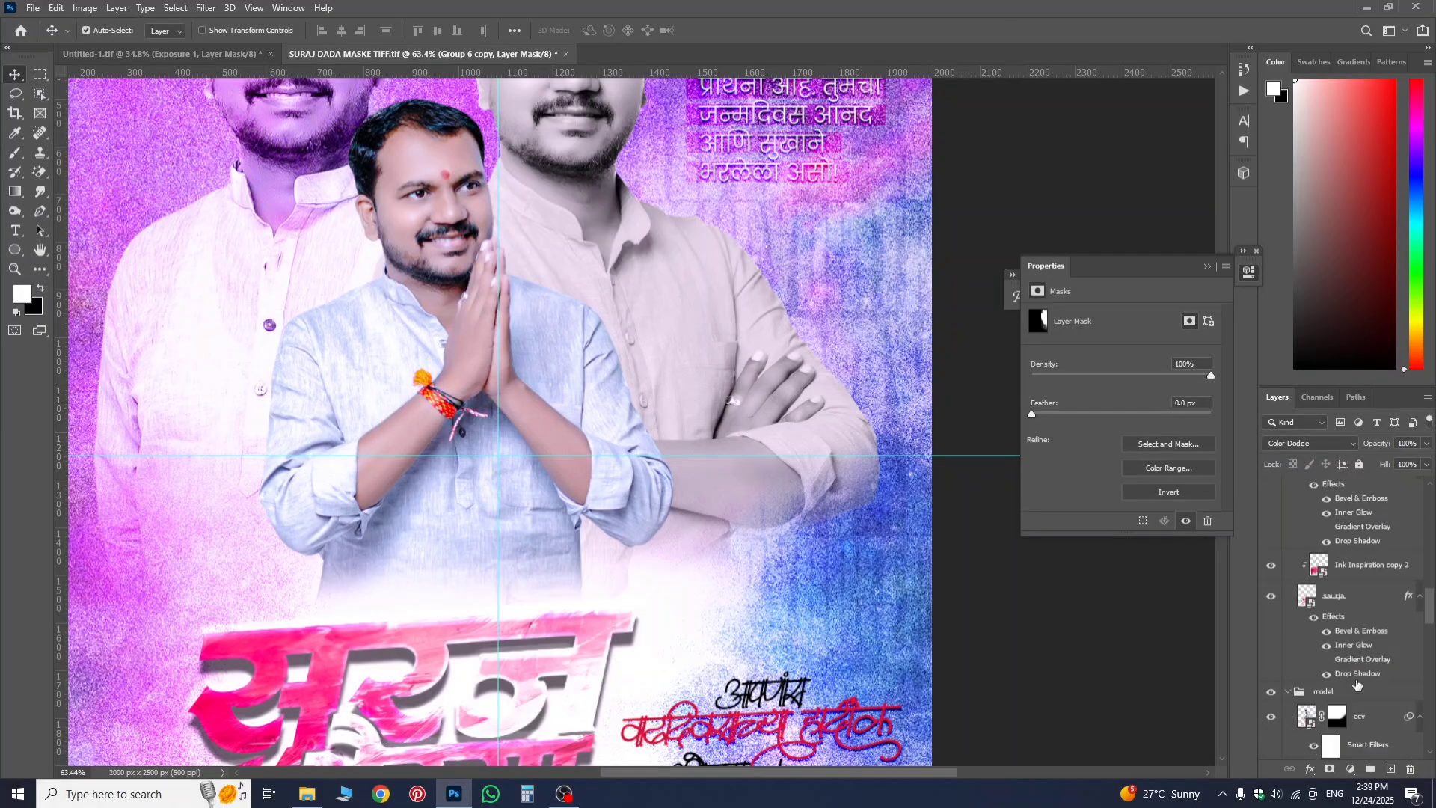
pyautogui.scroll(-3, 1365, 598)
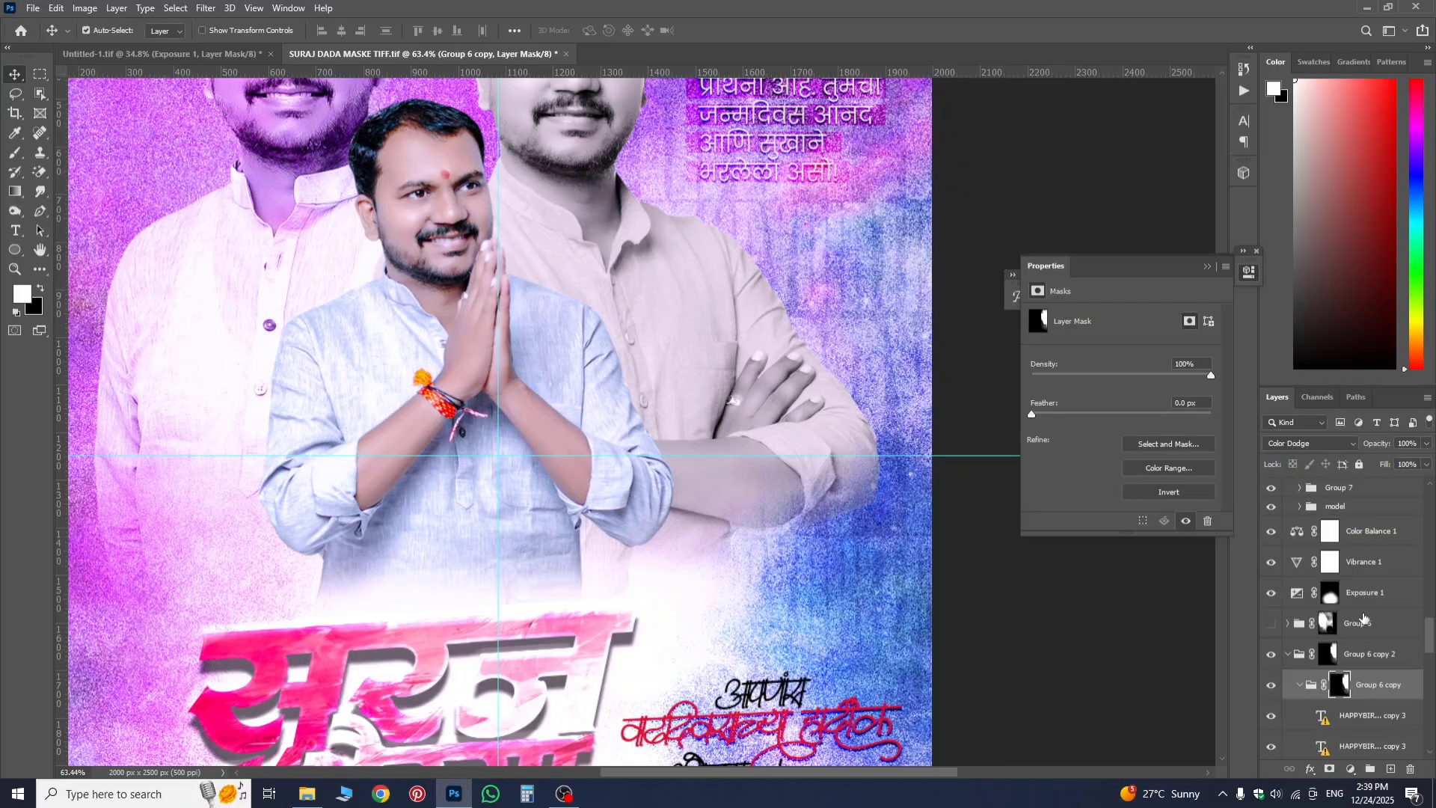
pyautogui.scroll(-3, 1365, 598)
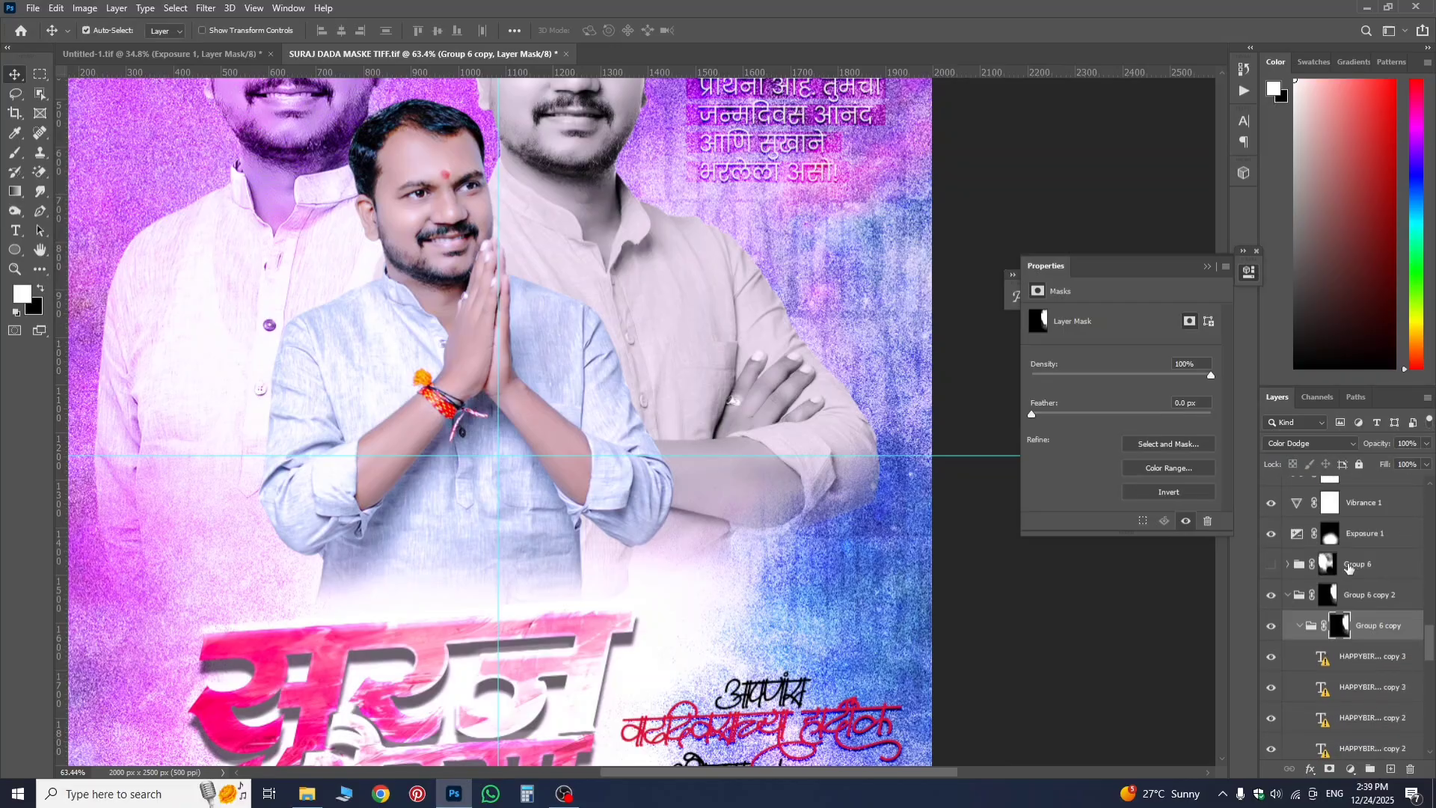
pyautogui.scroll(-3, 1349, 567)
pyautogui.scroll(-5, 868, 462)
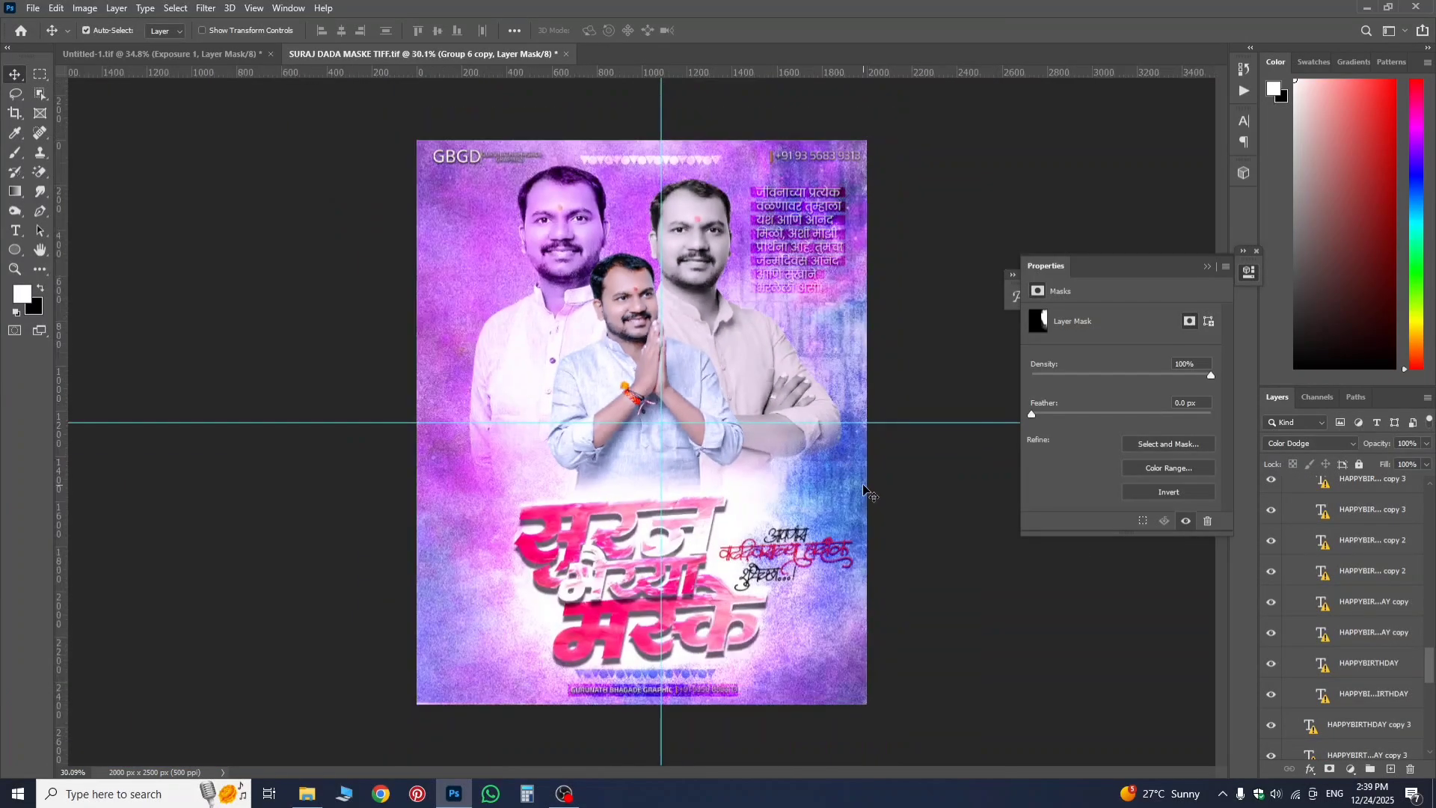
pyautogui.scroll(-6, 1354, 608)
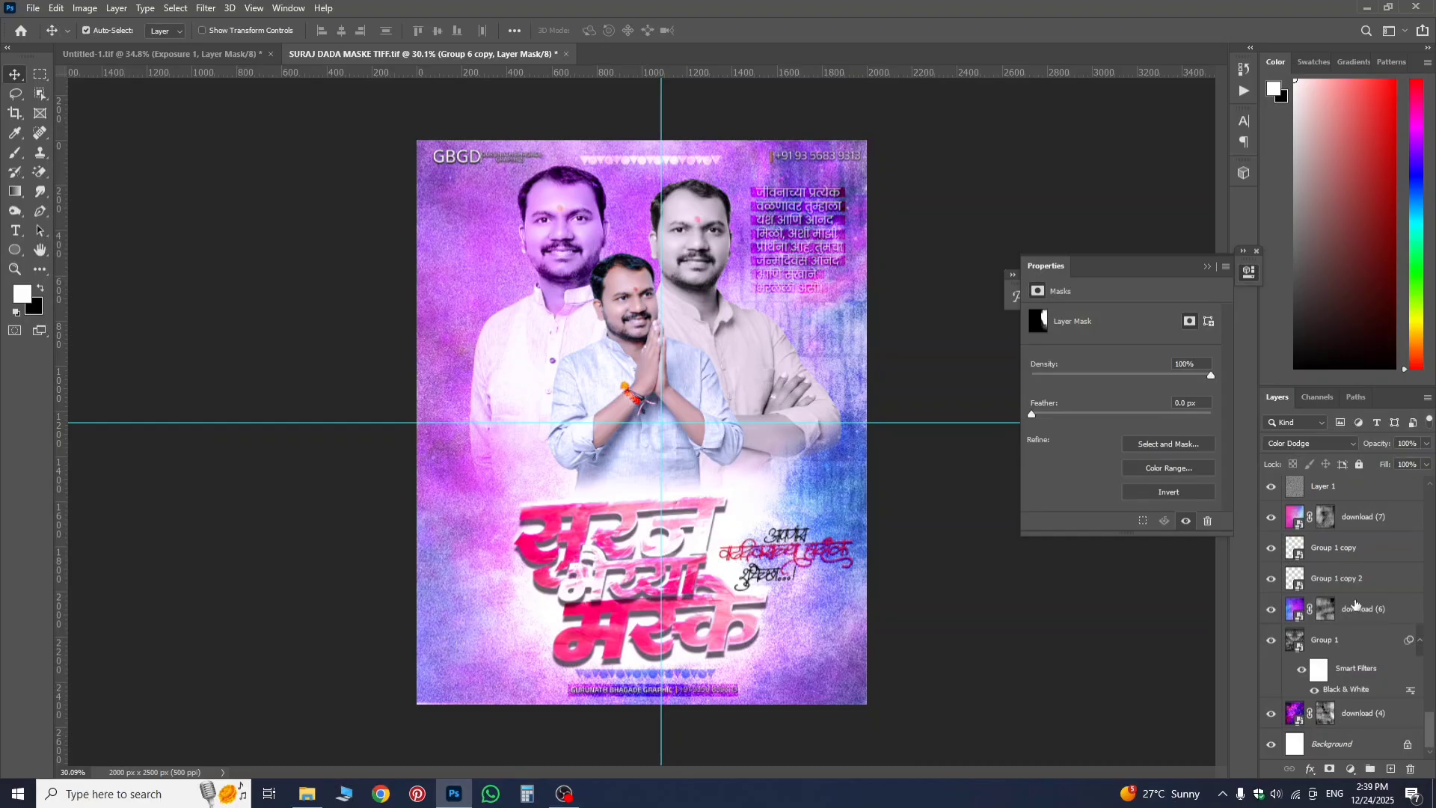
pyautogui.scroll(8, 1351, 612)
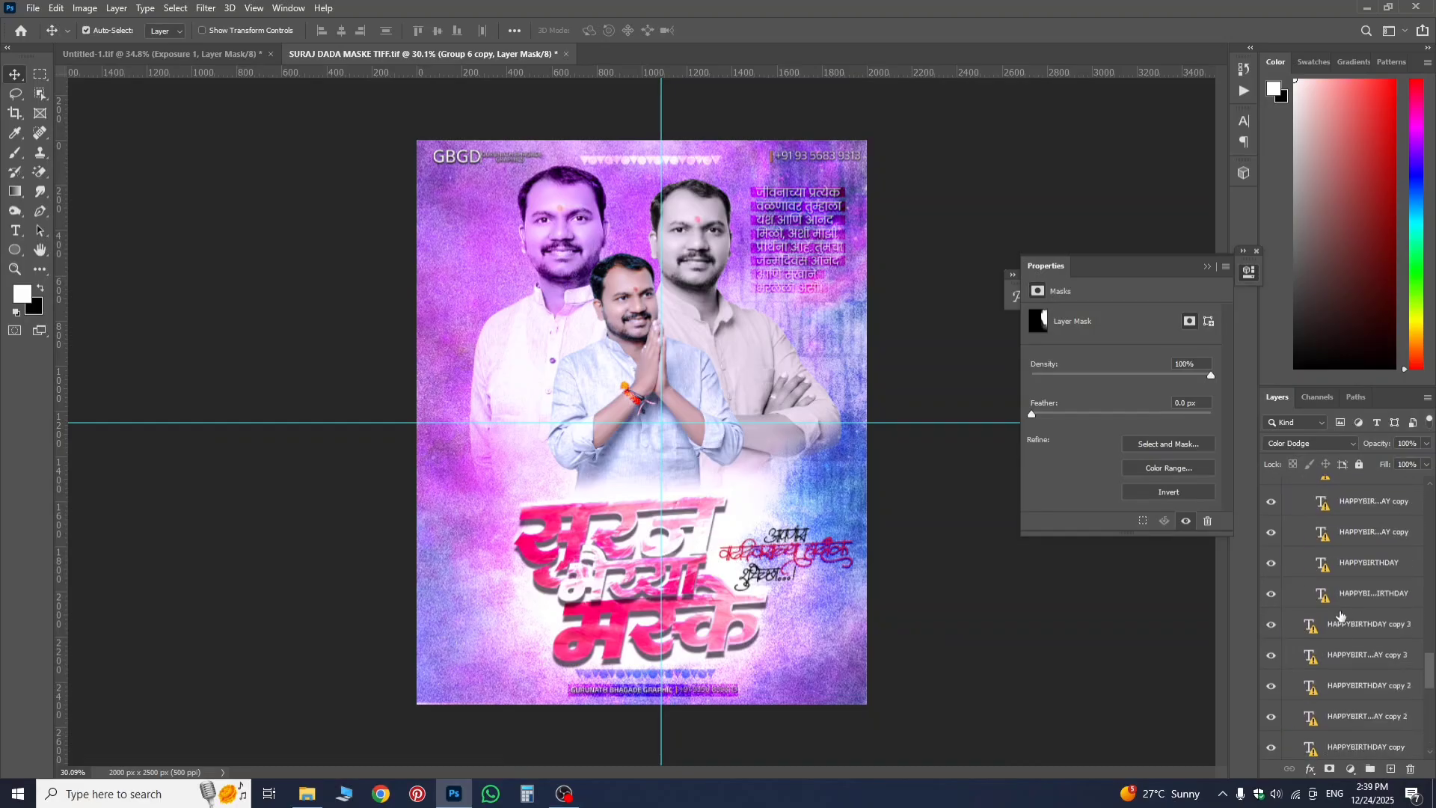
pyautogui.scroll(8, 1340, 615)
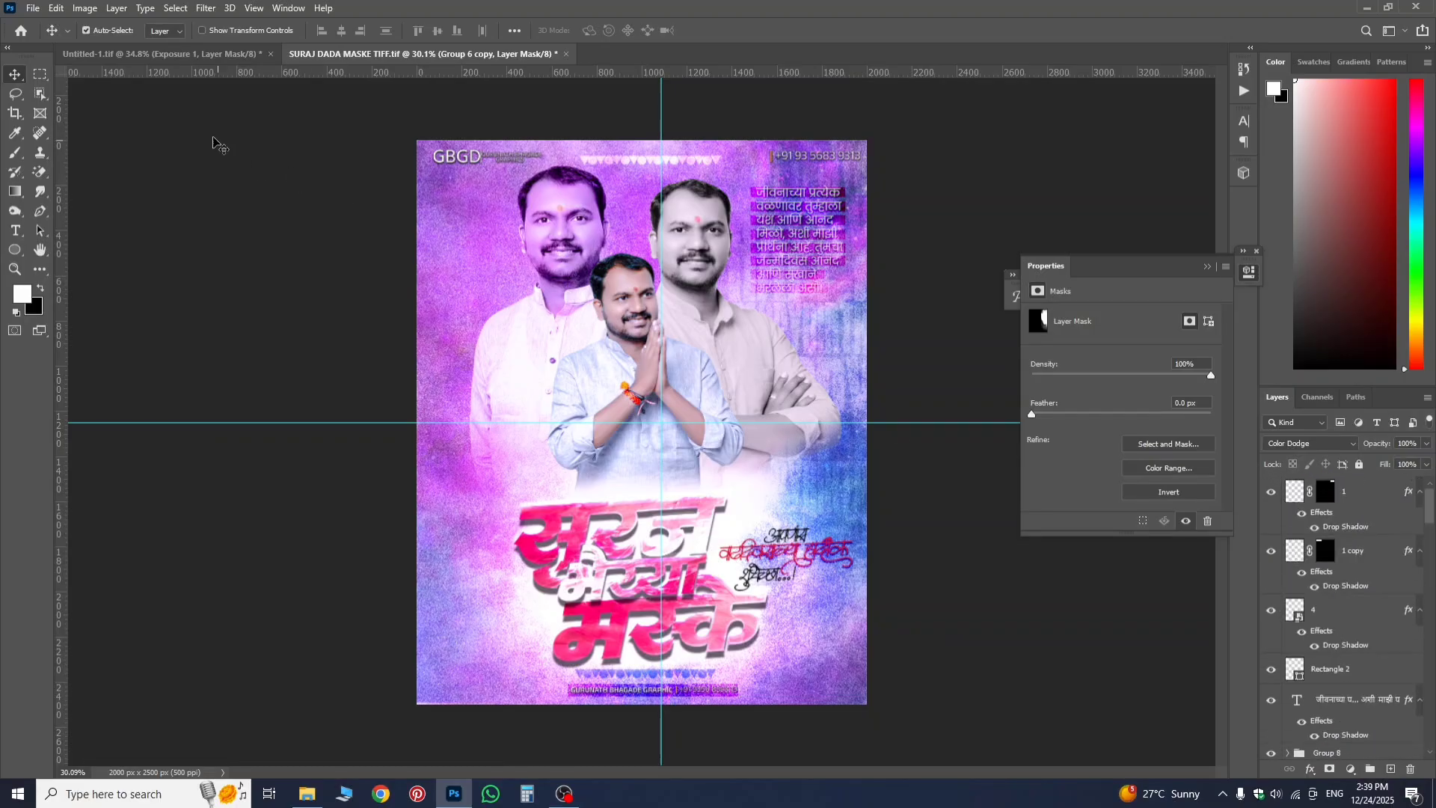
# - In Untitled-1.tif, add a Color Balance adjustment above Exposure 1 with midtones at Cyan/Red +5, Magenta/Green -3 and Yellow/Blue +11
pyautogui.click(191, 58)
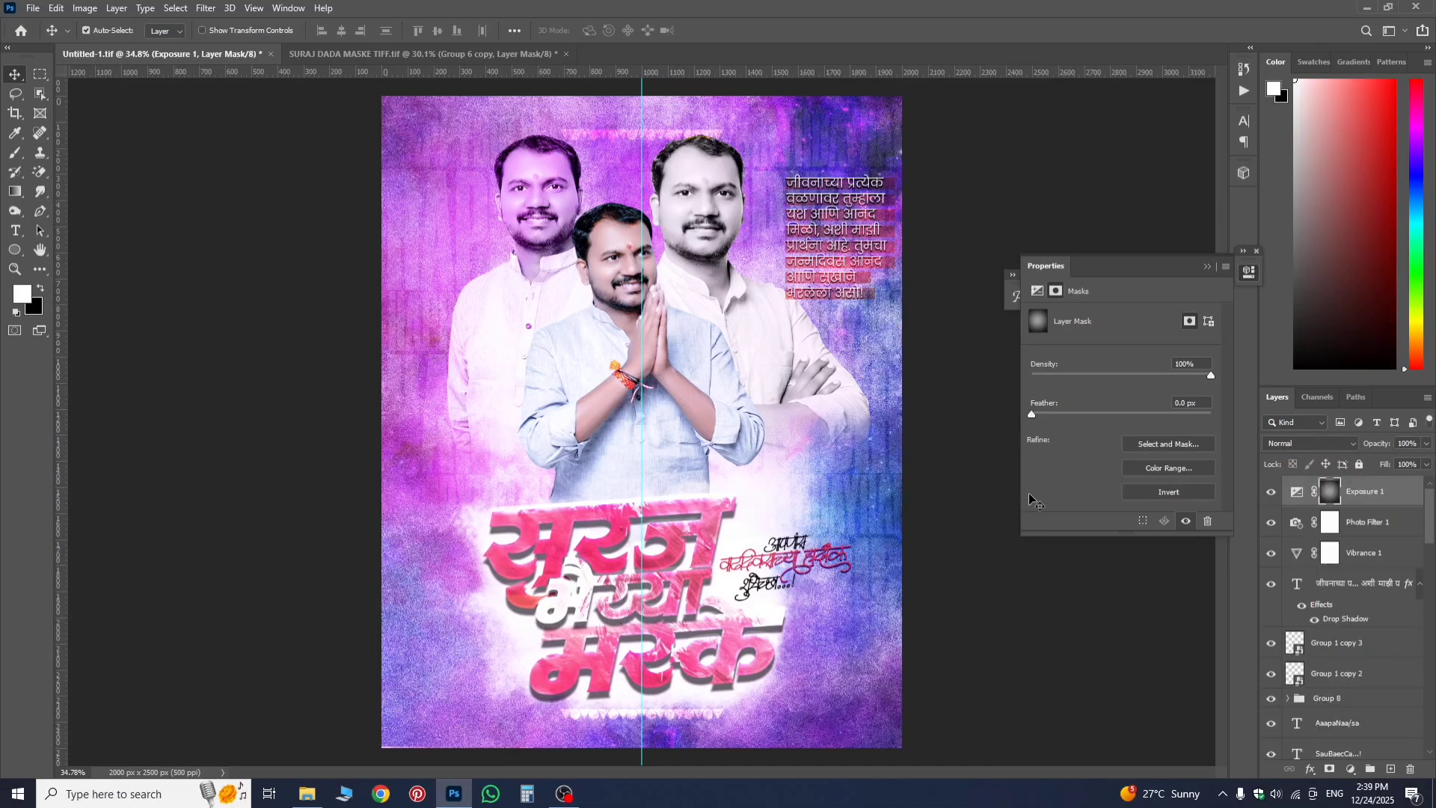
pyautogui.click(1349, 769)
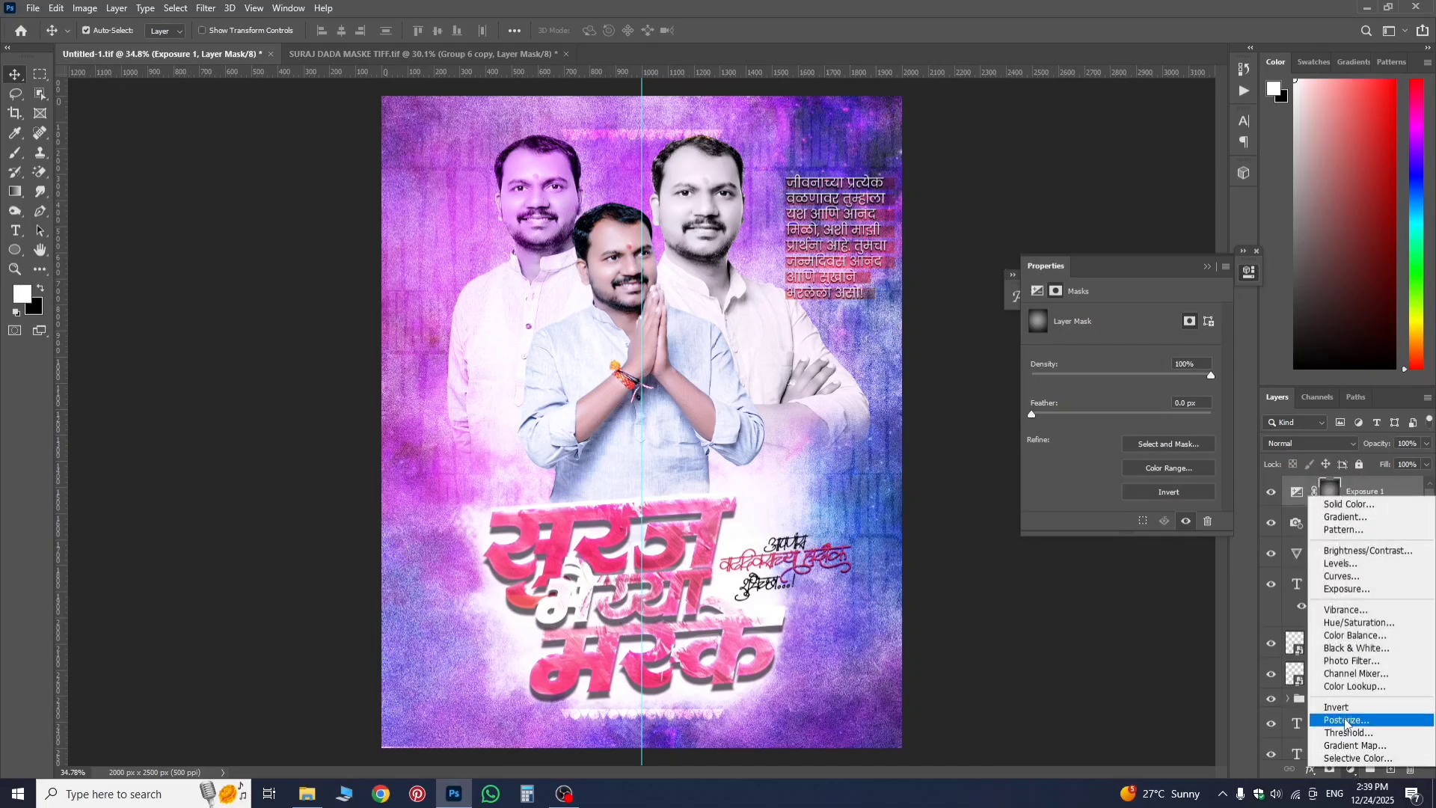
pyautogui.click(1354, 635)
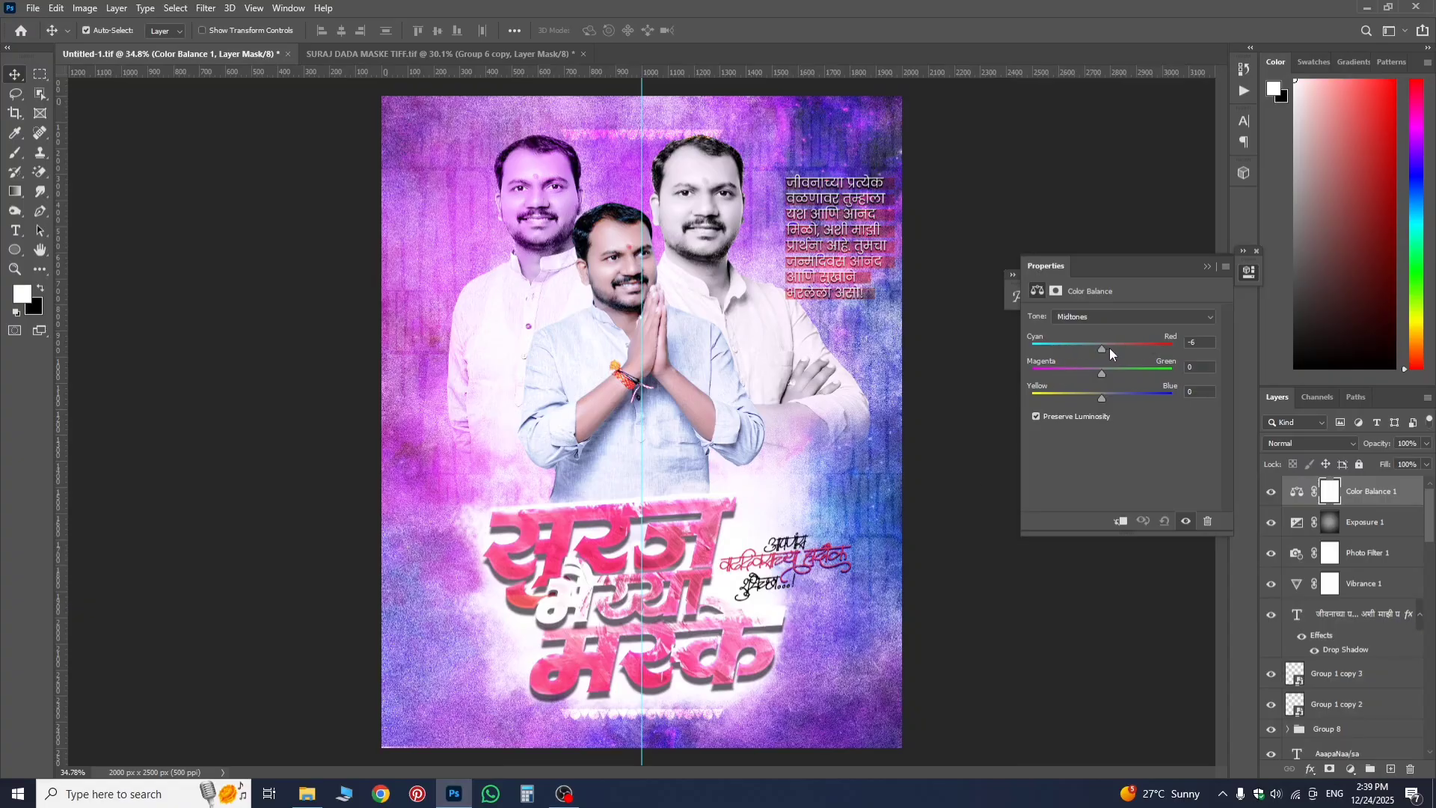
pyautogui.moveTo(1110, 348); pyautogui.dragTo(1151, 359)
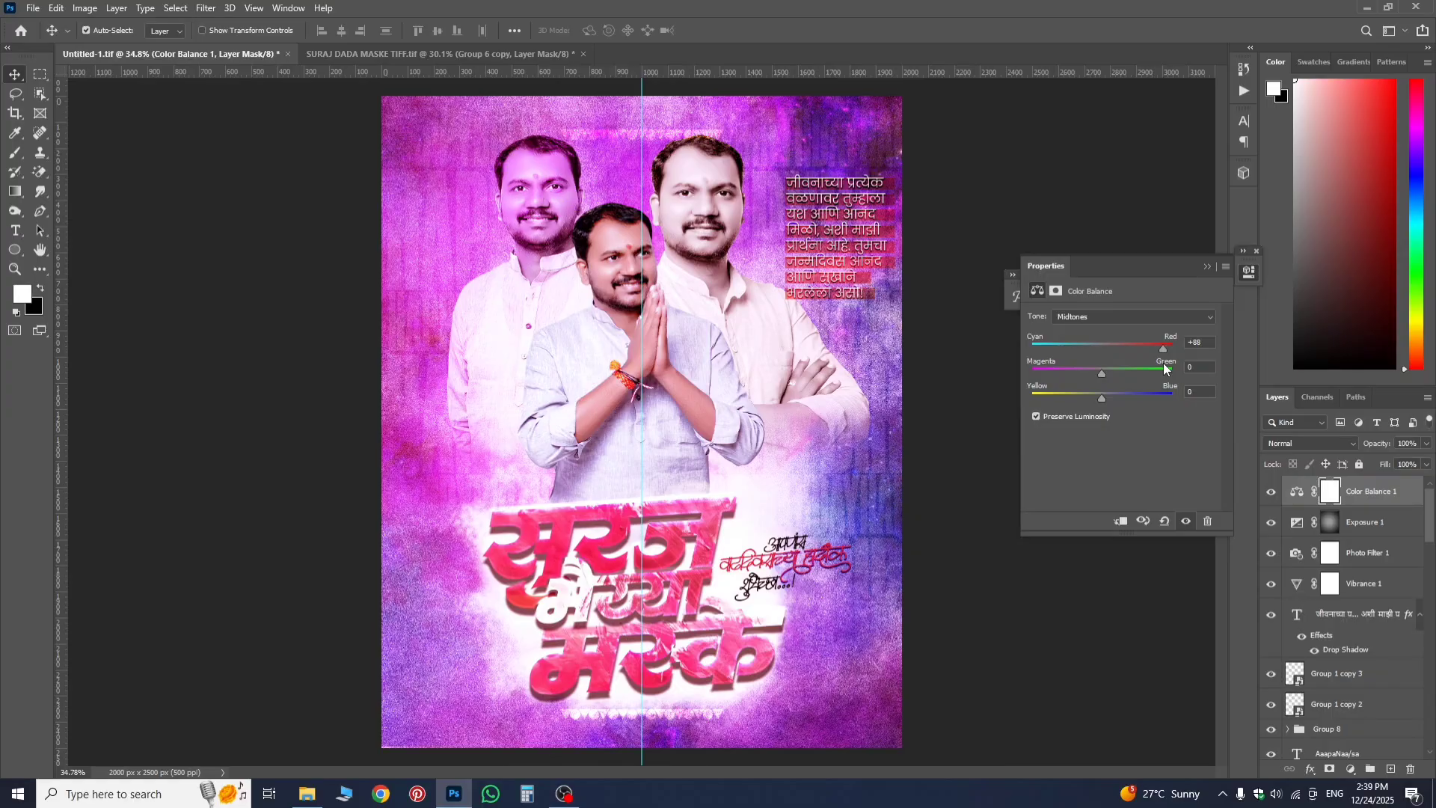
pyautogui.moveTo(1120, 370); pyautogui.dragTo(1100, 372)
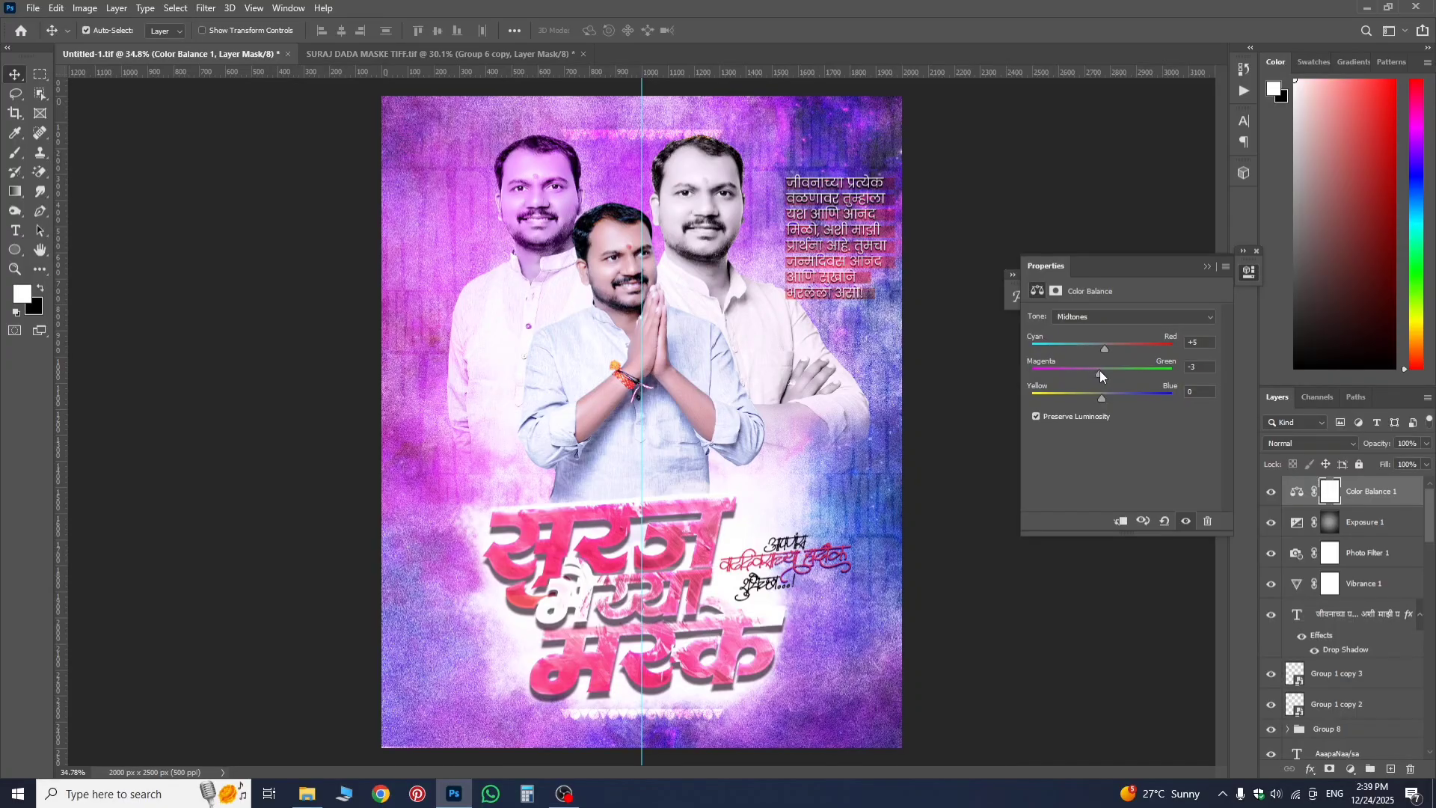
pyautogui.moveTo(1103, 398); pyautogui.dragTo(1114, 402)
pyautogui.click(1390, 502)
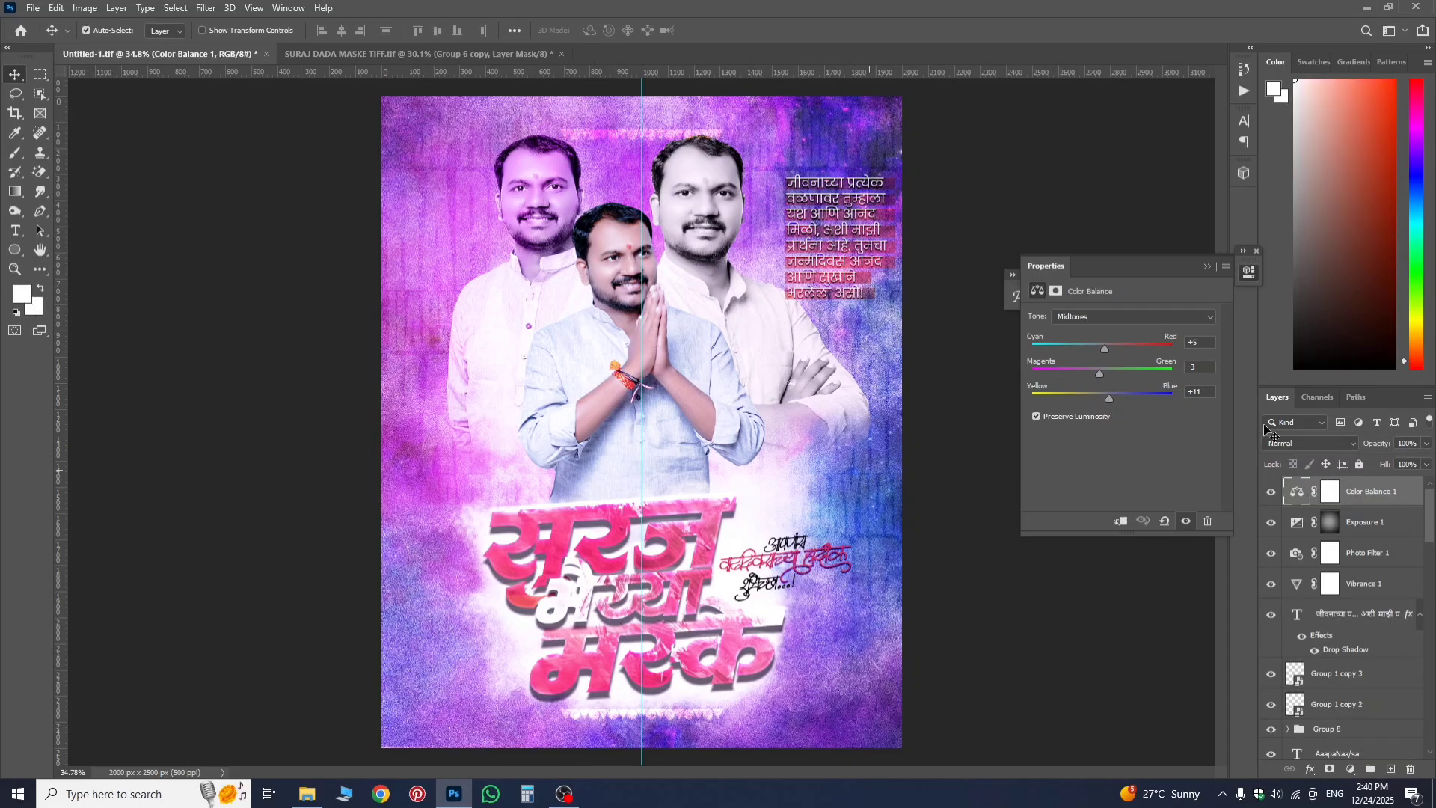
pyautogui.click(1246, 275)
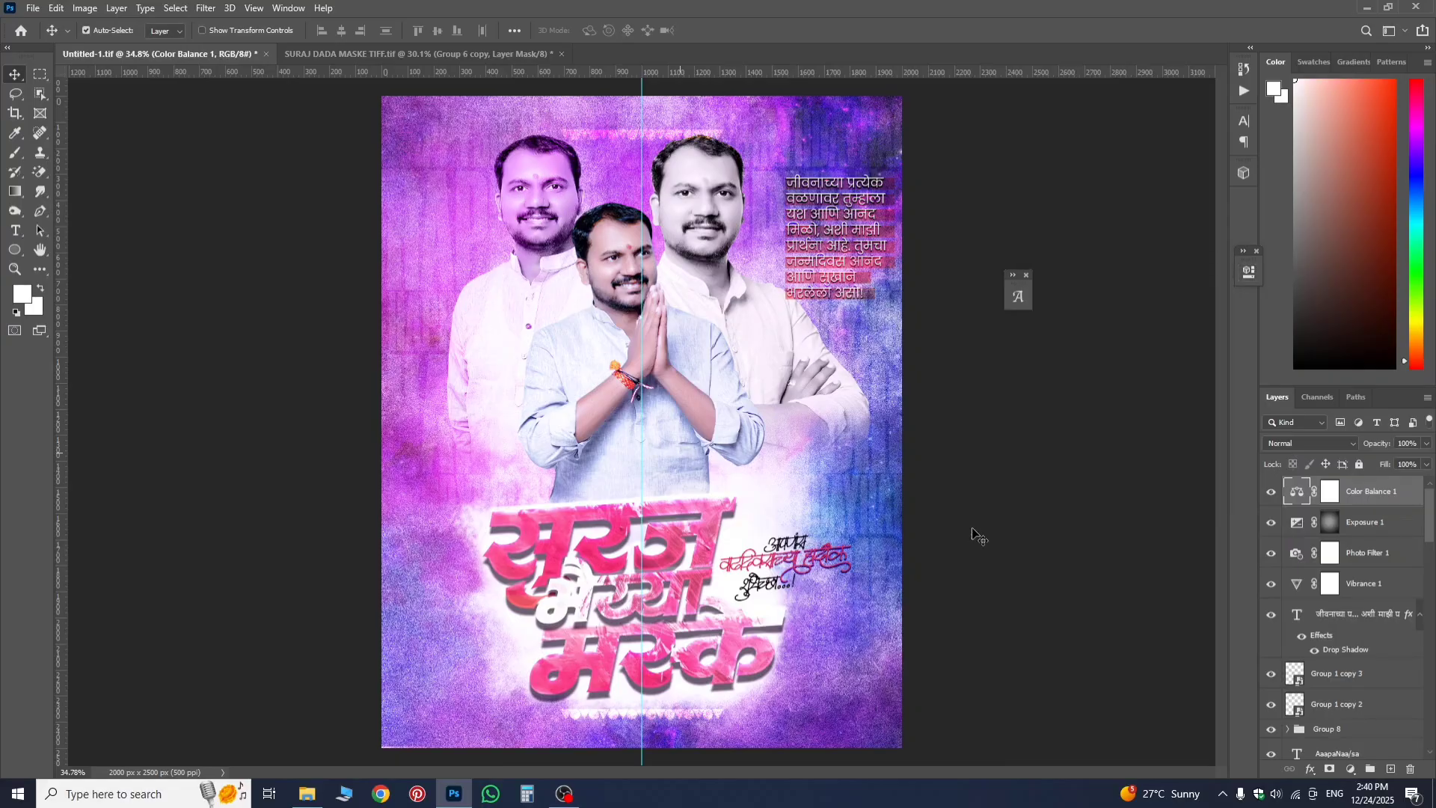
pyautogui.scroll(-3, 712, 451)
pyautogui.scroll(2, 712, 451)
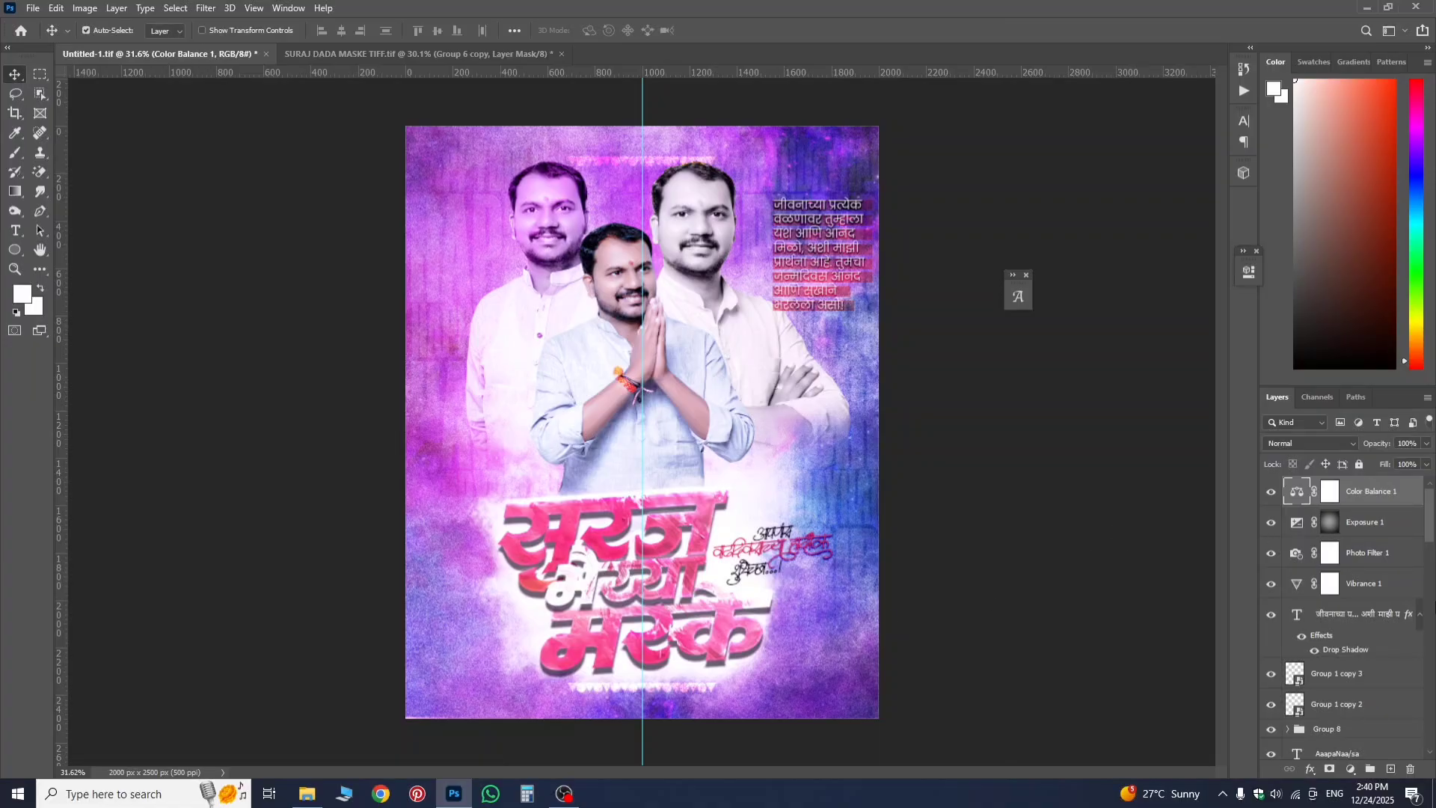
pyautogui.scroll(-4, 1367, 558)
pyautogui.scroll(4, 1364, 555)
pyautogui.scroll(-3, 1361, 555)
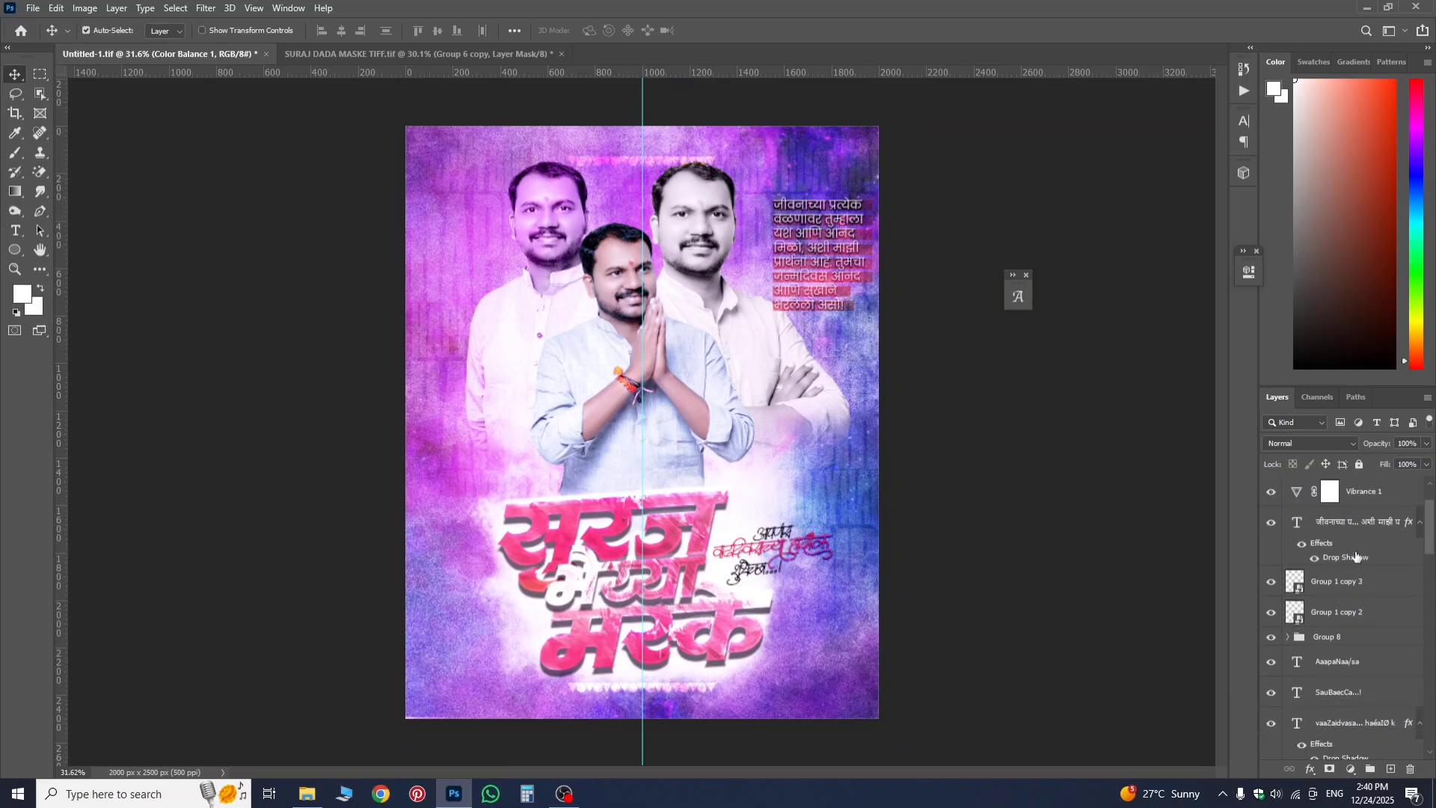
pyautogui.scroll(3, 1356, 558)
pyautogui.click(1350, 769)
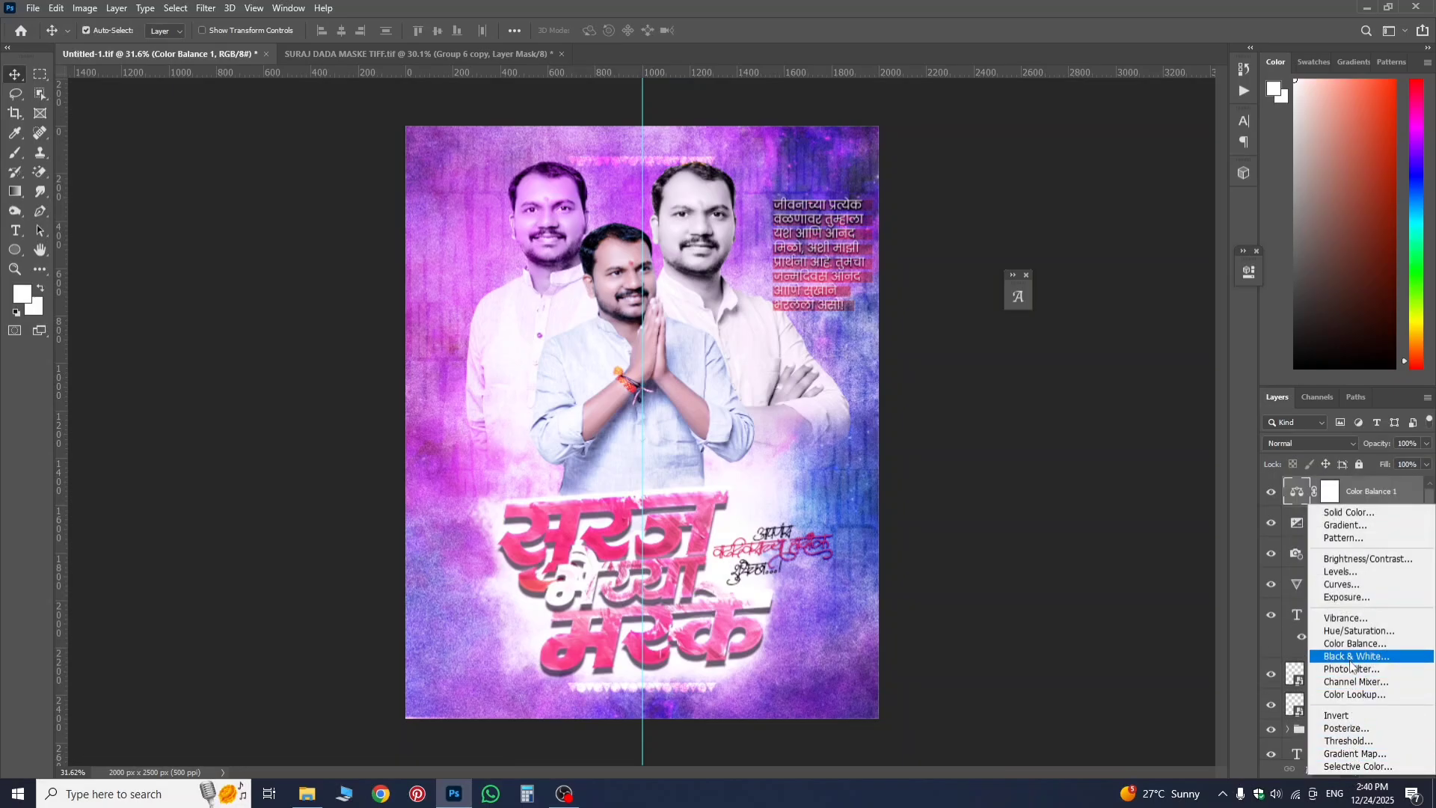
pyautogui.click(1249, 586)
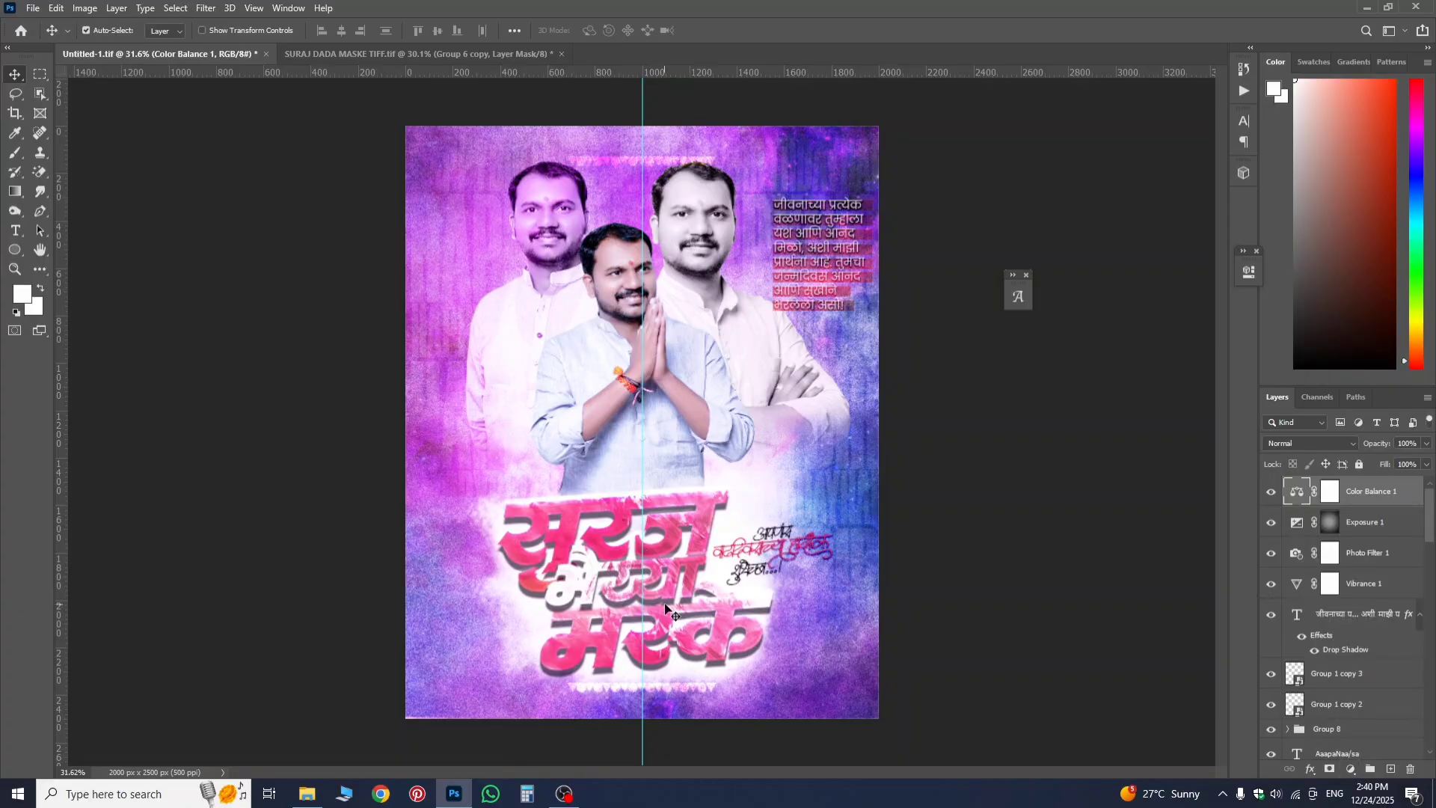
# - Move the ornament strip above the portraits, layer Group 1 copy 2, straight up until its top edge is at Y 93 px
pyautogui.click(652, 161)
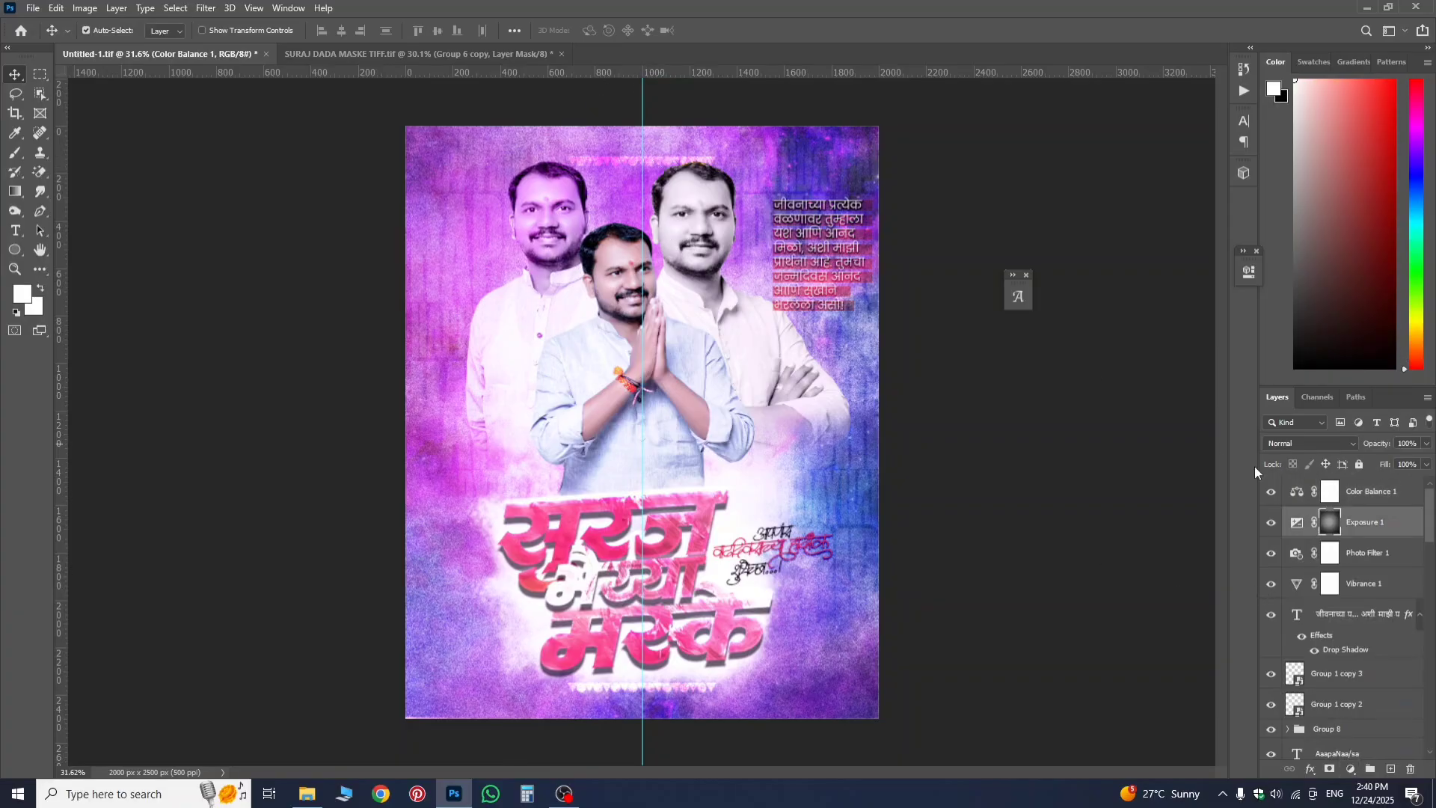
pyautogui.scroll(-2, 1368, 545)
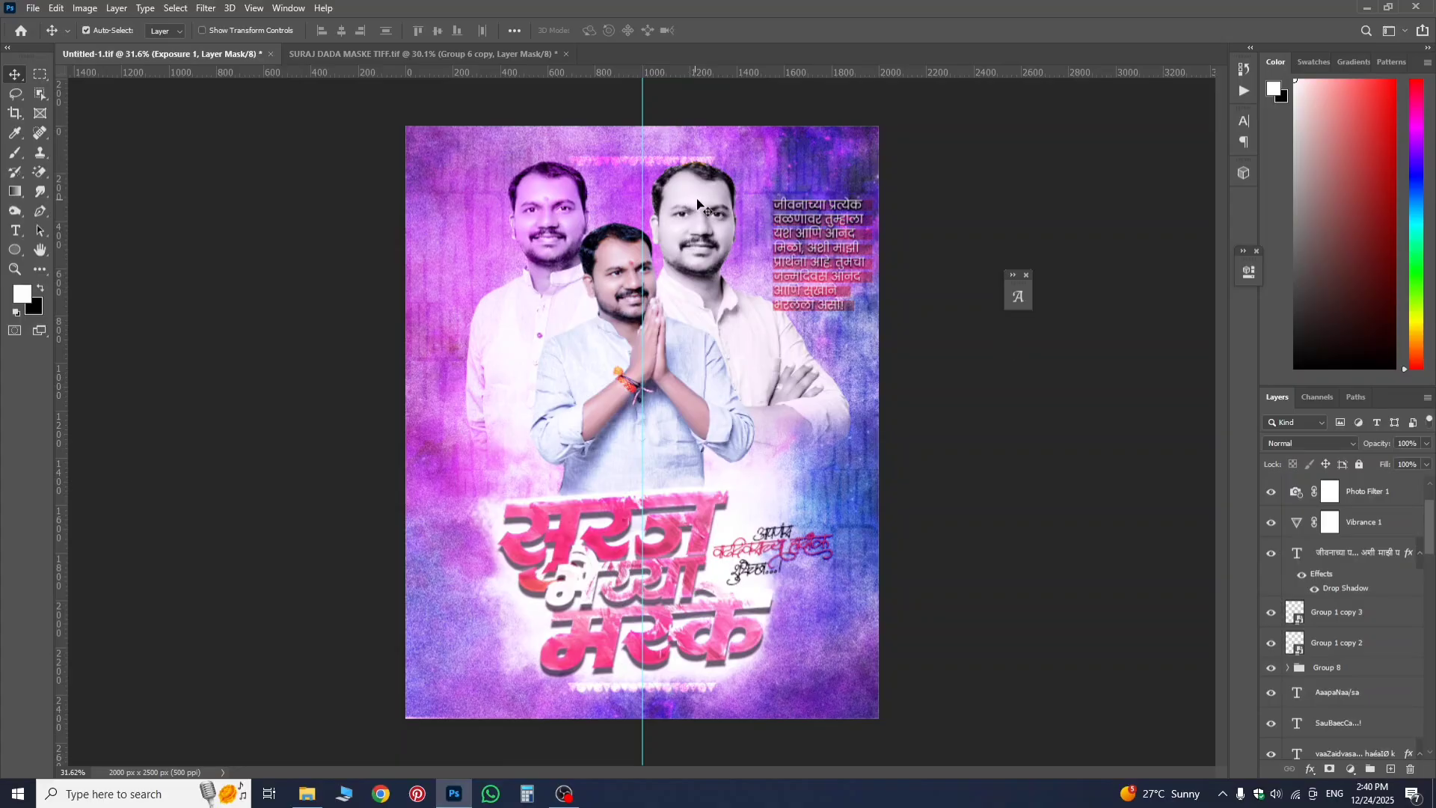
pyautogui.scroll(-1, 1329, 566)
pyautogui.click(1347, 590)
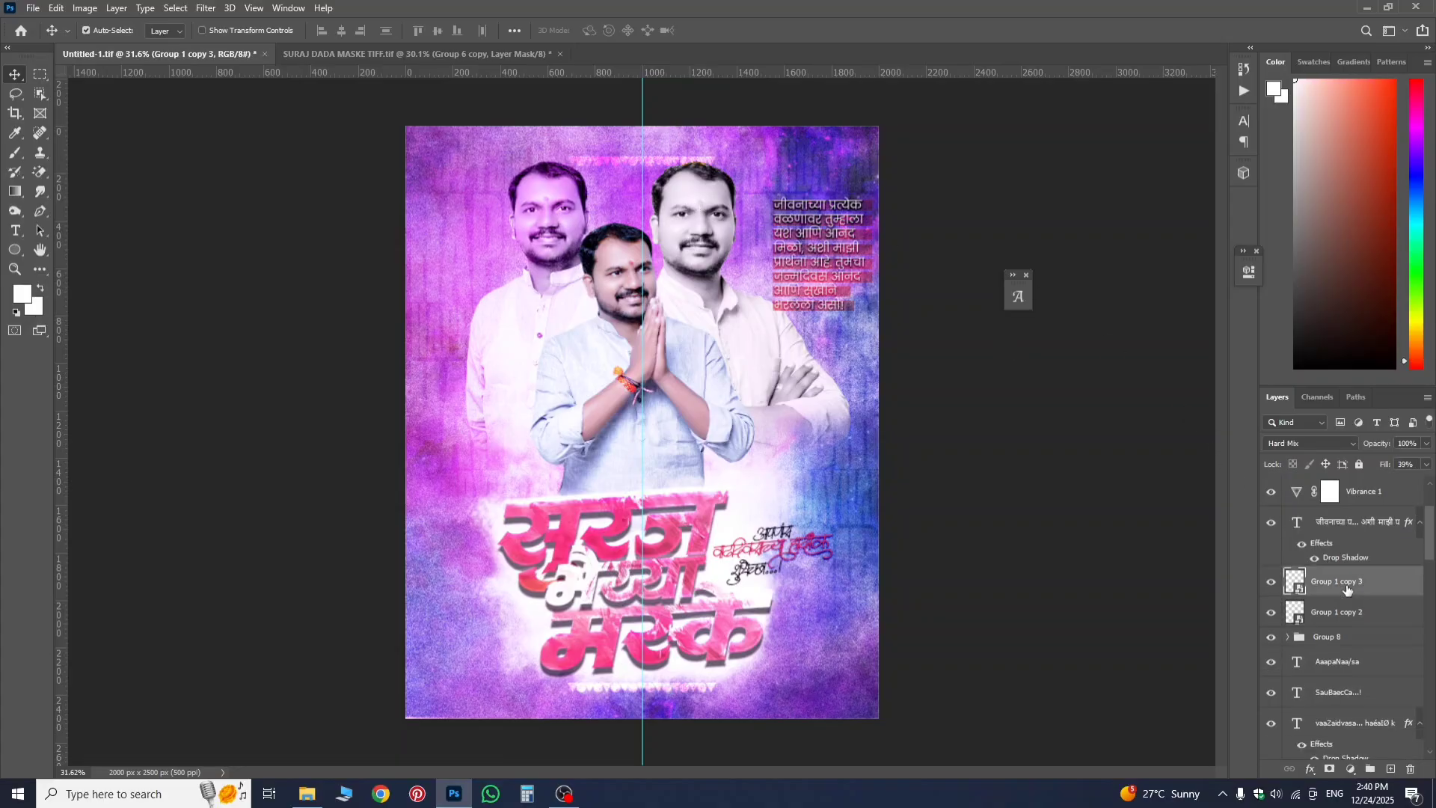
pyautogui.hotkey('ctrl', 't')
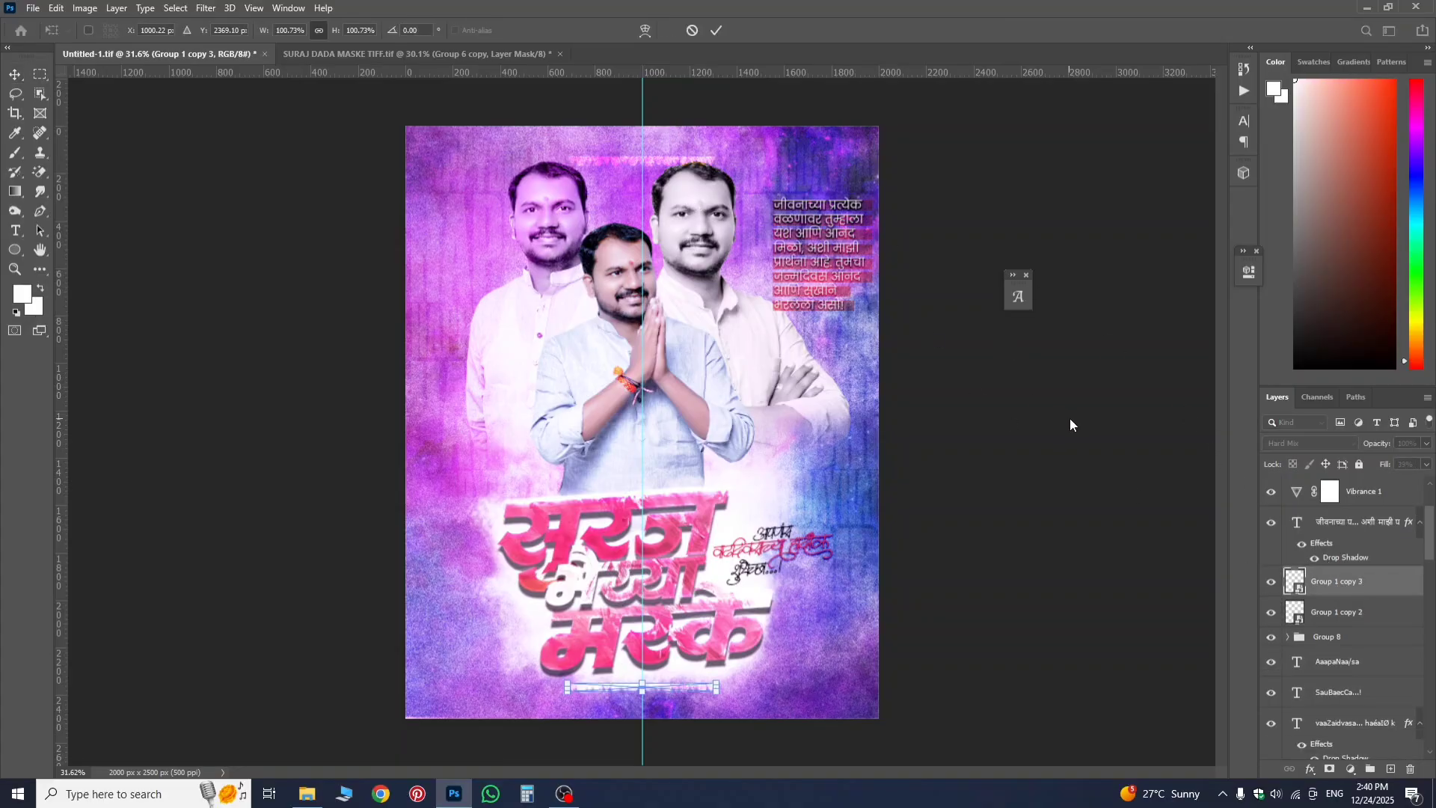
pyautogui.click(1348, 613)
pyautogui.hotkey('ctrl', 't')
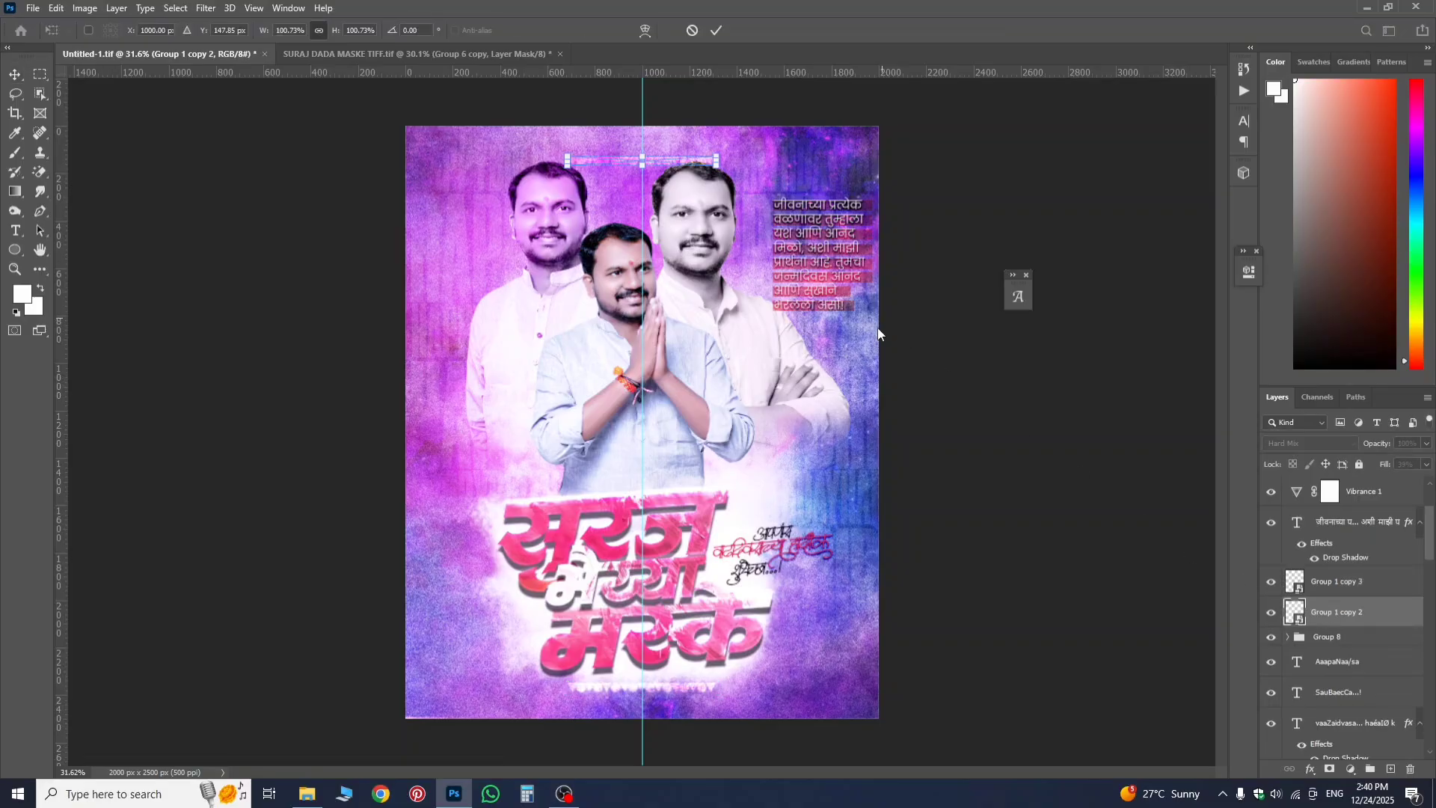
pyautogui.press('Up')
pyautogui.press('Up')
pyautogui.press('Up')
pyautogui.press('Up')
pyautogui.press('Up')
pyautogui.press('Up')
pyautogui.press('Up')
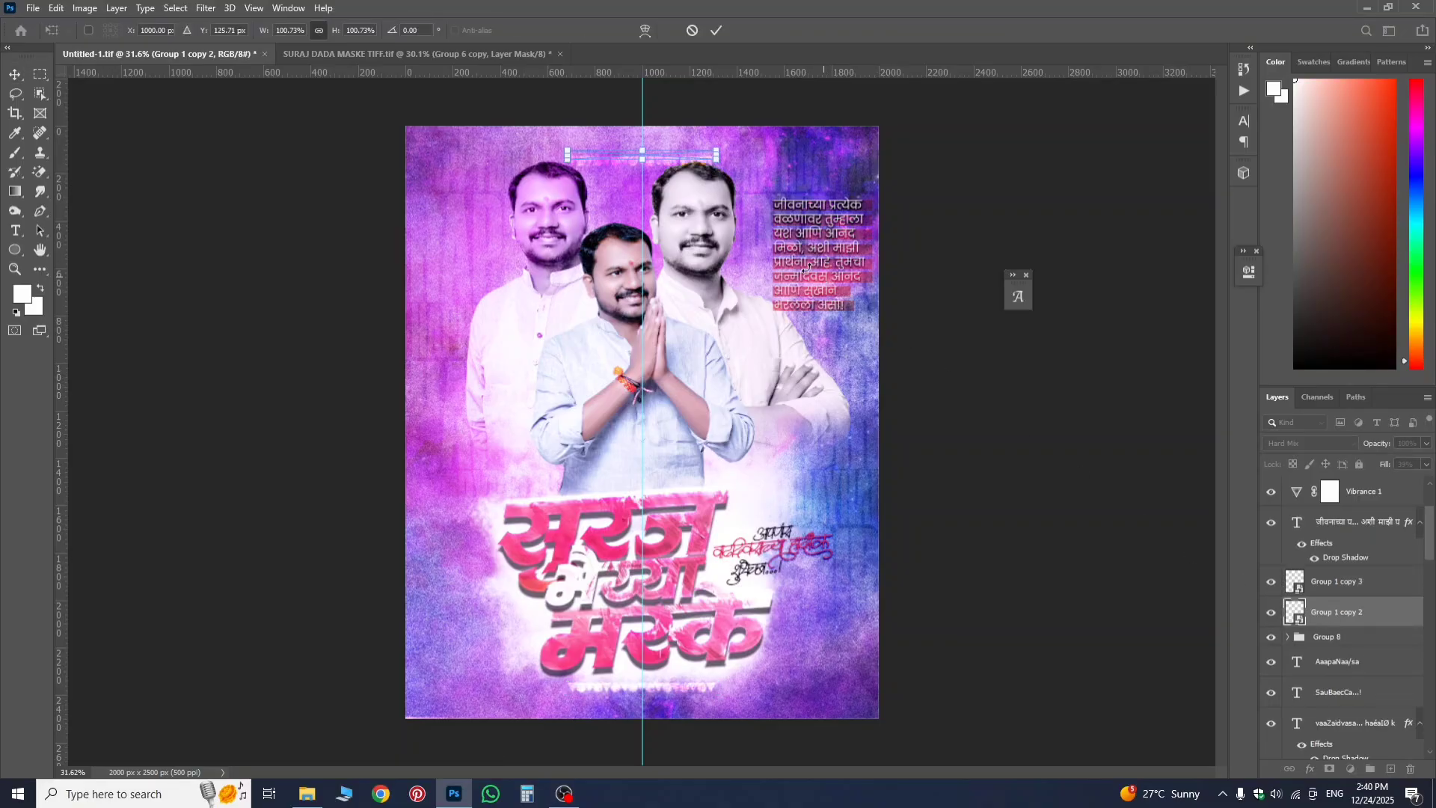
pyautogui.press('Up')
pyautogui.press('Left')
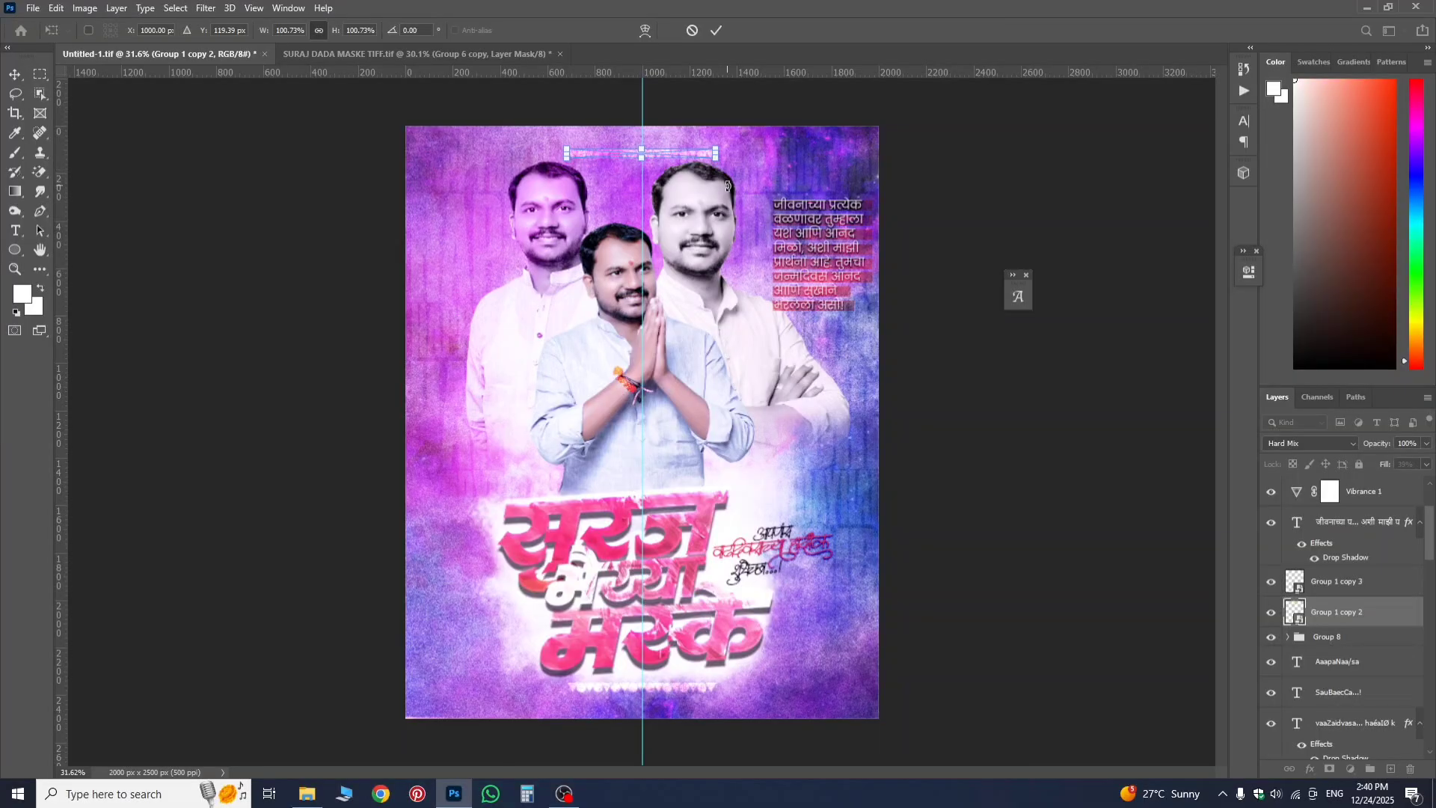
pyautogui.press('Right')
pyautogui.press('Up')
pyautogui.press('Return')
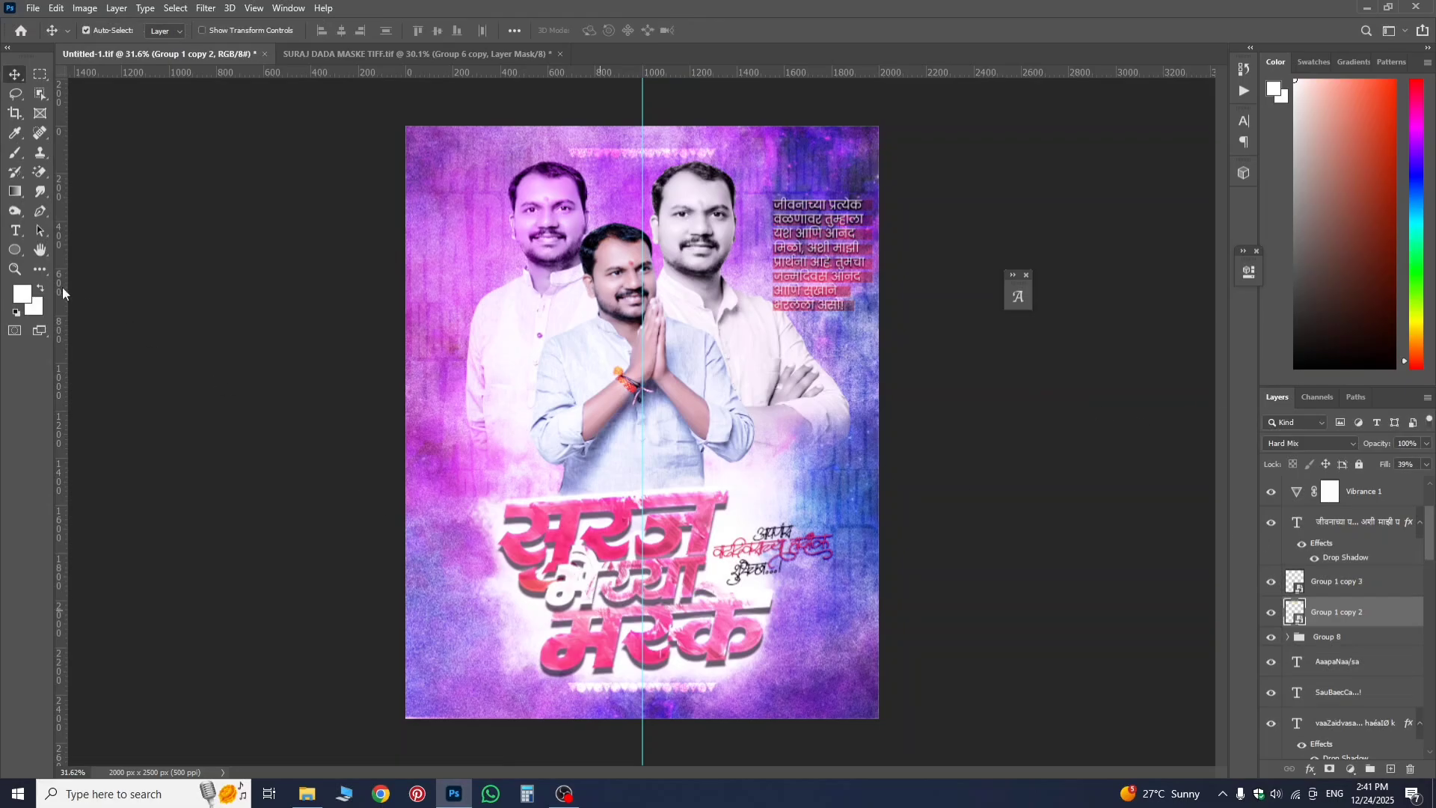
# - Draw a thin white rectangle about 677 × 17 px below the lower ornament strip and move its layer above Color Balance 1
pyautogui.click(17, 253)
pyautogui.click(78, 251)
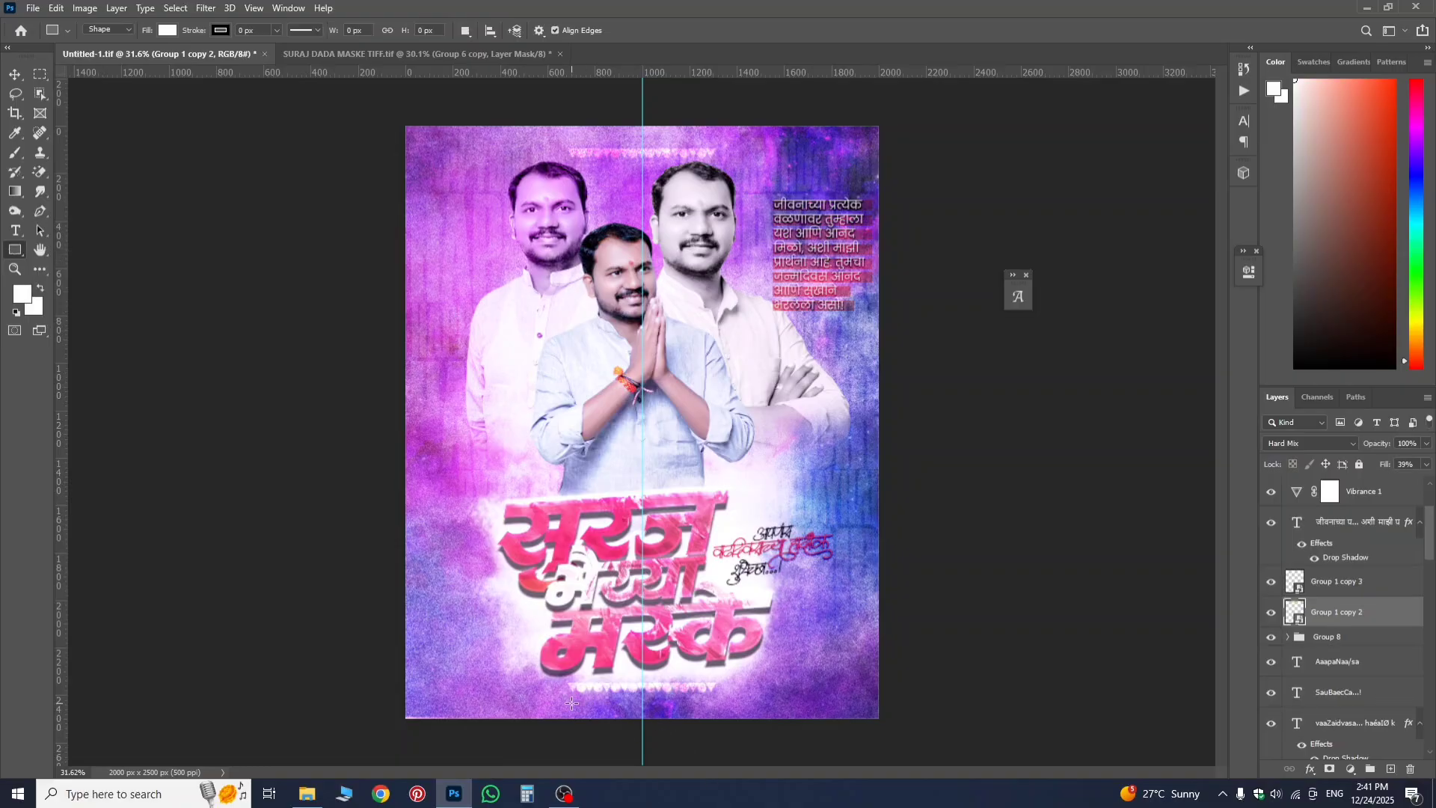
pyautogui.moveTo(572, 703); pyautogui.dragTo(731, 706)
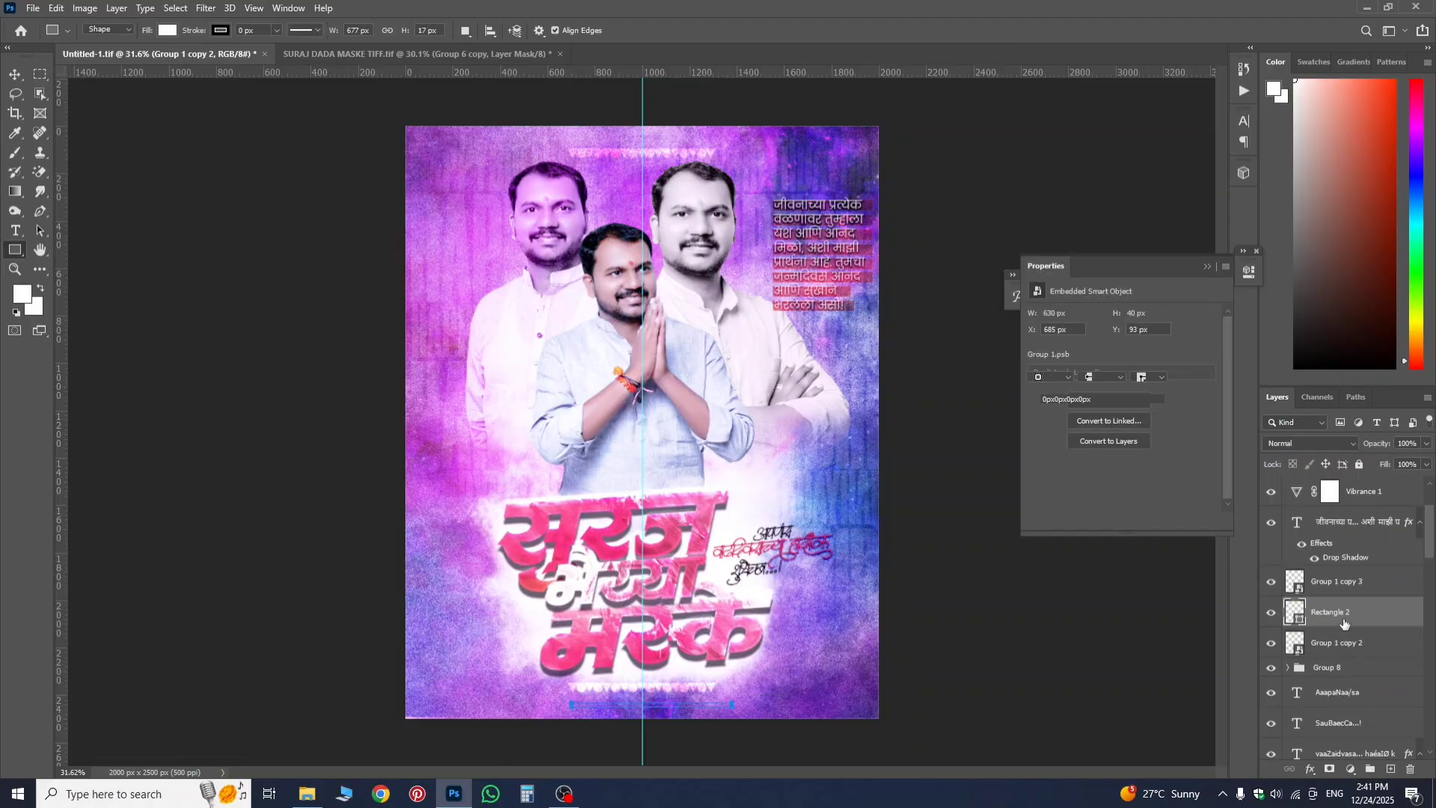
pyautogui.moveTo(1348, 617); pyautogui.dragTo(1363, 481)
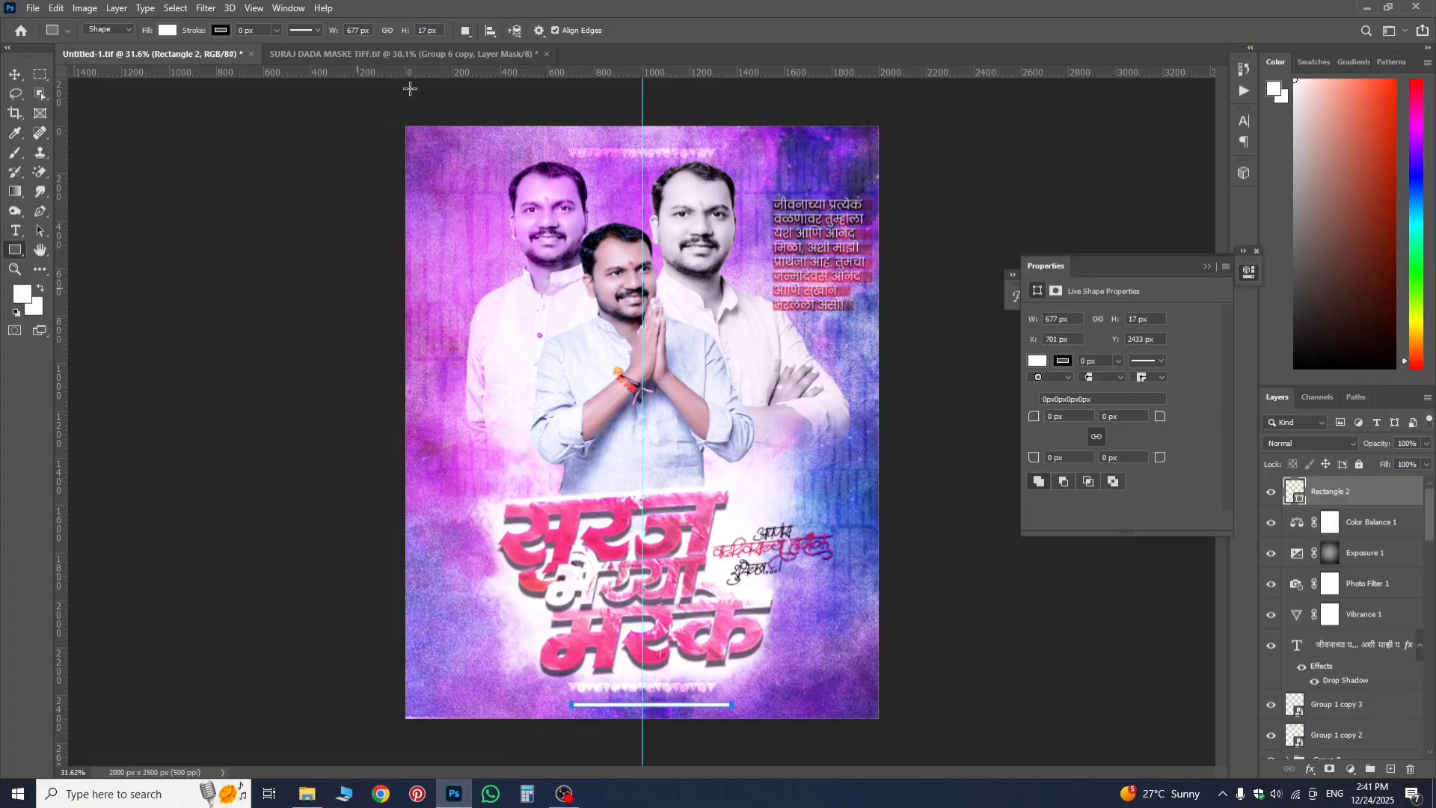
# - Copy layer 4, the designer's footer credit line, with its drop shadow from the reference poster into Untitled-1.tif
pyautogui.click(433, 51)
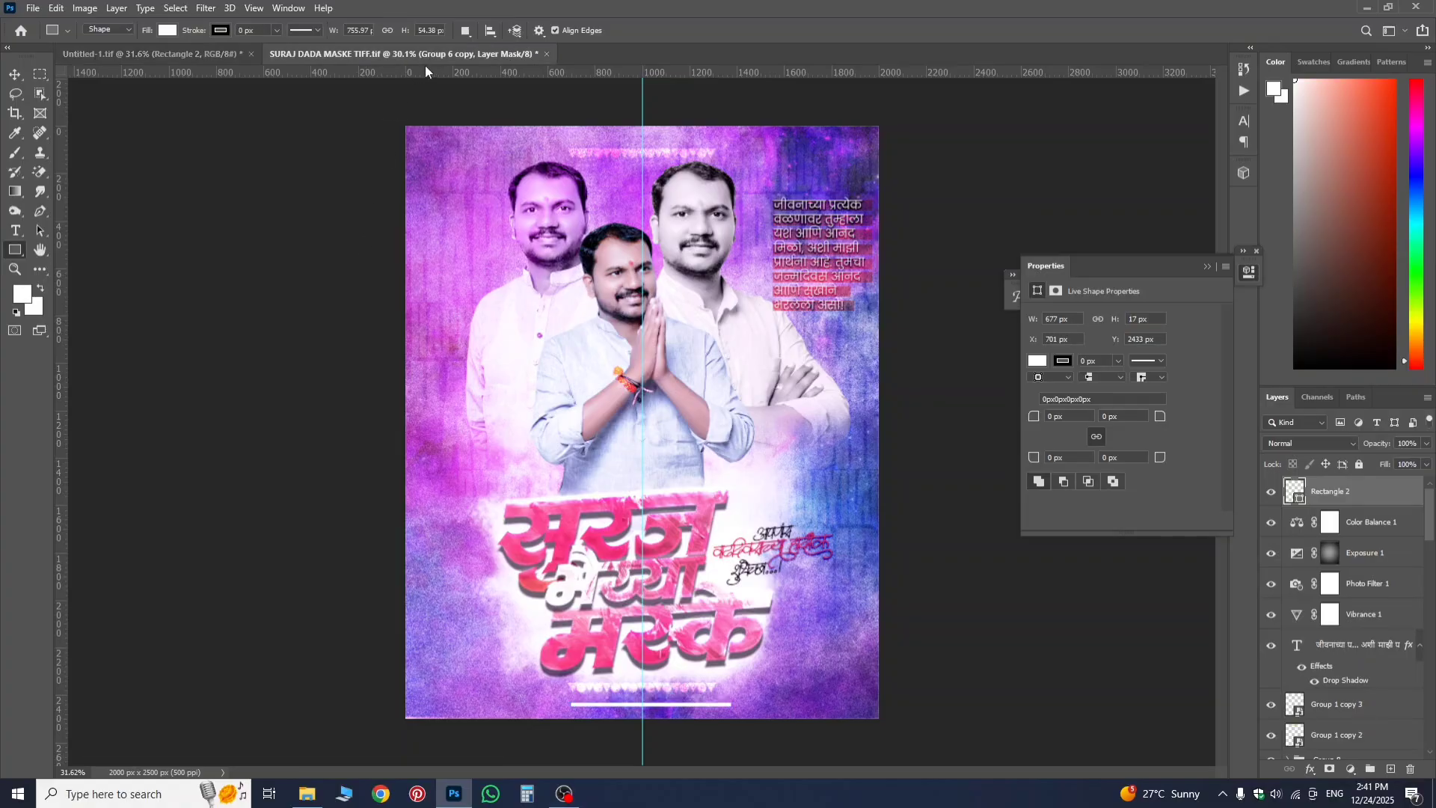
pyautogui.scroll(6, 714, 743)
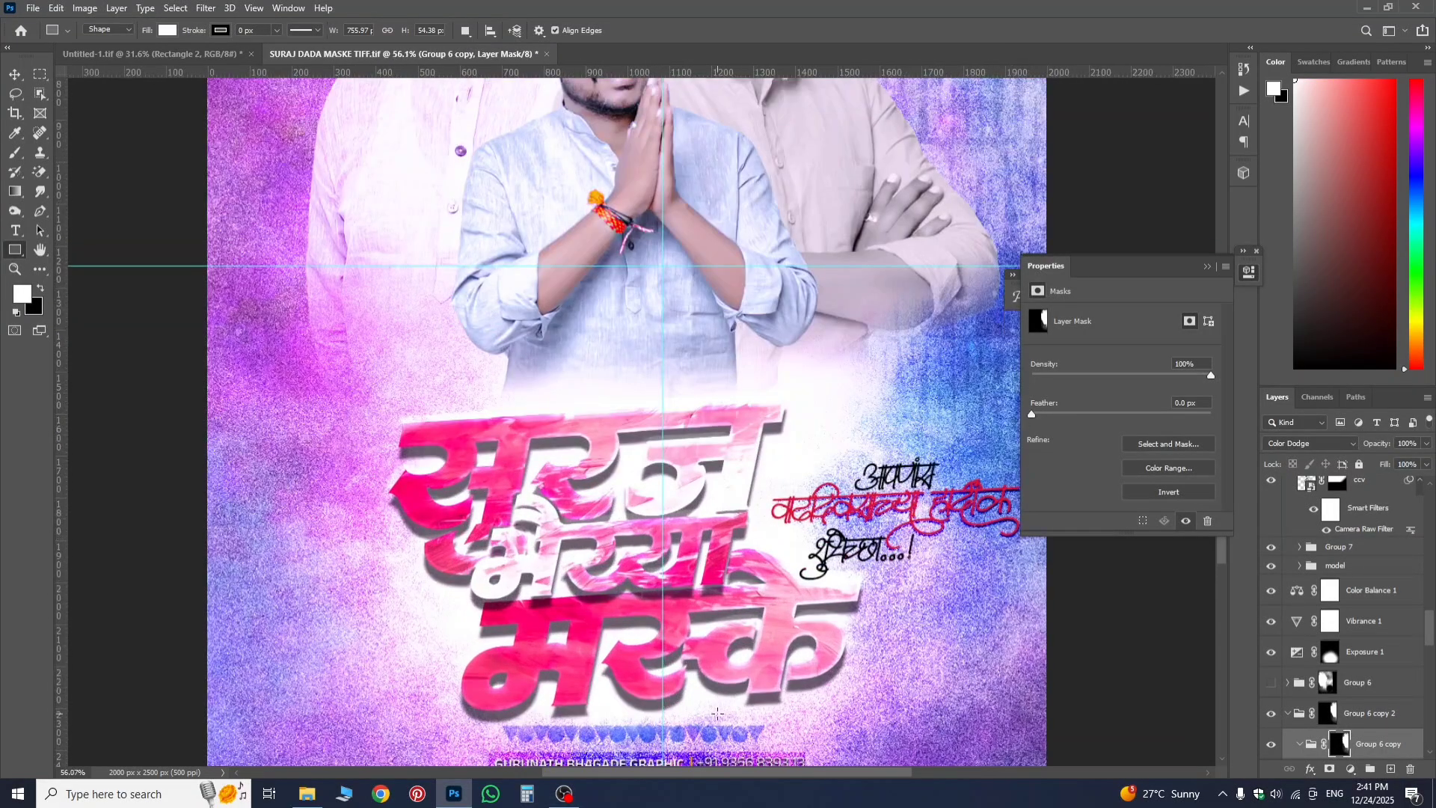
pyautogui.scroll(-3, 714, 737)
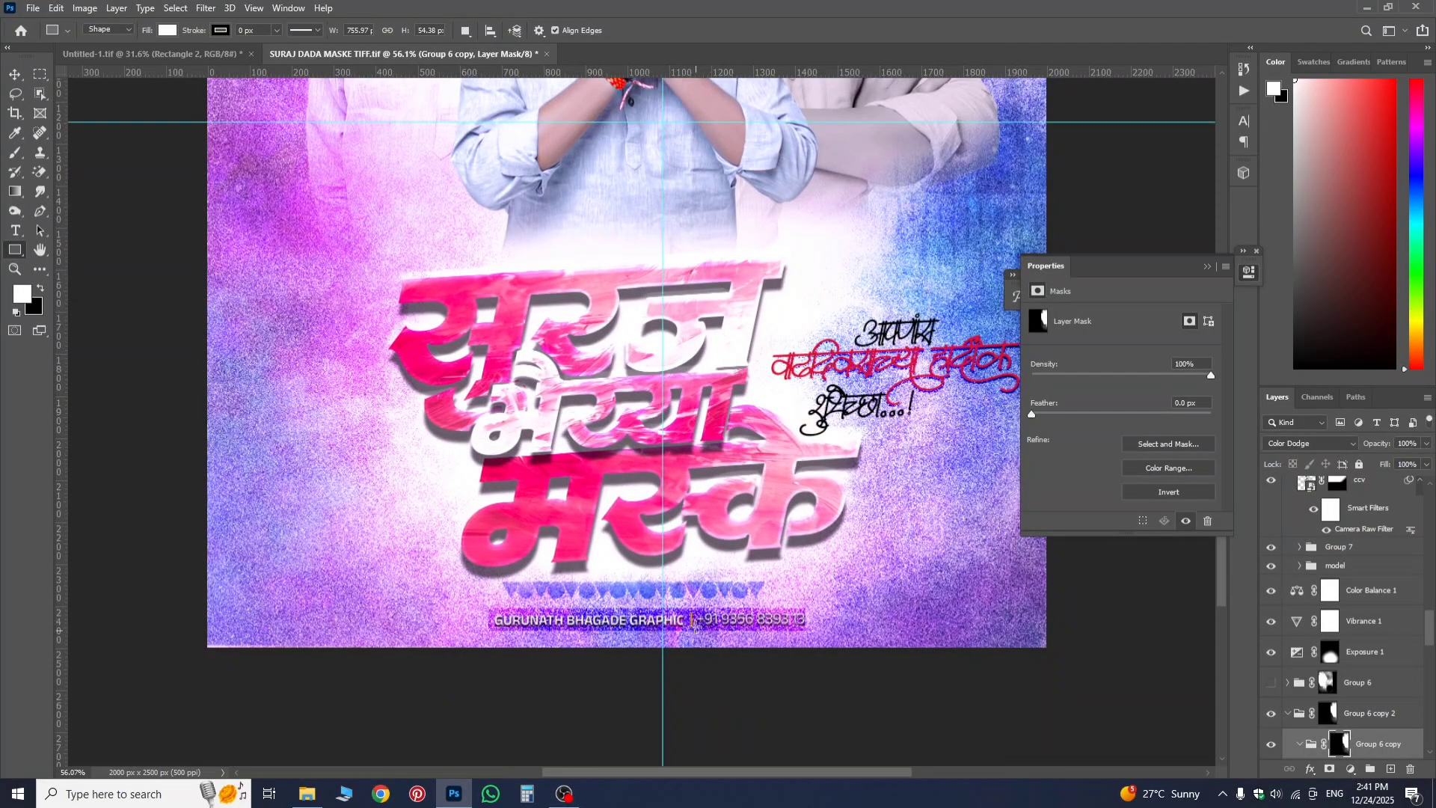
pyautogui.click(15, 74)
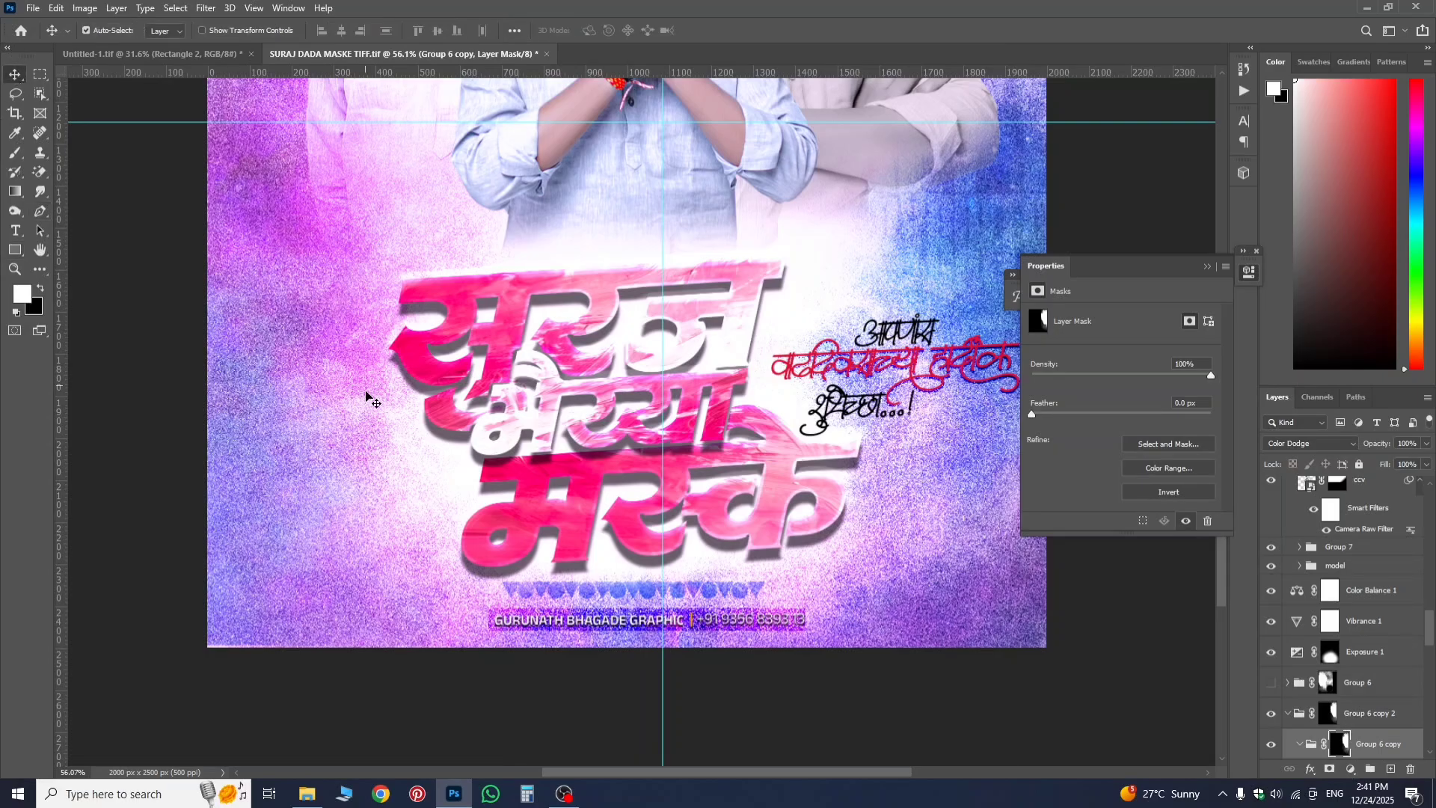
pyautogui.click(516, 621)
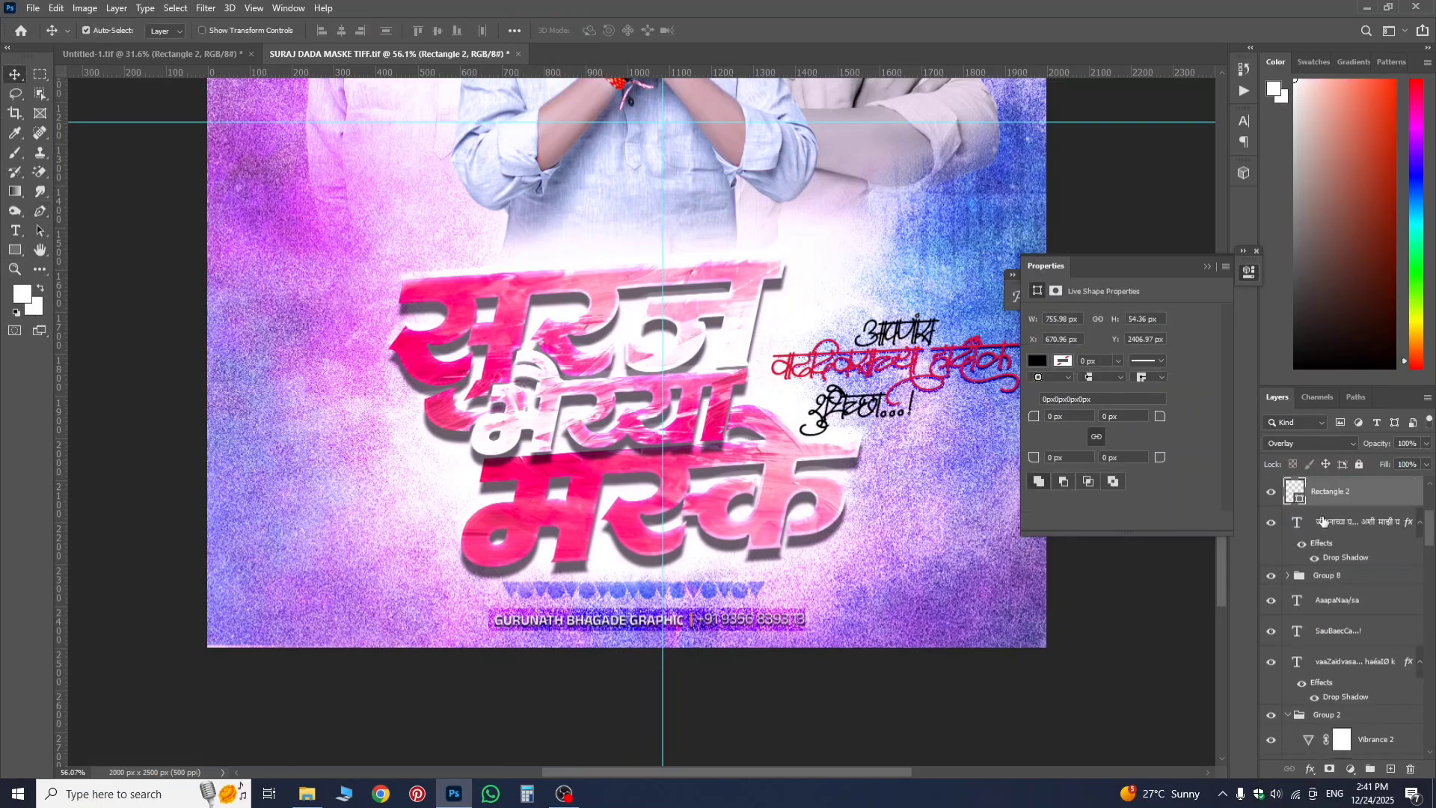
pyautogui.scroll(3, 1323, 522)
pyautogui.moveTo(1316, 554); pyautogui.dragTo(736, 706)
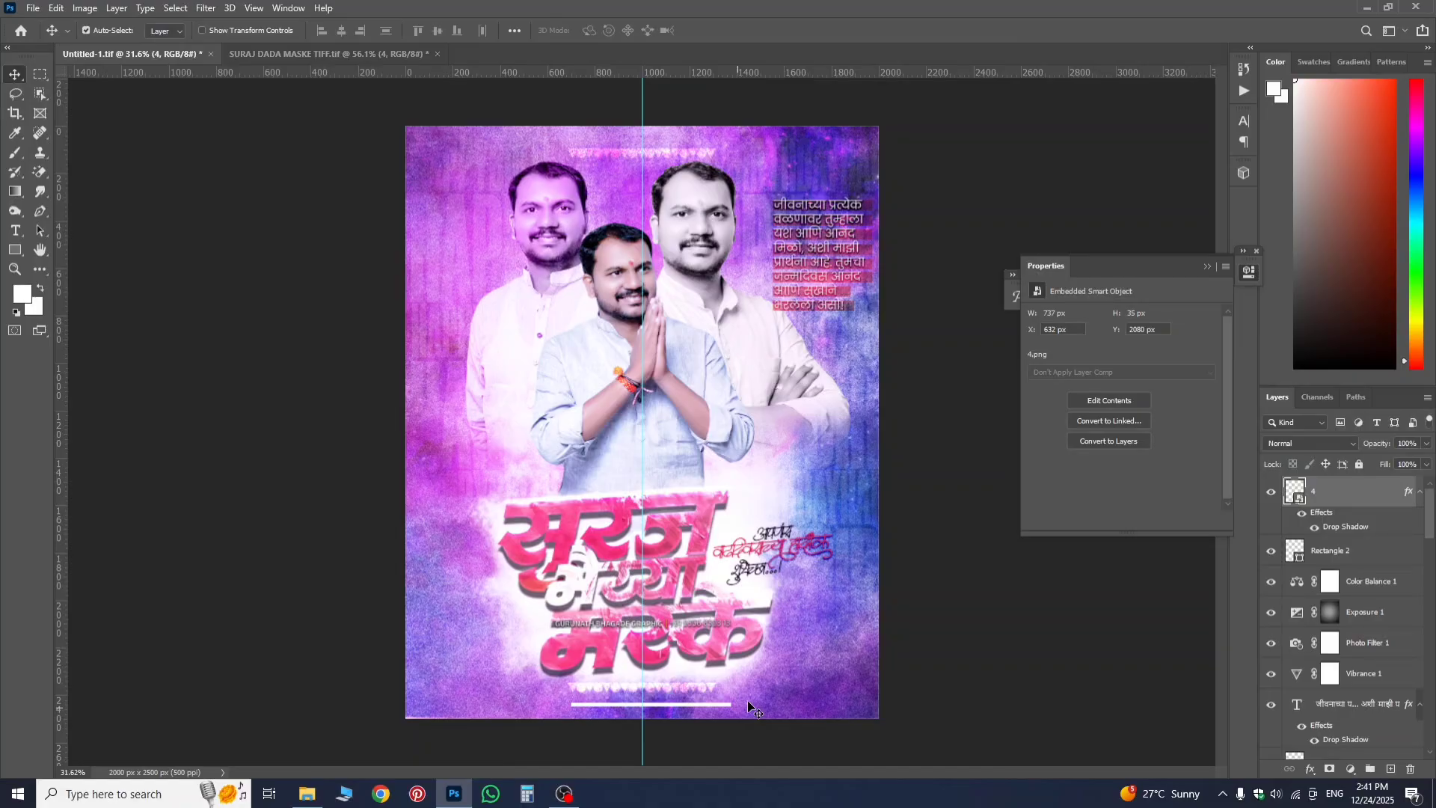
# - Move the footer credit layer 4 down onto the thin white rectangle, at about X 671 px, Y 2424 px
pyautogui.hotkey('ctrl', 't')
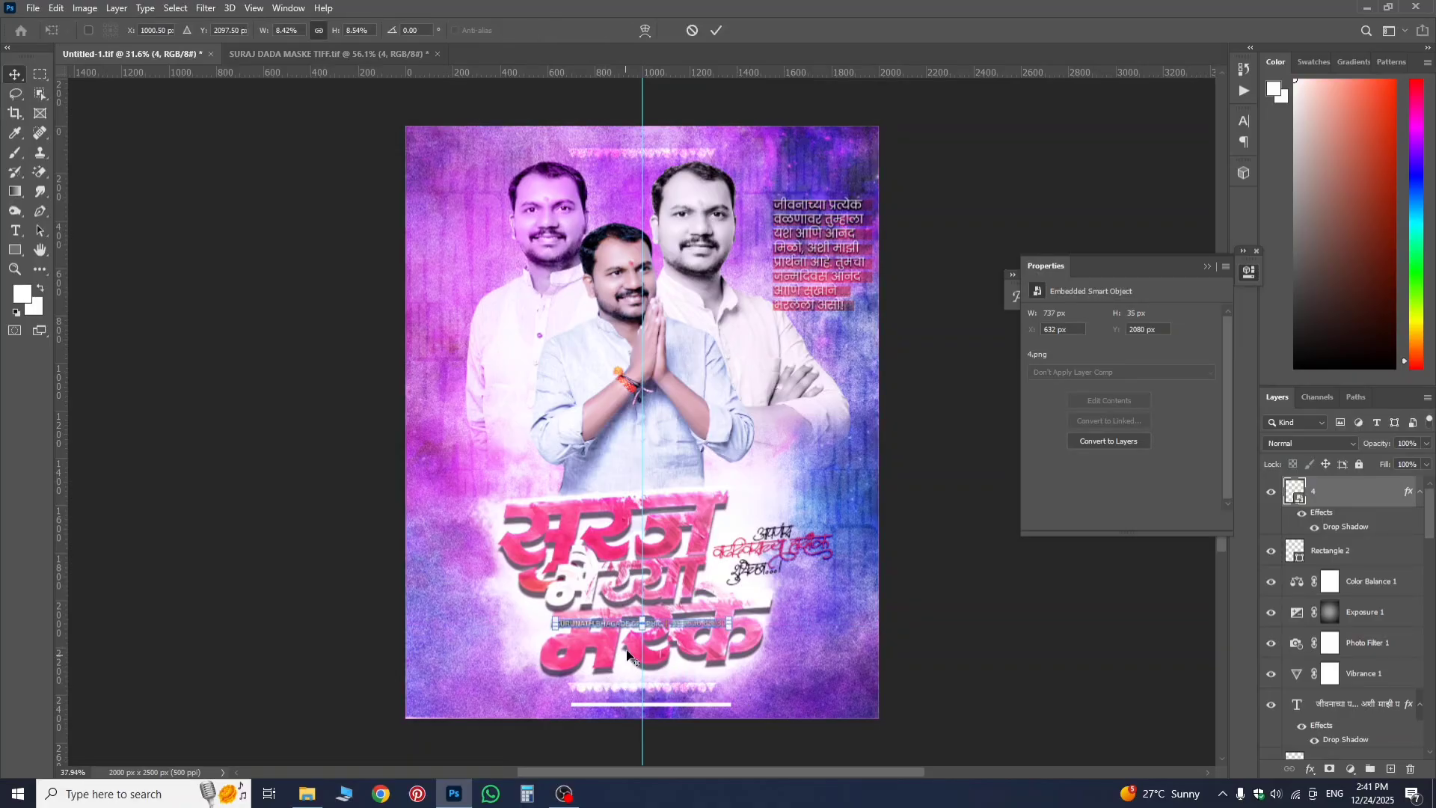
pyautogui.scroll(3, 643, 623)
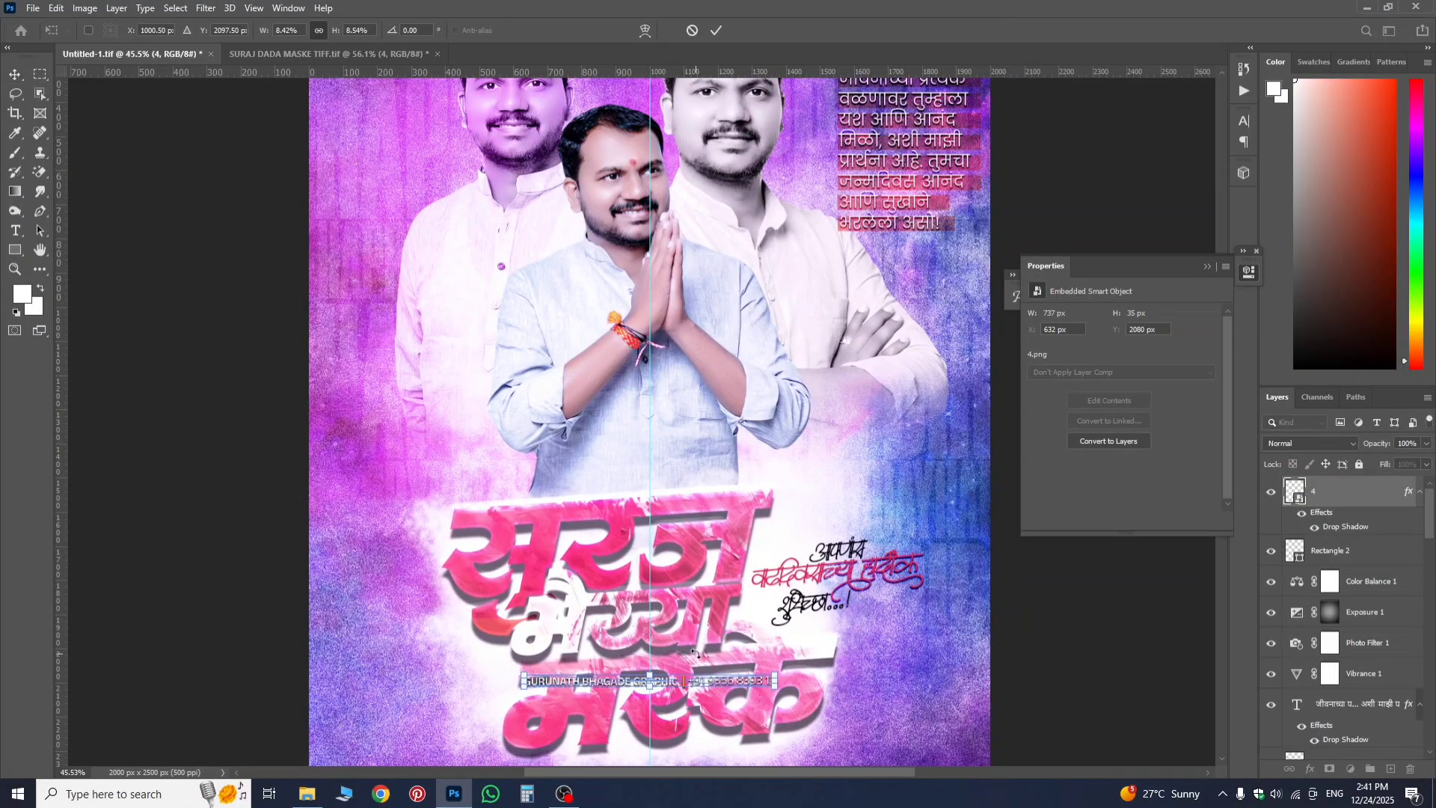
pyautogui.scroll(-3, 695, 653)
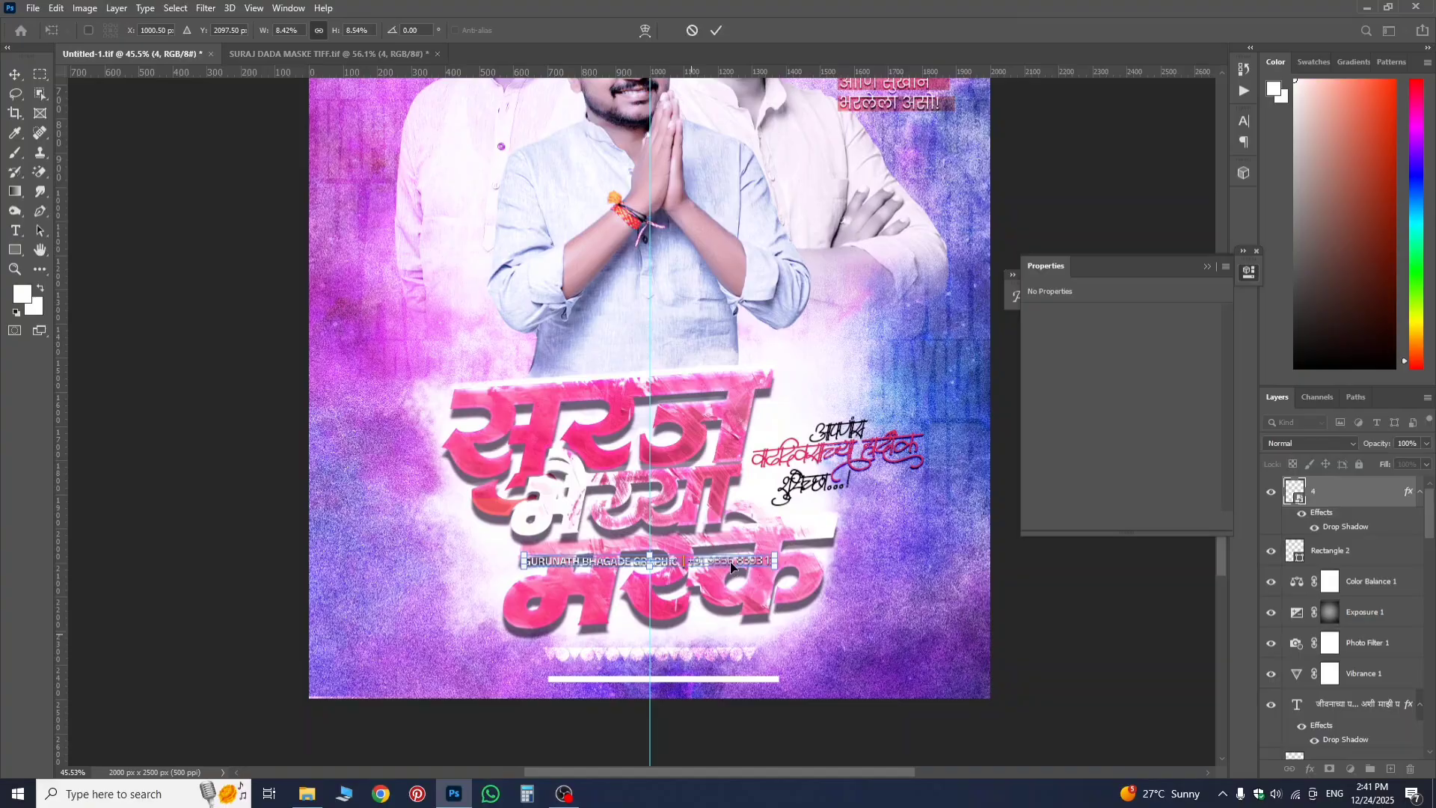
pyautogui.moveTo(734, 589); pyautogui.dragTo(742, 679)
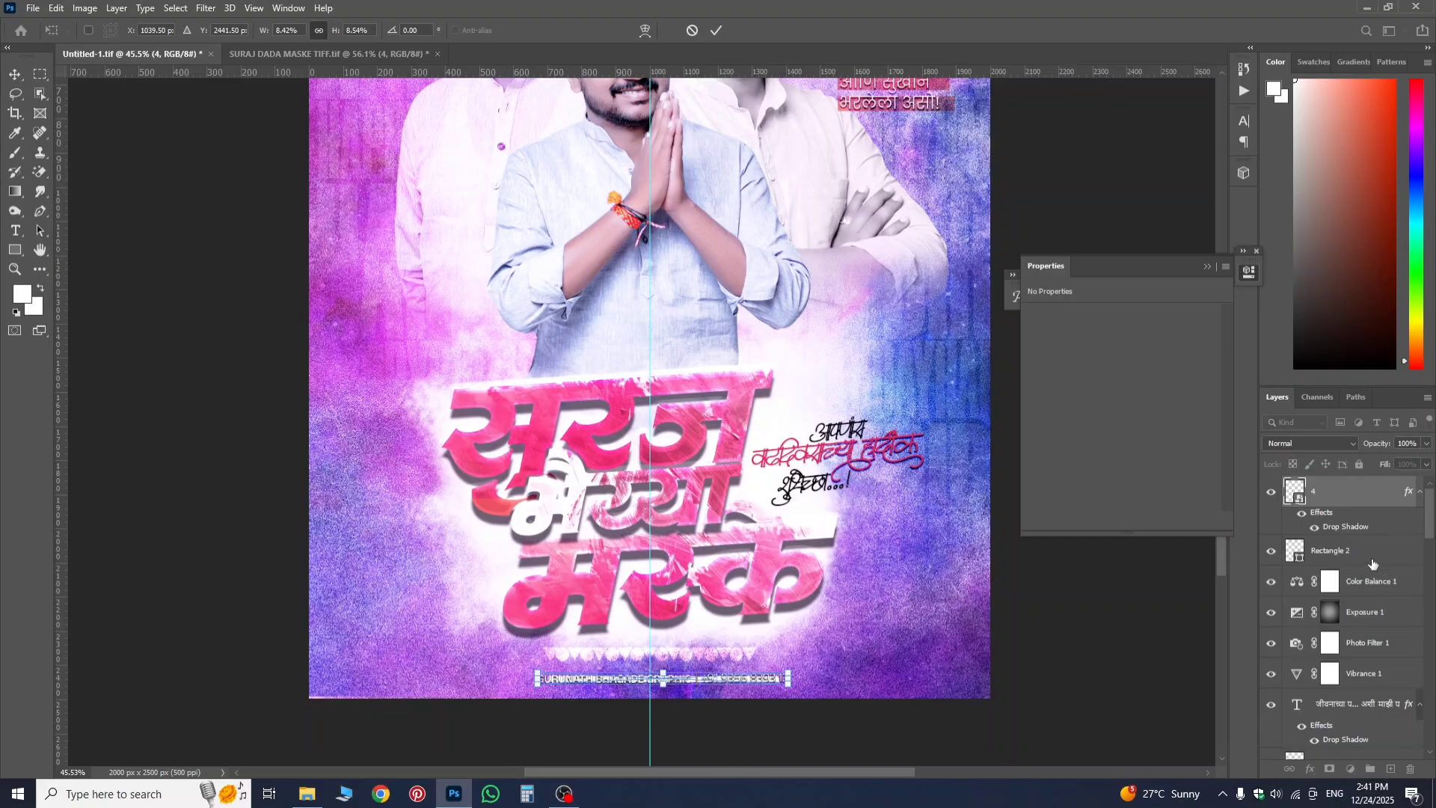
pyautogui.press('Return')
# - Resize the white Rectangle 2 behind the footer credit text to about 768 × 28 px so it spans the text
pyautogui.click(1358, 561)
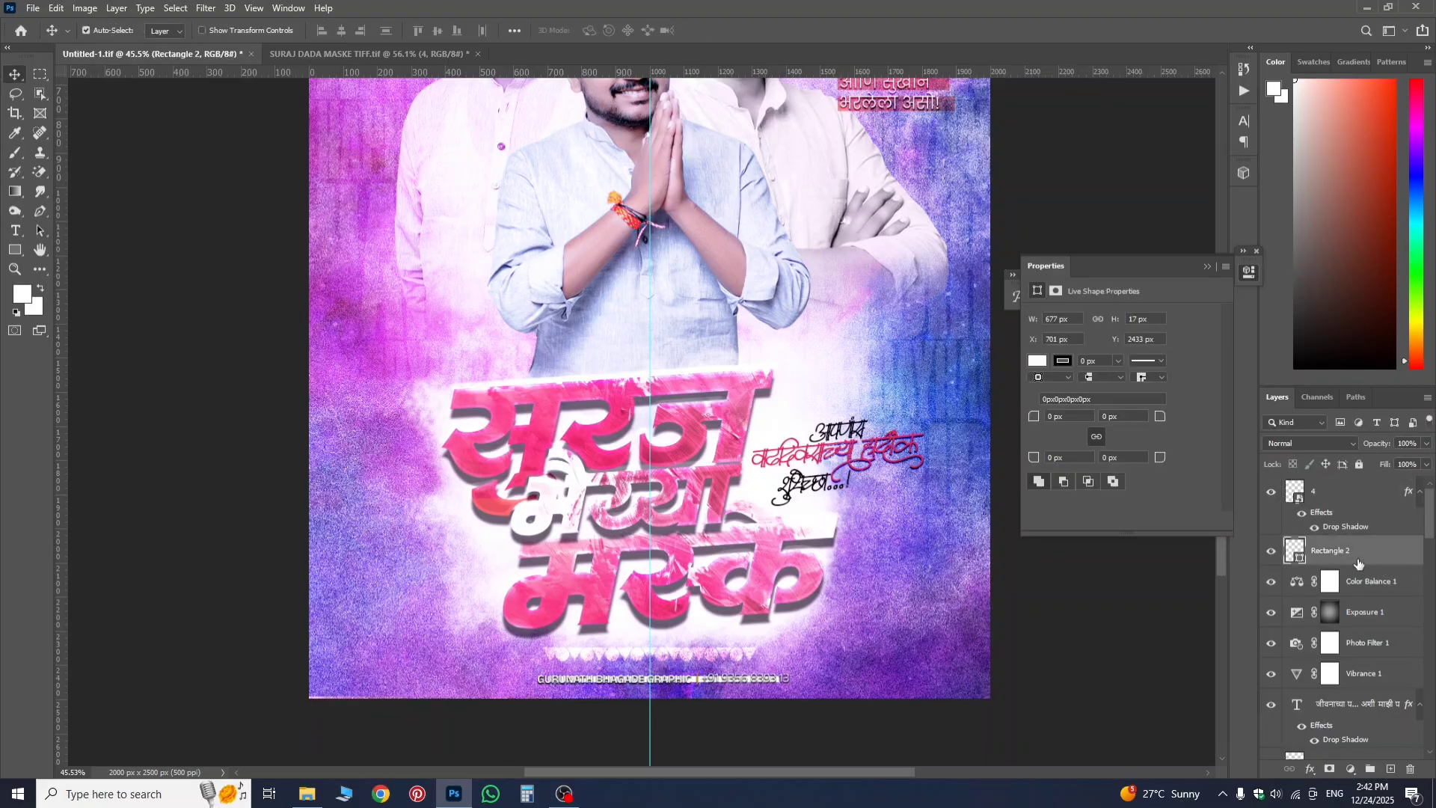
pyautogui.hotkey('ctrl', 't')
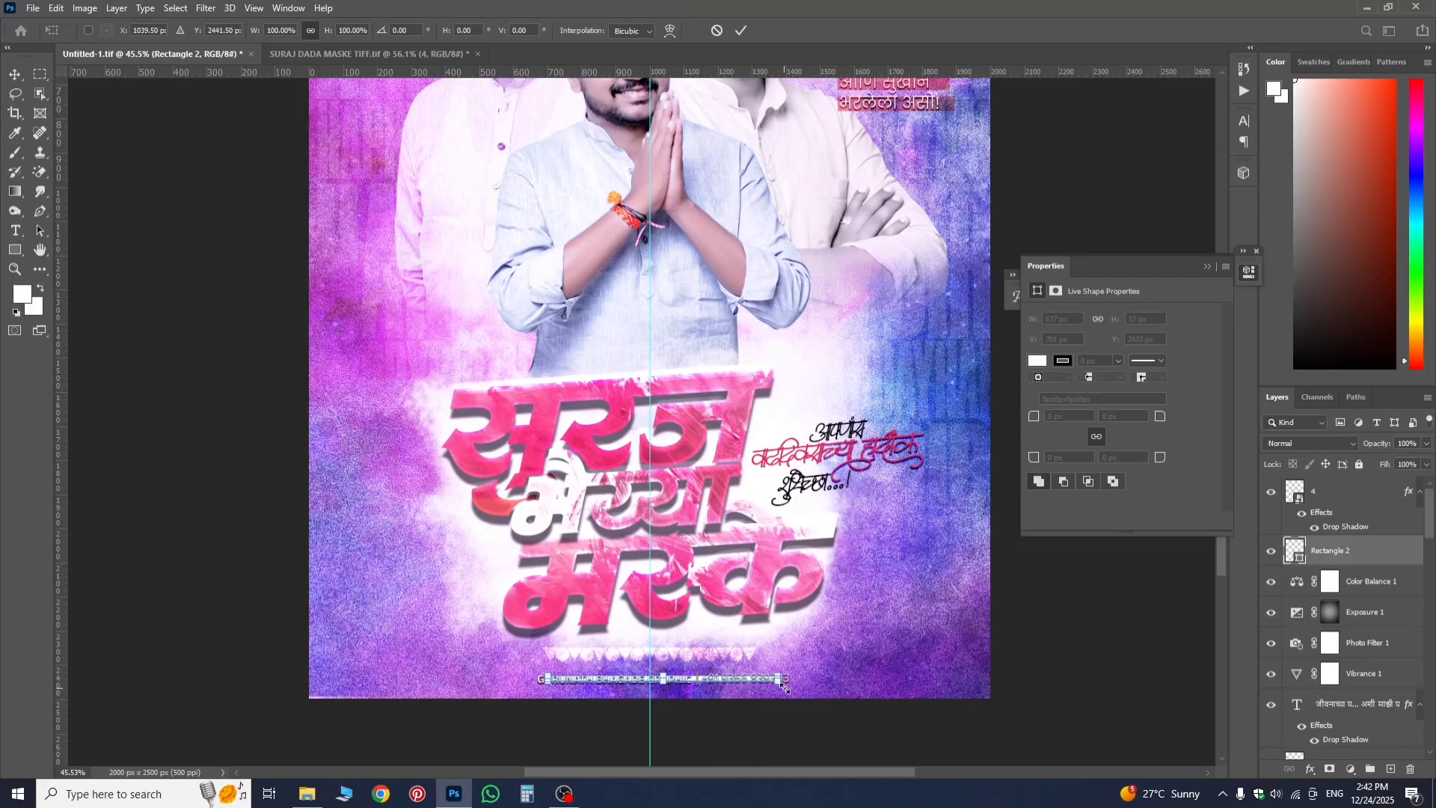
pyautogui.moveTo(783, 683); pyautogui.dragTo(798, 697)
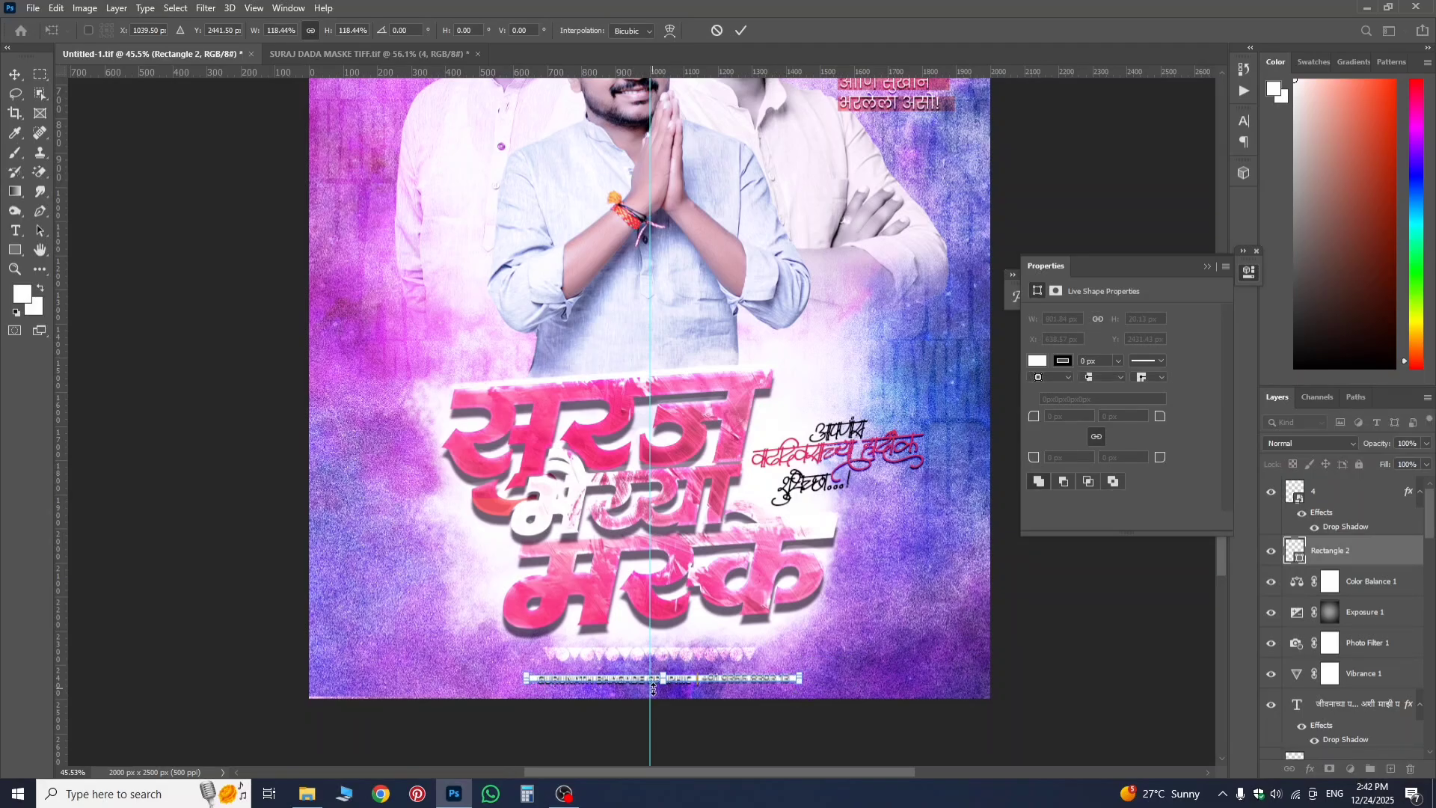
pyautogui.moveTo(666, 686); pyautogui.dragTo(665, 686)
pyautogui.scroll(3, 658, 688)
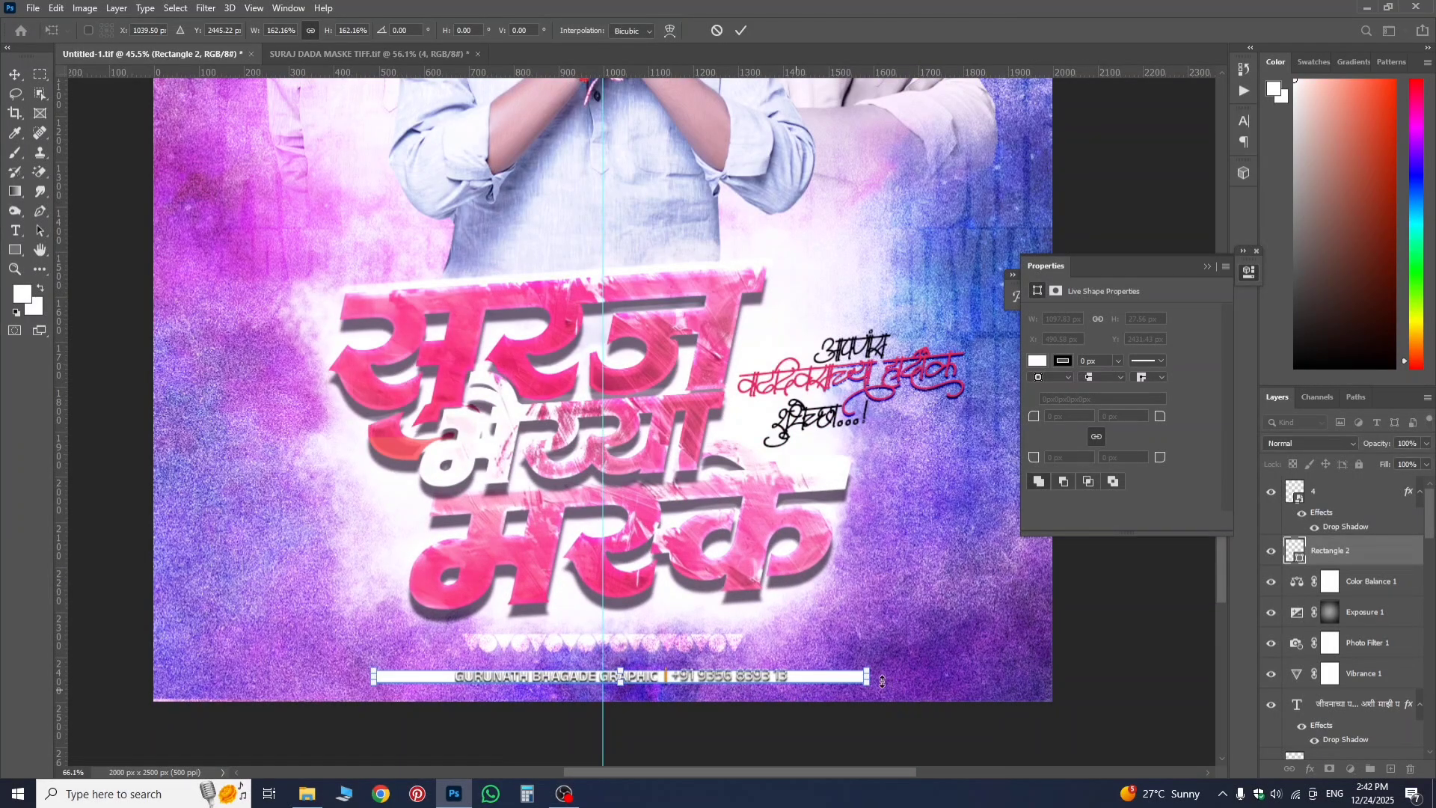
pyautogui.scroll(4, 790, 701)
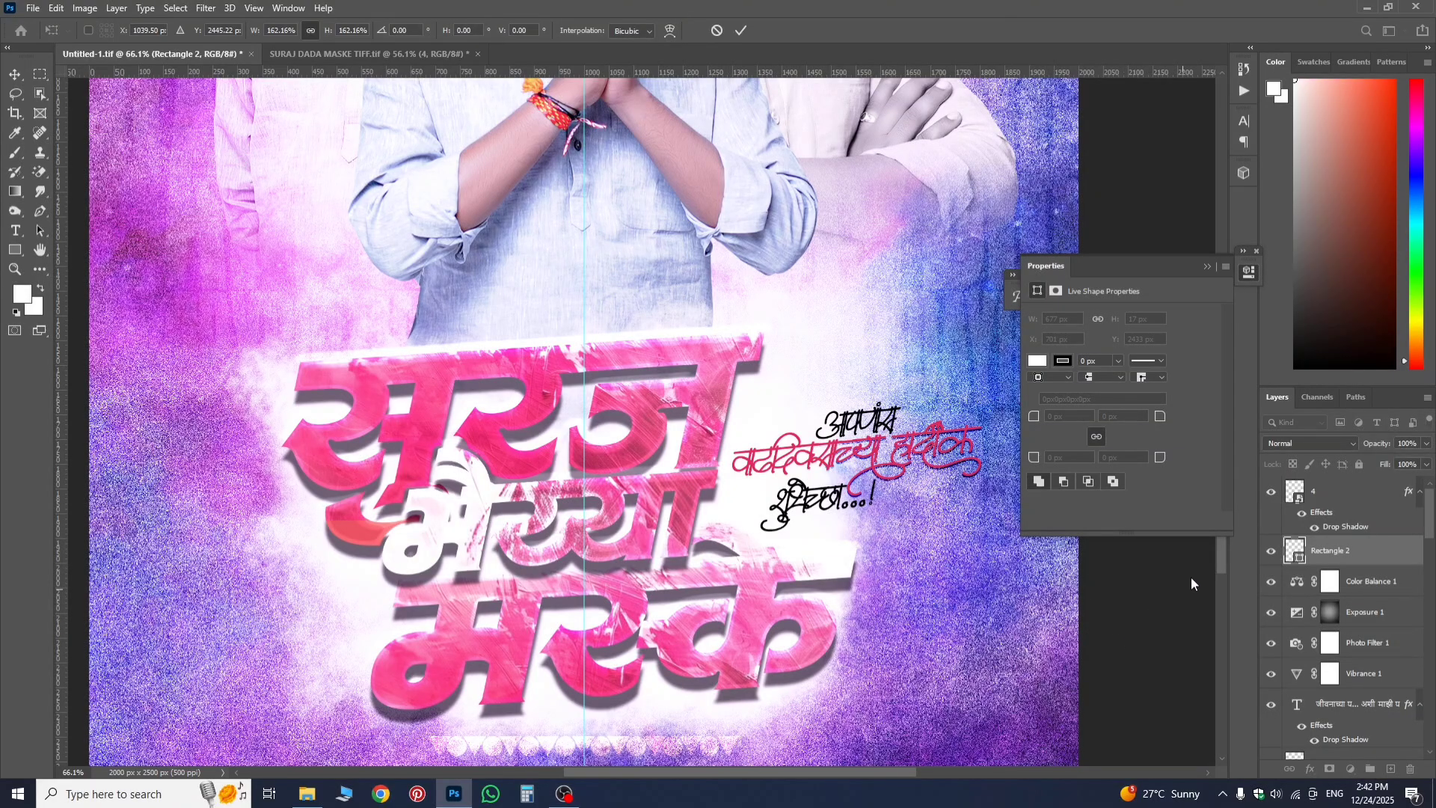
pyautogui.moveTo(1217, 564); pyautogui.dragTo(1227, 613)
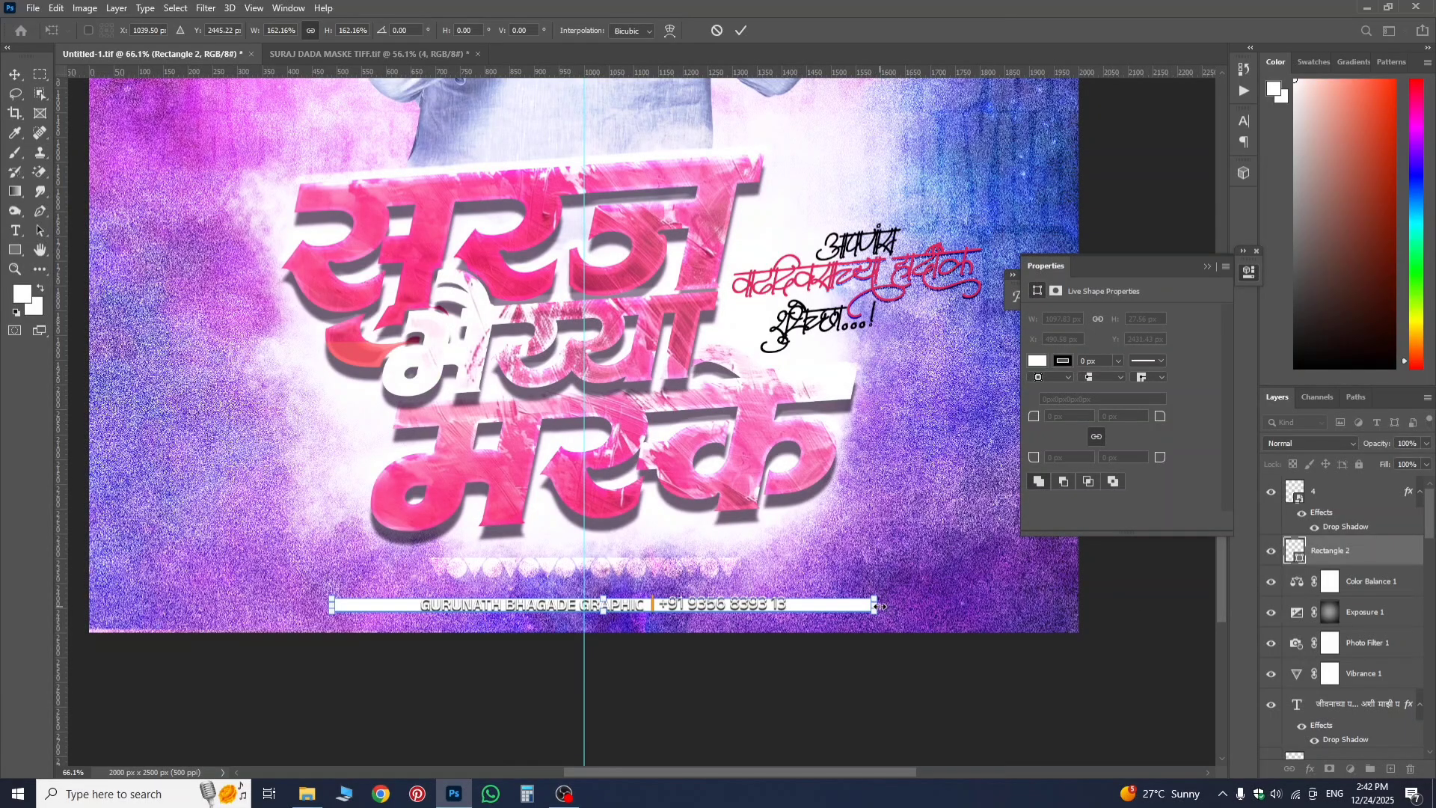
pyautogui.moveTo(881, 606); pyautogui.dragTo(801, 610)
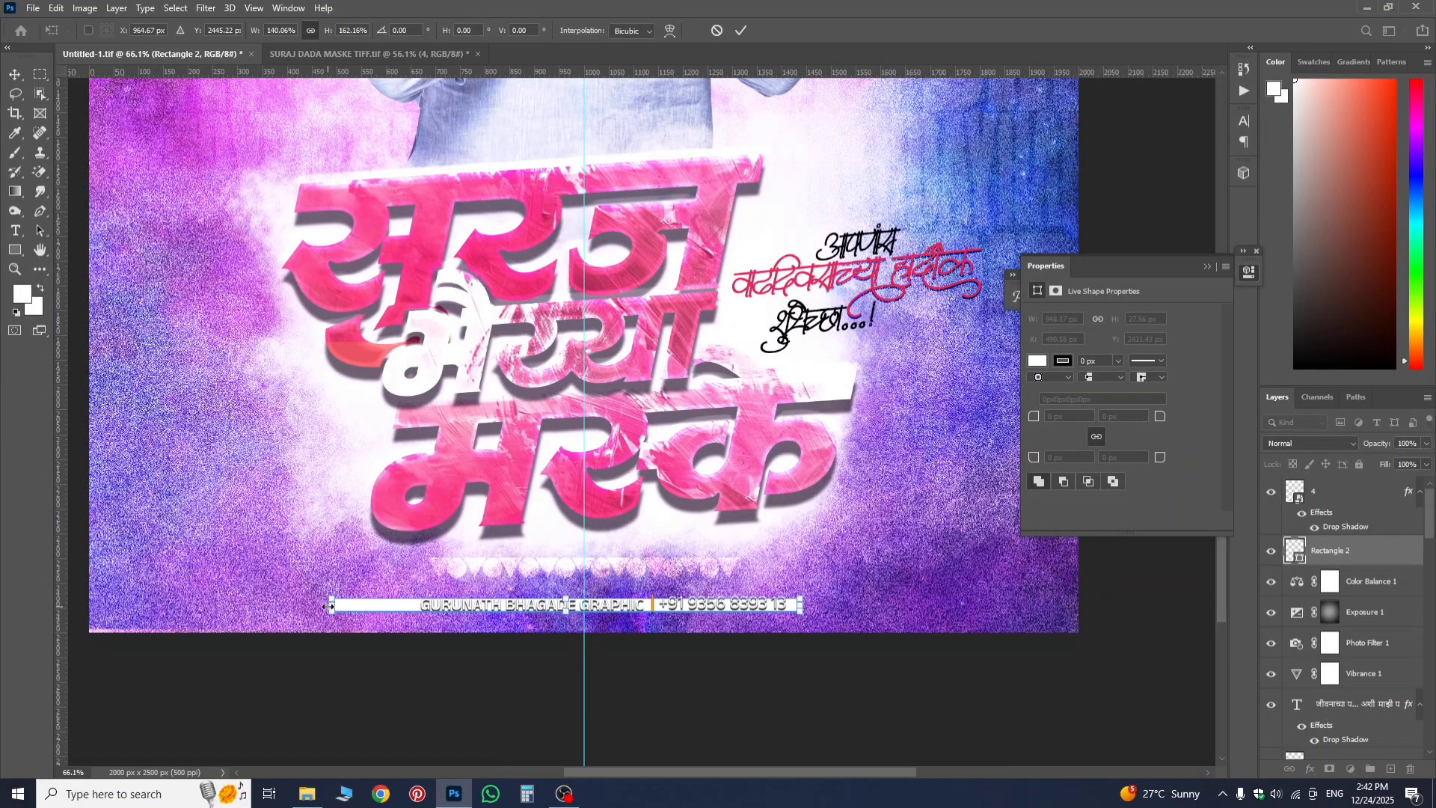
pyautogui.moveTo(329, 606); pyautogui.dragTo(411, 608)
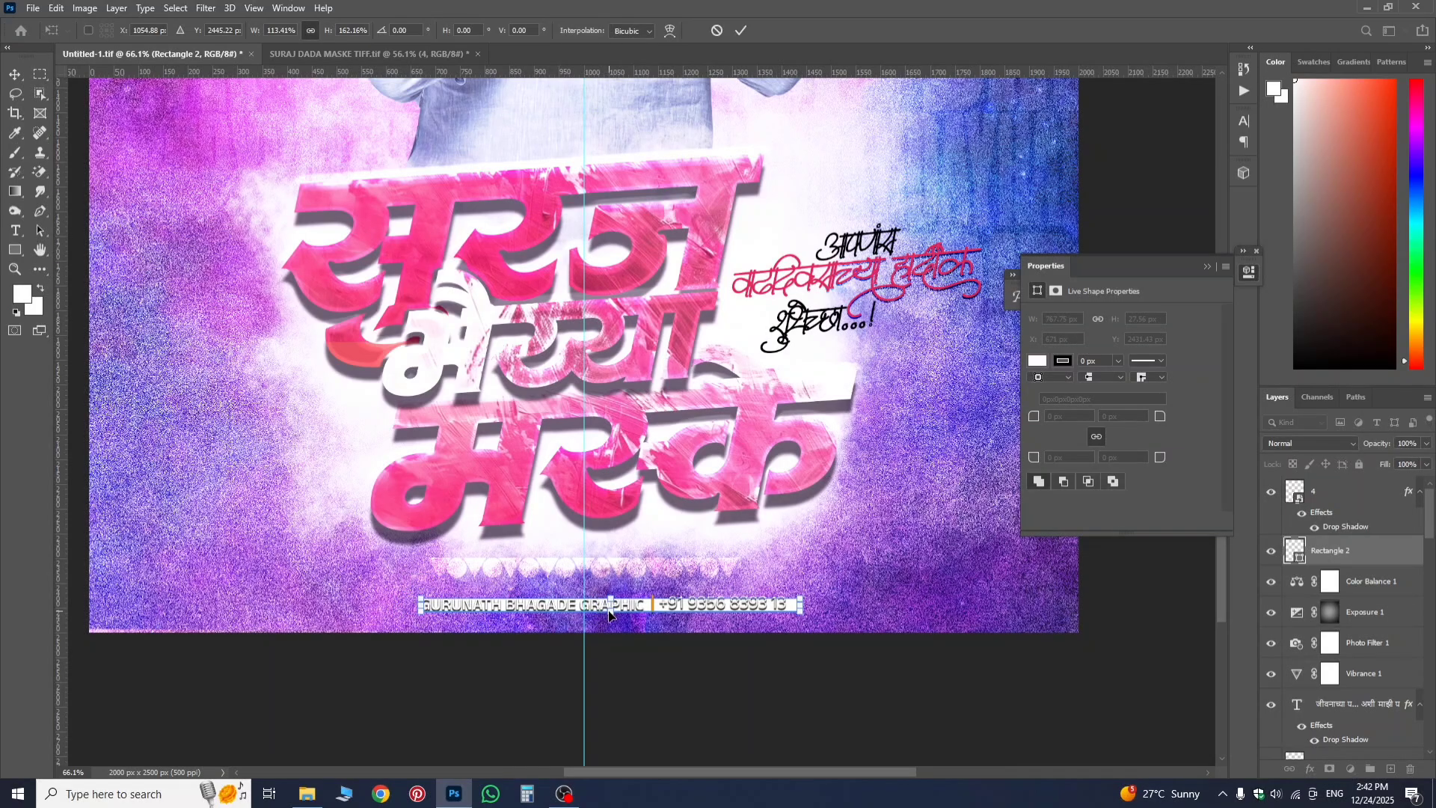
# - Nudge Rectangle 2 slightly up and left behind the footer text, to about X 659 px, Y 2428 px
pyautogui.moveTo(610, 615); pyautogui.dragTo(611, 615)
pyautogui.press('Up')
pyautogui.press('Up')
pyautogui.press('Left')
pyautogui.press('Left')
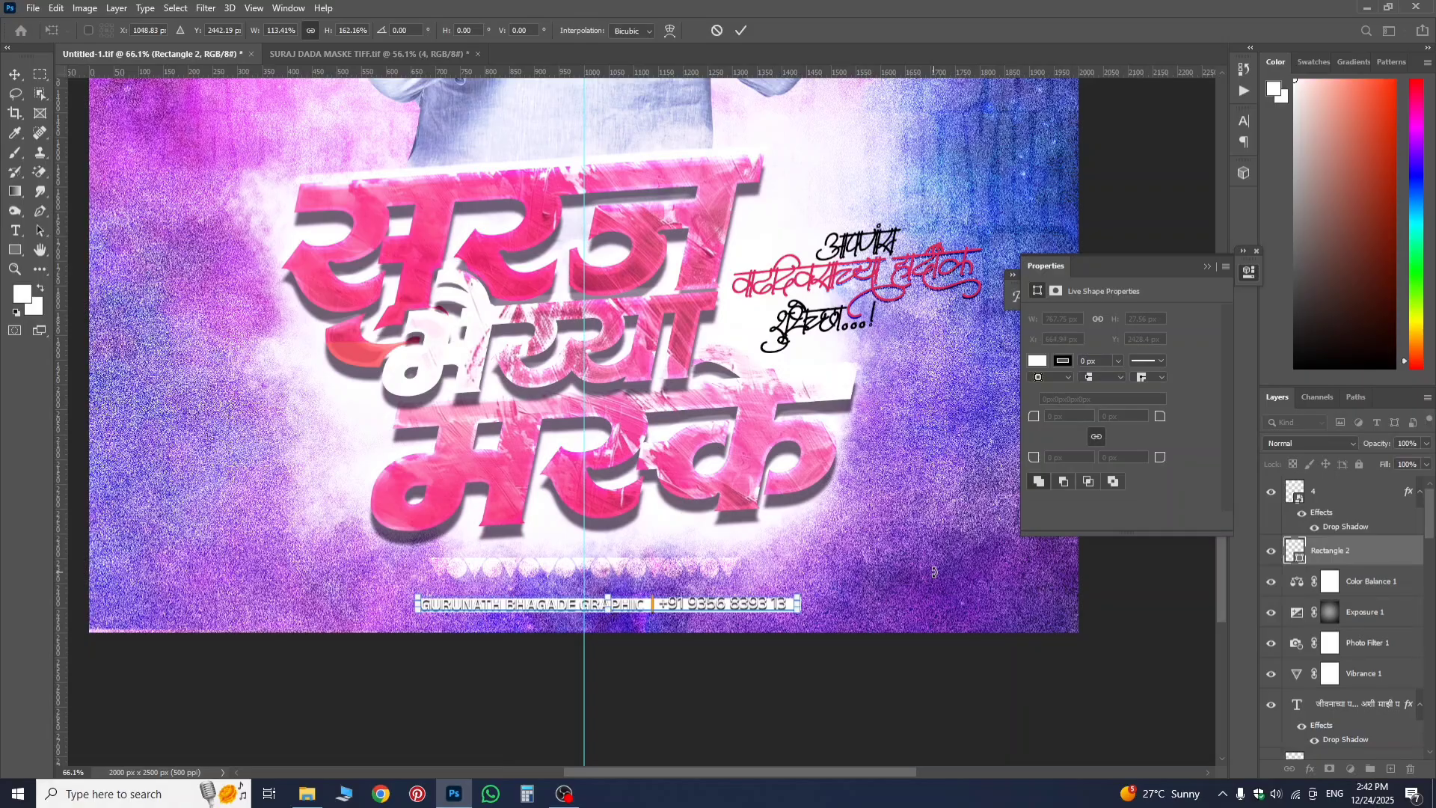
pyautogui.press('Left')
pyautogui.press('Left')
pyautogui.press('Left')
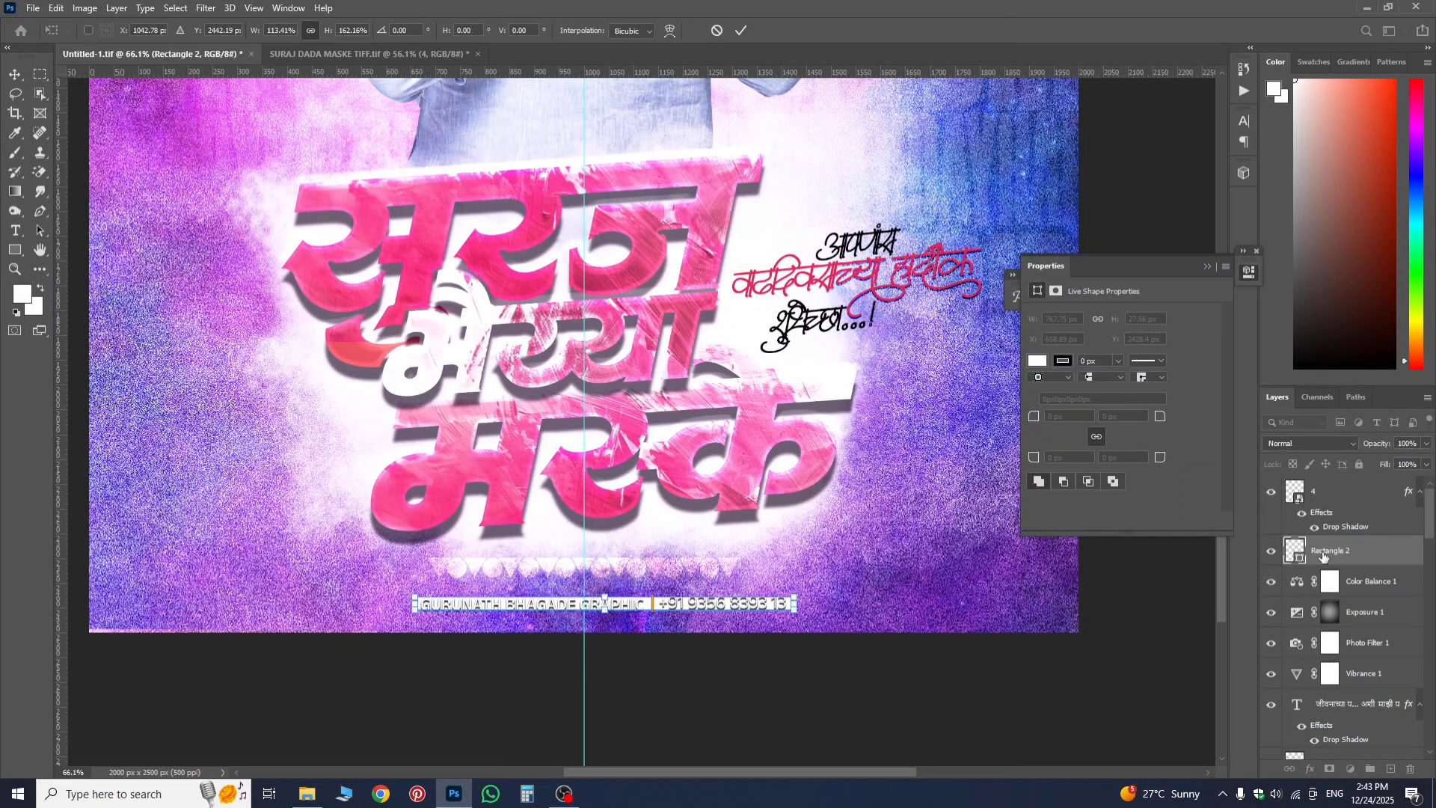
# - Set Rectangle 2's blend mode to Overlay, apply its transform and reselect the footer credit layer 4
pyautogui.click(1313, 444)
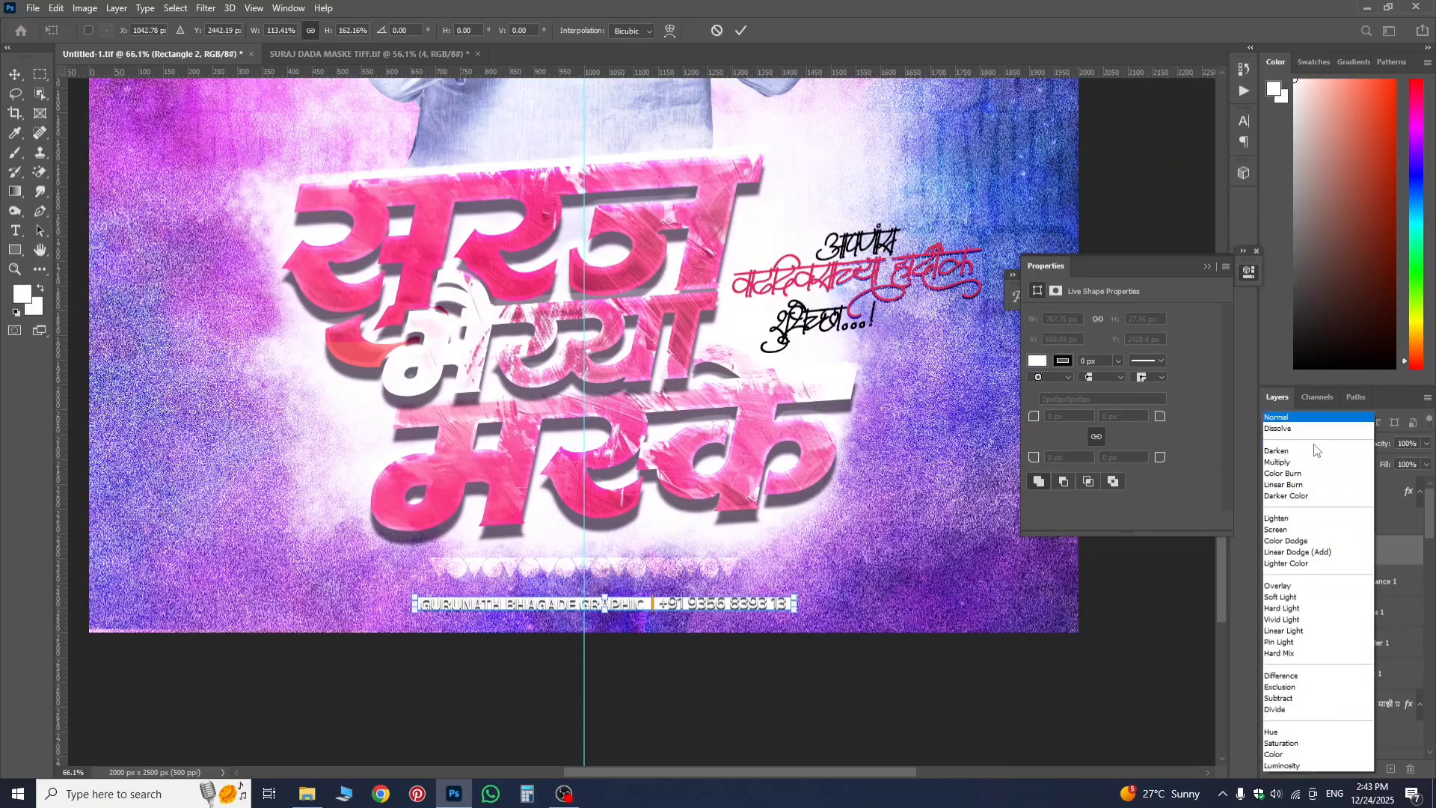
pyautogui.click(1302, 586)
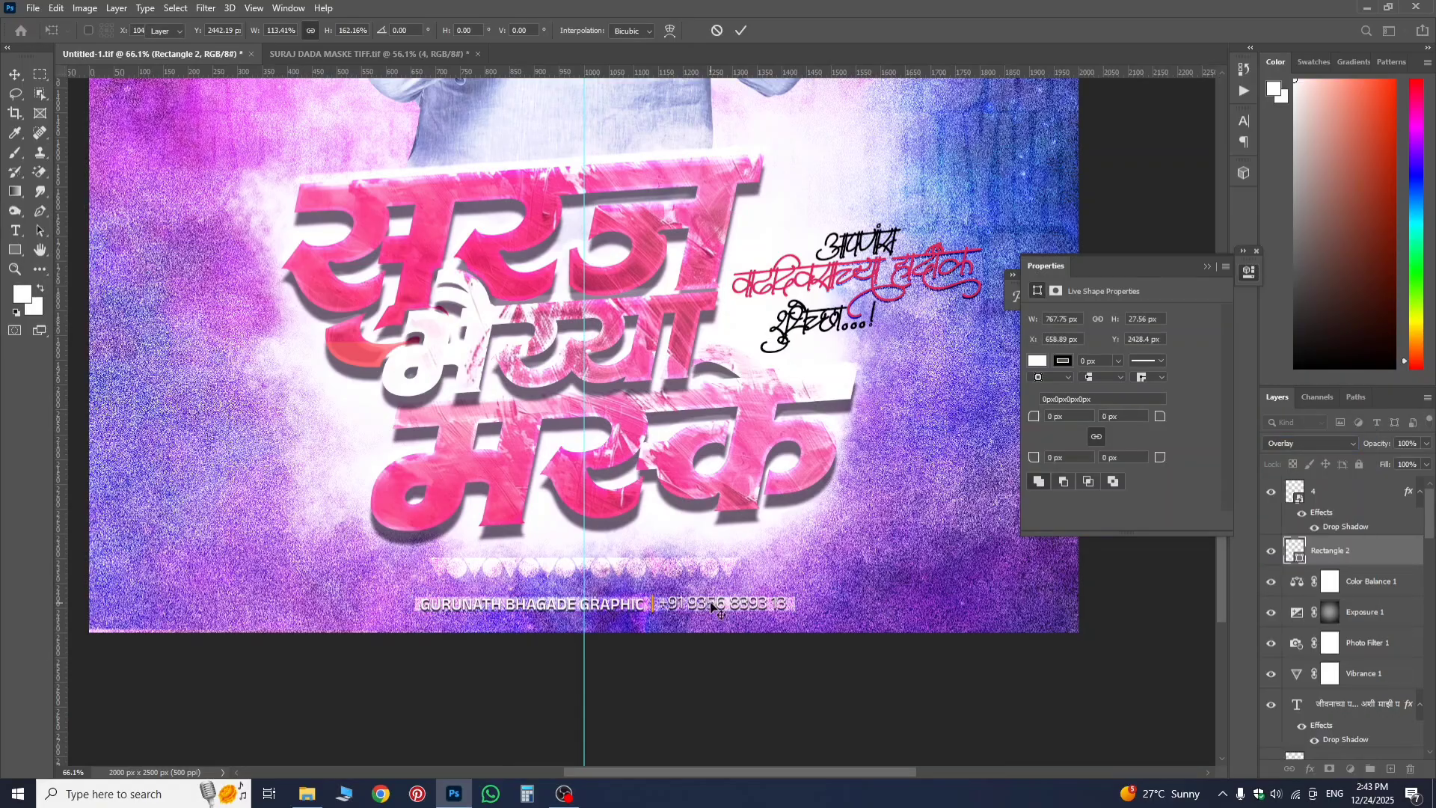
pyautogui.press('Return')
pyautogui.click(1381, 501)
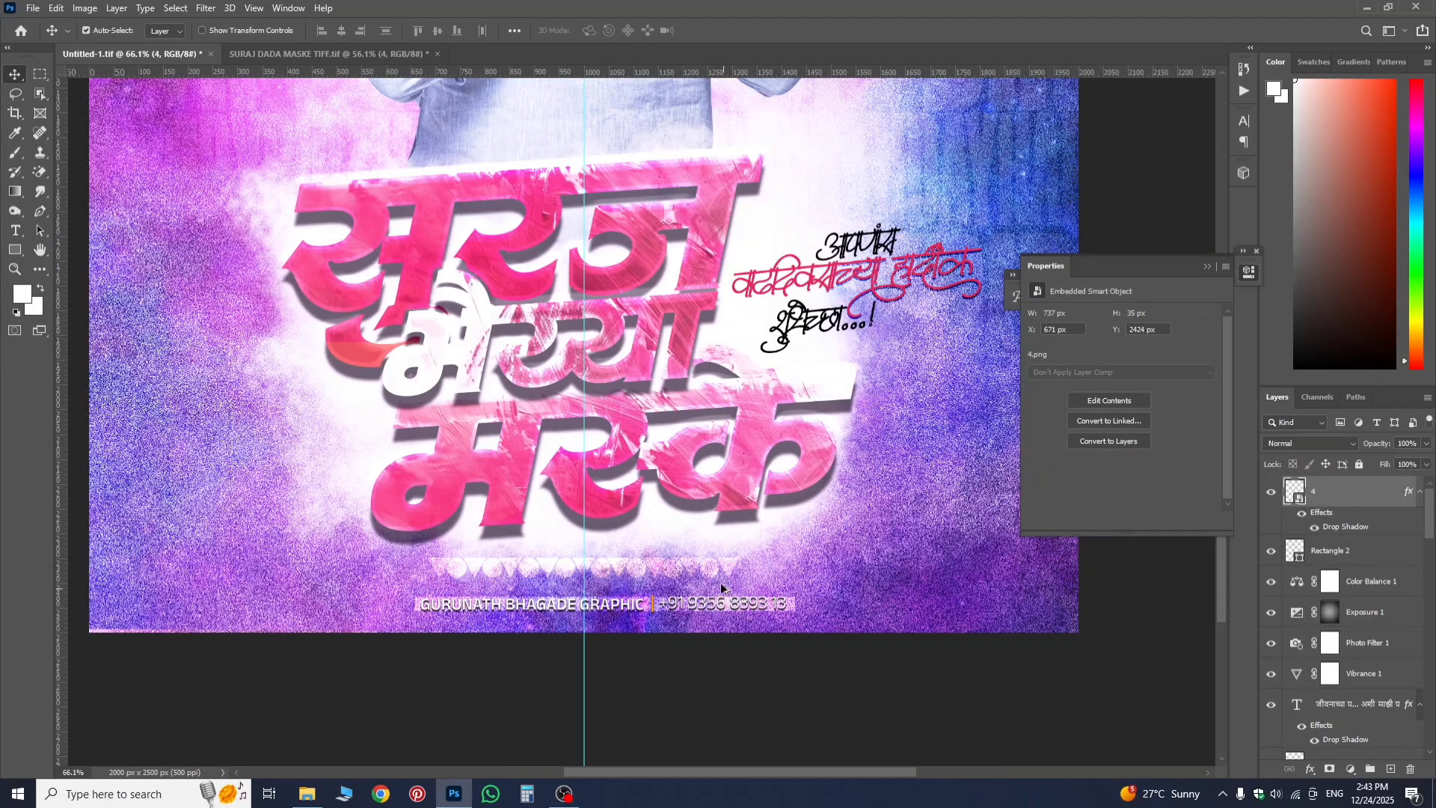
pyautogui.scroll(-5, 645, 437)
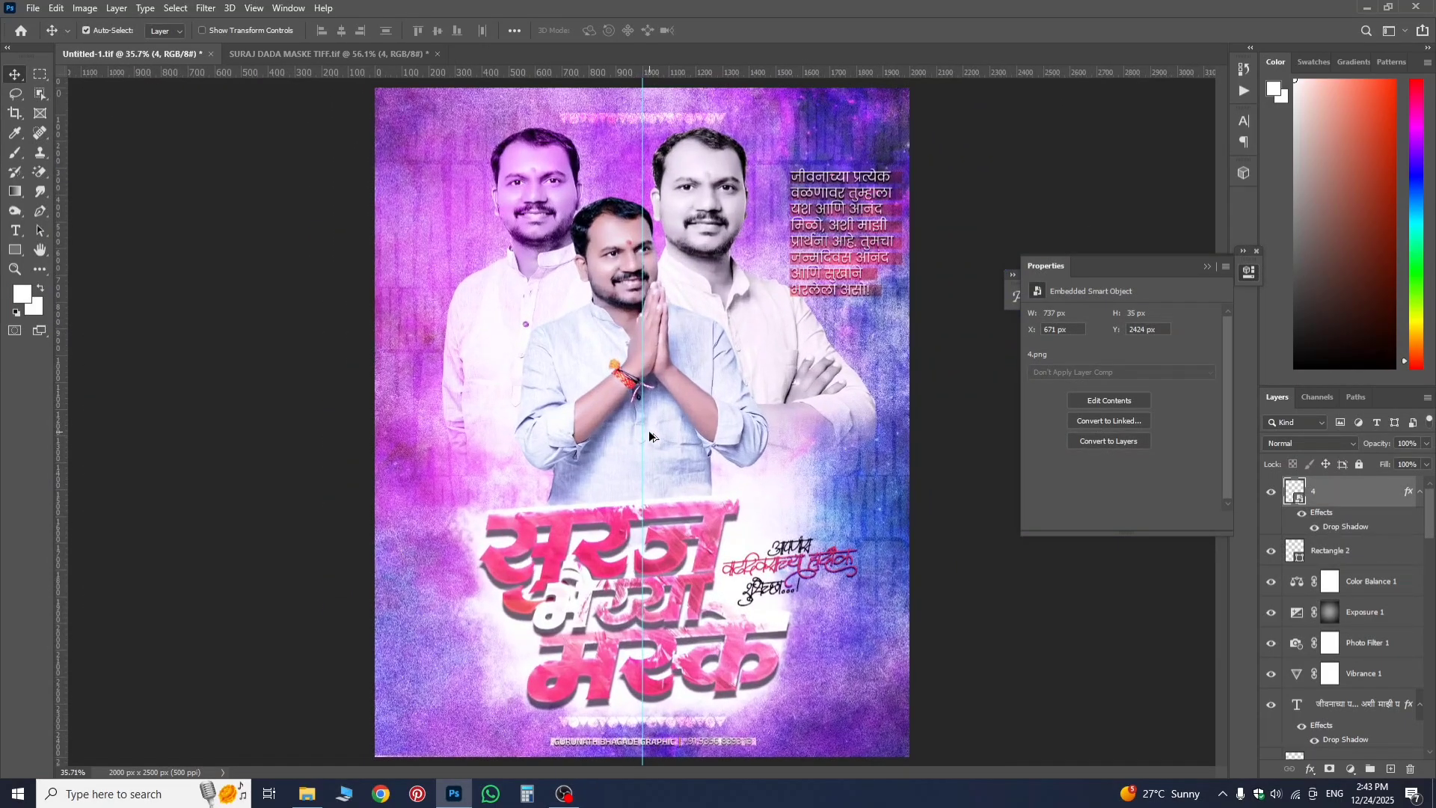
pyautogui.scroll(1, 649, 436)
pyautogui.scroll(3, 634, 378)
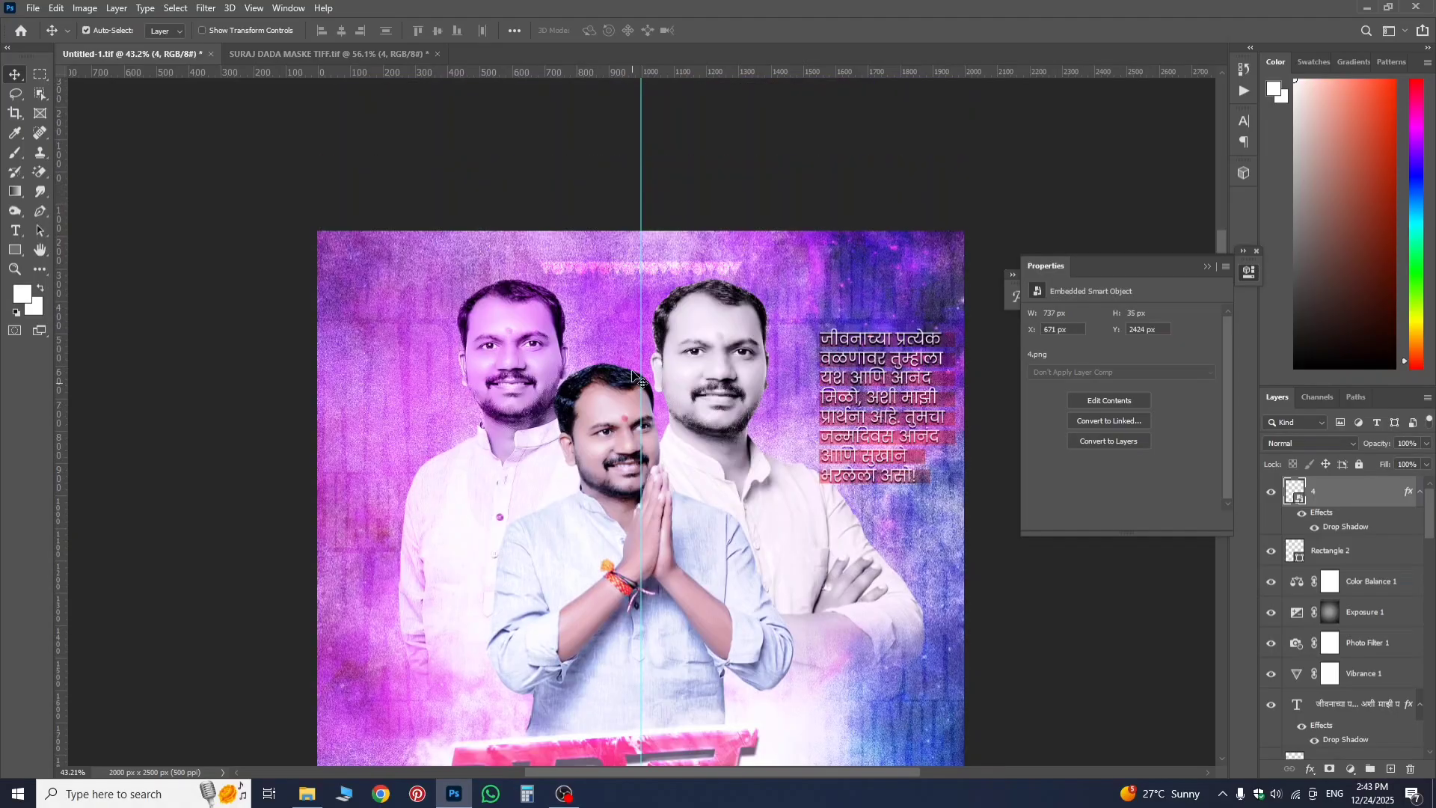
# - Copy the header layers 1 and 1 copy, the contact number and GBGD branding, from the reference poster into Untitled-1.tif
pyautogui.click(386, 55)
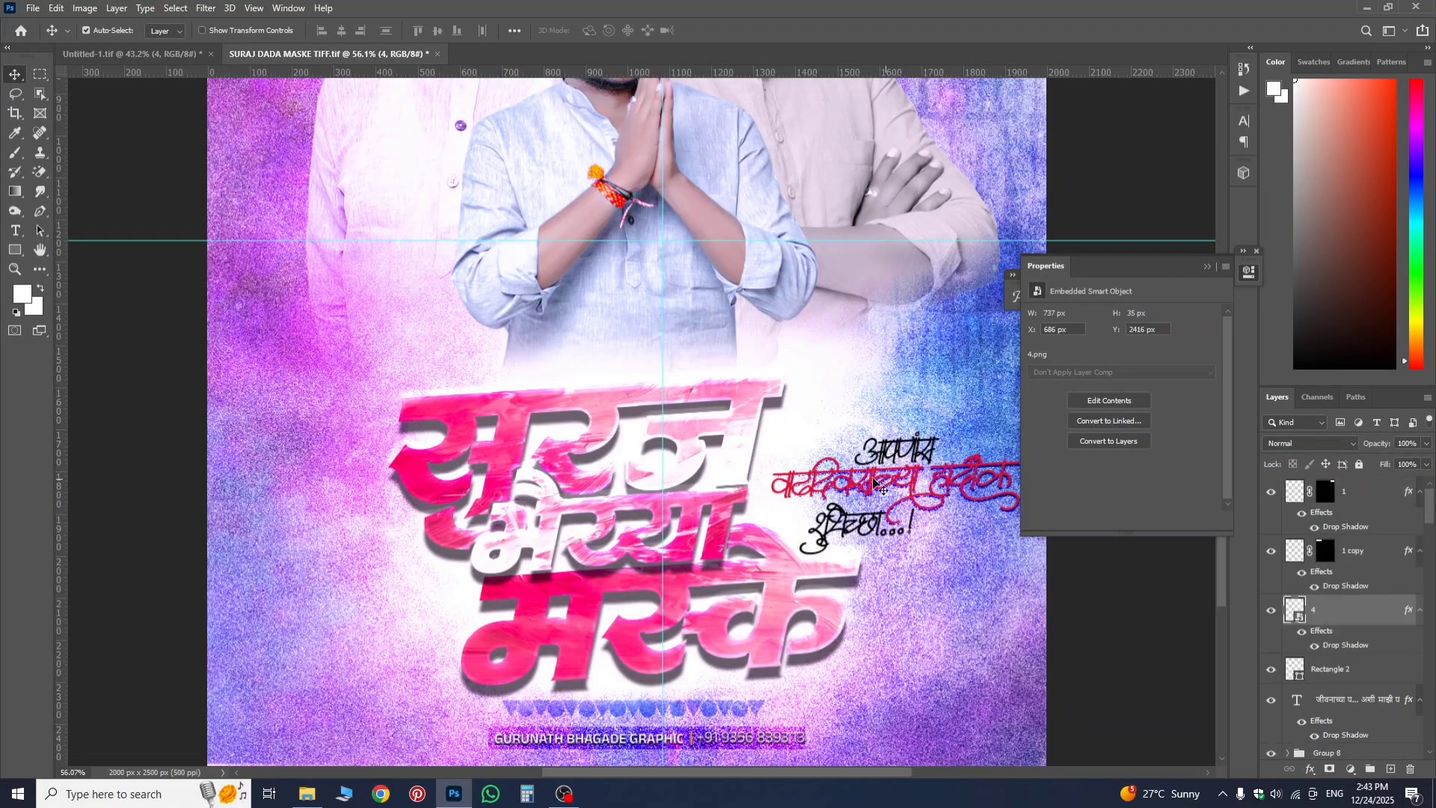
pyautogui.scroll(10, 875, 484)
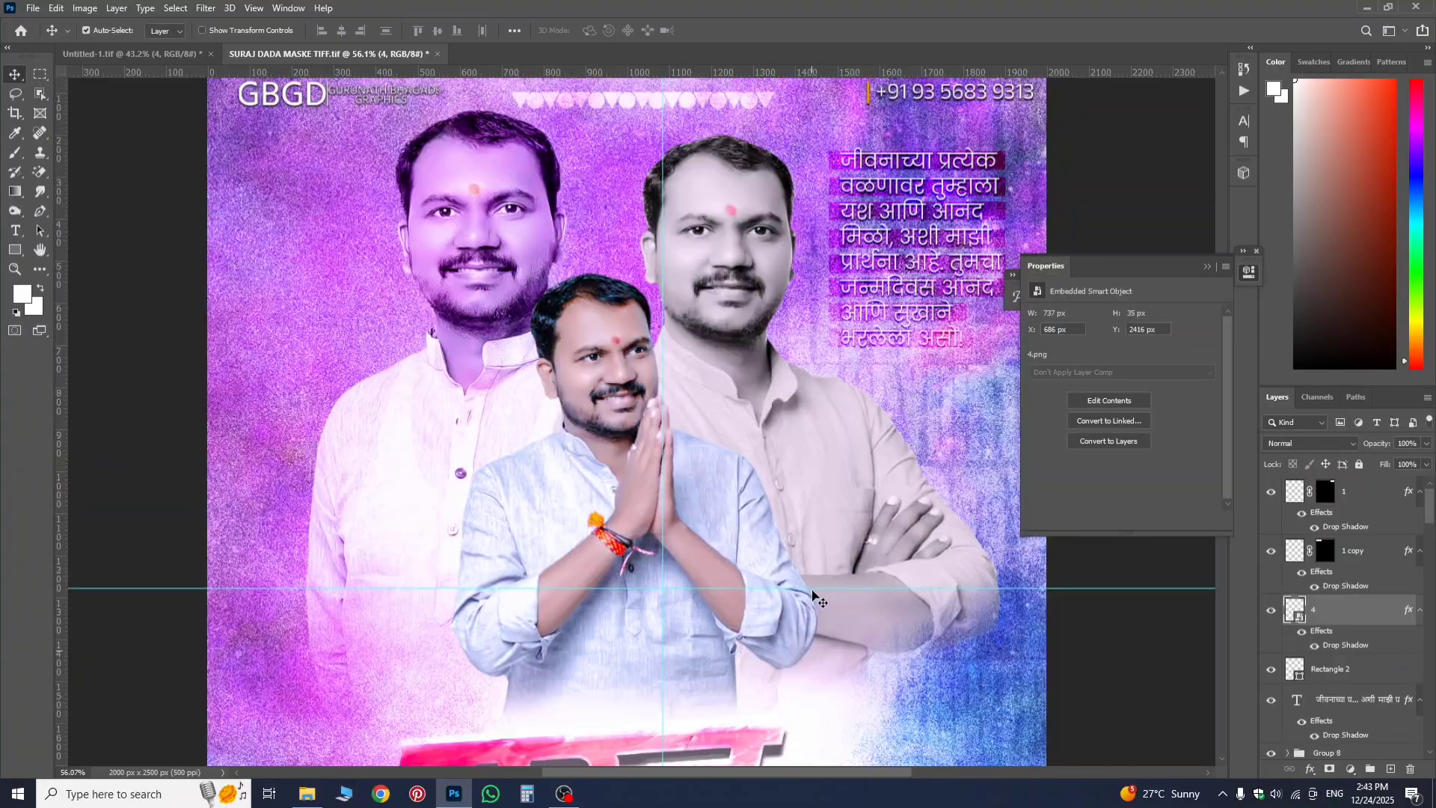
pyautogui.scroll(4, 816, 596)
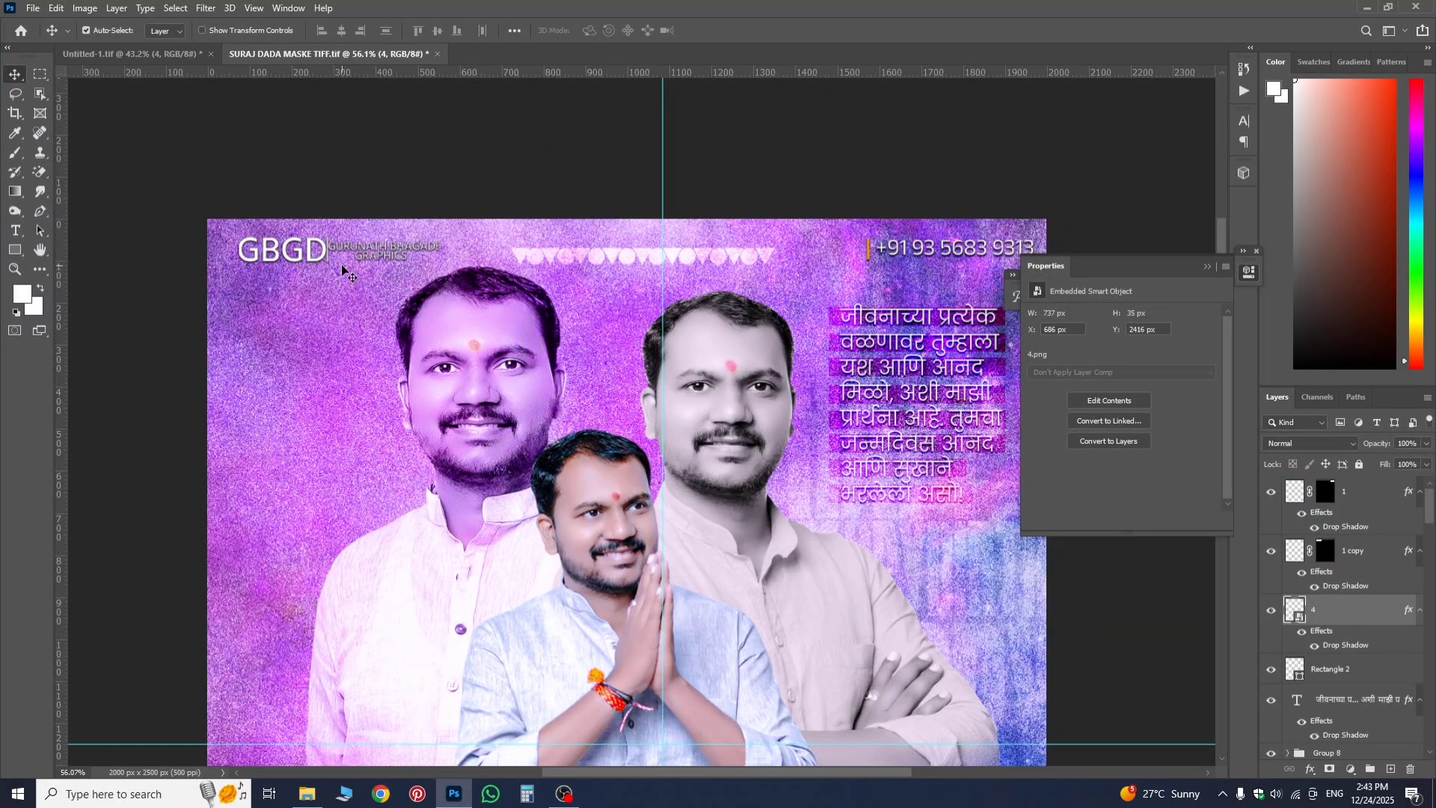
pyautogui.click(329, 263)
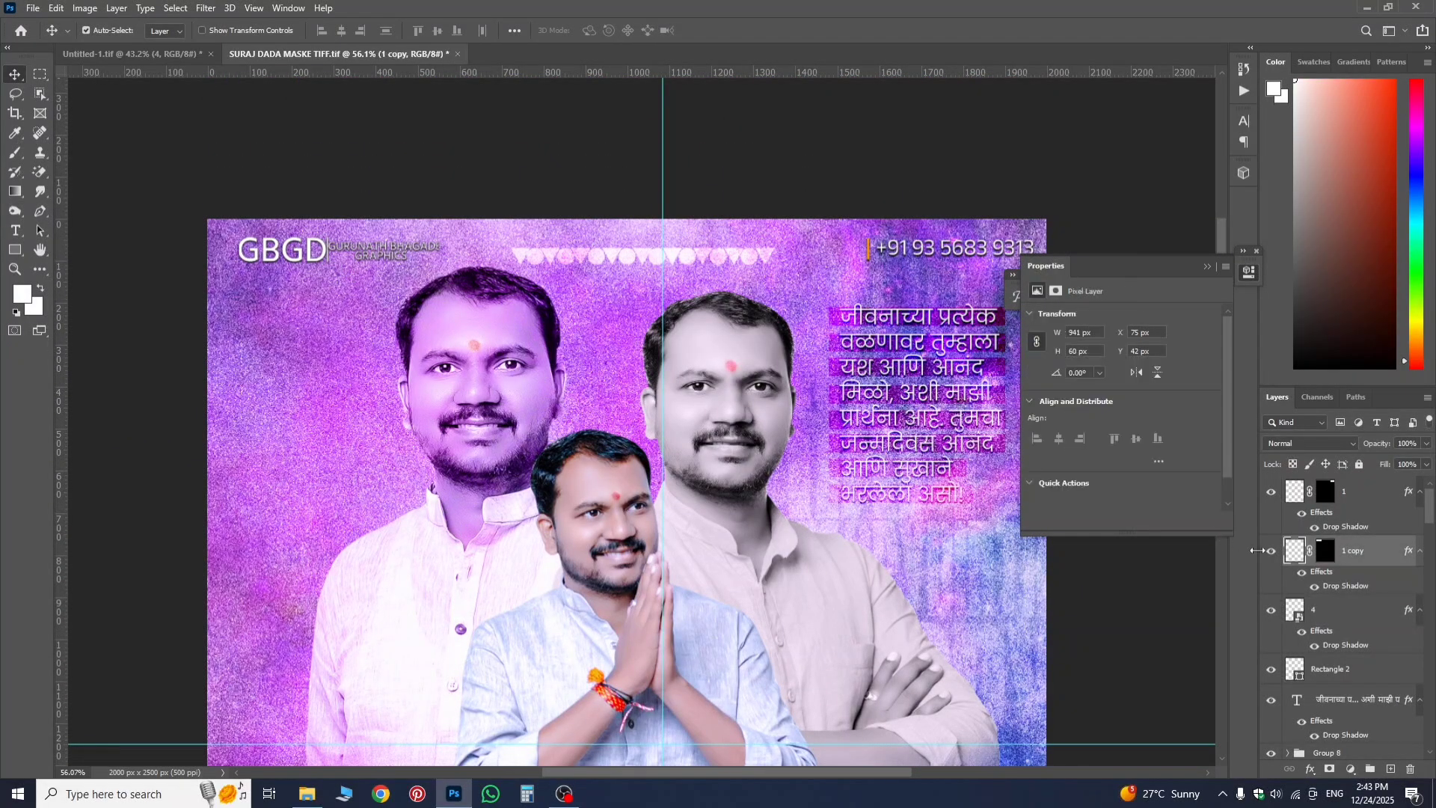
pyautogui.keyDown('shift'); pyautogui.click(1369, 524); pyautogui.keyUp('shift')
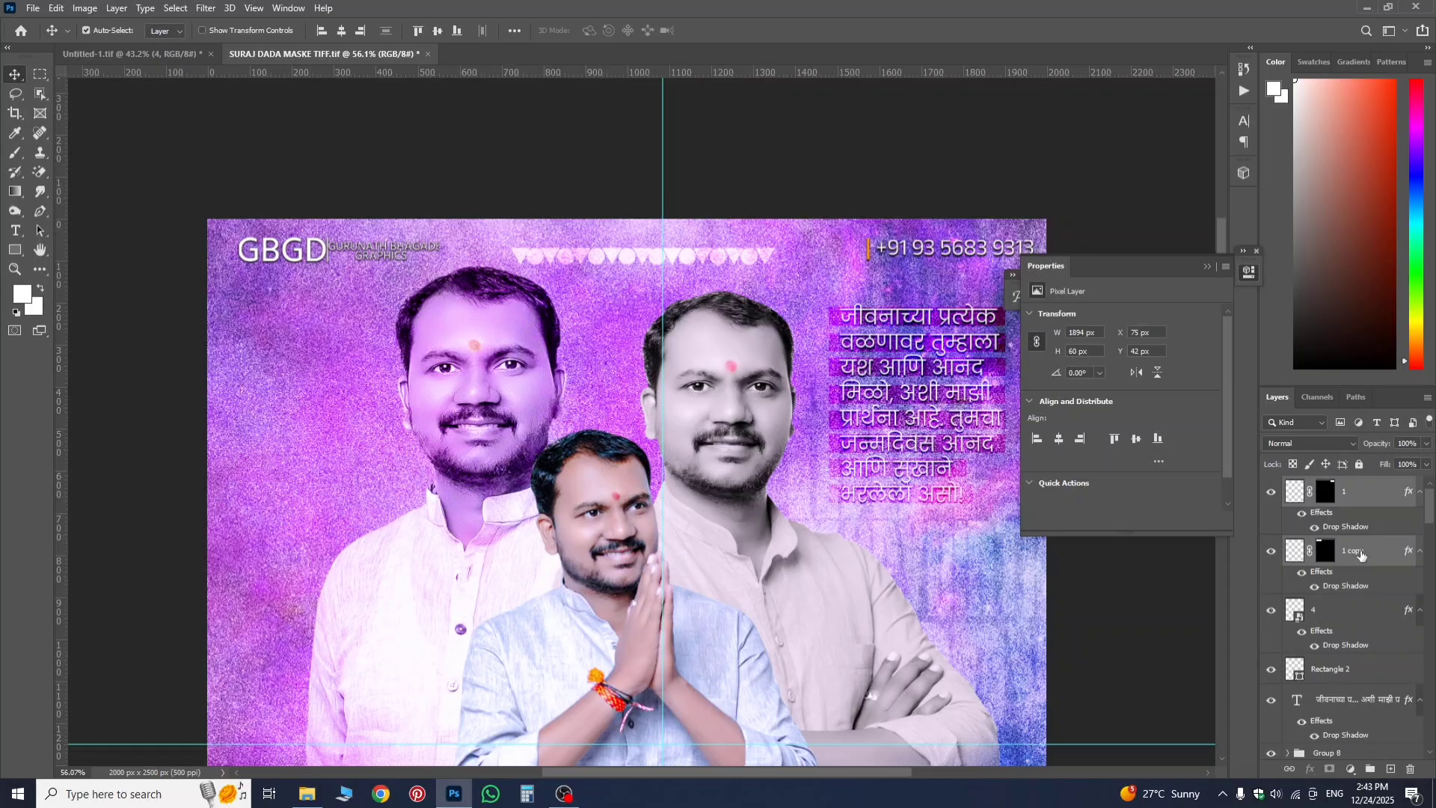
pyautogui.moveTo(1361, 553); pyautogui.dragTo(558, 374)
# - Move the two header layers together to the poster's top edge at X 77 px, Y 53 px, and select only layer 1
pyautogui.scroll(-1, 652, 385)
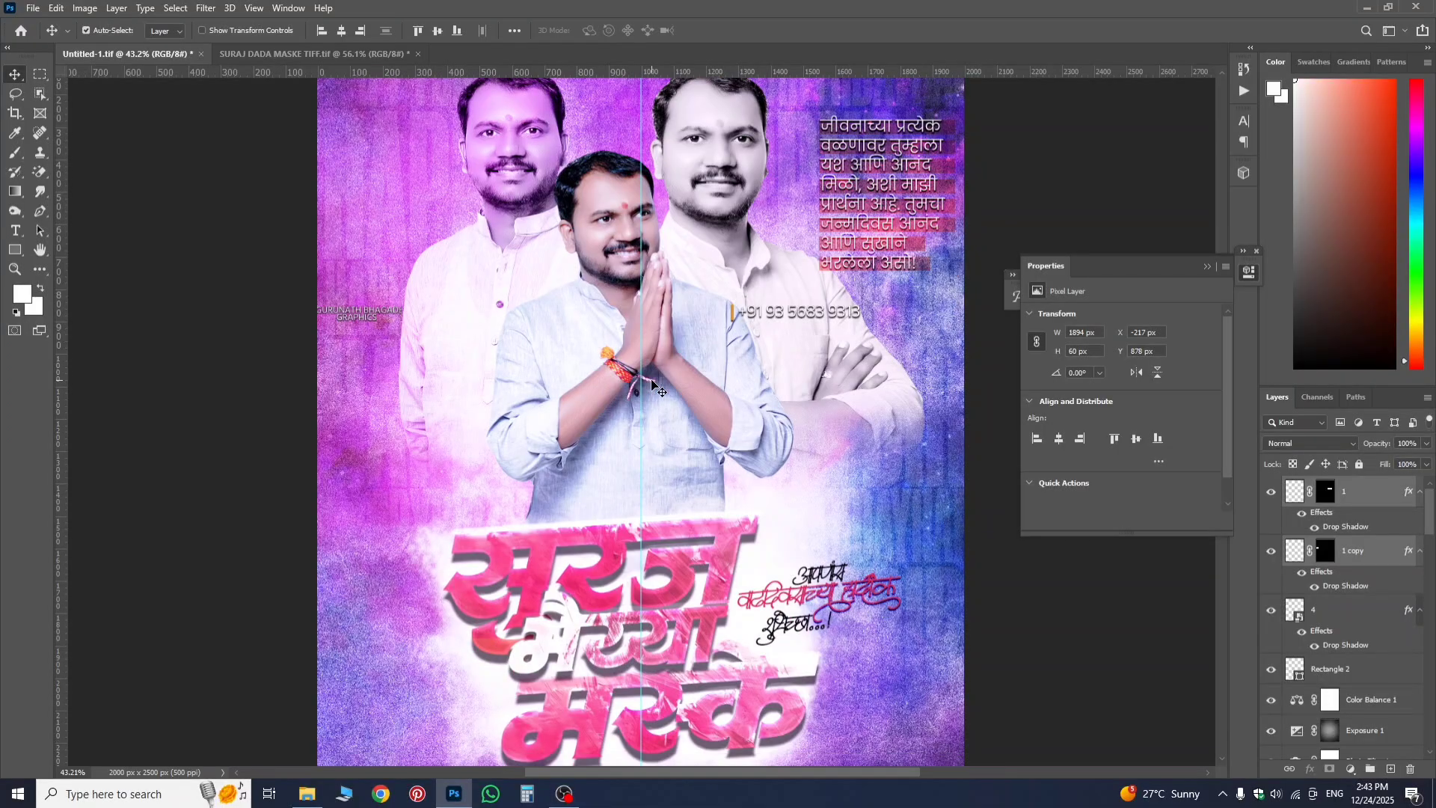
pyautogui.scroll(-3, 653, 385)
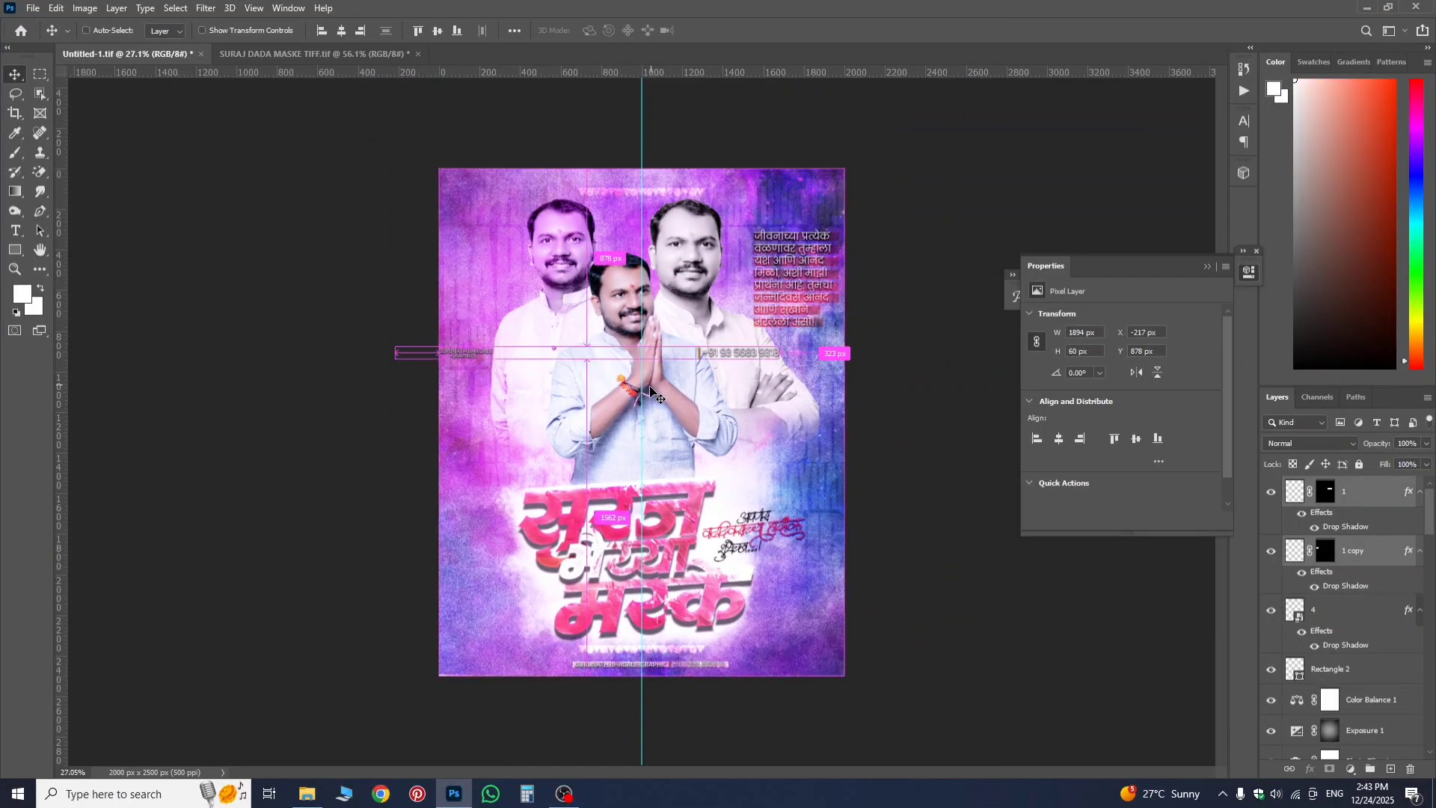
pyautogui.hotkey('ctrl', 't')
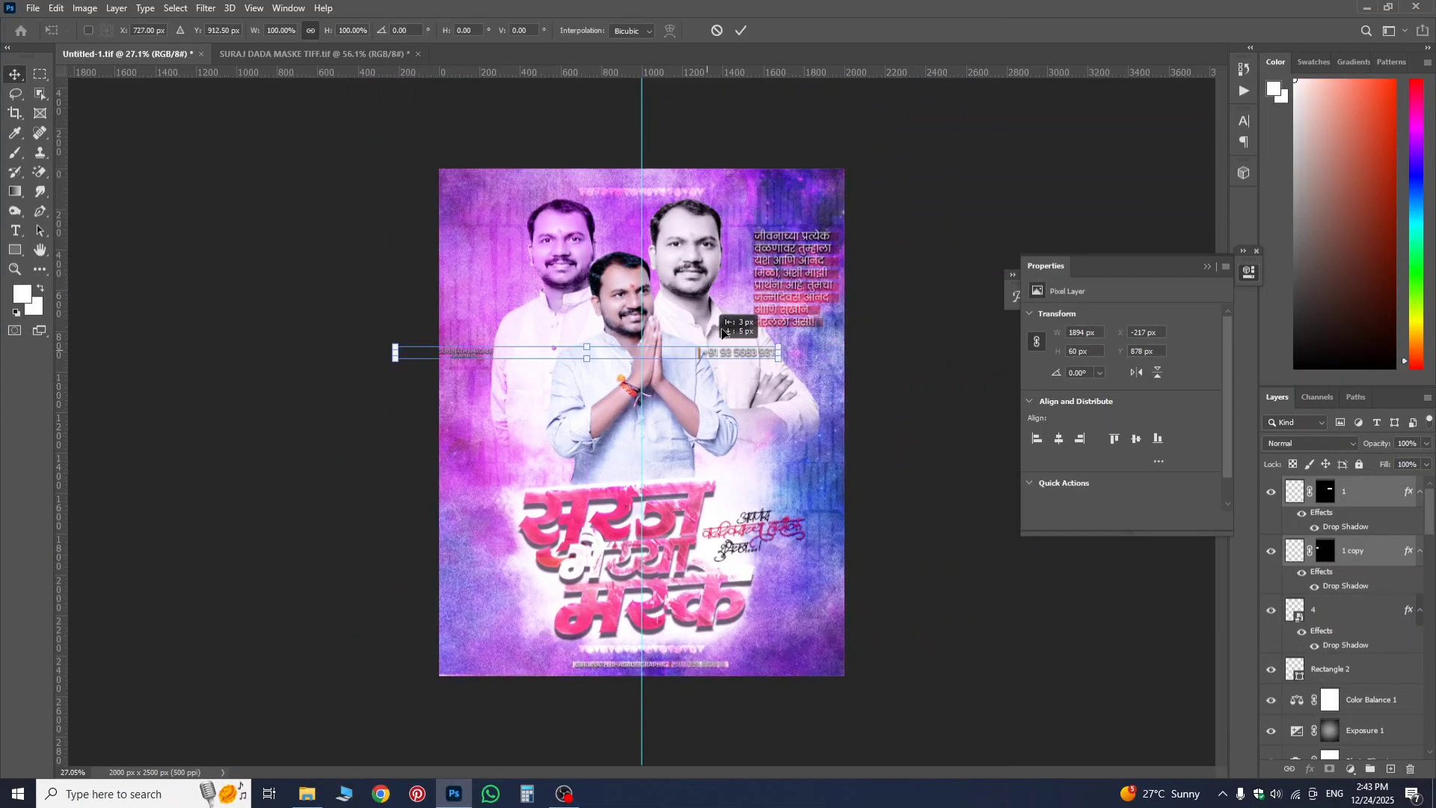
pyautogui.moveTo(724, 332); pyautogui.dragTo(757, 187)
pyautogui.press('Return')
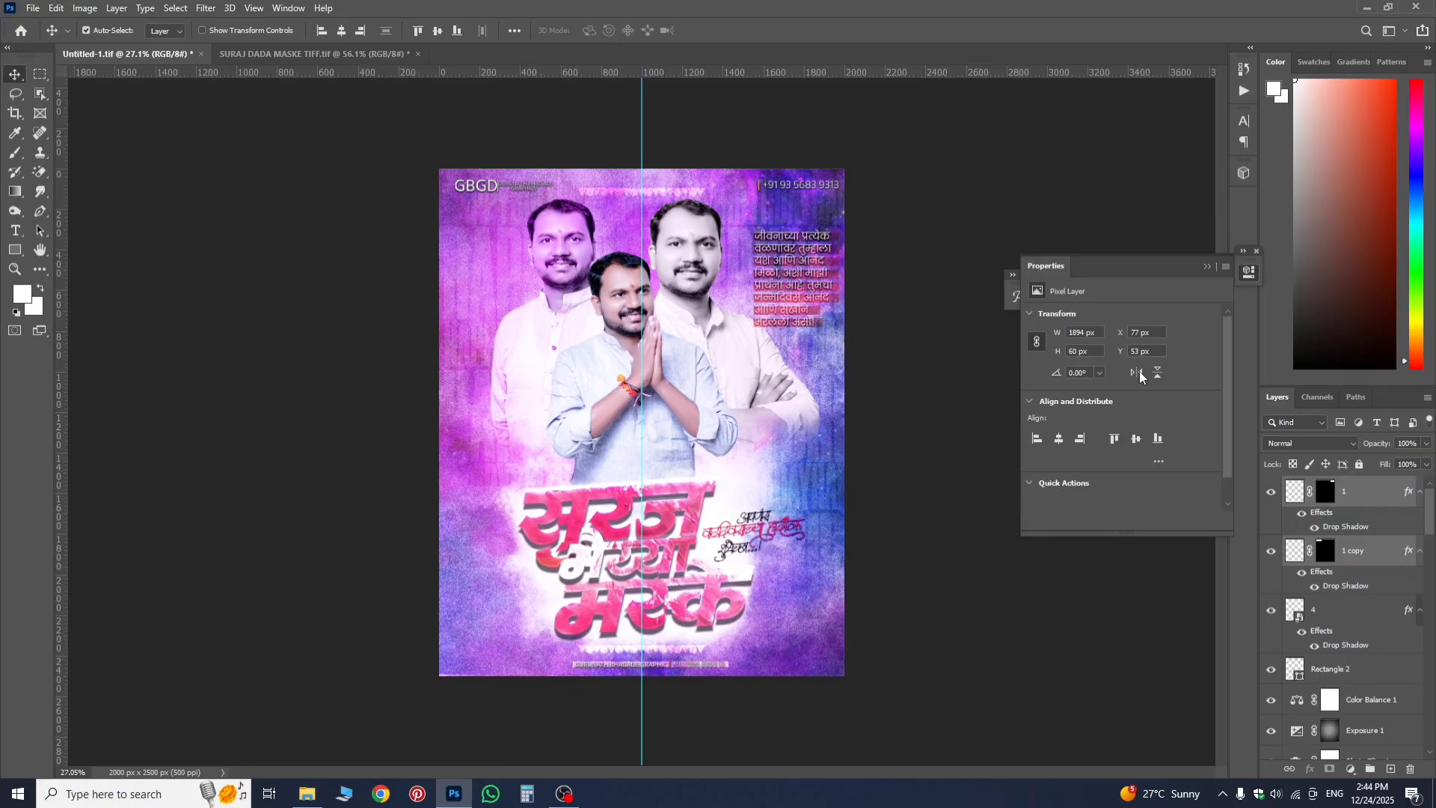
pyautogui.click(1364, 510)
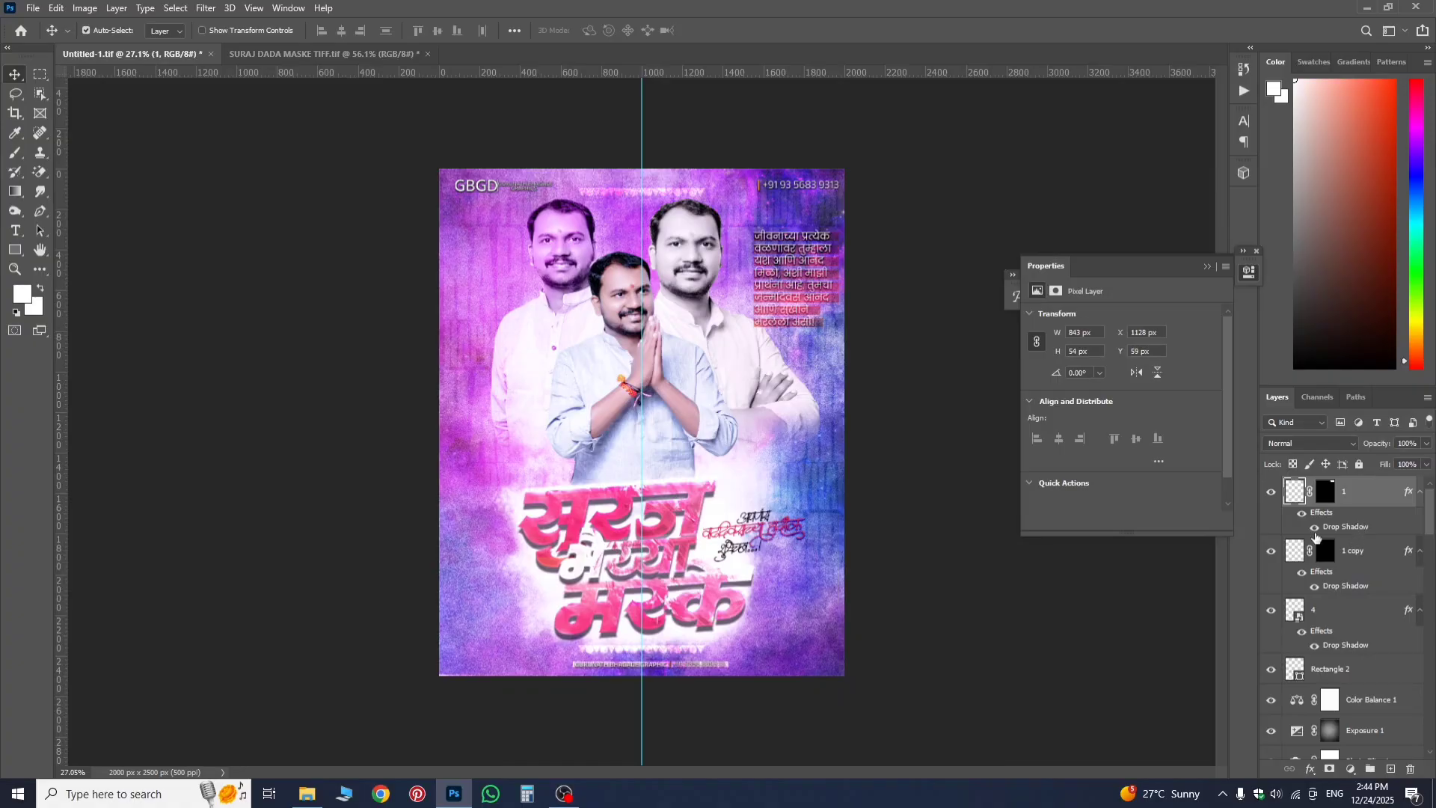
# - Nudge the contact-number header layer 1 slightly down to Y 61 px and check the whole poster
pyautogui.press('Up')
pyautogui.scroll(2, 777, 591)
pyautogui.scroll(2, 774, 590)
pyautogui.scroll(-5, 774, 589)
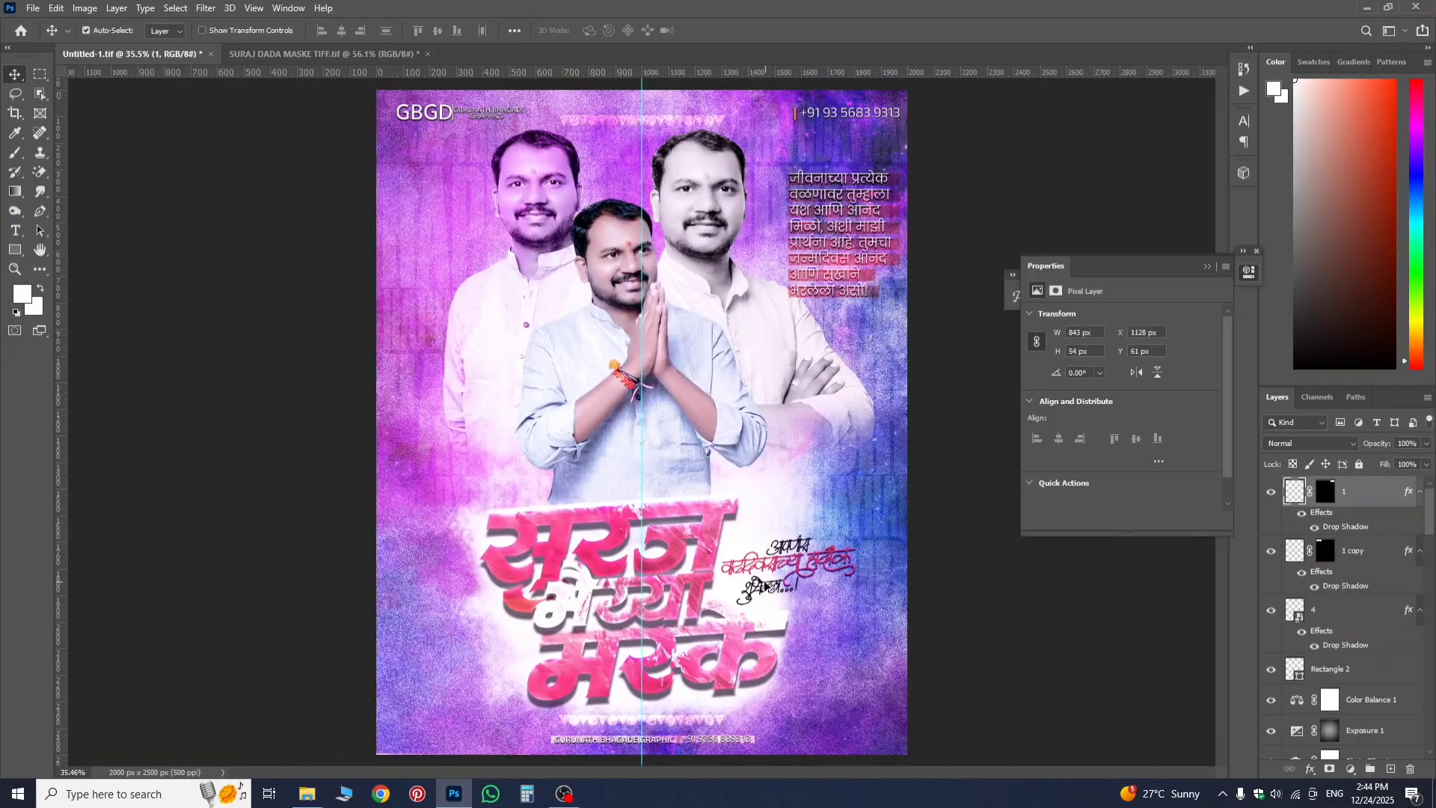
pyautogui.scroll(1, 639, 539)
pyautogui.scroll(-3, 634, 557)
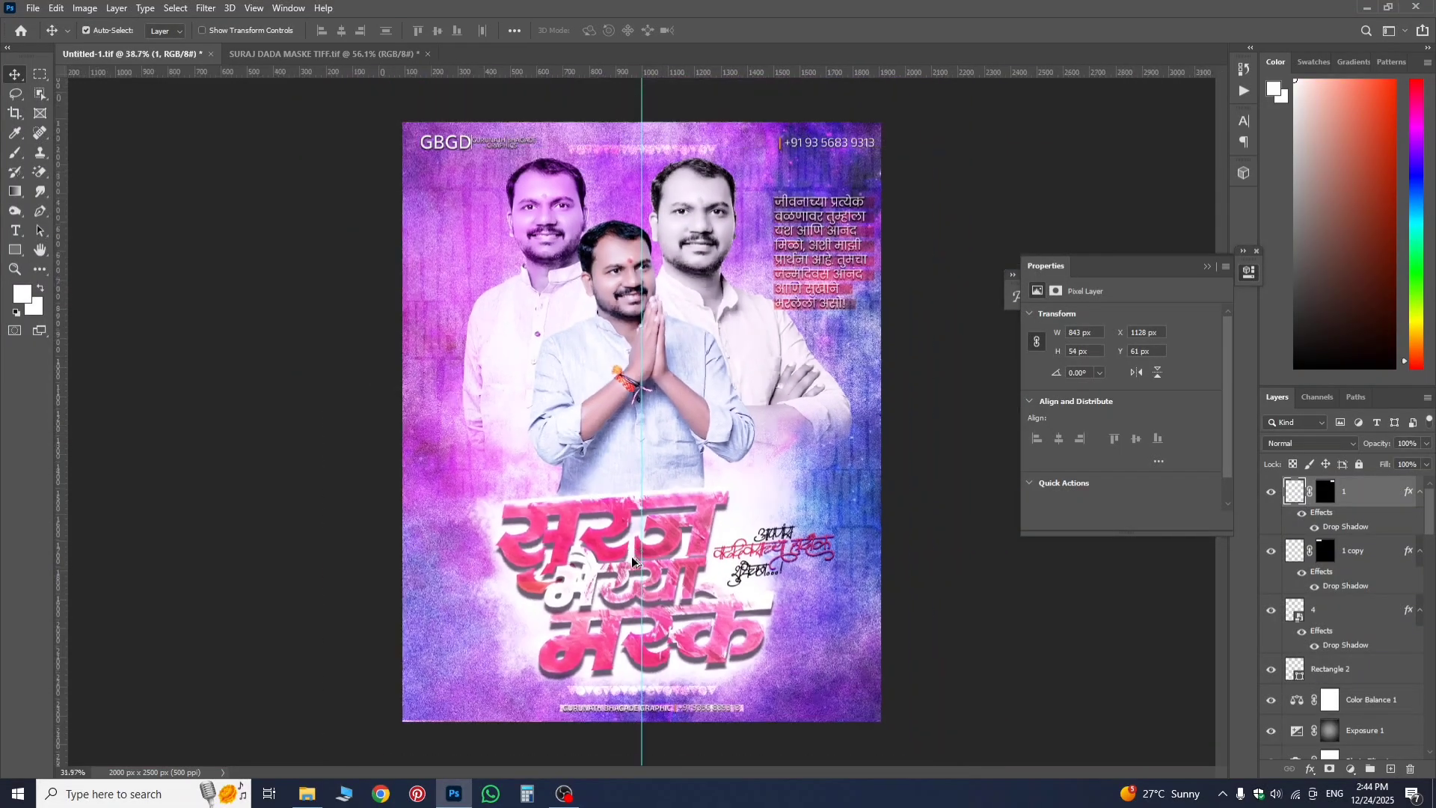
pyautogui.scroll(1, 632, 562)
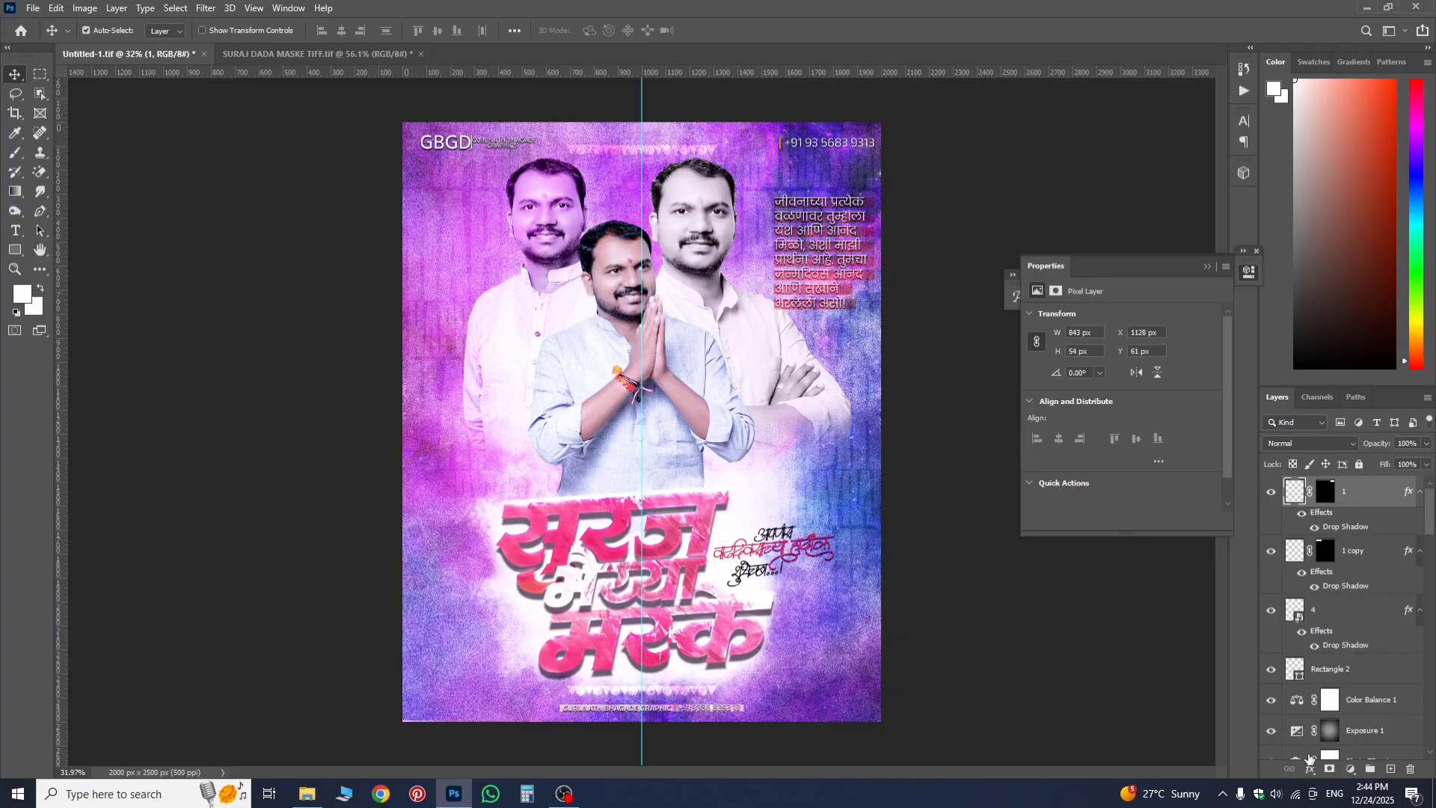
# - Stamp all visible layers into a new layer at the top of the stack and convert it to a smart object
pyautogui.click(1390, 769)
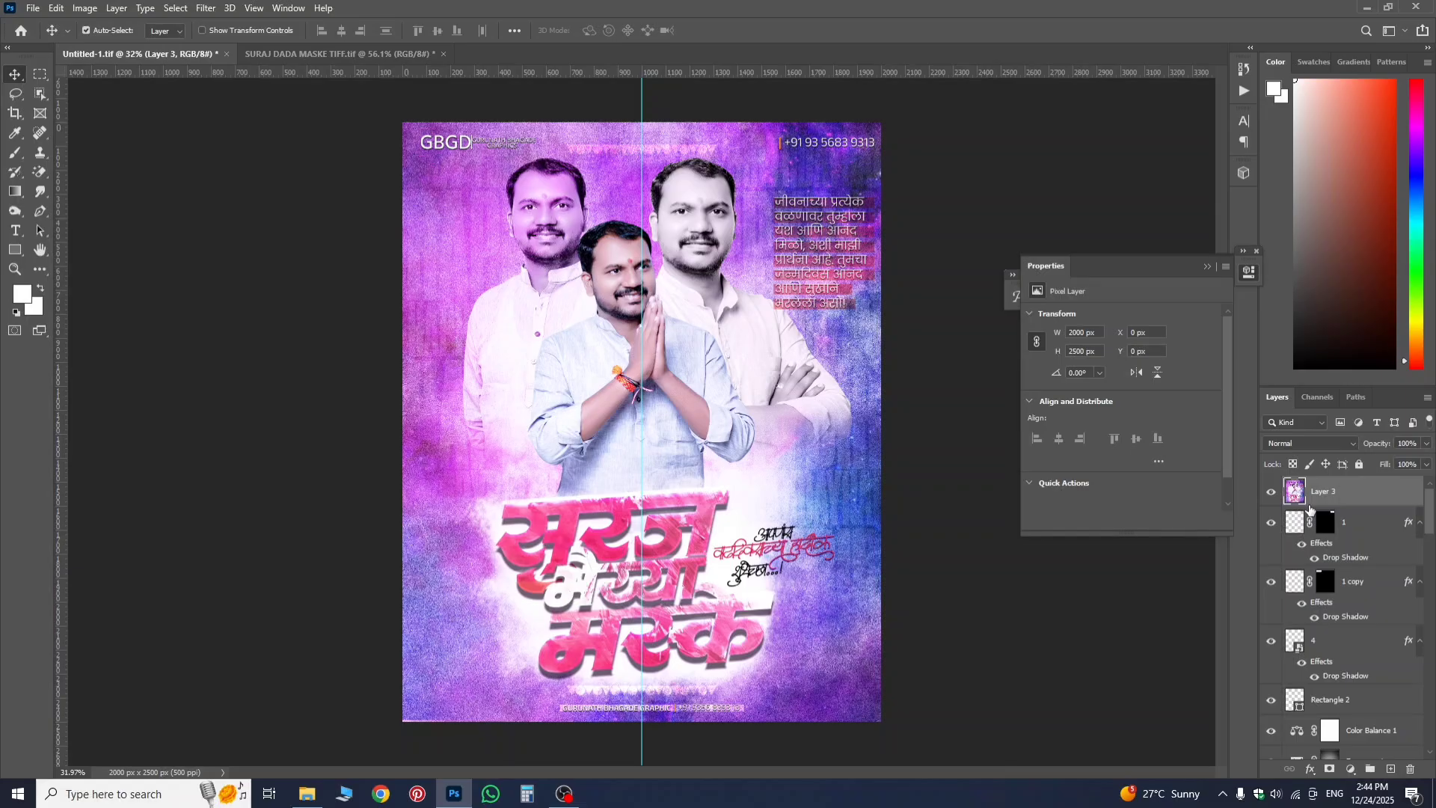
pyautogui.rightClick(1321, 500)
pyautogui.rightClick(1324, 492)
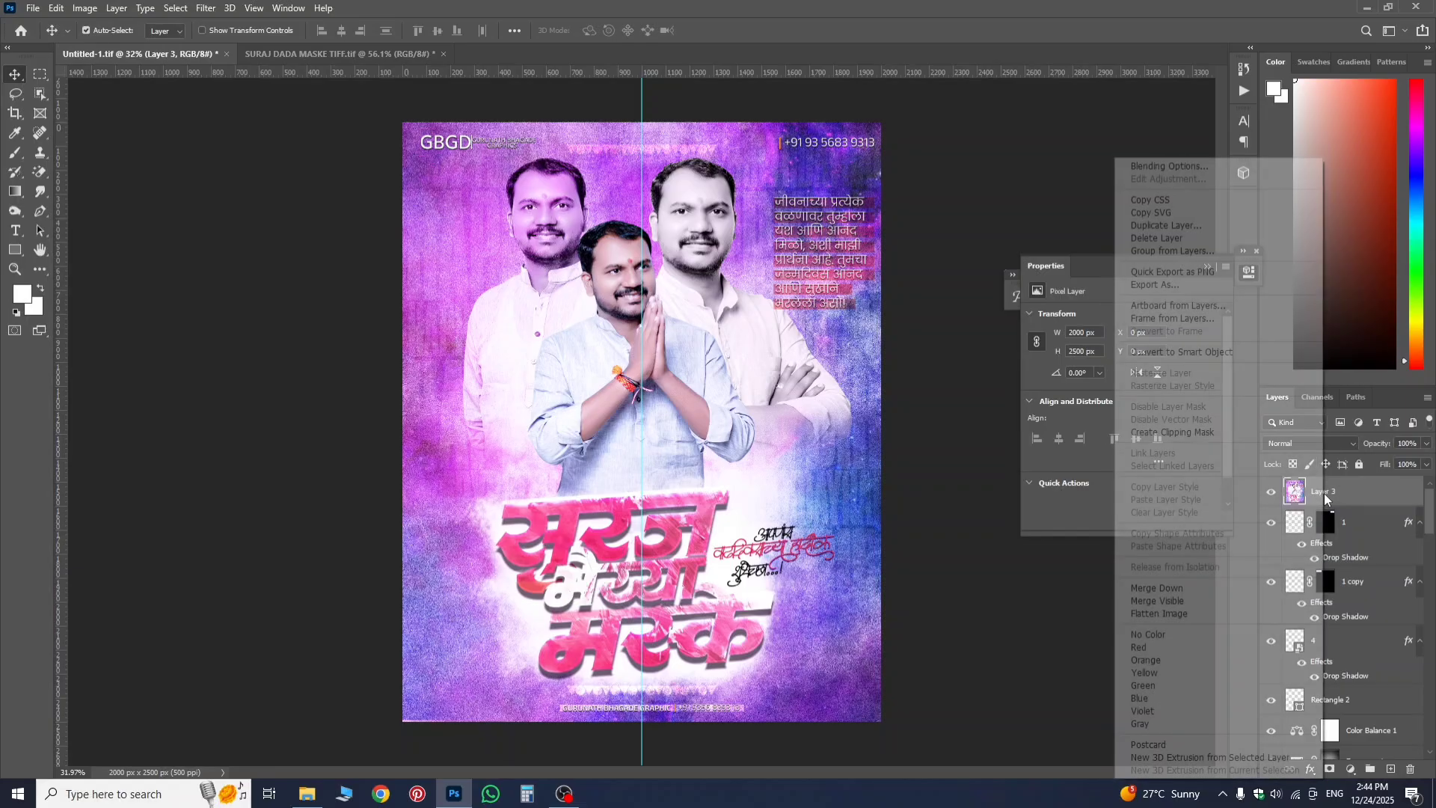
pyautogui.rightClick(1323, 492)
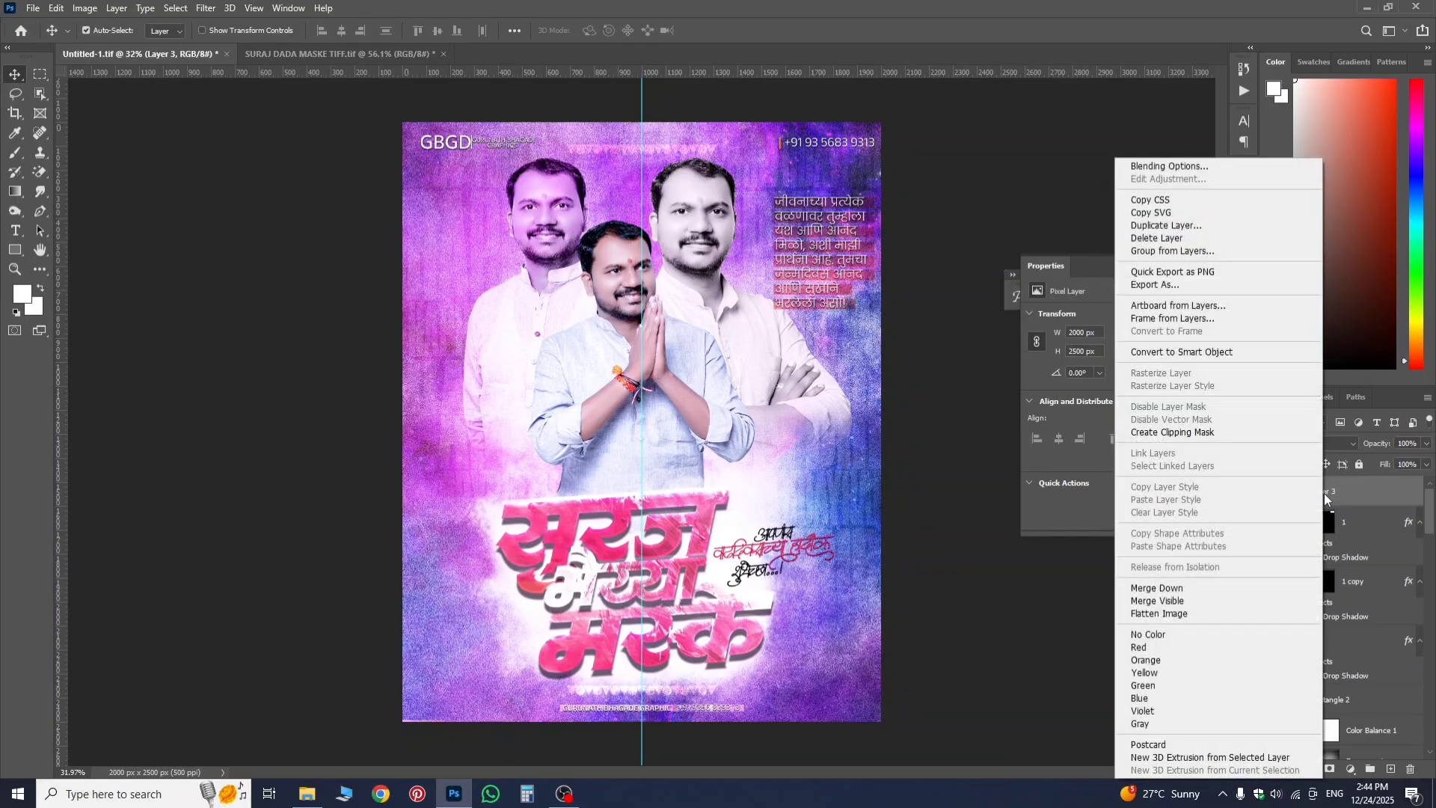
pyautogui.click(1227, 352)
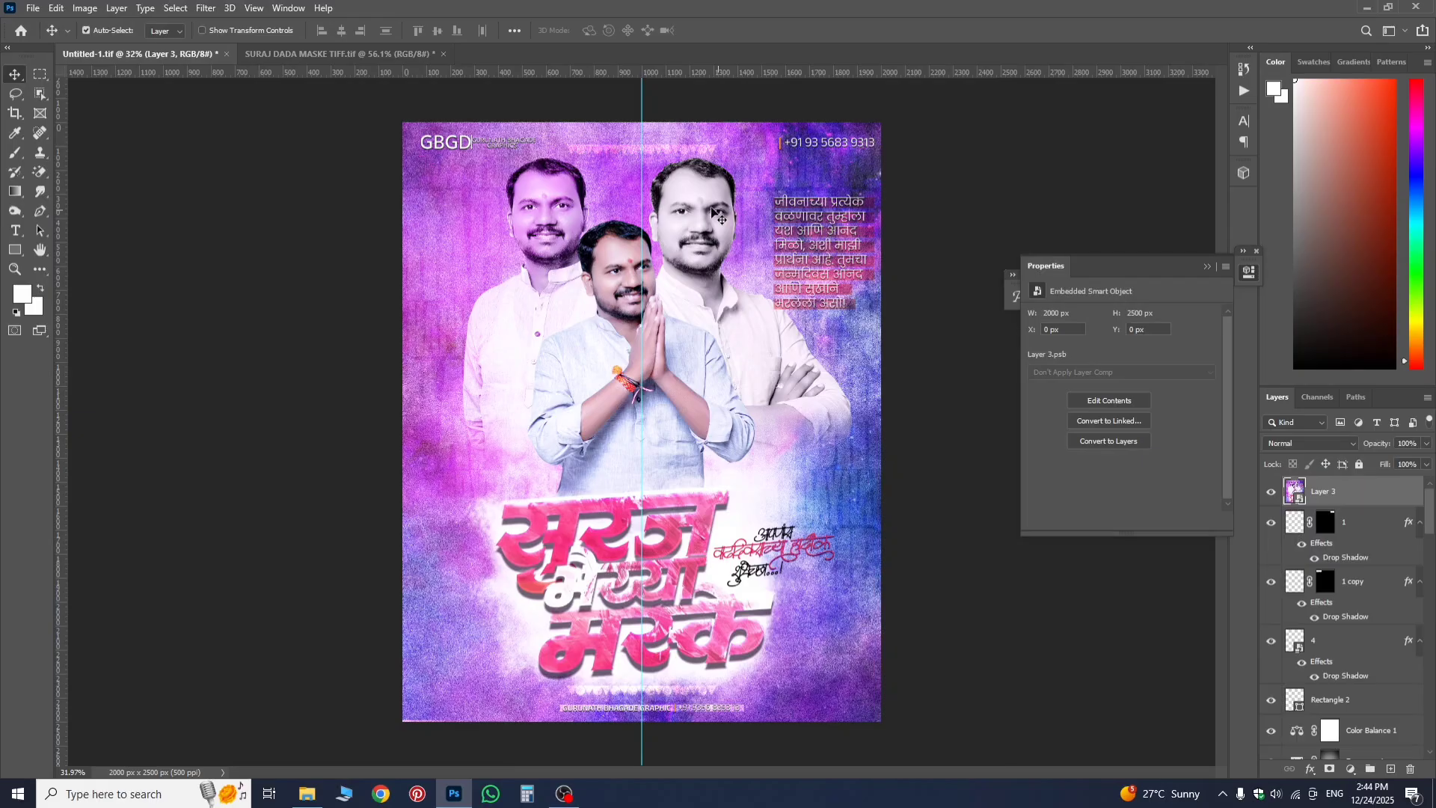
# - Open the merged smart object in the Camera Raw Filter and browse the Artistic color profiles
pyautogui.click(214, 11)
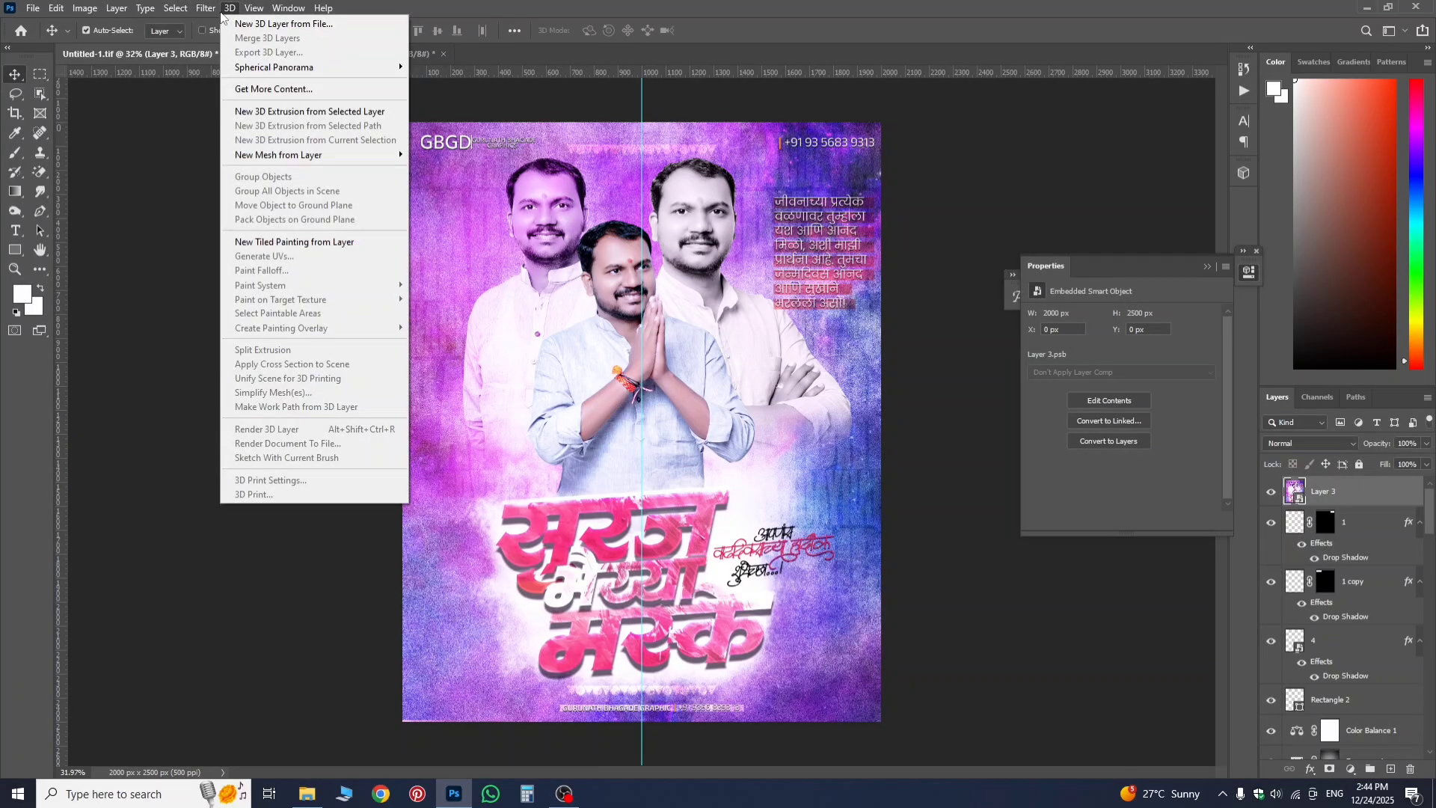
pyautogui.moveTo(219, 14)
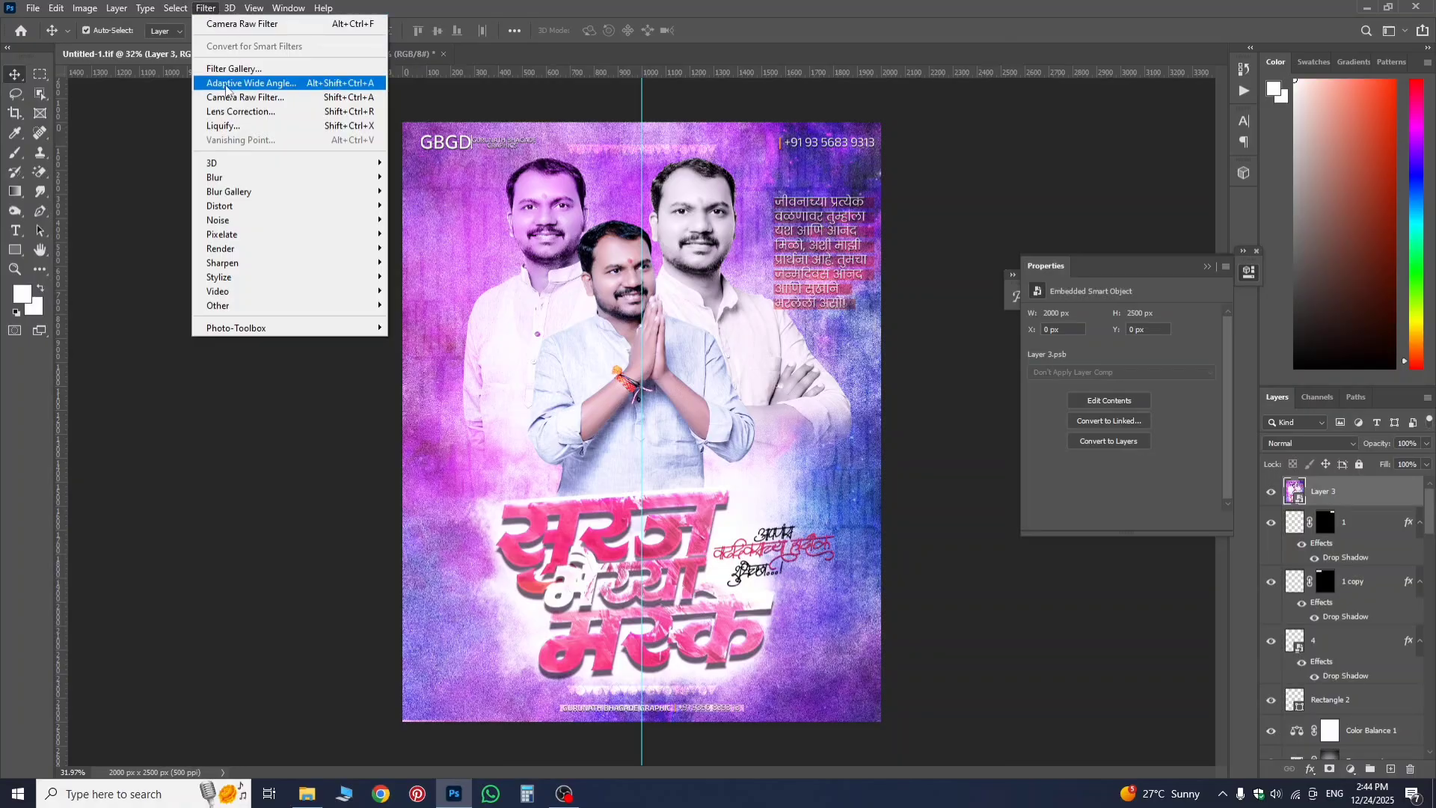
pyautogui.press('Escape')
pyautogui.hotkey('shift', 'ctrl', 'a')
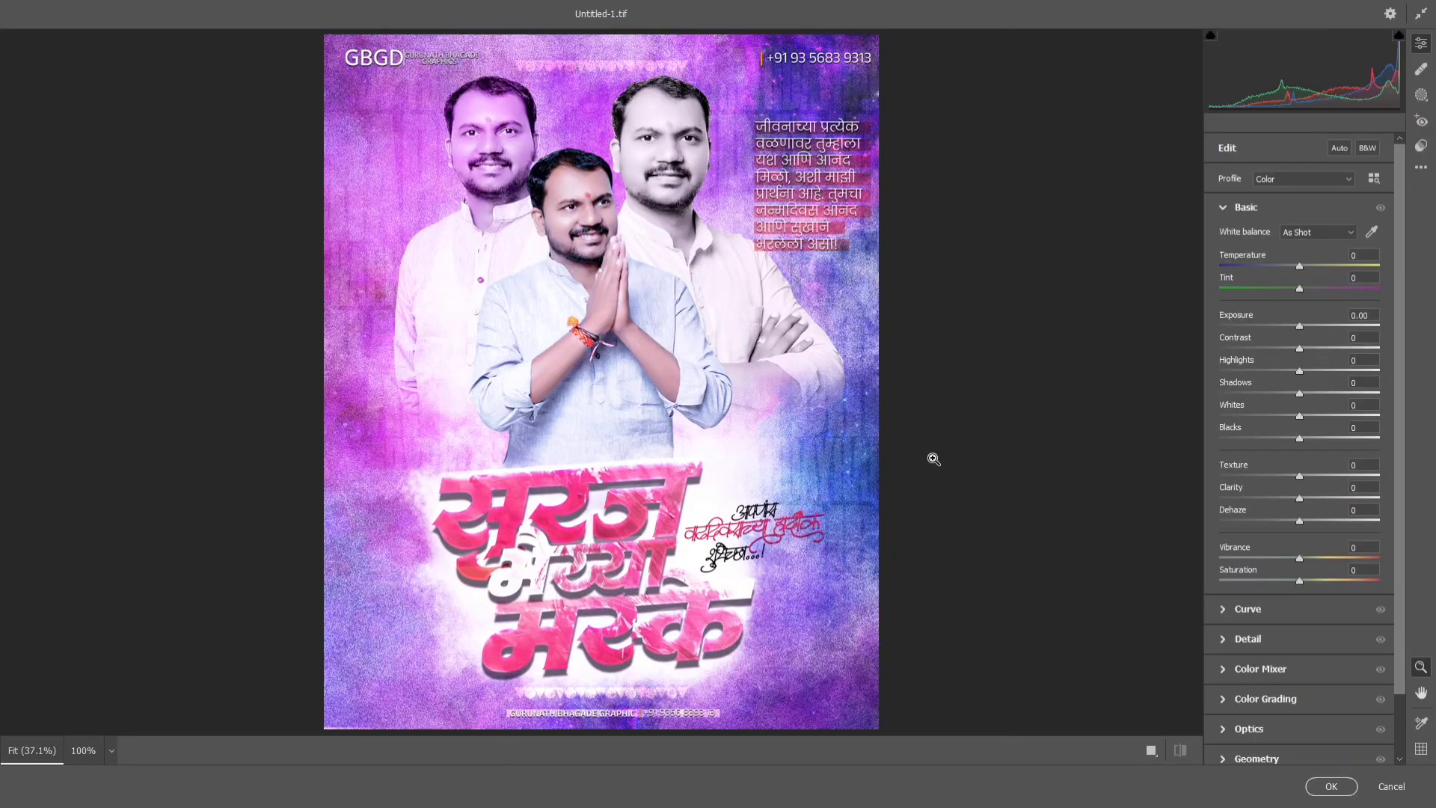
pyautogui.click(1375, 179)
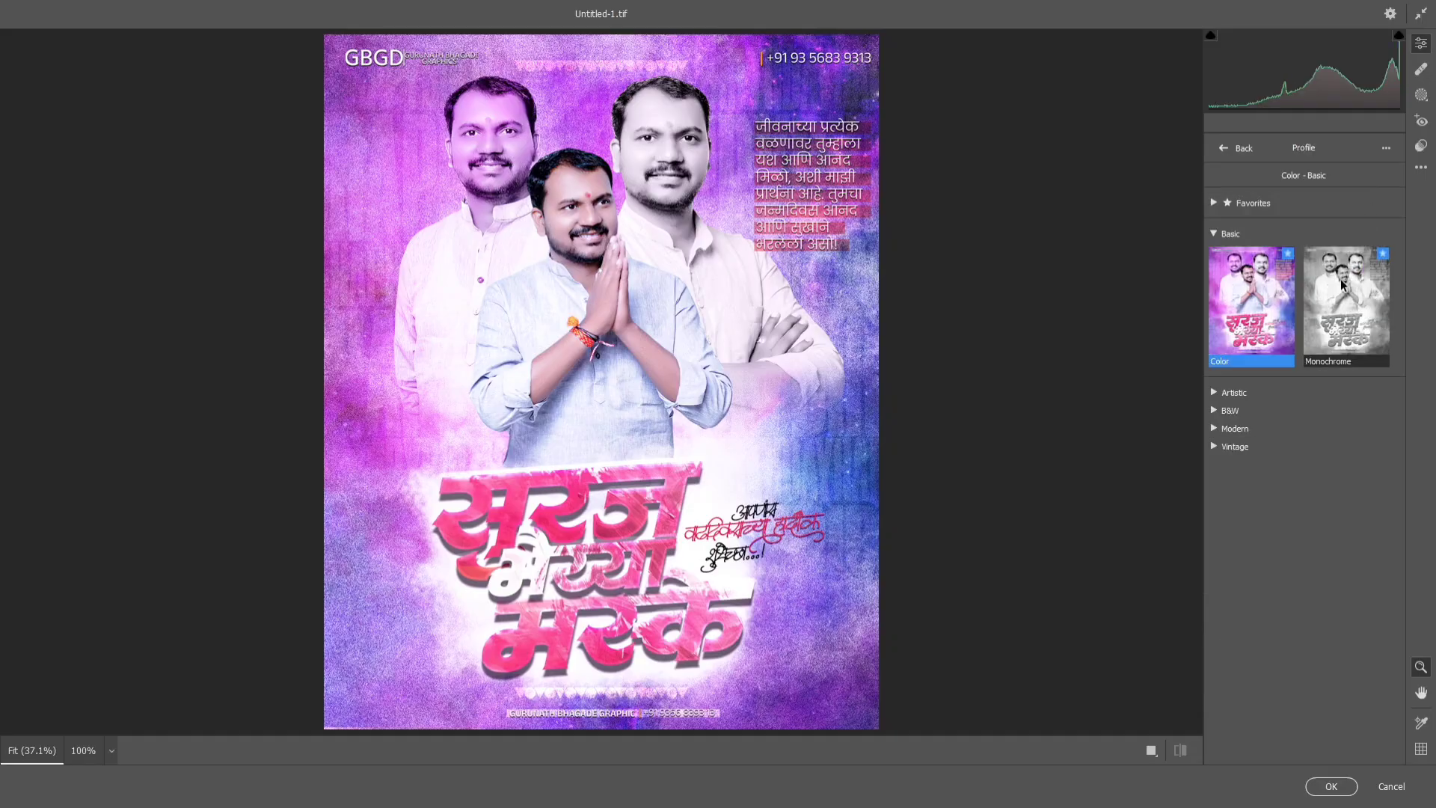
pyautogui.click(1214, 394)
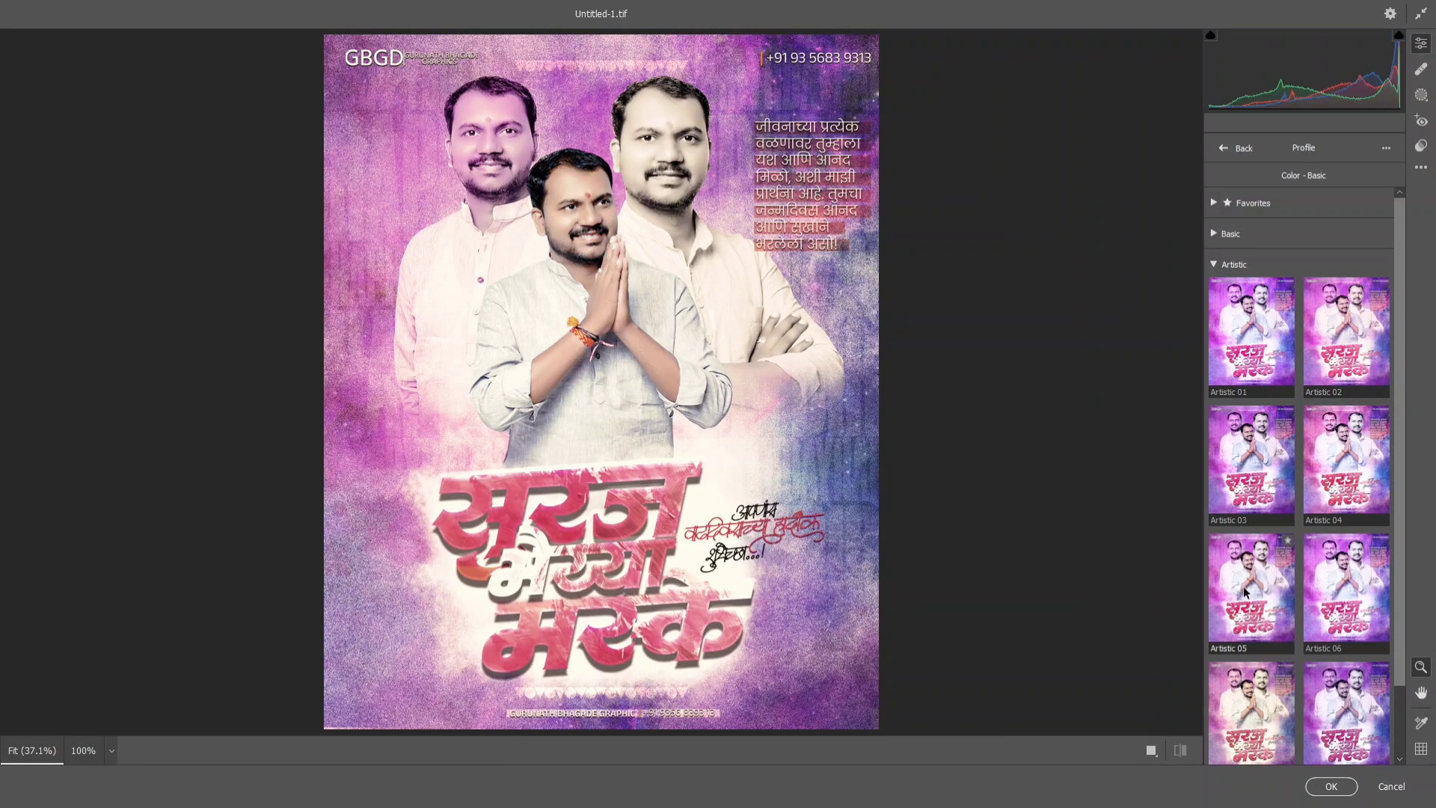
pyautogui.scroll(-2, 1275, 677)
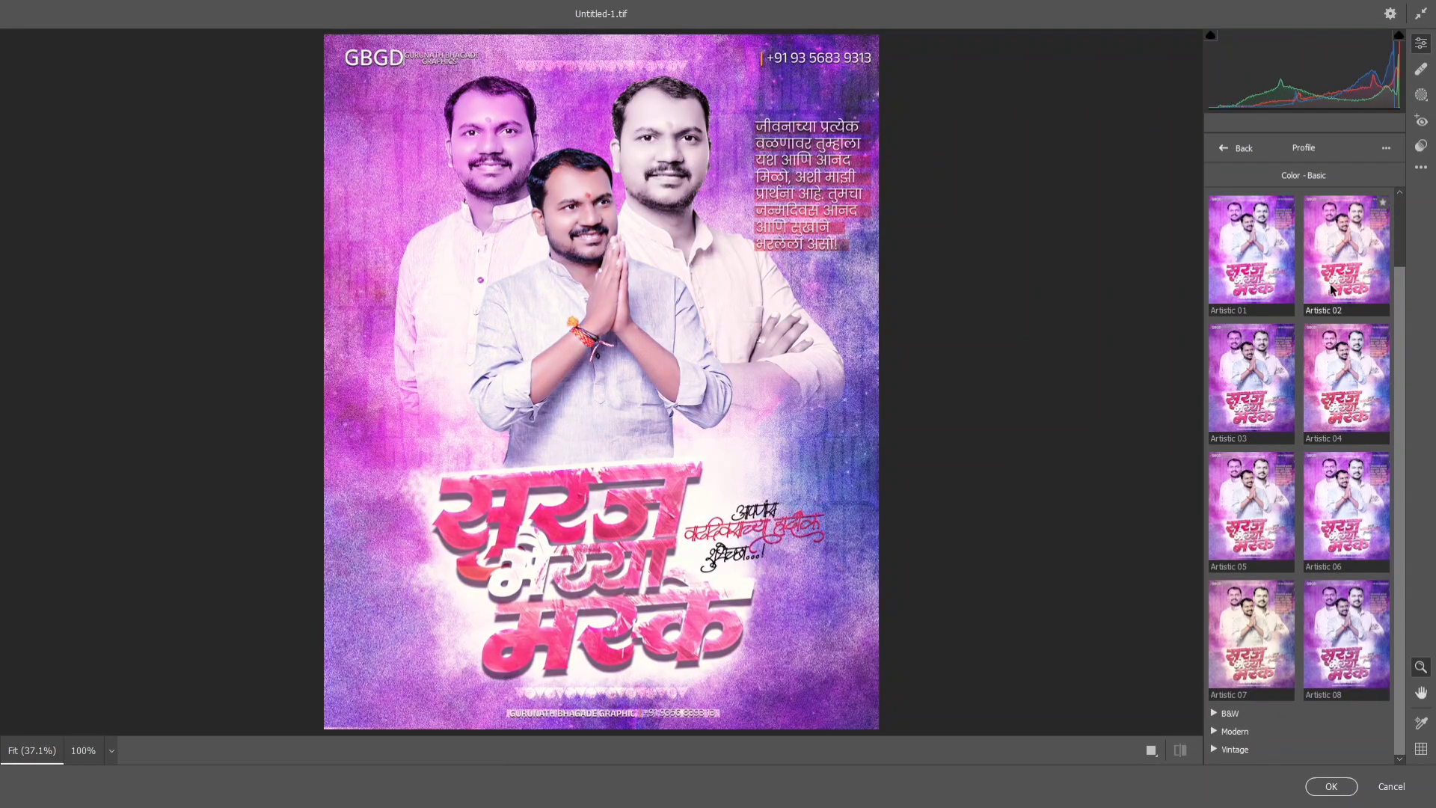
# - Apply the Artistic 01 profile at an amount of 15 to the merged layer and save Untitled-1.tif
pyautogui.click(1234, 269)
pyautogui.moveTo(1294, 342); pyautogui.dragTo(1226, 413)
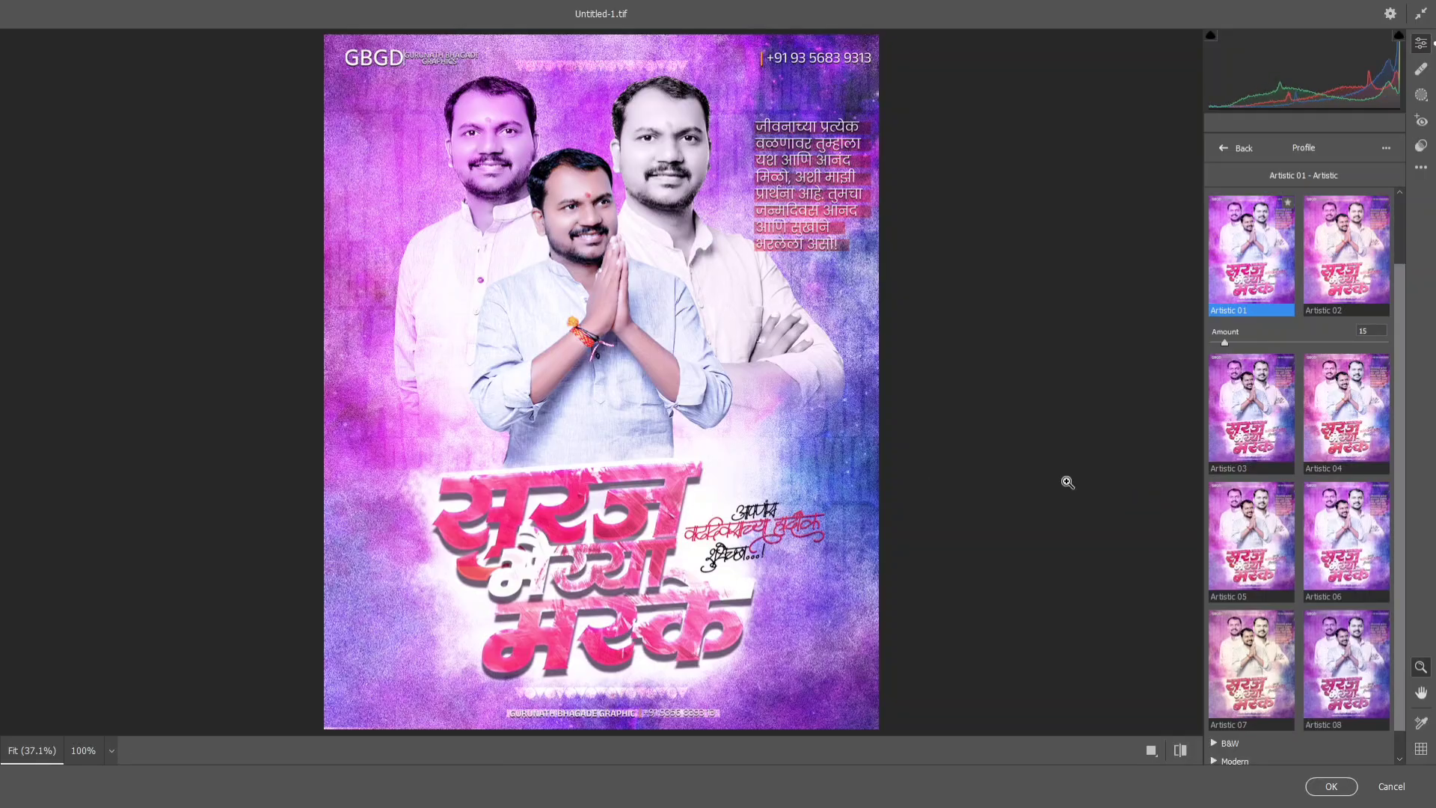
pyautogui.click(1332, 786)
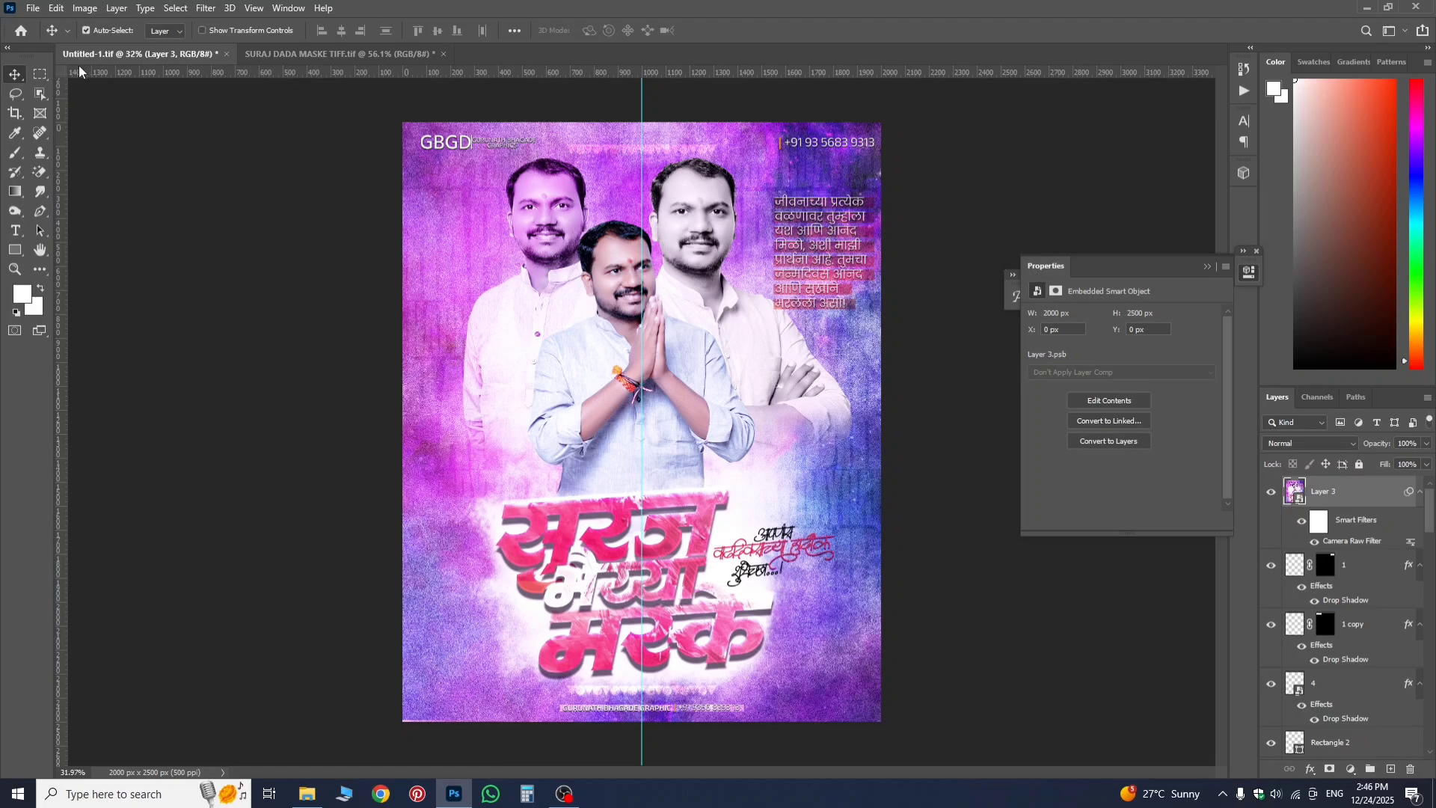
pyautogui.click(33, 8)
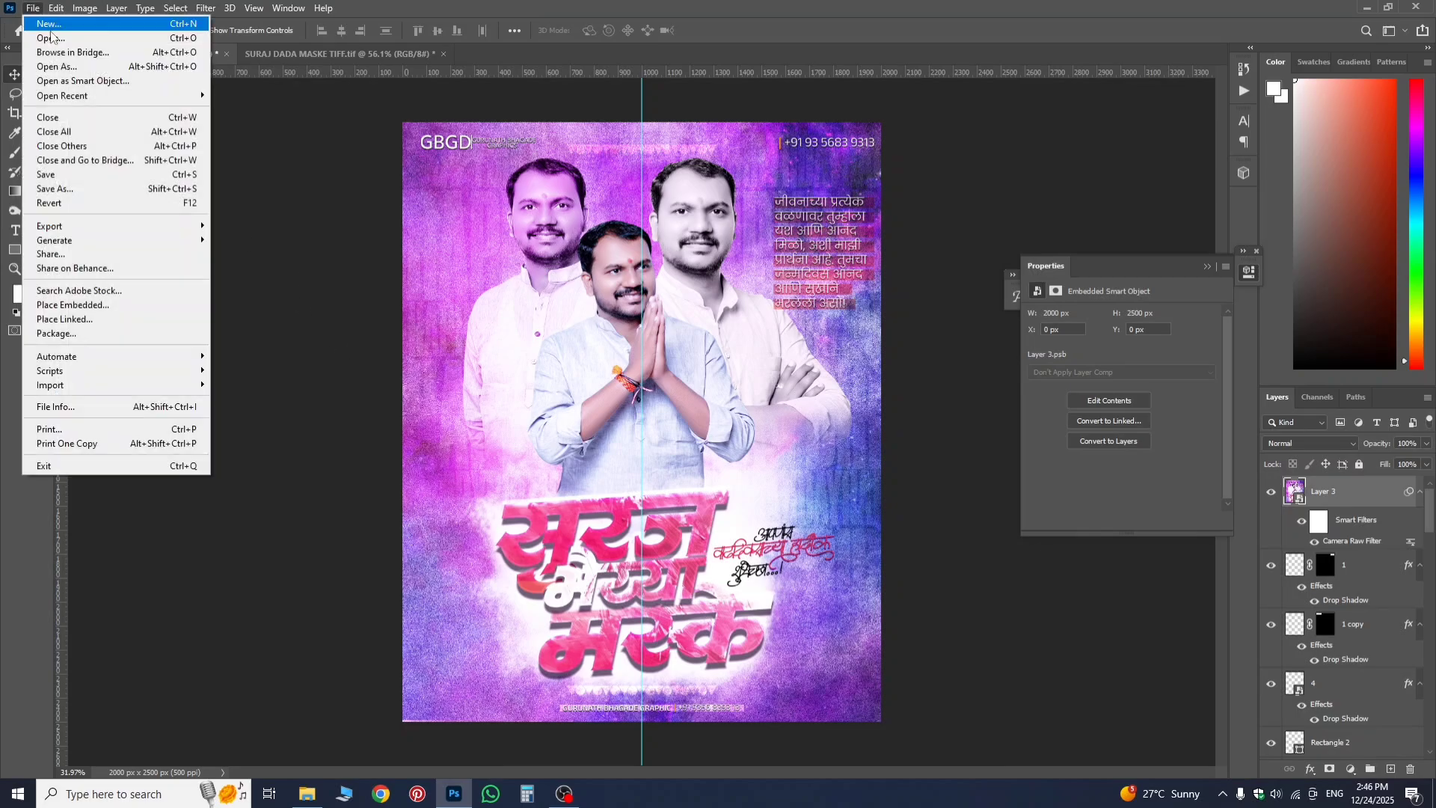
pyautogui.click(46, 176)
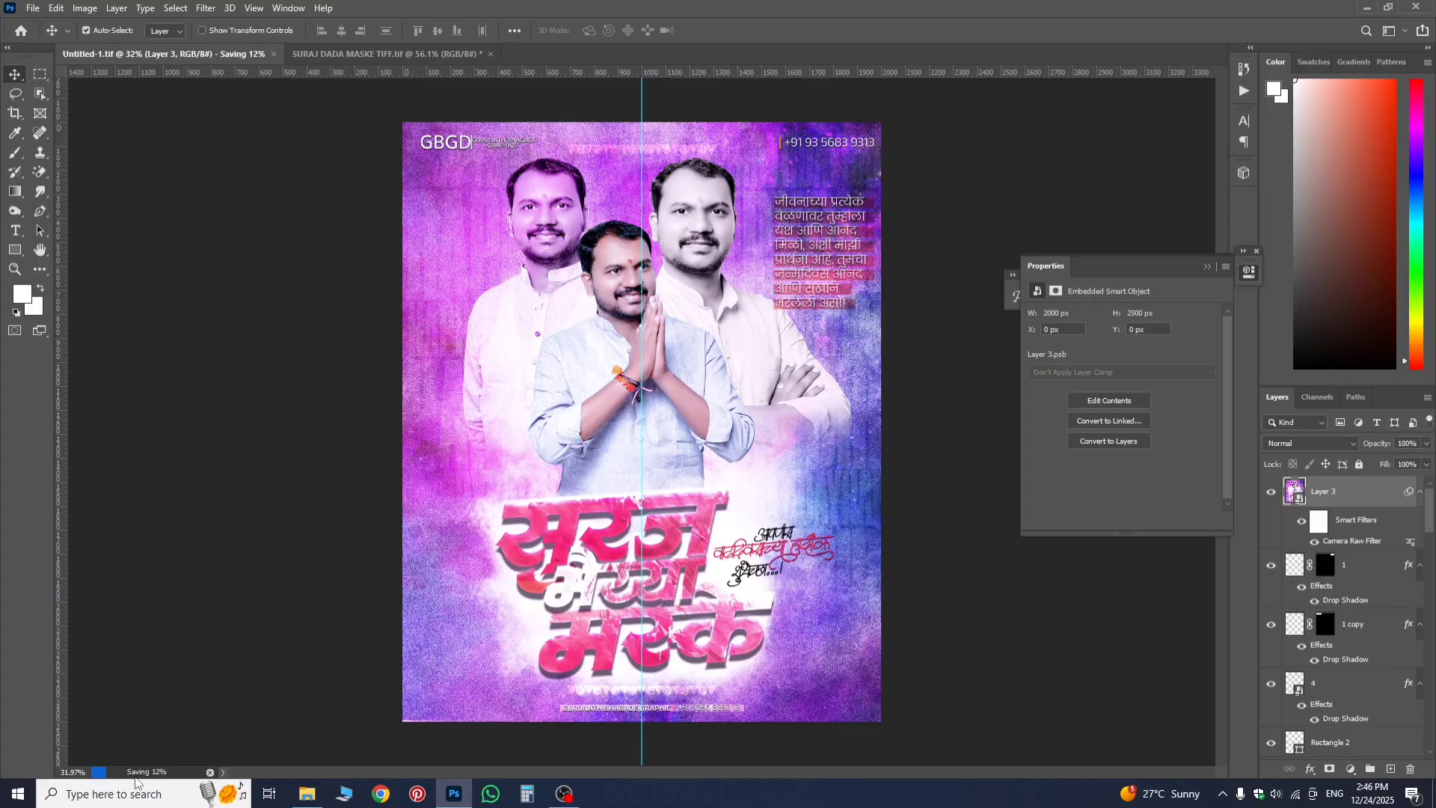